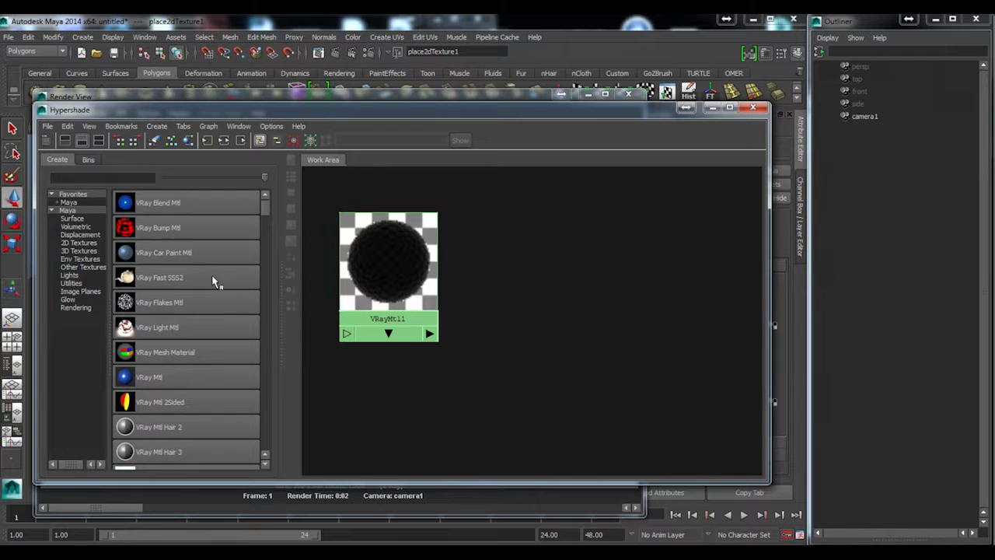
# Step: Create a second VRay Mtl material in the Hypershade
pyautogui.scroll(3, 191, 317)
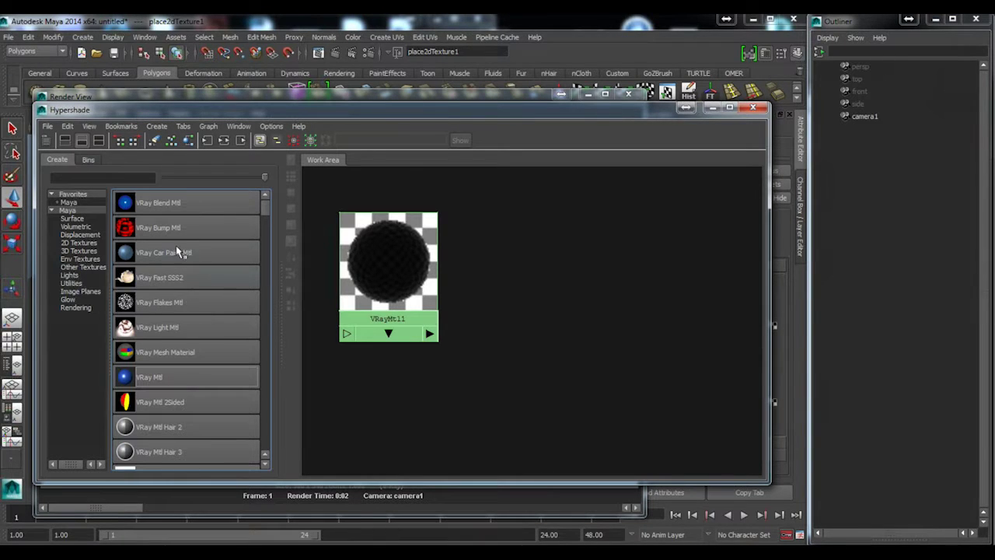
pyautogui.scroll(-2, 179, 400)
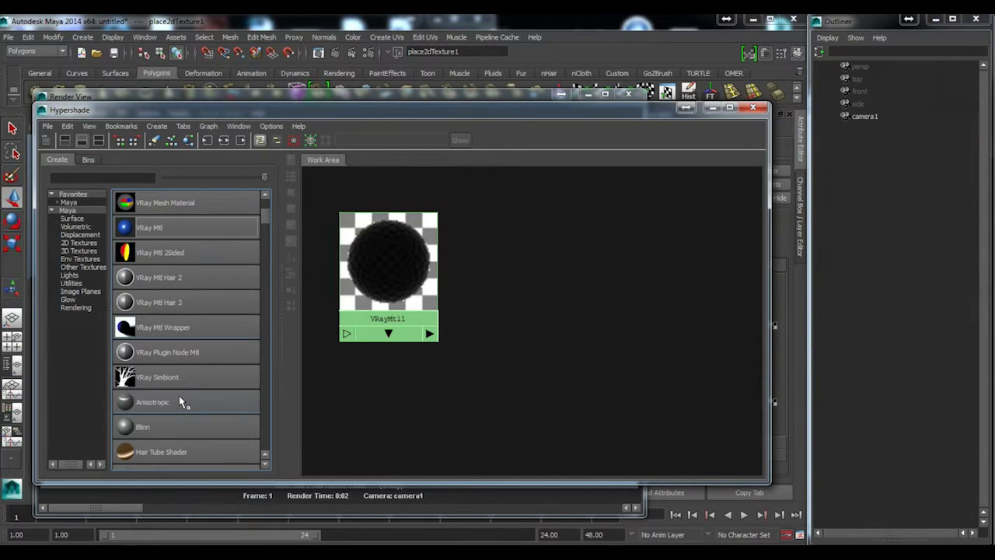
pyautogui.scroll(2, 178, 398)
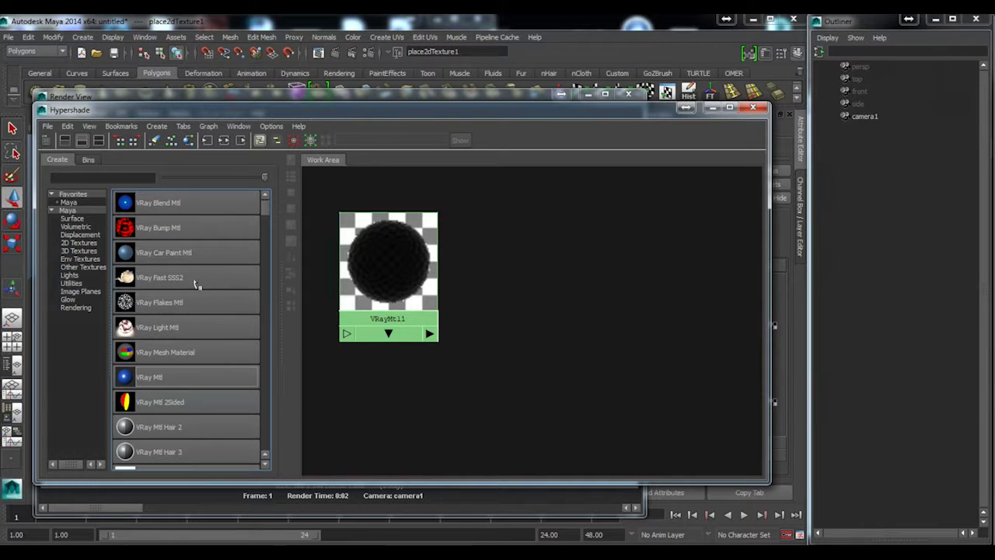
pyautogui.click(148, 377)
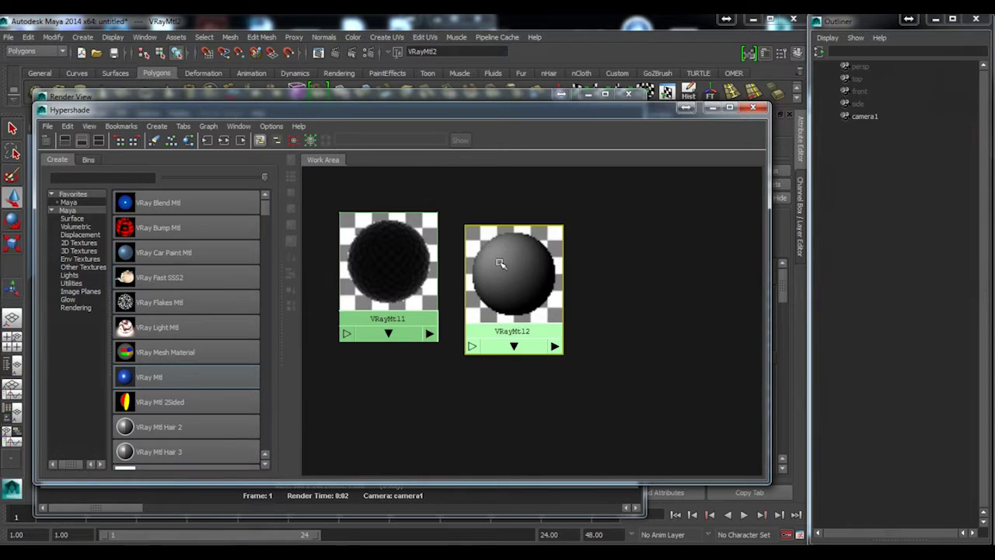
# Step: Set the new material's diffuse color to dark red, with full saturation and a value of 0.5
pyautogui.moveTo(599, 113); pyautogui.dragTo(686, 103)
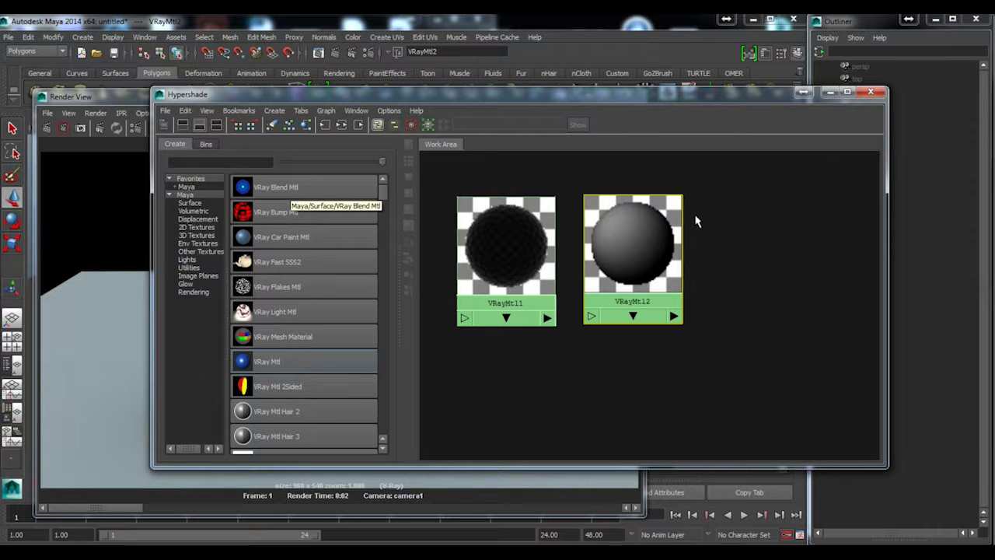
pyautogui.moveTo(724, 97); pyautogui.dragTo(482, 137)
pyautogui.click(608, 136)
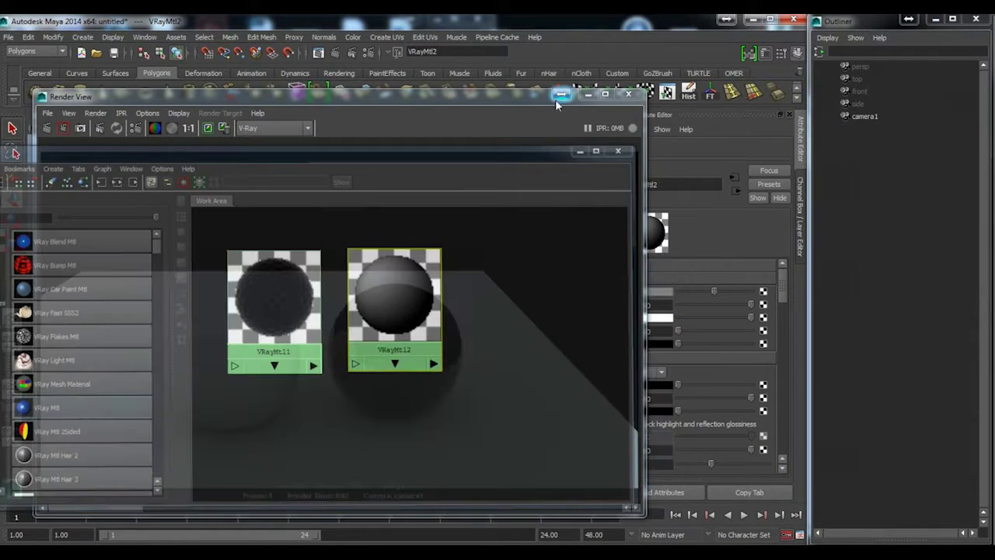
pyautogui.moveTo(509, 94); pyautogui.dragTo(388, 88)
pyautogui.click(658, 293)
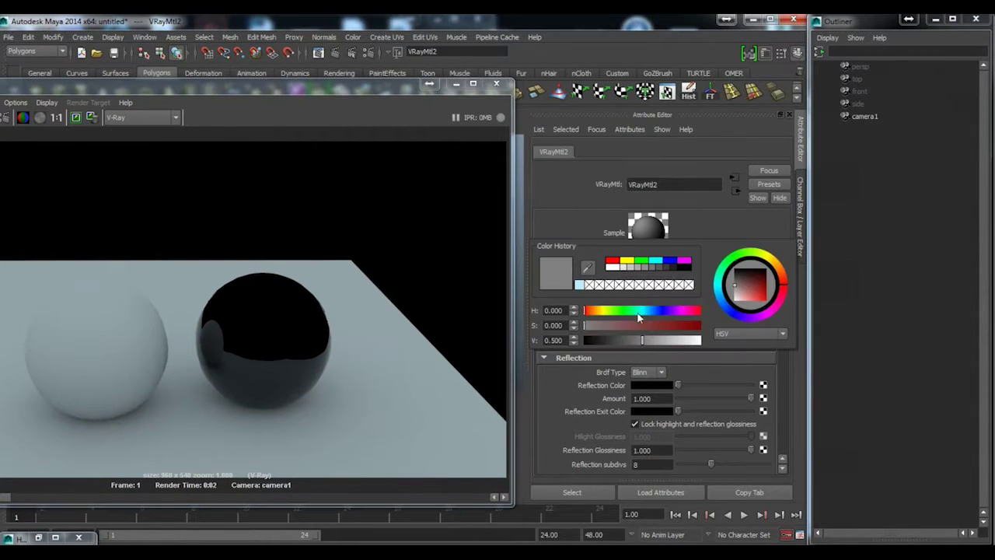
pyautogui.moveTo(620, 327); pyautogui.dragTo(665, 326)
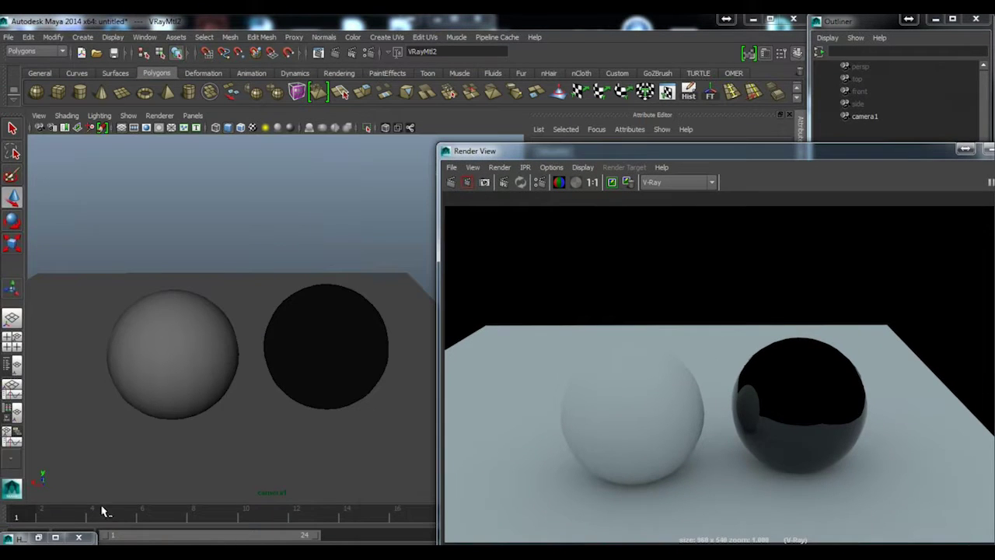
# Step: Assign the red VRay material to the left sphere and render the region around it
pyautogui.click(39, 537)
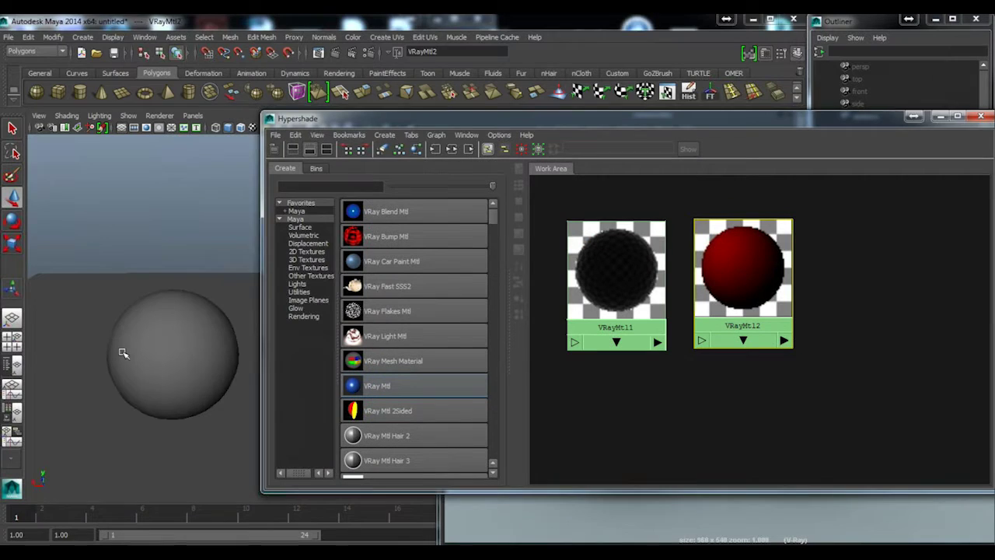
pyautogui.click(122, 353)
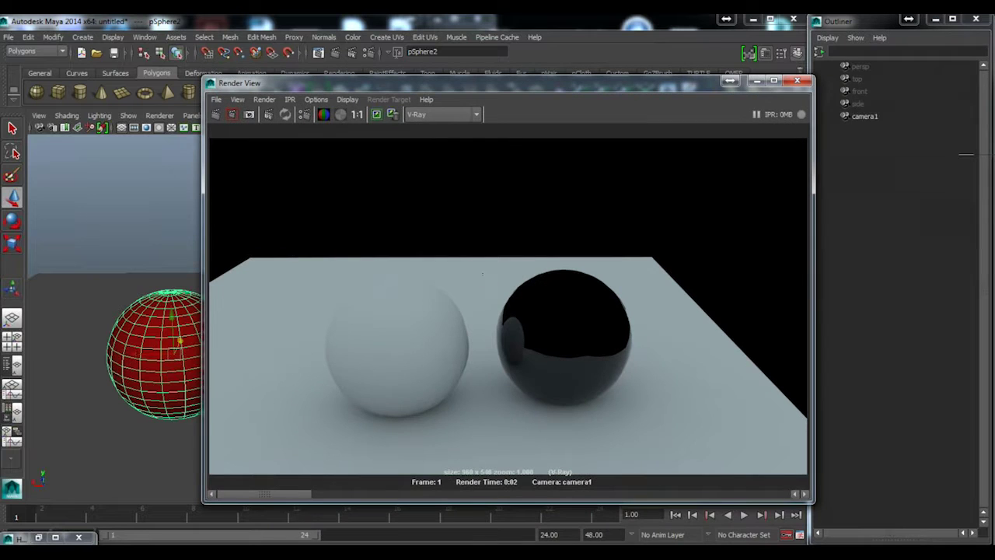
pyautogui.moveTo(482, 272); pyautogui.dragTo(266, 452)
# Step: Raise the red diffuse color's value to maximum brightness and re-render the left sphere's region
pyautogui.moveTo(617, 92); pyautogui.dragTo(364, 114)
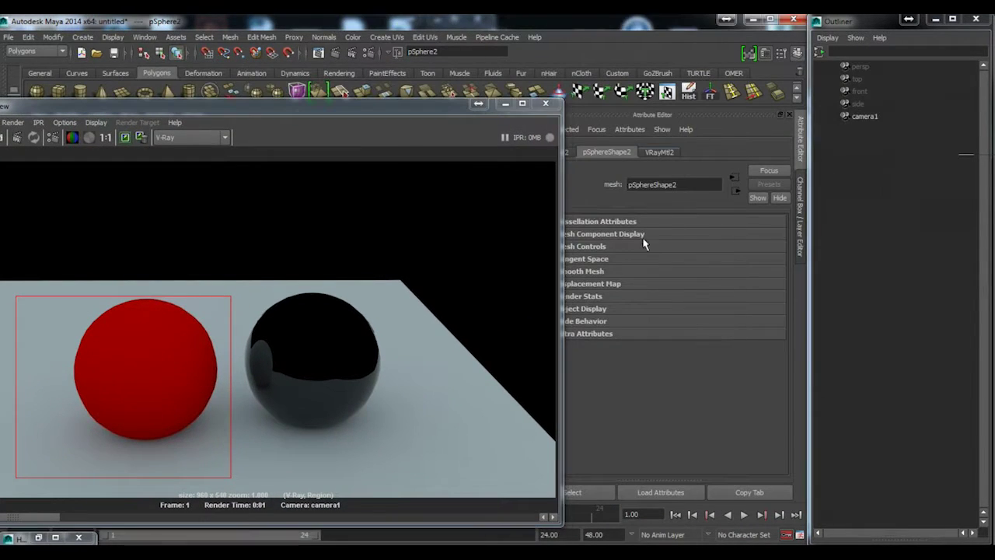
pyautogui.click(651, 293)
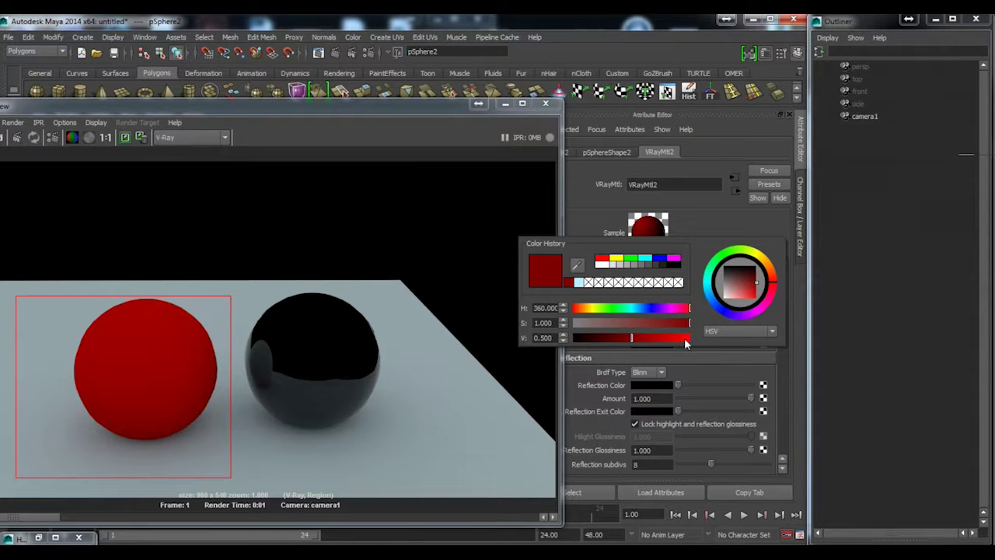
pyautogui.moveTo(677, 337); pyautogui.dragTo(691, 338)
pyautogui.moveTo(437, 116); pyautogui.dragTo(531, 107)
pyautogui.click(72, 126)
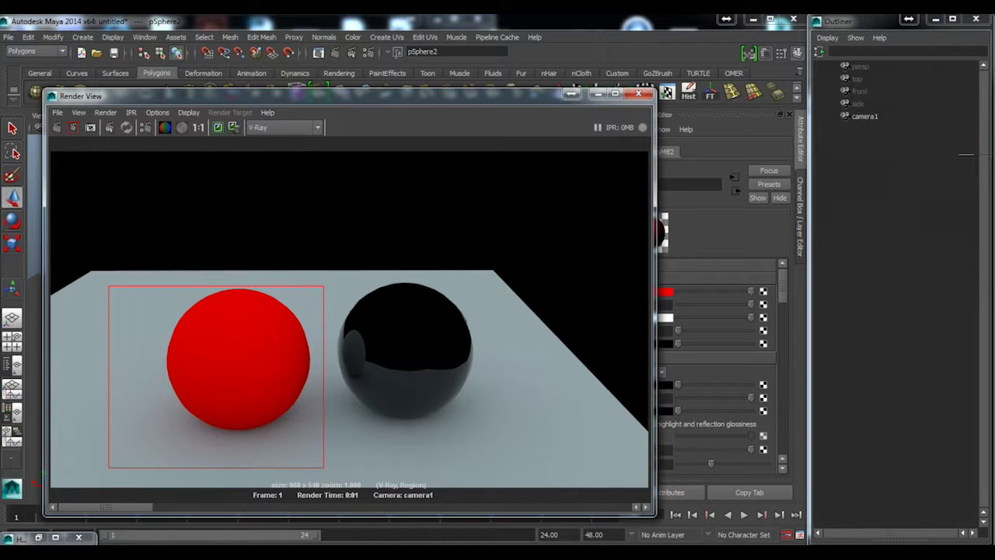
# Step: Lower the red material's diffuse amount to about 0.5 and then 0.017, region-rendering the left sphere after each change
pyautogui.moveTo(513, 95); pyautogui.dragTo(433, 93)
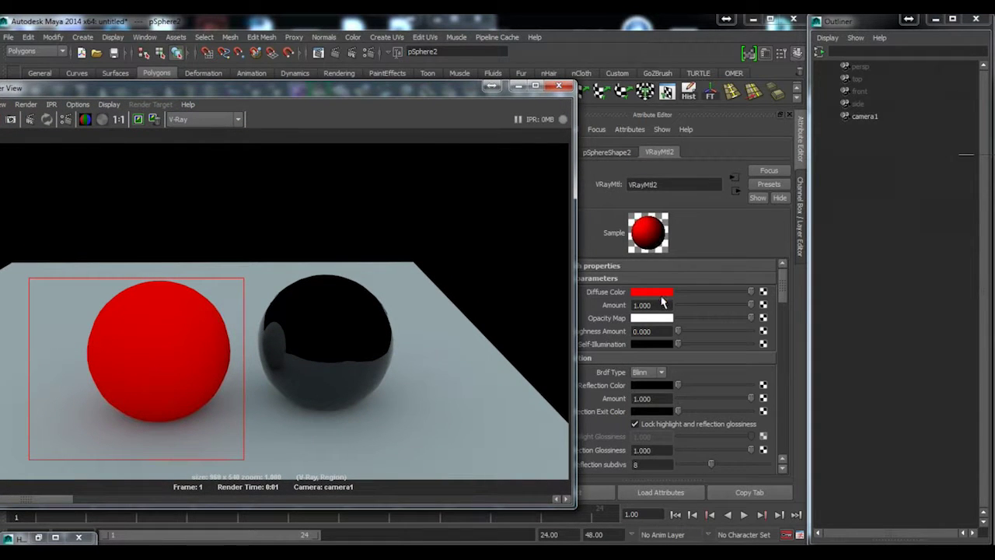
pyautogui.moveTo(745, 309); pyautogui.dragTo(718, 305)
pyautogui.moveTo(214, 286); pyautogui.dragTo(72, 416)
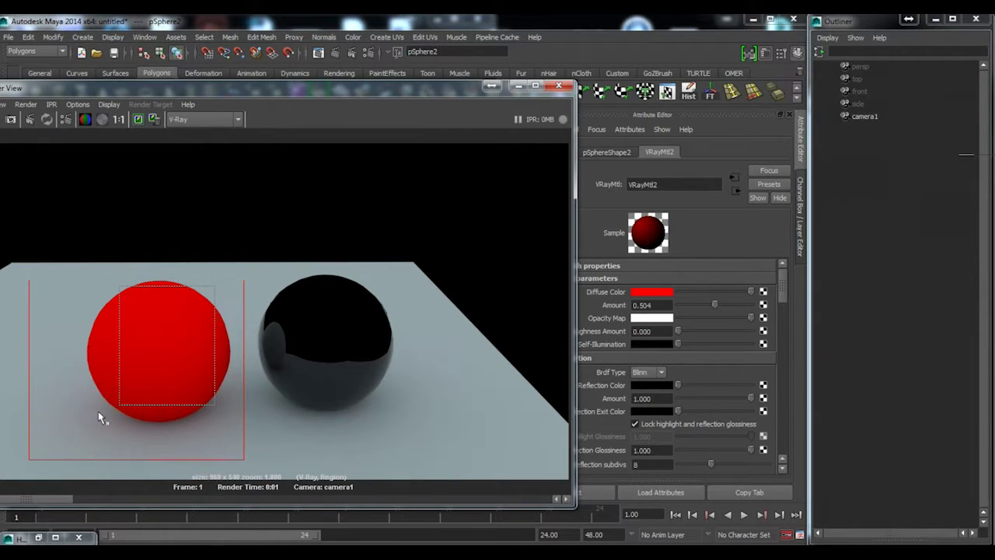
pyautogui.moveTo(714, 304); pyautogui.dragTo(686, 307)
pyautogui.moveTo(36, 461); pyautogui.dragTo(238, 271)
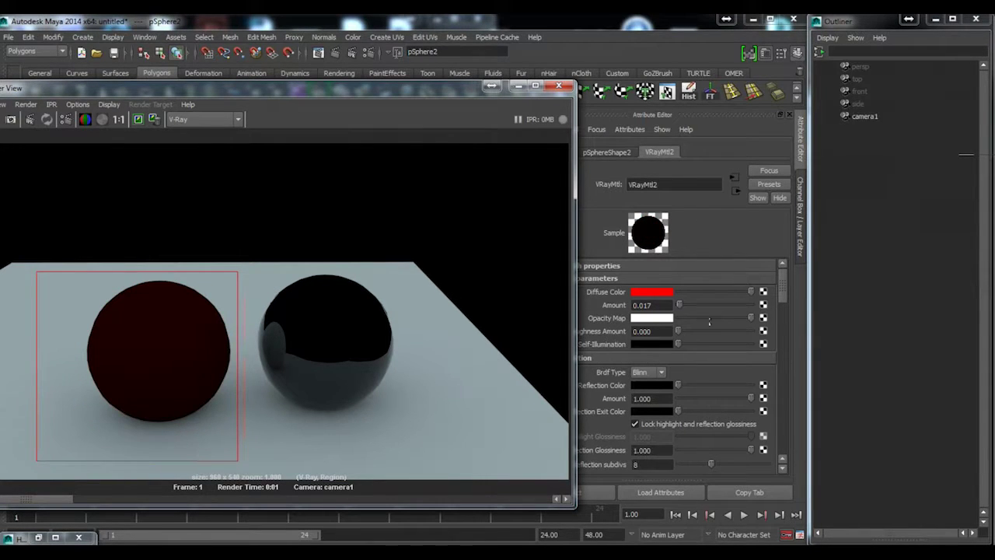
# Step: Set the diffuse amount to 1.000 and darken the red diffuse color to about half brightness
pyautogui.moveTo(679, 305); pyautogui.dragTo(787, 320)
pyautogui.moveTo(750, 291); pyautogui.dragTo(717, 298)
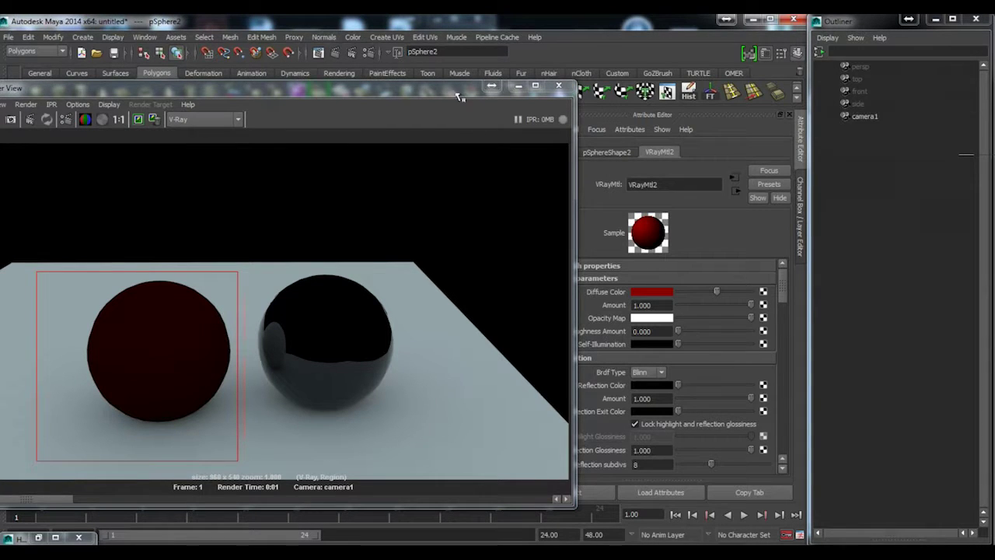
pyautogui.moveTo(450, 92); pyautogui.dragTo(343, 135)
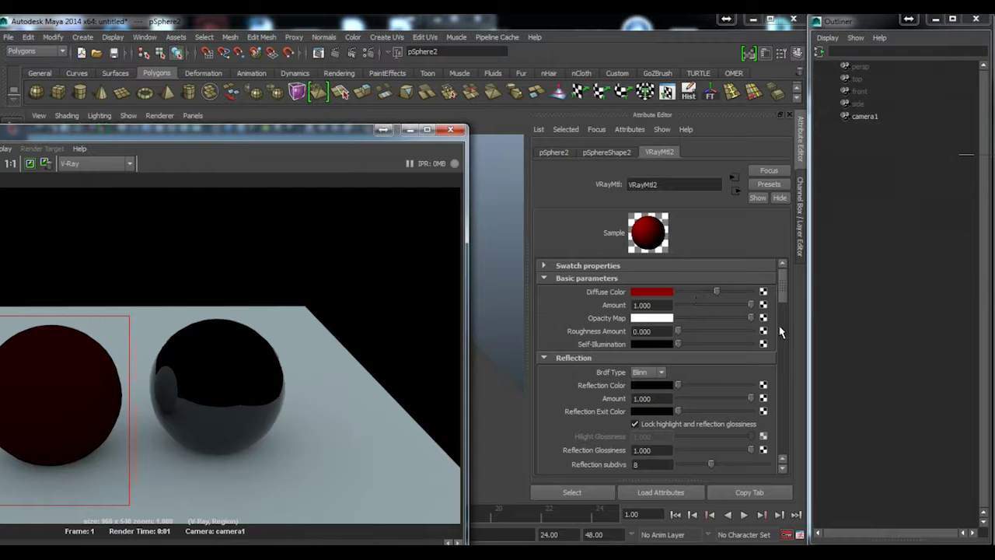
# Step: Set the material's reflection color to white with the reflection amount at 1.000, and render the region around the left sphere
pyautogui.scroll(-1, 784, 303)
pyautogui.scroll(-2, 787, 306)
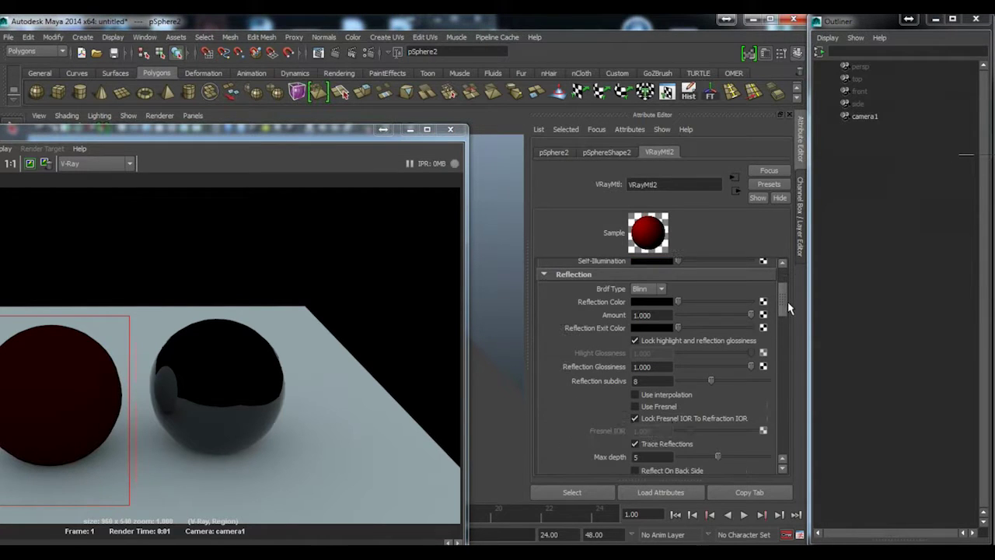
pyautogui.scroll(-1, 684, 297)
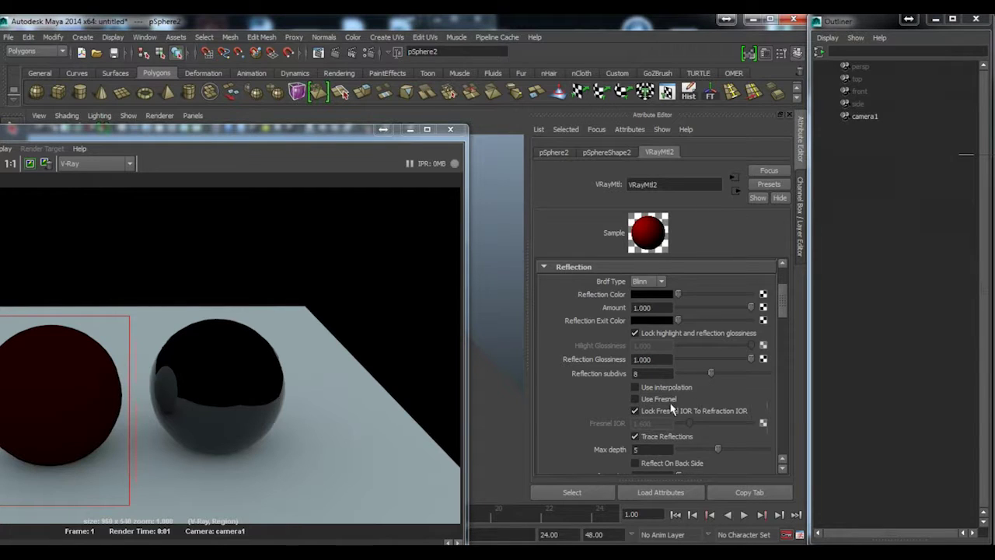
pyautogui.moveTo(694, 295)
pyautogui.mouseDown()
pyautogui.moveTo(770, 305)
pyautogui.moveTo(701, 307)
pyautogui.mouseUp()
pyautogui.moveTo(765, 308); pyautogui.dragTo(645, 308)
pyautogui.hotkey('ctrl', 'z')
pyautogui.moveTo(328, 130); pyautogui.dragTo(496, 84)
pyautogui.moveTo(301, 266); pyautogui.dragTo(132, 413)
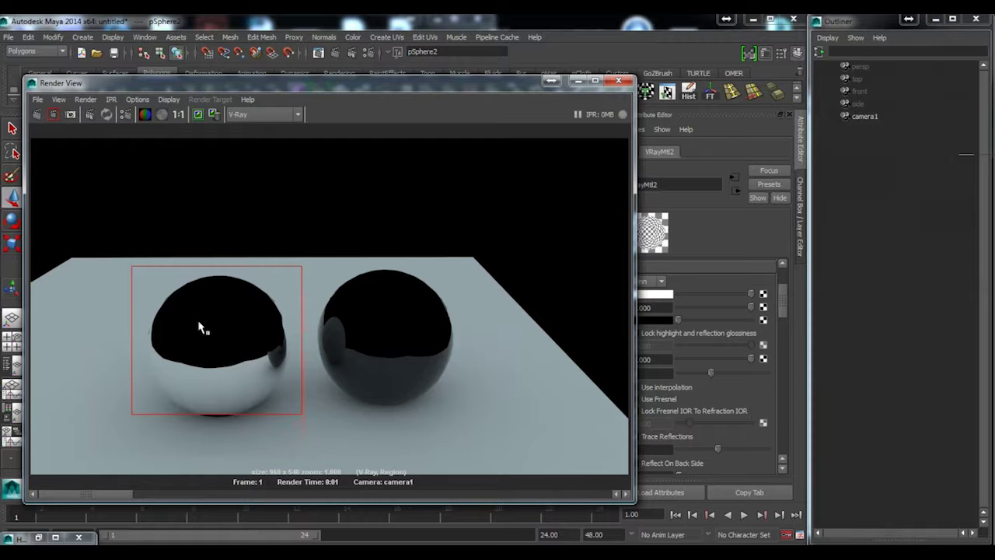
# Step: Connect a File texture to the reflection texture of the V-Ray environment override in the render settings
pyautogui.moveTo(505, 83); pyautogui.dragTo(483, 83)
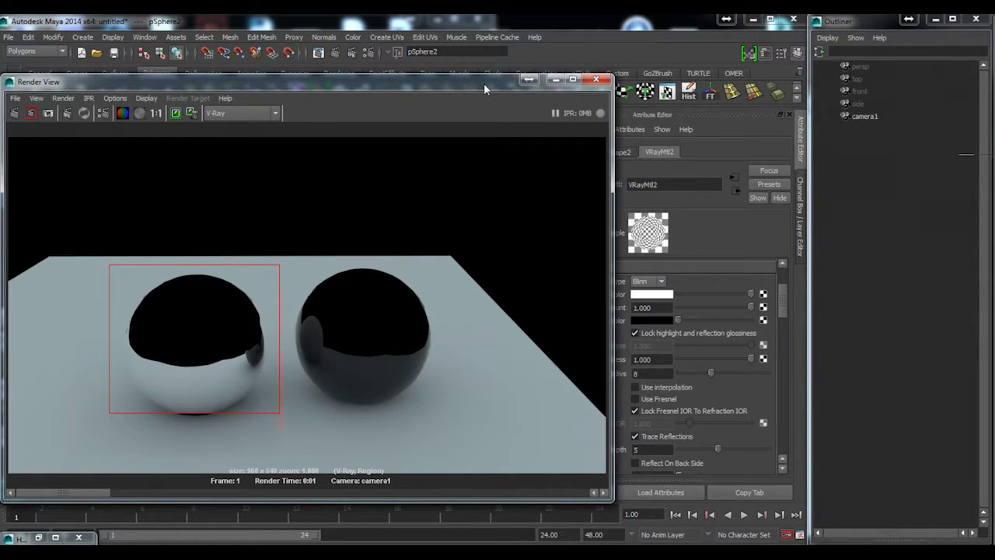
pyautogui.click(370, 56)
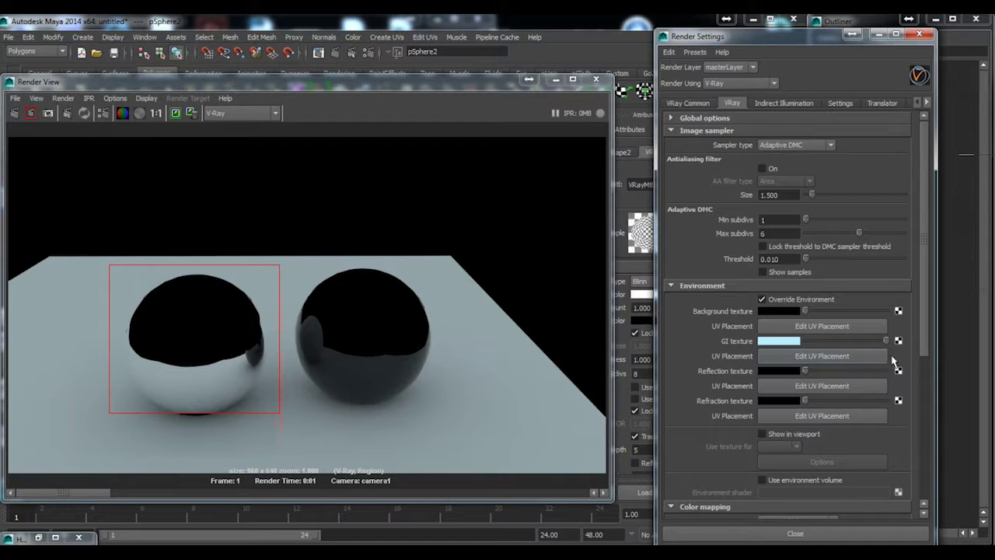
pyautogui.click(897, 371)
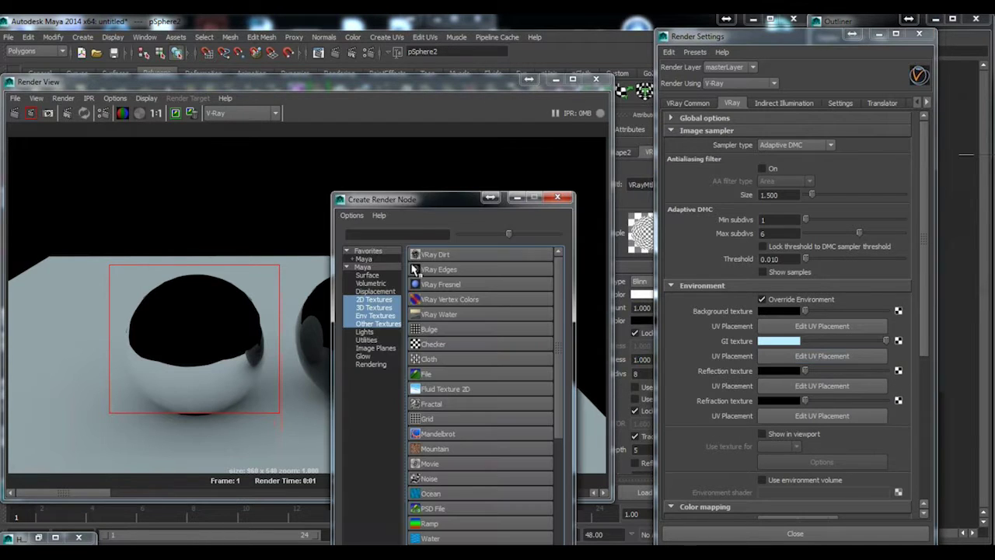
pyautogui.click(456, 376)
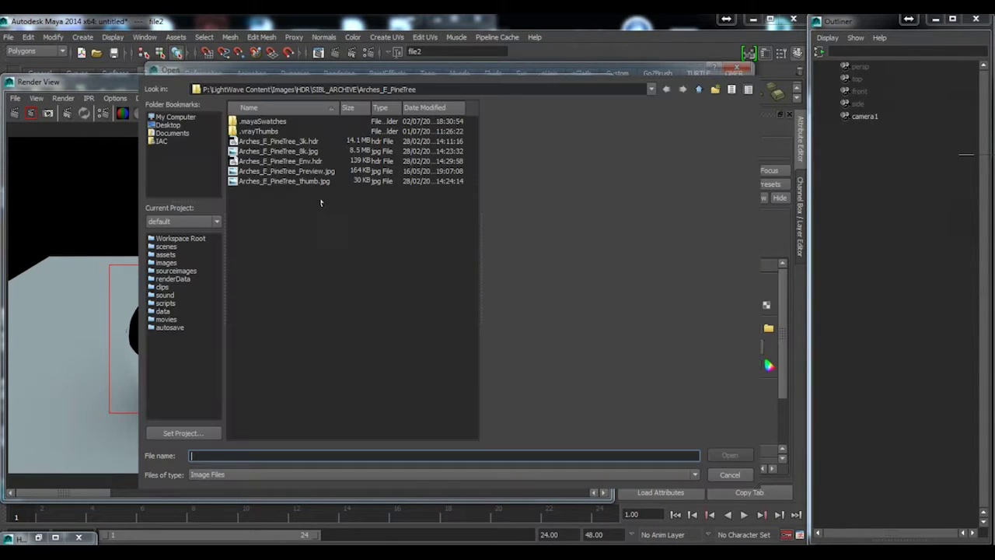
# Step: Browse to the Old_Industrial_Hall folder in SIBL_ARCHIVE and preview fin4_Bg.jpg
pyautogui.press('BackSpace')
pyautogui.click(268, 142)
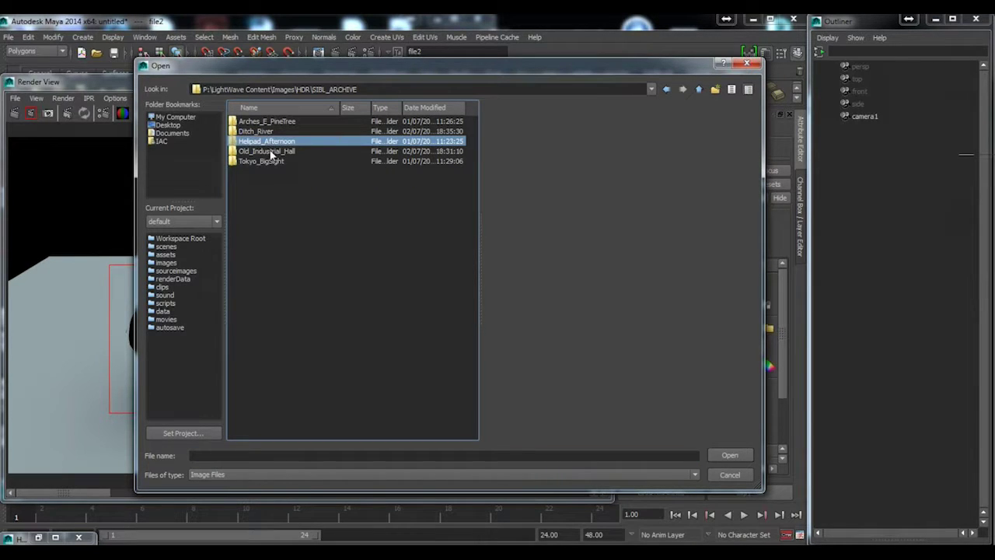
pyautogui.click(268, 152)
pyautogui.doubleClick(256, 149)
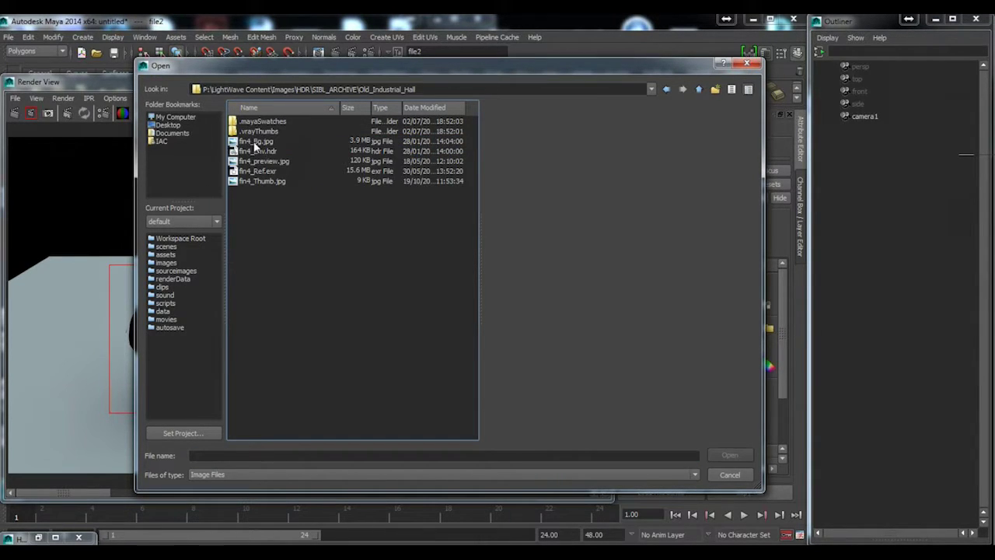
pyautogui.click(256, 142)
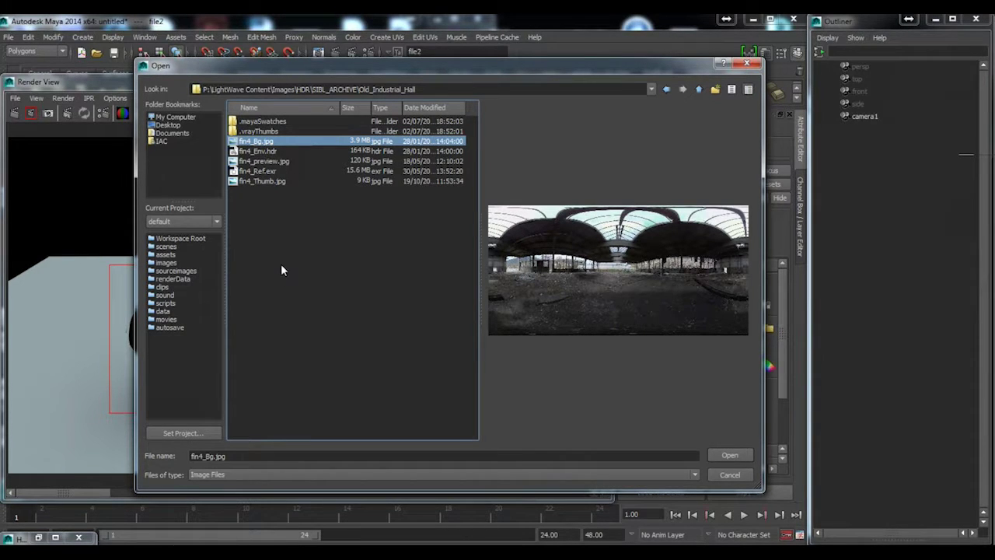
# Step: Load fin4_Ref.exr as the environment reflection image and re-render the left sphere's region
pyautogui.press('Down')
pyautogui.press('Up')
pyautogui.press('Down')
pyautogui.press('Down')
pyautogui.press('Down')
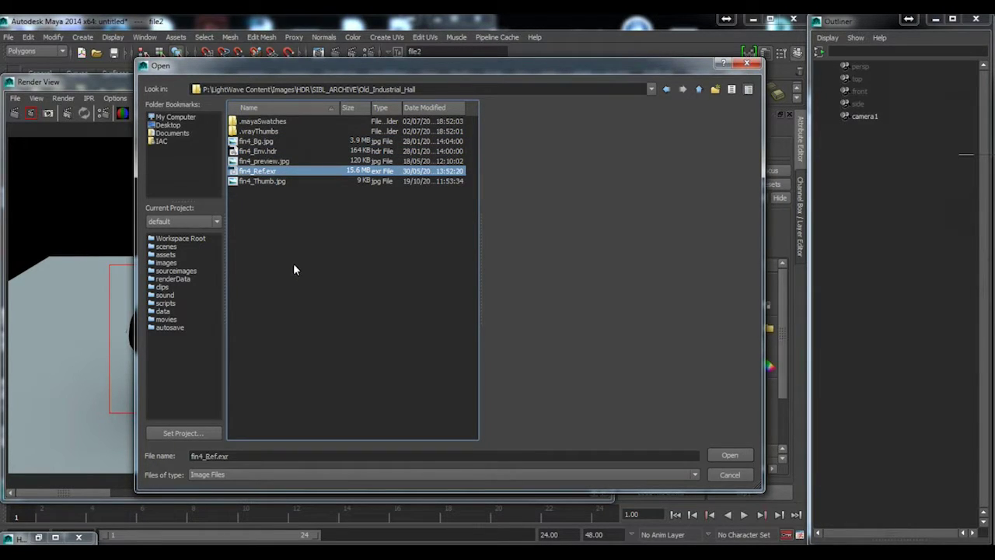
pyautogui.press('Return')
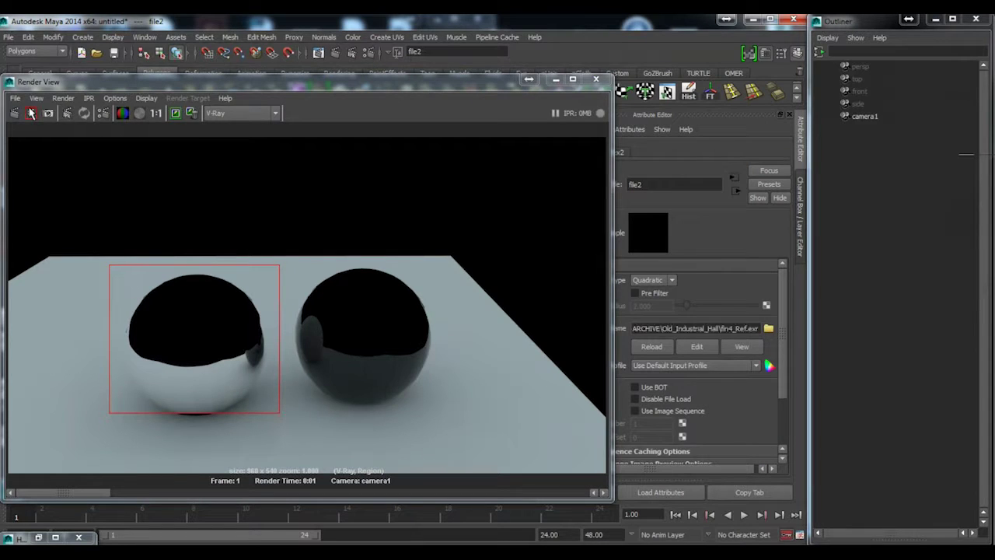
pyautogui.click(31, 112)
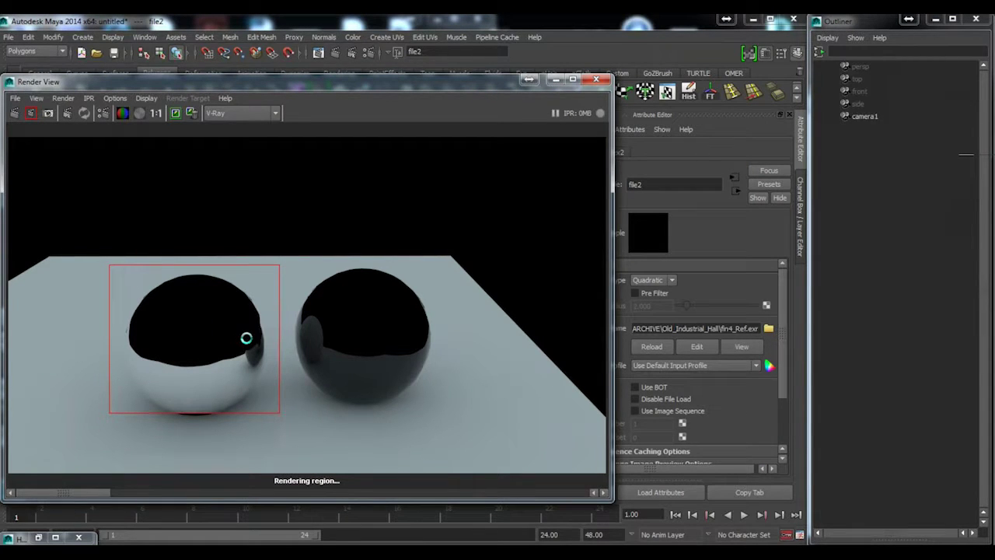
pyautogui.moveTo(377, 83); pyautogui.dragTo(402, 53)
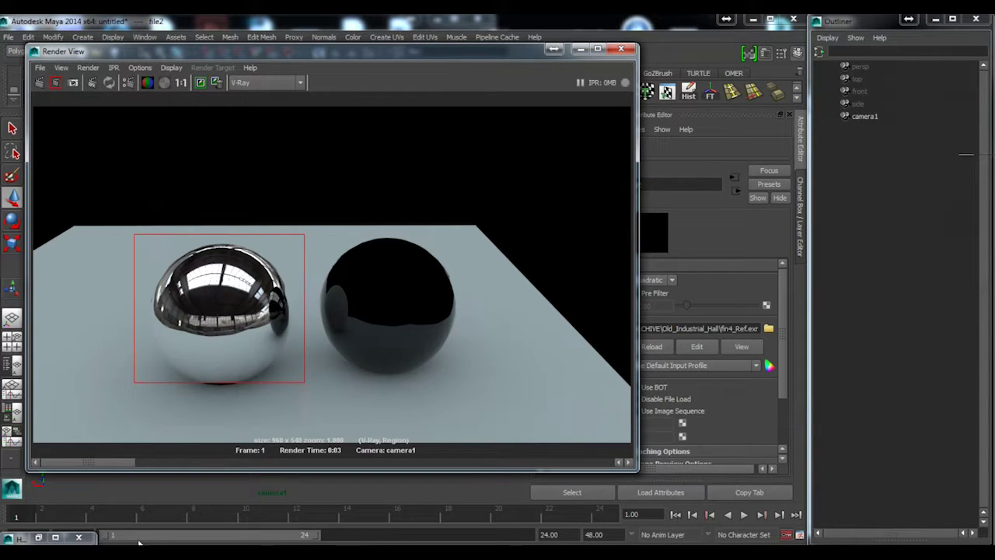
# Step: Browse in a new file window on the public (P:) drive to the Images folder inside LightWave Content
pyautogui.press('super+e')
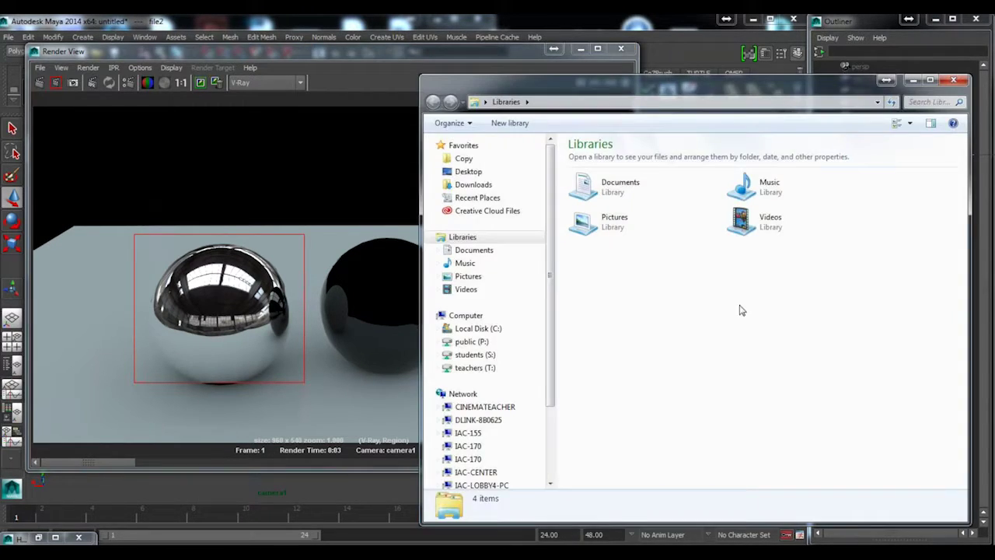
pyautogui.click(487, 344)
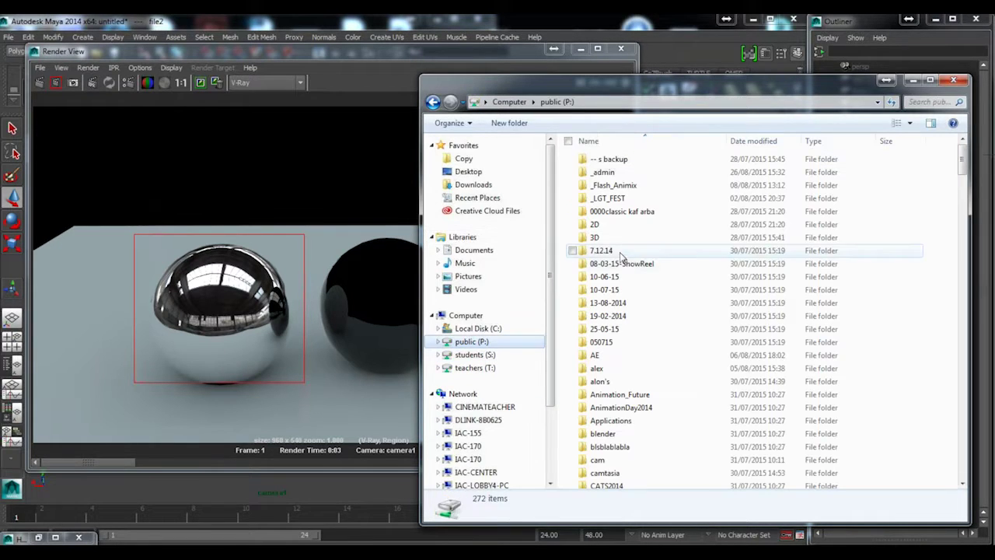
pyautogui.click(609, 252)
pyautogui.scroll(-10, 609, 252)
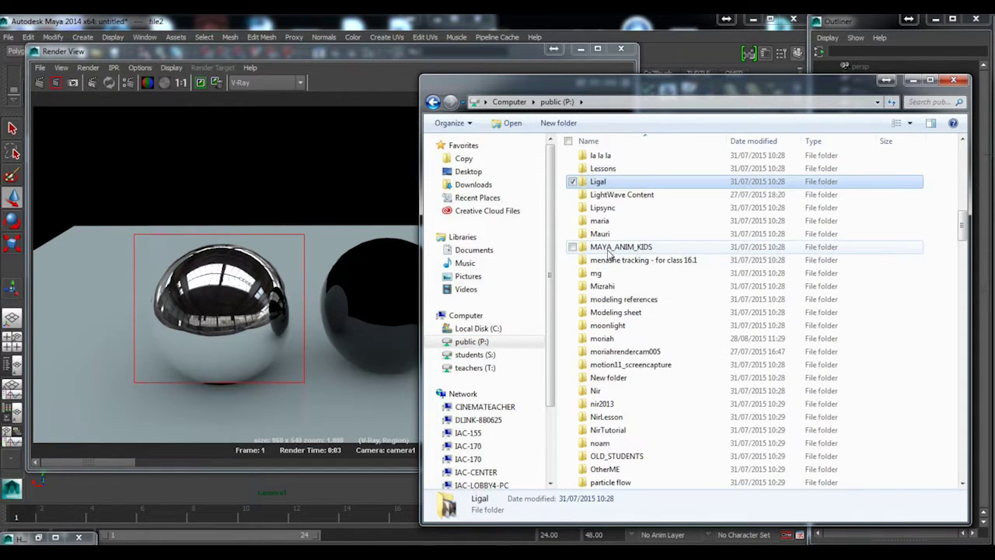
pyautogui.doubleClick(650, 200)
pyautogui.click(597, 223)
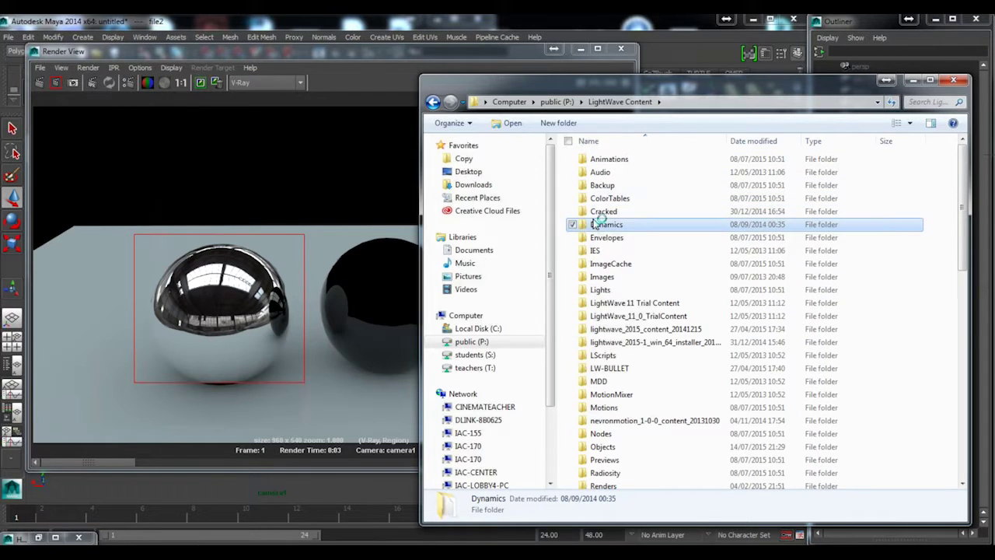
pyautogui.press('i')
pyautogui.press('Down')
pyautogui.press('Down')
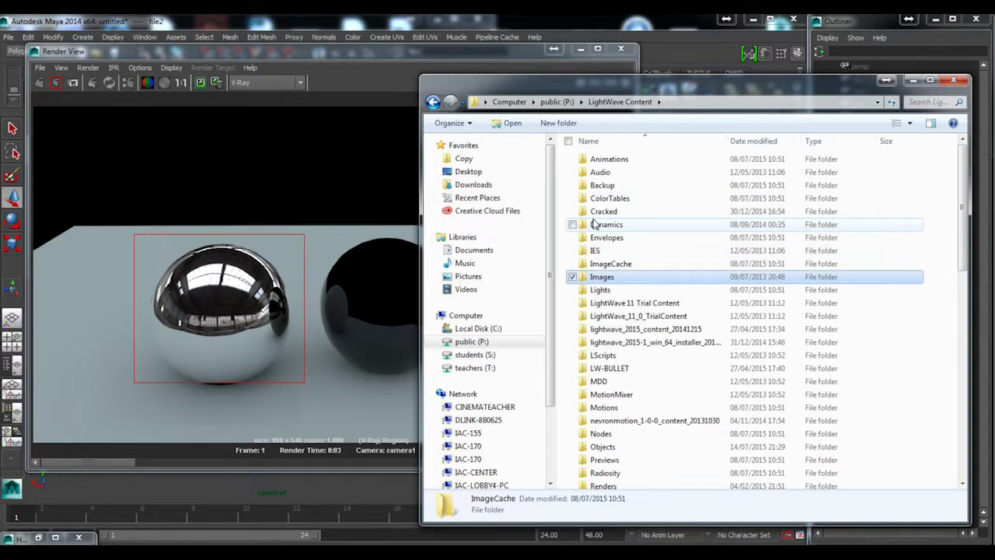
pyautogui.press('Return')
# Step: Open the SIBL_ARCHIVE folder inside the HDR images folder
pyautogui.press('Down')
pyautogui.press('Down')
pyautogui.press('Down')
pyautogui.press('Down')
pyautogui.press('Down')
pyautogui.press('Down')
pyautogui.press('Down')
pyautogui.press('Down')
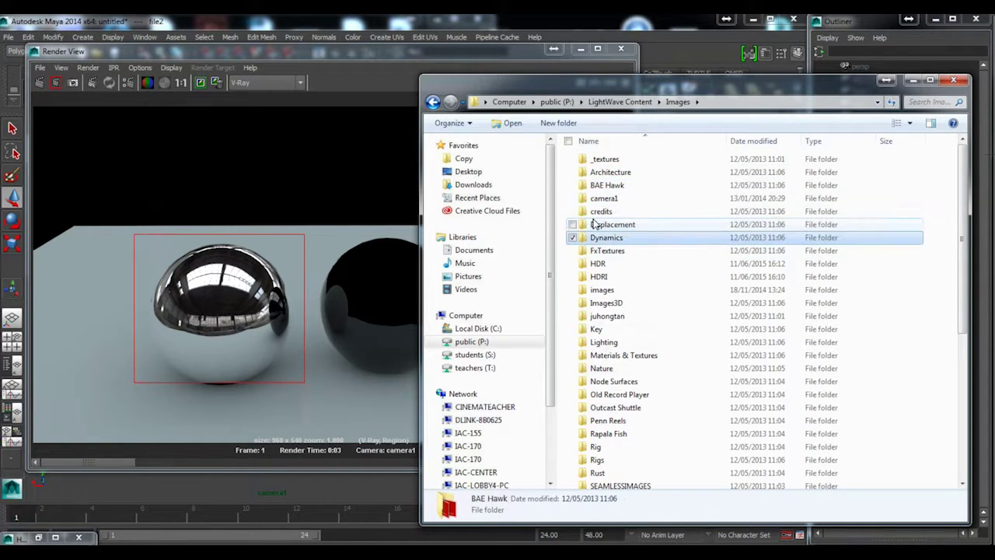
pyautogui.press('Return')
pyautogui.doubleClick(618, 240)
pyautogui.moveTo(665, 89); pyautogui.dragTo(601, 94)
# Step: Open Ditch-River_2k.hdr from the Ditch_River folder in Photoshop, assigning the working RGB profile Adobe RGB (1998)
pyautogui.click(577, 164)
pyautogui.press('Down')
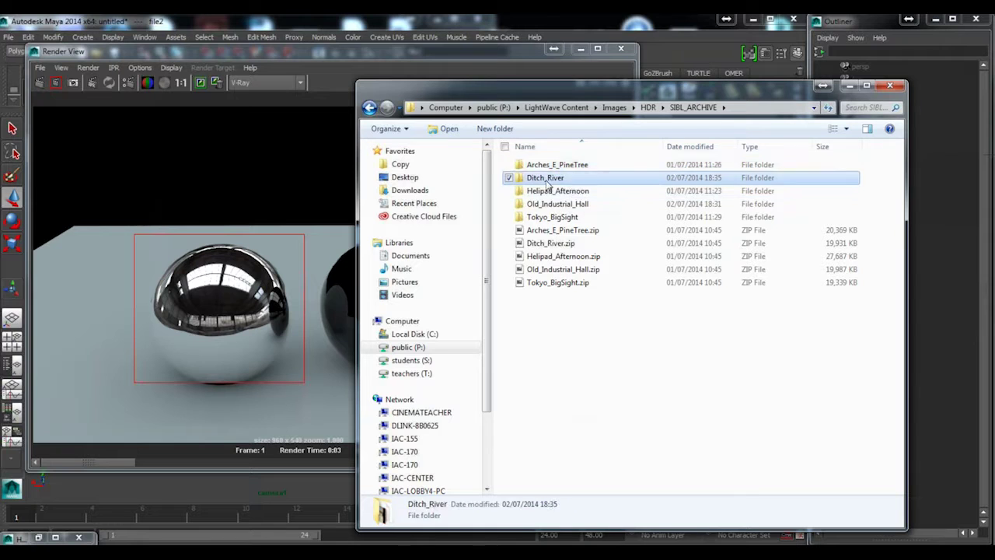
pyautogui.press('Return')
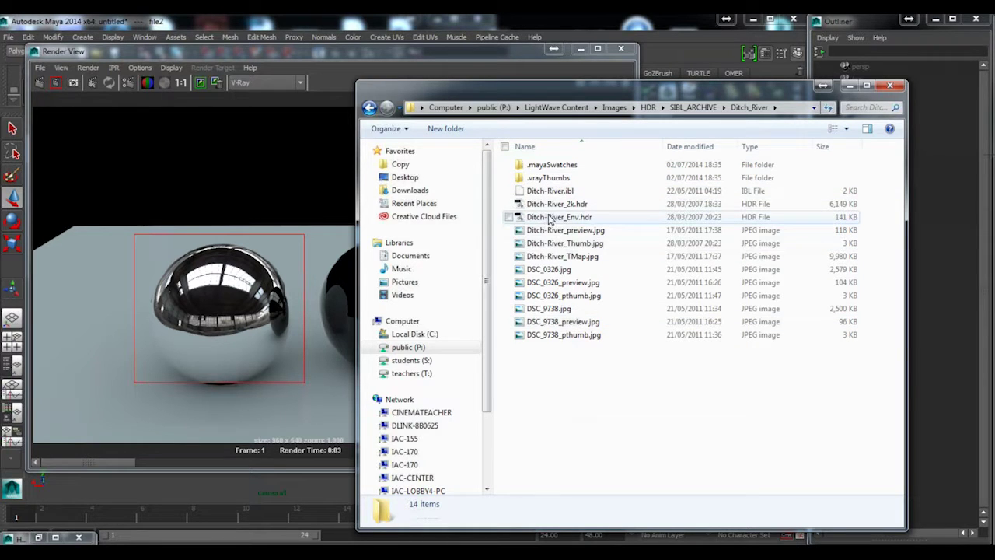
pyautogui.click(554, 205)
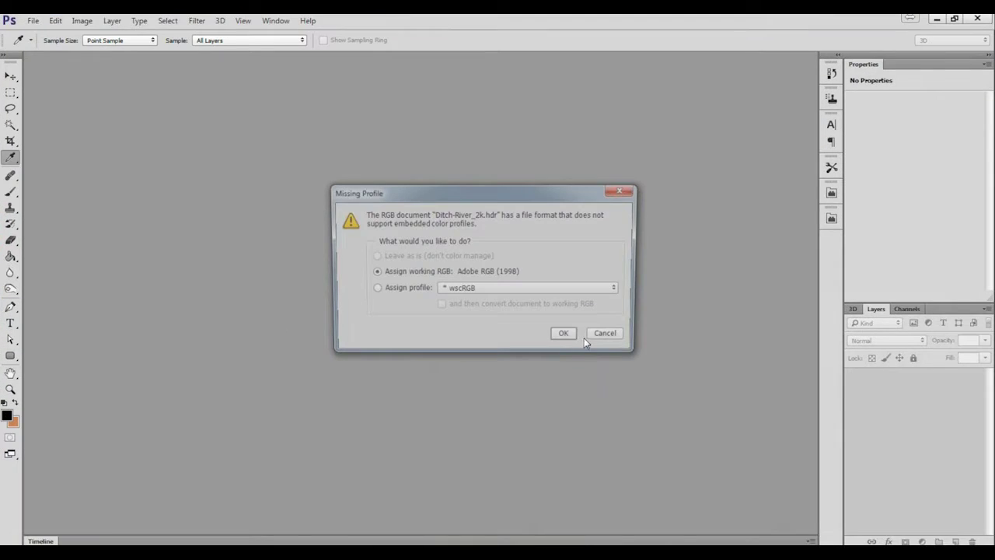
pyautogui.click(564, 335)
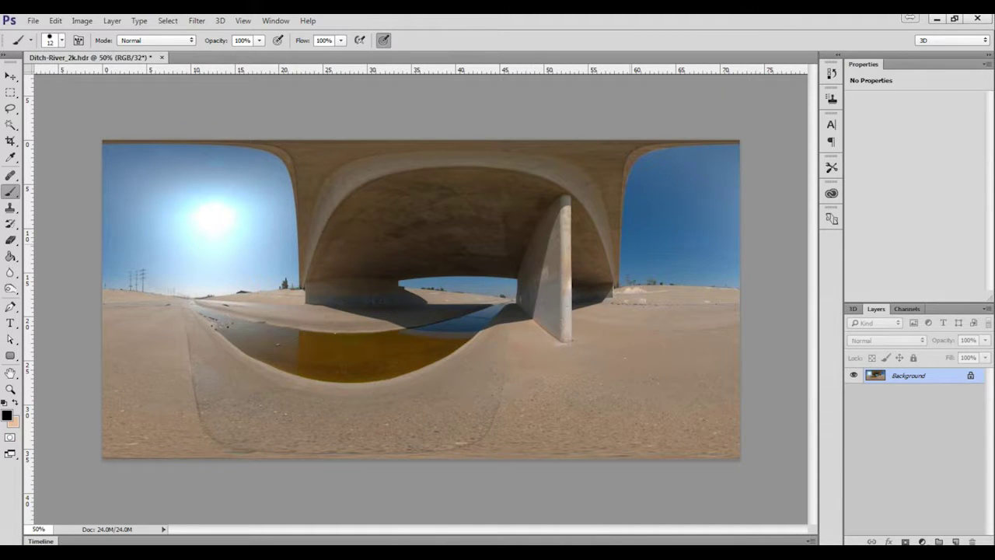
# Step: Open Ditch-River_Env.hdr from the same folder in Photoshop, assigning the working RGB profile Adobe RGB (1998)
pyautogui.hotkey('ctrl', 'o')
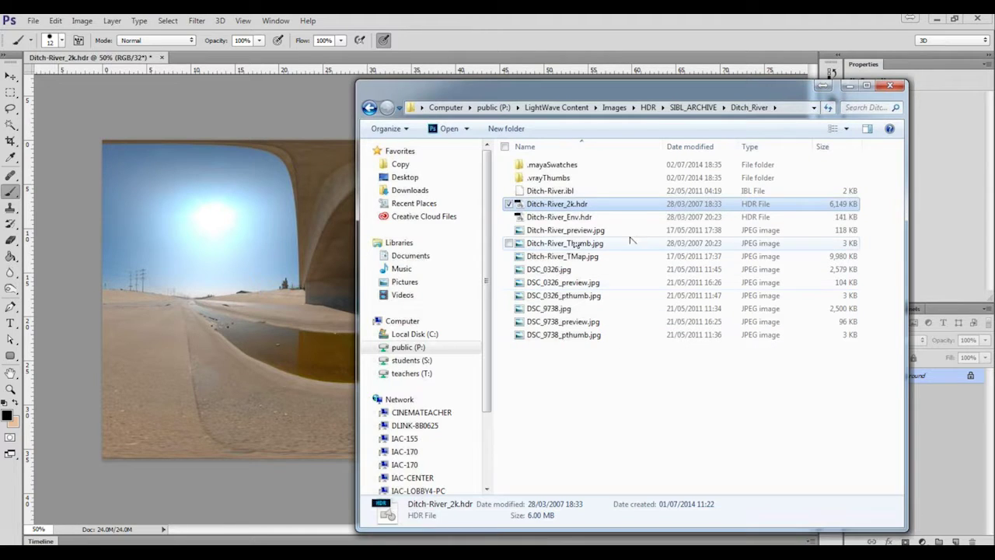
pyautogui.click(570, 219)
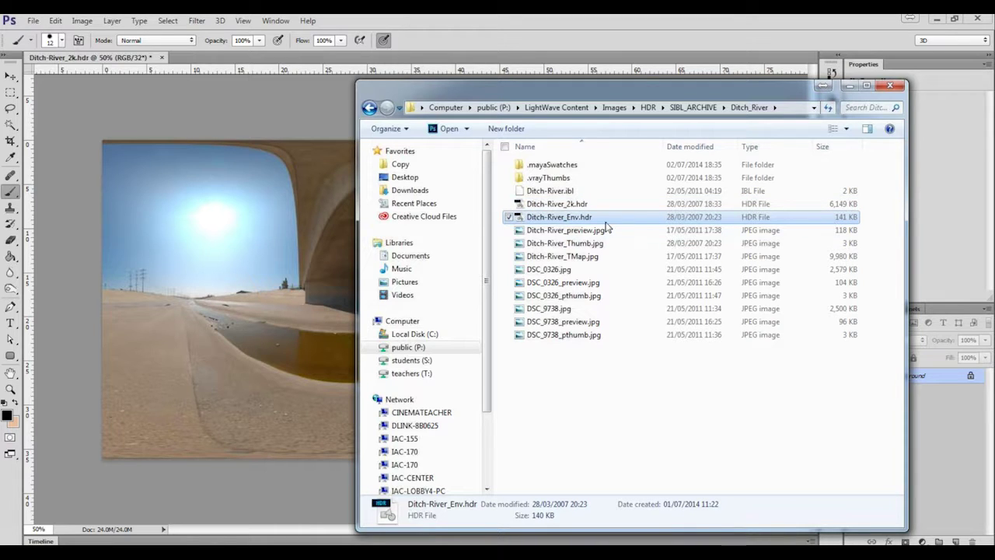
pyautogui.click(575, 209)
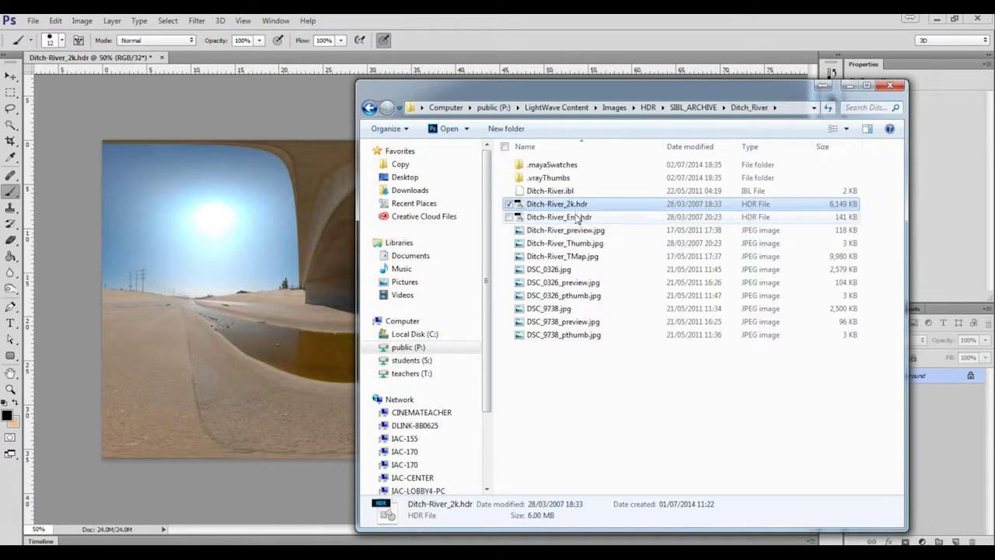
pyautogui.click(569, 220)
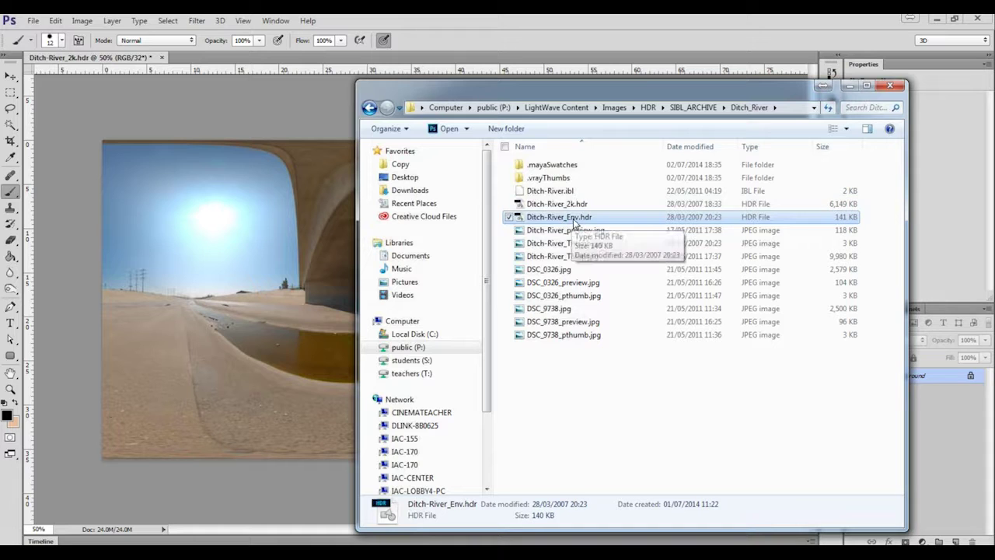
pyautogui.doubleClick(572, 222)
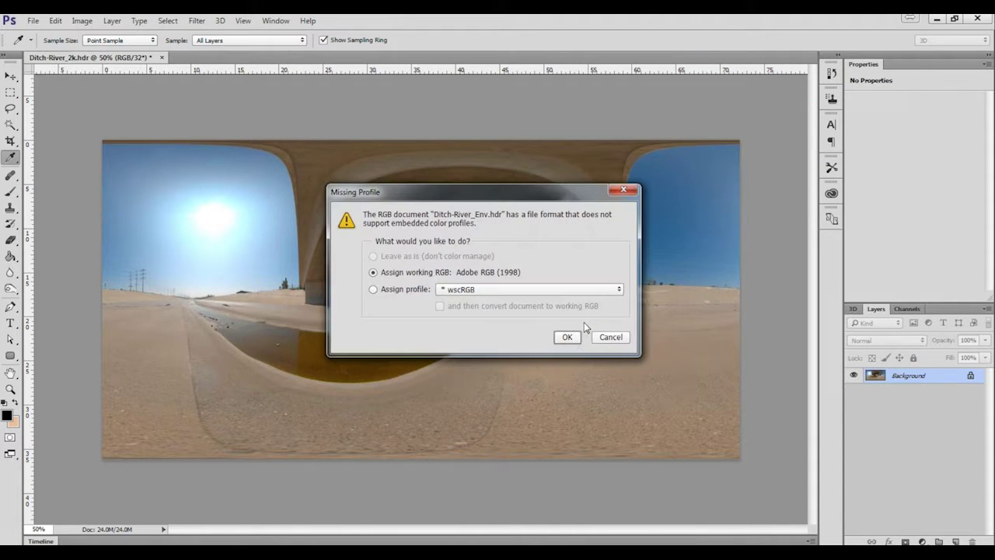
pyautogui.click(572, 334)
pyautogui.press('b')
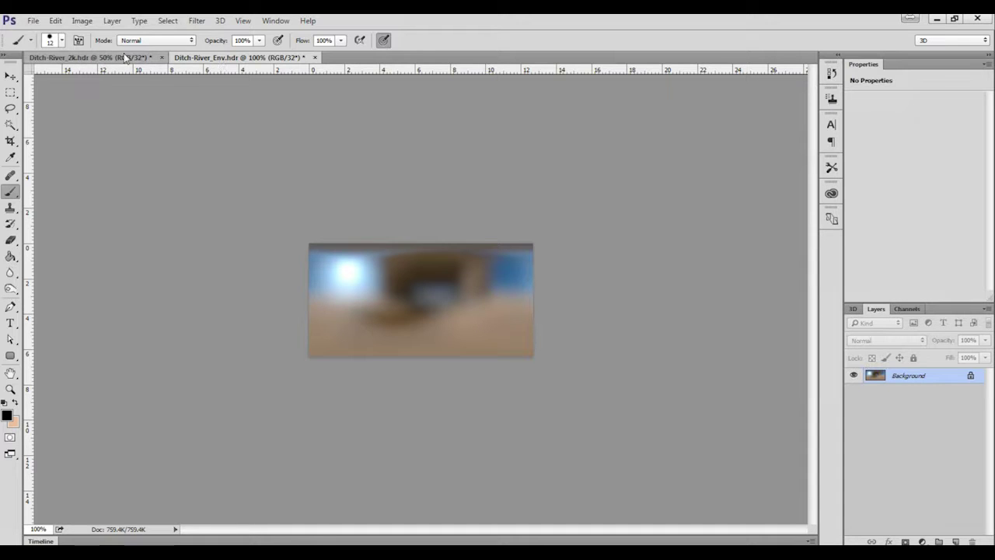
# Step: Compare the sharp Ditch-River_2k.hdr with the blurred Ditch-River_Env.hdr up close, and check the sphere's reflection in Maya's Render View
pyautogui.click(156, 59)
pyautogui.click(199, 59)
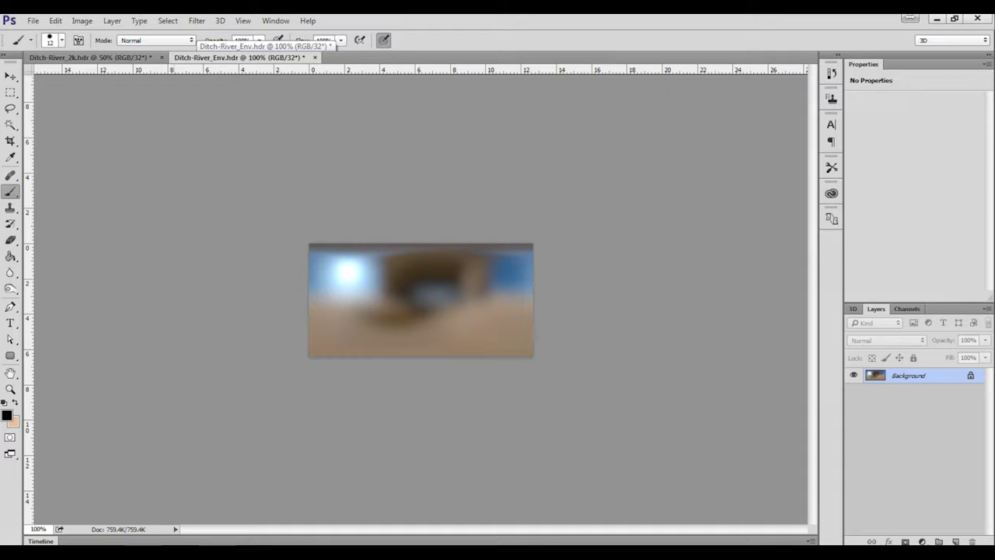
pyautogui.click(111, 60)
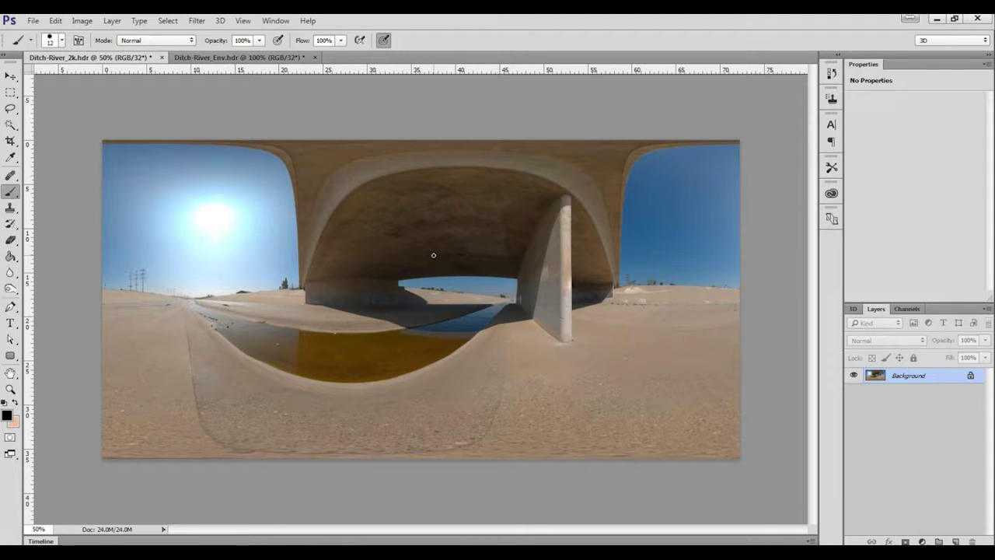
pyautogui.click(231, 59)
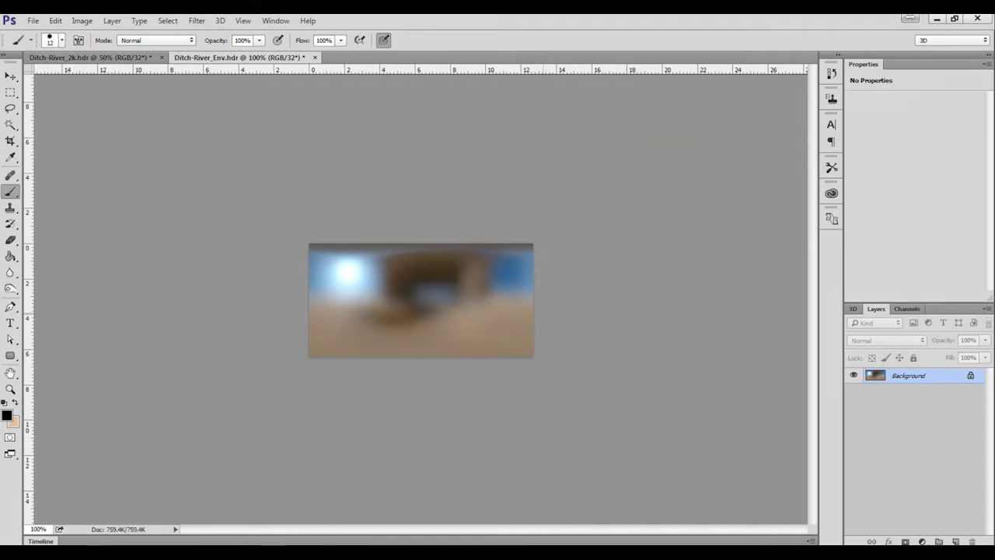
pyautogui.press('z')
pyautogui.click(358, 285)
pyautogui.click(357, 285)
pyautogui.click(358, 285)
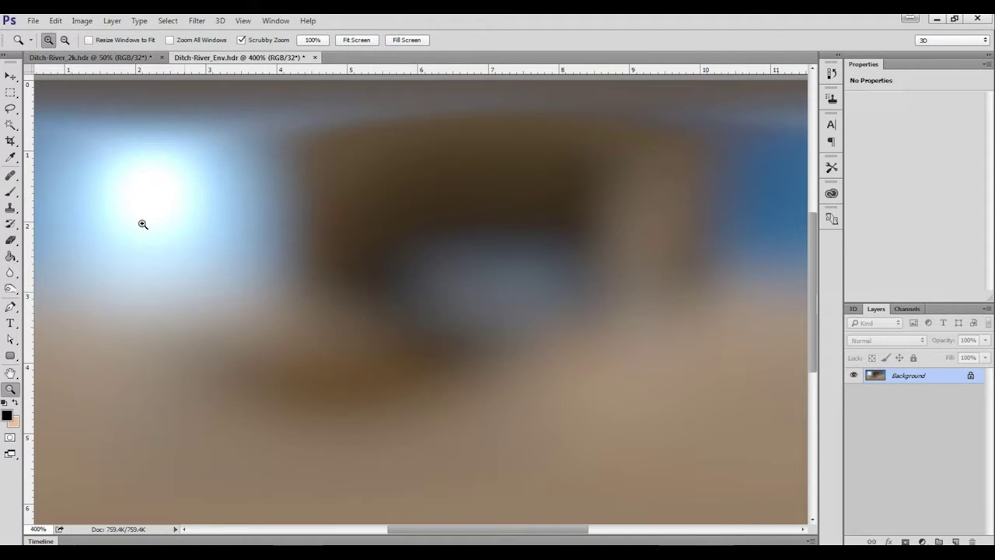
pyautogui.keyDown('alt'); pyautogui.click(158, 202); pyautogui.keyUp('alt')
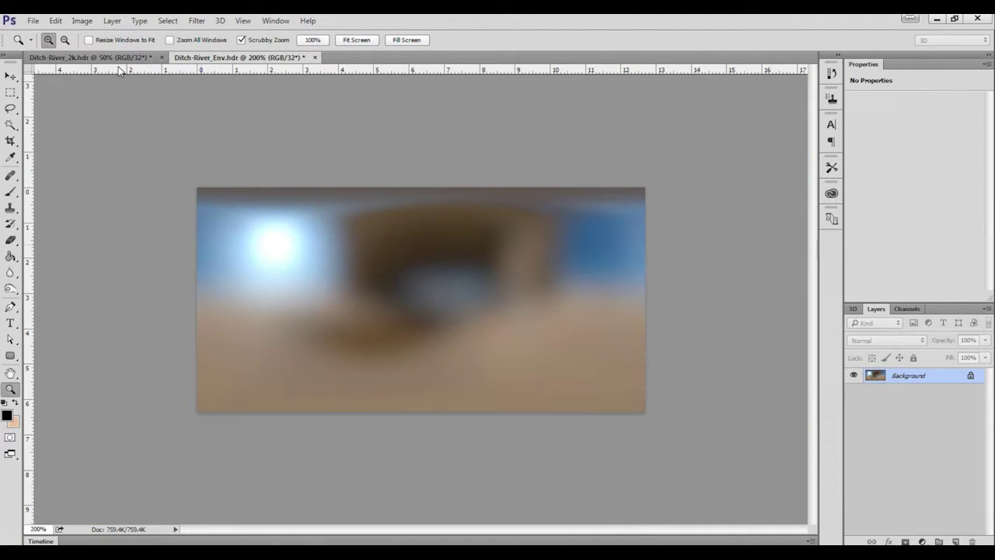
pyautogui.click(117, 57)
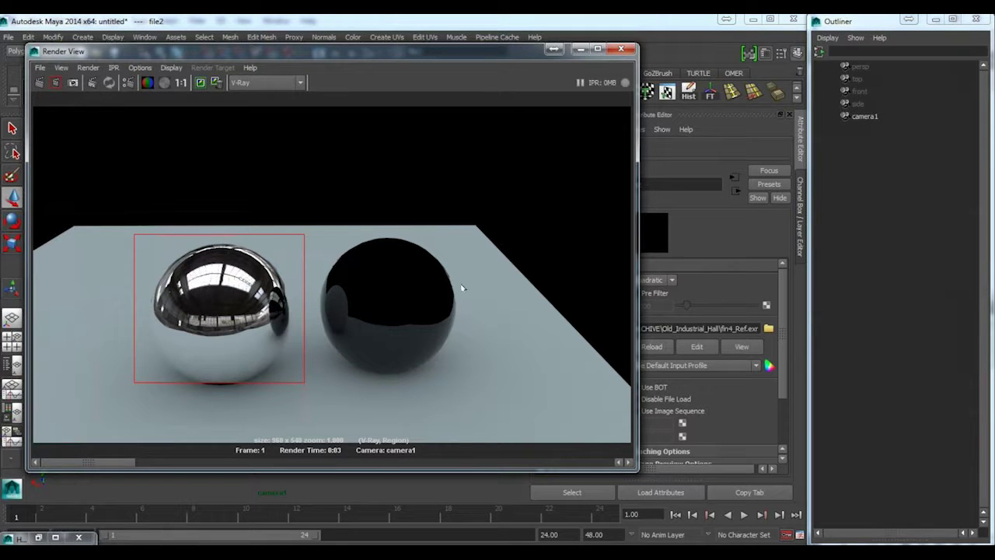
pyautogui.moveTo(458, 54); pyautogui.dragTo(450, 79)
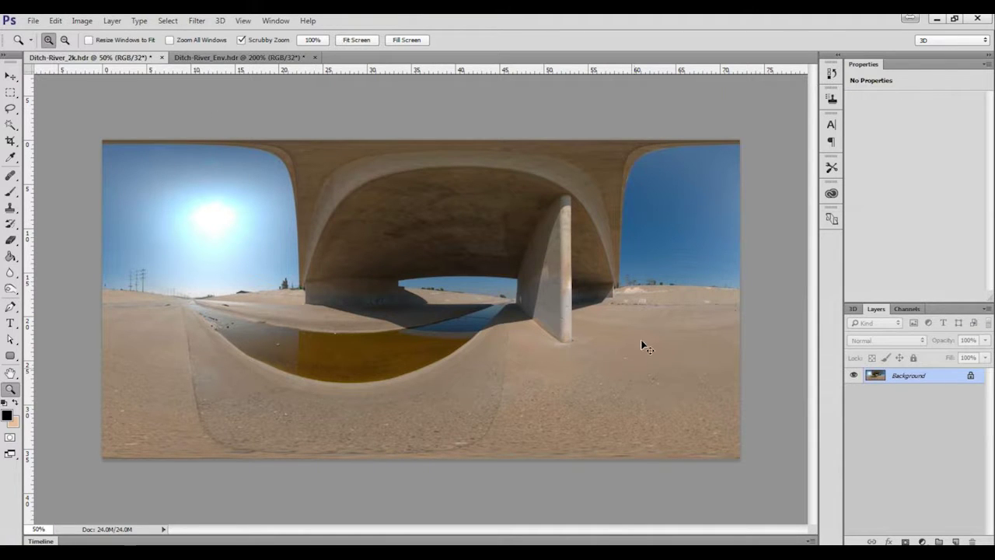
# Step: Resize Ditch-River_2k.hdr in Photoshop to 512 pixels wide with proportions kept
pyautogui.click(82, 22)
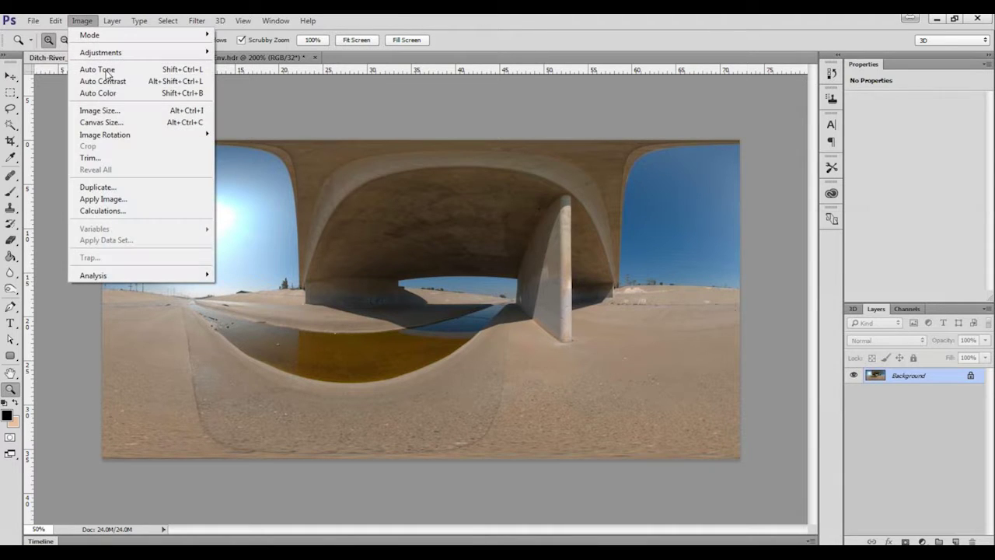
pyautogui.click(115, 115)
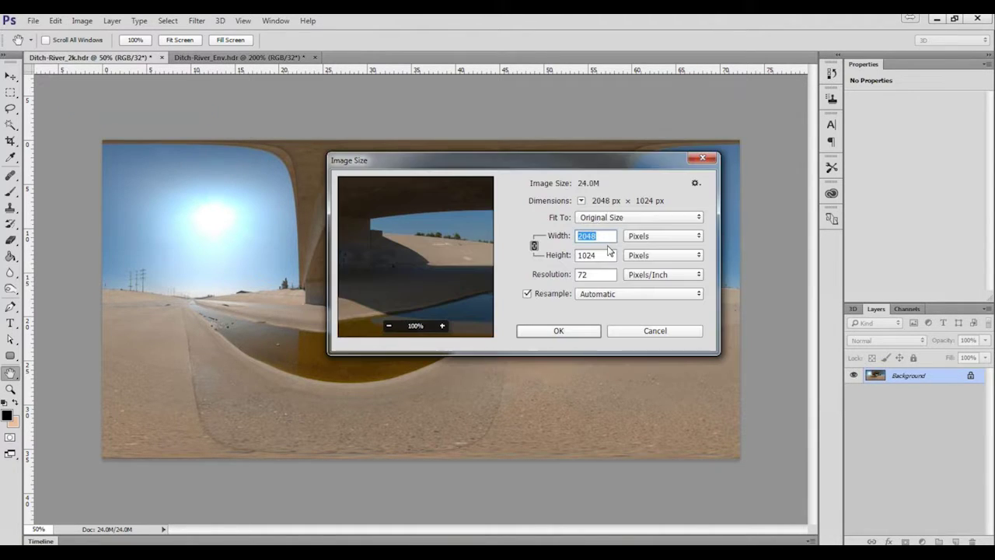
pyautogui.write('512')
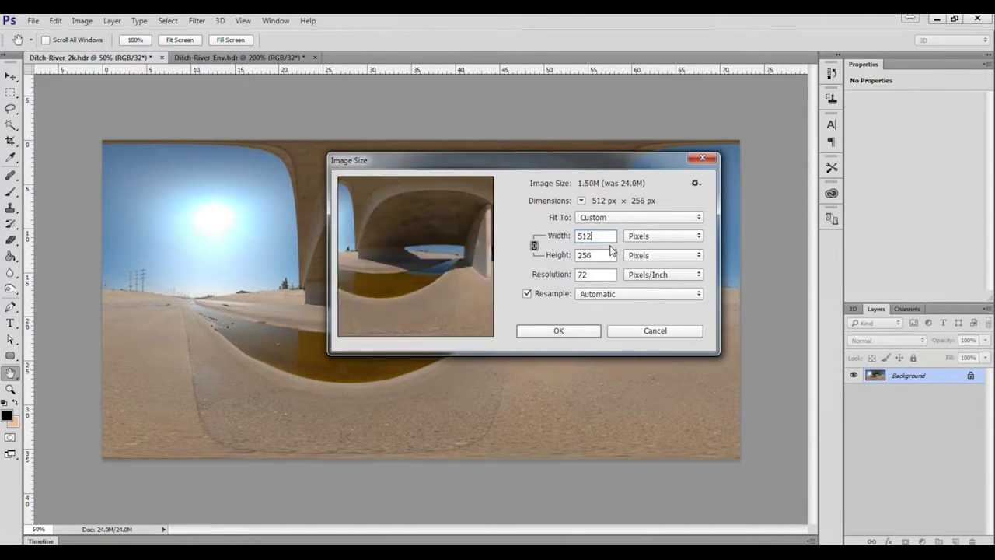
pyautogui.press('Return')
pyautogui.press('z')
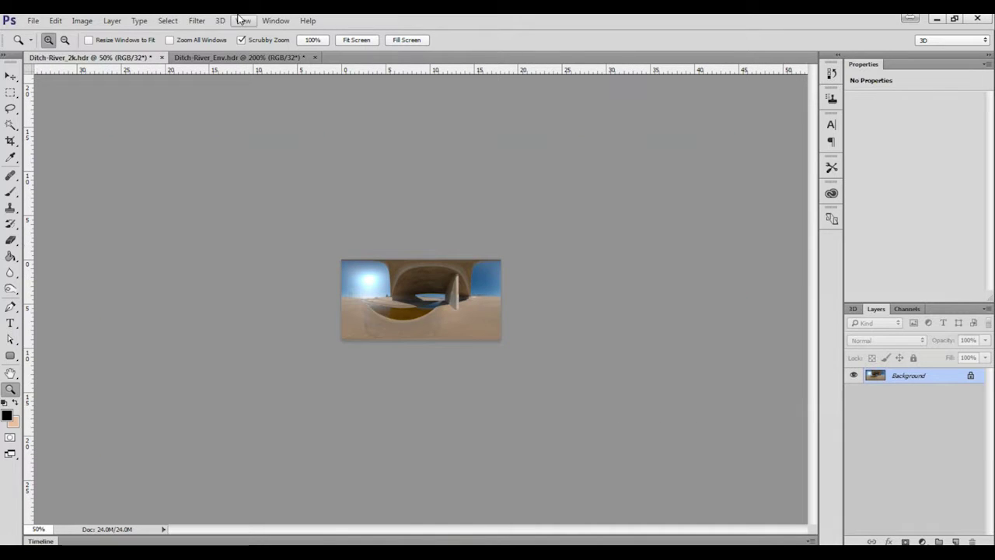
# Step: Check the image dimensions of Ditch-River_Env.hdr without changing them
pyautogui.click(224, 58)
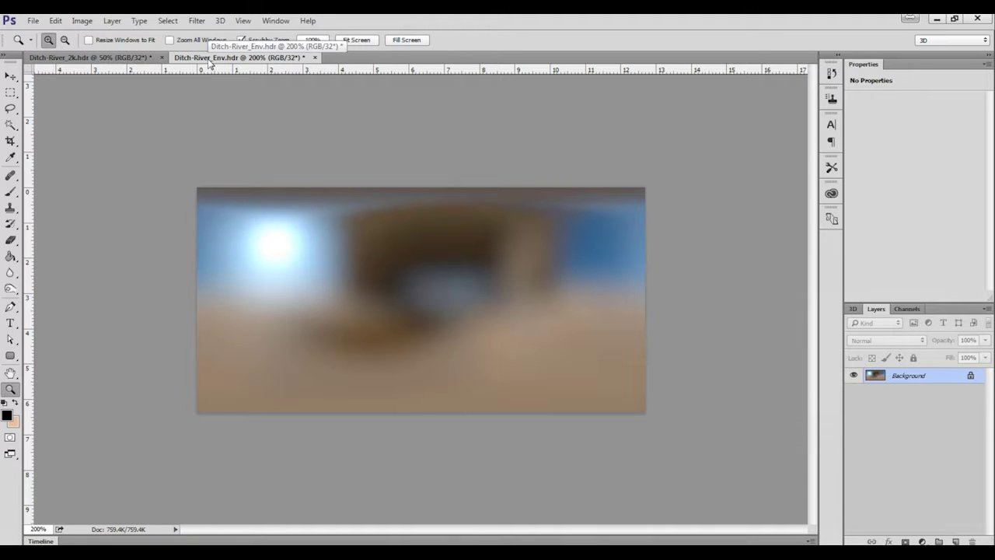
pyautogui.keyDown('alt'); pyautogui.click(317, 234); pyautogui.keyUp('alt')
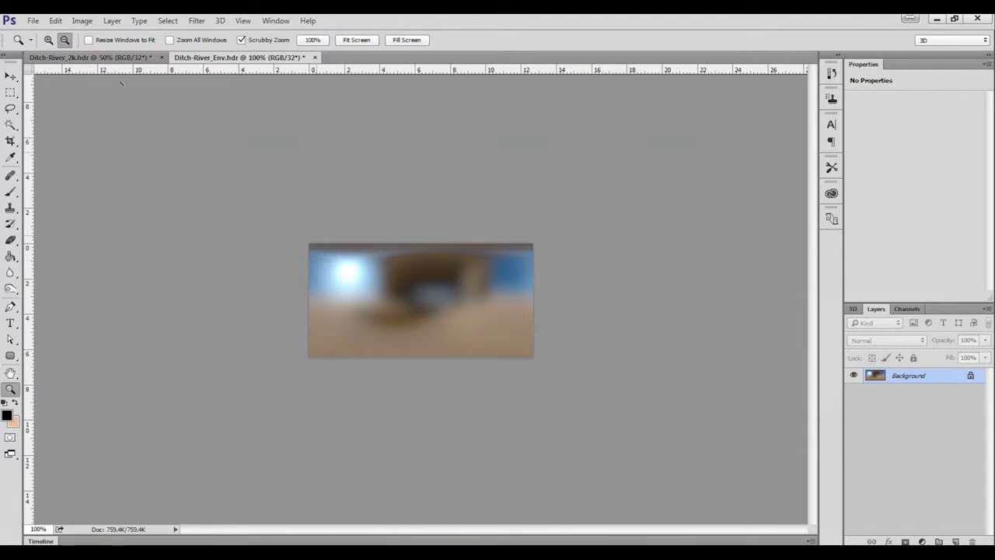
pyautogui.click(81, 20)
pyautogui.click(117, 109)
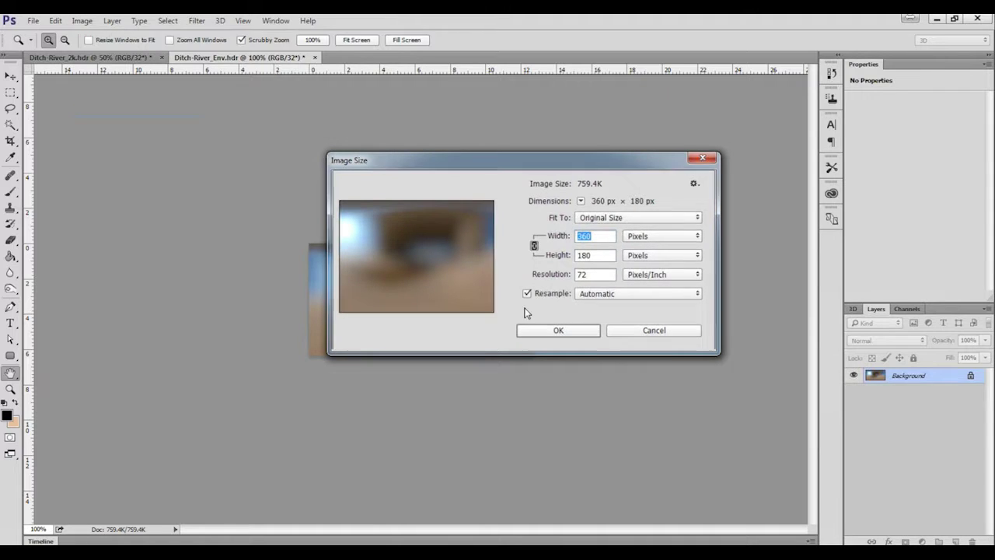
pyautogui.press('Return')
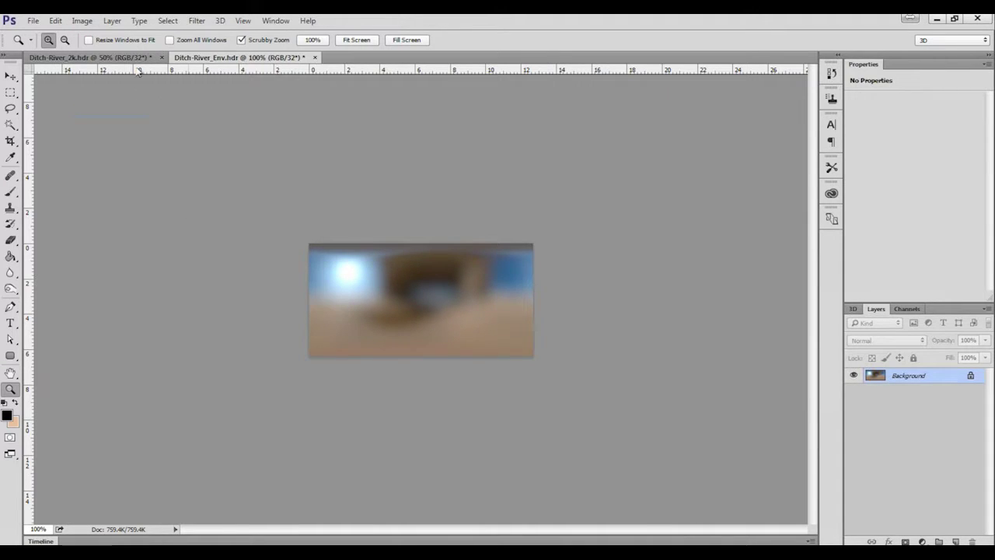
# Step: Undo the resize of Ditch-River_2k.hdr
pyautogui.click(129, 59)
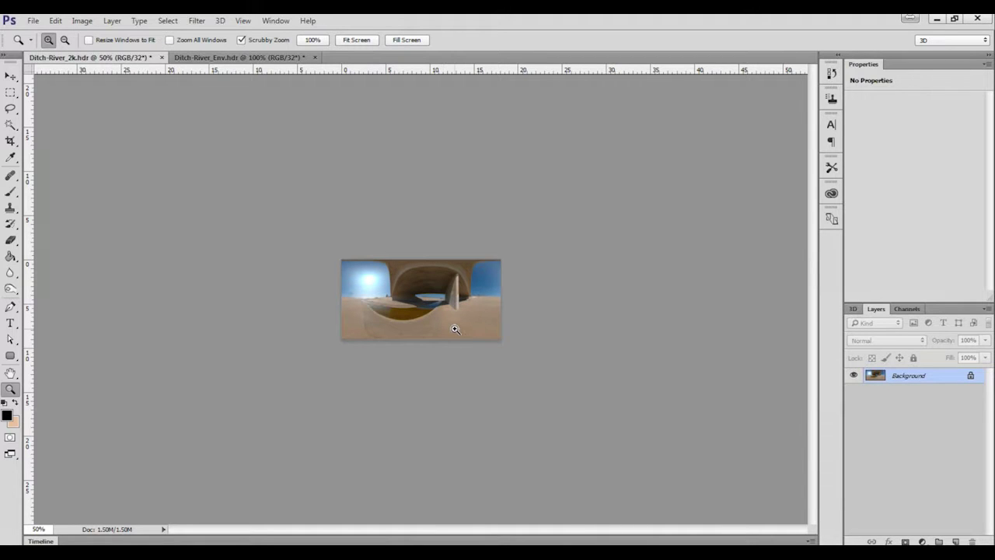
pyautogui.hotkey('ctrl', 'z')
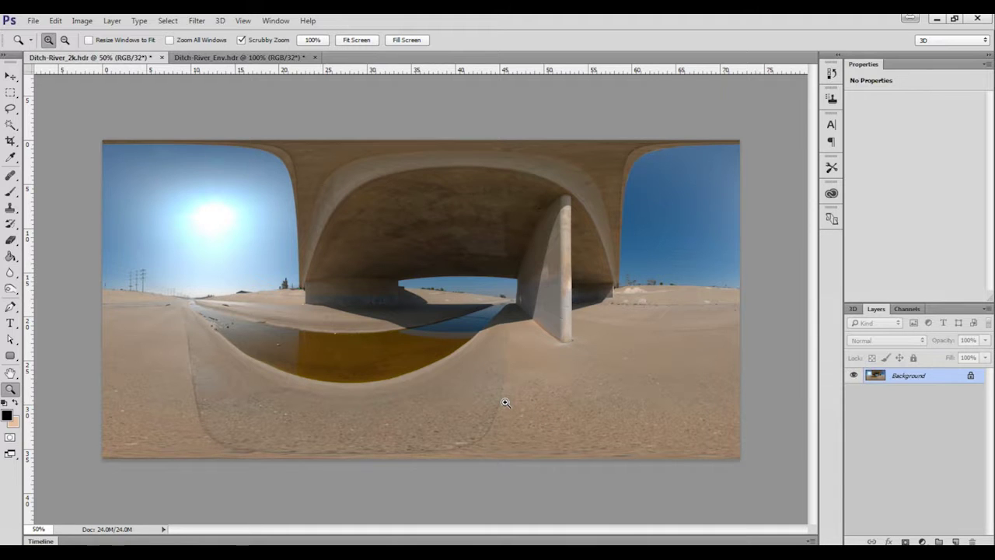
pyautogui.hotkey('ctrl', 'z')
pyautogui.hotkey('ctrl', 'z')
# Step: Examine the pebbled concrete ground of Ditch-River_2k.hdr at 300% magnification
pyautogui.moveTo(525, 393); pyautogui.dragTo(672, 304)
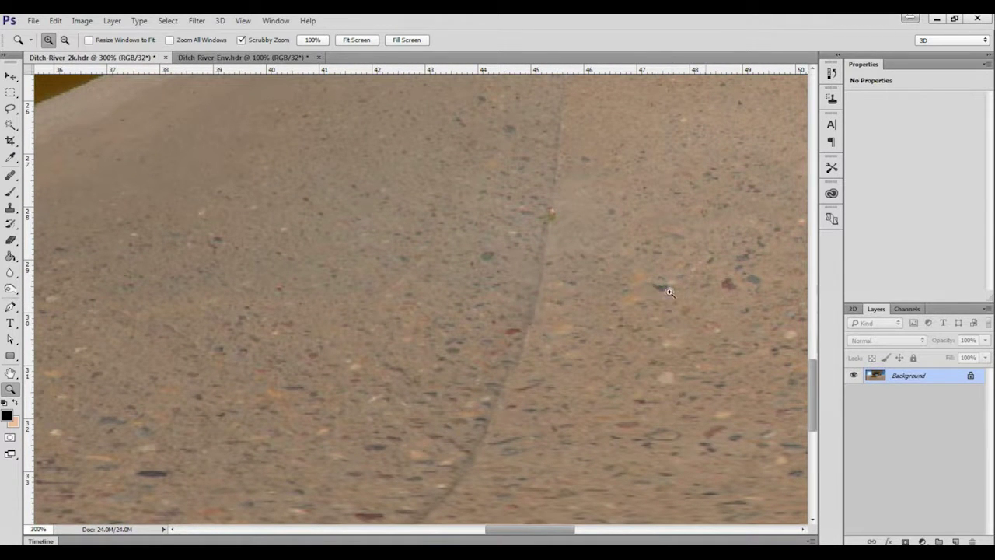
pyautogui.moveTo(722, 290); pyautogui.dragTo(469, 300)
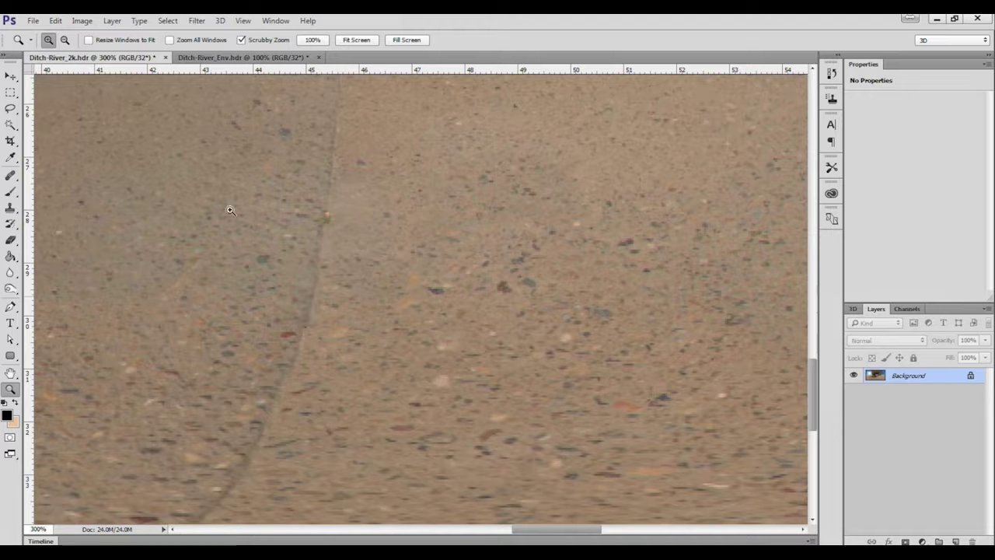
# Step: Compare the ground and sky detail of Ditch-River_2k.hdr with the blurred Ditch-River_Env.hdr at several magnifications
pyautogui.keyDown('alt'); pyautogui.click(479, 335); pyautogui.keyUp('alt')
pyautogui.keyDown('alt'); pyautogui.click(480, 335); pyautogui.keyUp('alt')
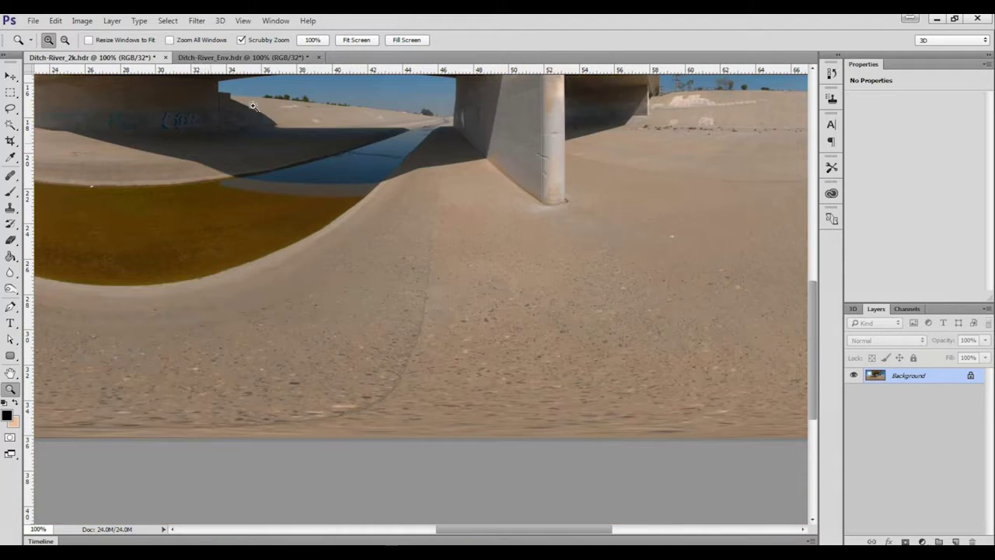
pyautogui.click(243, 58)
pyautogui.moveTo(446, 327); pyautogui.dragTo(551, 349)
pyautogui.press('alt')
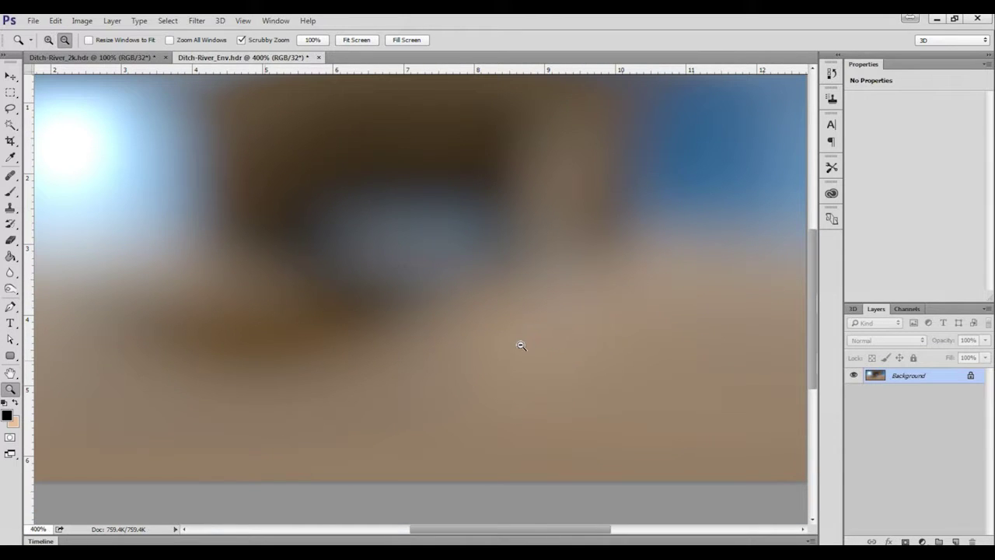
pyautogui.keyDown('alt'); pyautogui.click(520, 345); pyautogui.keyUp('alt')
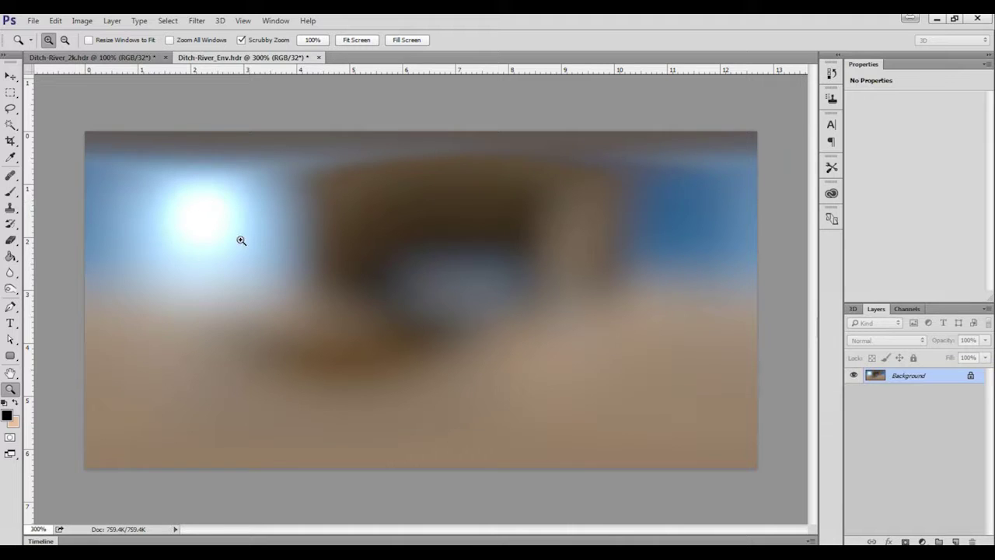
pyautogui.click(128, 58)
pyautogui.moveTo(414, 211); pyautogui.dragTo(570, 339)
pyautogui.keyDown('alt'); pyautogui.click(517, 324); pyautogui.keyUp('alt')
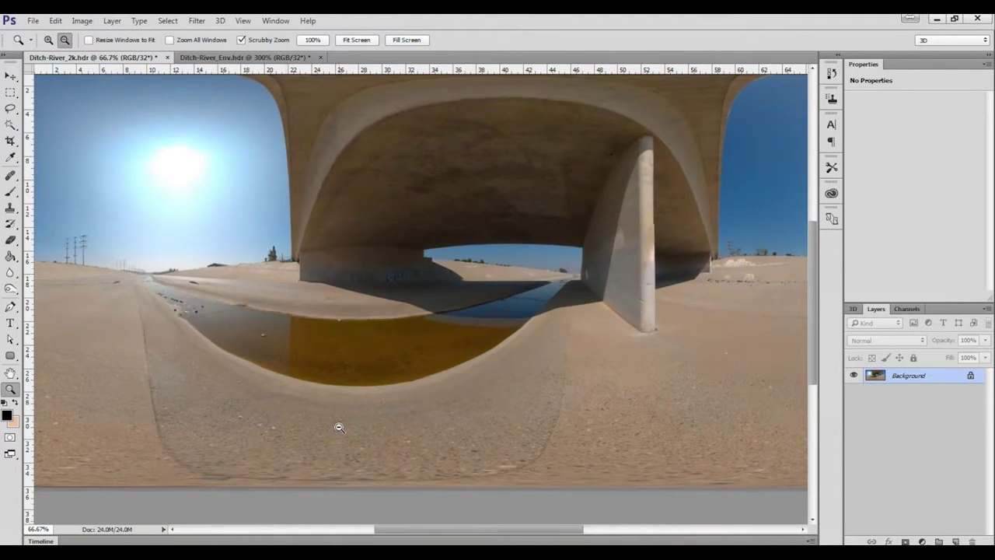
pyautogui.keyDown('alt'); pyautogui.click(336, 429); pyautogui.keyUp('alt')
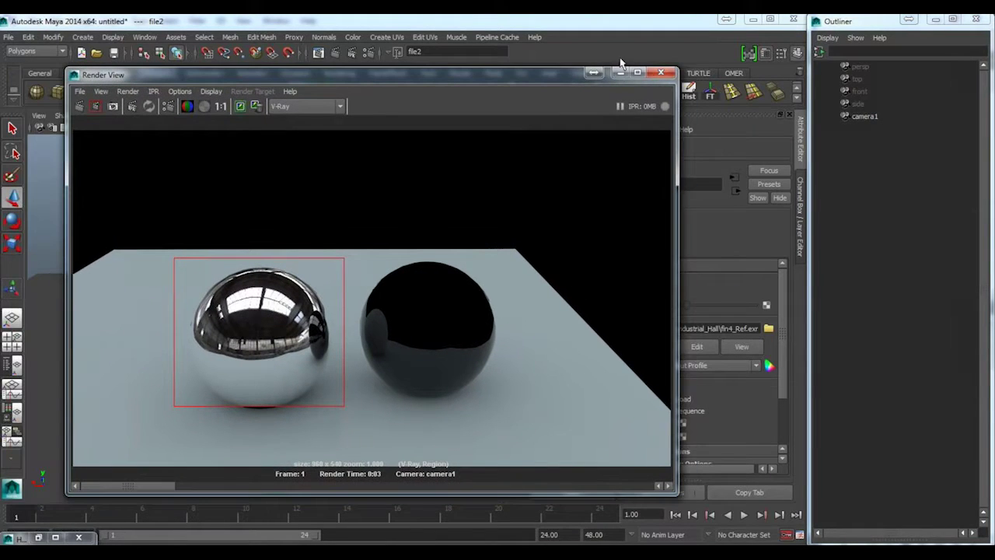
# Step: Switch to Maya and load fin4_Env.hdr from the Old_Industrial_Hall folder as the V-Ray environment override's GI texture
pyautogui.click(368, 52)
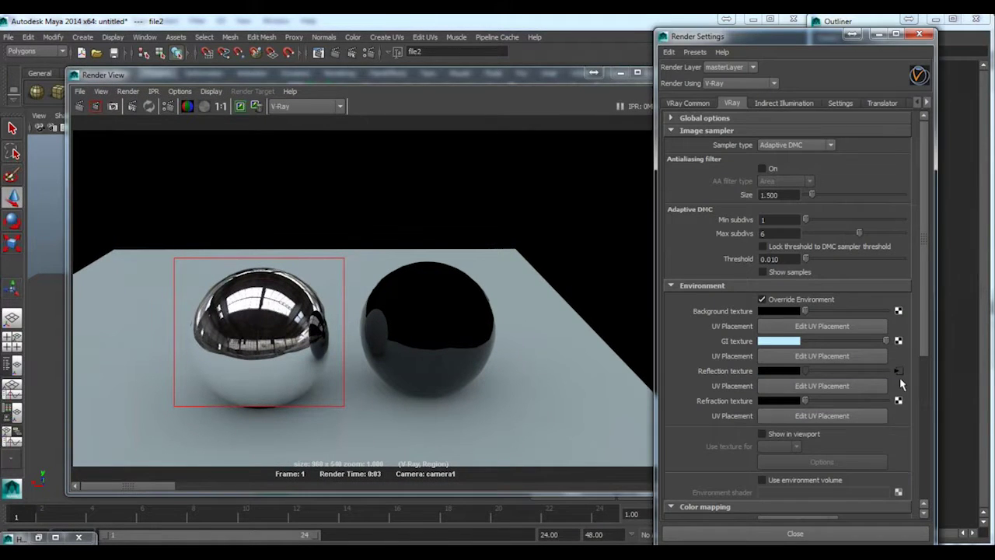
pyautogui.click(895, 341)
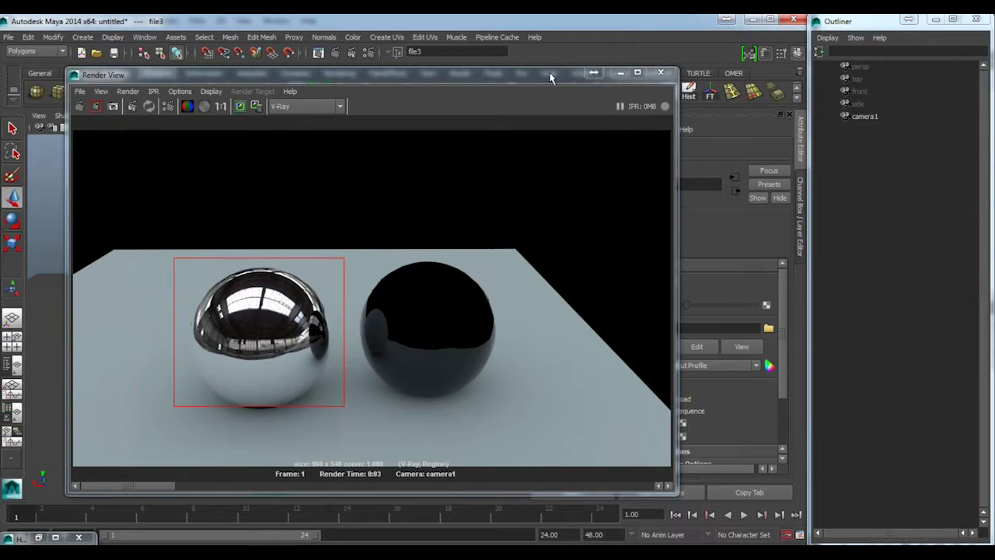
pyautogui.moveTo(389, 74); pyautogui.dragTo(269, 104)
pyautogui.click(768, 327)
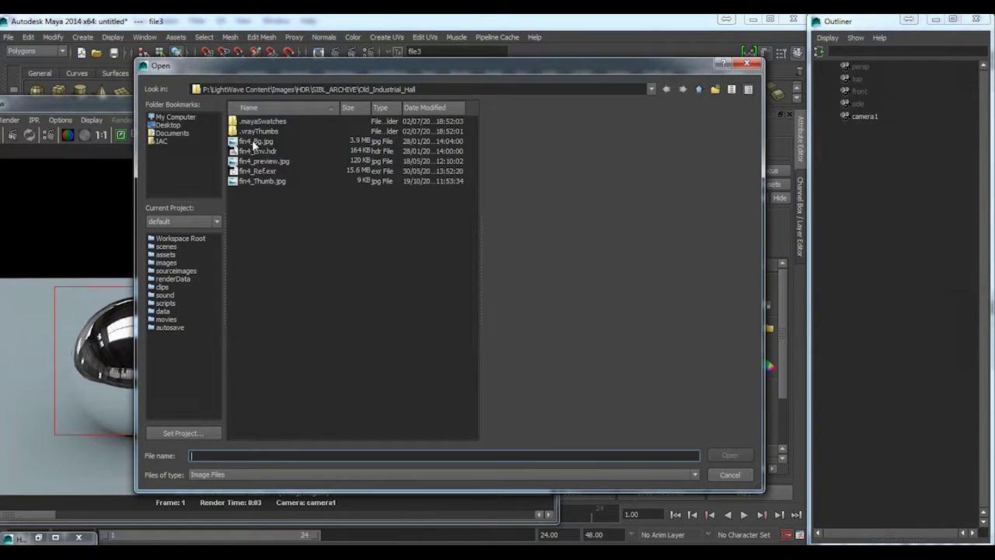
pyautogui.click(257, 141)
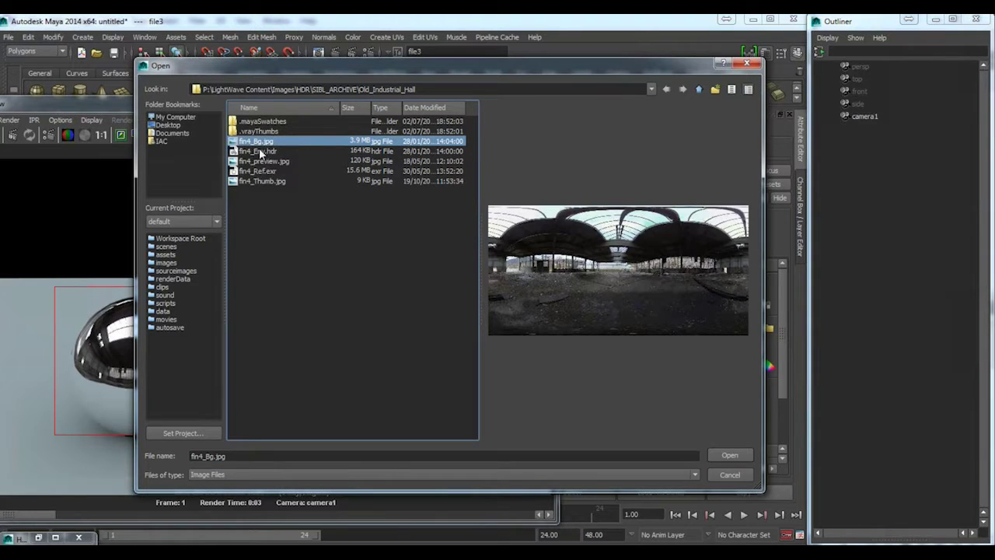
pyautogui.click(257, 151)
pyautogui.doubleClick(253, 153)
# Step: Render a region covering both spheres and the surrounding plane, then minimize the render window
pyautogui.moveTo(349, 105); pyautogui.dragTo(490, 87)
pyautogui.moveTo(202, 422); pyautogui.dragTo(92, 463)
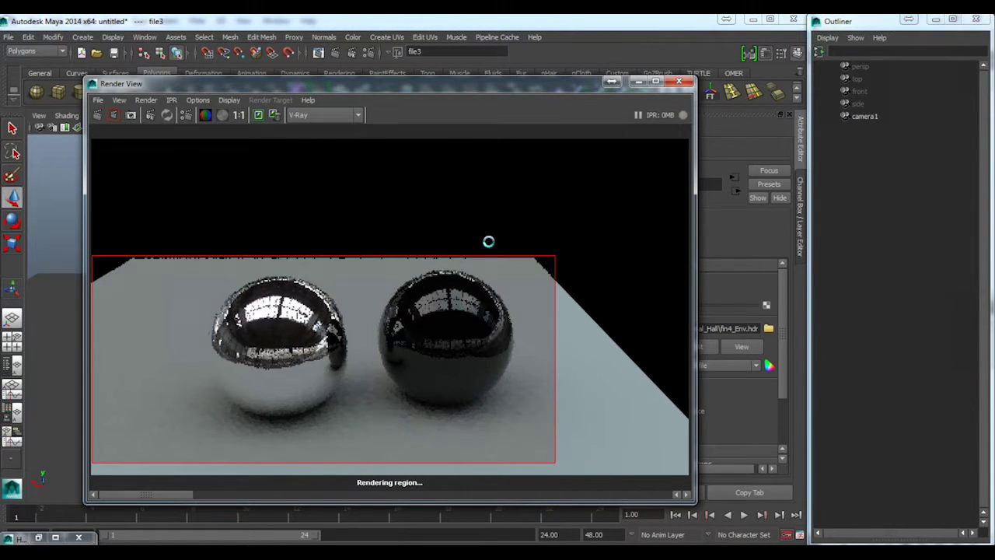
pyautogui.click(639, 80)
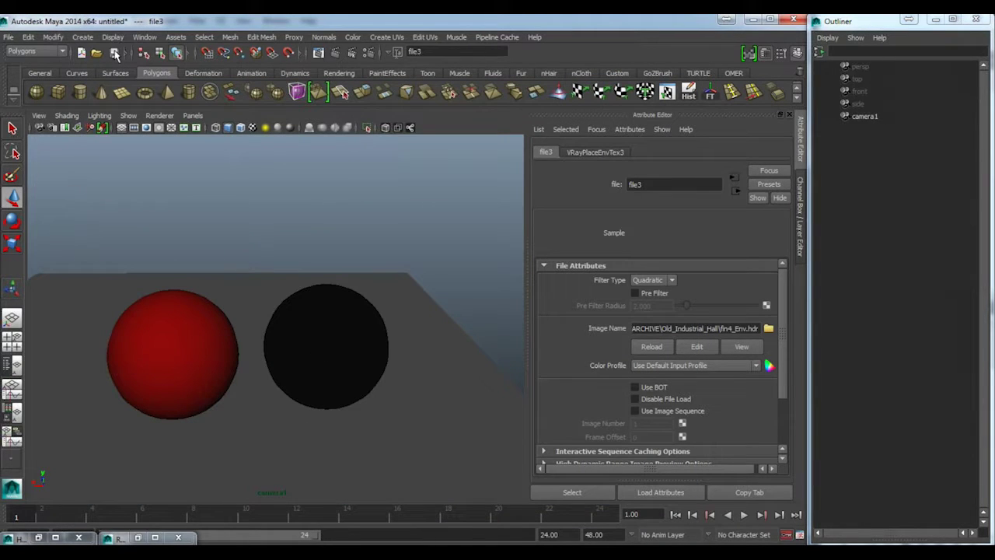
# Step: Create a new VRay Mtl in the Hypershade and position its node clear of the others, with its attributes visible
pyautogui.click(38, 537)
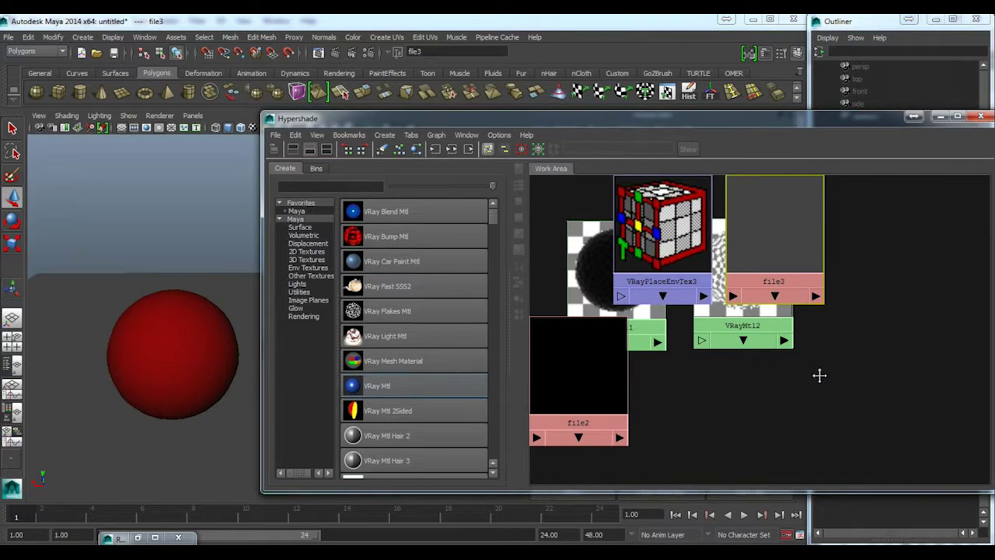
pyautogui.keyDown('alt'); pyautogui.moveTo(819, 375); pyautogui.dragTo(973, 481, button='middle'); pyautogui.keyUp('alt')
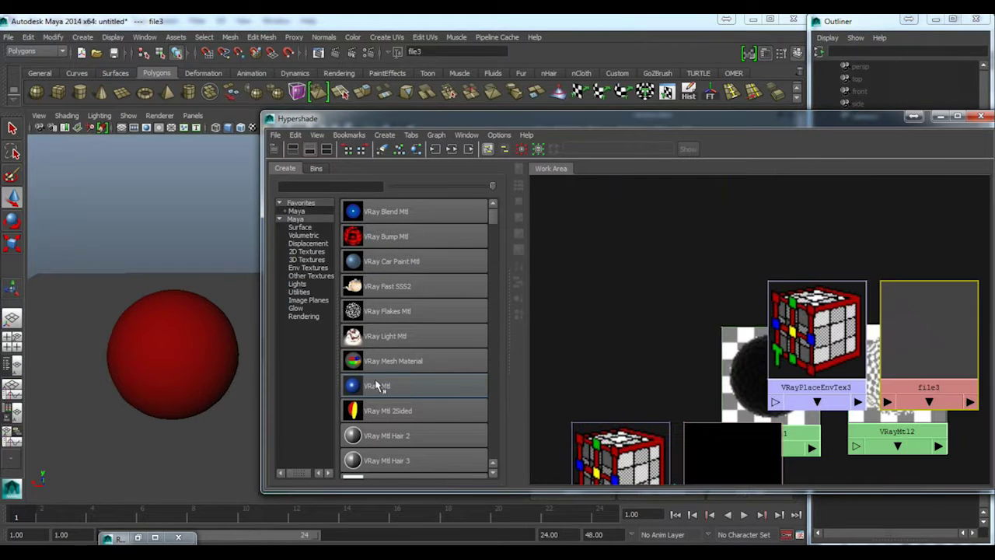
pyautogui.click(377, 386)
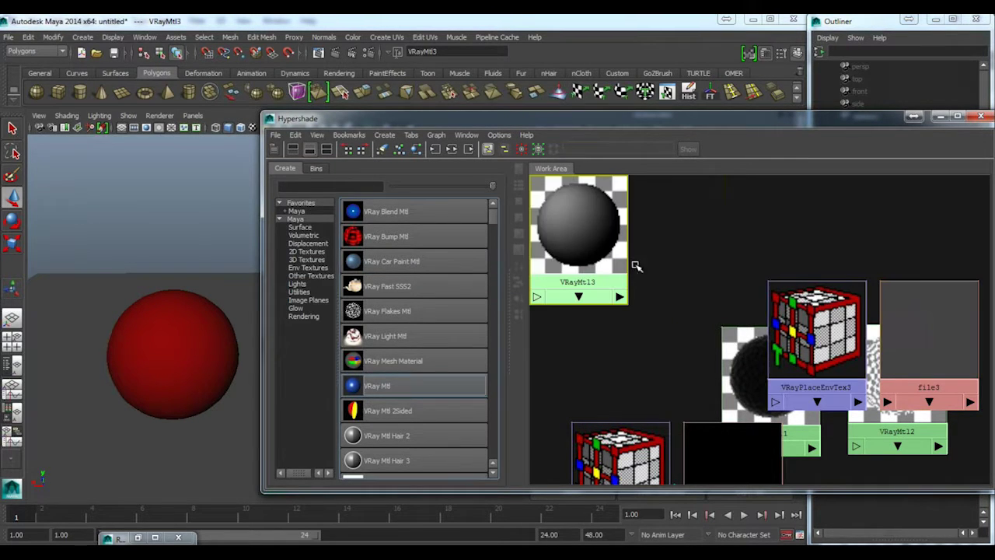
pyautogui.moveTo(886, 118); pyautogui.dragTo(387, 165)
pyautogui.moveTo(139, 262); pyautogui.dragTo(154, 279)
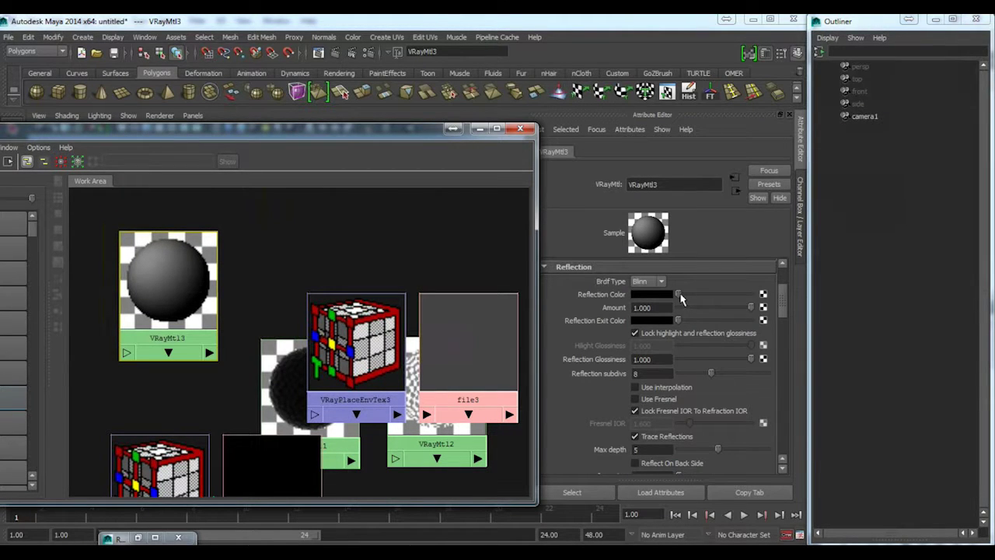
# Step: Try a white reflection color with a reflection amount of 0.932 on the new V-Ray material
pyautogui.moveTo(679, 295); pyautogui.dragTo(795, 299)
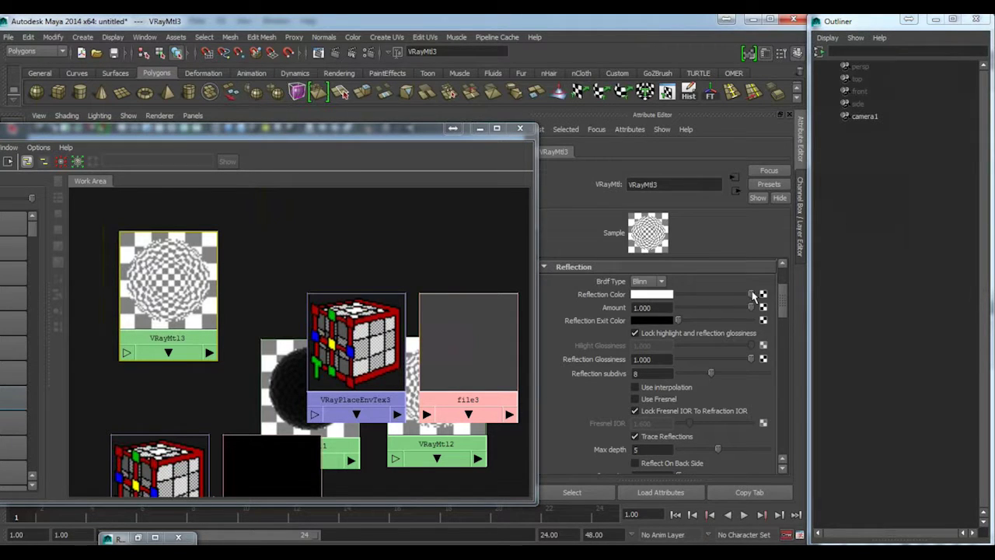
pyautogui.moveTo(749, 296); pyautogui.dragTo(762, 315)
pyautogui.moveTo(750, 309); pyautogui.dragTo(746, 310)
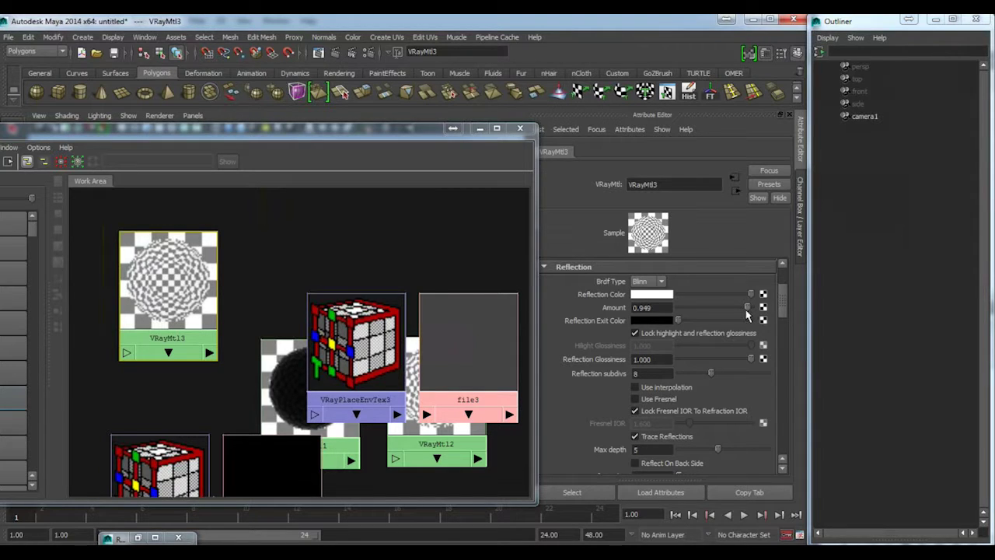
pyautogui.click(306, 133)
pyautogui.moveTo(306, 138); pyautogui.dragTo(296, 158)
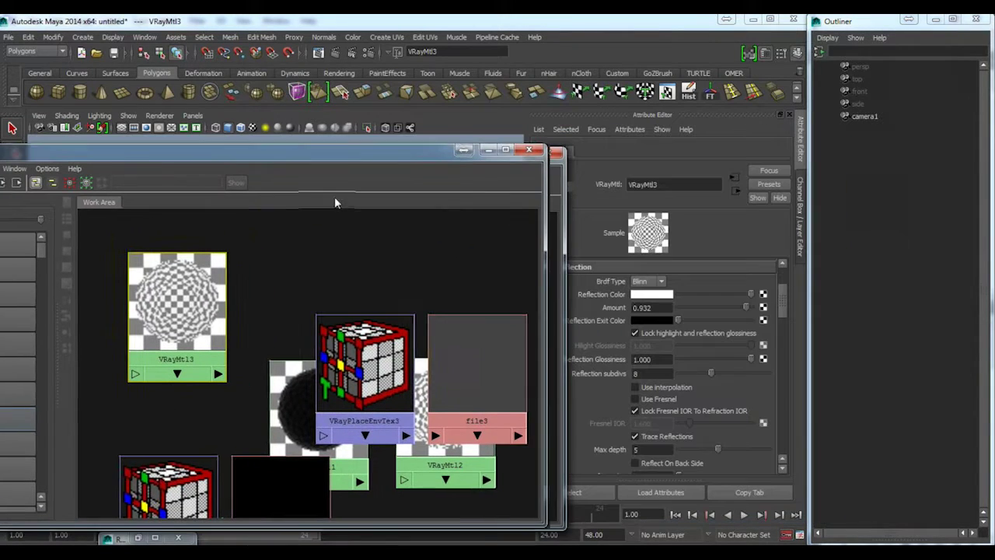
# Step: Set the new material's reflection color to black and reflection amount to 0, with a white diffuse color and diffuse amount of 0.906
pyautogui.click(676, 295)
pyautogui.click(678, 307)
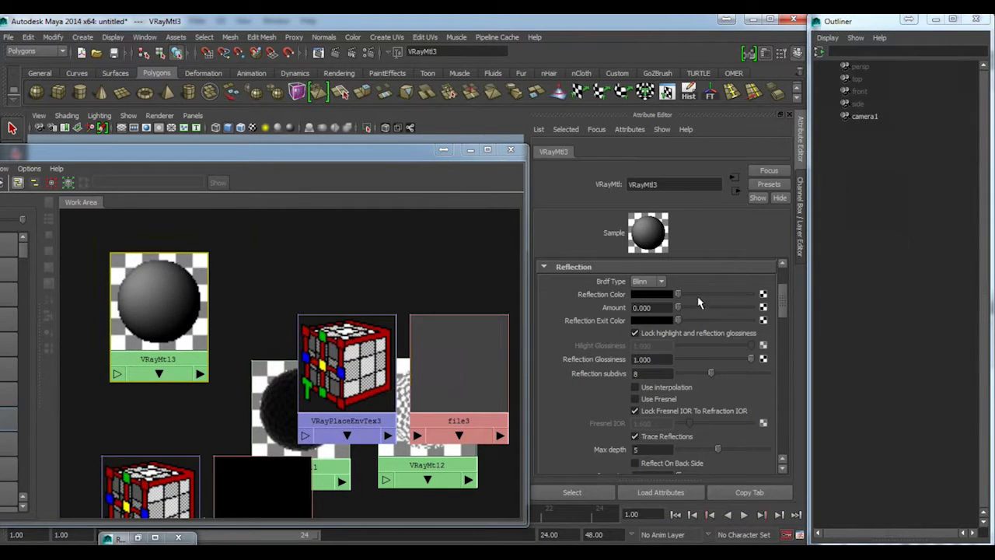
pyautogui.scroll(3, 723, 299)
pyautogui.moveTo(749, 311); pyautogui.dragTo(744, 311)
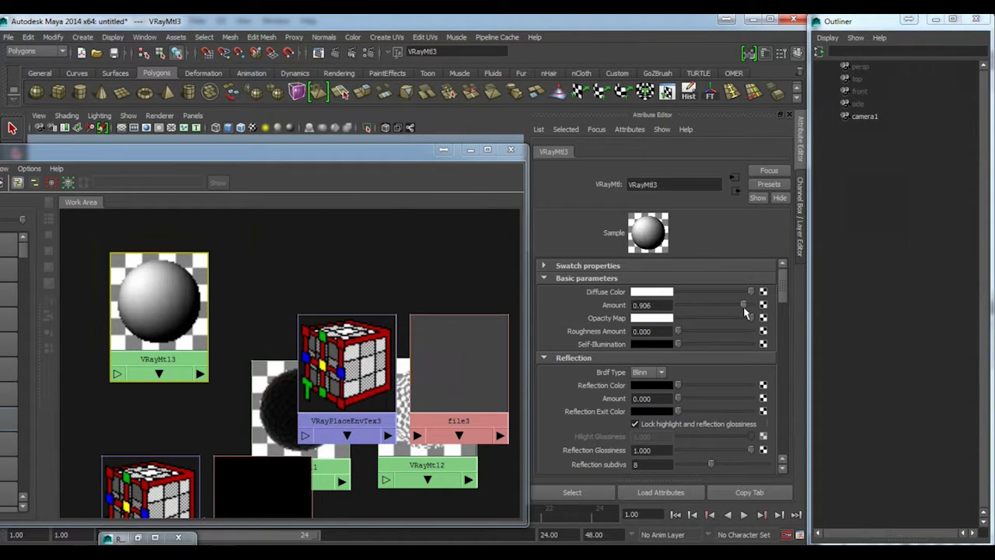
# Step: Assign the new matte white V-Ray material to the black sphere beside the red one
pyautogui.moveTo(381, 159); pyautogui.dragTo(940, 148)
pyautogui.click(329, 318)
pyautogui.moveTo(706, 287); pyautogui.dragTo(304, 316, button='middle')
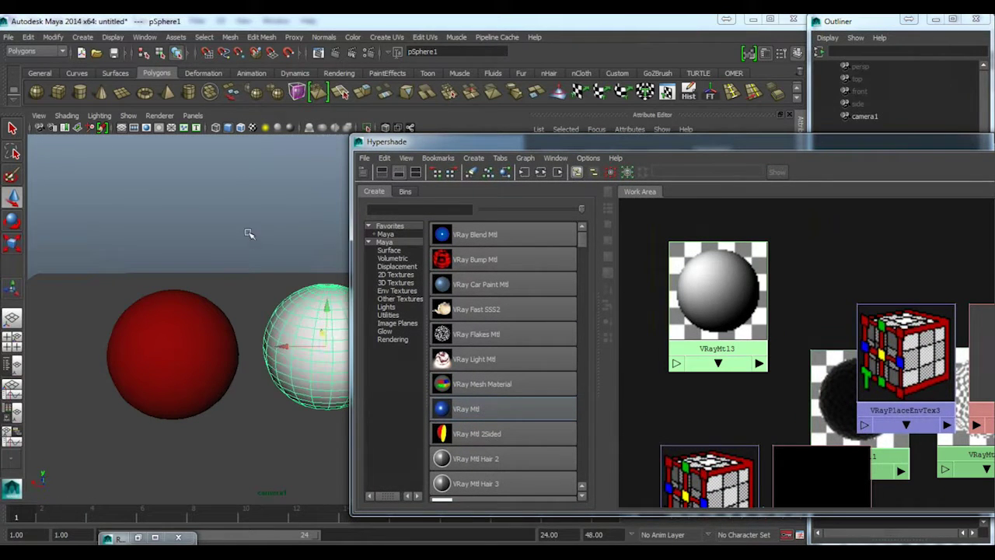
# Step: Render the full camera1 view with V-Ray to check the matte white sphere beside the chrome one
pyautogui.click(318, 54)
pyautogui.click(345, 92)
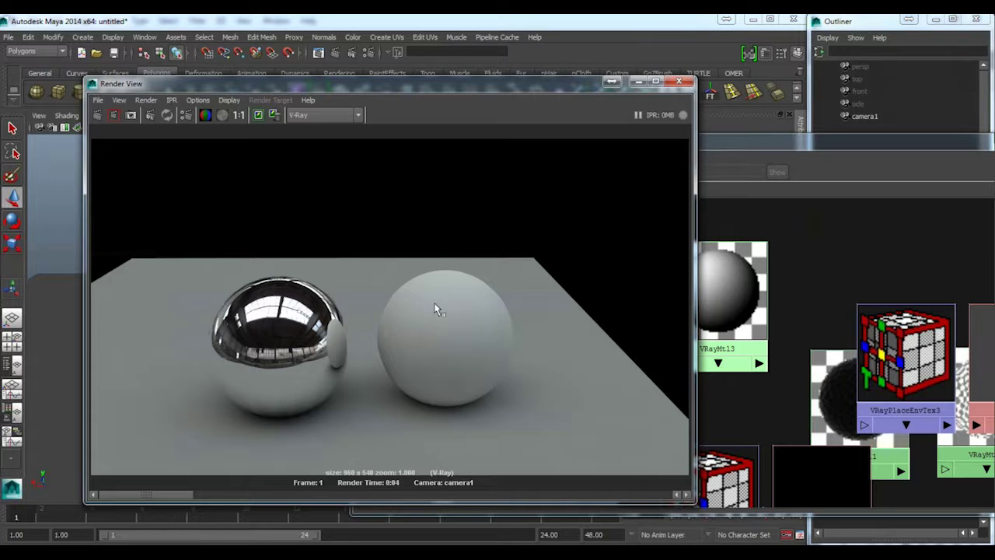
pyautogui.moveTo(555, 89); pyautogui.dragTo(502, 94)
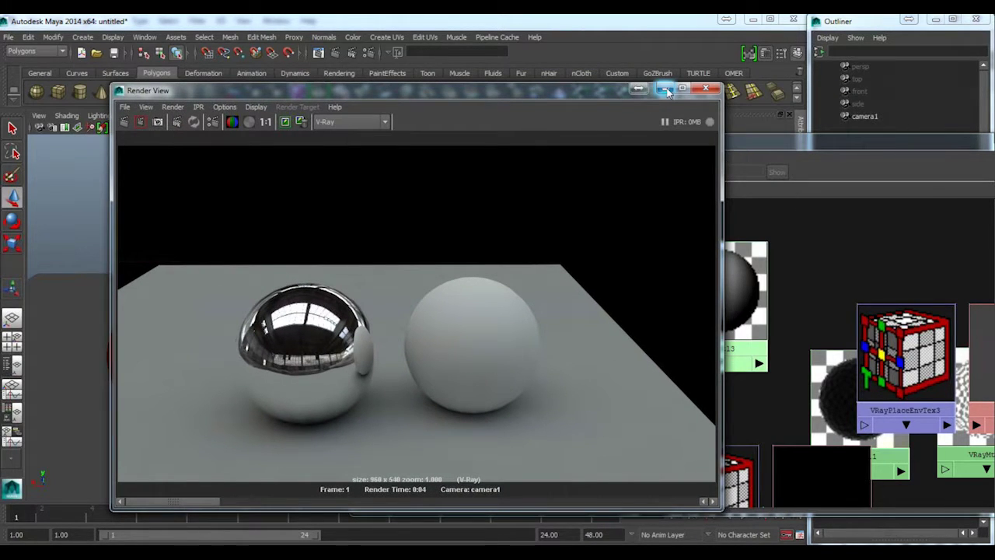
# Step: Open the V-Ray render settings and arrange the render view alongside them
pyautogui.click(667, 90)
pyautogui.click(370, 54)
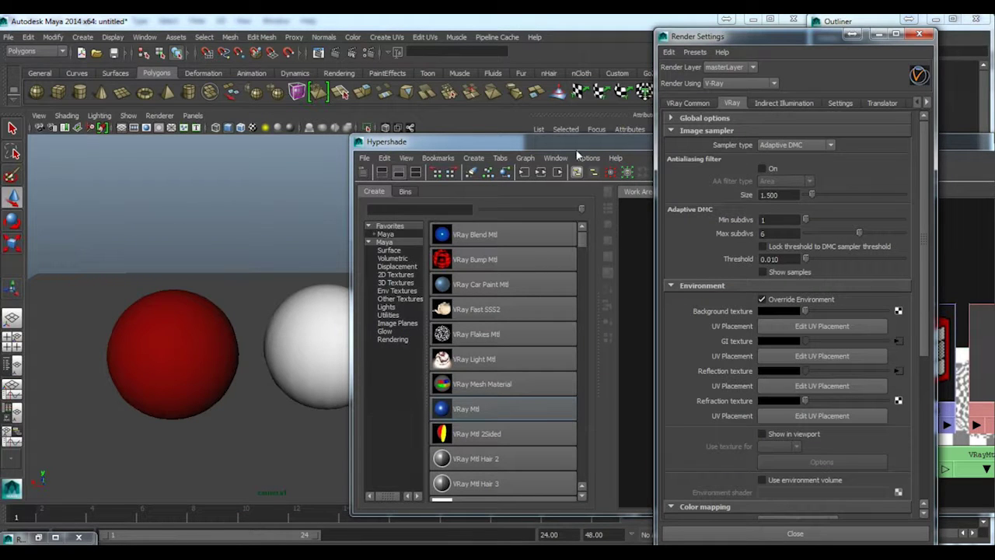
pyautogui.click(319, 52)
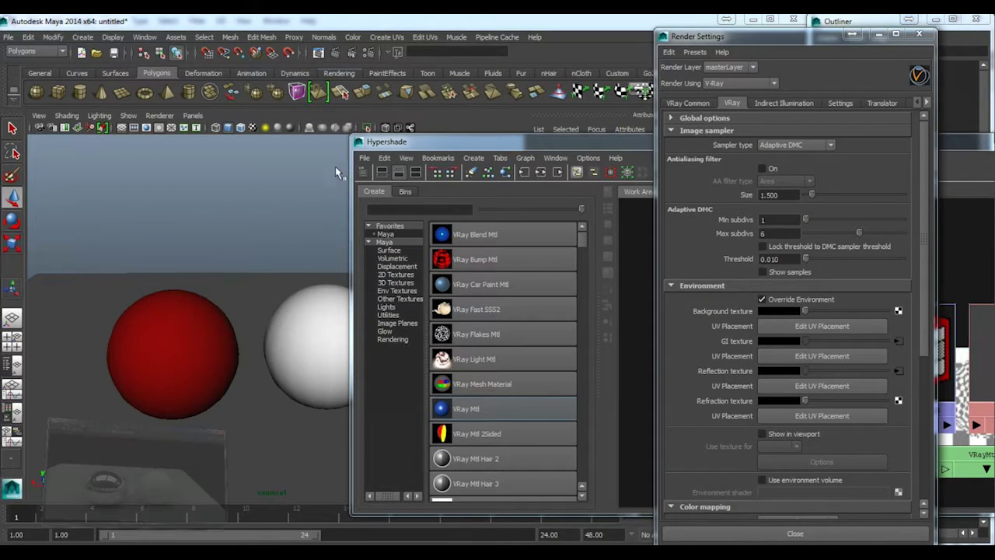
pyautogui.moveTo(560, 91); pyautogui.dragTo(517, 132)
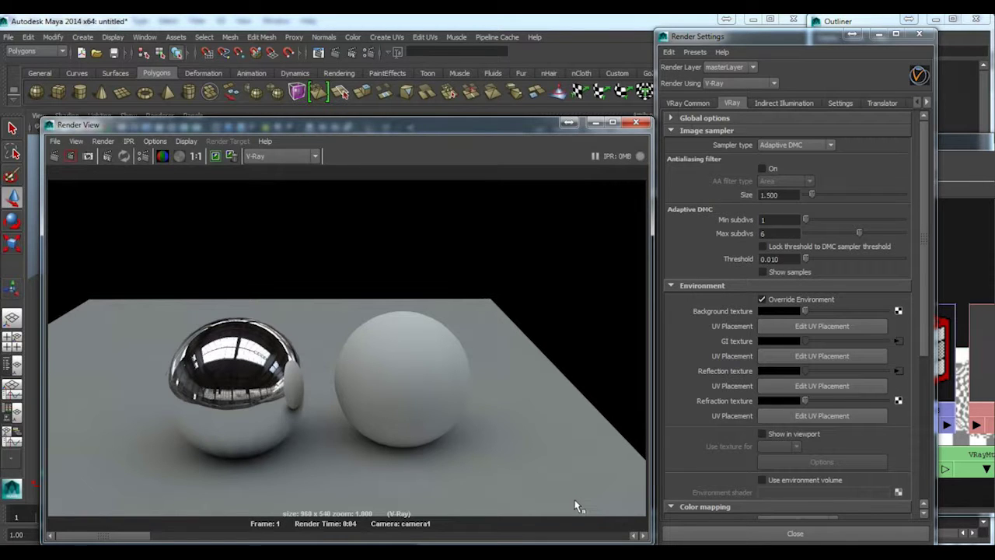
# Step: Look through the common, indirect illumination and general V-Ray render settings, including the available image formats, leaving exr selected
pyautogui.click(810, 38)
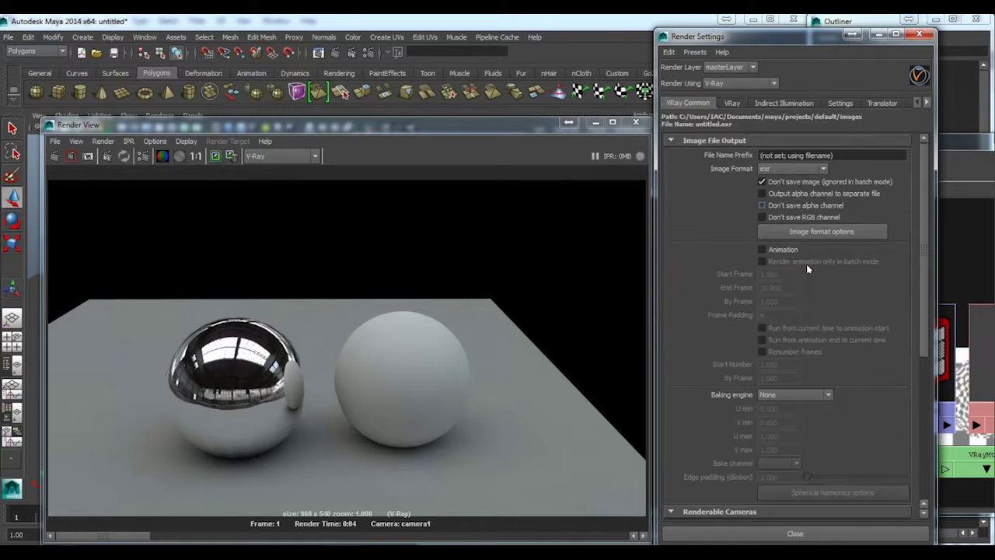
pyautogui.scroll(-5, 836, 299)
pyautogui.scroll(5, 839, 300)
pyautogui.click(805, 102)
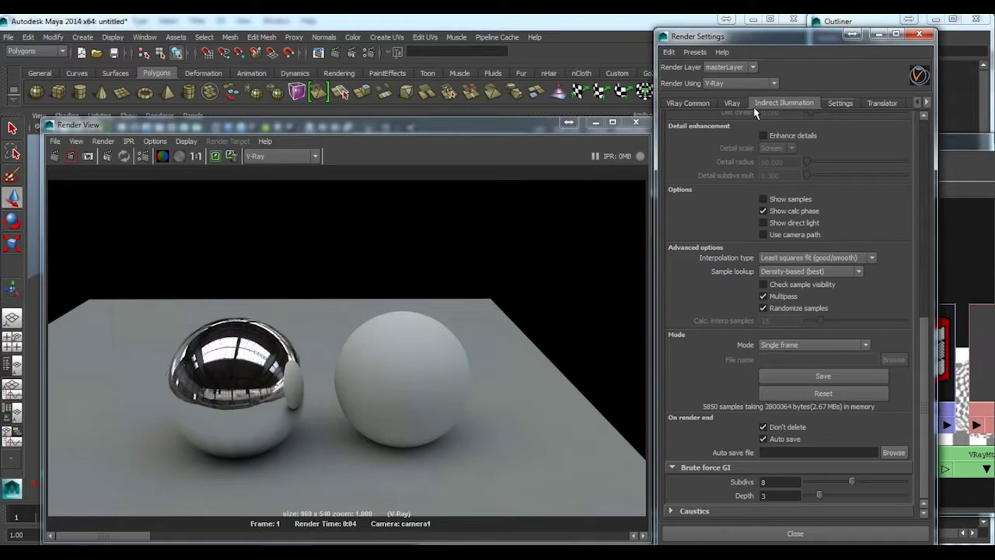
pyautogui.click(840, 102)
pyautogui.click(688, 102)
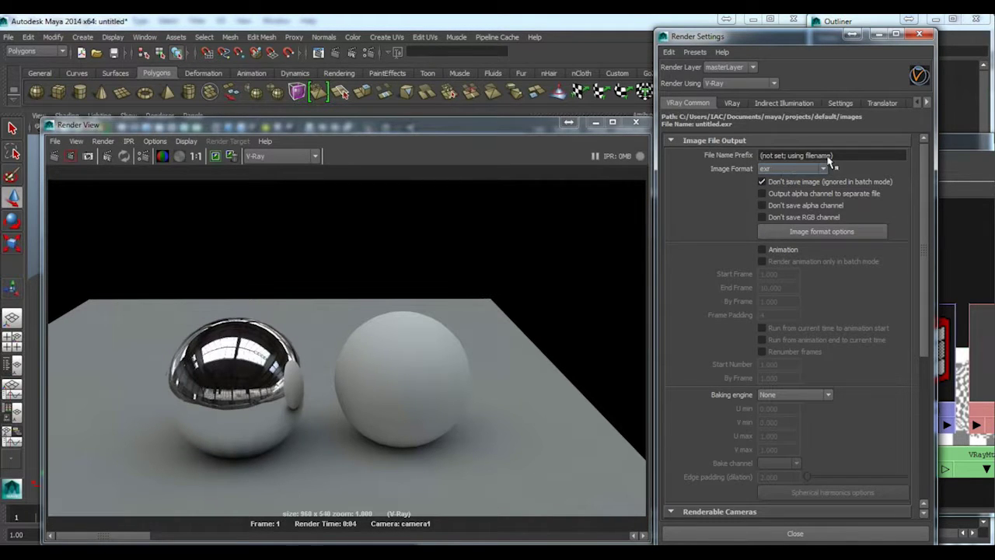
pyautogui.click(790, 171)
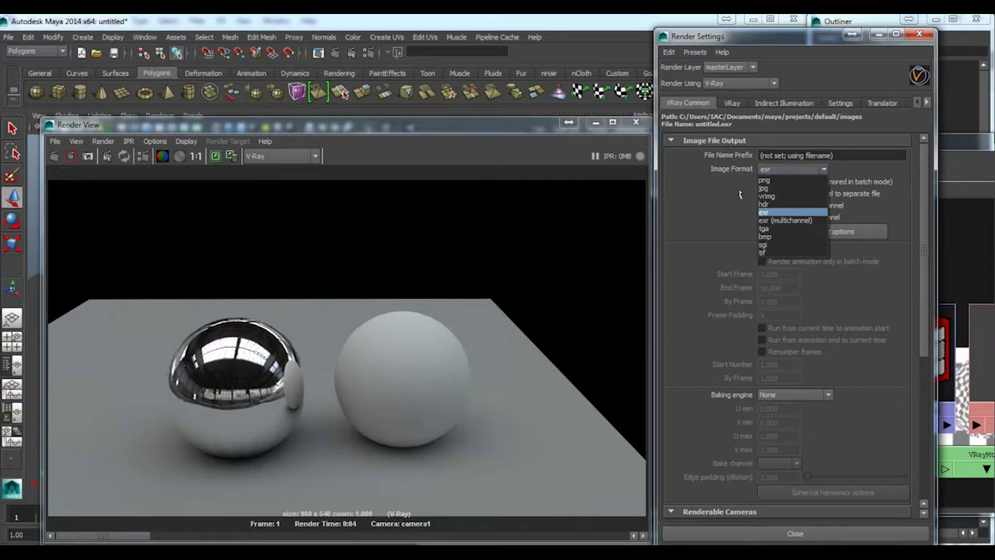
pyautogui.click(753, 186)
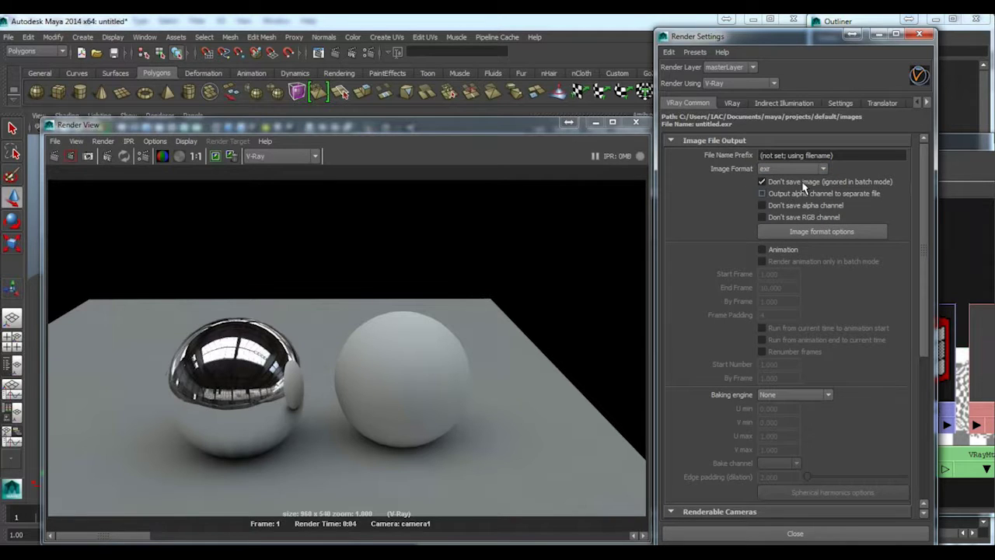
# Step: Try the HD 720 resolution preset in the common render settings and set it back to HD 540
pyautogui.scroll(-2, 869, 300)
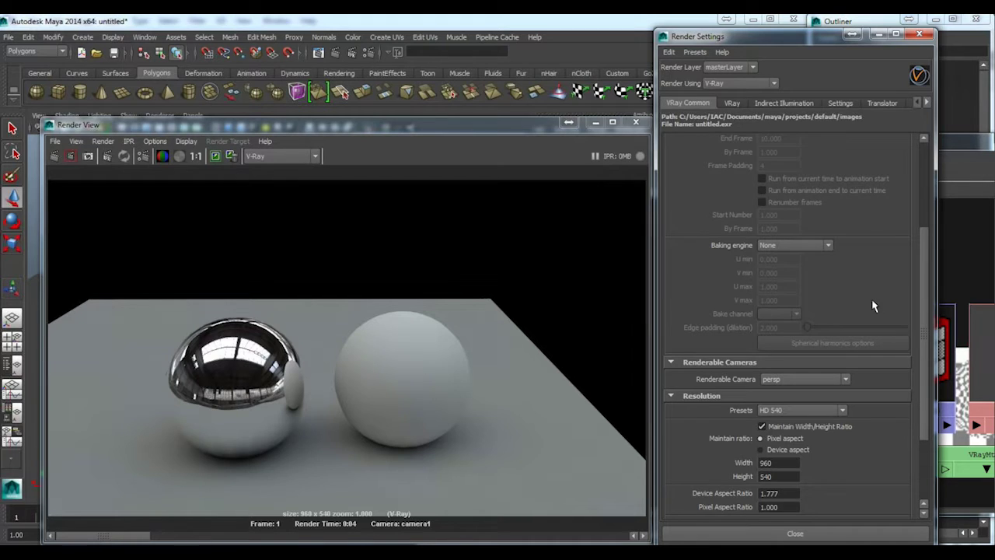
pyautogui.scroll(1, 826, 250)
pyautogui.scroll(-1, 830, 241)
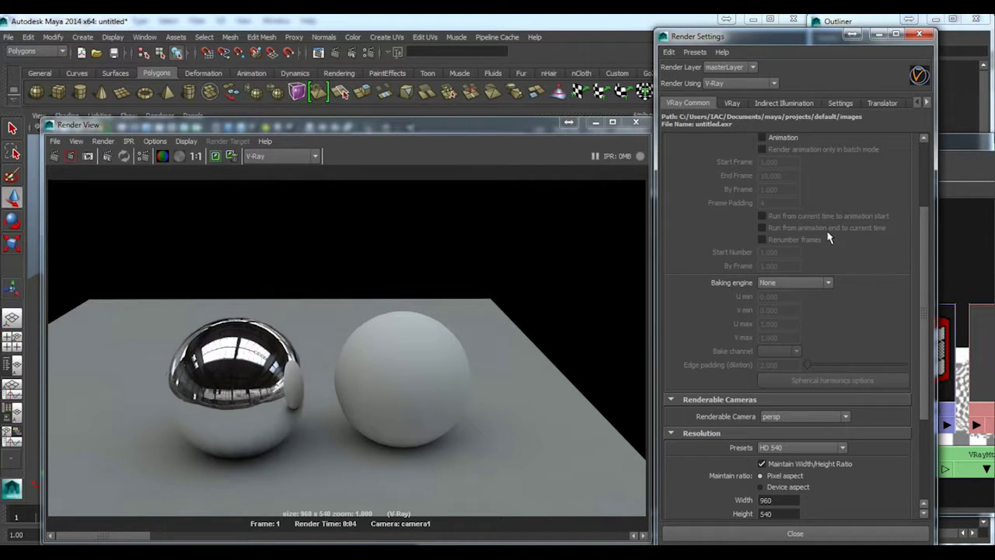
pyautogui.scroll(-3, 824, 303)
pyautogui.scroll(-1, 782, 311)
pyautogui.click(777, 310)
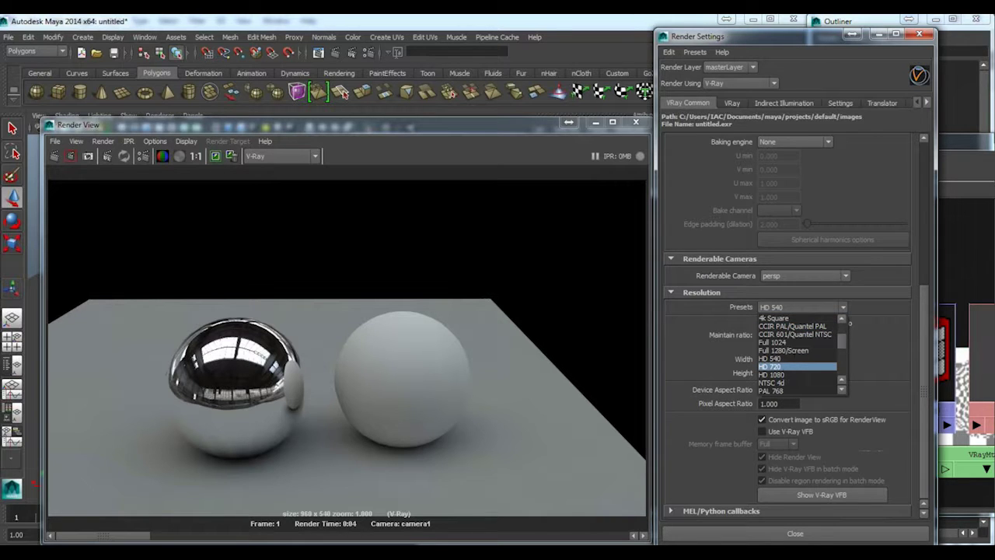
pyautogui.click(790, 367)
pyautogui.click(790, 306)
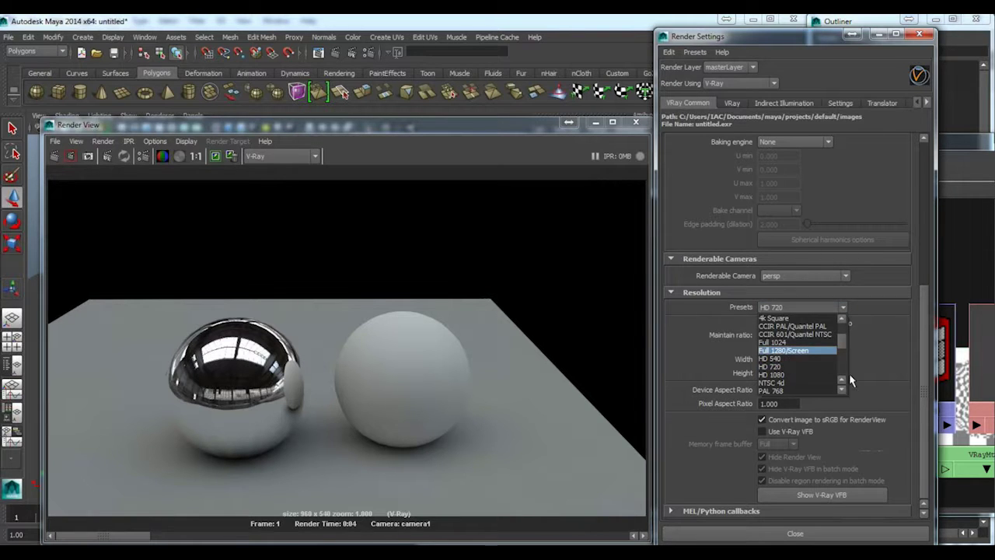
pyautogui.click(791, 357)
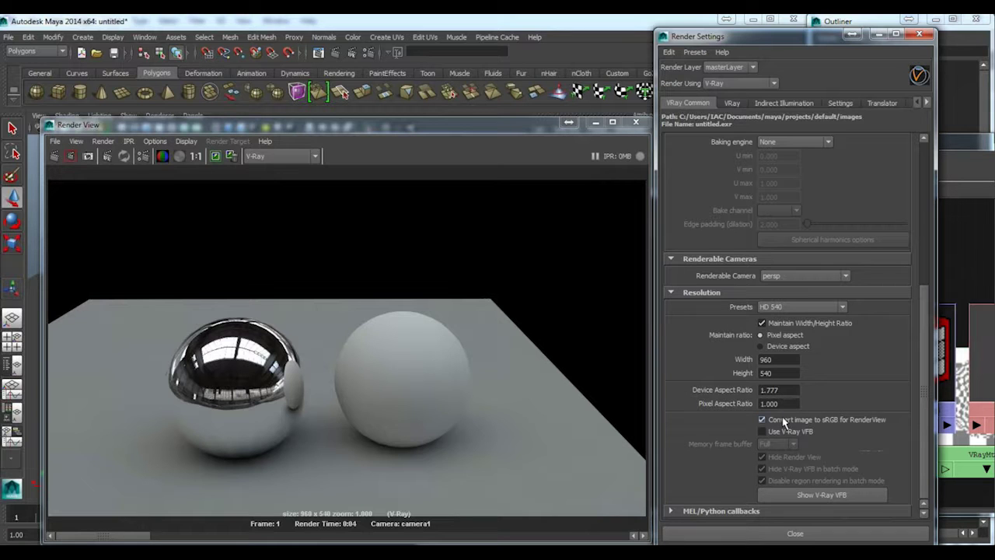
# Step: Try Adaptive subdivision as the V-Ray image sampler type and return it to Adaptive DMC with Max subdivs 7
pyautogui.scroll(3, 788, 423)
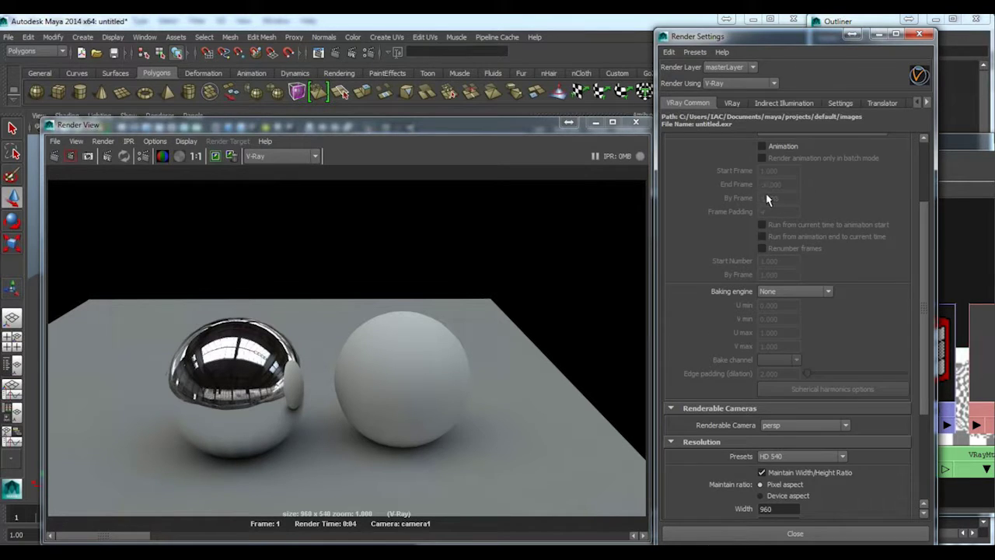
pyautogui.scroll(2, 766, 199)
pyautogui.click(735, 107)
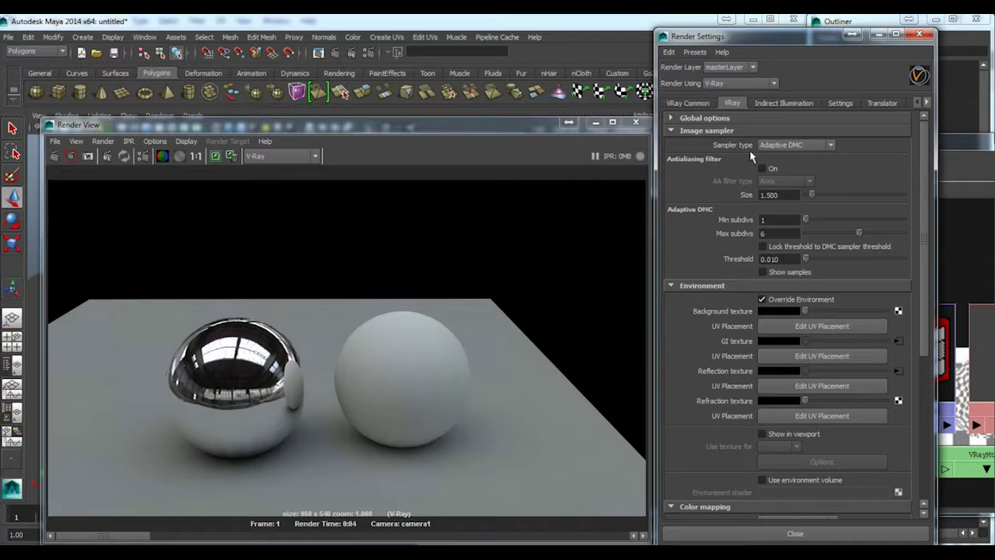
pyautogui.click(801, 146)
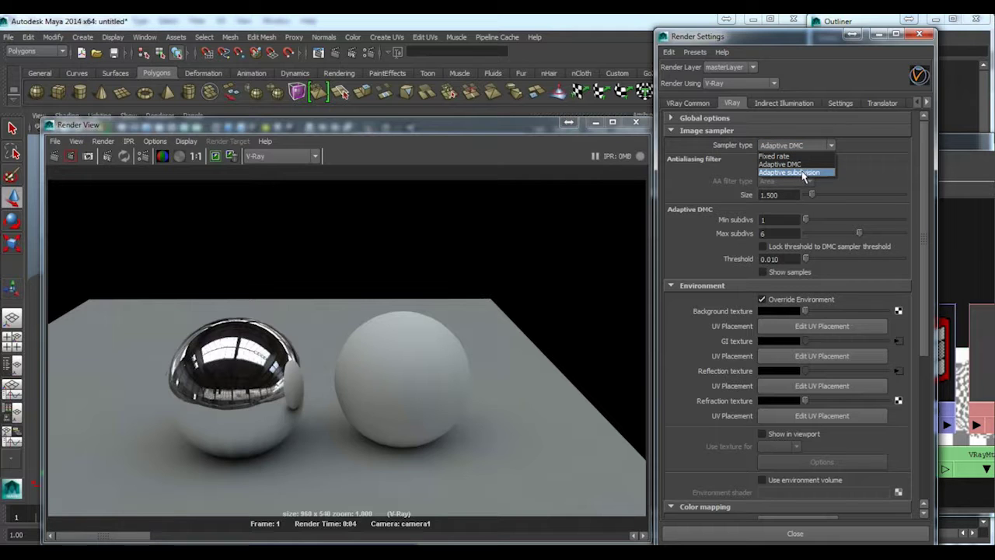
pyautogui.click(803, 173)
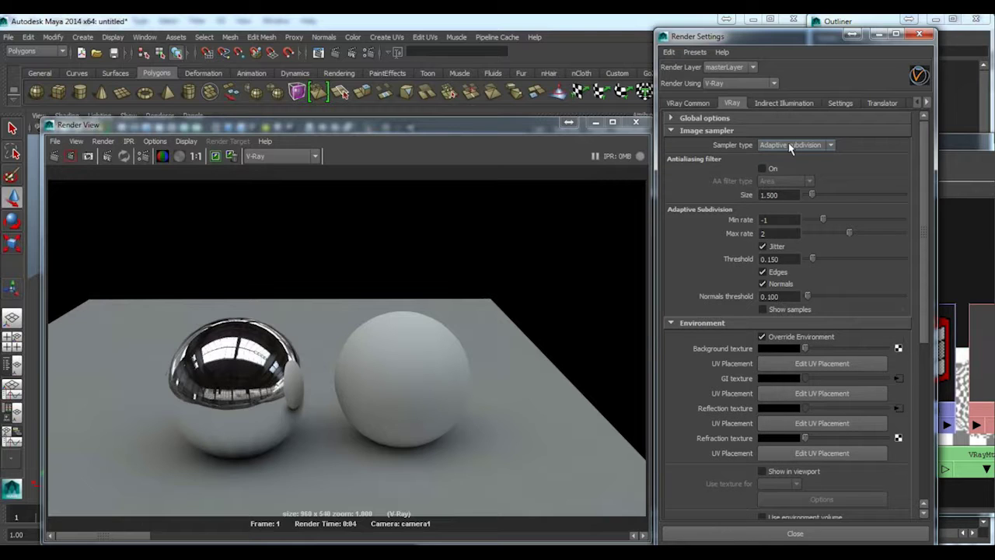
pyautogui.click(792, 147)
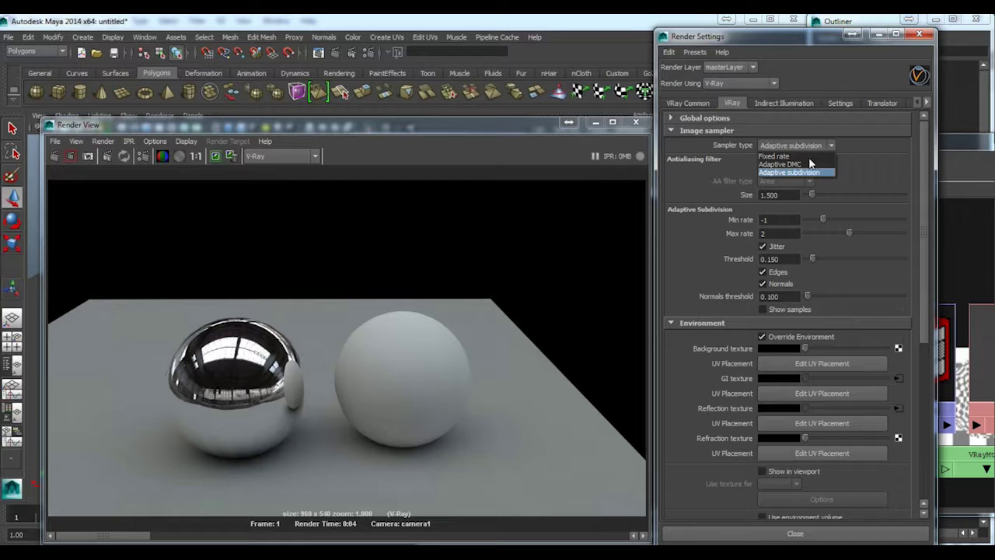
pyautogui.click(785, 164)
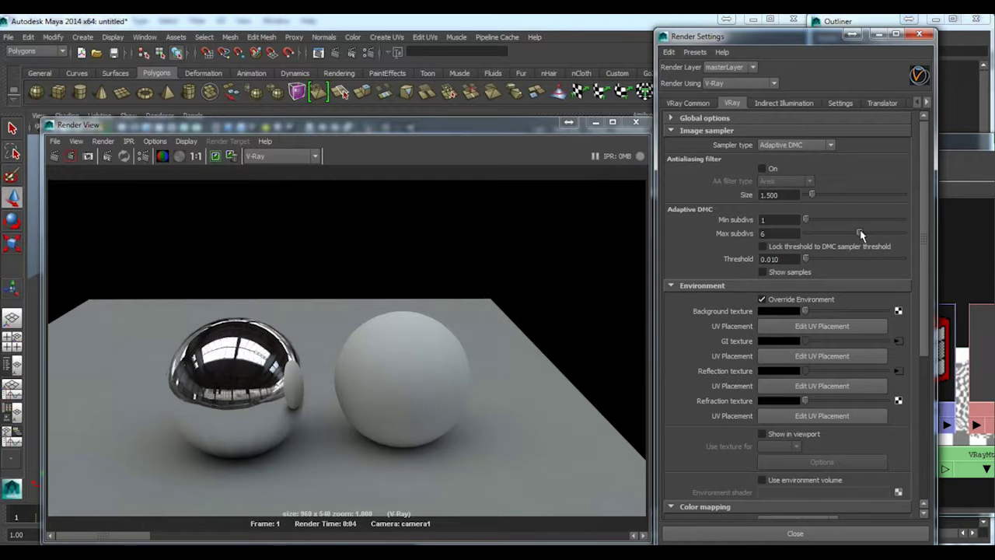
# Step: Switch the image sampler to Adaptive subdivision with Min rate 0 and Threshold 0.050, and render the spheres
pyautogui.click(814, 146)
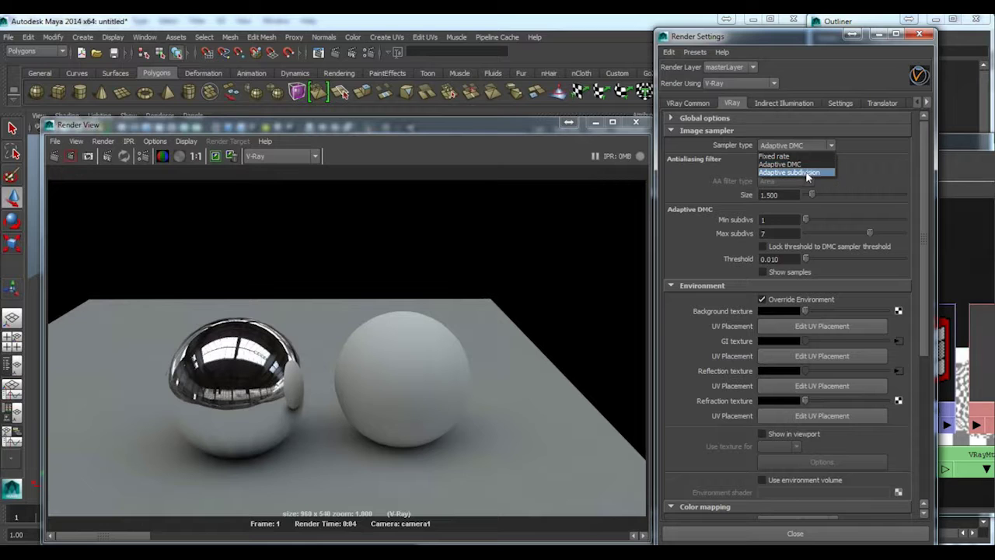
pyautogui.click(805, 172)
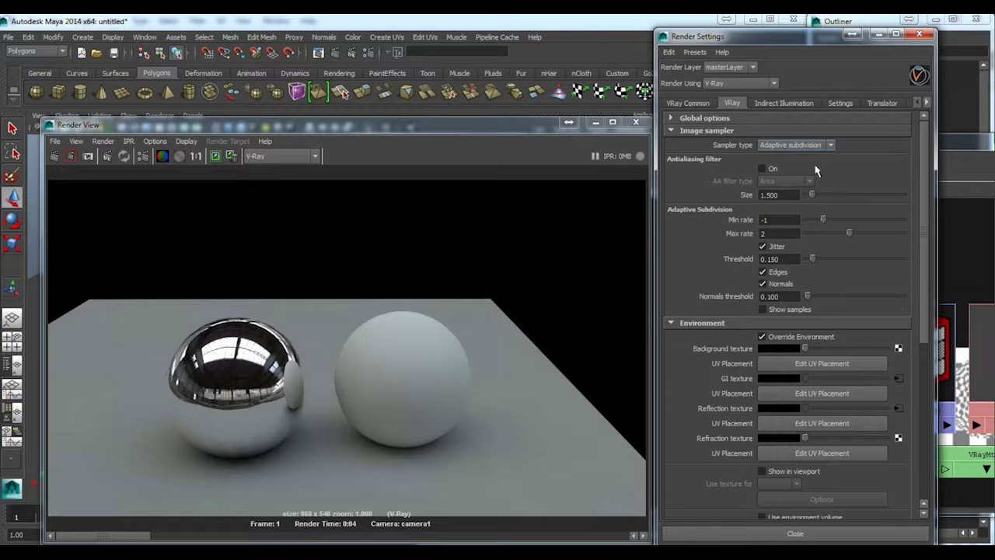
pyautogui.click(830, 220)
pyautogui.click(781, 259)
pyautogui.moveTo(767, 258); pyautogui.dragTo(813, 259)
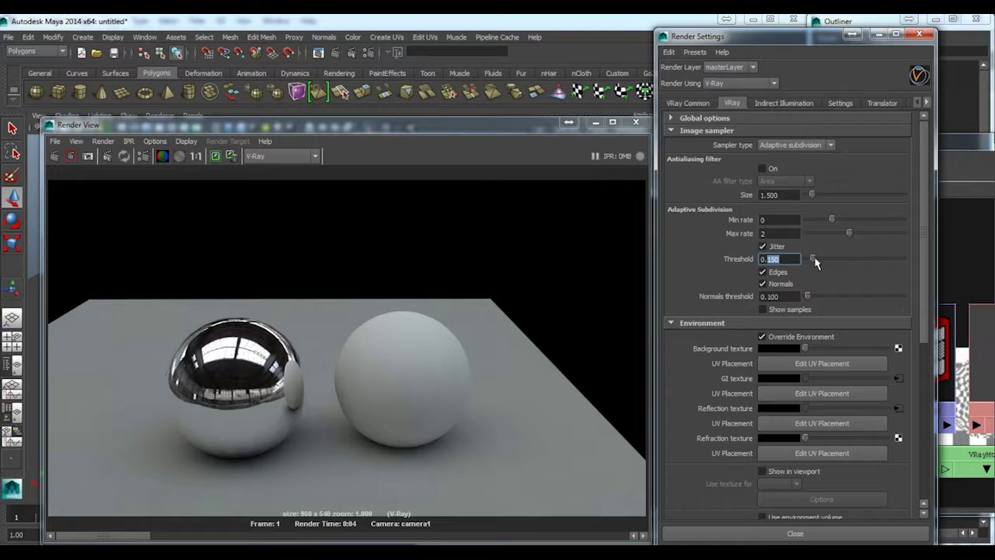
pyautogui.write('6')
pyautogui.press('Return')
pyautogui.click(52, 156)
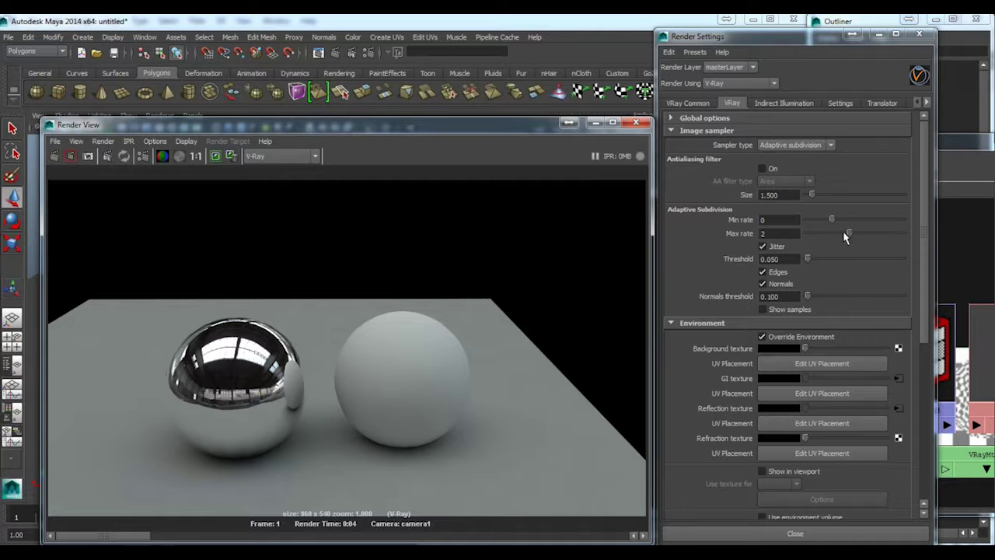
# Step: Try Max rate 3, restore it to 2, and switch the image sampler to Adaptive DMC with Max subdivs 10
pyautogui.moveTo(849, 234); pyautogui.dragTo(855, 233)
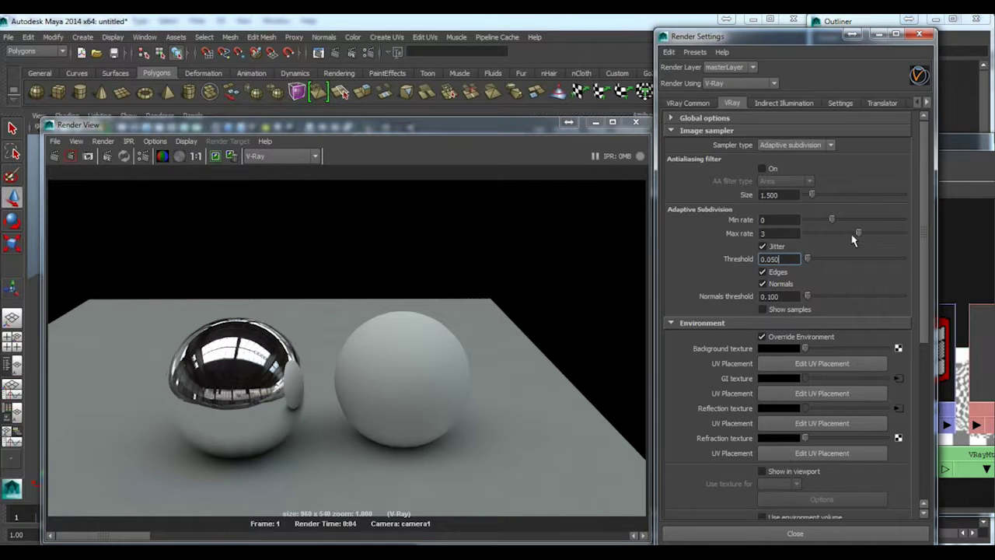
pyautogui.click(852, 236)
pyautogui.click(805, 147)
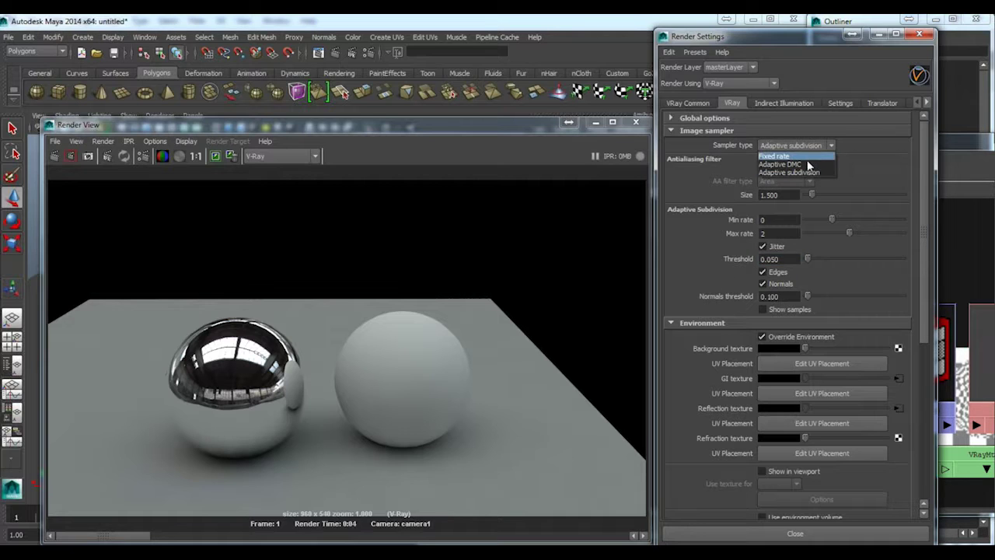
pyautogui.press('Return')
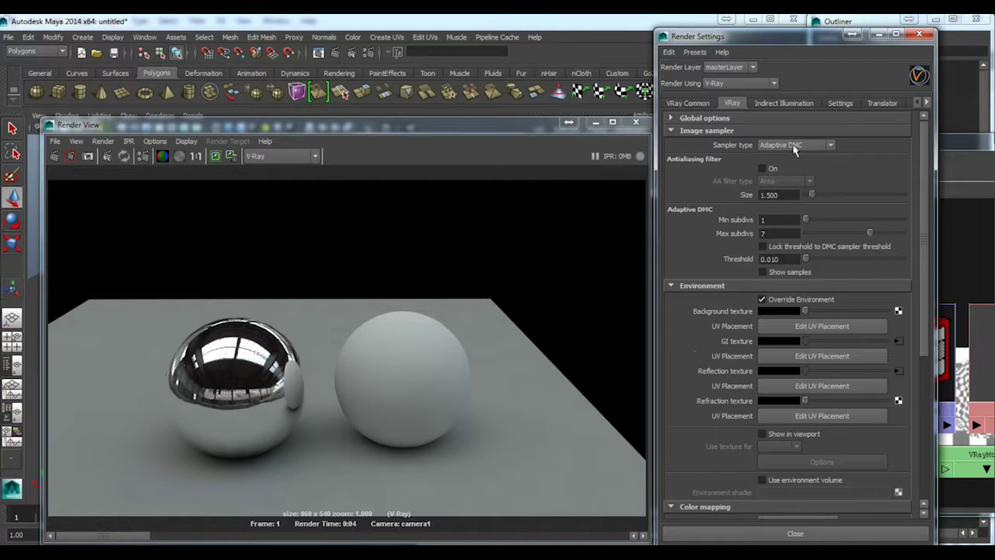
pyautogui.moveTo(870, 233); pyautogui.dragTo(902, 236)
# Step: Return the image sampler to Adaptive subdivision and examine its Threshold setting
pyautogui.click(799, 145)
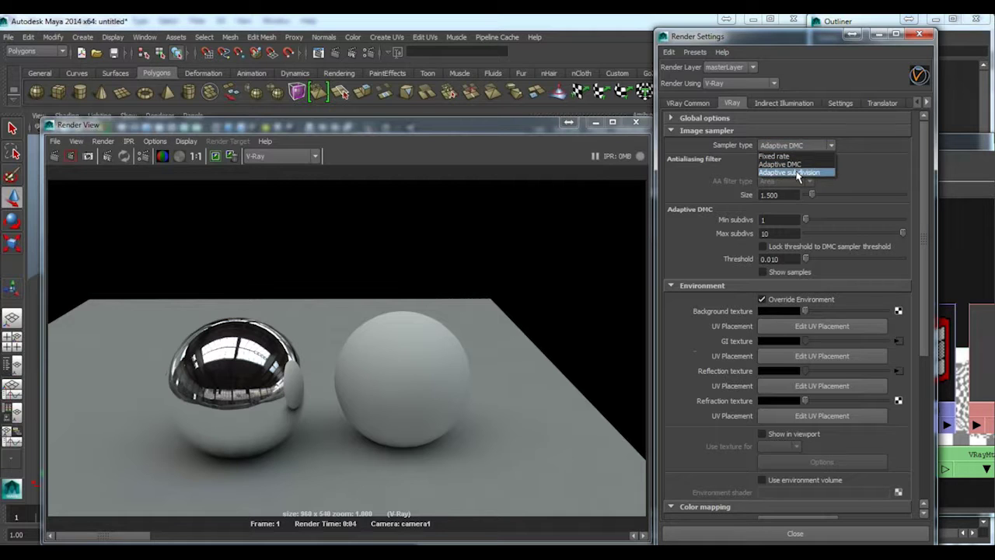
pyautogui.click(798, 172)
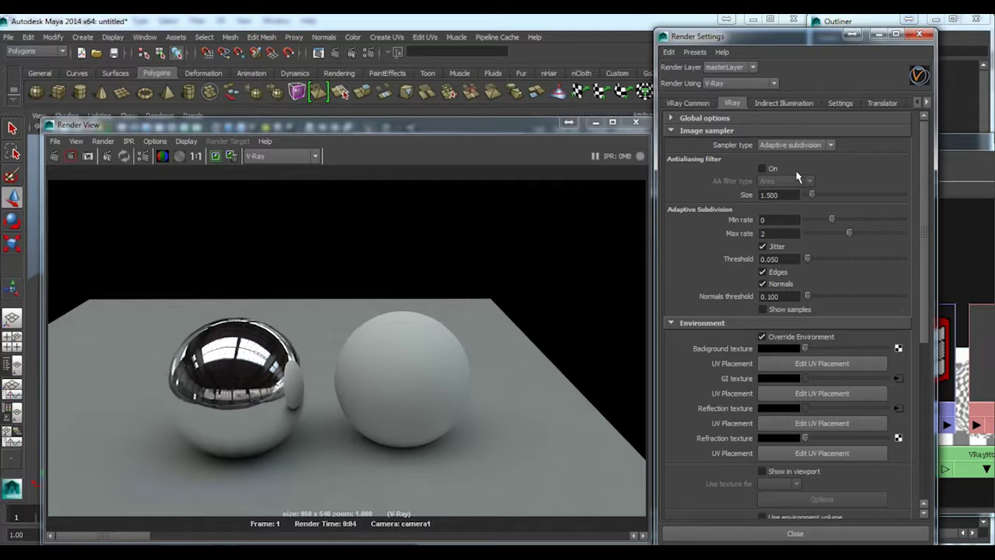
pyautogui.click(776, 259)
# Step: Set the image sampler type to Adaptive DMC with Max subdivs 8
pyautogui.click(801, 146)
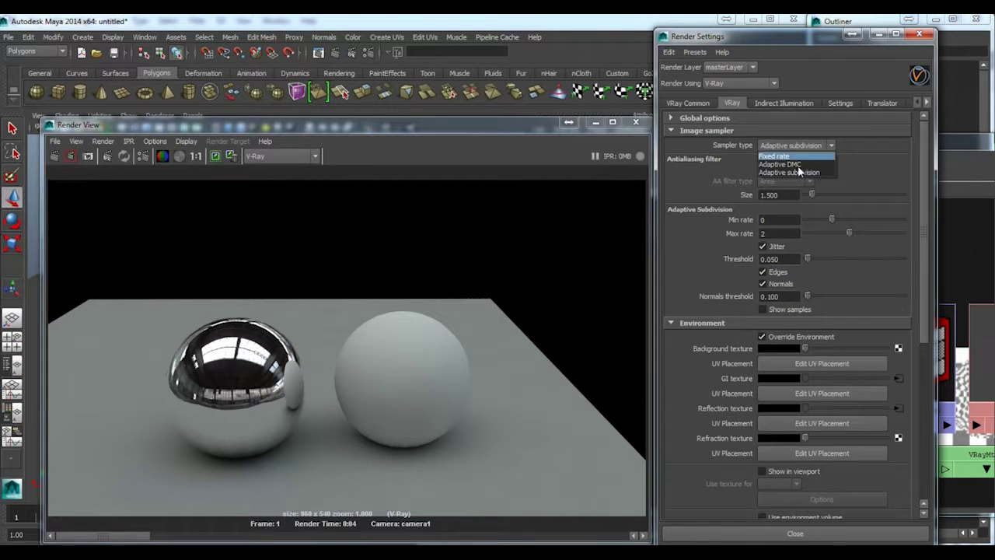
pyautogui.click(797, 171)
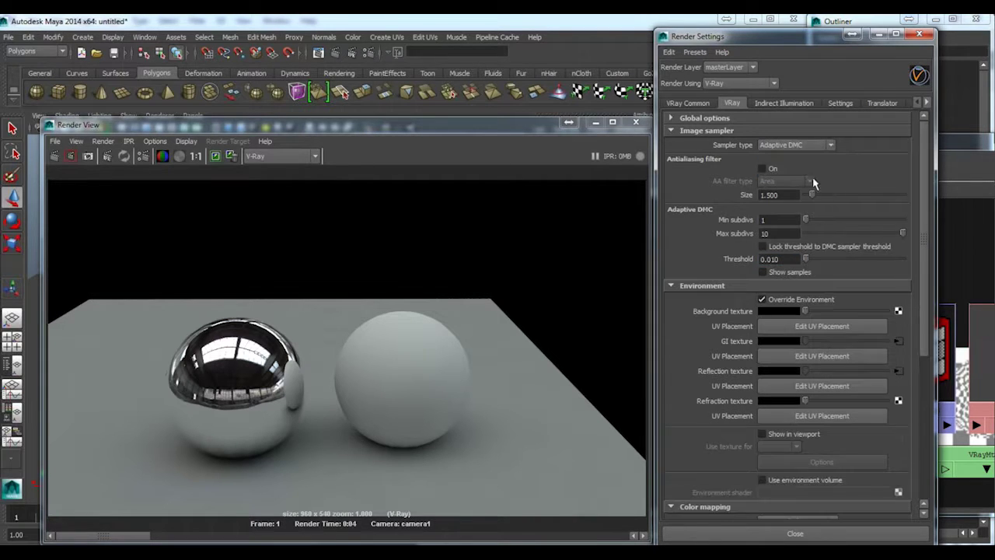
pyautogui.click(873, 232)
# Step: Keep the current image in the render view and render the two spheres again with V-Ray
pyautogui.moveTo(119, 535); pyautogui.dragTo(215, 537)
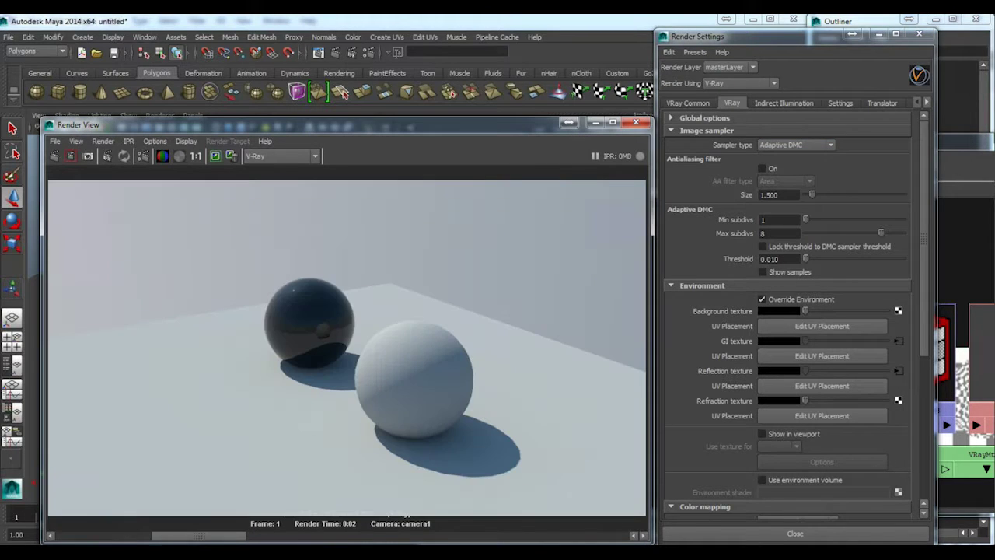
pyautogui.click(216, 157)
pyautogui.click(56, 157)
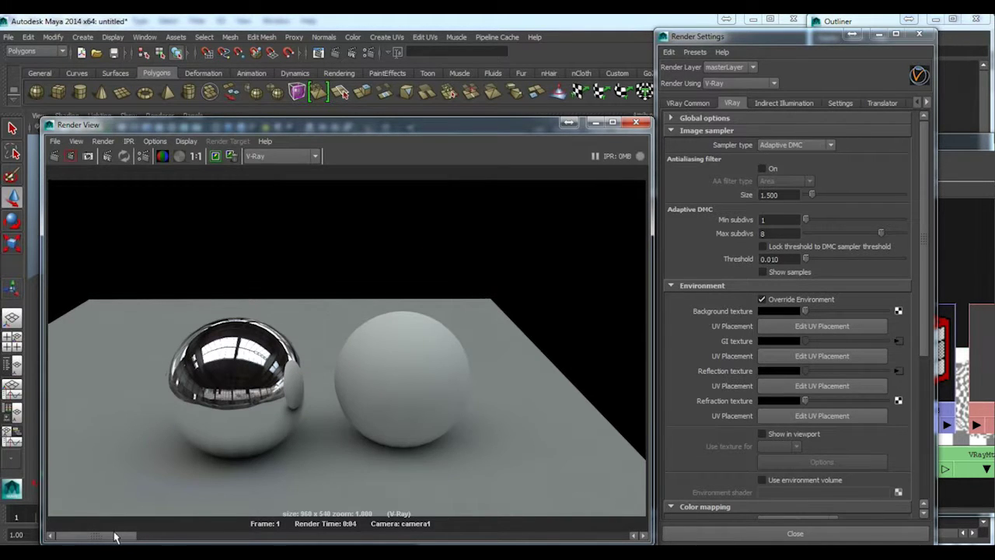
# Step: Flip between the stored render and the new one to compare the antialiasing on the spheres
pyautogui.click(179, 537)
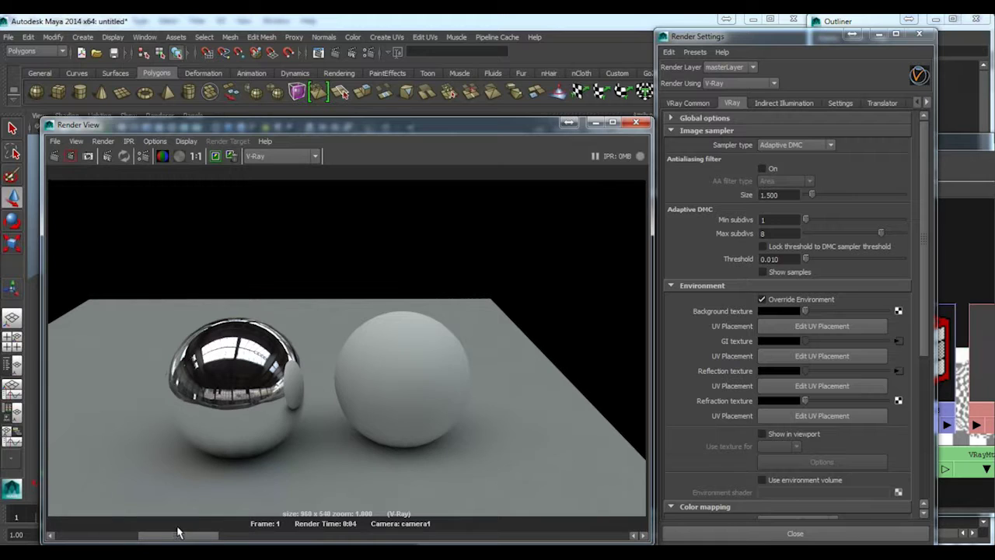
pyautogui.click(128, 535)
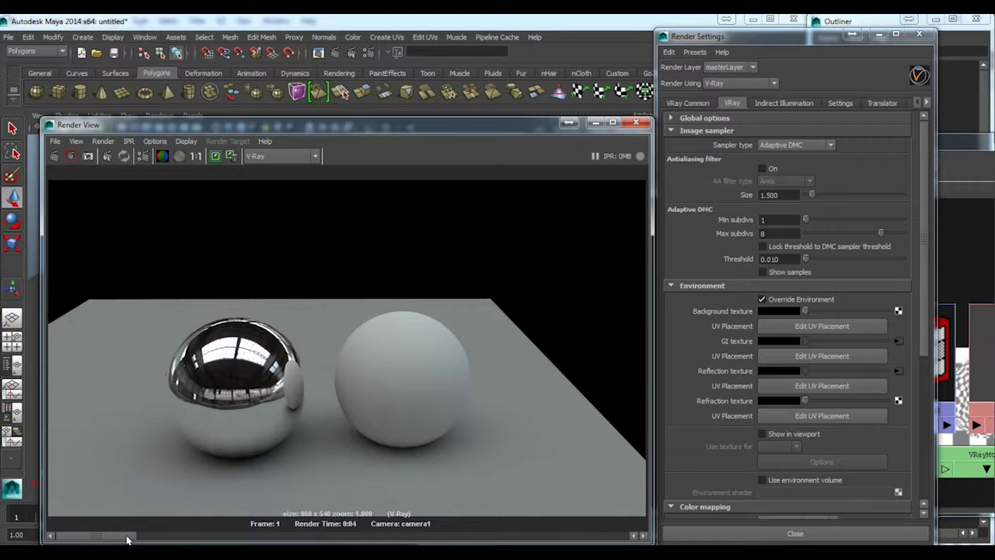
pyautogui.click(236, 540)
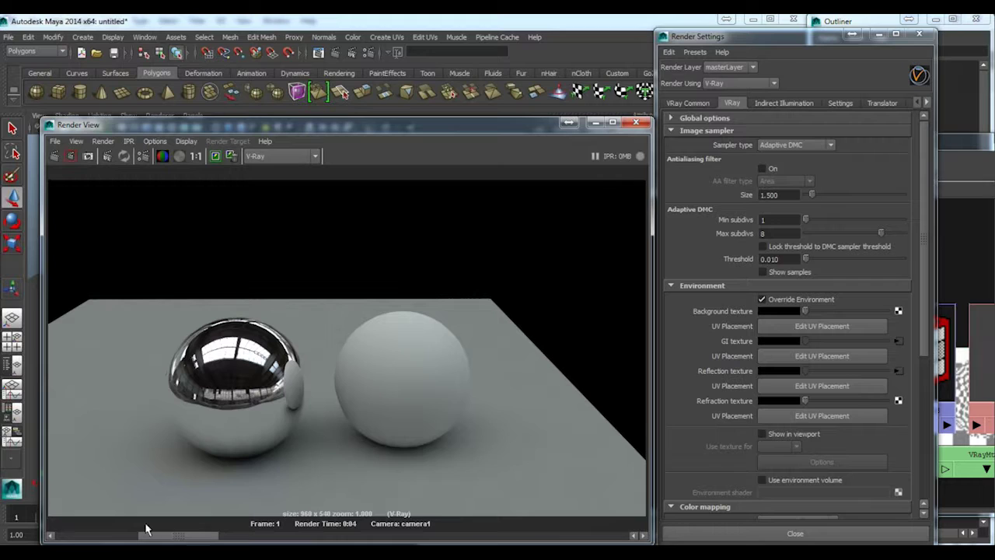
pyautogui.click(129, 525)
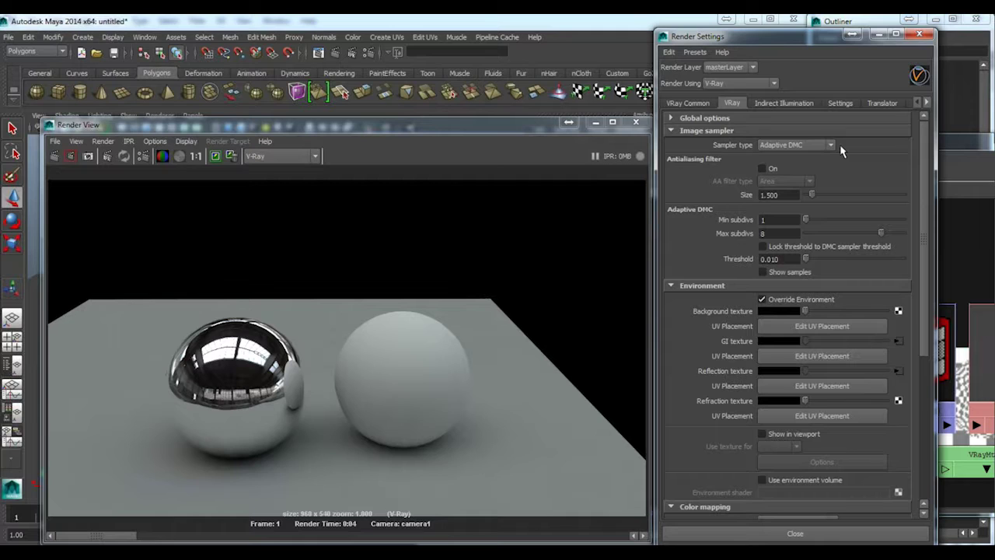
# Step: Compare the available image sampler types and switch to Adaptive subdivision to review its settings
pyautogui.click(800, 148)
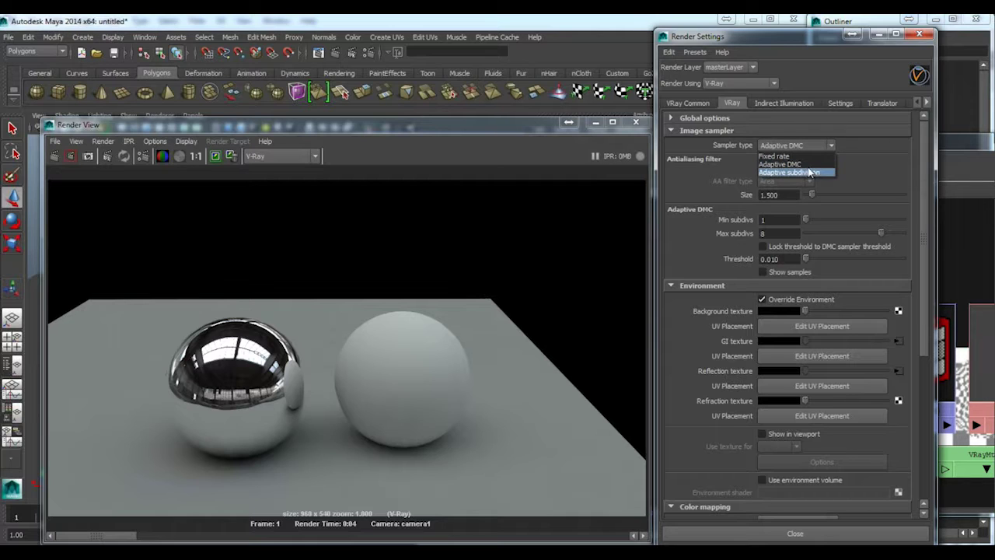
pyautogui.click(862, 178)
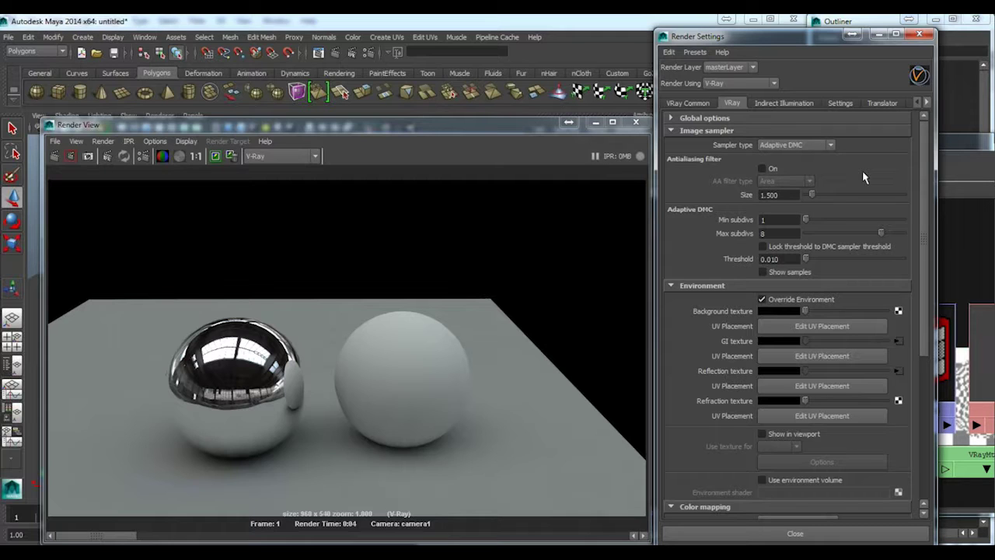
pyautogui.click(791, 147)
pyautogui.click(797, 172)
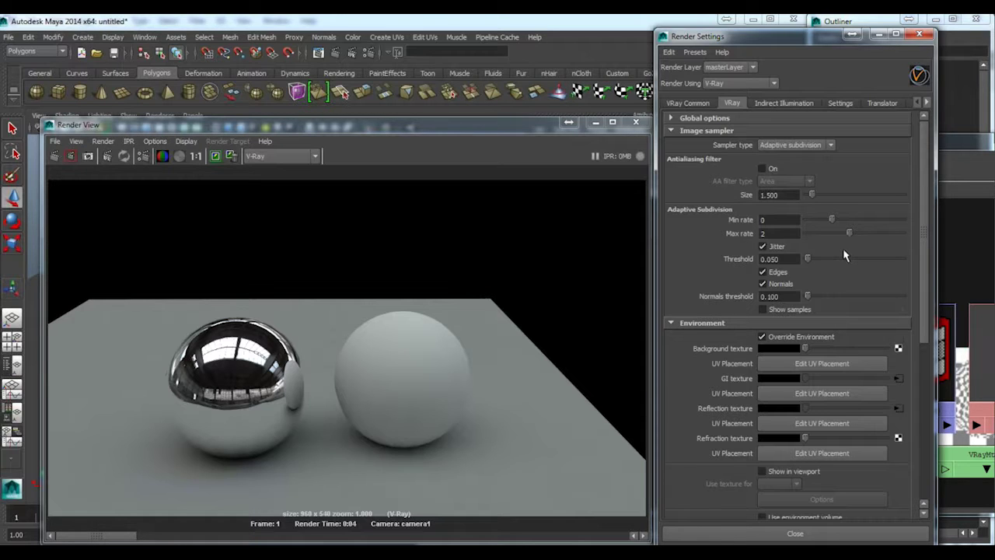
# Step: Set the image sampler type to Fixed rate with Subdivs 2 and render the spheres
pyautogui.click(809, 148)
pyautogui.click(793, 156)
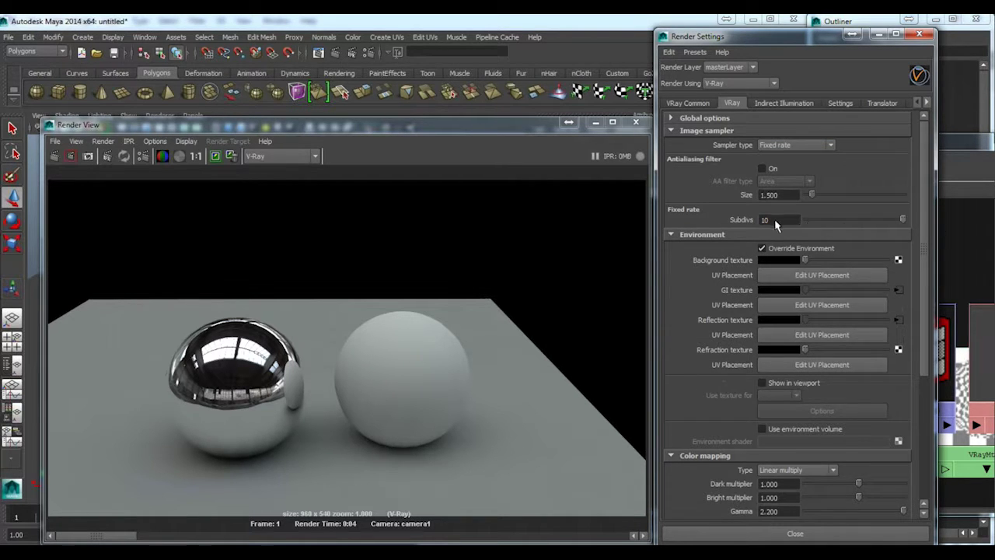
pyautogui.moveTo(921, 231); pyautogui.dragTo(821, 230)
pyautogui.click(57, 157)
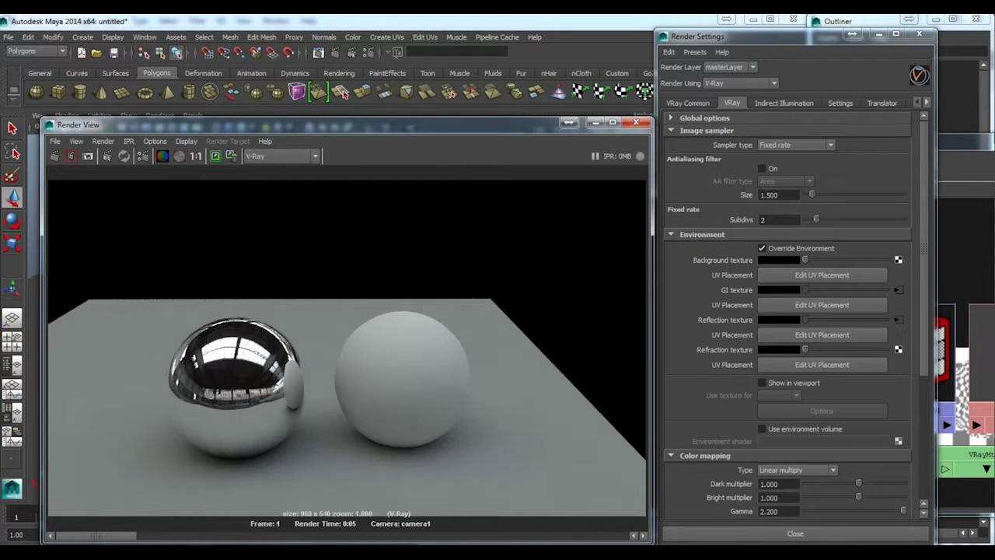
# Step: Switch the image sampler type to Adaptive DMC to see its settings, and set it back to Adaptive subdivision
pyautogui.click(795, 146)
pyautogui.click(804, 165)
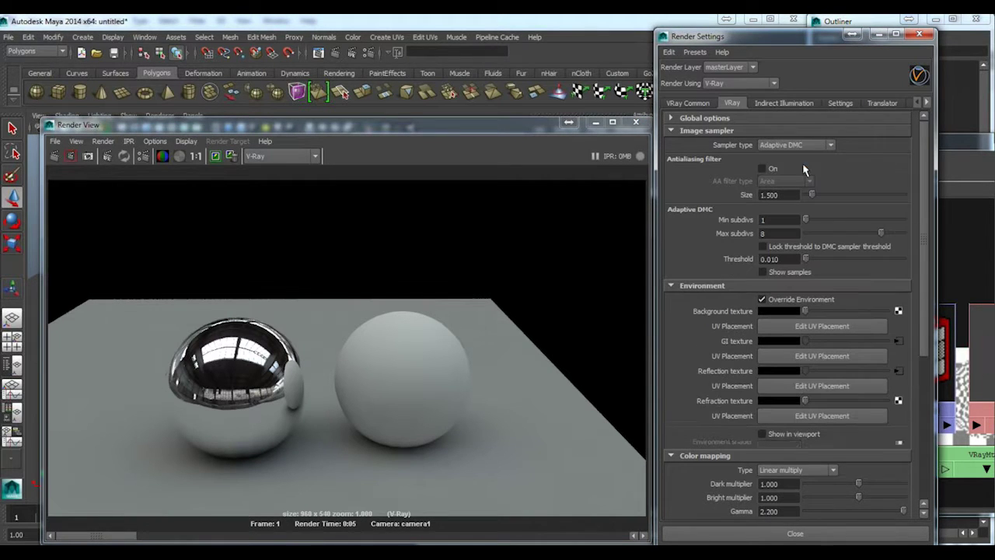
pyautogui.click(794, 145)
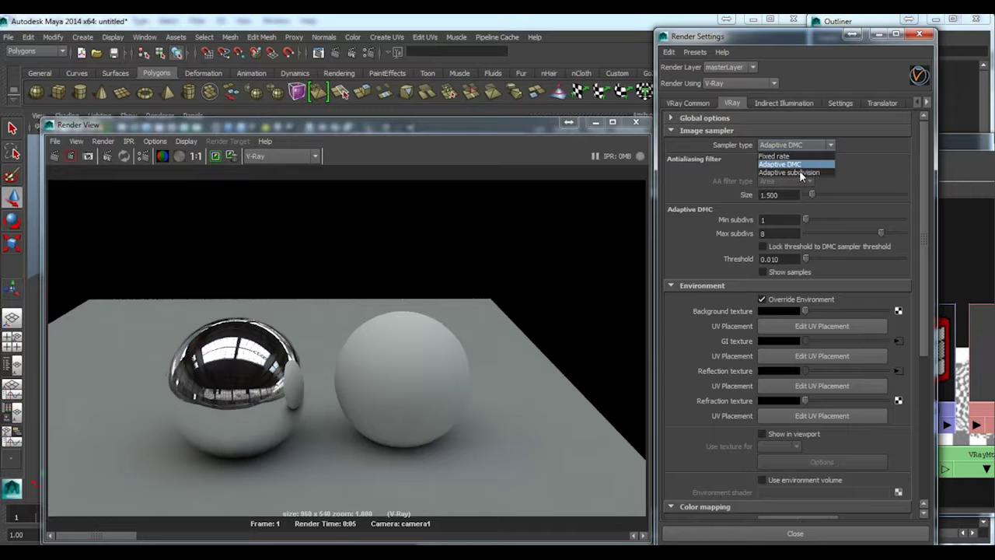
pyautogui.click(799, 171)
# Step: Review the common V-Ray output settings, collapsing Image File Output to reach the renderable camera and resolution options
pyautogui.click(688, 103)
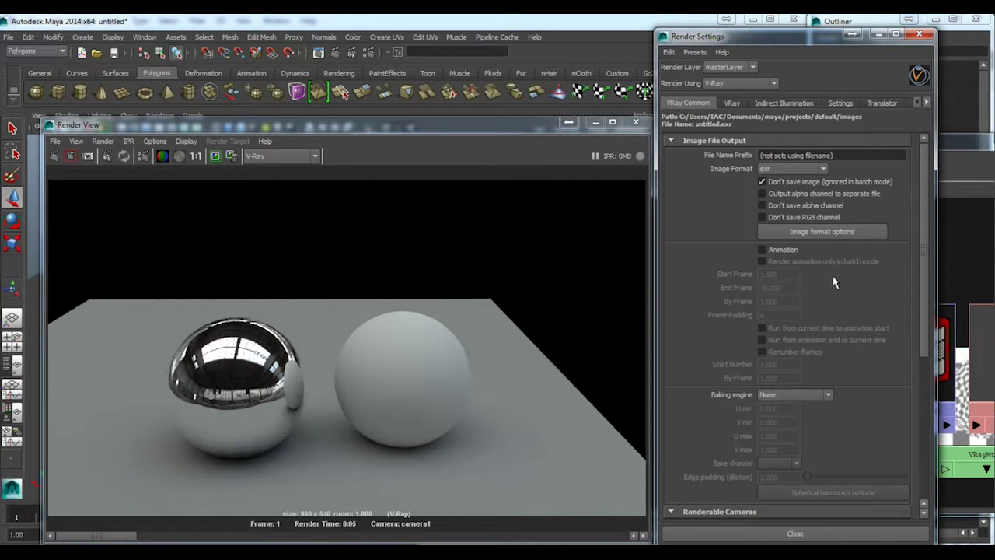
pyautogui.scroll(-5, 836, 282)
pyautogui.scroll(5, 716, 145)
pyautogui.click(706, 144)
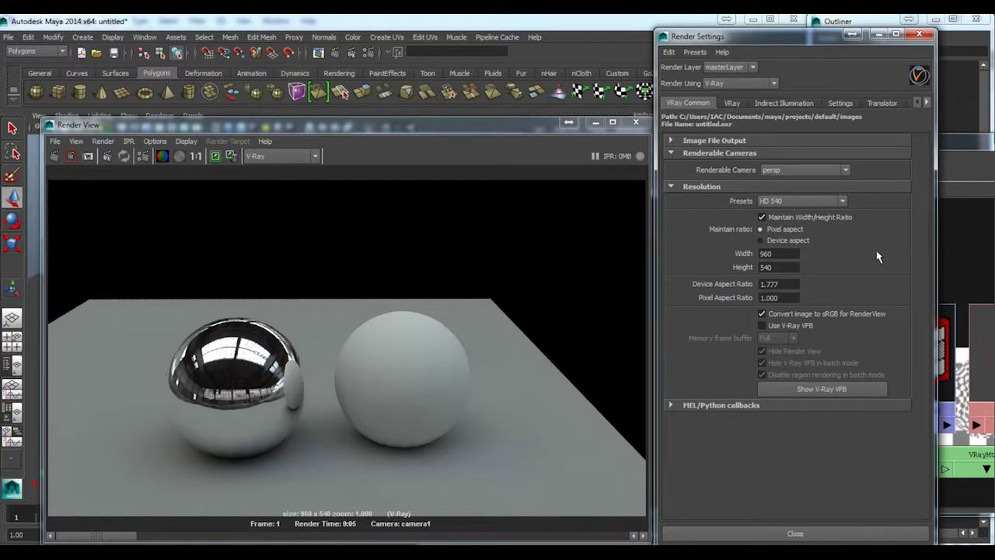
# Step: Examine the Min rate and Max rate values of the Adaptive Subdivision sampler and close the render settings
pyautogui.click(735, 103)
pyautogui.click(779, 220)
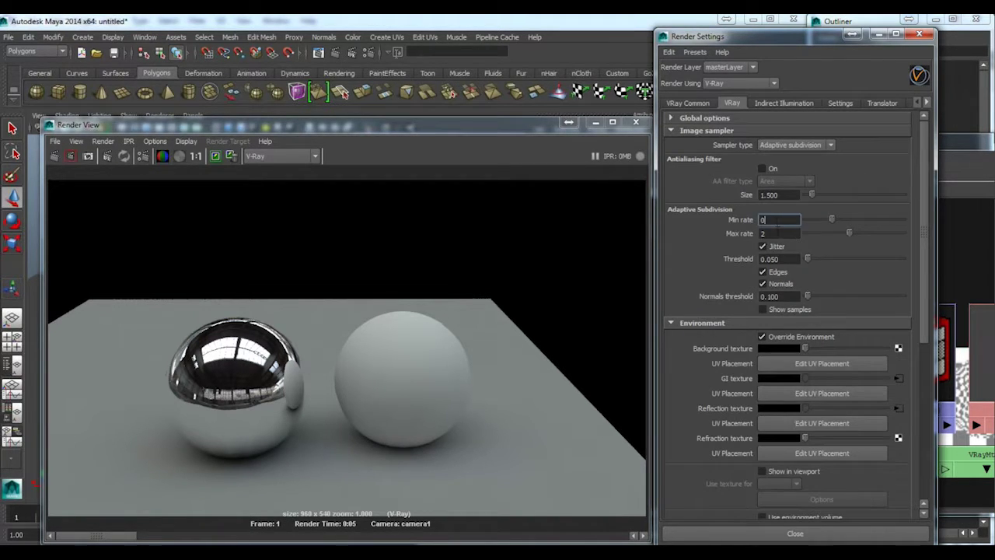
pyautogui.click(778, 233)
pyautogui.click(769, 219)
pyautogui.click(919, 34)
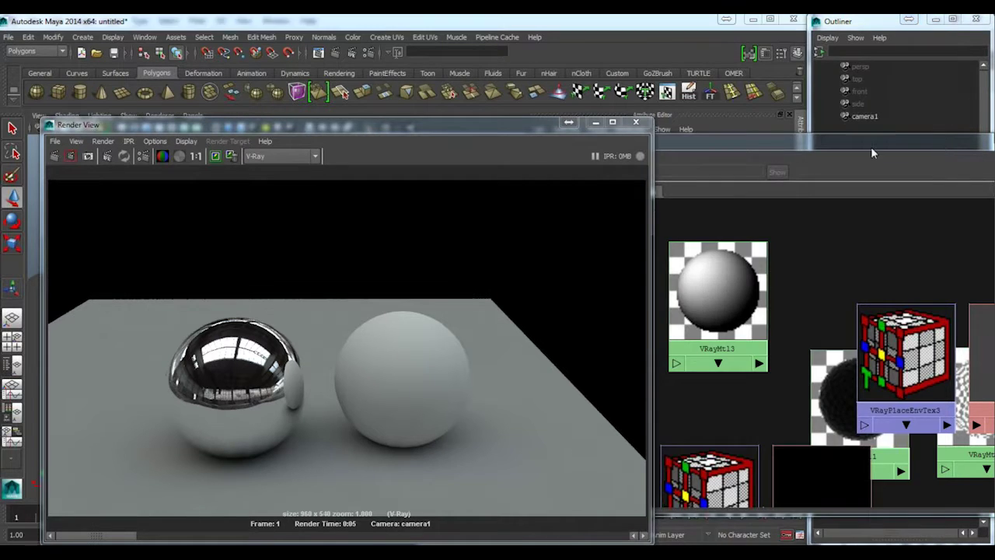
# Step: Minimize the Hypershade and the render view to expose the viewport with the two spheres
pyautogui.moveTo(871, 146); pyautogui.dragTo(675, 139)
pyautogui.click(834, 133)
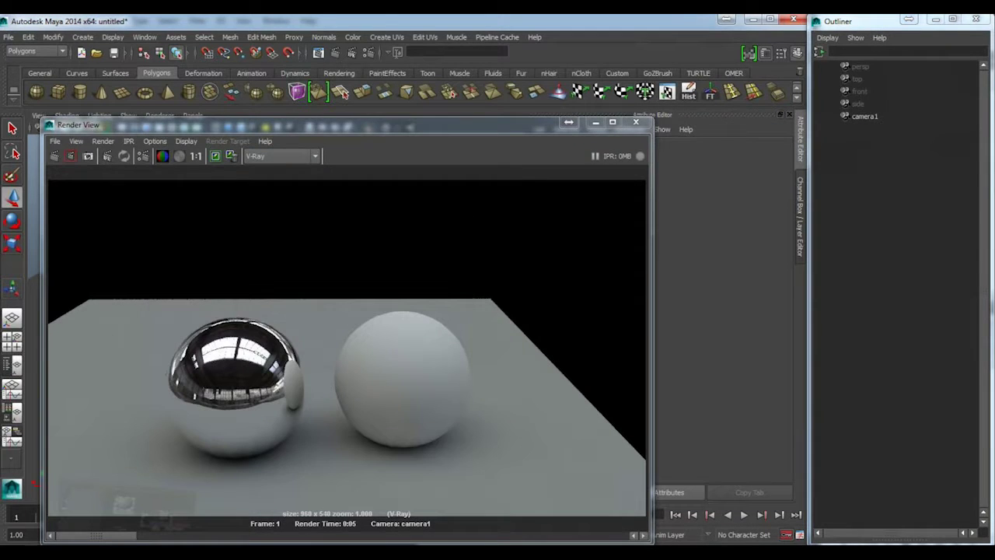
pyautogui.click(595, 123)
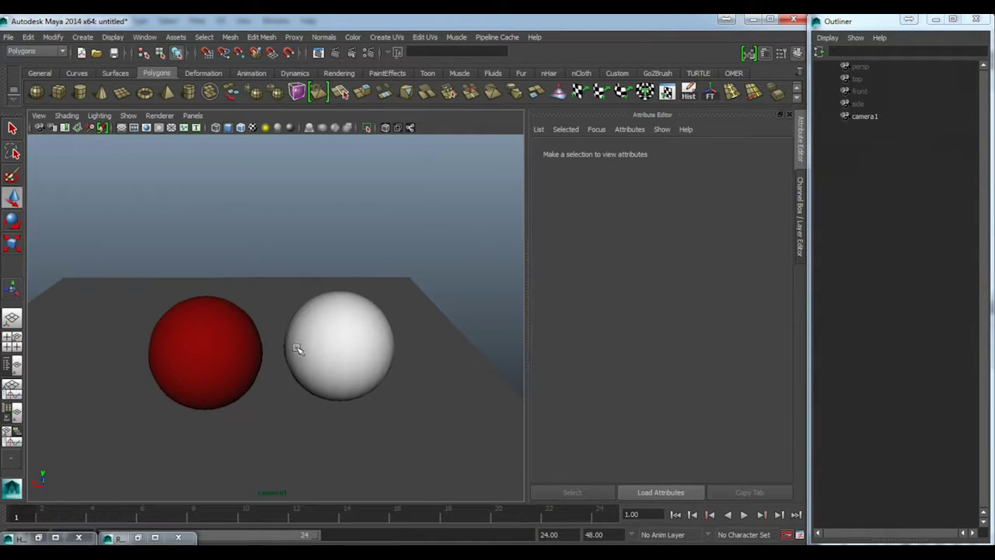
pyautogui.scroll(-1, 154, 194)
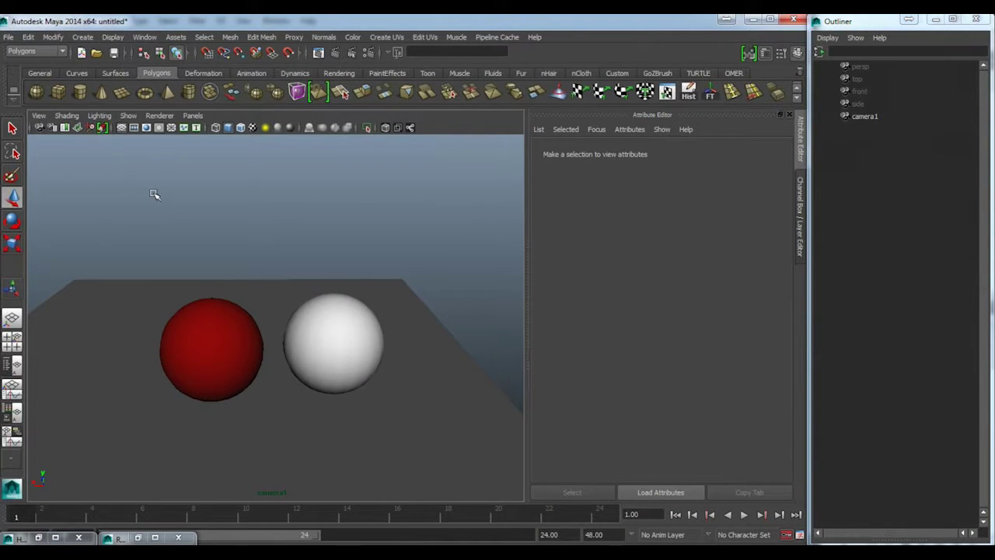
# Step: Switch the viewport from camera1 to the persp camera and inspect the spheres from different angles
pyautogui.click(863, 118)
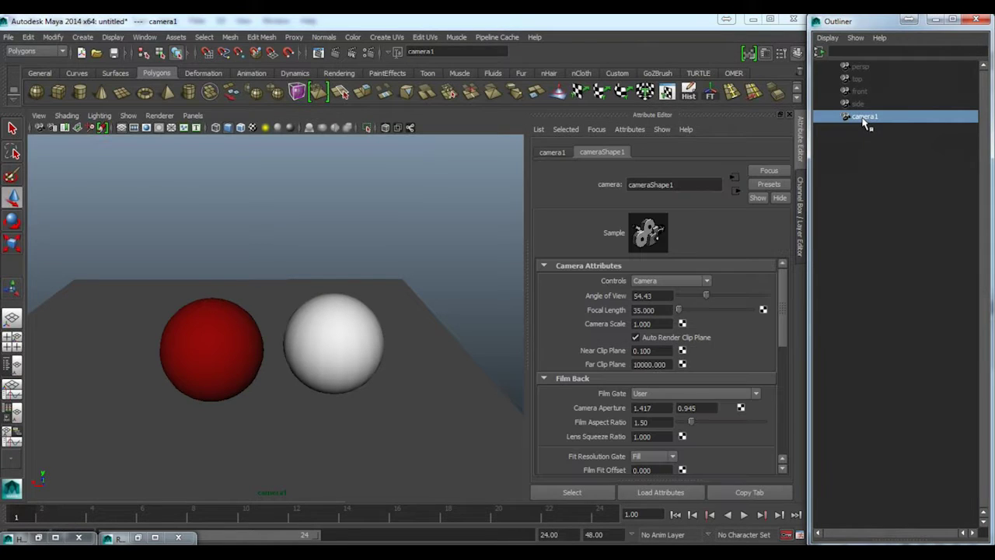
pyautogui.click(192, 115)
pyautogui.moveTo(218, 127)
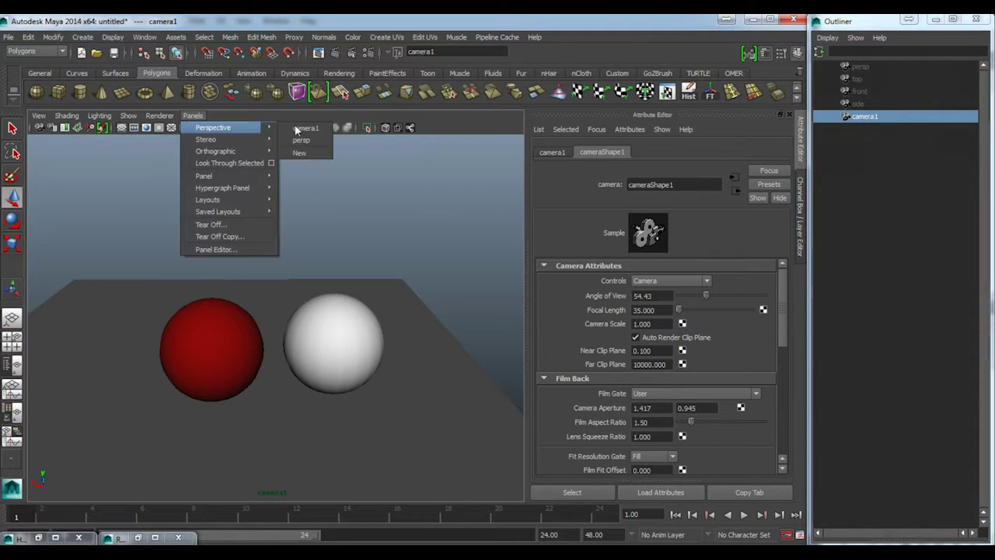
pyautogui.keyDown('alt'); pyautogui.moveTo(373, 334); pyautogui.dragTo(308, 340); pyautogui.keyUp('alt')
pyautogui.keyDown('alt'); pyautogui.moveTo(308, 340); pyautogui.dragTo(280, 347, button='middle'); pyautogui.keyUp('alt')
pyautogui.click(320, 378)
pyautogui.keyDown('alt'); pyautogui.moveTo(308, 374); pyautogui.dragTo(335, 289); pyautogui.keyUp('alt')
pyautogui.click(337, 333)
pyautogui.keyDown('alt'); pyautogui.moveTo(336, 332); pyautogui.dragTo(318, 237); pyautogui.keyUp('alt')
pyautogui.keyDown('alt'); pyautogui.moveTo(245, 276); pyautogui.dragTo(249, 265); pyautogui.keyUp('alt')
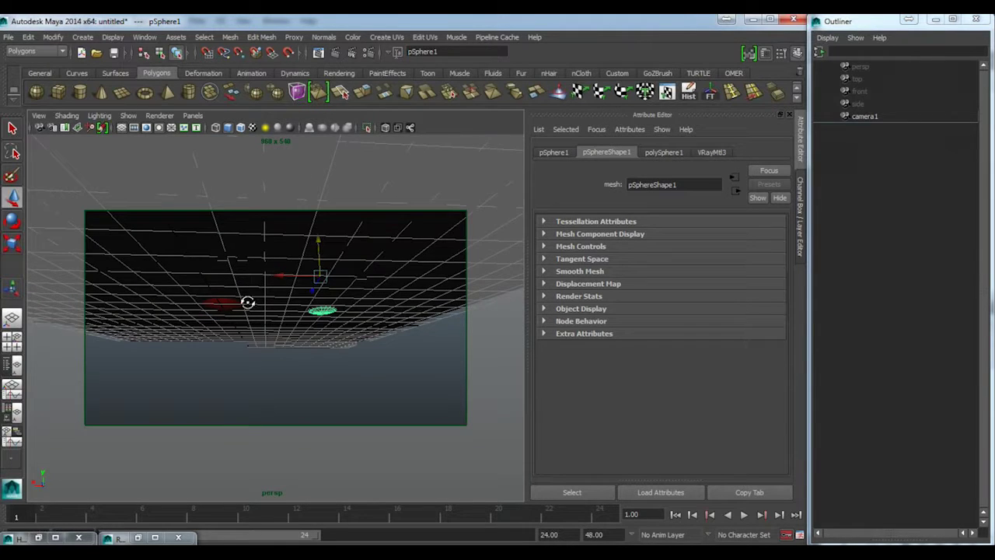
# Step: Scale up the ground plane beneath the two spheres and frame both spheres in the persp view
pyautogui.press('[')
pyautogui.press('[')
pyautogui.click(222, 265)
pyautogui.keyDown('alt'); pyautogui.moveTo(223, 264); pyautogui.dragTo(233, 239); pyautogui.keyUp('alt')
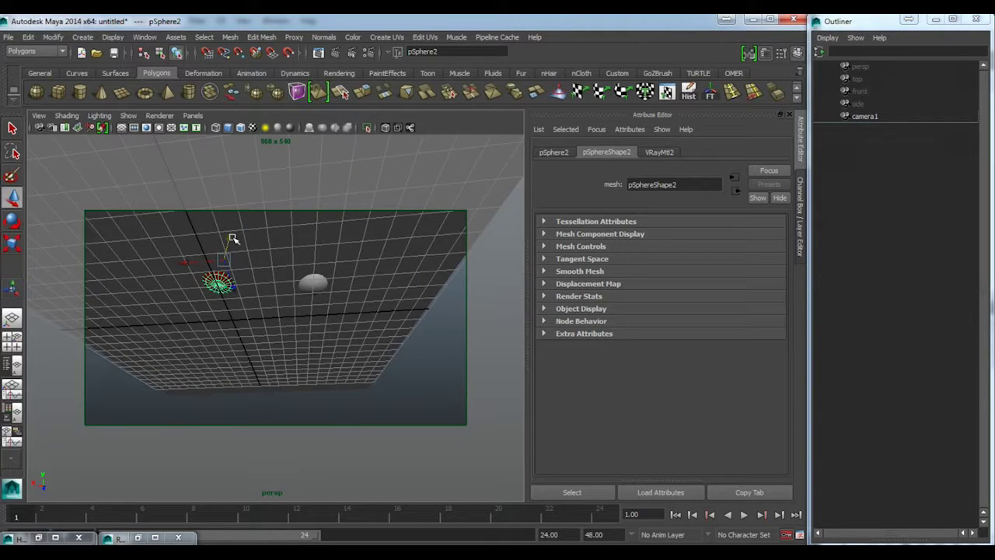
pyautogui.keyDown('alt'); pyautogui.moveTo(292, 282); pyautogui.dragTo(284, 333); pyautogui.keyUp('alt')
pyautogui.click(321, 306)
pyautogui.click(433, 337)
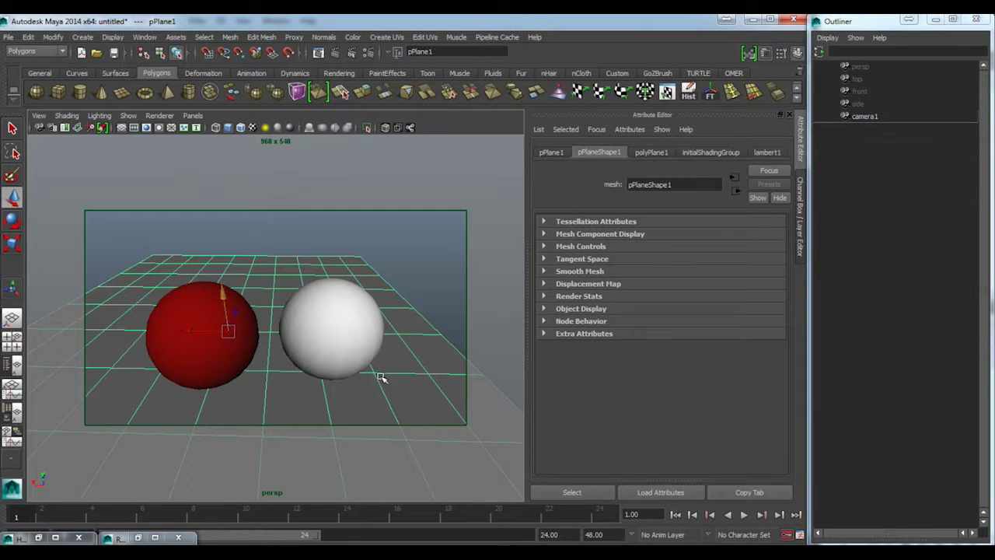
pyautogui.press('r')
pyautogui.keyDown('alt'); pyautogui.moveTo(183, 328); pyautogui.dragTo(194, 358); pyautogui.keyUp('alt')
pyautogui.keyDown('alt'); pyautogui.moveTo(253, 347); pyautogui.dragTo(286, 346, button='middle'); pyautogui.keyUp('alt')
pyautogui.click(346, 236)
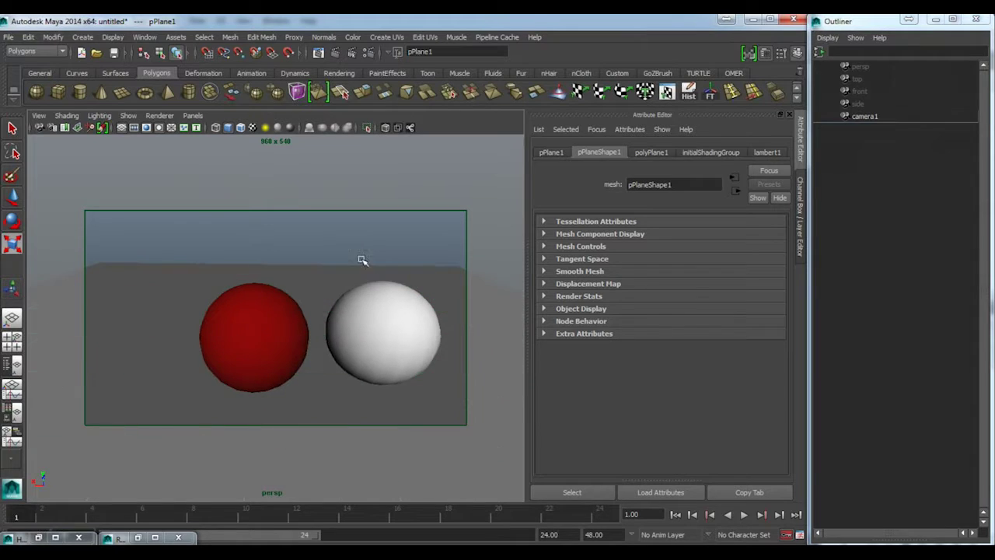
pyautogui.keyDown('alt'); pyautogui.moveTo(362, 260); pyautogui.dragTo(373, 308); pyautogui.keyUp('alt')
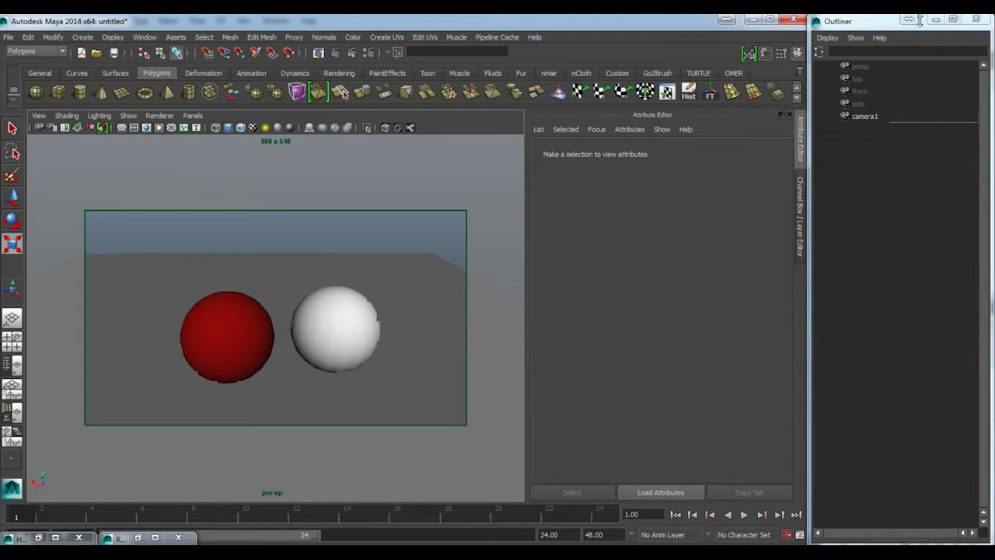
# Step: Add the V-Ray Physical camera attributes to the persp camera
pyautogui.click(860, 67)
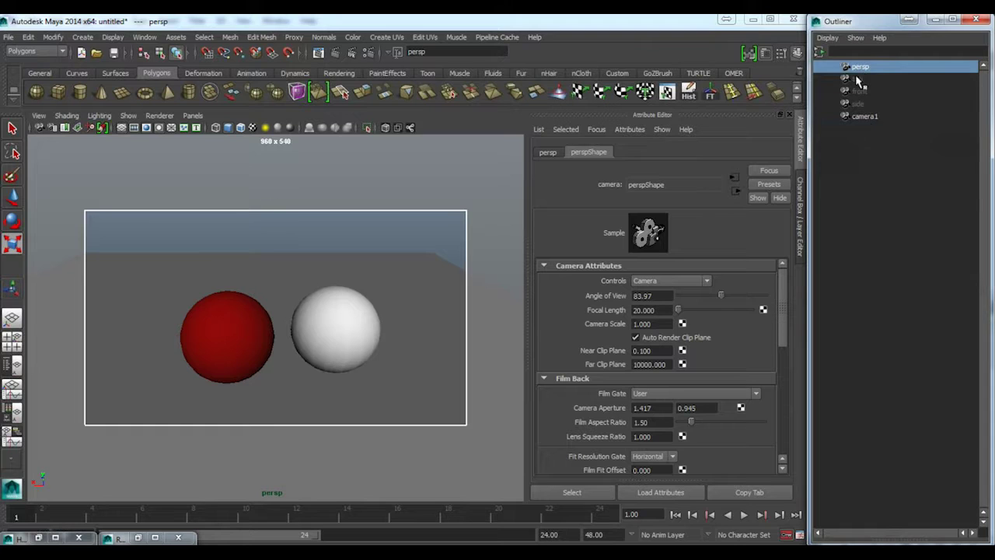
pyautogui.click(629, 129)
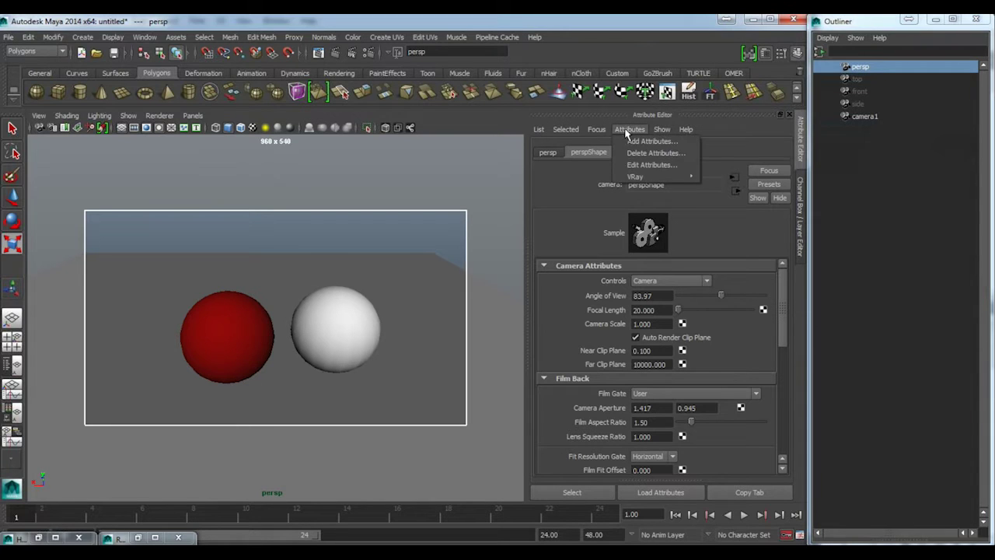
pyautogui.moveTo(650, 177)
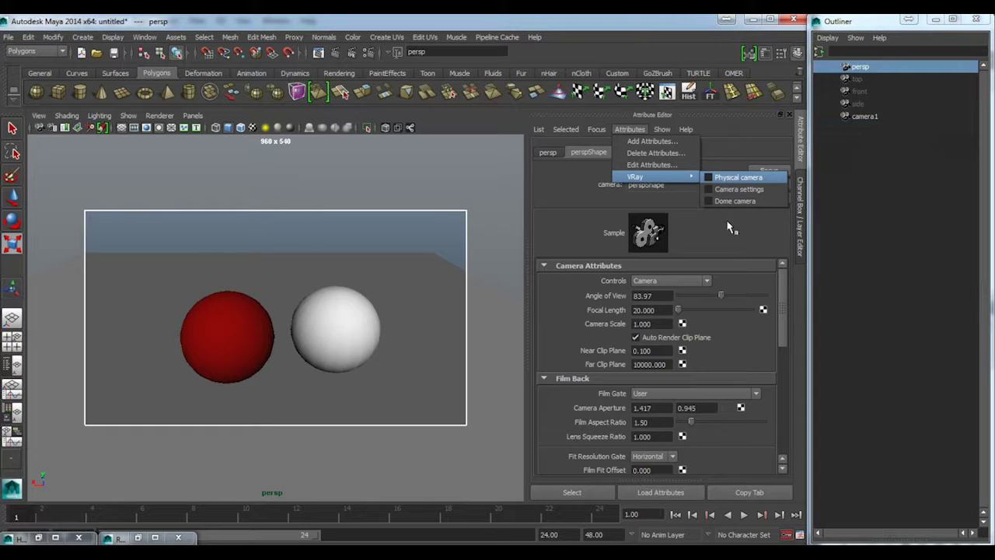
pyautogui.click(719, 325)
# Step: Expand the persp camera's Extra VRay Attributes and enable Treat as VRay Physical camera
pyautogui.scroll(-5, 669, 322)
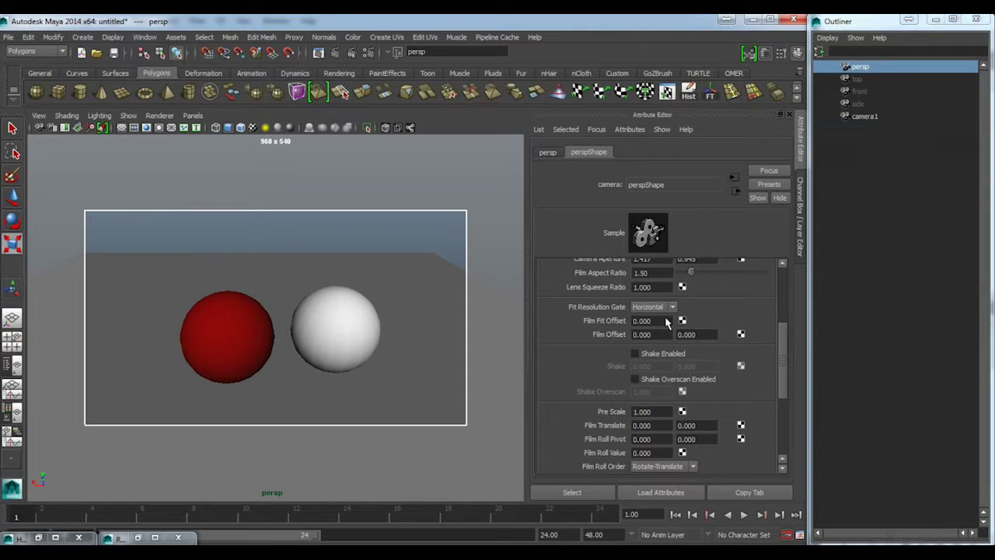
pyautogui.scroll(-5, 662, 328)
pyautogui.click(604, 466)
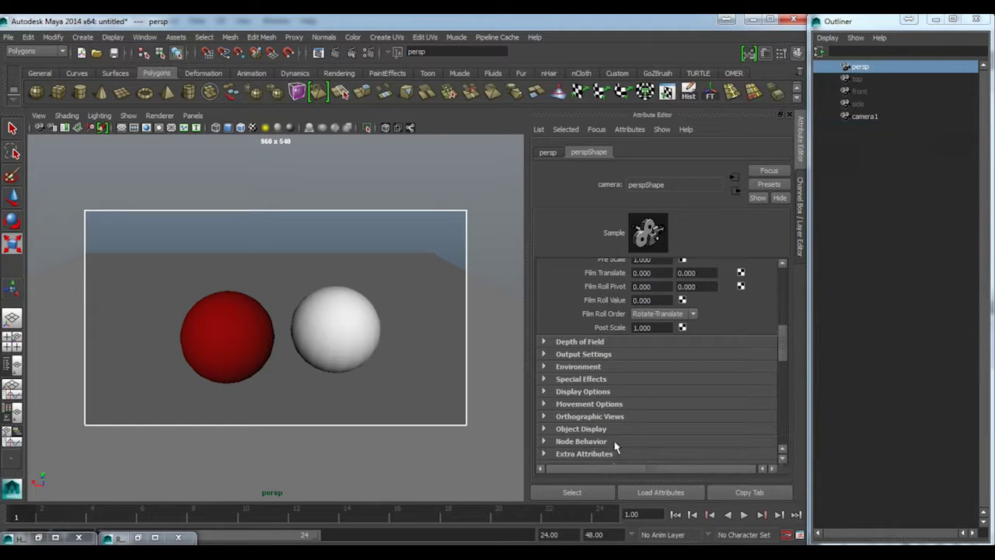
pyautogui.scroll(-6, 644, 389)
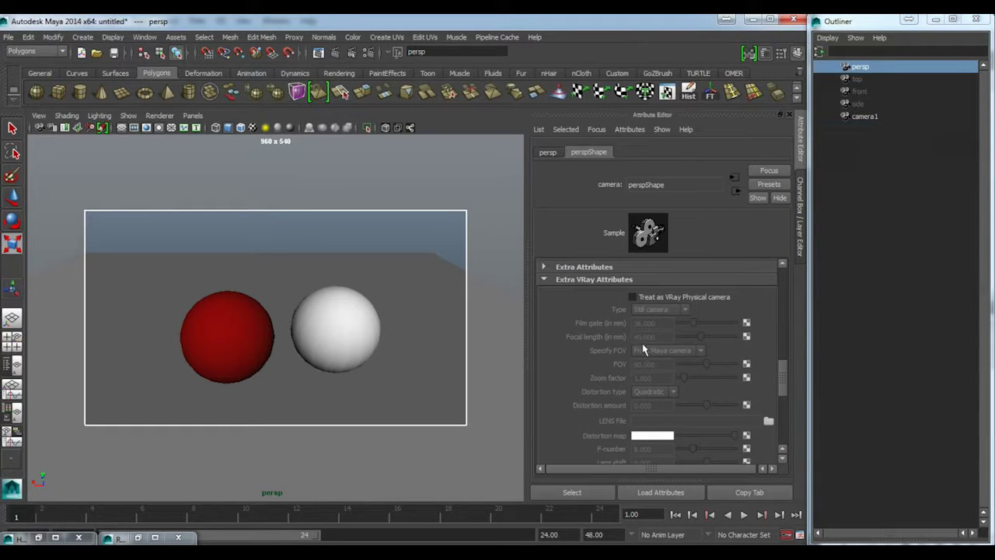
pyautogui.click(645, 295)
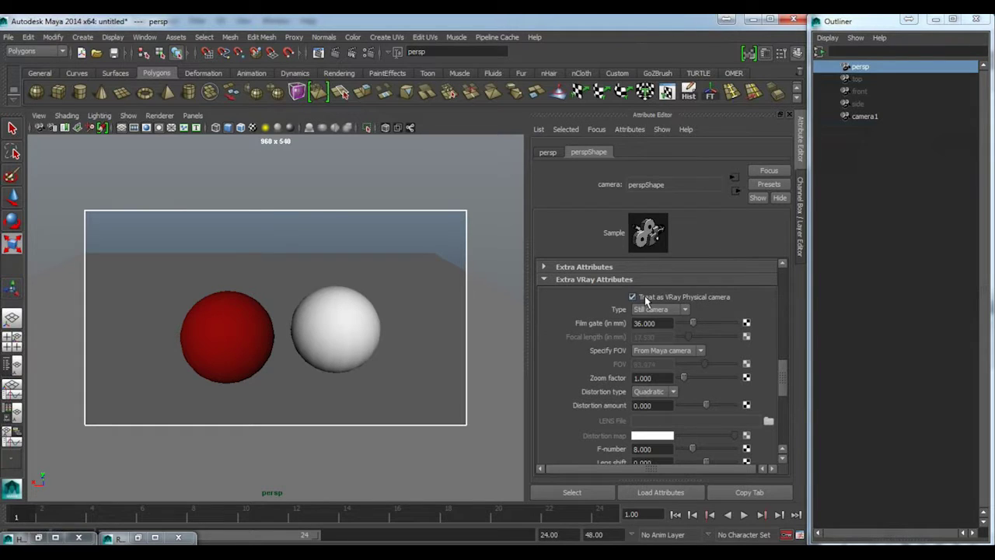
# Step: Review the physical camera settings such as type, film gate, F-number and shutter speed
pyautogui.moveTo(779, 369)
pyautogui.mouseDown()
pyautogui.moveTo(782, 437)
pyautogui.moveTo(777, 386)
pyautogui.mouseUp()
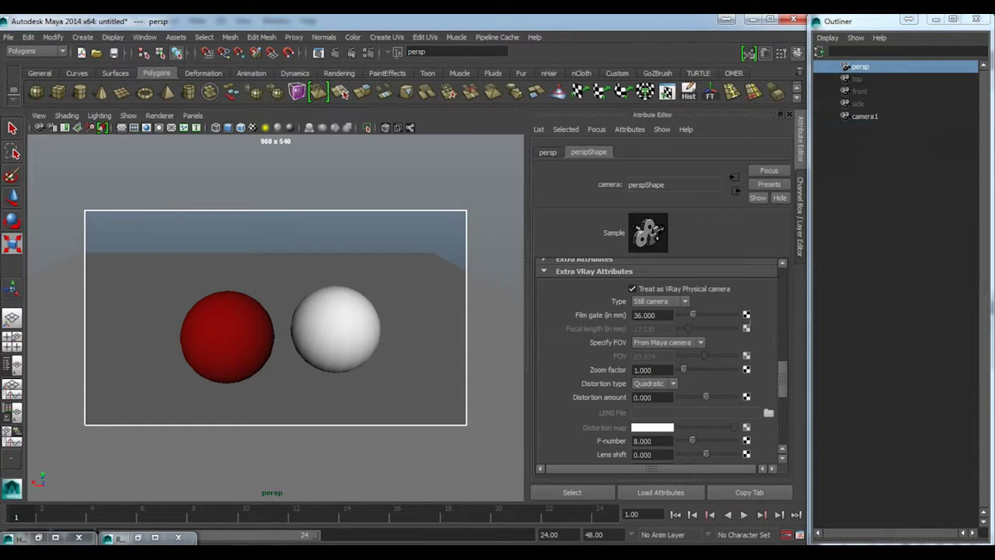
pyautogui.scroll(-1, 668, 331)
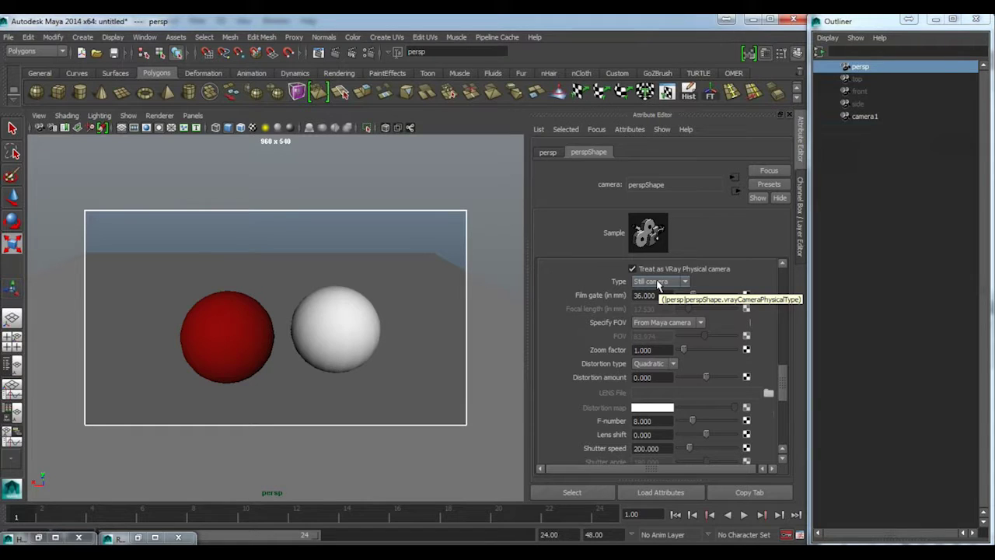
pyautogui.click(779, 328)
pyautogui.click(781, 321)
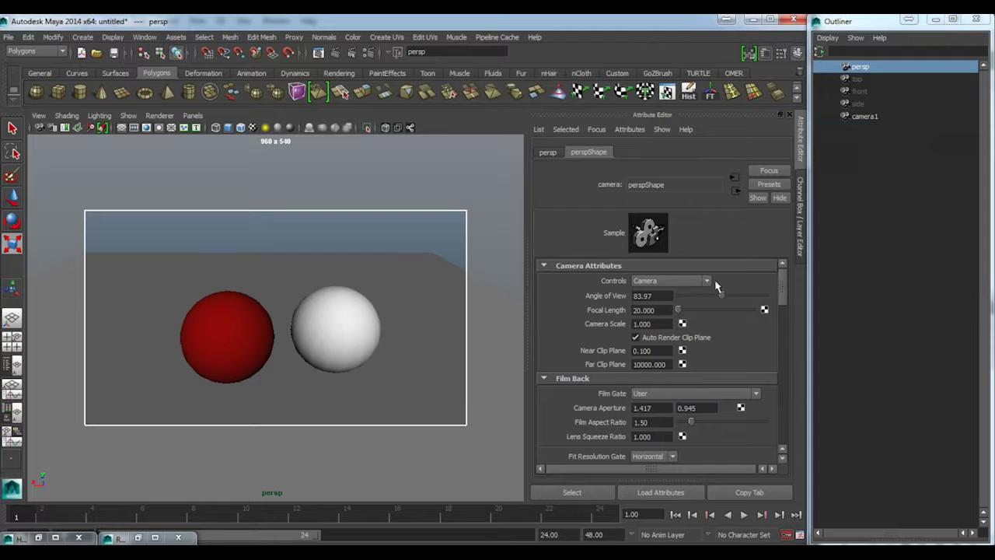
# Step: Remove the V-Ray Physical camera attributes from the persp camera and add them again
pyautogui.click(630, 129)
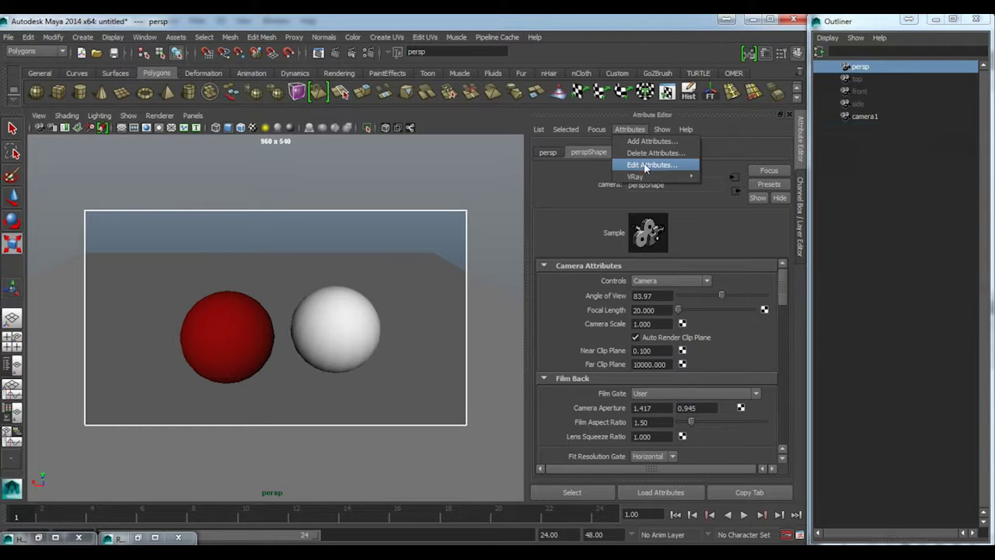
pyautogui.moveTo(650, 177)
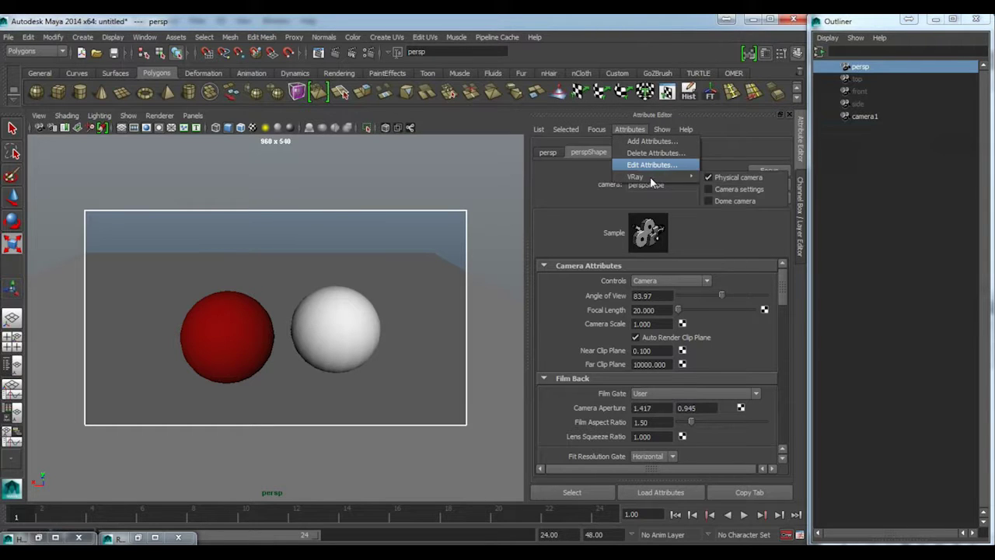
pyautogui.click(733, 178)
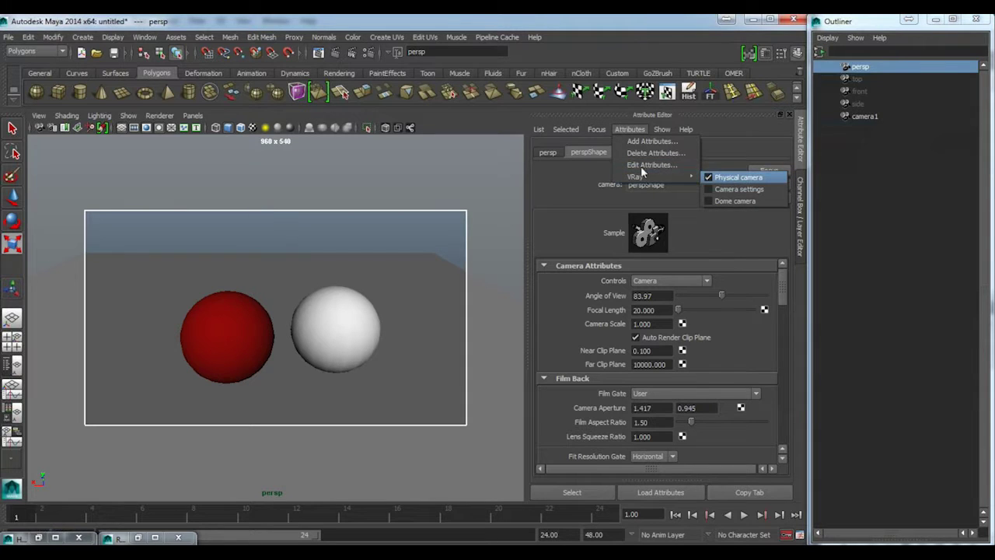
pyautogui.click(750, 323)
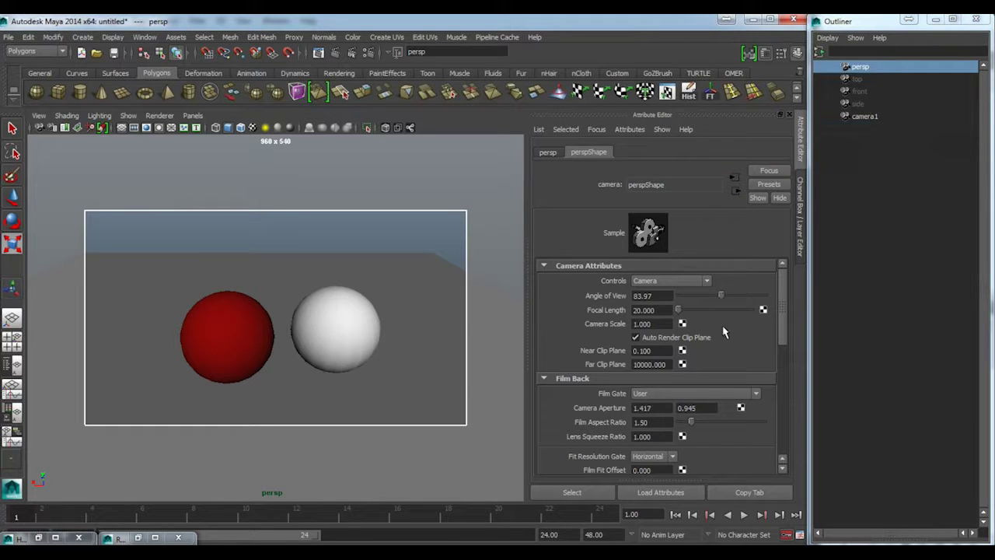
# Step: Turn Treat as VRay Physical camera back on in the persp camera's Extra VRay Attributes
pyautogui.scroll(-5, 719, 361)
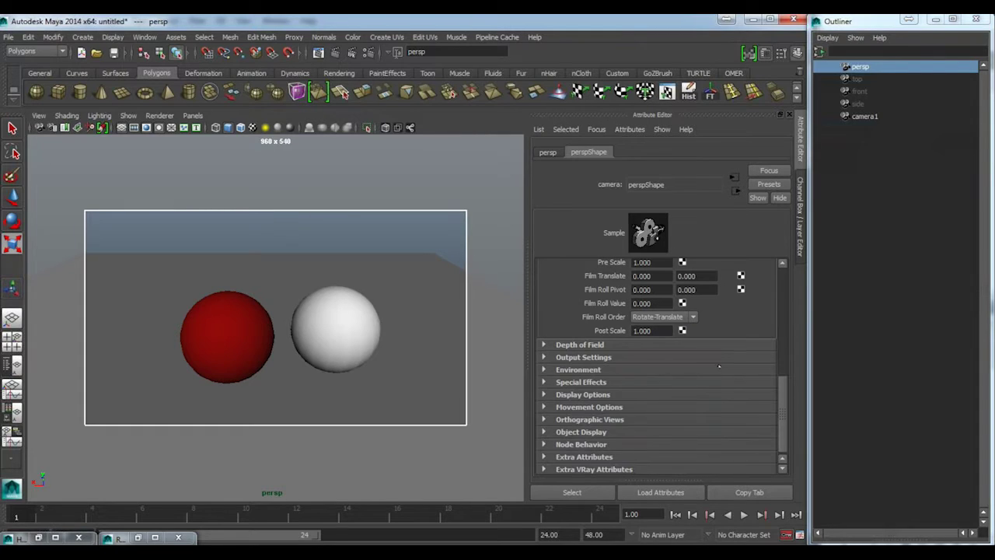
pyautogui.click(613, 466)
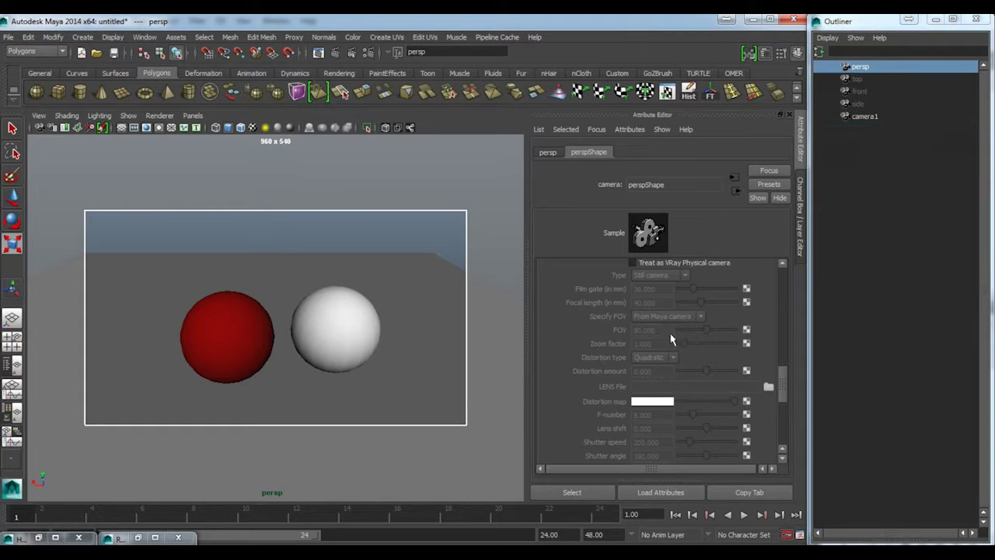
pyautogui.click(648, 300)
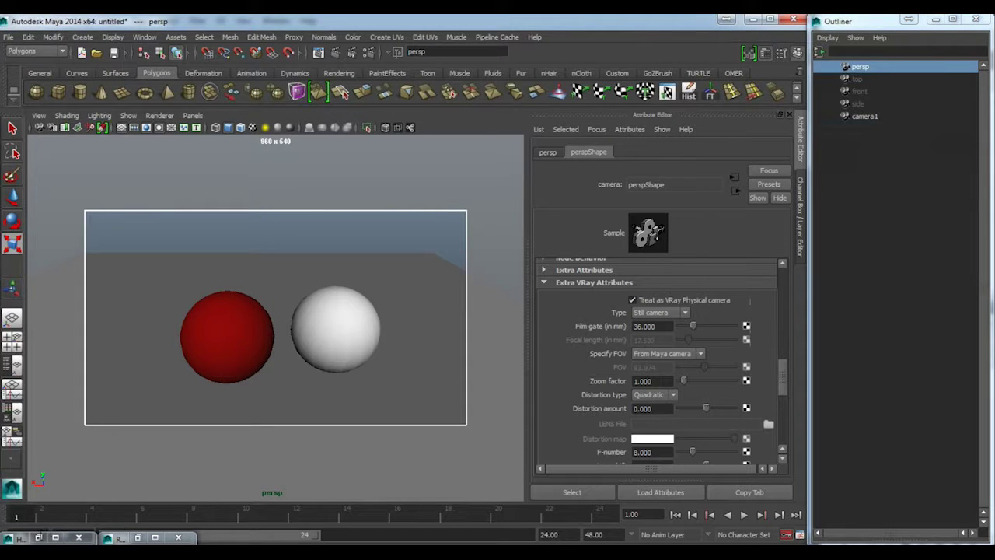
# Step: Restore the render view, render the spheres again with V-Ray and move the window clear of the camera attributes
pyautogui.click(138, 538)
pyautogui.moveTo(500, 126); pyautogui.dragTo(480, 78)
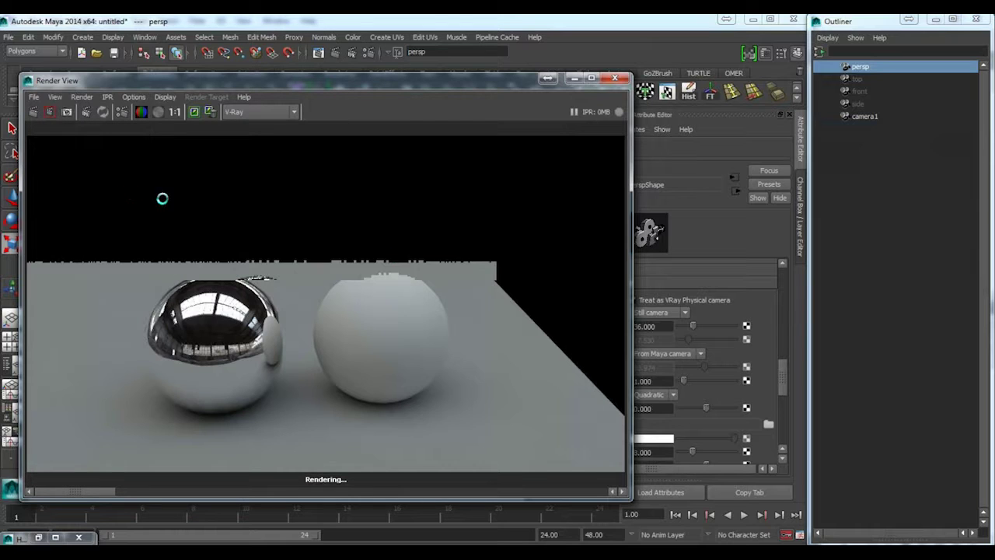
pyautogui.moveTo(493, 86); pyautogui.dragTo(406, 92)
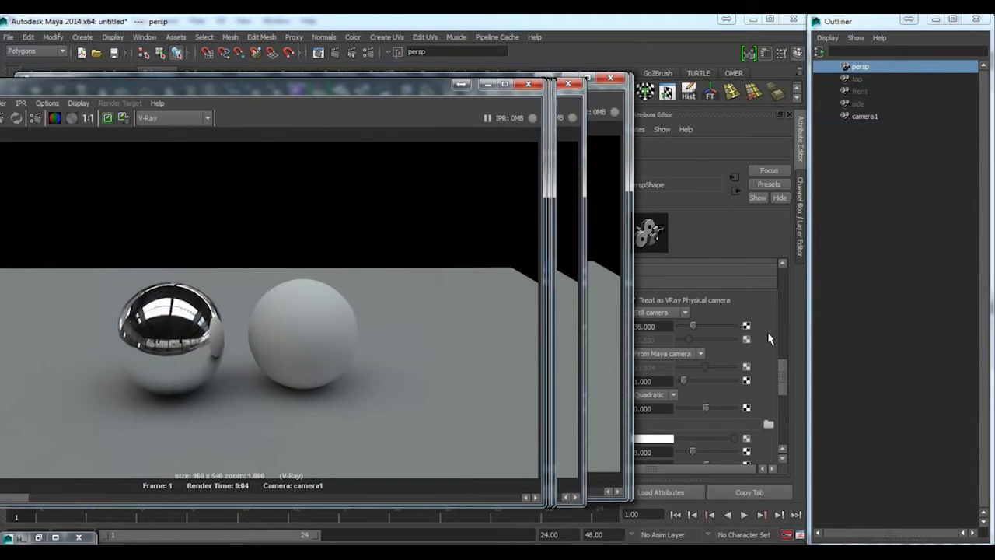
# Step: Set the persp camera's ISO to 20, render the spheres again and move the render window clear of the attributes
pyautogui.scroll(-5, 667, 386)
pyautogui.moveTo(666, 385); pyautogui.dragTo(583, 384)
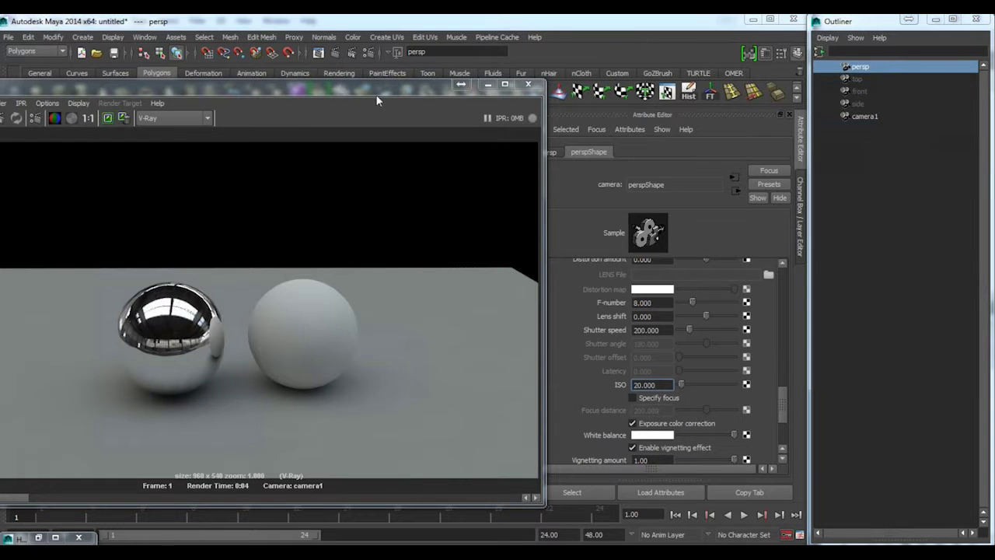
pyautogui.moveTo(213, 88); pyautogui.dragTo(328, 94)
pyautogui.click(61, 125)
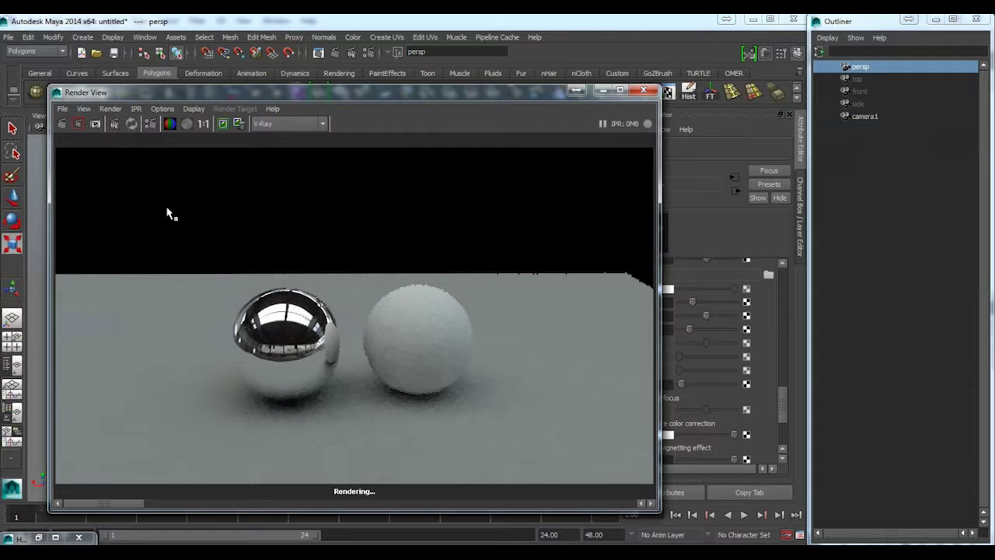
pyautogui.moveTo(542, 93); pyautogui.dragTo(418, 115)
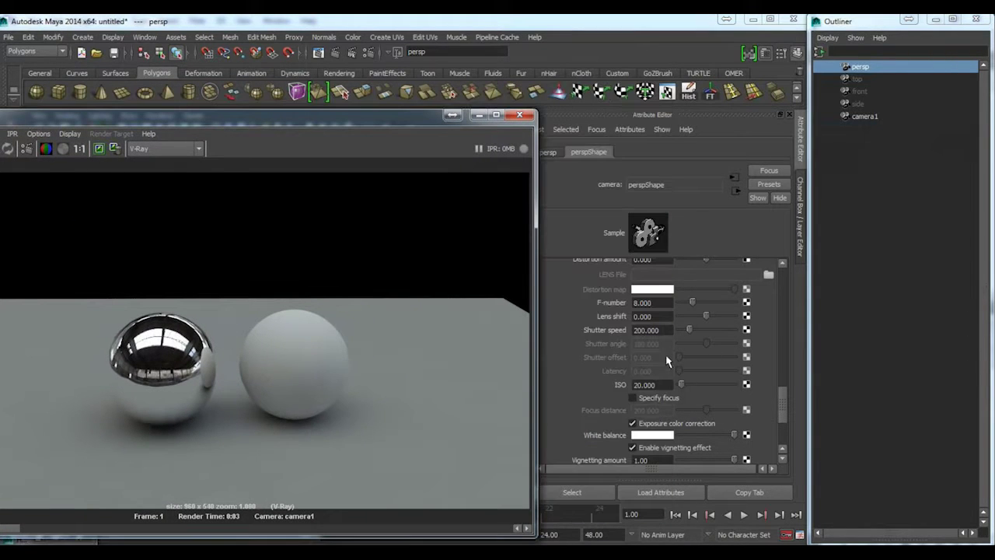
# Step: Render the spheres from the persp camera and move the render window clear of the camera attributes
pyautogui.scroll(5, 677, 331)
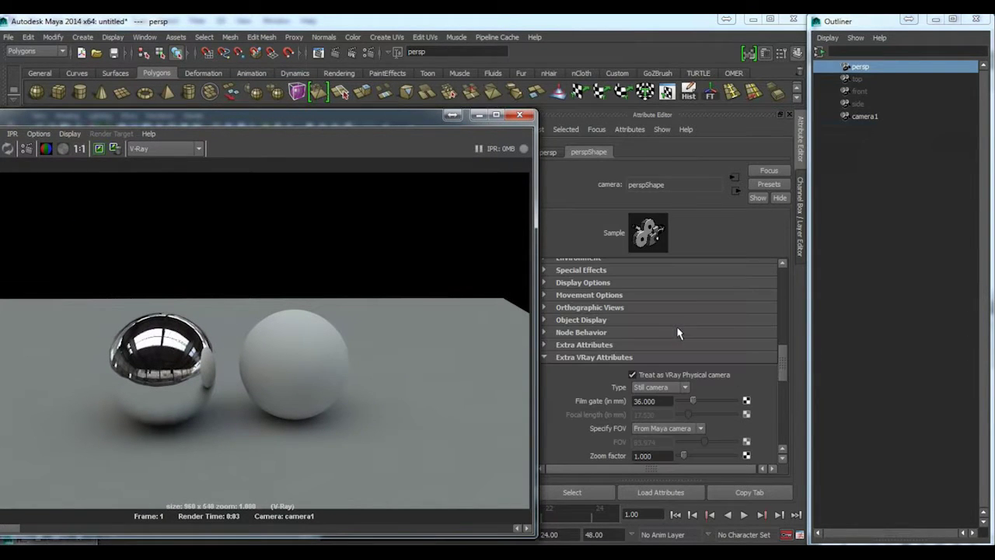
pyautogui.scroll(-2, 661, 362)
pyautogui.moveTo(354, 120); pyautogui.dragTo(359, 111)
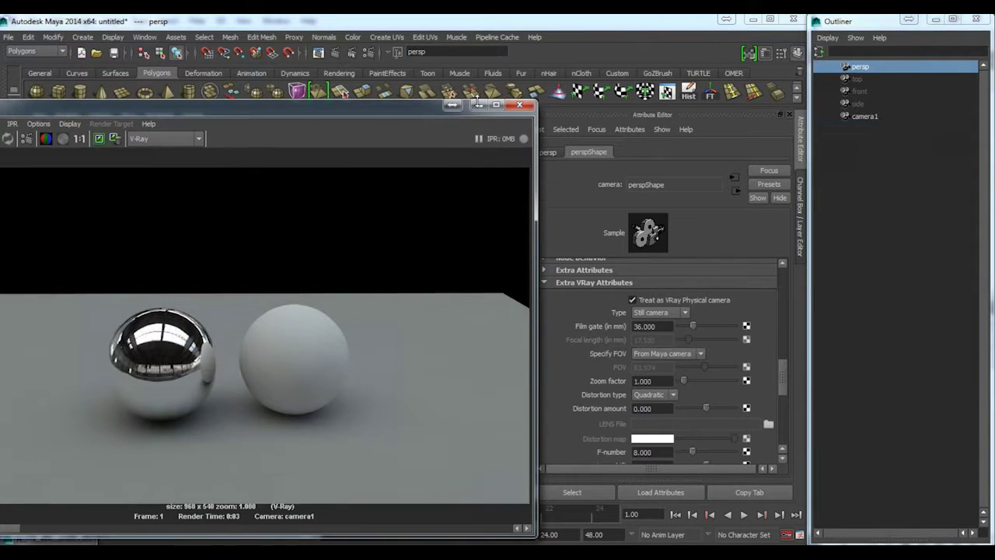
pyautogui.moveTo(420, 114); pyautogui.dragTo(550, 106)
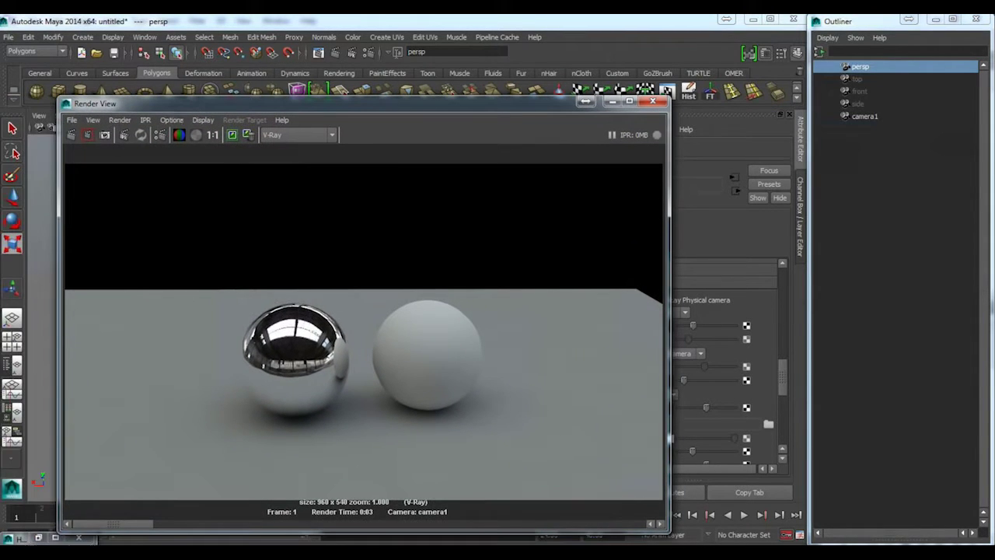
pyautogui.rightClick(105, 135)
pyautogui.click(139, 168)
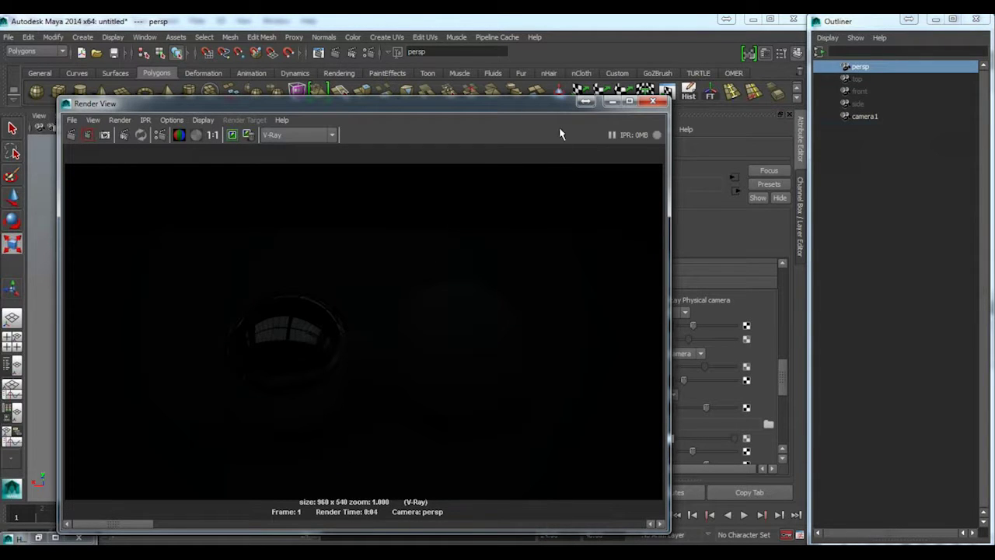
pyautogui.moveTo(556, 104); pyautogui.dragTo(366, 181)
# Step: Raise the persp camera's ISO to 400 and render the spheres again
pyautogui.scroll(-3, 710, 363)
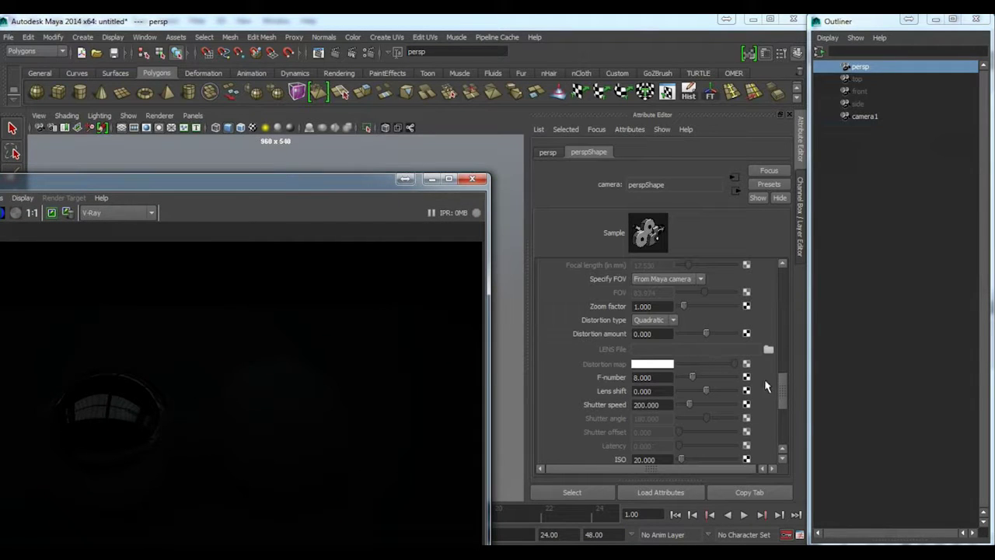
pyautogui.moveTo(783, 394); pyautogui.dragTo(791, 410)
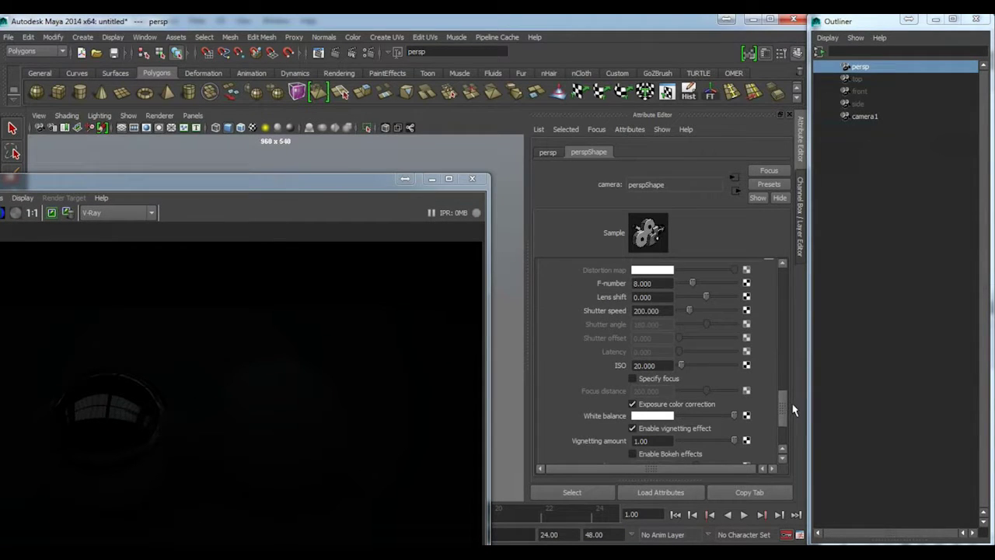
pyautogui.scroll(-1, 662, 354)
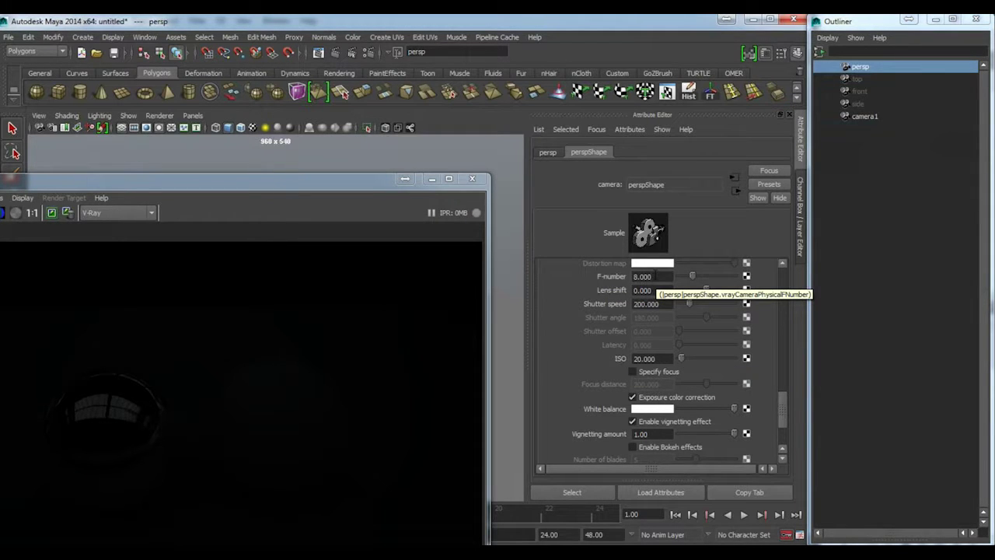
pyautogui.moveTo(683, 362); pyautogui.dragTo(763, 365)
pyautogui.moveTo(317, 181); pyautogui.dragTo(551, 86)
pyautogui.click(123, 118)
pyautogui.click(120, 117)
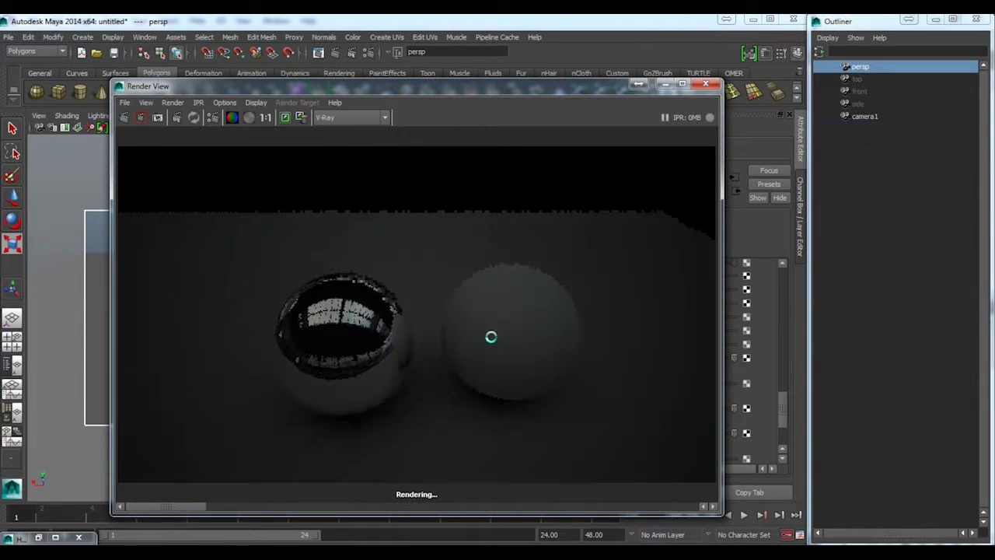
pyautogui.moveTo(549, 81); pyautogui.dragTo(362, 76)
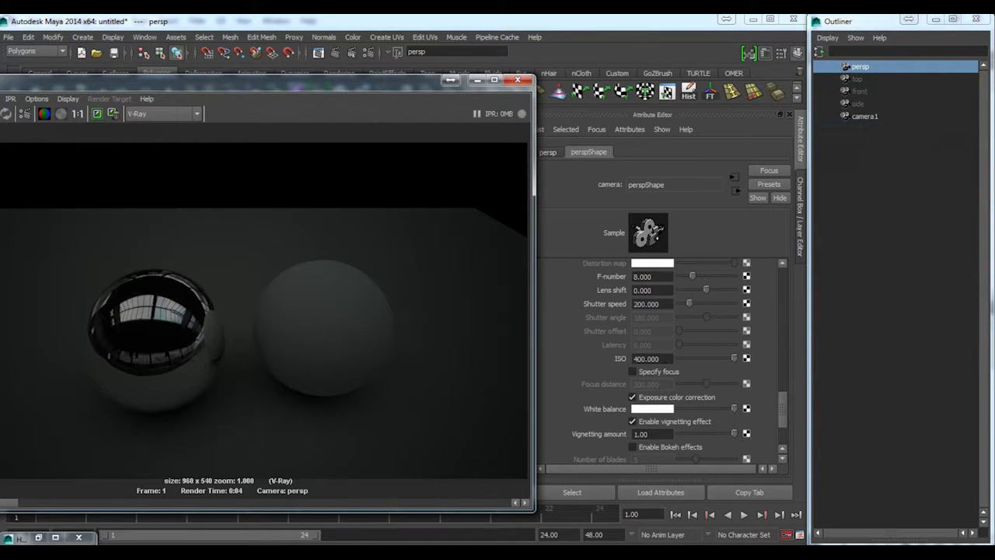
# Step: Set the persp camera's ISO to 800, render again and compare the result with the kept render images
pyautogui.moveTo(665, 360); pyautogui.dragTo(610, 361)
pyautogui.write('800')
pyautogui.press('Return')
pyautogui.click(542, 86)
pyautogui.moveTo(543, 85); pyautogui.dragTo(538, 47)
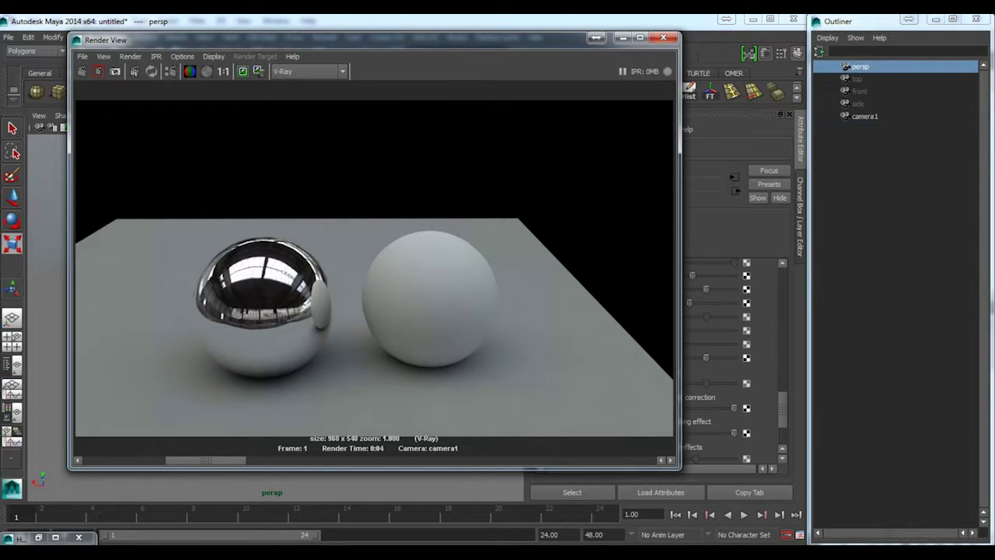
pyautogui.click(81, 71)
pyautogui.click(81, 71)
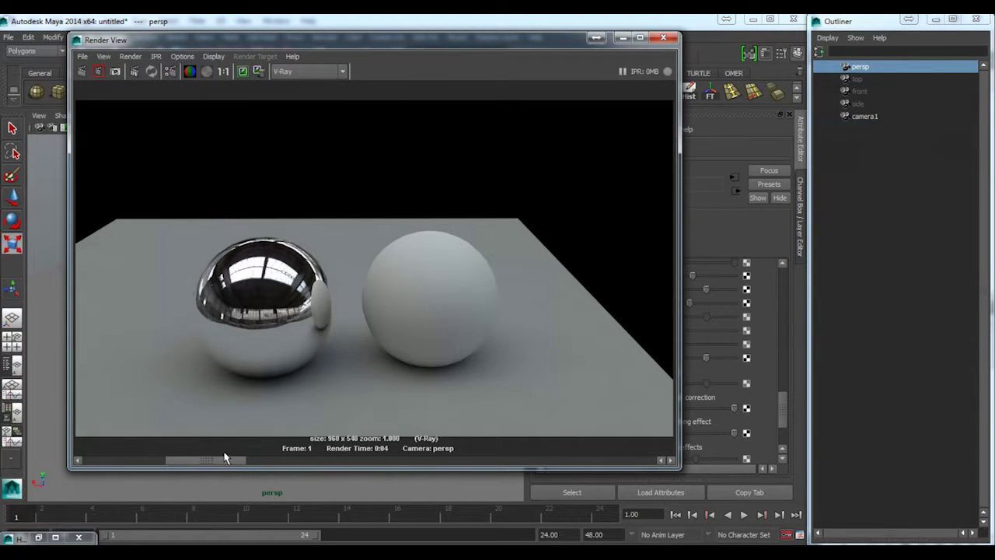
pyautogui.click(149, 450)
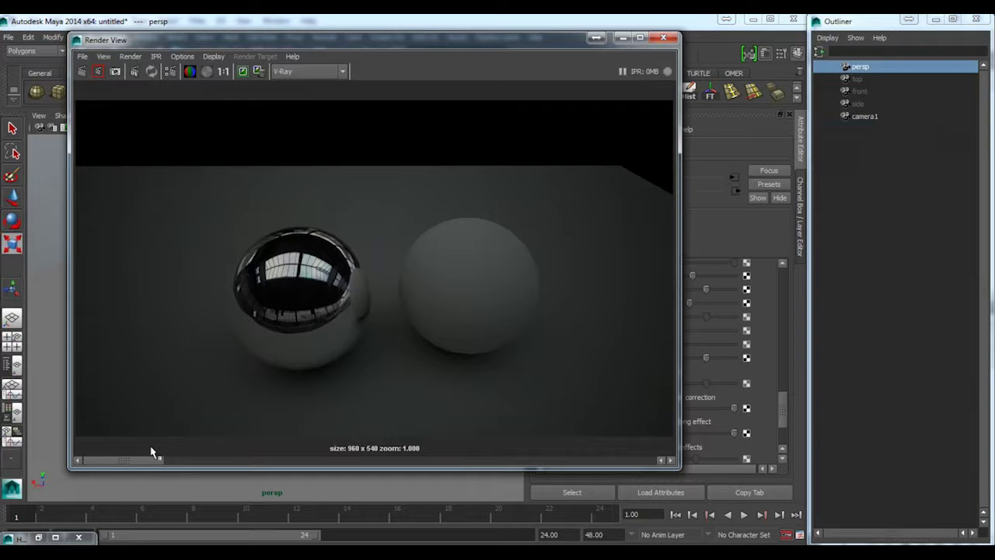
pyautogui.moveTo(565, 39); pyautogui.dragTo(405, 86)
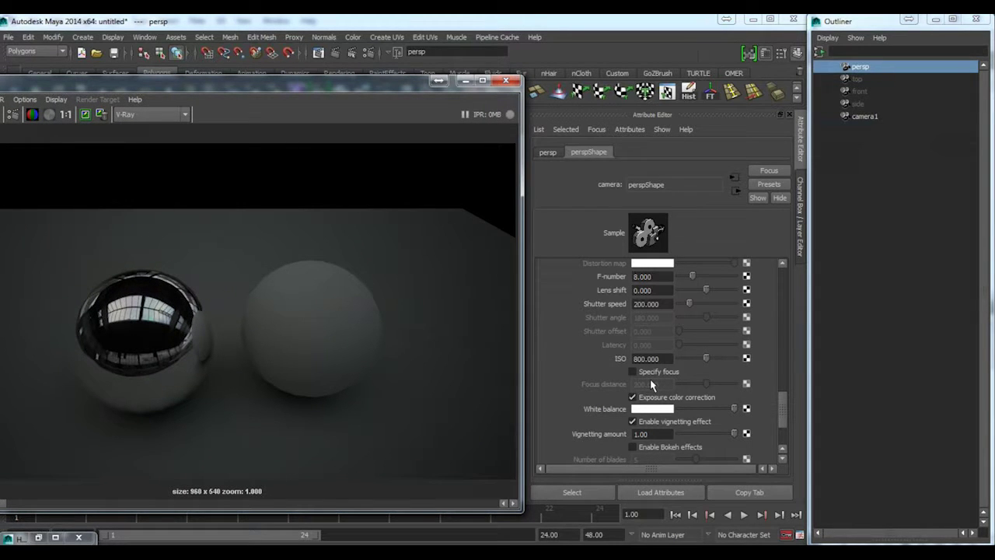
# Step: Set the persp camera's F-number to 4 and render the spheres again
pyautogui.doubleClick(647, 278)
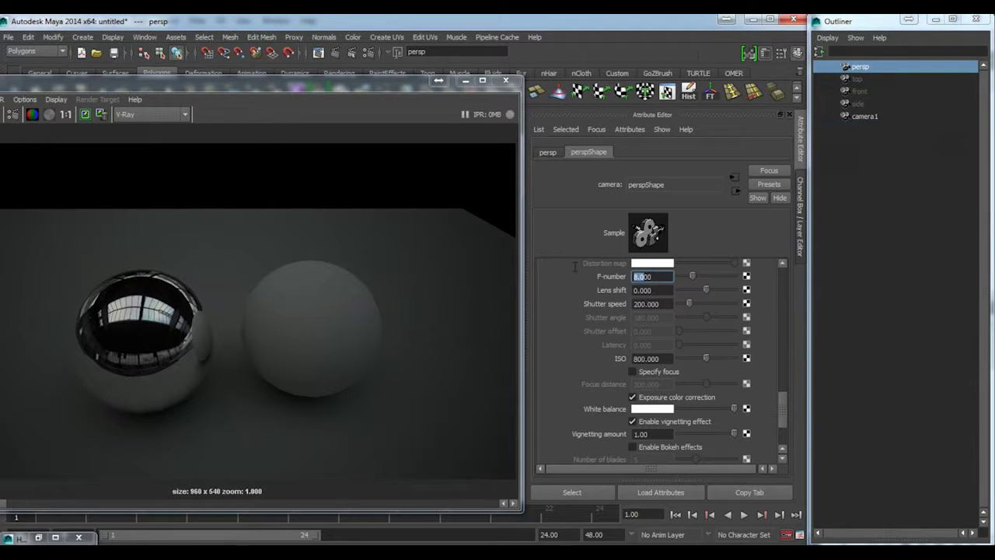
pyautogui.write('40')
pyautogui.press('Return')
pyautogui.moveTo(668, 275); pyautogui.dragTo(602, 274)
pyautogui.write('4')
pyautogui.press('Return')
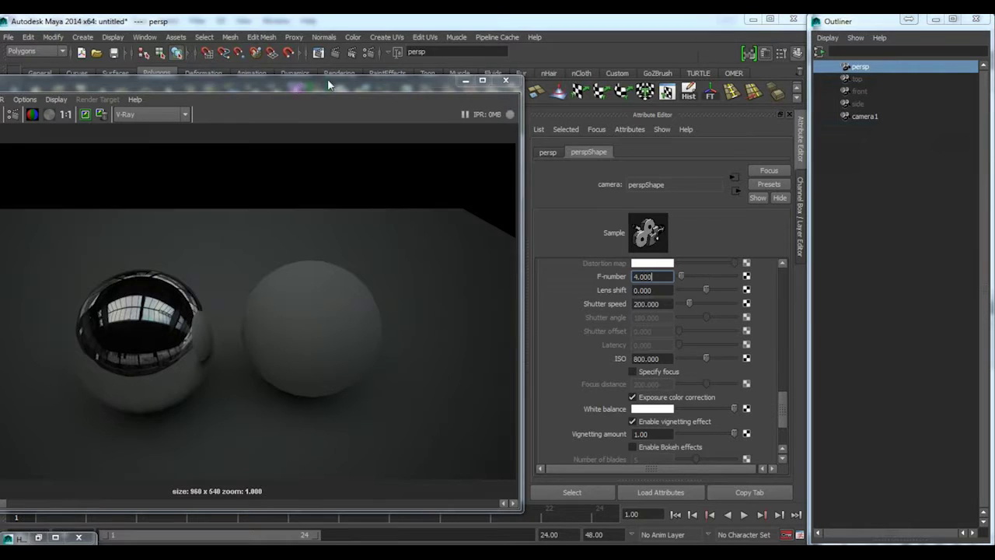
pyautogui.moveTo(328, 80); pyautogui.dragTo(463, 61)
pyautogui.click(61, 96)
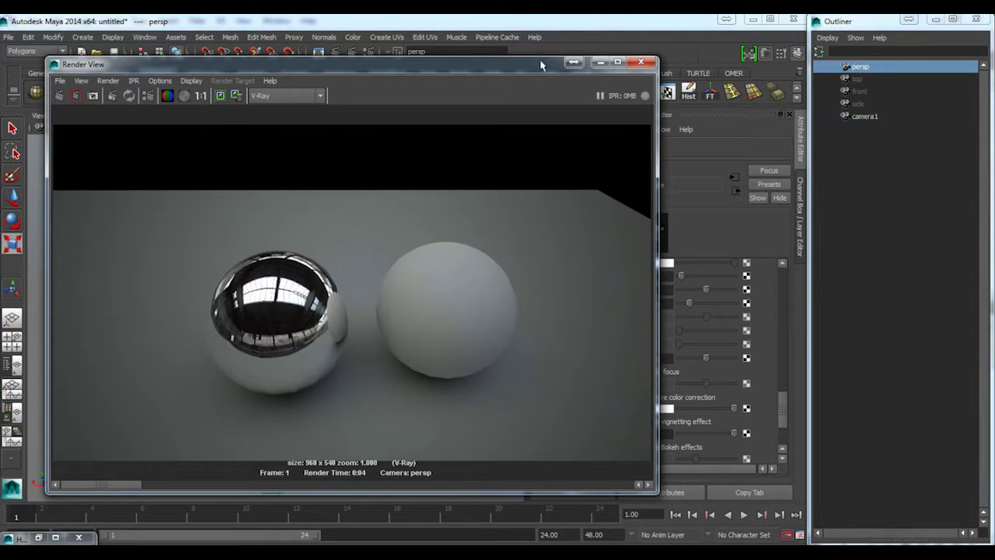
# Step: Set the persp camera's ISO to 1200, render the spheres again and move the render window aside
pyautogui.moveTo(541, 65); pyautogui.dragTo(462, 67)
pyautogui.moveTo(663, 358); pyautogui.dragTo(587, 349)
pyautogui.write('1200')
pyautogui.press('Return')
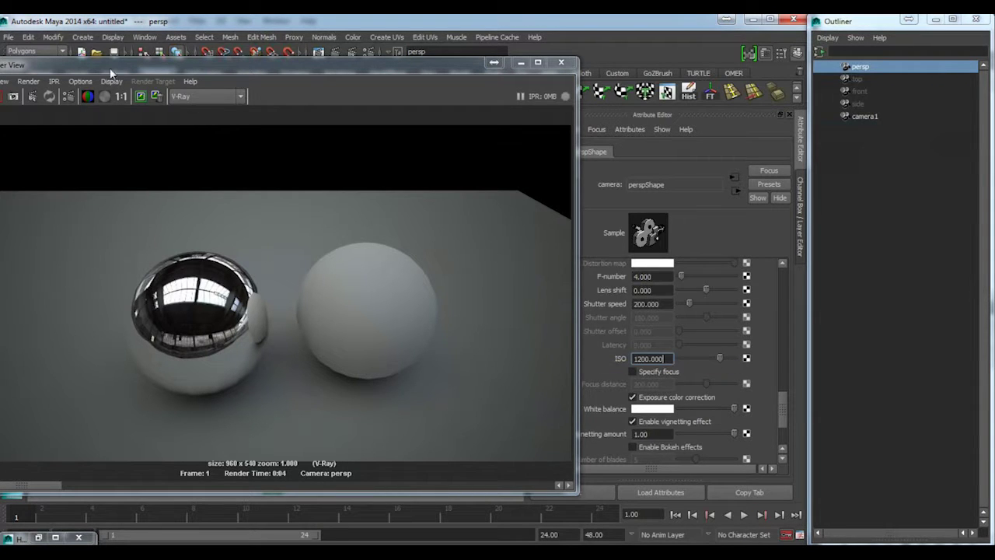
pyautogui.moveTo(111, 70); pyautogui.dragTo(152, 68)
pyautogui.click(21, 97)
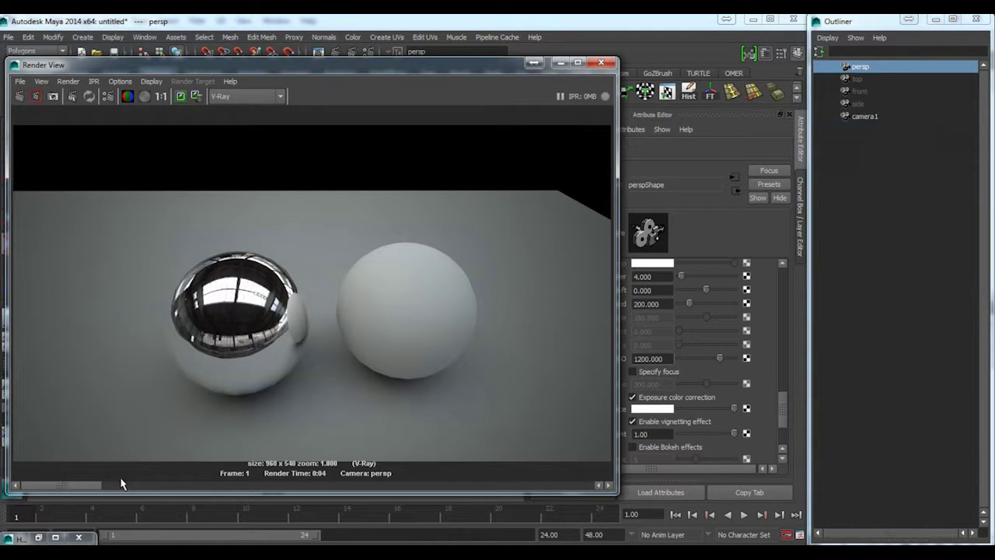
pyautogui.moveTo(378, 64); pyautogui.dragTo(280, 87)
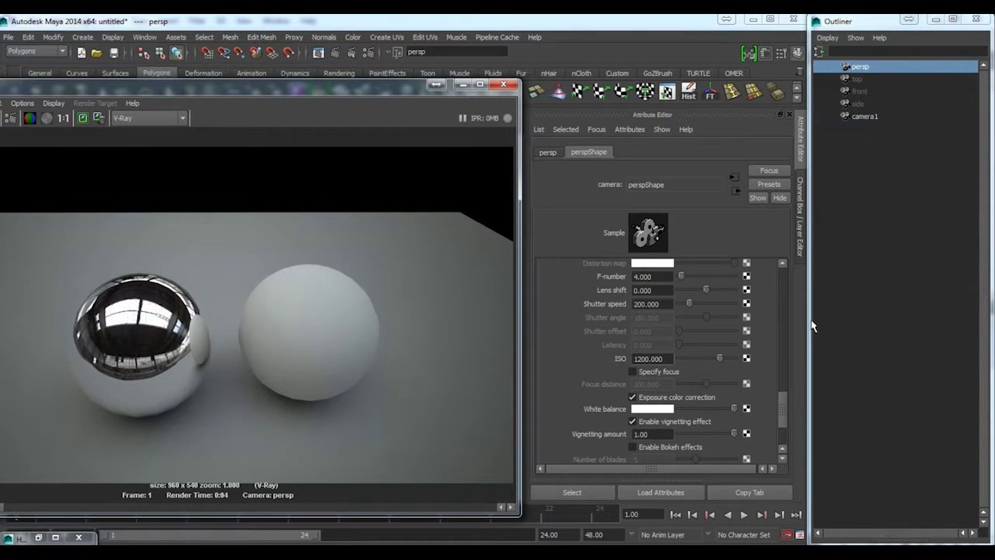
# Step: Enable Bokeh effects in the persp camera's physical camera settings
pyautogui.moveTo(782, 415); pyautogui.dragTo(783, 391)
pyautogui.click(786, 433)
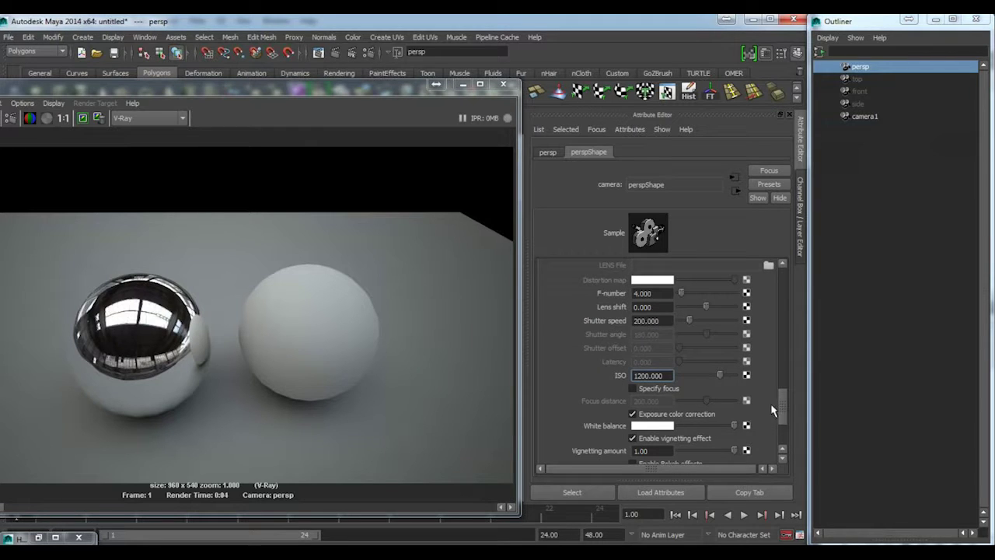
pyautogui.scroll(2, 788, 410)
pyautogui.scroll(-3, 793, 414)
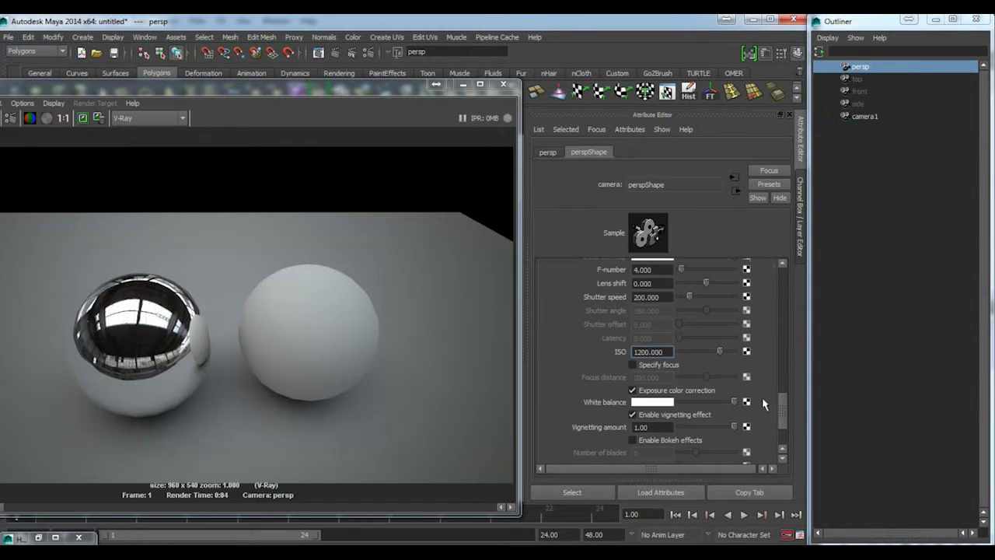
pyautogui.scroll(-3, 751, 401)
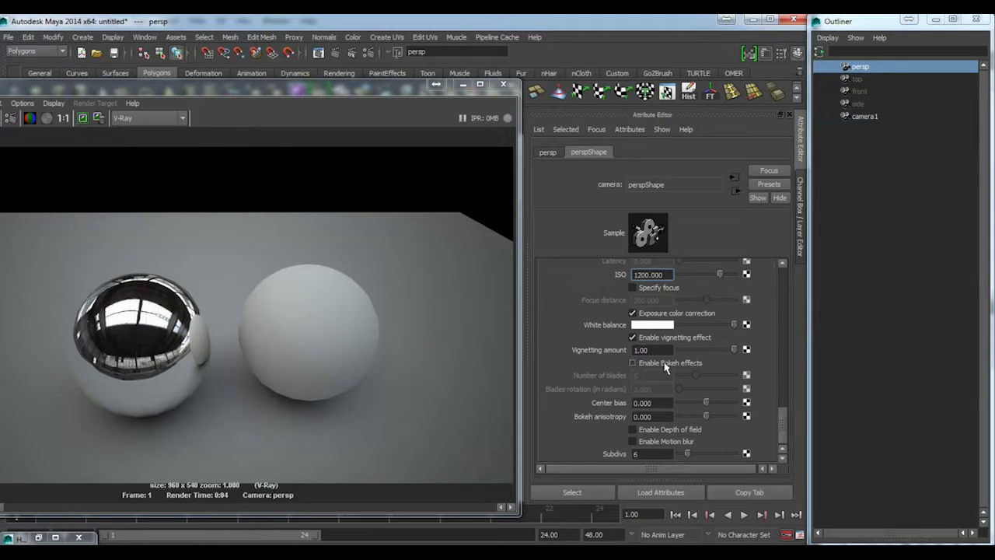
pyautogui.click(664, 367)
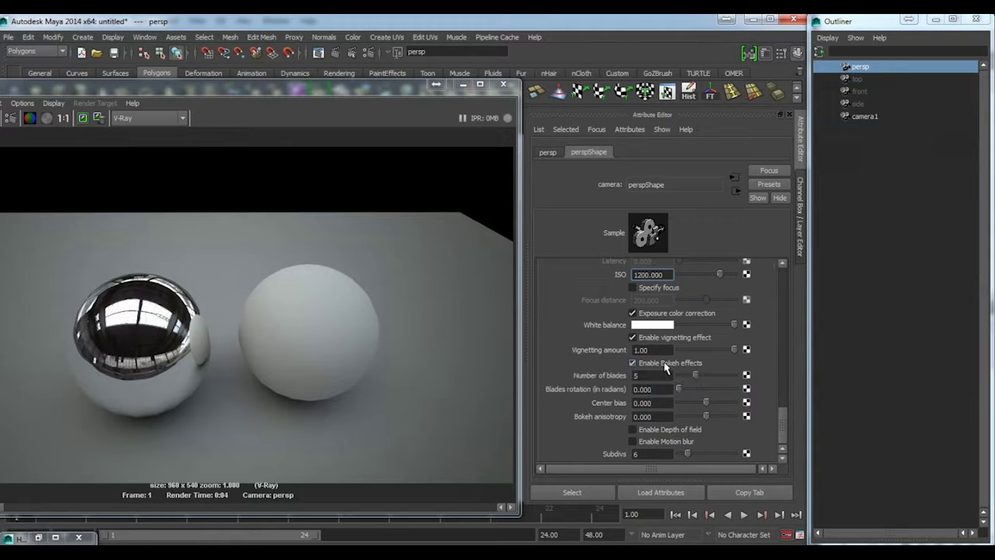
# Step: Switch to the web browser and open the Google home page
pyautogui.hotkey('alt', 'Tab')
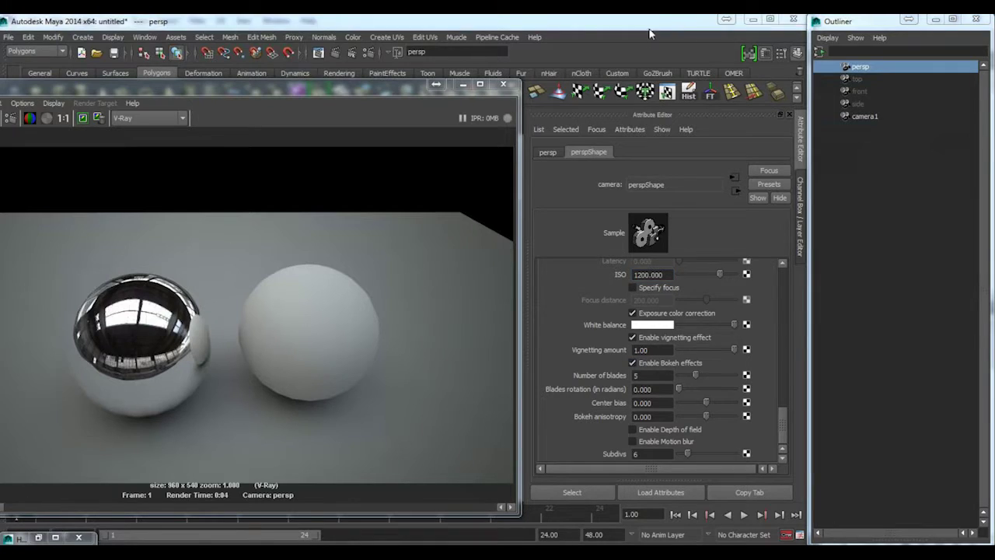
pyautogui.click(606, 41)
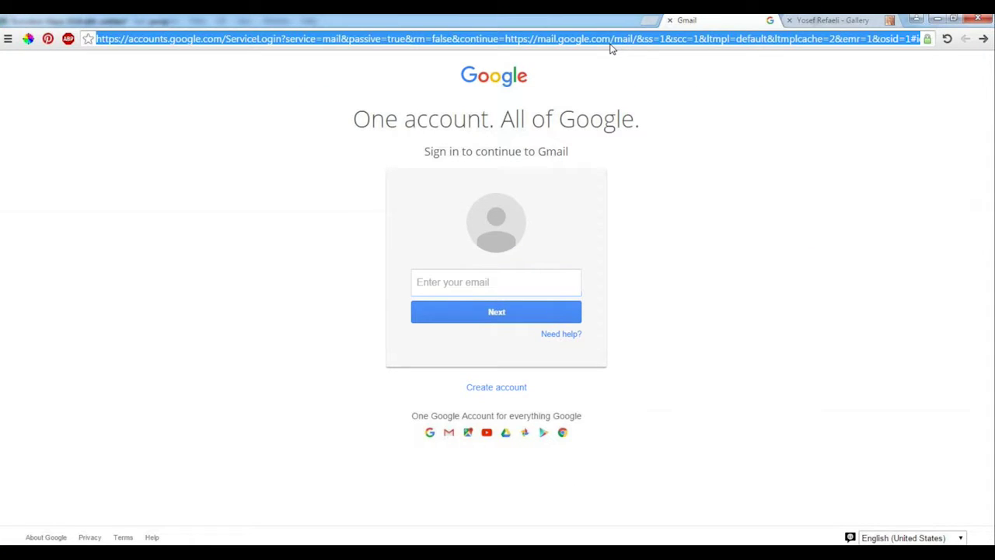
pyautogui.write('g')
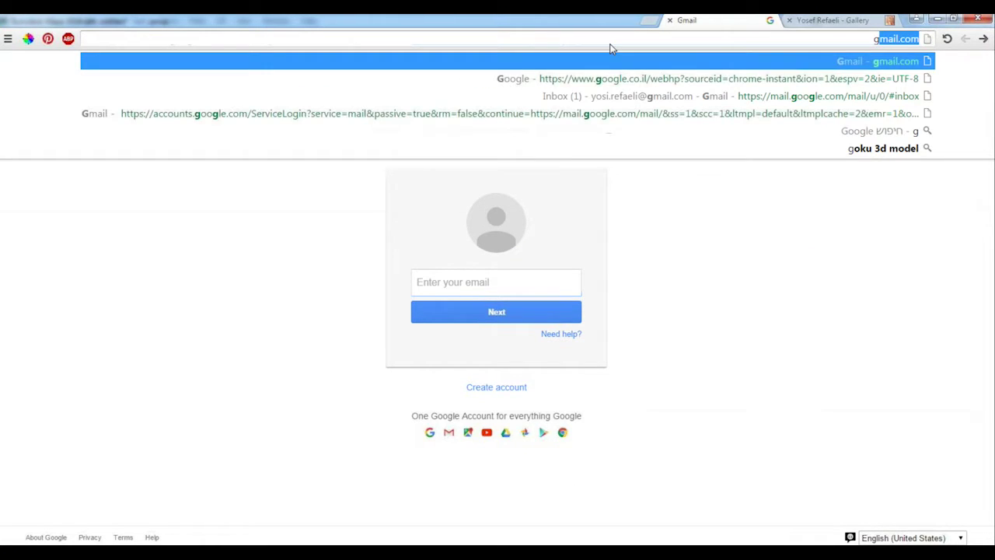
pyautogui.write('oo')
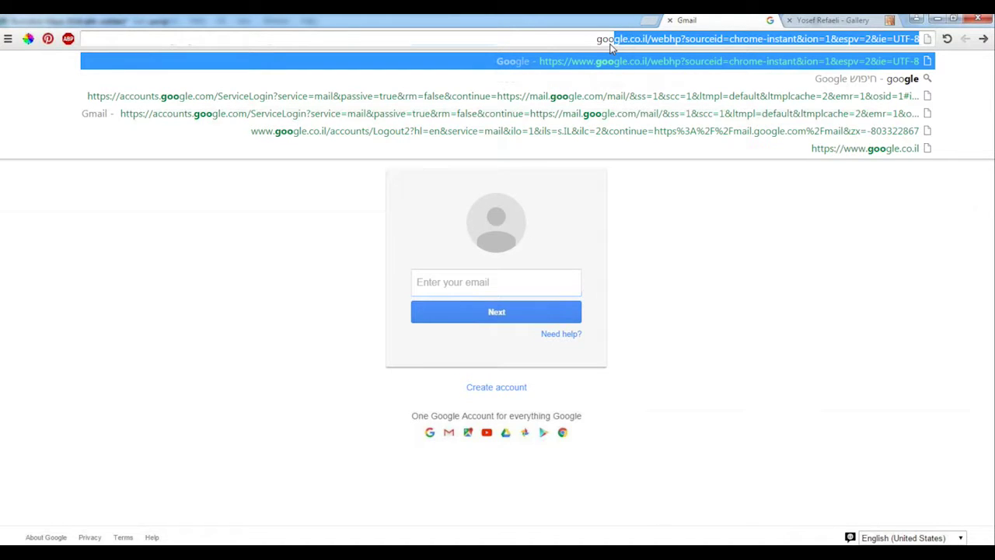
pyautogui.press('Return')
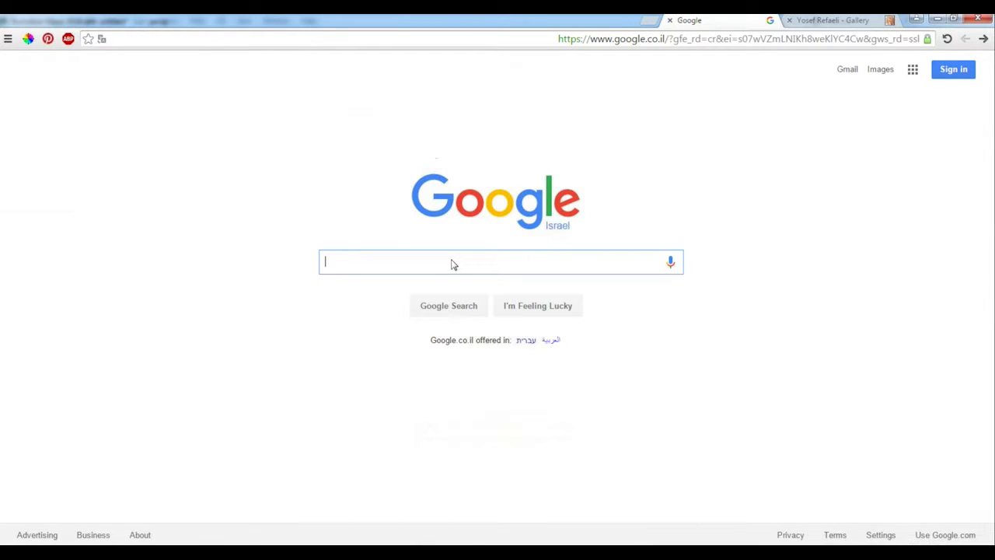
# Step: Search Google for "lens effects"
pyautogui.write('bo')
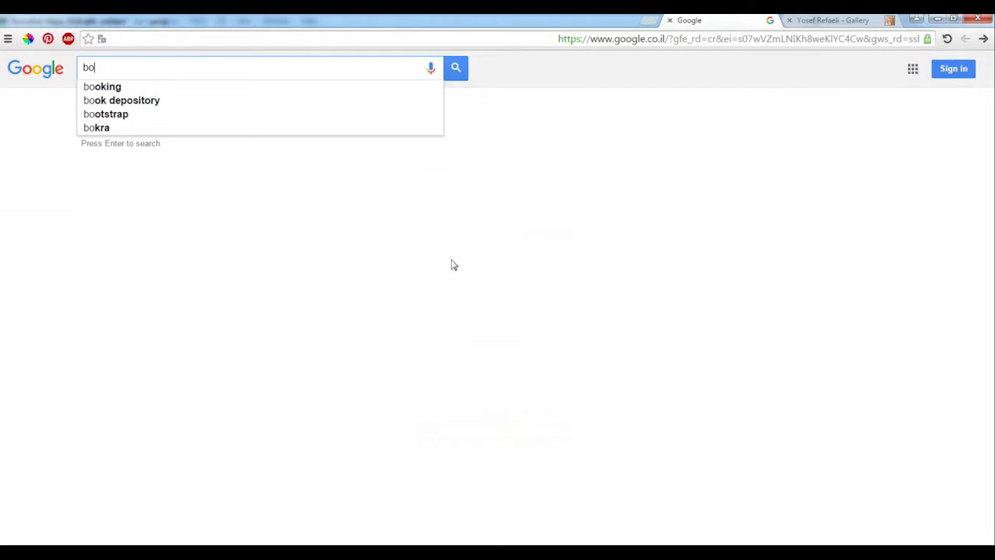
pyautogui.press('BackSpace')
pyautogui.press('BackSpace')
pyautogui.write('le')
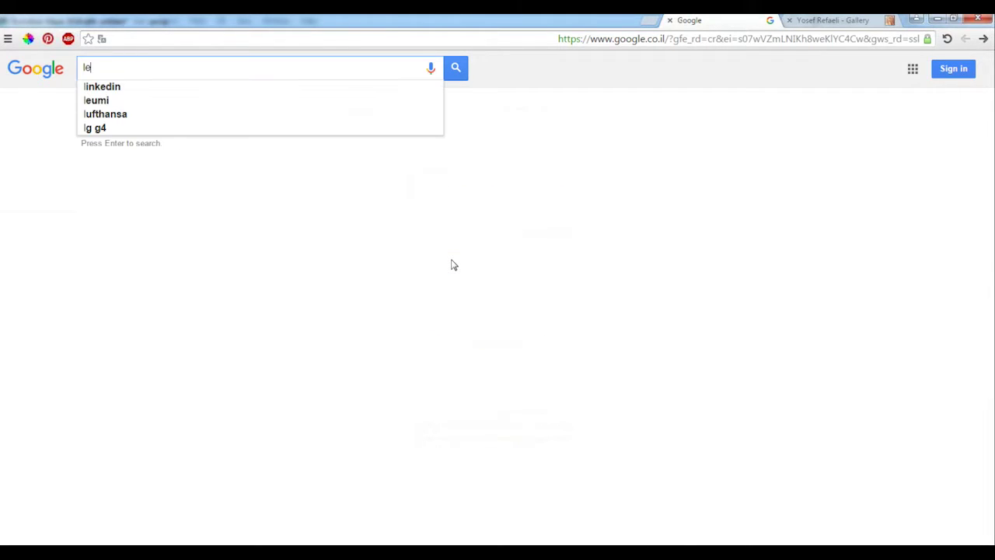
pyautogui.write('ns ef')
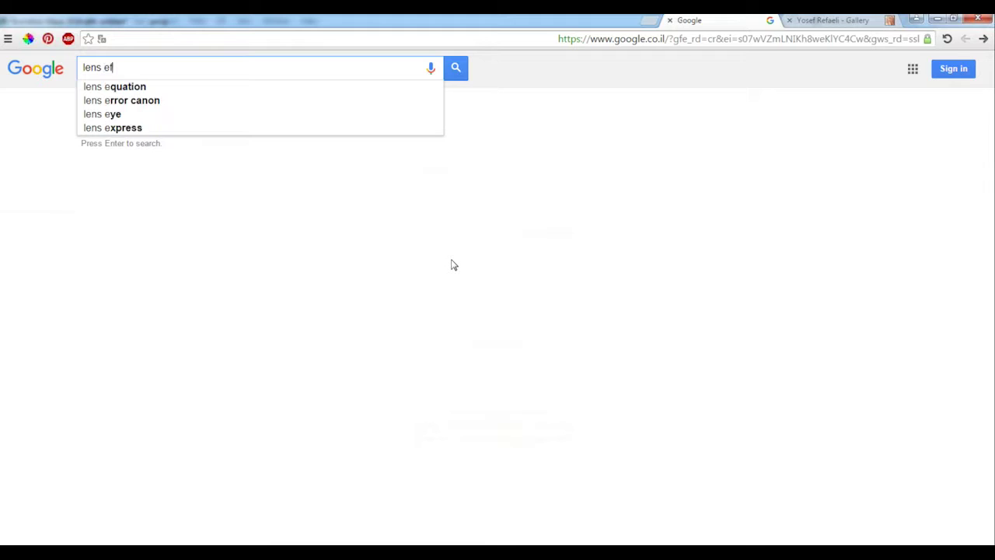
pyautogui.write('fect')
pyautogui.write('s')
pyautogui.press('Return')
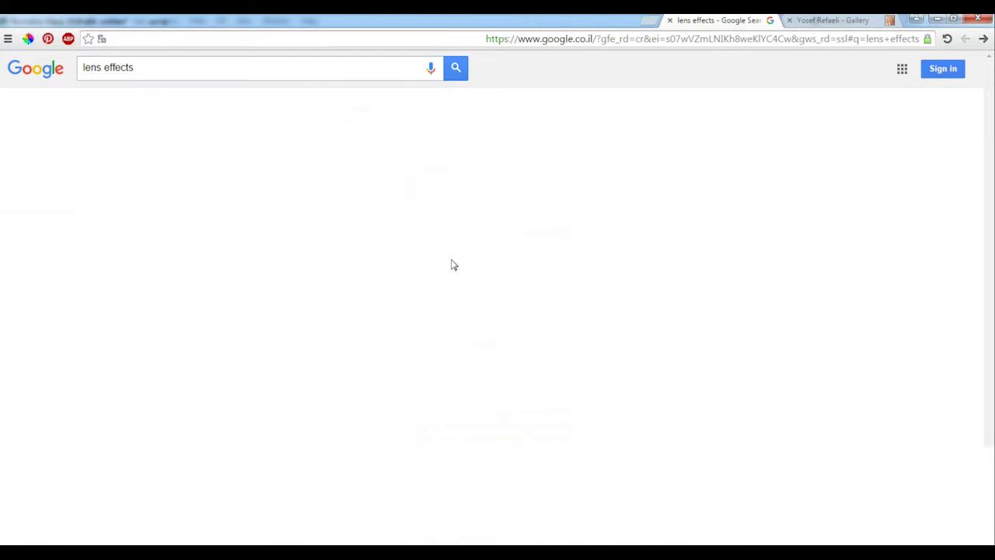
# Step: Show the image results for "lens effects" and browse through the lens effect examples
pyautogui.click(132, 105)
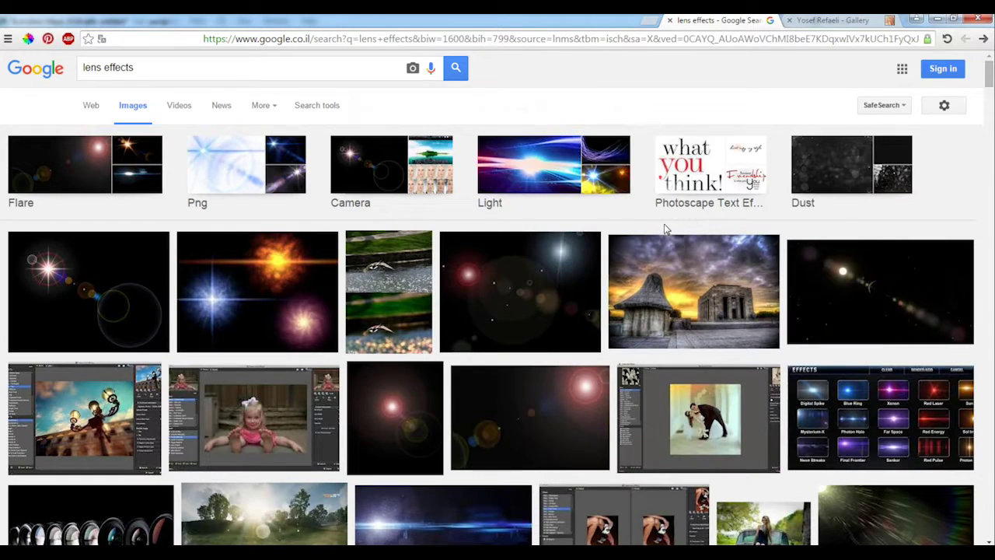
pyautogui.scroll(-3, 580, 342)
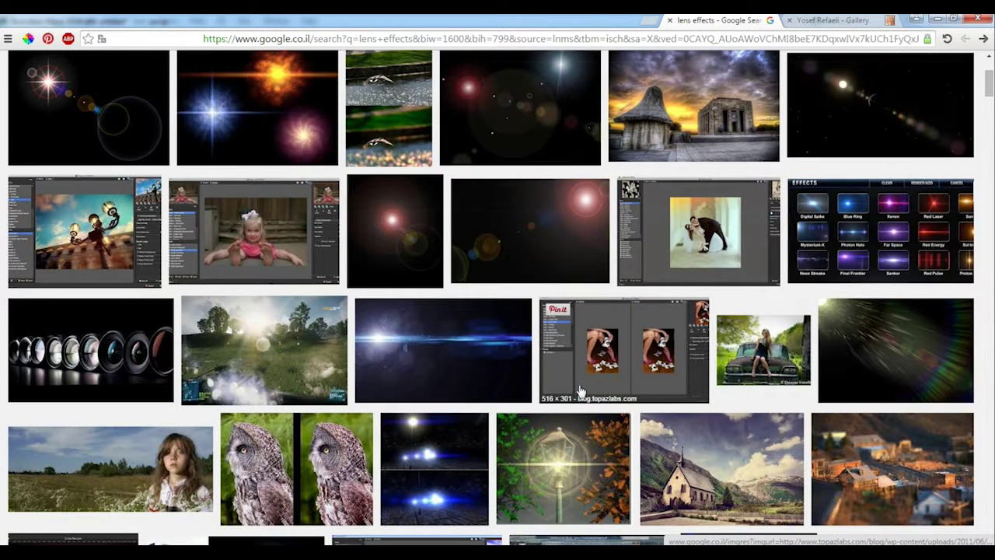
pyautogui.scroll(-3, 561, 431)
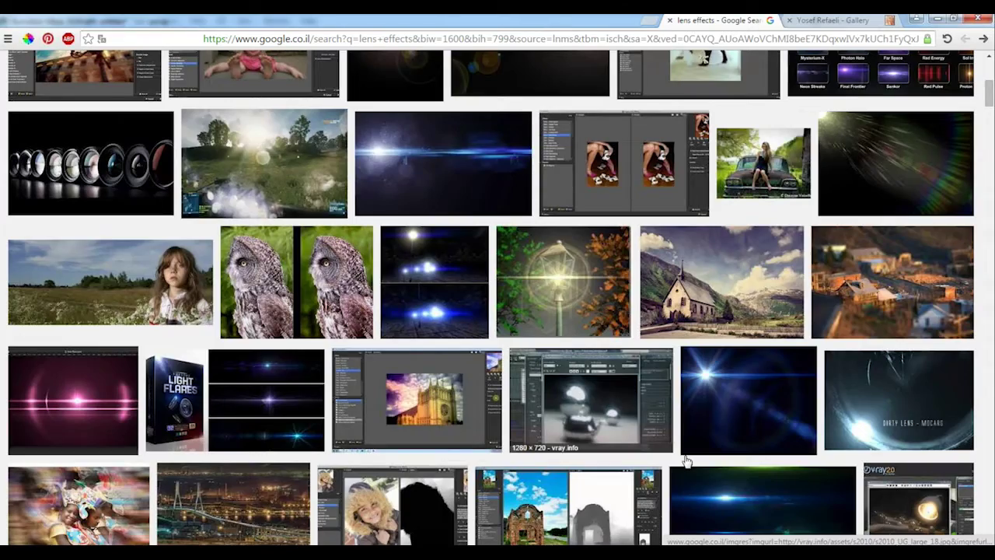
pyautogui.scroll(-3, 688, 462)
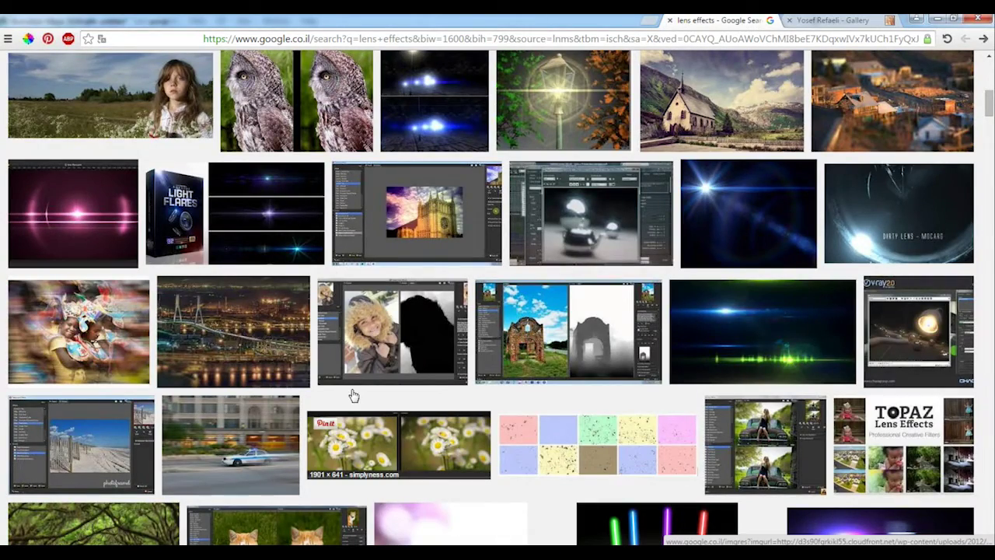
pyautogui.scroll(5, 352, 392)
pyautogui.scroll(1, 144, 373)
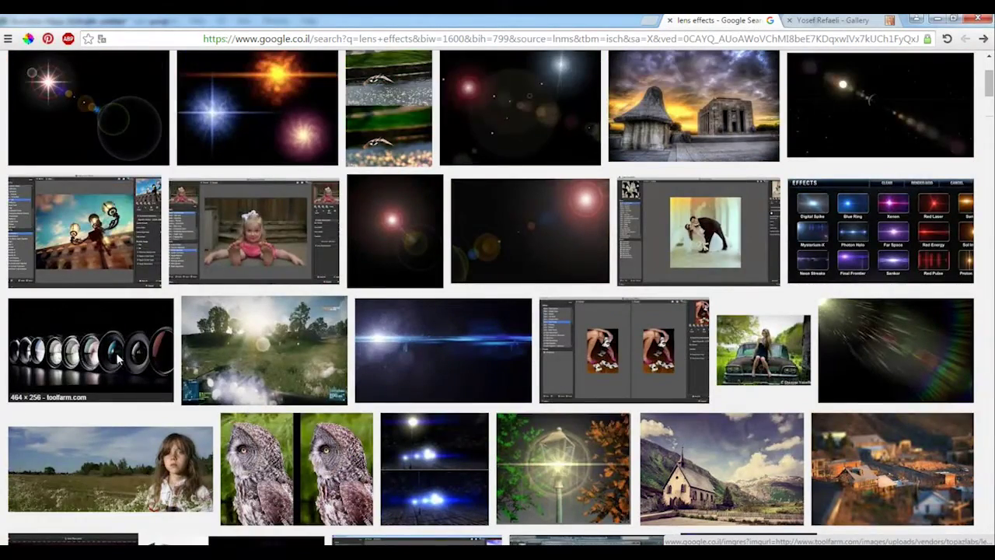
# Step: Preview the row of camera lenses, its related lens close-up, and the "Dirty Lens effect like BF3" image
pyautogui.click(124, 367)
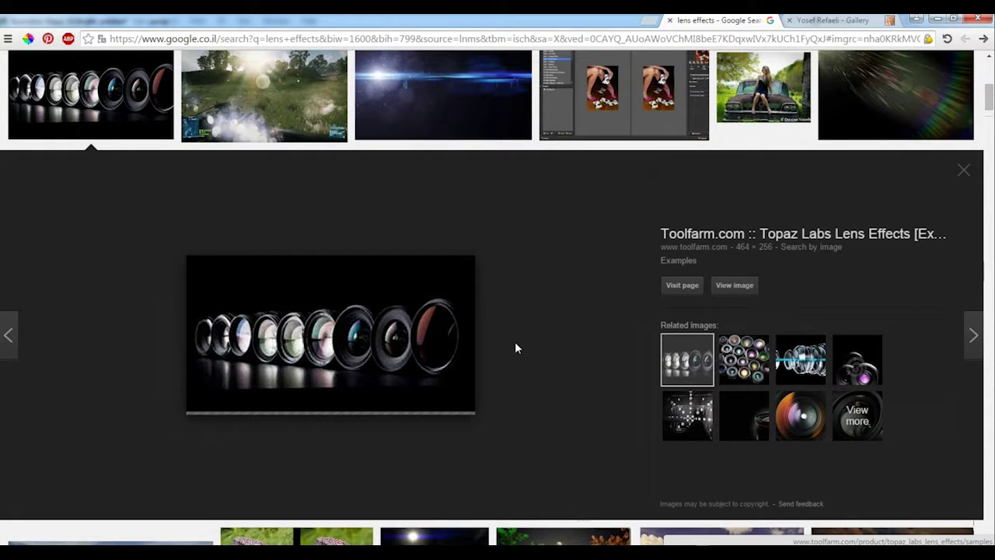
pyautogui.click(812, 432)
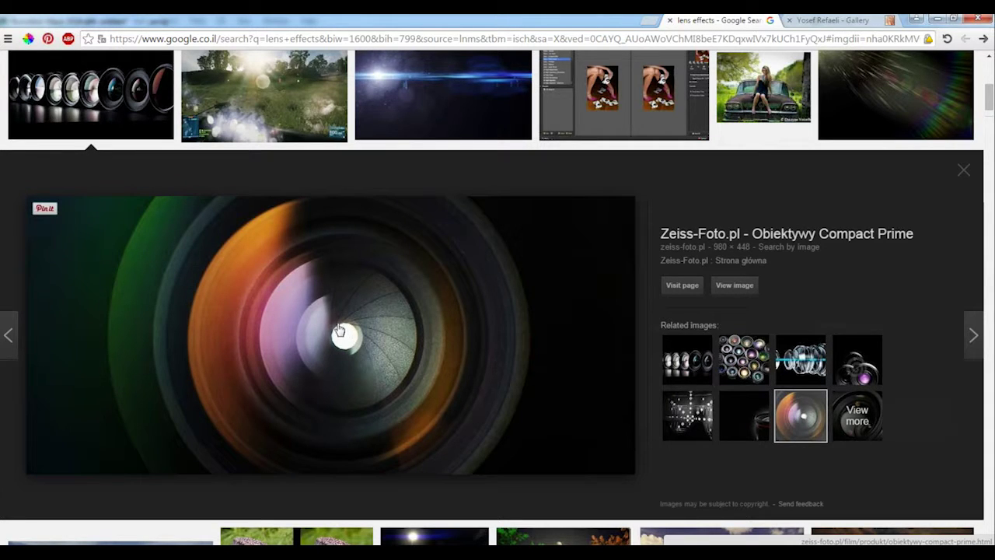
pyautogui.scroll(2, 274, 236)
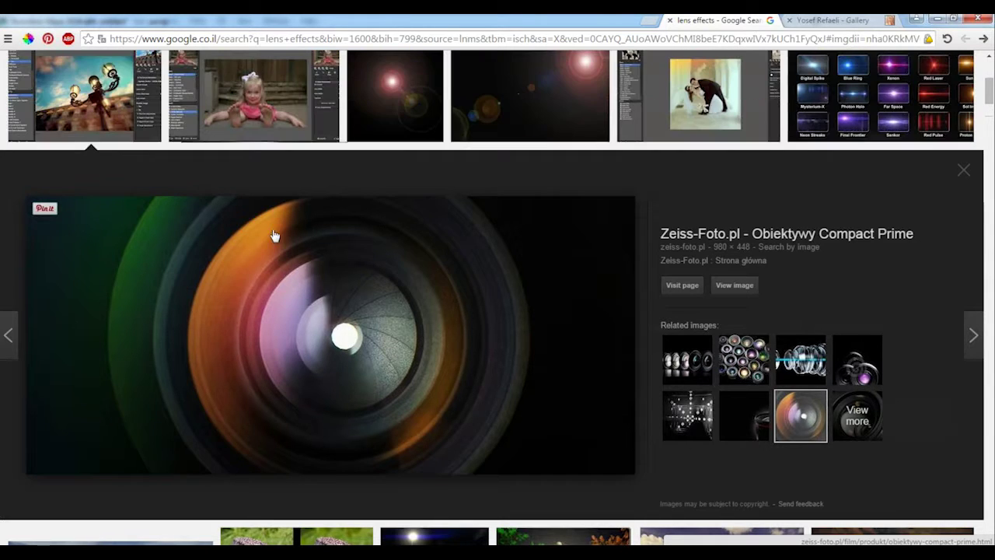
pyautogui.click(275, 233)
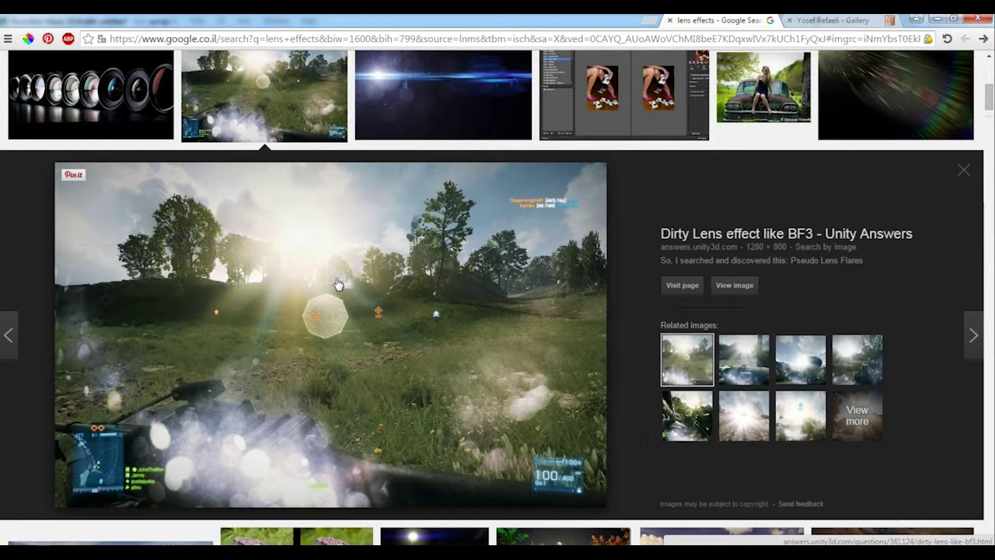
pyautogui.scroll(5, 447, 307)
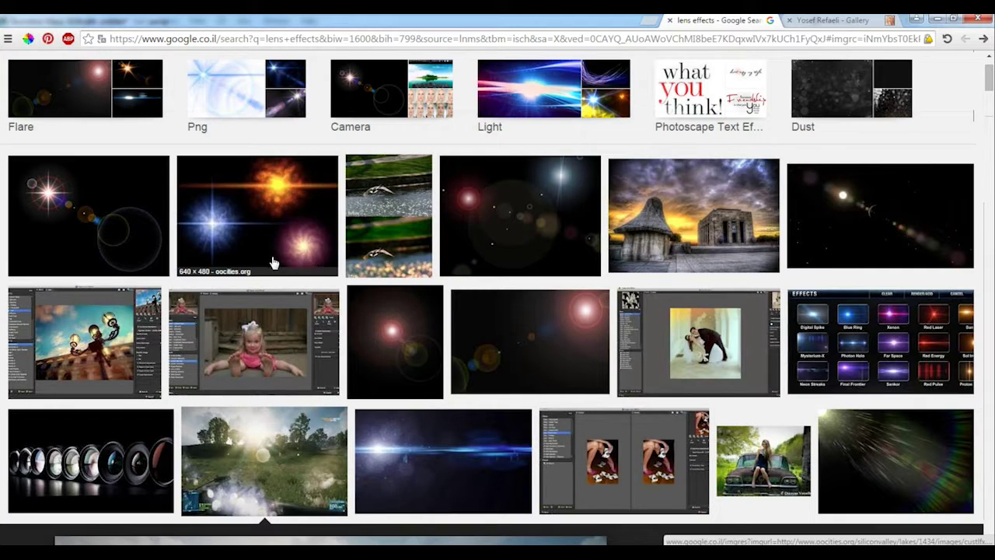
pyautogui.scroll(1, 67, 178)
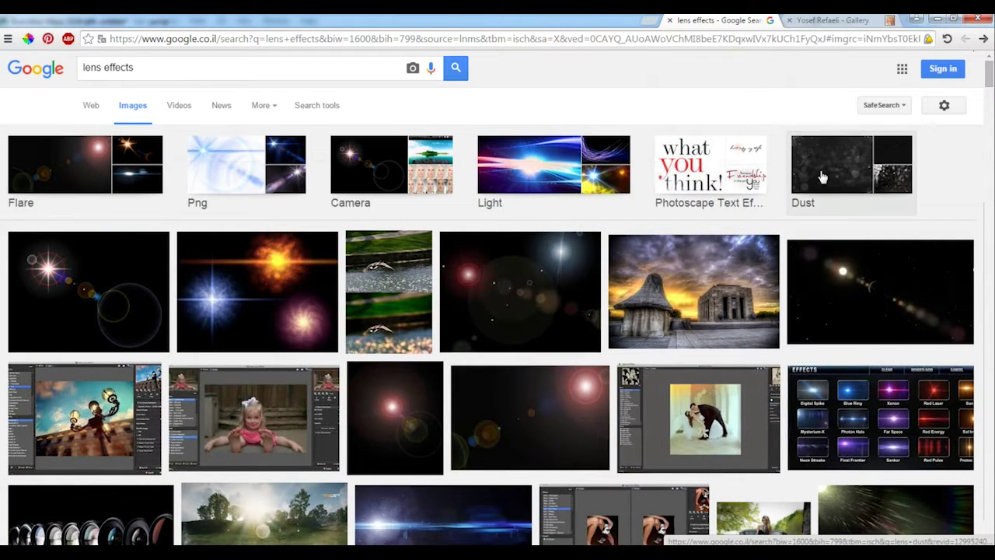
# Step: Search Google Images for "bokeh effects" and browse the results
pyautogui.click(94, 68)
pyautogui.moveTo(101, 68); pyautogui.dragTo(56, 72)
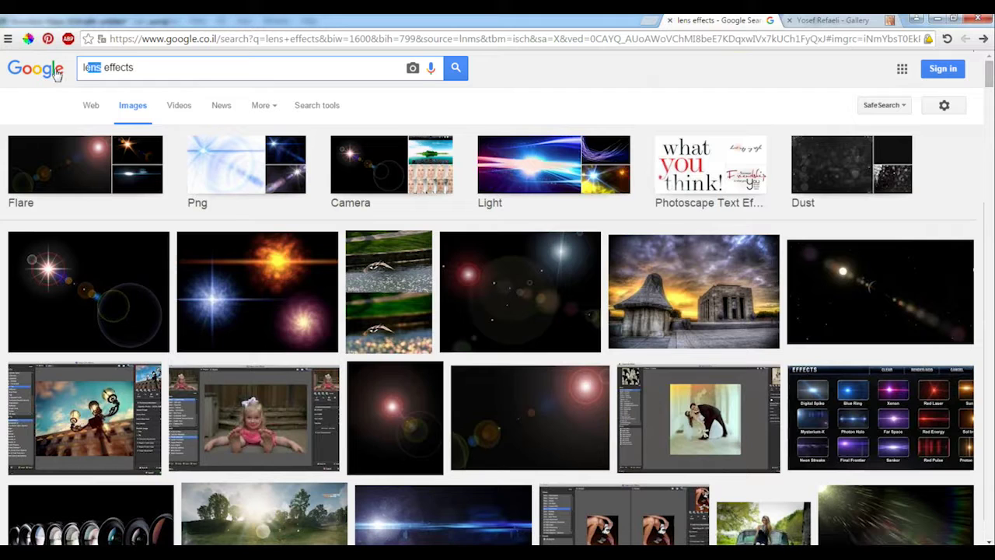
pyautogui.write('bo')
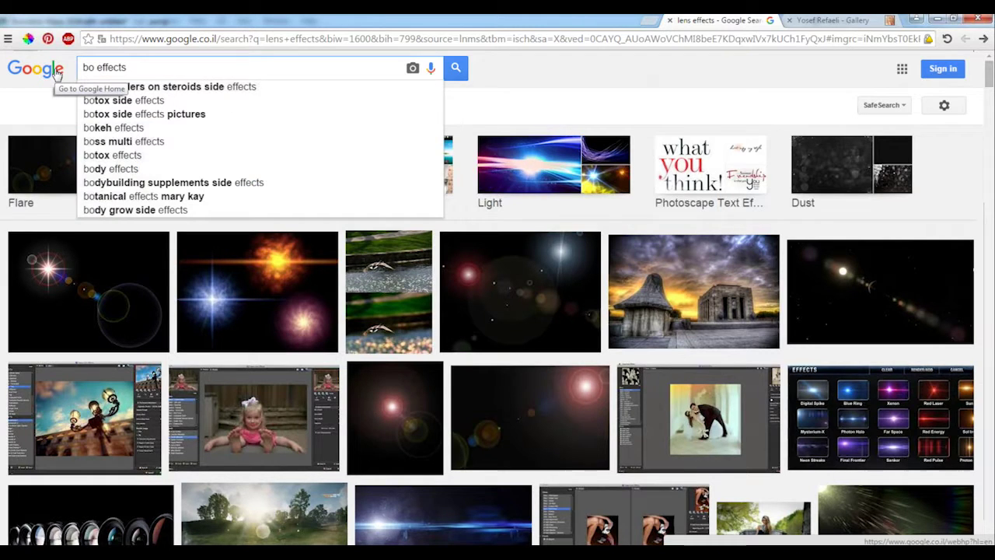
pyautogui.press('Down')
pyautogui.press('Down')
pyautogui.press('Down')
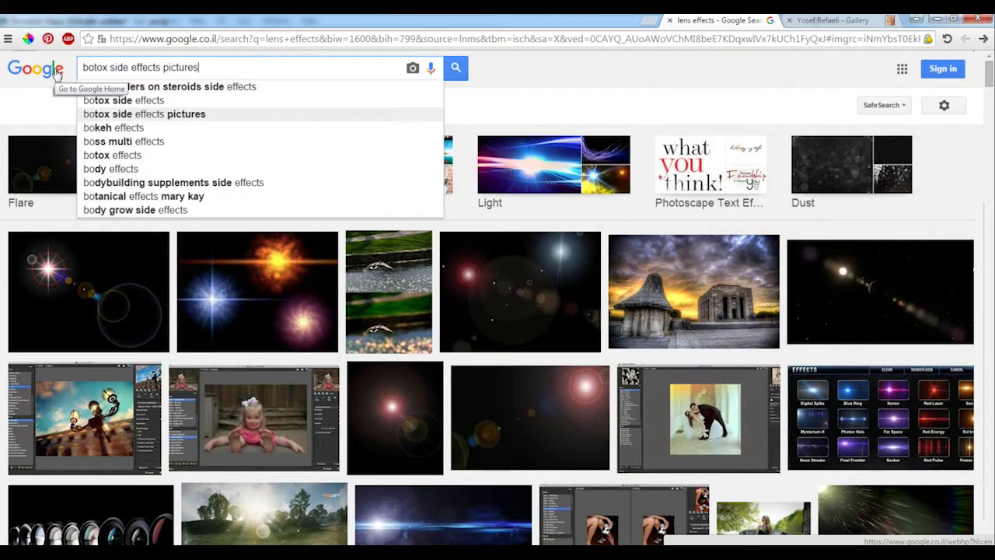
pyautogui.press('Down')
pyautogui.press('Return')
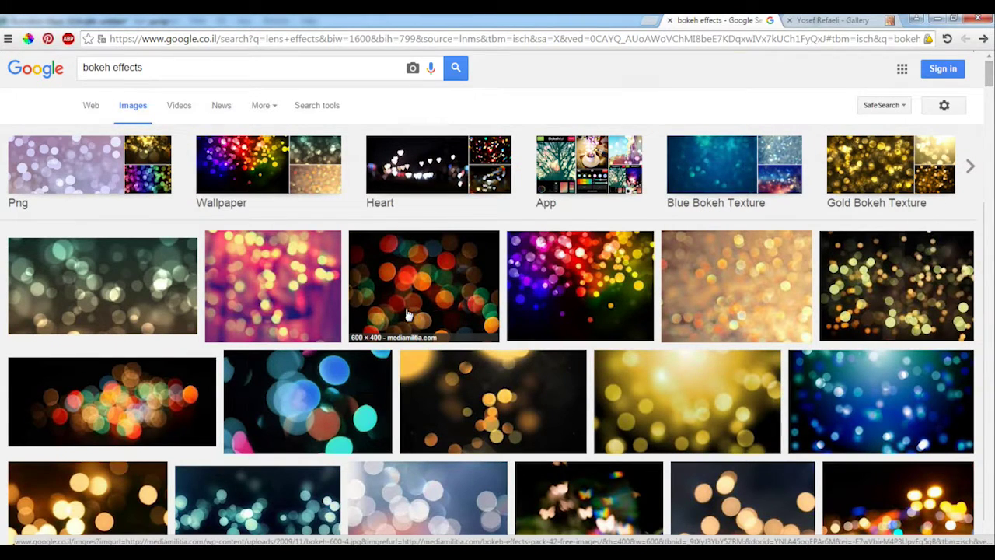
pyautogui.scroll(-3, 733, 381)
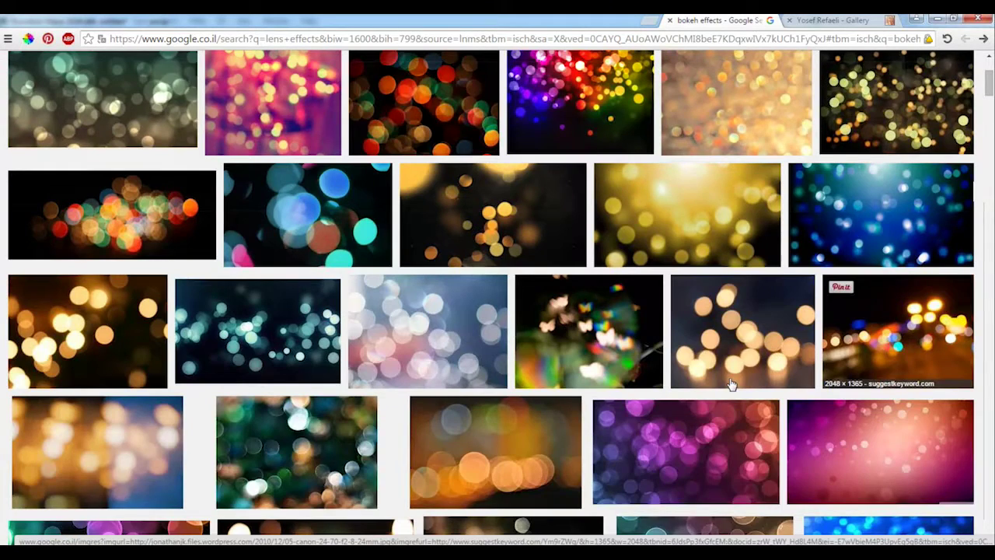
pyautogui.scroll(-3, 735, 382)
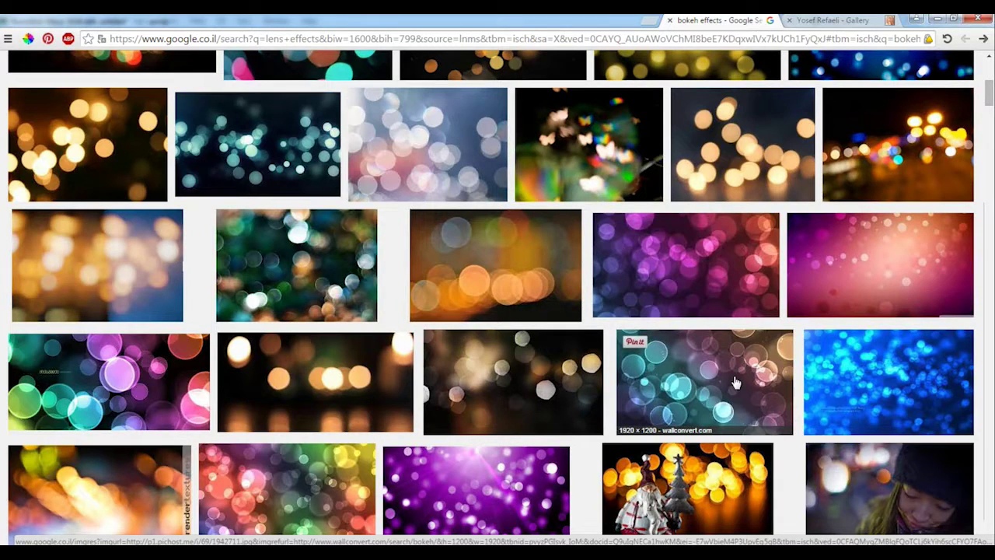
# Step: Switch to Maya, toggle the persp camera's Depth of field on and off, and return to the browser
pyautogui.click(522, 552)
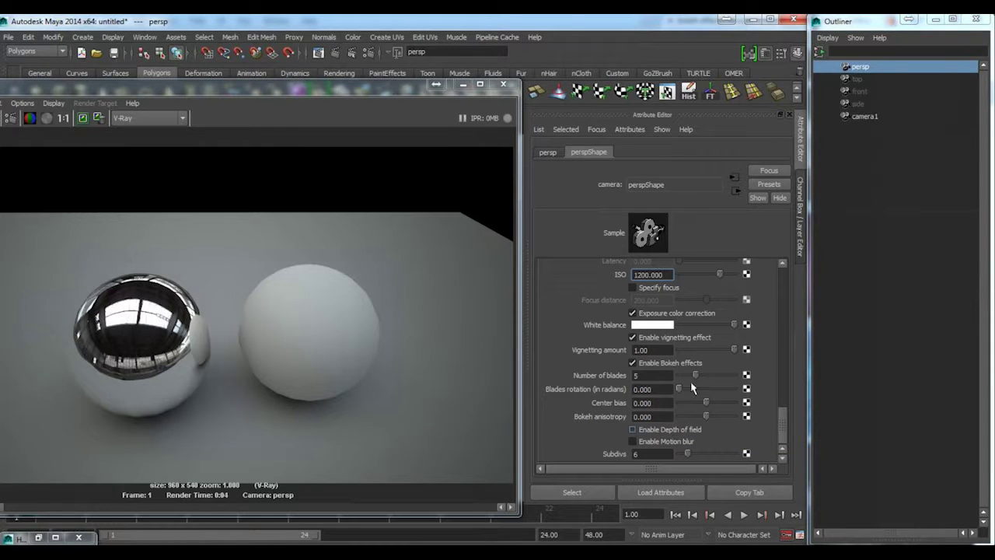
pyautogui.press('space')
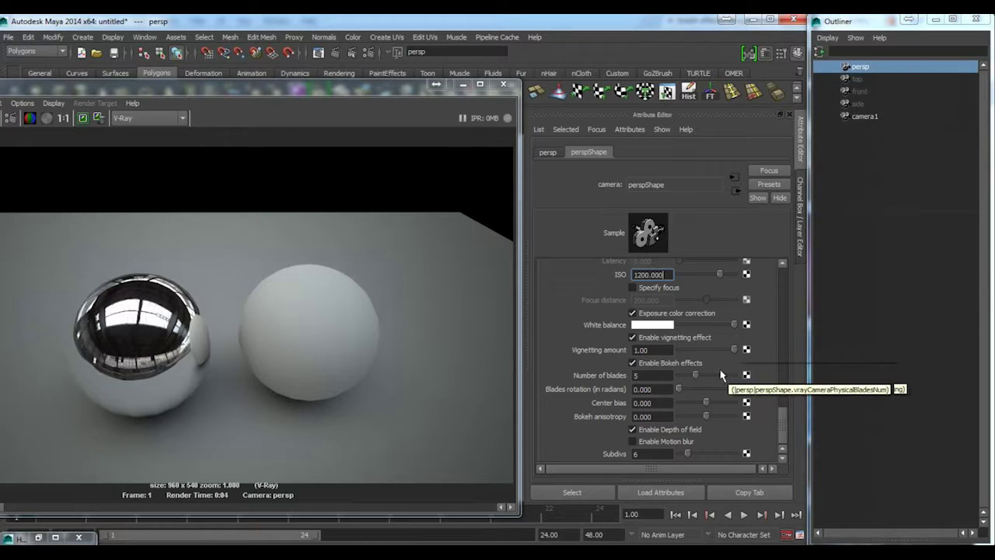
pyautogui.click(665, 435)
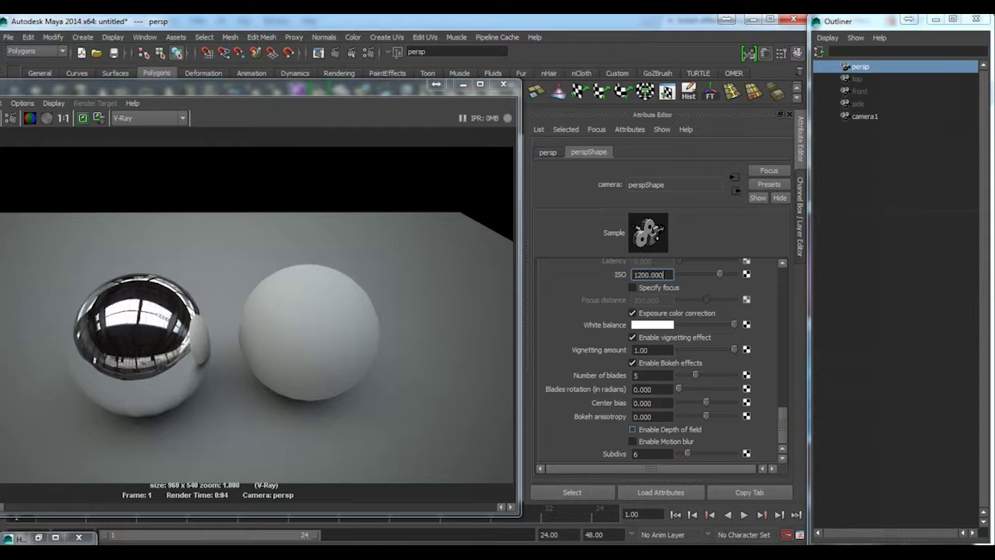
pyautogui.moveTo(395, 87); pyautogui.dragTo(465, 81)
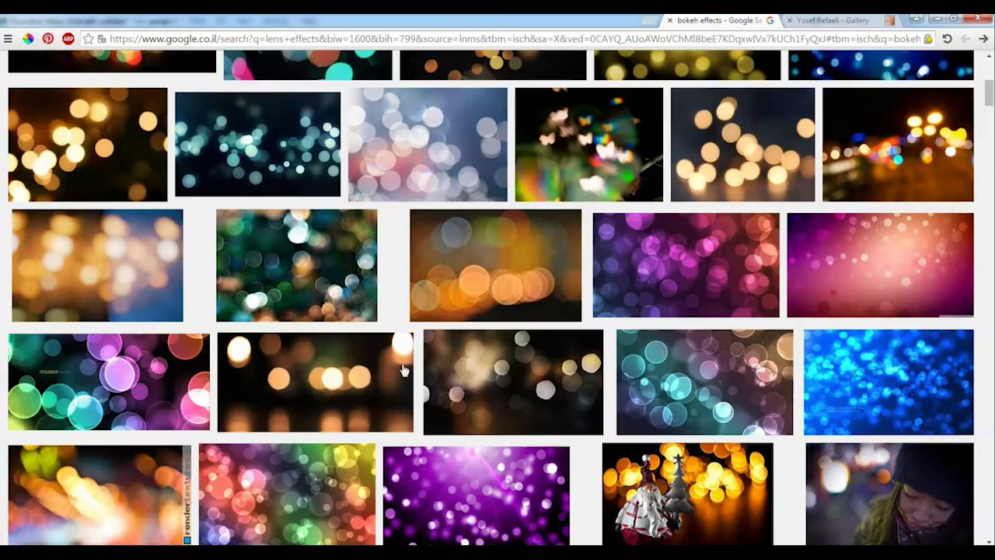
# Step: Narrow the bokeh image search to the Heart category and preview the heart_bulbs.jpg image
pyautogui.scroll(5, 429, 294)
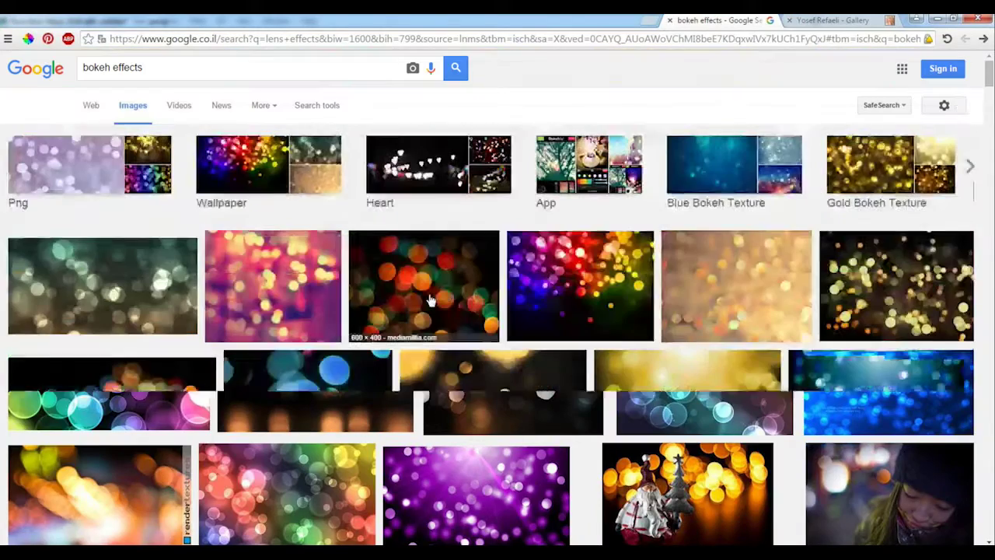
pyautogui.click(432, 183)
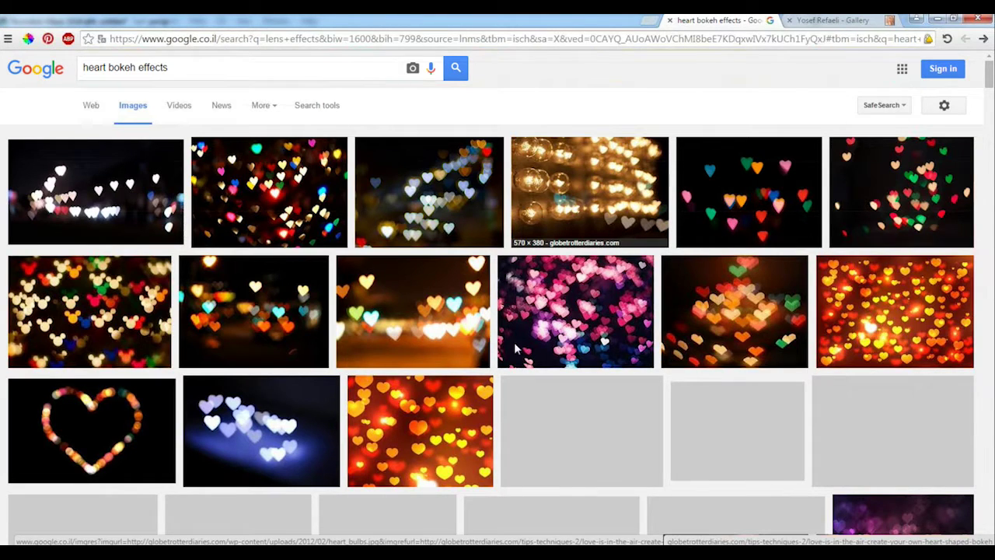
pyautogui.click(539, 211)
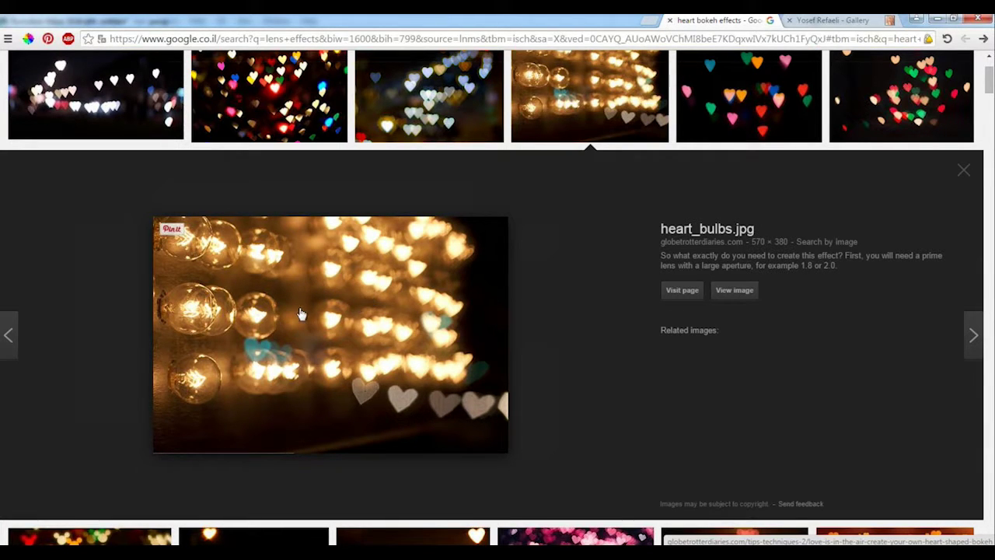
pyautogui.scroll(-1, 375, 345)
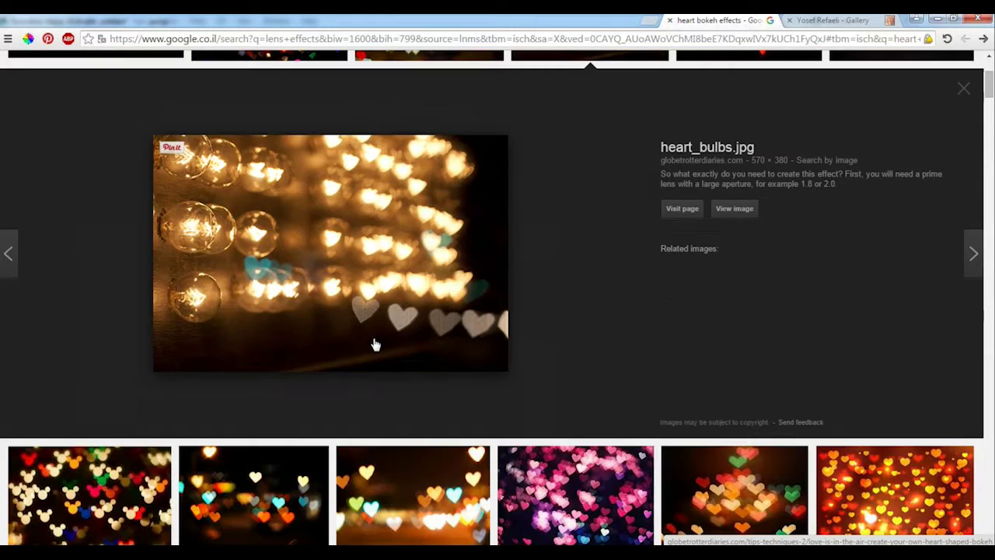
pyautogui.scroll(2, 375, 344)
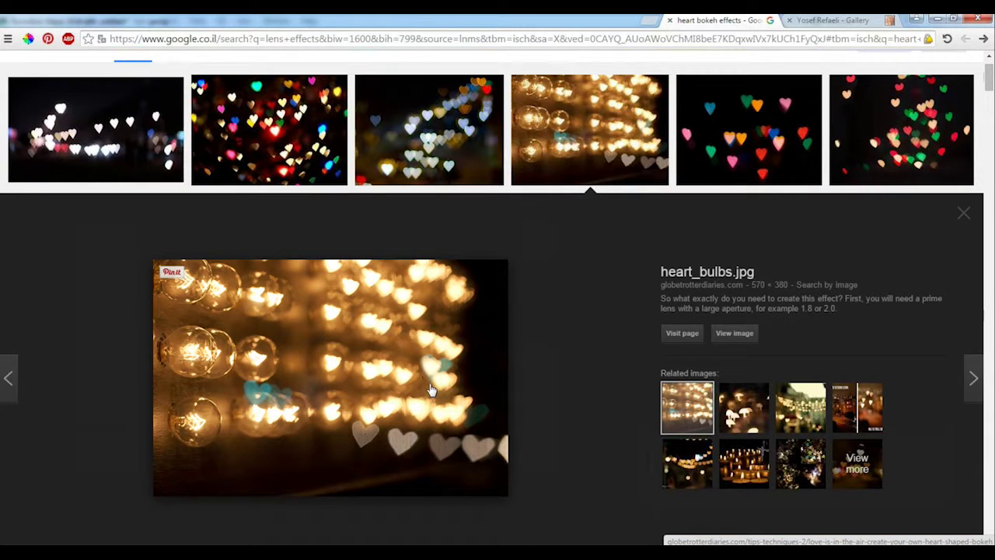
pyautogui.scroll(1, 395, 374)
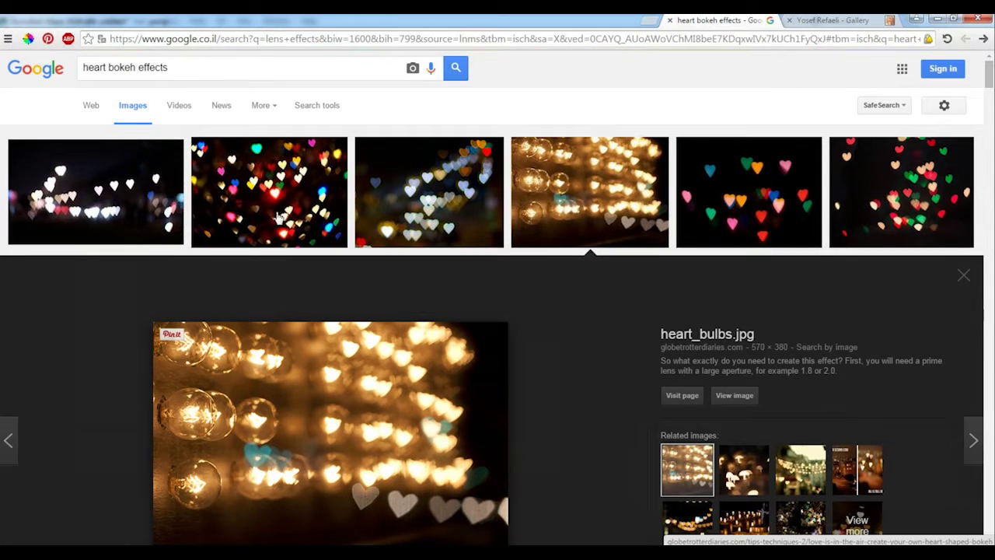
# Step: Search Google Images for "z pass"
pyautogui.moveTo(86, 64); pyautogui.dragTo(55, 70)
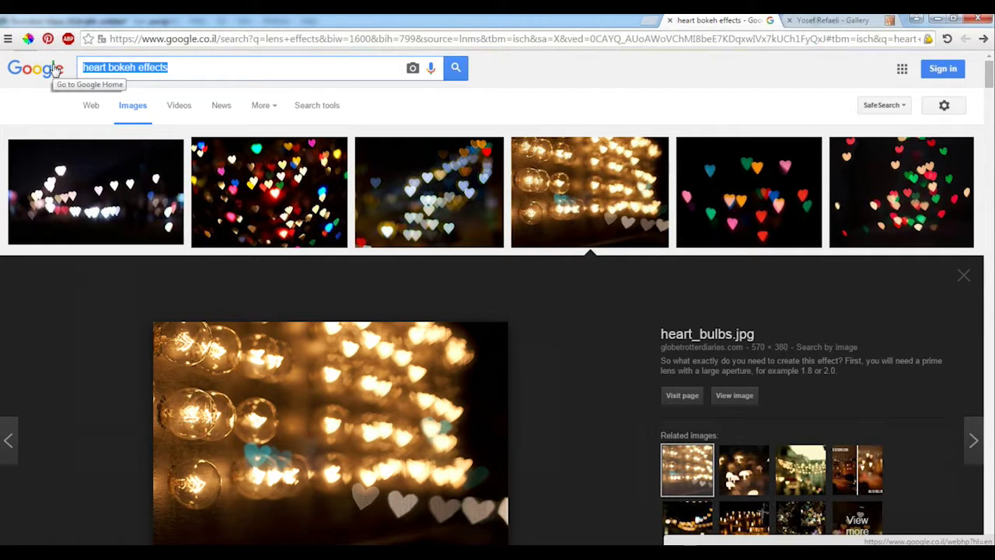
pyautogui.write('z pass')
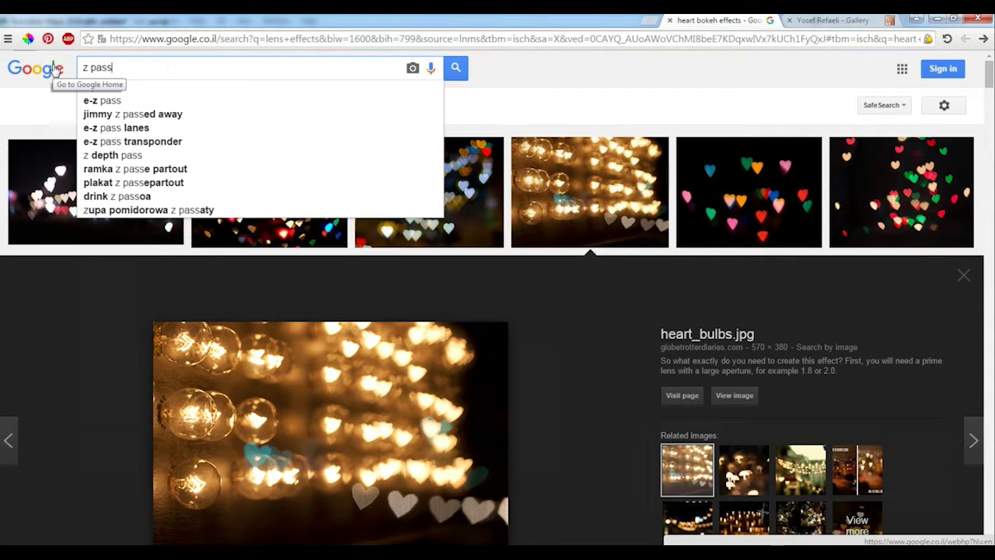
pyautogui.press('Return')
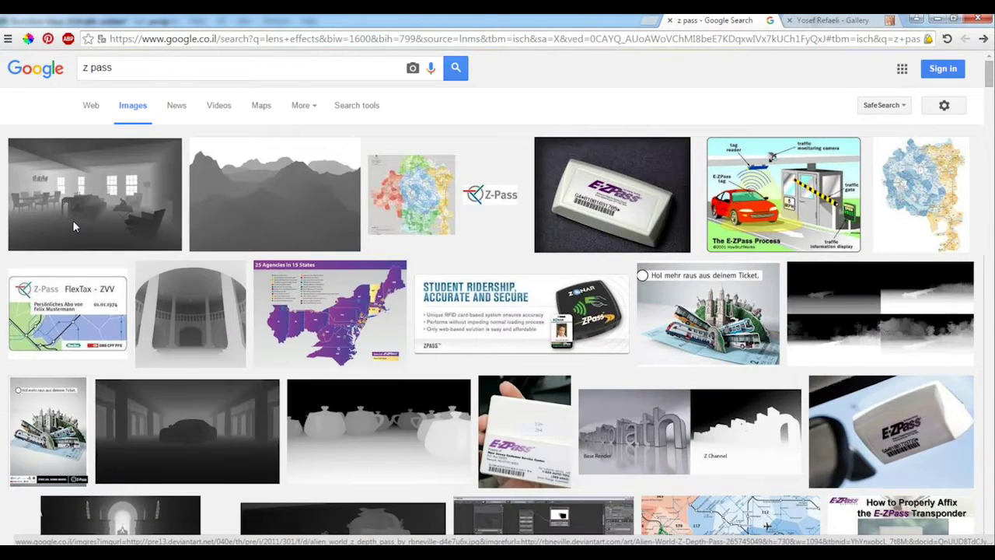
# Step: Preview the "Depth Pass Issues" interior and its related robot, dark hall and bottle-on-table depth pass images
pyautogui.click(73, 220)
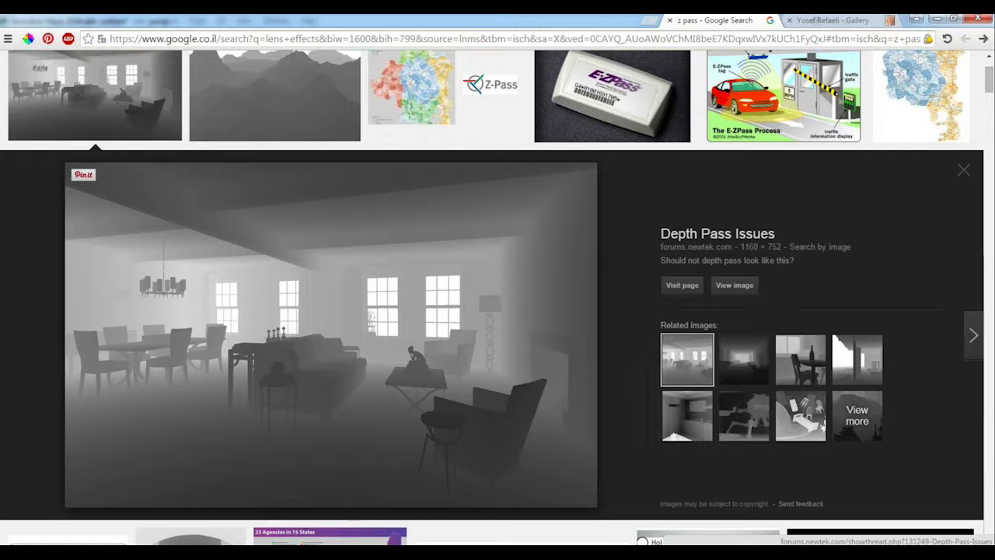
pyautogui.click(745, 413)
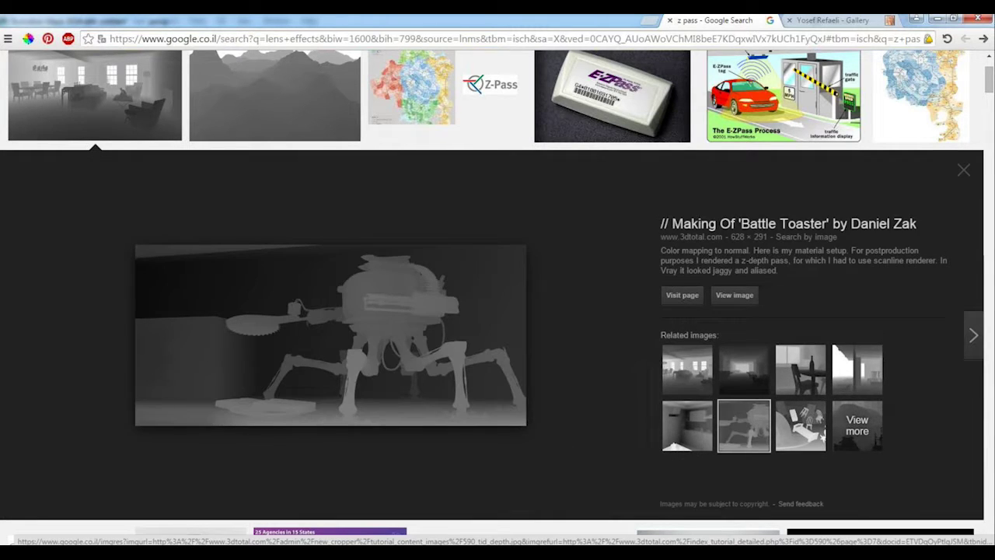
pyautogui.click(749, 383)
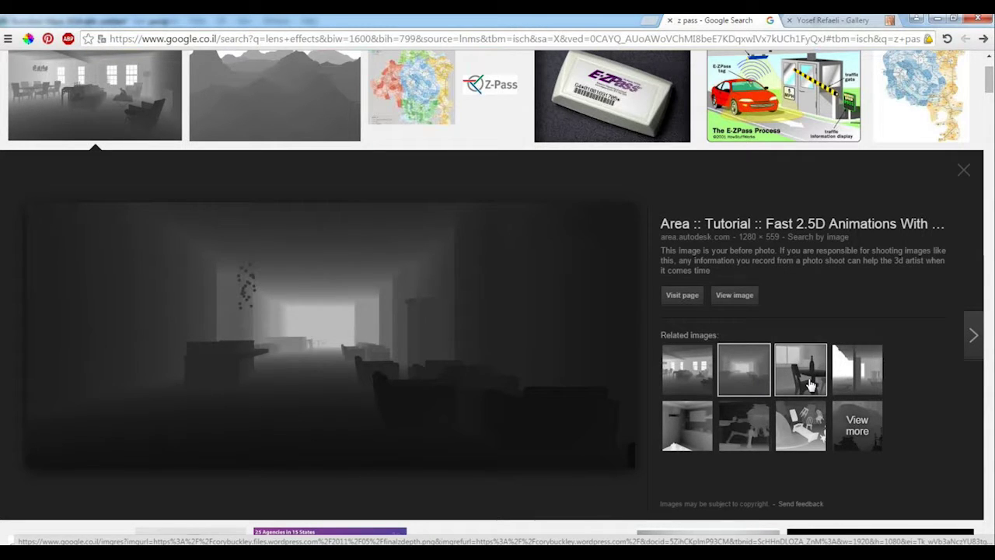
pyautogui.click(810, 384)
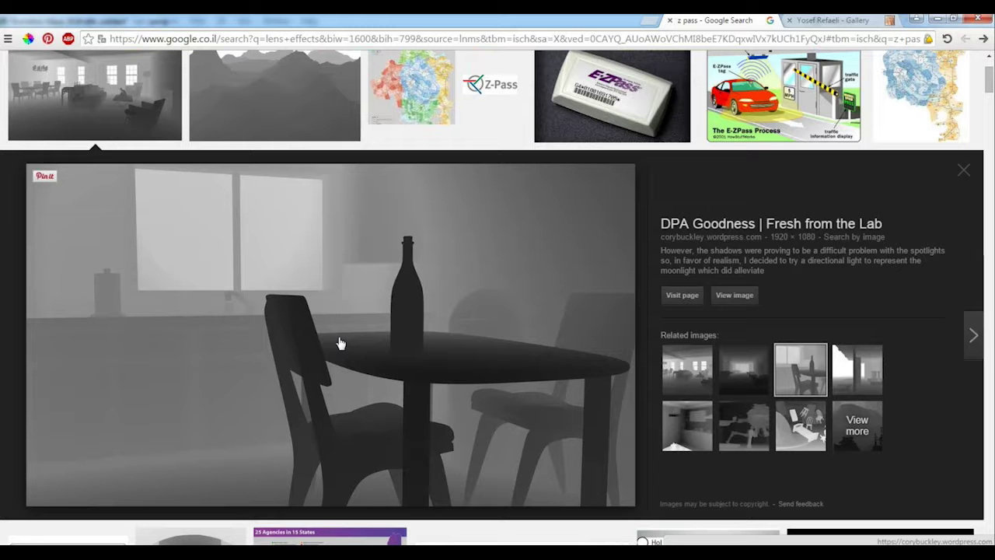
pyautogui.scroll(2, 355, 293)
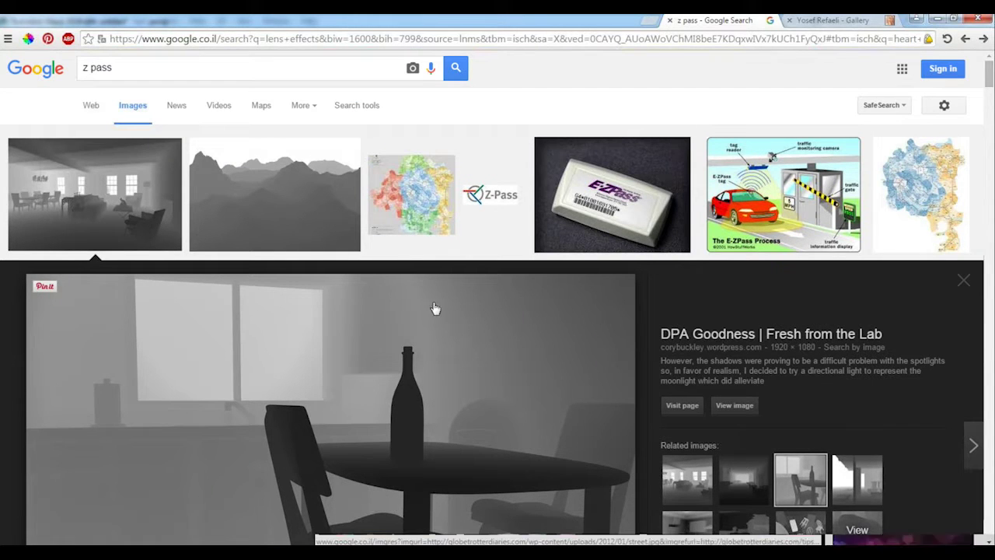
# Step: Return from the z pass results to the bokeh effects search and search Google Images for "ao pass"
pyautogui.hotkey('alt', 'Left')
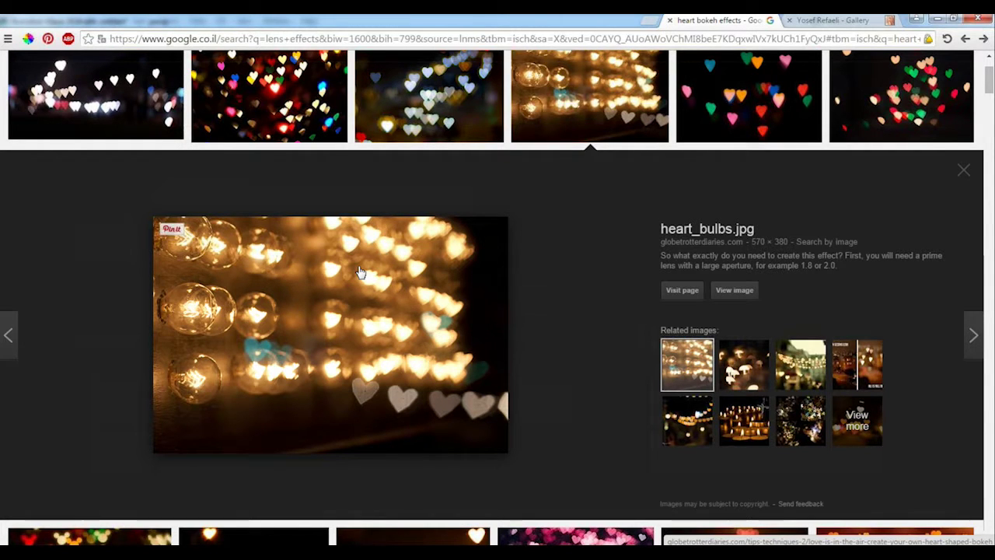
pyautogui.scroll(2, 360, 271)
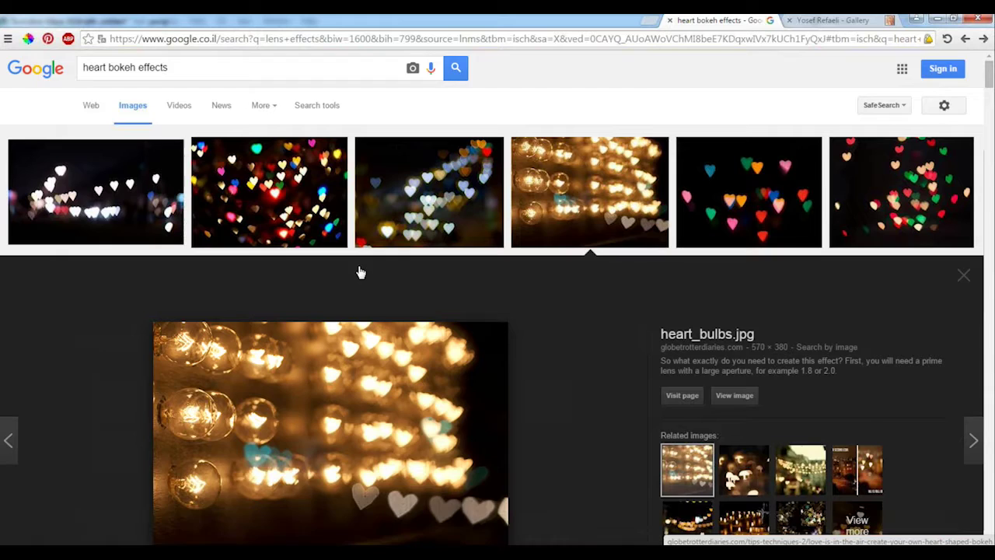
pyautogui.scroll(-1, 358, 271)
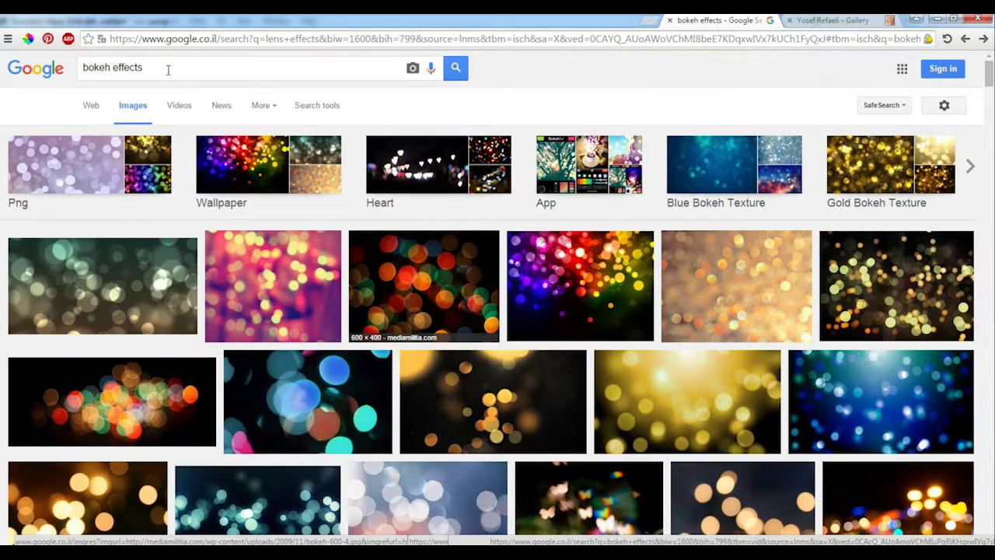
pyautogui.doubleClick(93, 68)
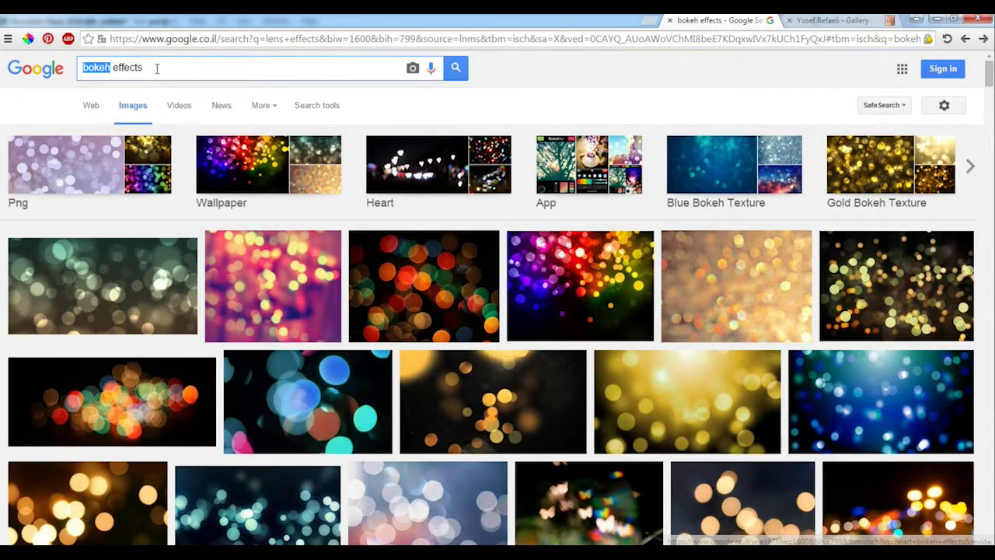
pyautogui.hotkey('ctrl', 'a')
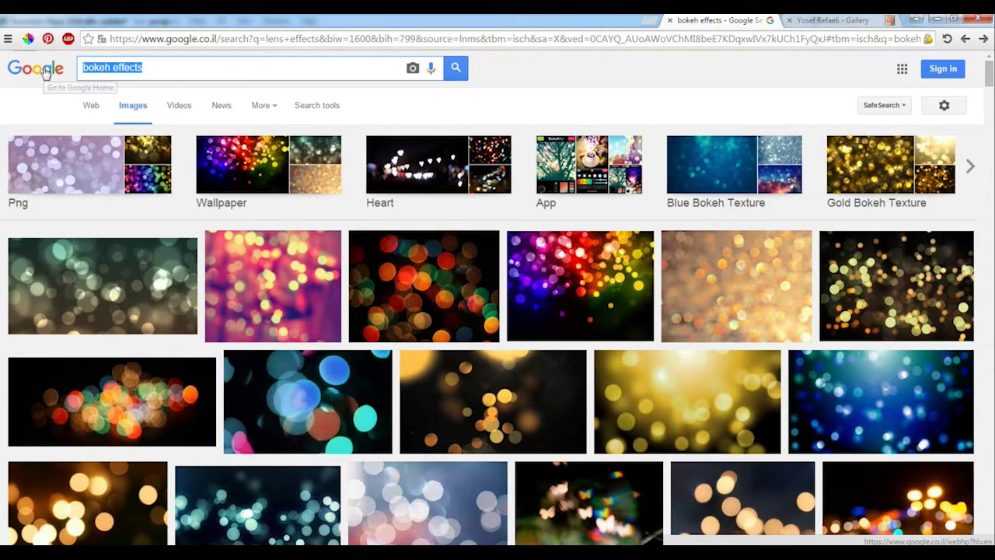
pyautogui.write('ao pass')
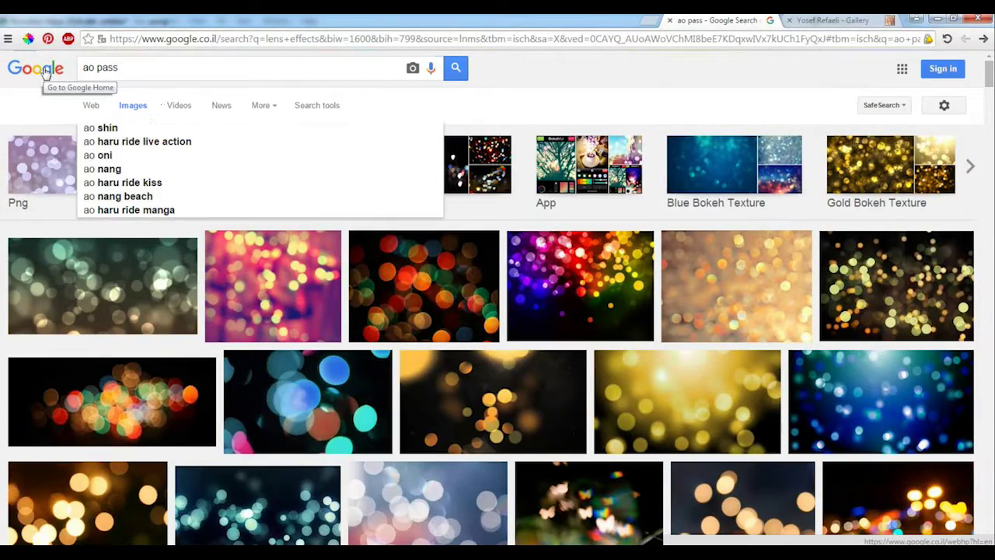
pyautogui.press('Return')
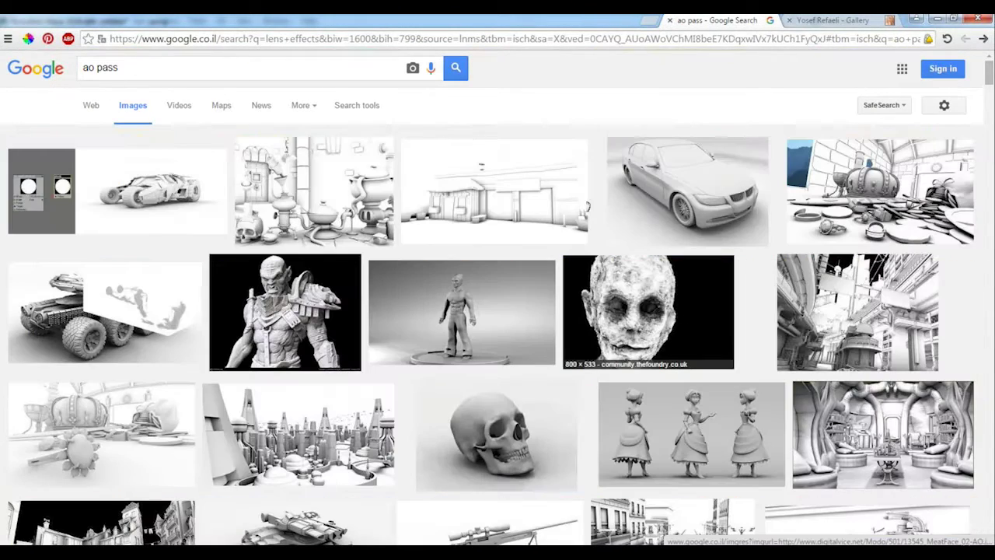
# Step: Preview the AO pass of the wooden storefront and the one of the crown with coins and rings
pyautogui.click(479, 194)
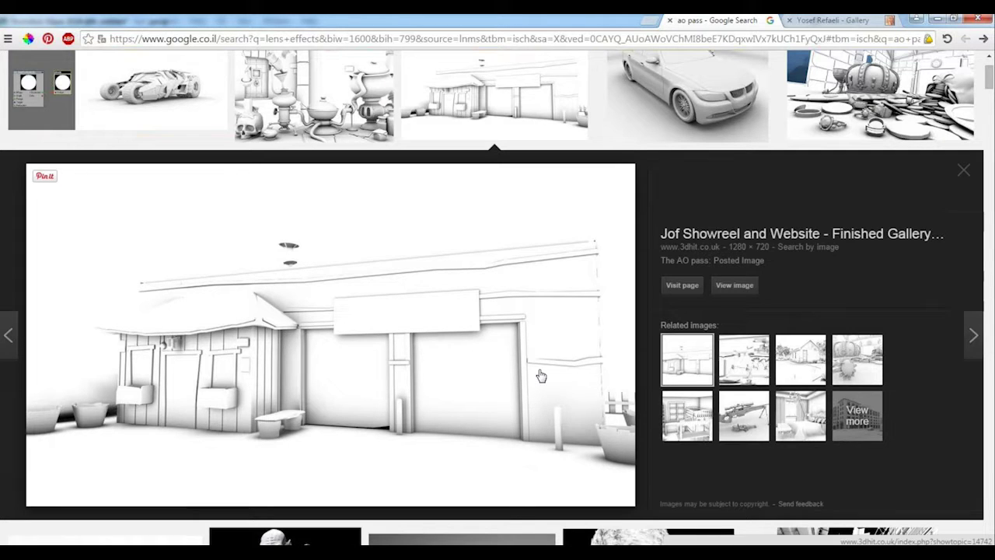
pyautogui.scroll(3, 542, 374)
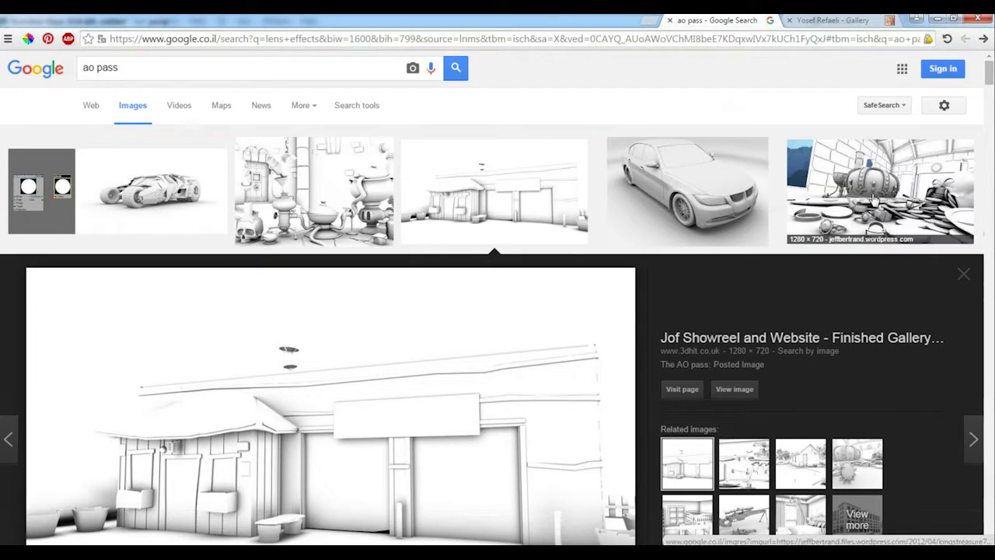
pyautogui.click(863, 191)
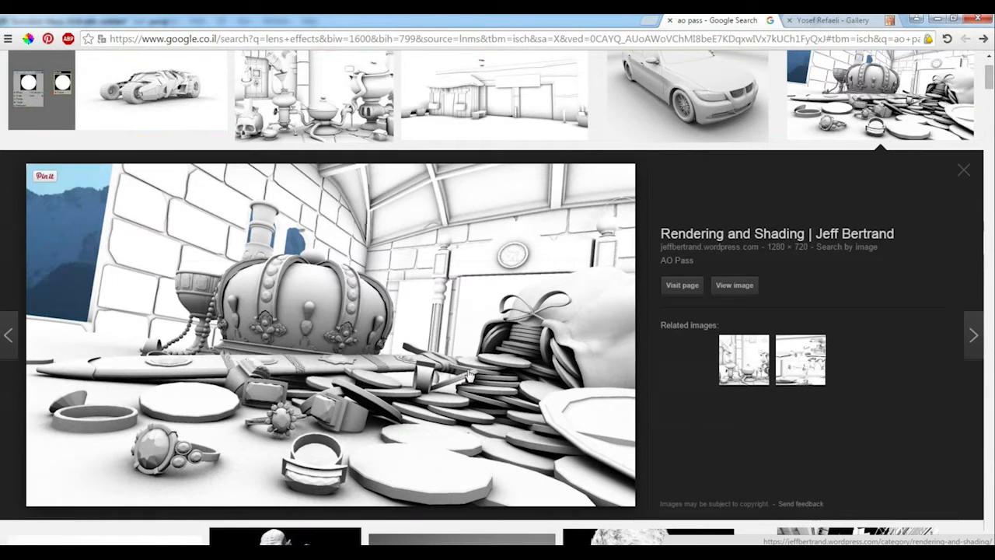
pyautogui.scroll(-2, 464, 373)
pyautogui.scroll(2, 469, 356)
pyautogui.scroll(2, 670, 244)
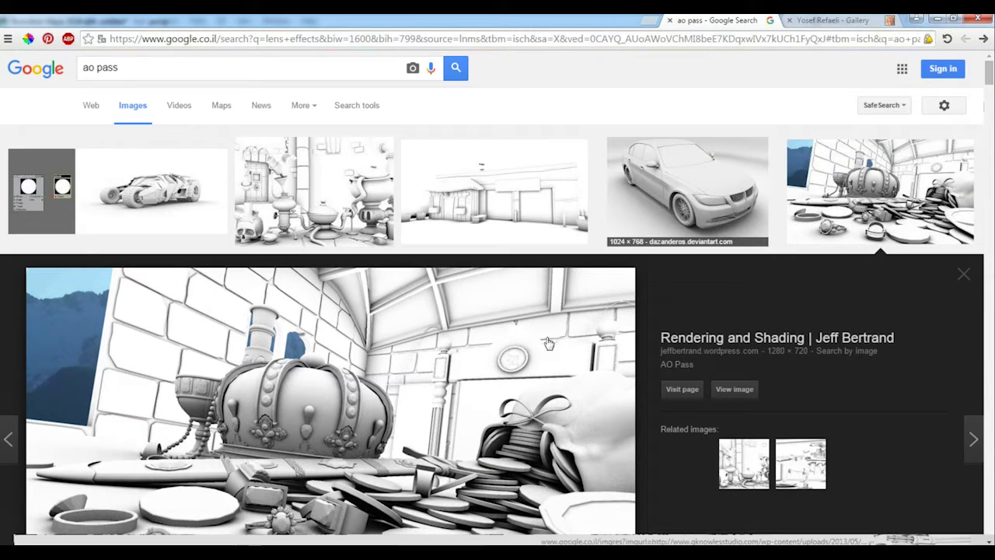
# Step: Open the 3dtotal AO pass image further down the results and return to the wooden storefront preview
pyautogui.scroll(-5, 548, 343)
pyautogui.scroll(-2, 887, 439)
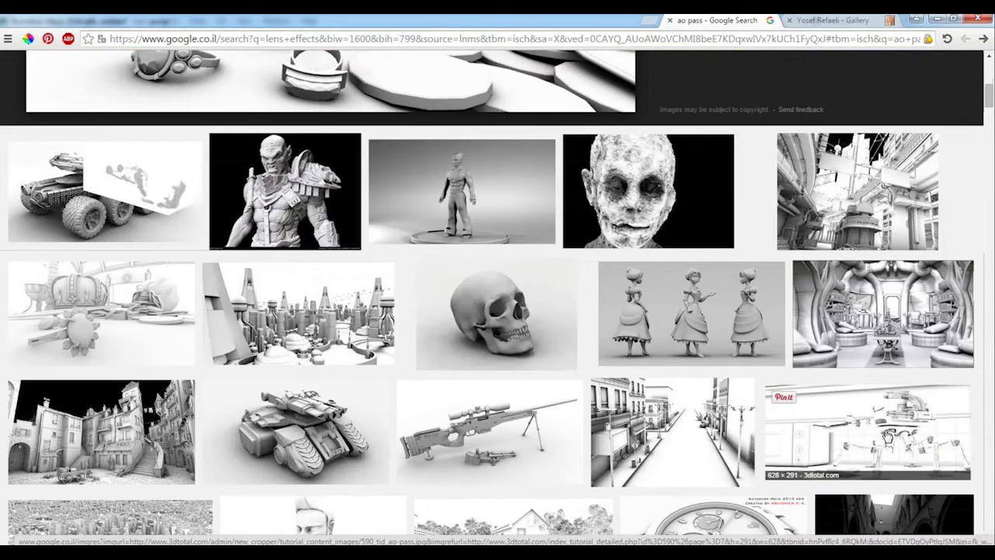
pyautogui.click(887, 439)
pyautogui.scroll(4, 613, 268)
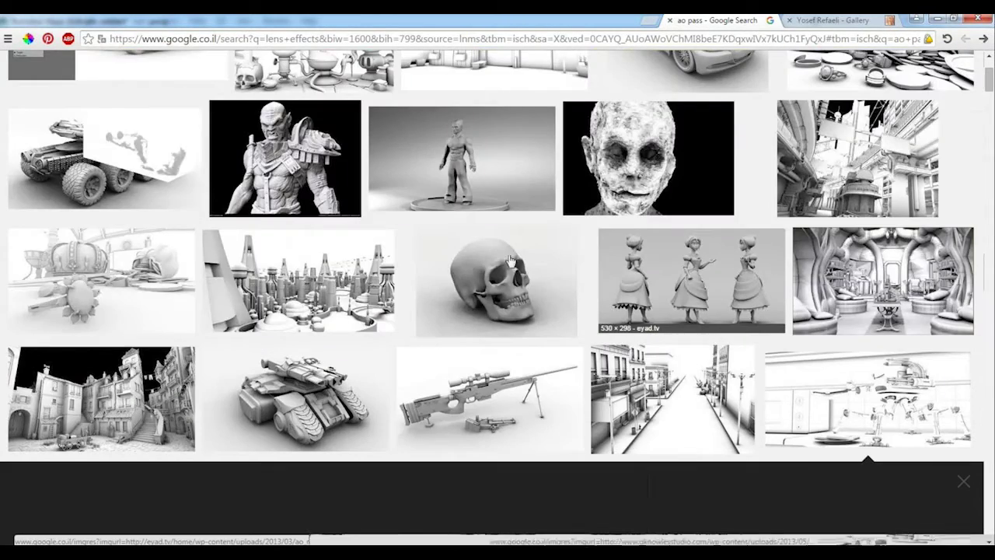
pyautogui.click(494, 70)
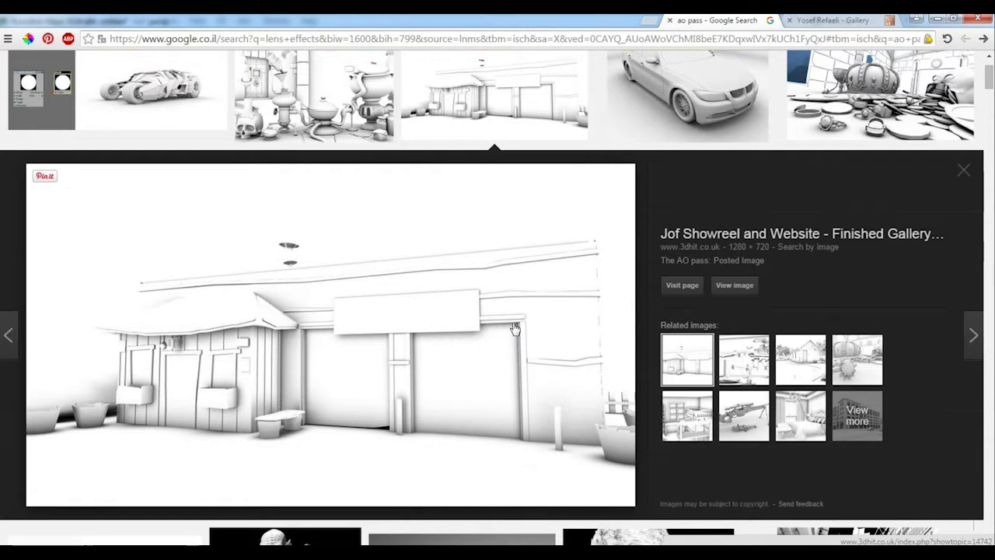
pyautogui.scroll(2, 448, 258)
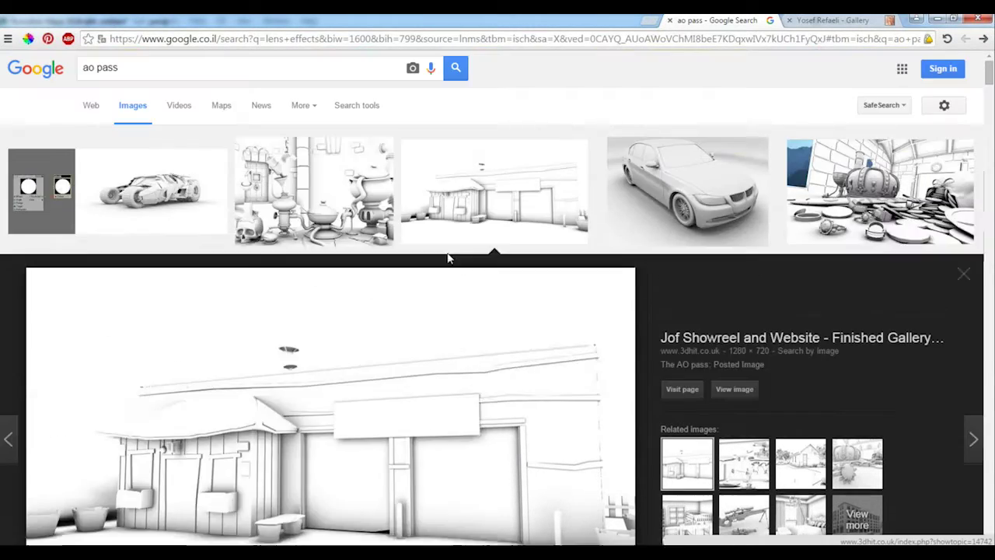
# Step: Preview the "Alchemist Pictures" AO pass and the "Rolex Daytona AO Pass" watch image
pyautogui.click(356, 215)
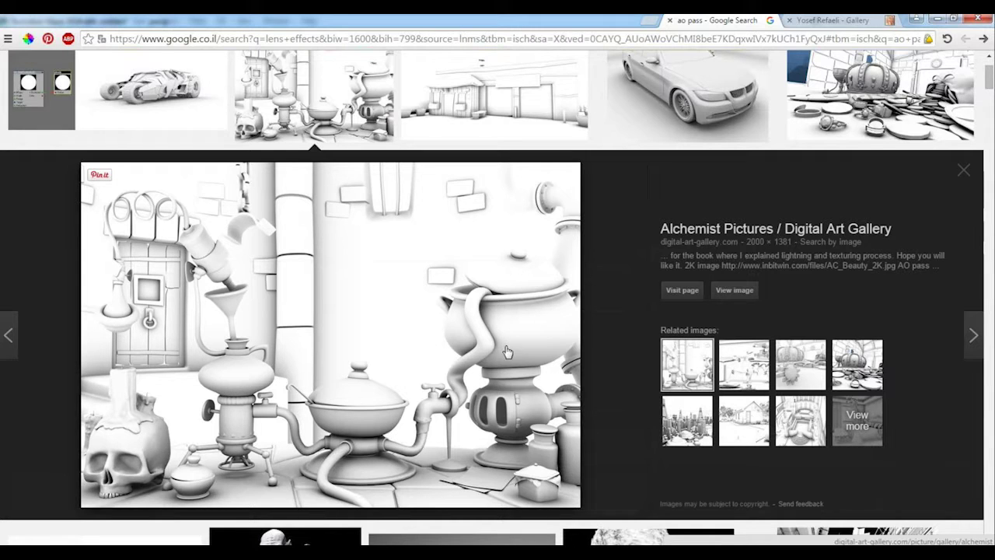
pyautogui.scroll(-5, 506, 352)
pyautogui.scroll(-3, 522, 366)
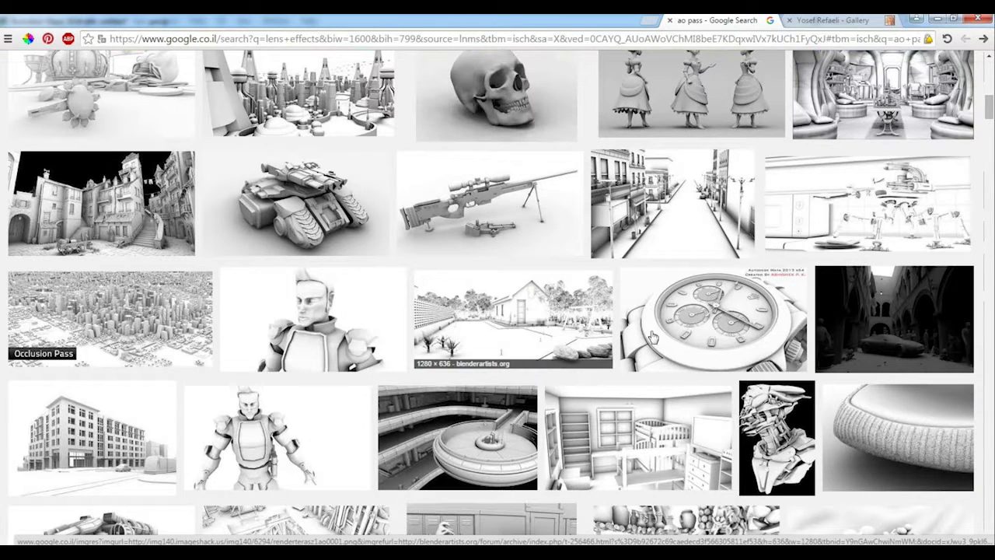
pyautogui.click(684, 318)
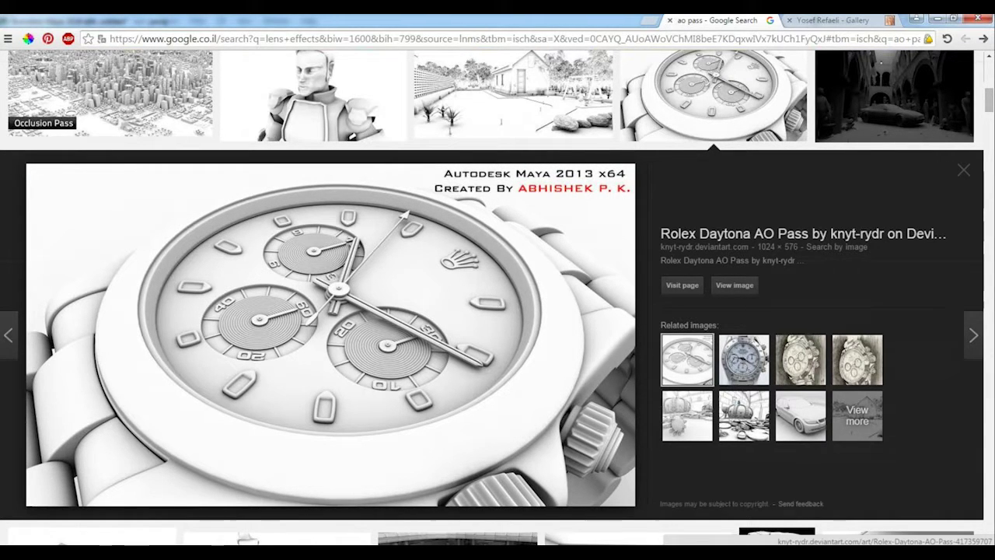
# Step: Switch to Maya, reposition the Render View to show the whole two-sphere render, and return to the browser
pyautogui.moveTo(760, 544)
pyautogui.click(826, 498)
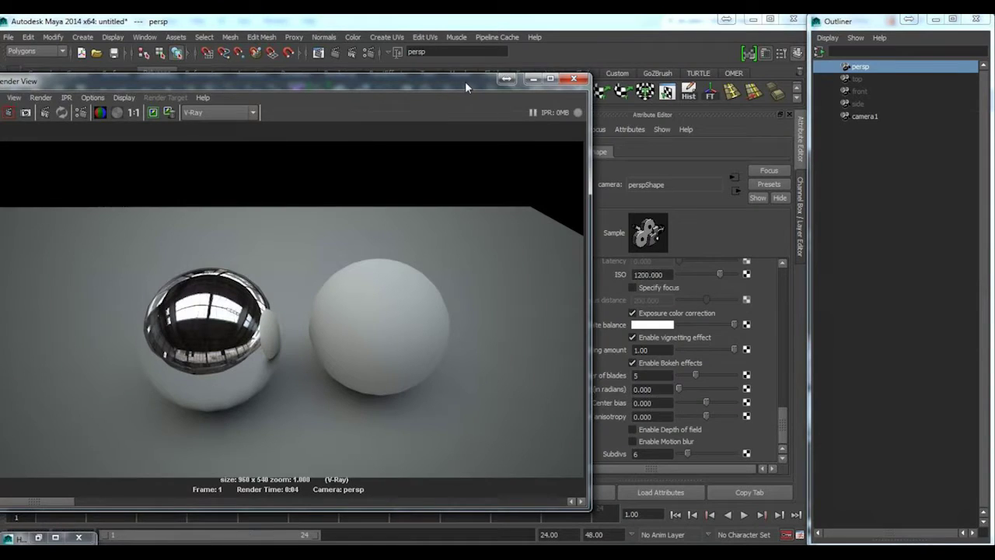
pyautogui.moveTo(464, 81); pyautogui.dragTo(593, 66)
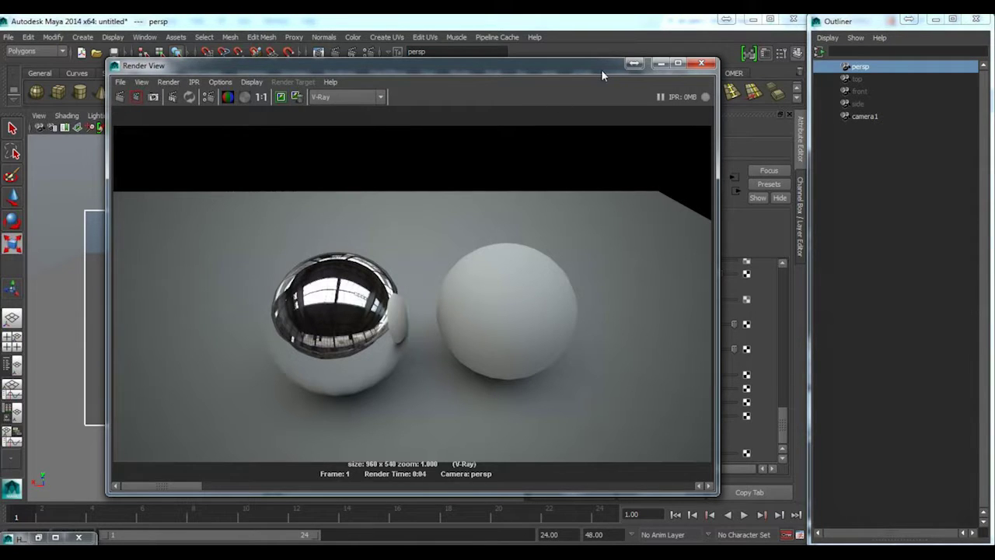
pyautogui.moveTo(601, 67); pyautogui.dragTo(554, 63)
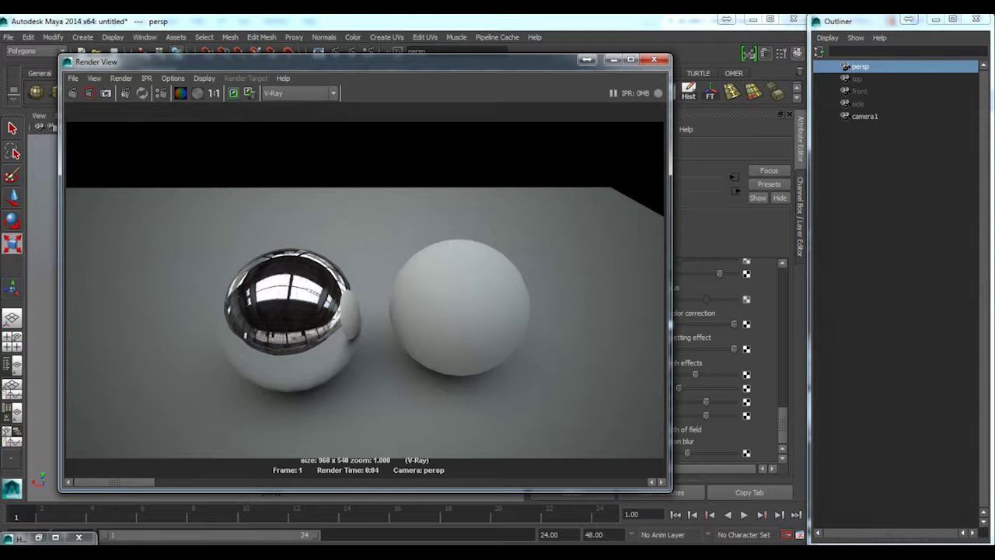
pyautogui.moveTo(360, 552)
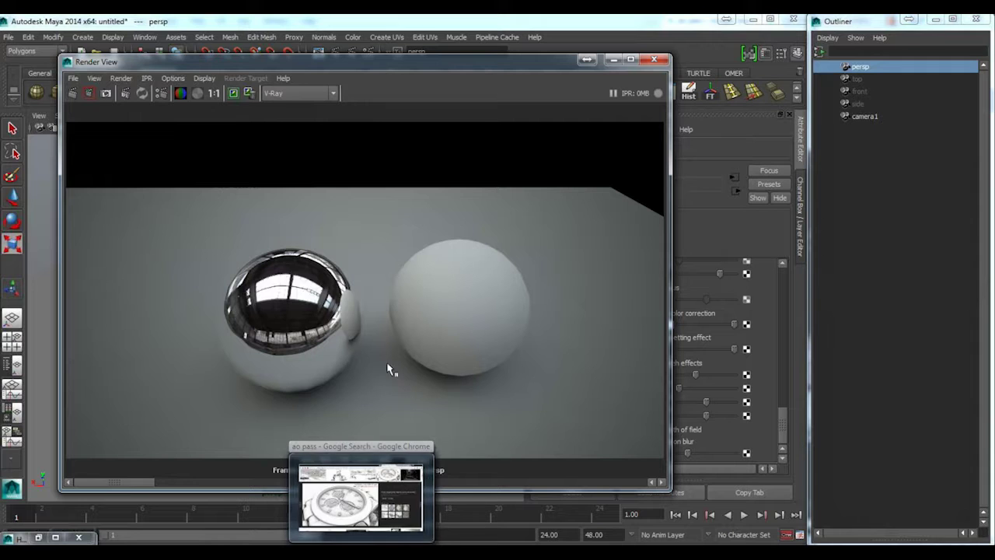
pyautogui.click(361, 552)
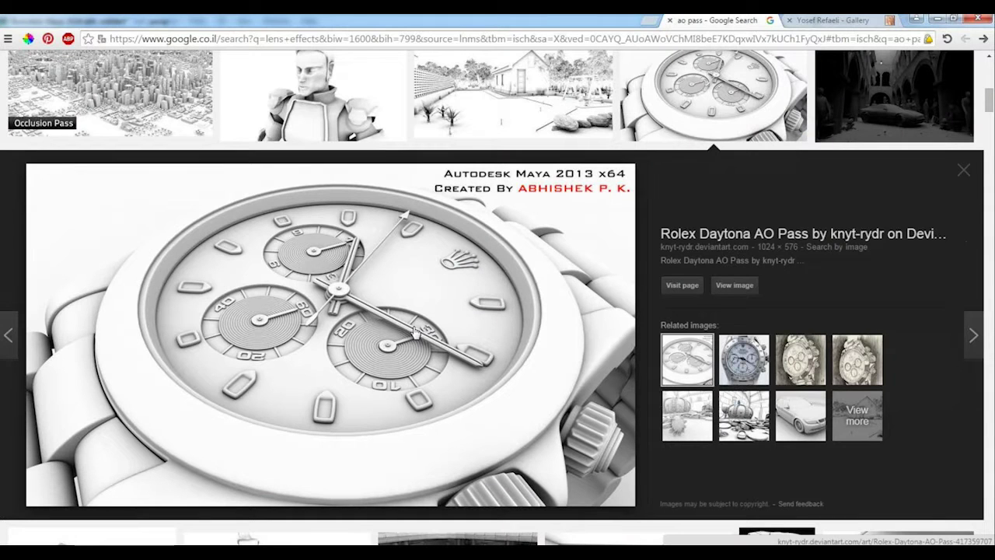
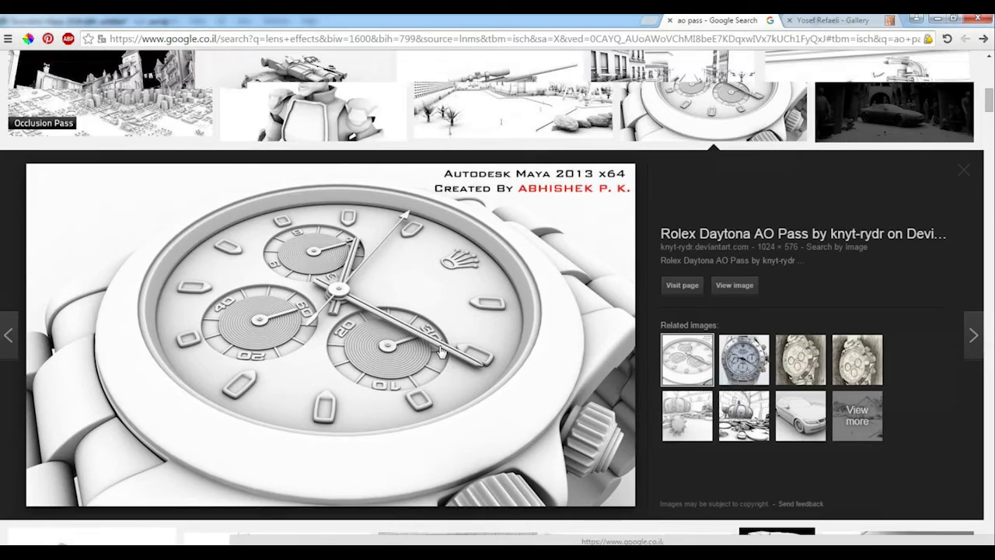
# Step: Examine the contact shading in the Rolex Daytona AO pass and compare it with the surrounding ao pass results
pyautogui.scroll(6, 440, 351)
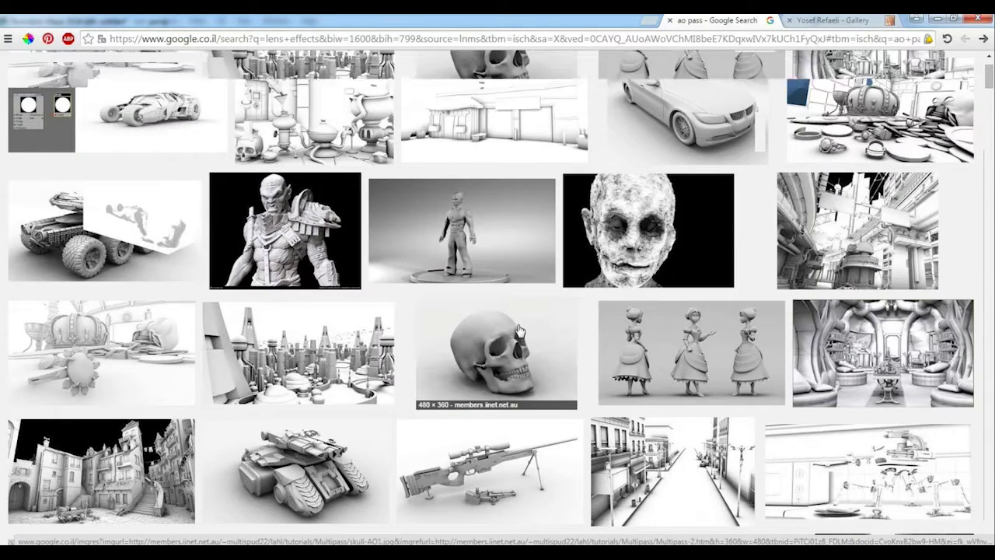
pyautogui.scroll(-4, 519, 331)
pyautogui.scroll(-3, 537, 317)
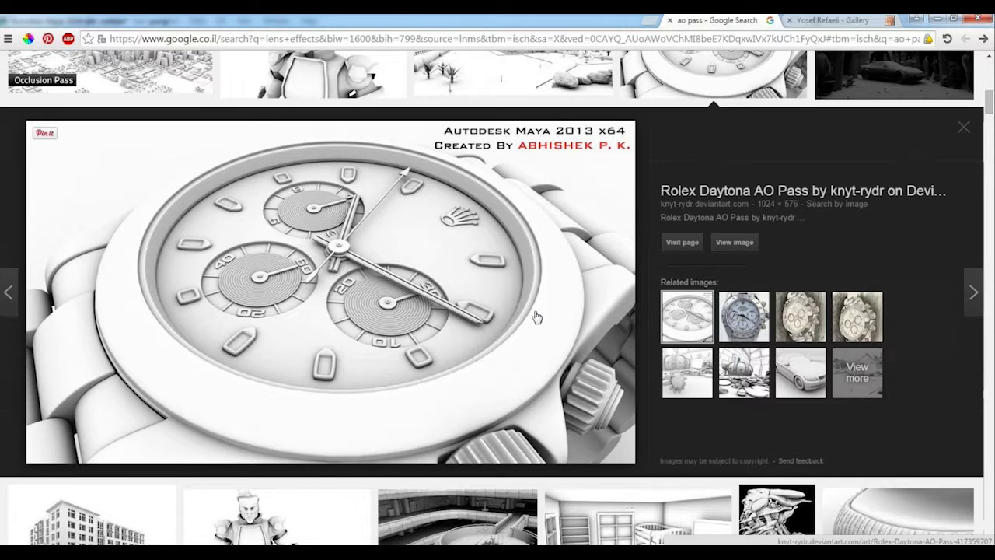
pyautogui.scroll(2, 548, 350)
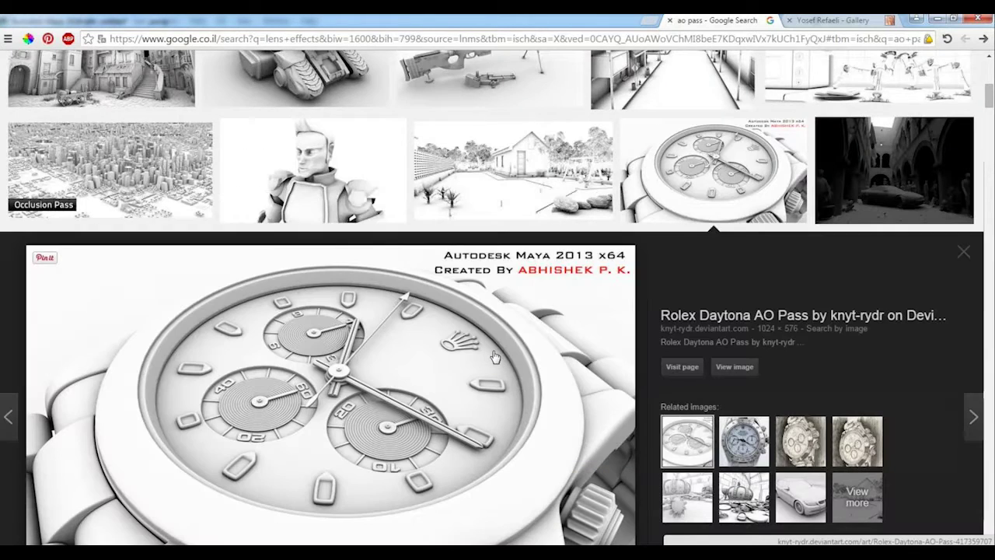
pyautogui.scroll(-1, 494, 356)
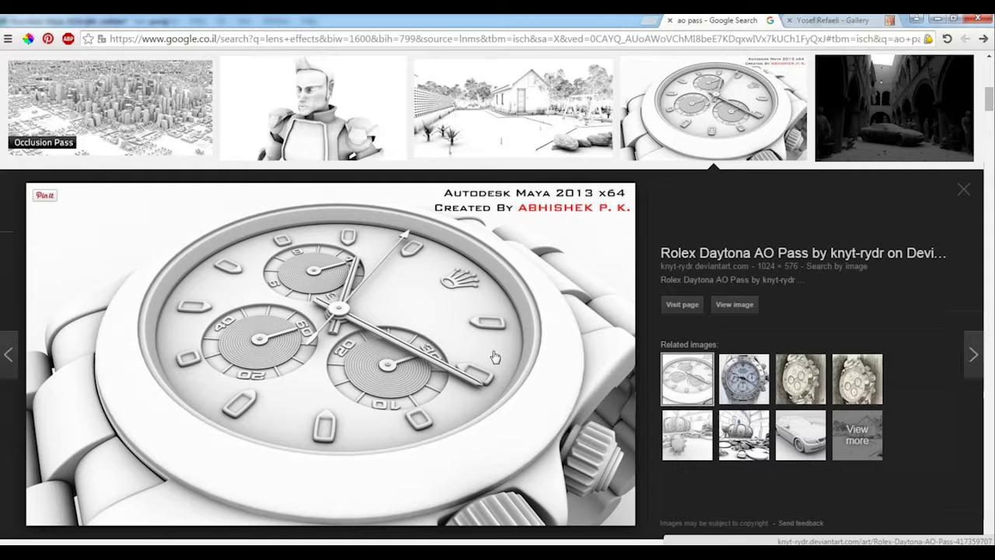
pyautogui.scroll(4, 498, 365)
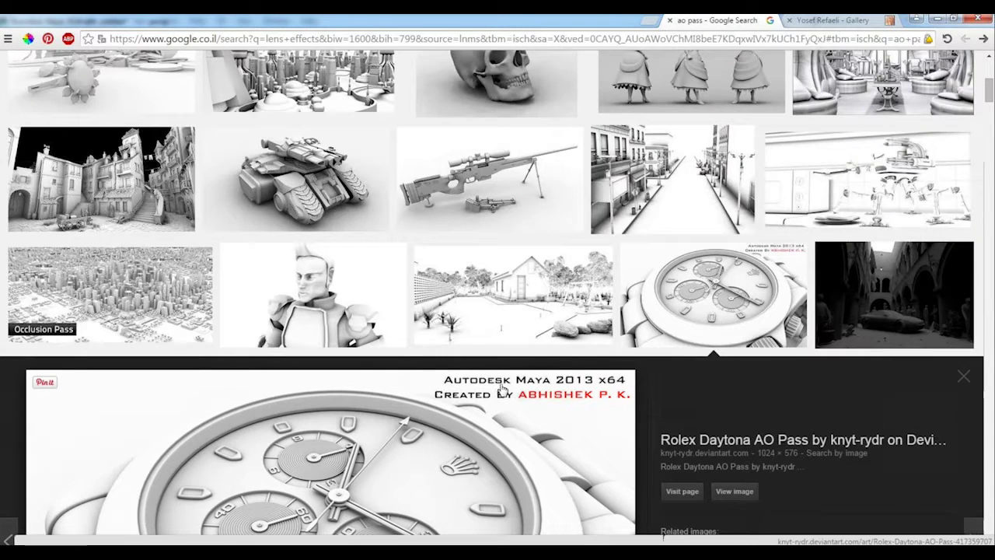
pyautogui.scroll(1, 233, 177)
pyautogui.scroll(5, 202, 140)
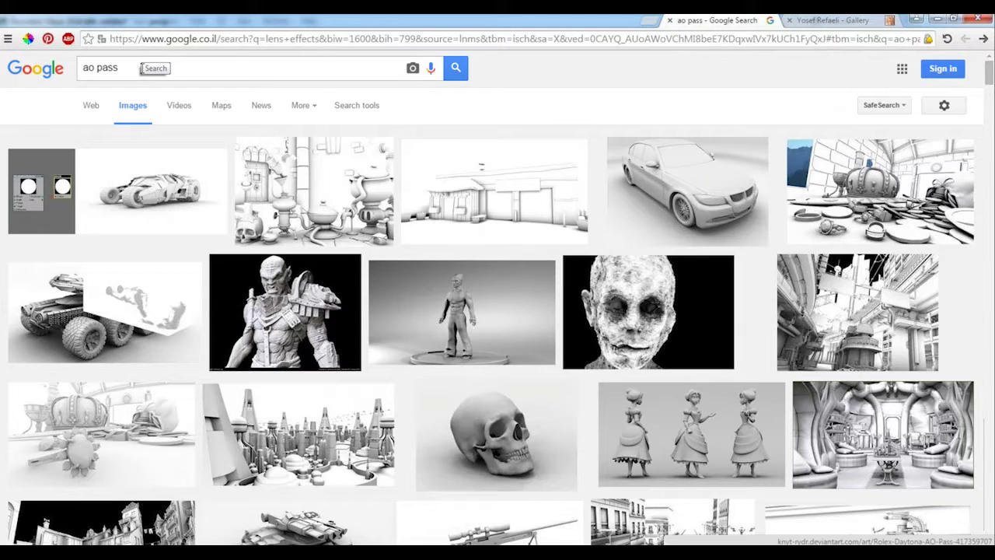
pyautogui.scroll(-10, 257, 241)
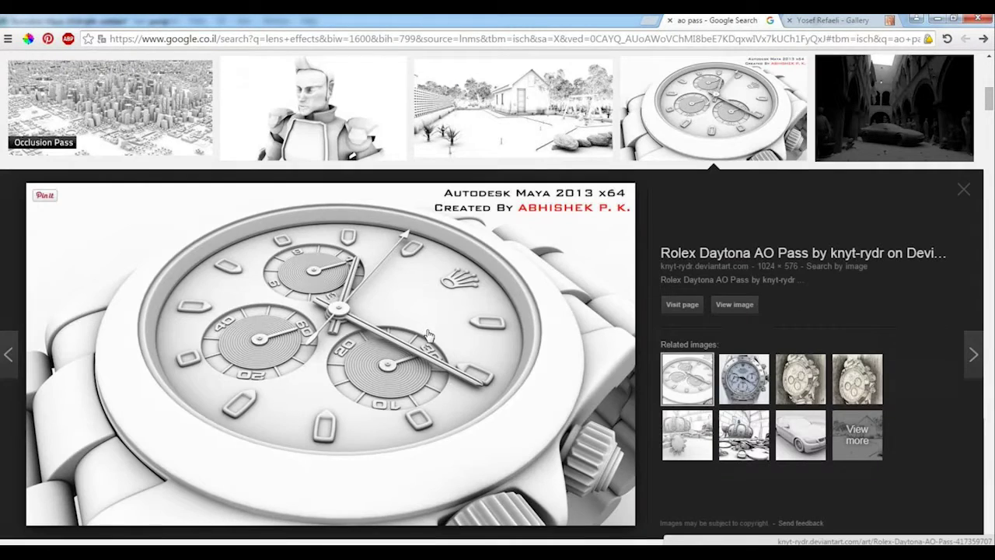
pyautogui.scroll(-2, 437, 336)
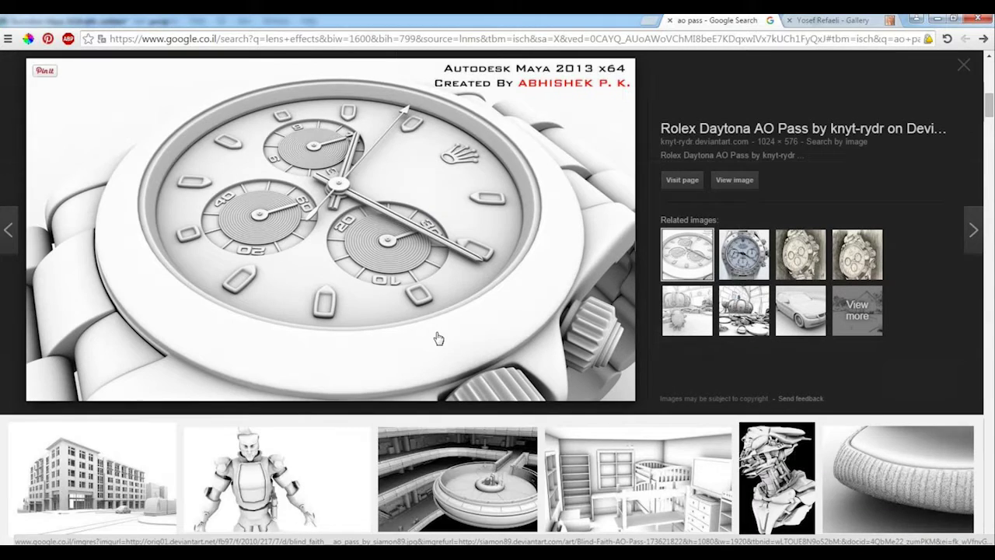
# Step: Preview the mental ray ambient occlusion math diagram and the image comparing a color pass with ambient occlusion
pyautogui.scroll(-5, 437, 338)
pyautogui.click(591, 404)
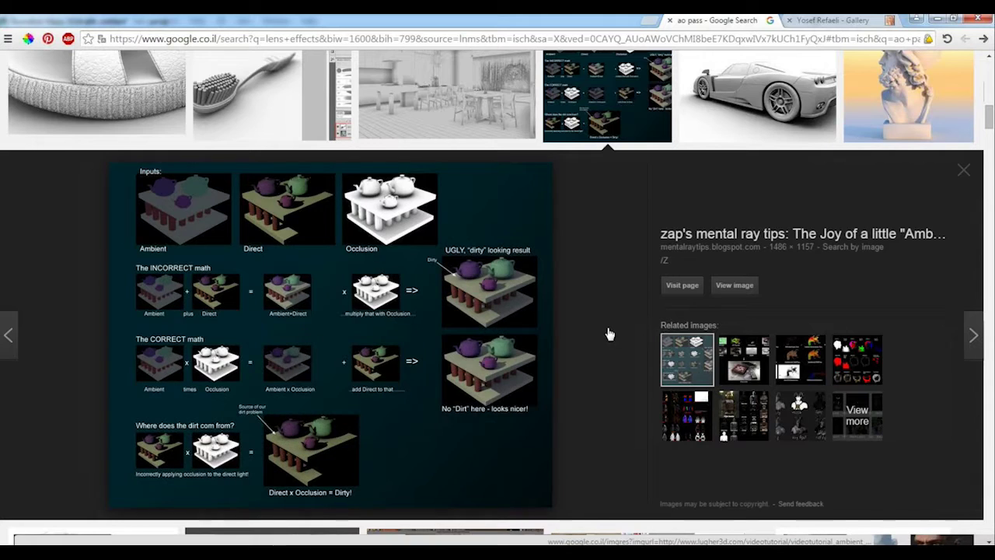
pyautogui.scroll(-7, 610, 334)
pyautogui.scroll(1, 700, 319)
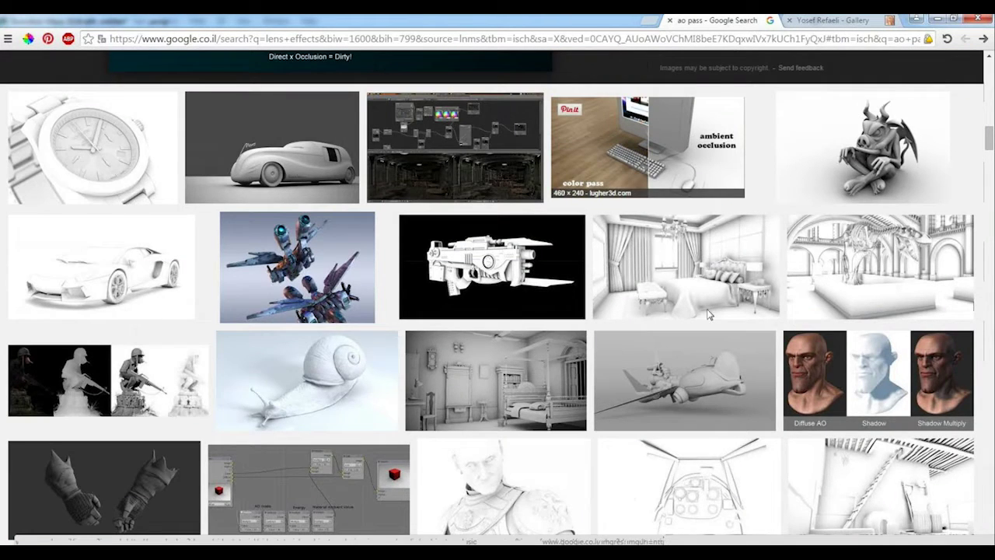
pyautogui.click(648, 147)
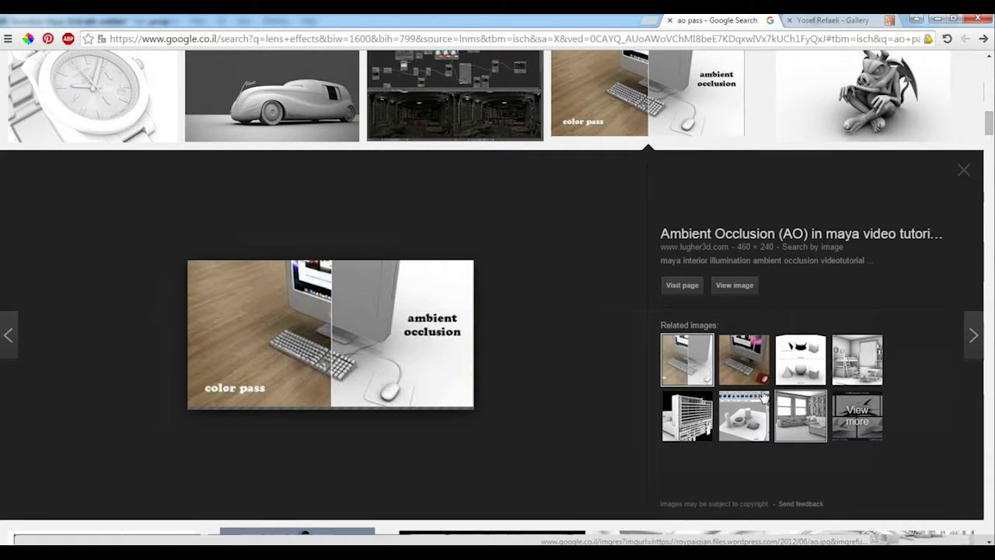
# Step: Preview the Diffuse AO, Shadow and Shadow Multiply comparison image and browse the further ao pass results
pyautogui.scroll(-5, 765, 396)
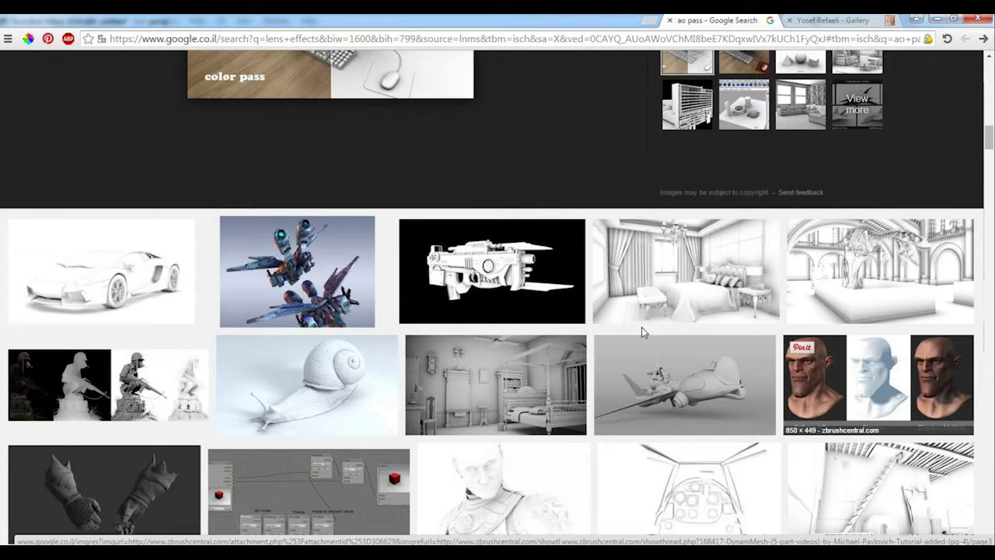
pyautogui.click(878, 385)
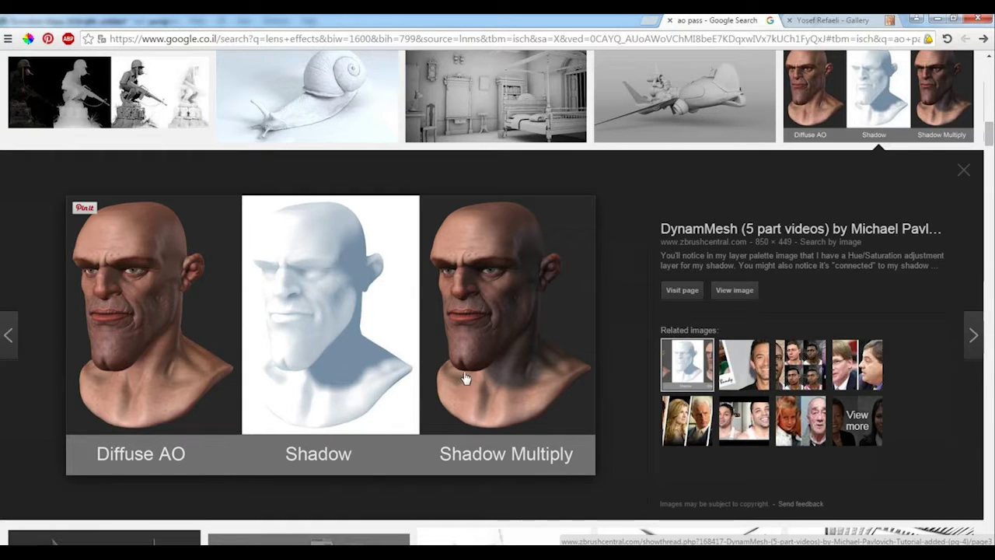
pyautogui.scroll(-6, 515, 377)
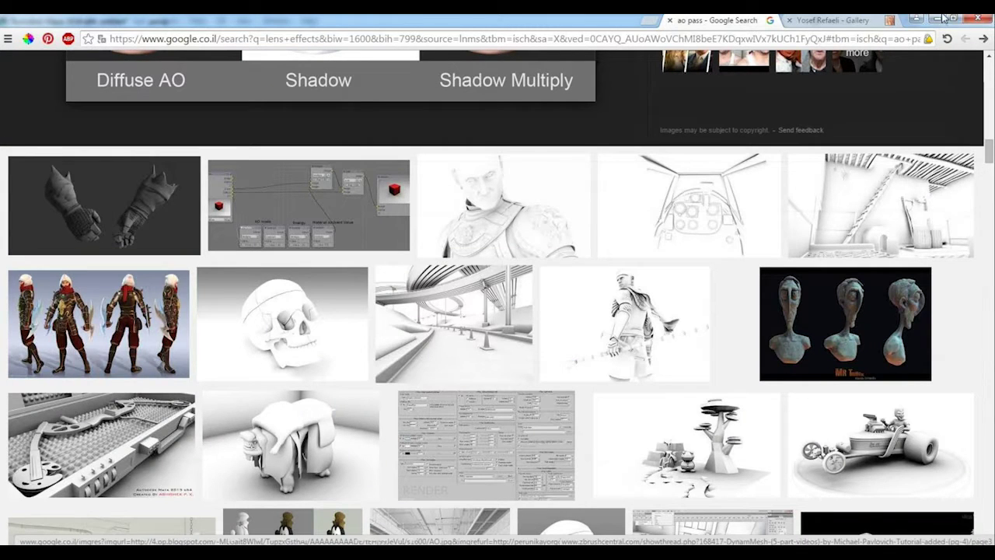
# Step: Switch to Maya, minimize the Render View and open the common V-Ray render settings with nothing selected
pyautogui.click(943, 17)
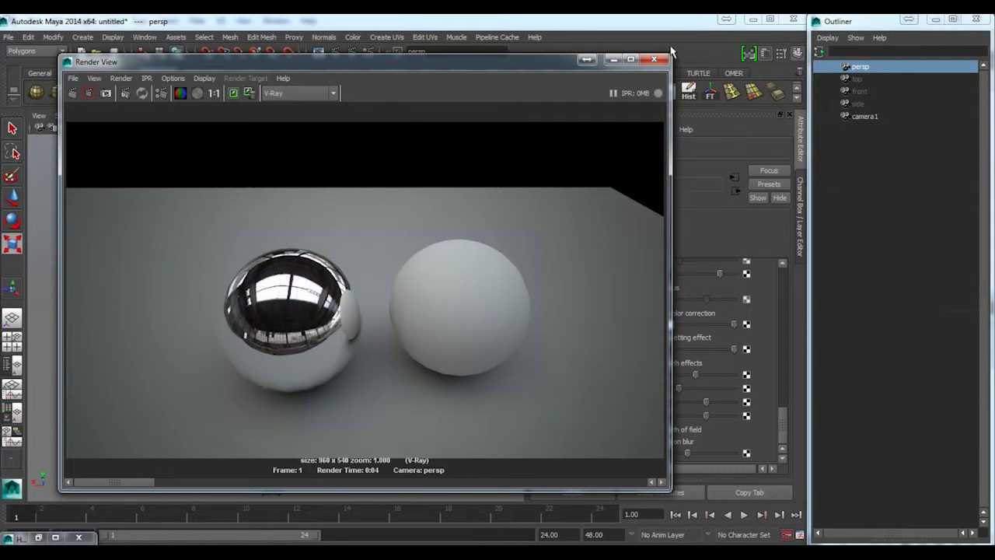
pyautogui.click(611, 61)
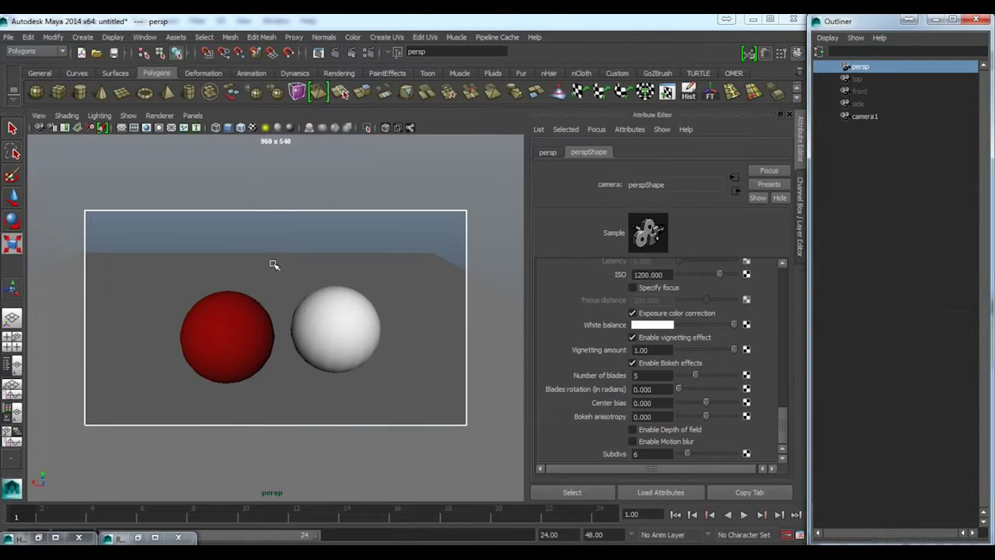
pyautogui.click(274, 237)
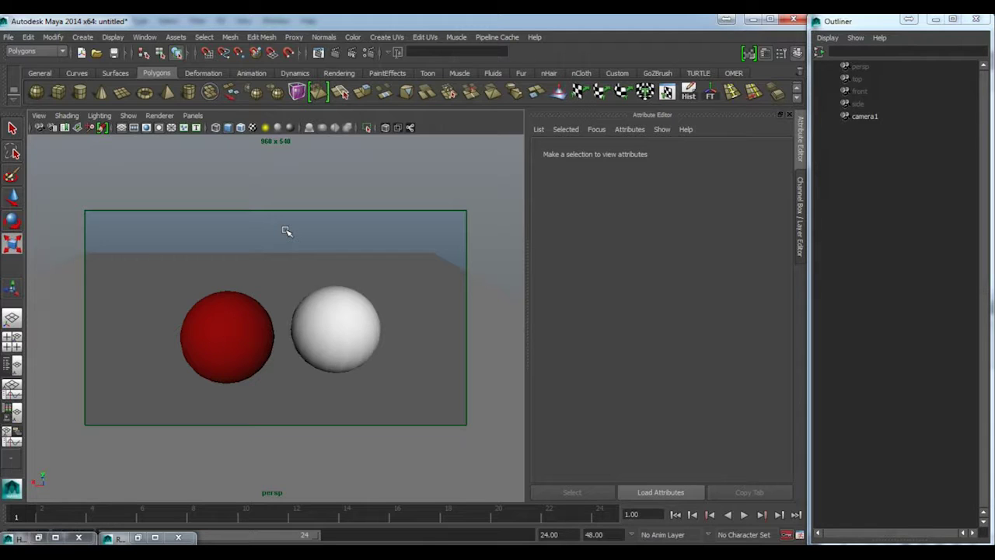
pyautogui.click(370, 52)
pyautogui.write('0')
pyautogui.press('Return')
pyautogui.click(690, 104)
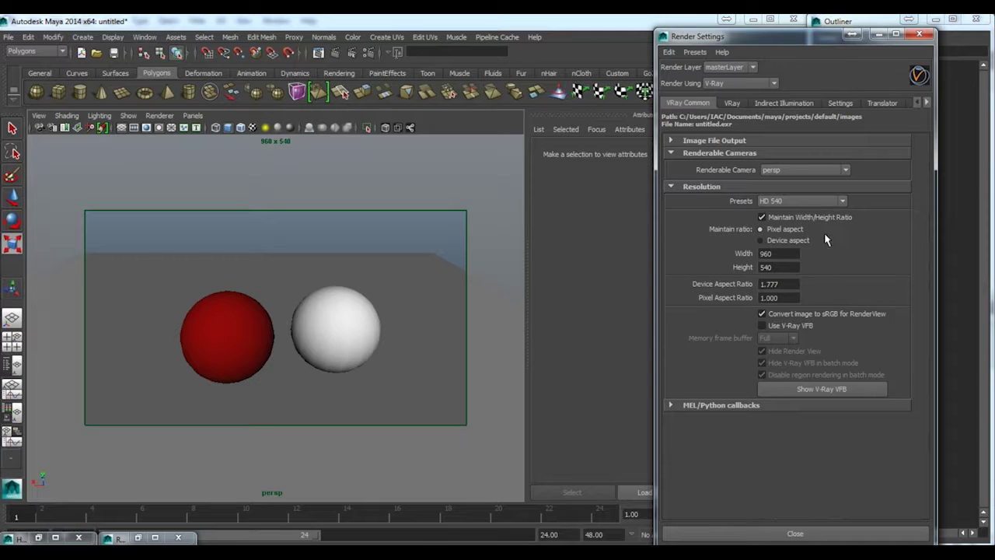
# Step: Keep the HD 540 resolution preset and confirm a width of 960 and a height of 540
pyautogui.click(791, 204)
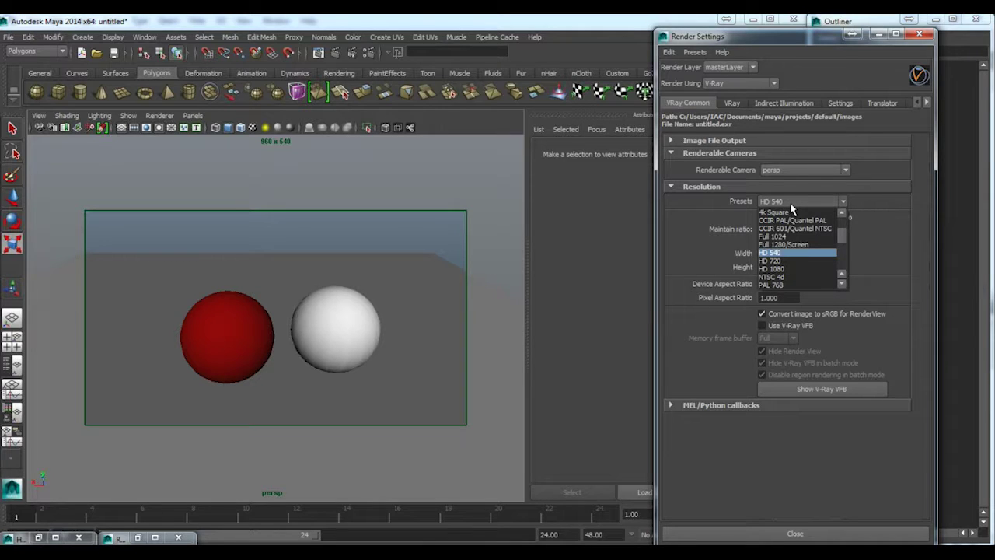
pyautogui.click(793, 254)
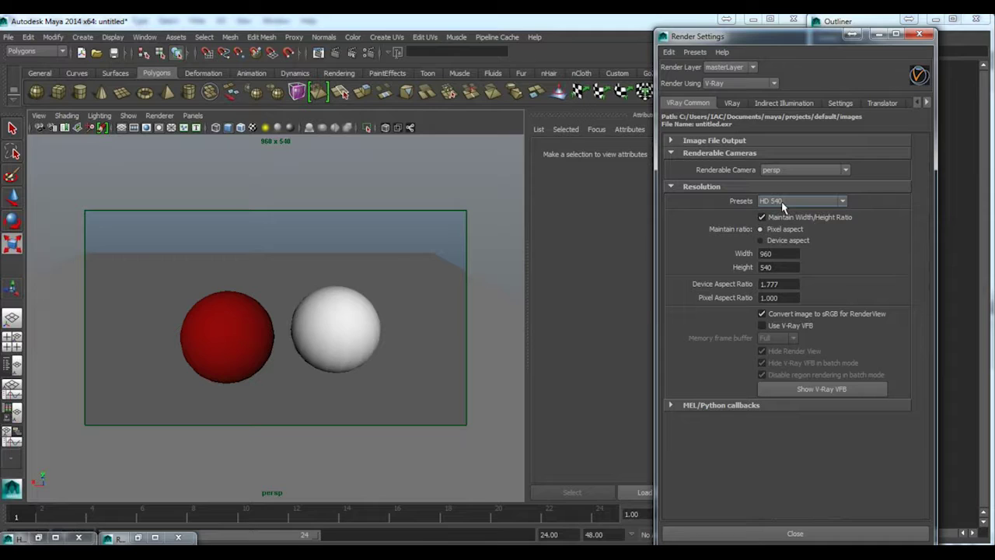
pyautogui.click(783, 203)
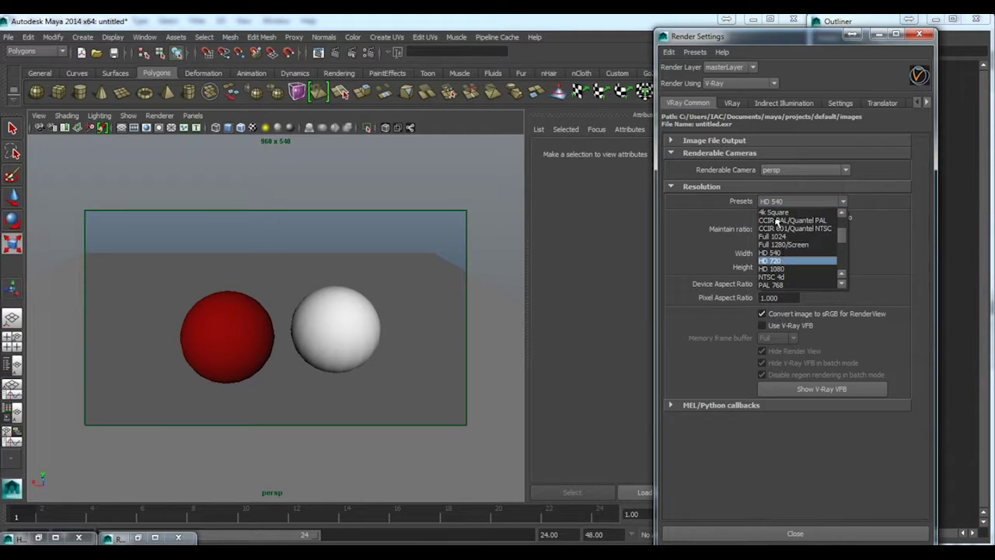
pyautogui.click(774, 203)
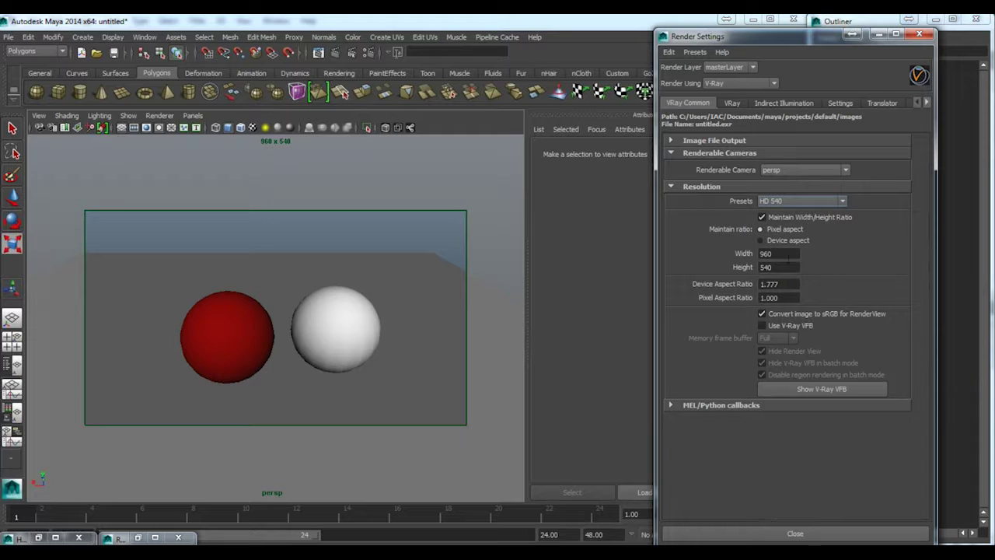
pyautogui.doubleClick(766, 253)
pyautogui.click(782, 266)
pyautogui.doubleClick(786, 267)
pyautogui.press('Return')
# Step: Enable Use V-Ray VFB, open the V-Ray frame buffer, toggle its sRGB color display and reposition its window
pyautogui.click(774, 330)
pyautogui.click(793, 391)
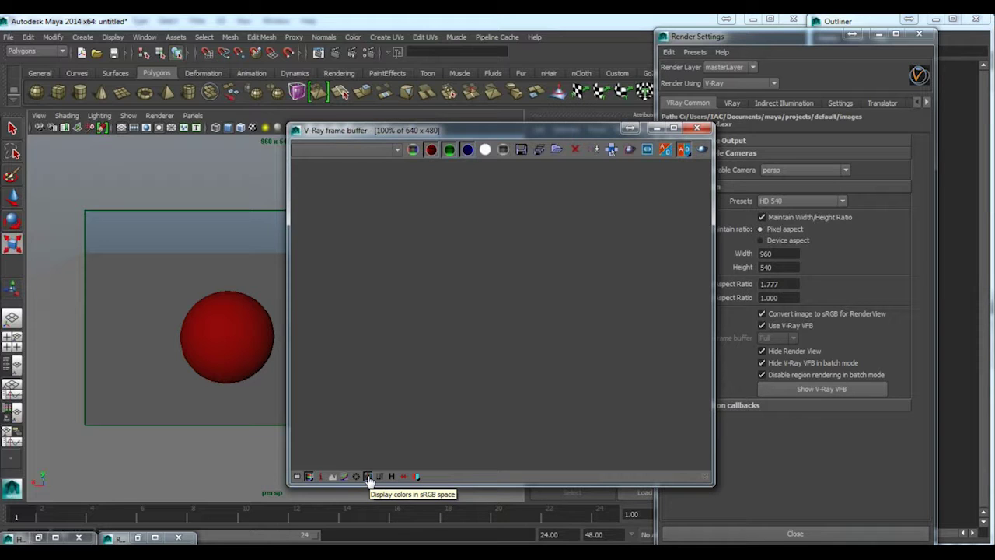
pyautogui.click(370, 481)
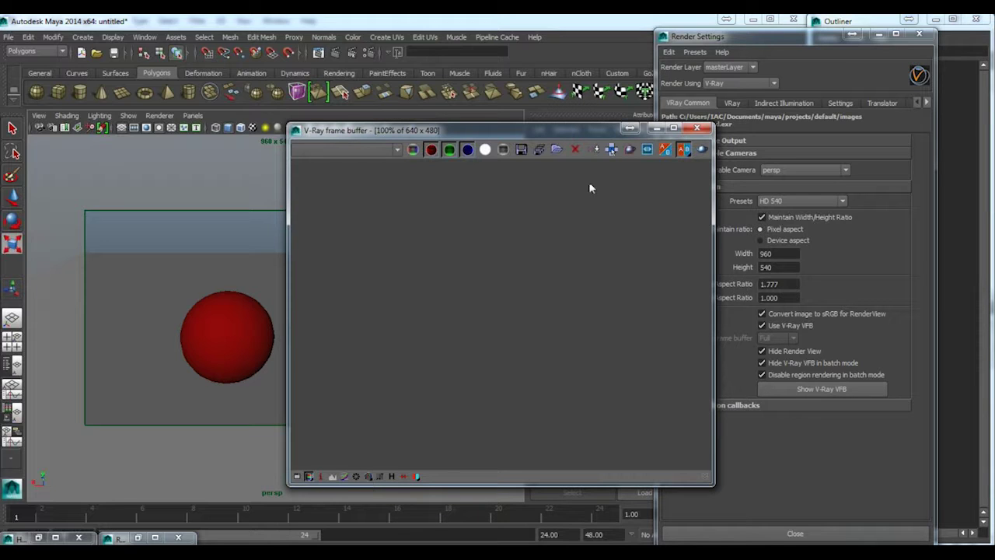
pyautogui.moveTo(591, 129); pyautogui.dragTo(398, 106)
pyautogui.moveTo(517, 201); pyautogui.dragTo(579, 200)
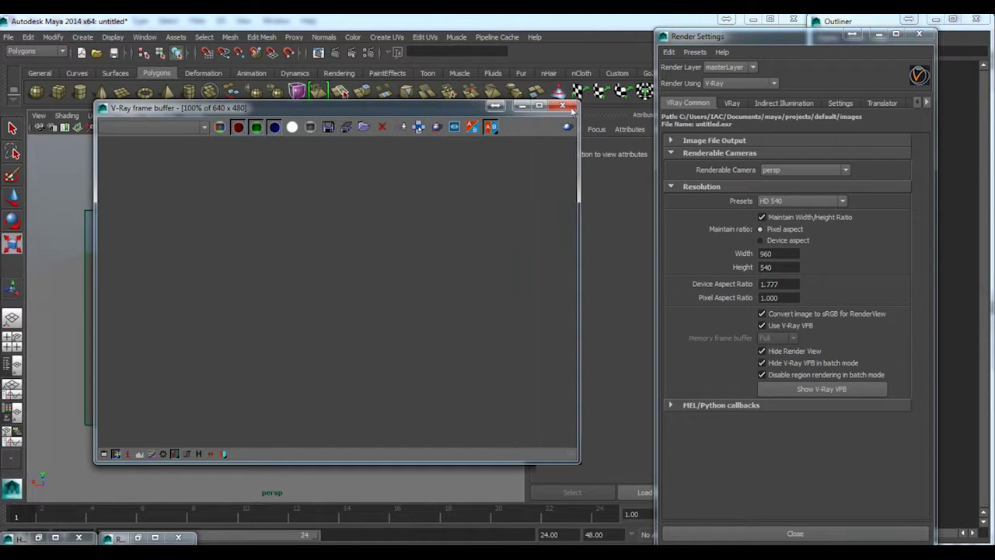
# Step: Open the Render View, compare the stored two-sphere renders, and minimize it again
pyautogui.click(408, 68)
pyautogui.click(319, 53)
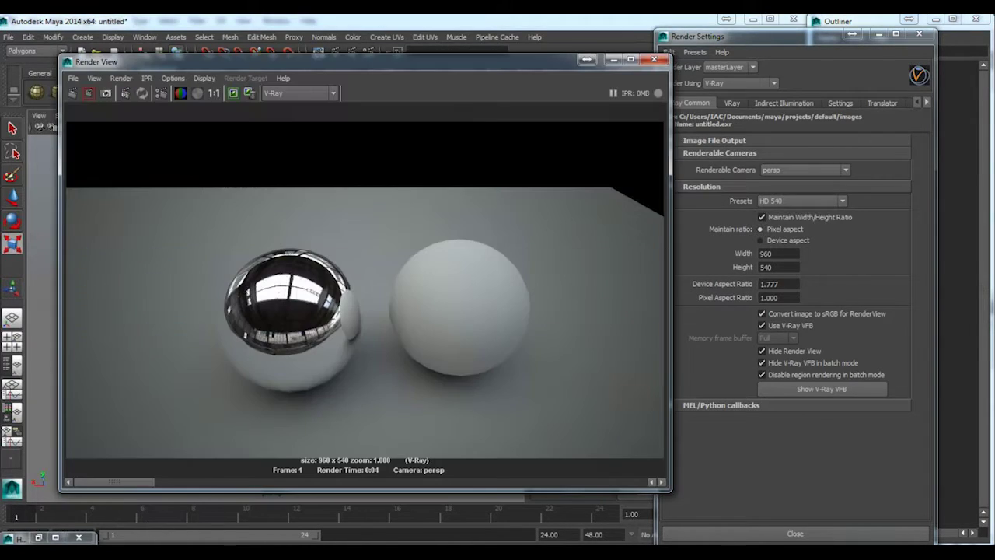
pyautogui.moveTo(119, 487); pyautogui.dragTo(359, 482)
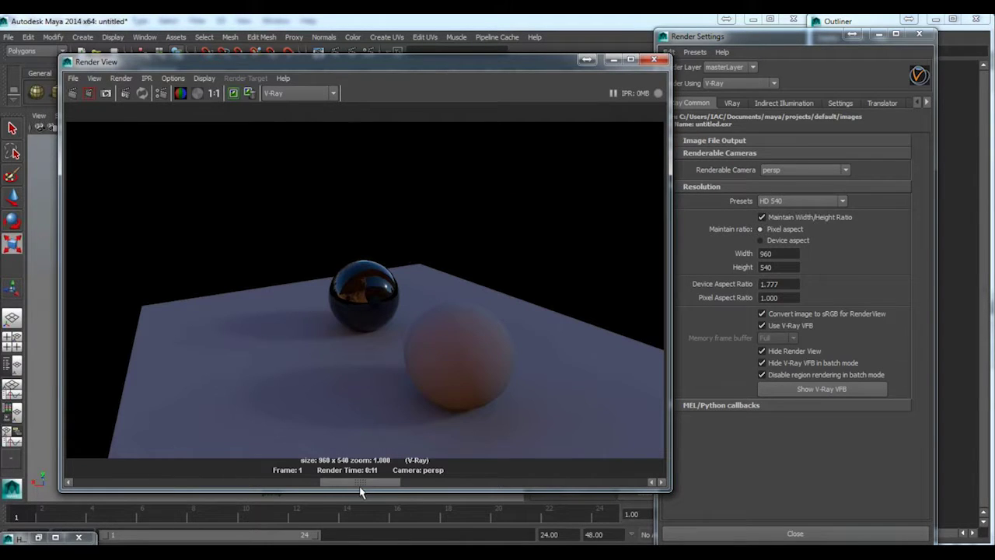
pyautogui.click(94, 483)
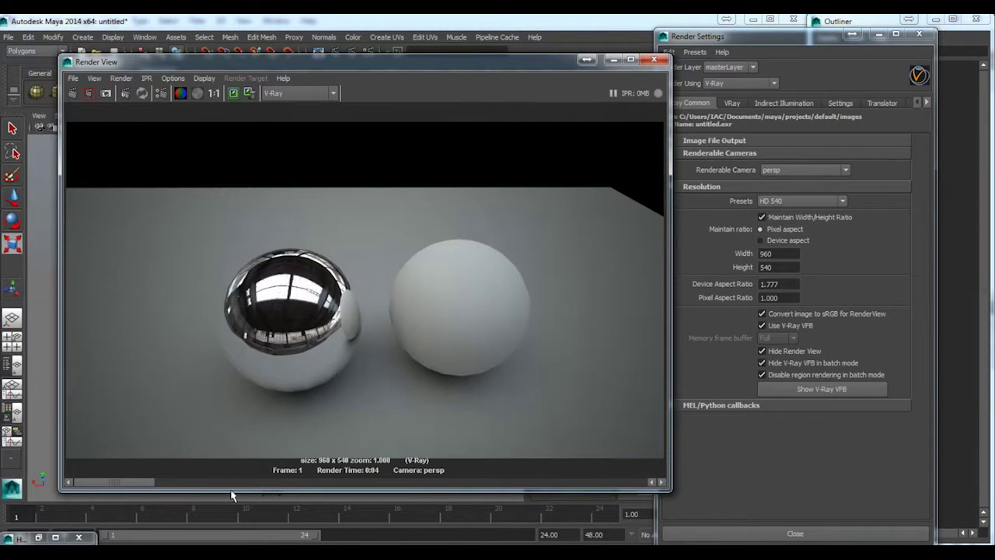
pyautogui.click(218, 482)
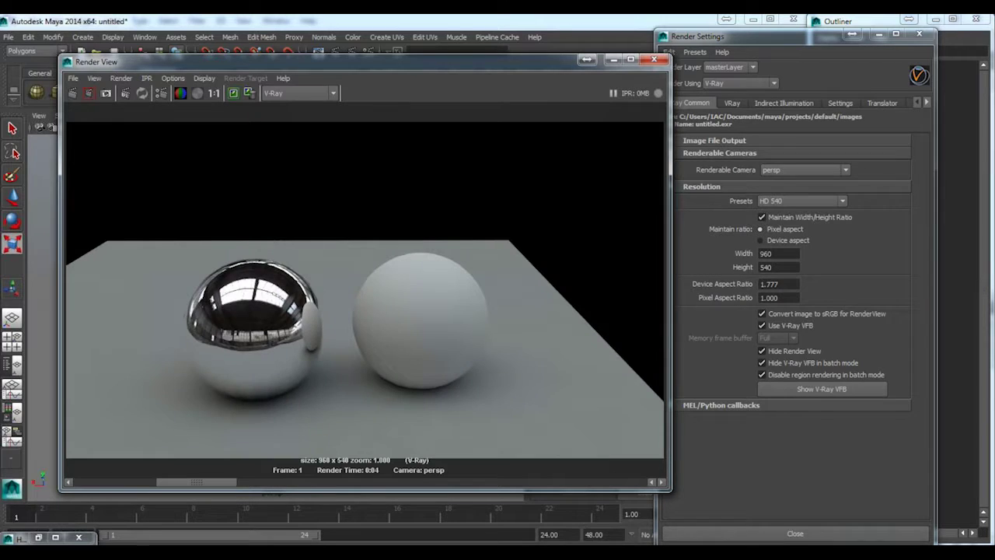
pyautogui.click(92, 481)
pyautogui.click(615, 60)
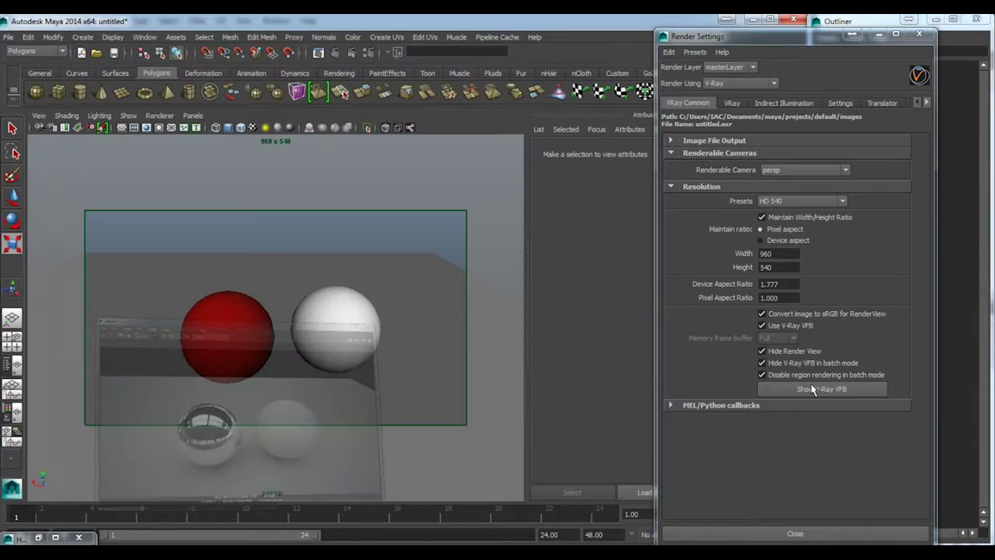
# Step: Show and close the V-Ray frame buffer again, and disable Use V-Ray VFB
pyautogui.click(799, 393)
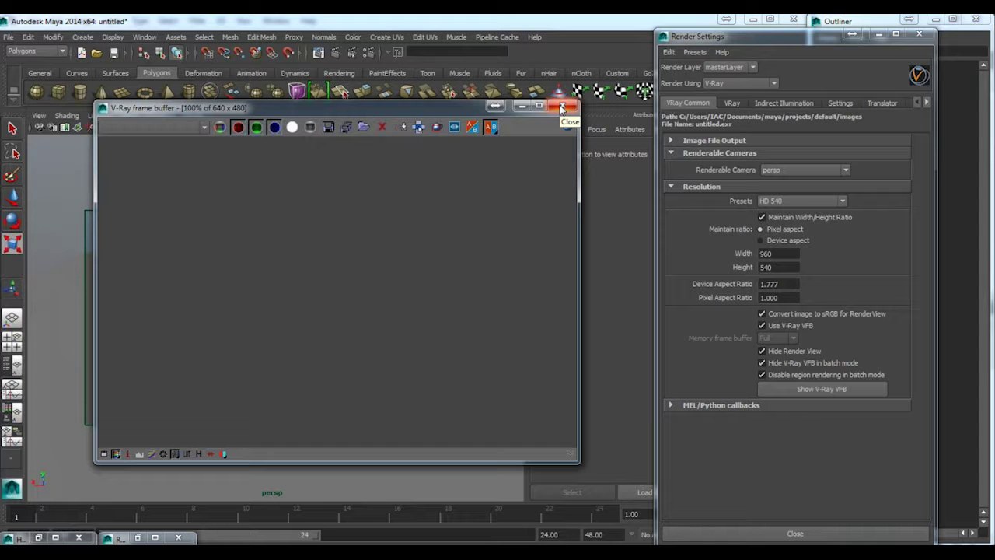
pyautogui.click(562, 106)
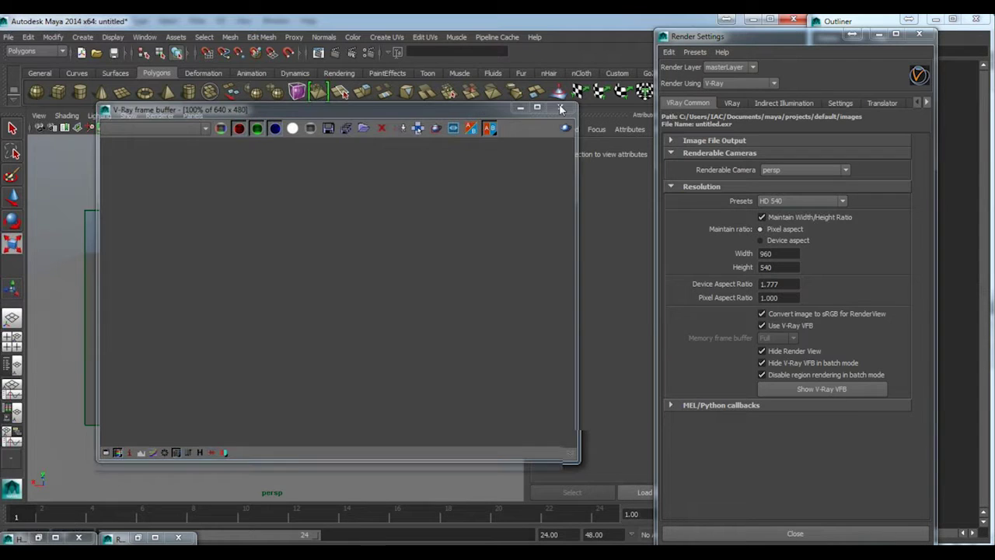
pyautogui.click(773, 331)
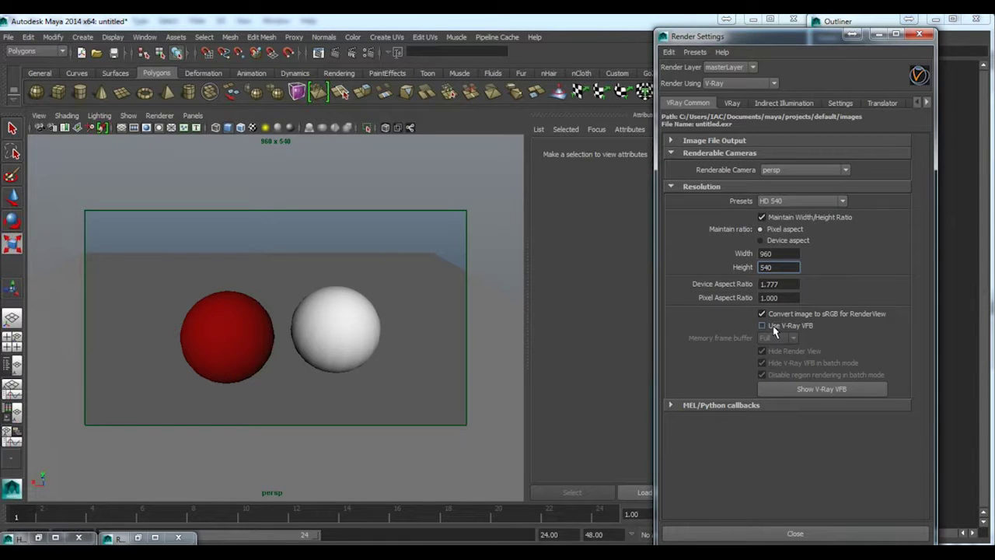
pyautogui.click(773, 330)
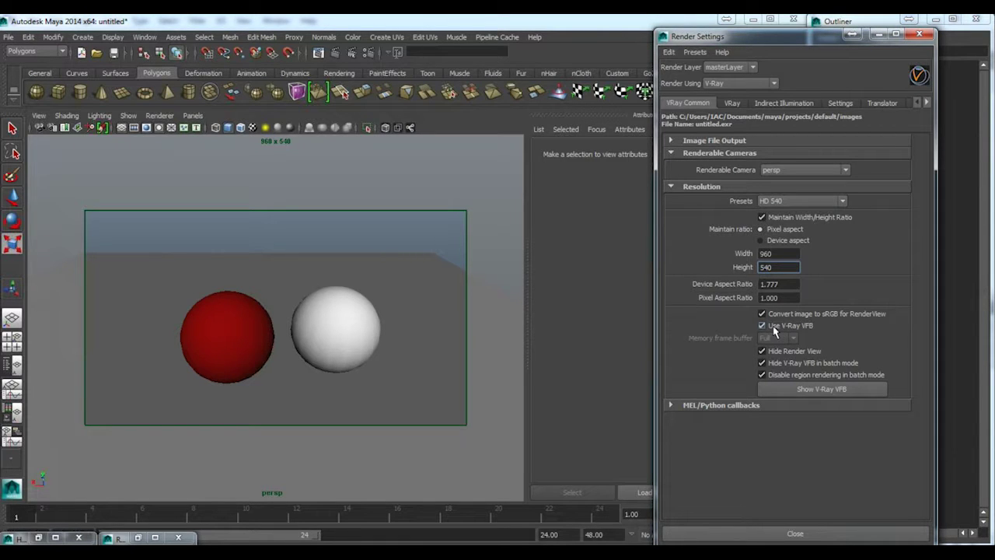
pyautogui.click(773, 331)
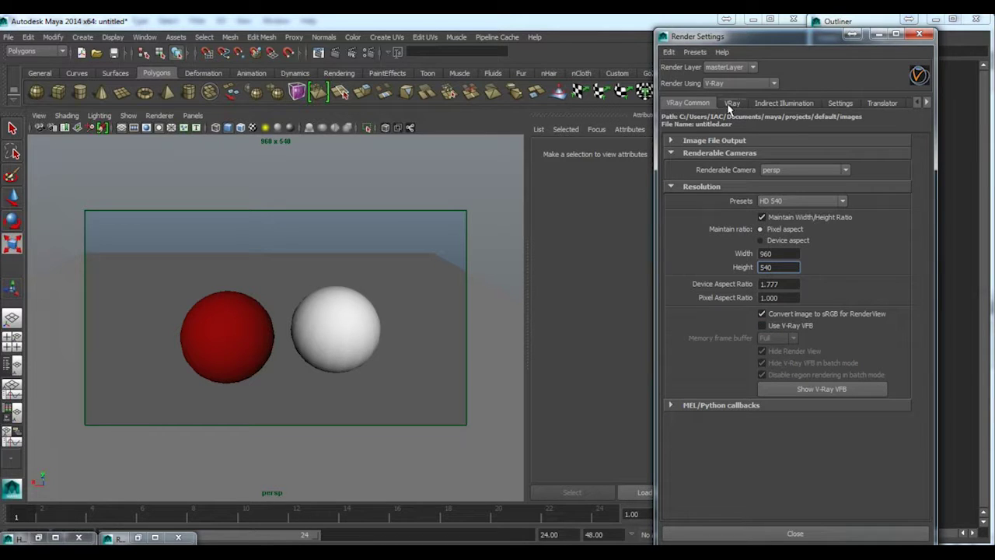
pyautogui.click(774, 330)
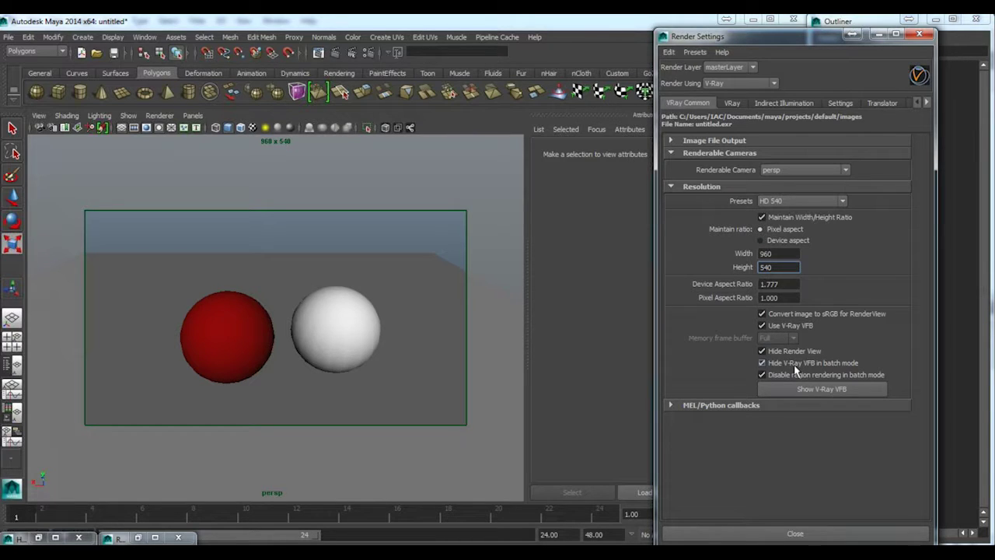
pyautogui.click(783, 329)
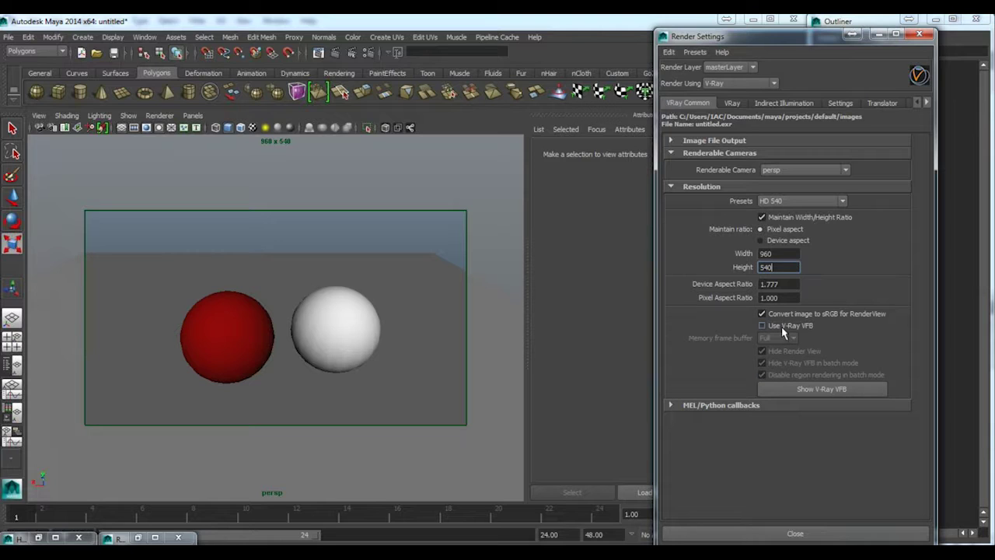
# Step: Display the V-Ray image sampler settings and reframe both spheres in the perspective view, leaving nothing selected
pyautogui.click(732, 103)
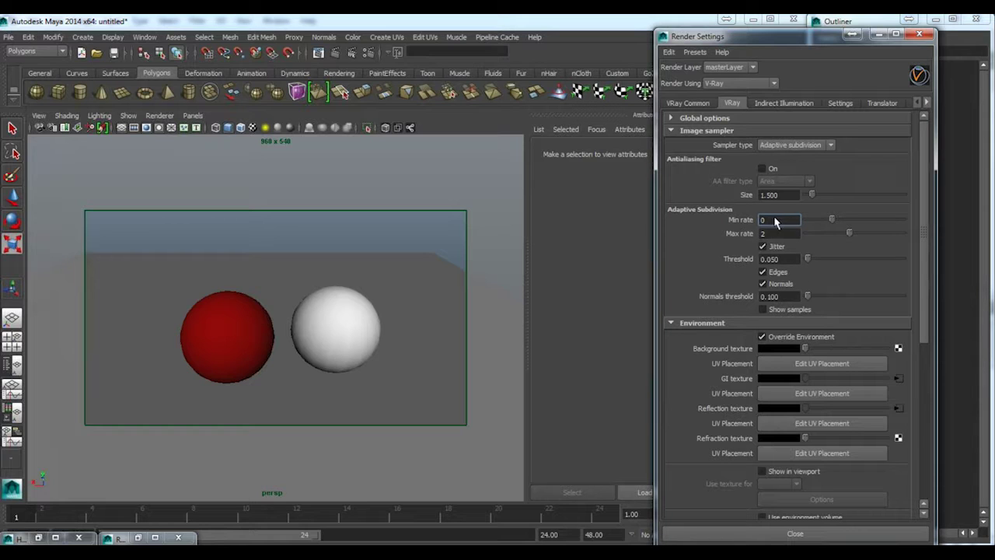
pyautogui.click(307, 326)
pyautogui.scroll(4, 346, 307)
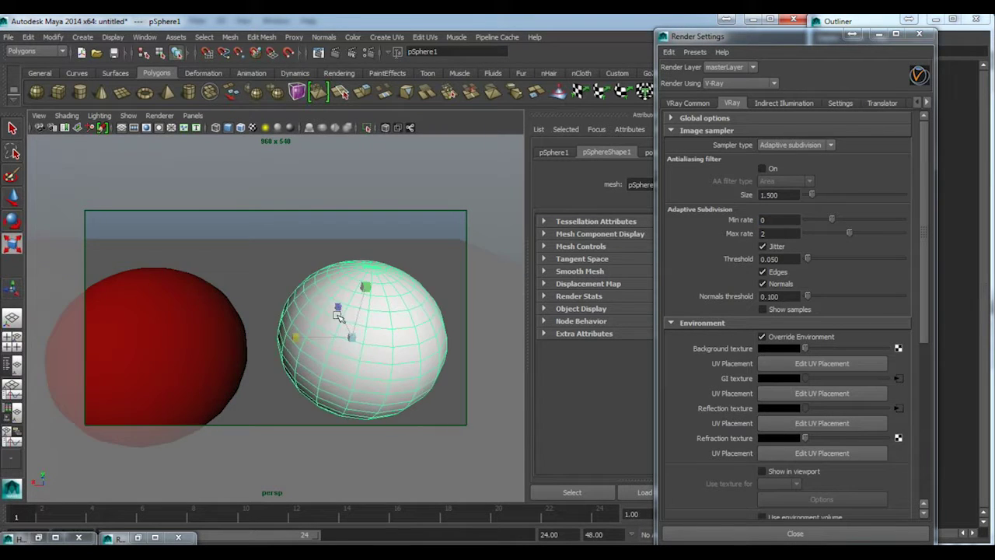
pyautogui.press('f')
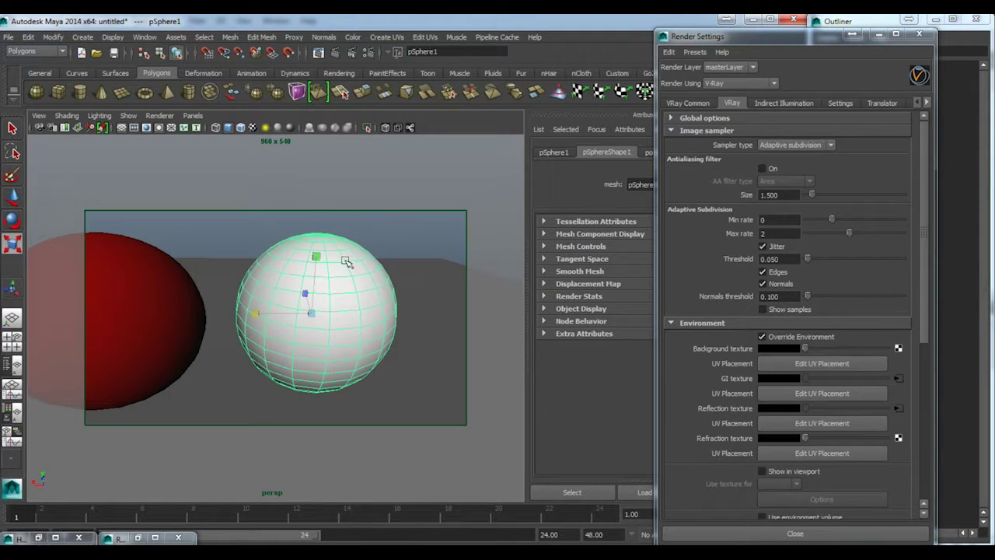
pyautogui.keyDown('alt'); pyautogui.moveTo(379, 275); pyautogui.dragTo(383, 278, button='middle'); pyautogui.keyUp('alt')
pyautogui.scroll(-5, 383, 280)
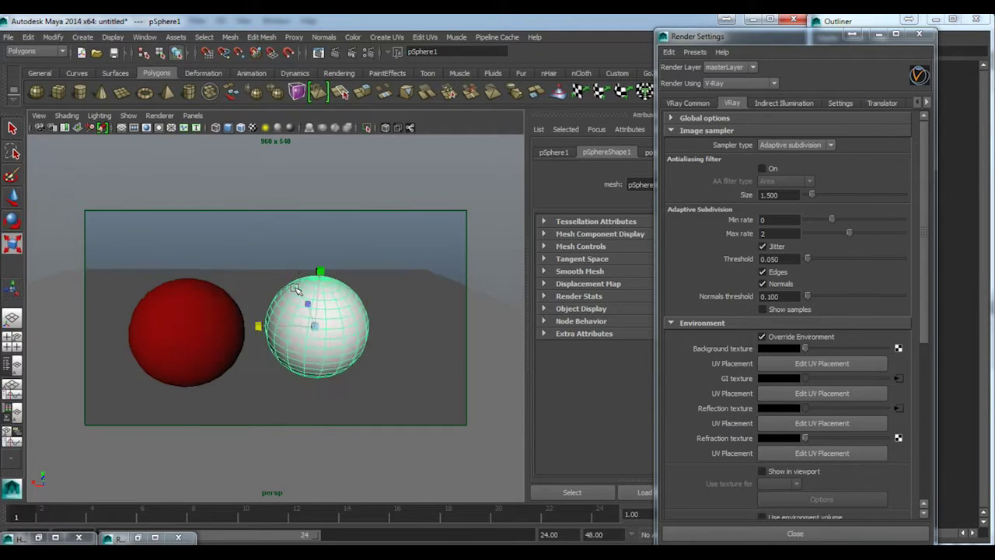
pyautogui.click(382, 247)
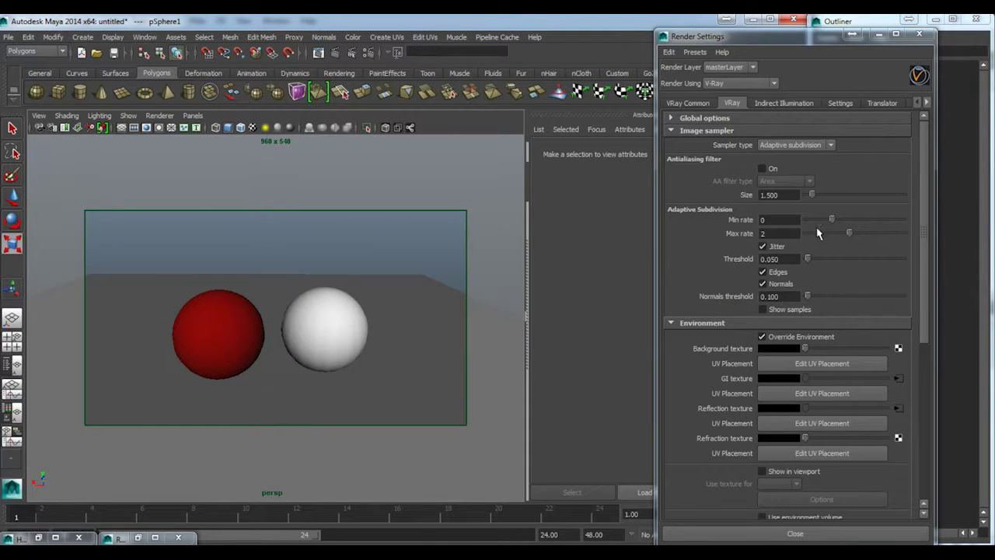
# Step: Review the Min rate and Max rate values of the Adaptive subdivision sampler
pyautogui.click(782, 233)
pyautogui.click(782, 220)
pyautogui.click(786, 233)
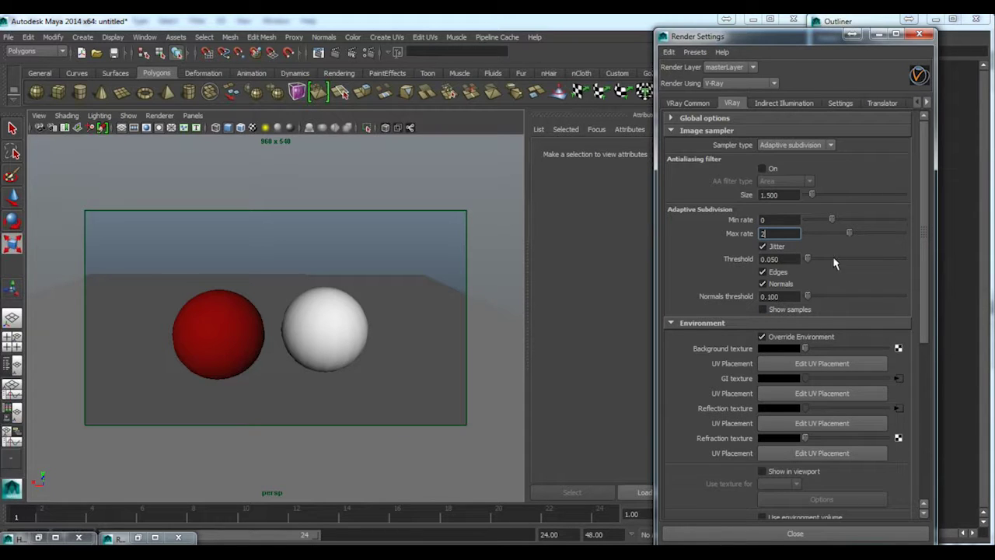
pyautogui.press('Tab')
# Step: Try thresholds of 0.1 and 0.05 for the Adaptive subdivision sampler
pyautogui.doubleClick(787, 260)
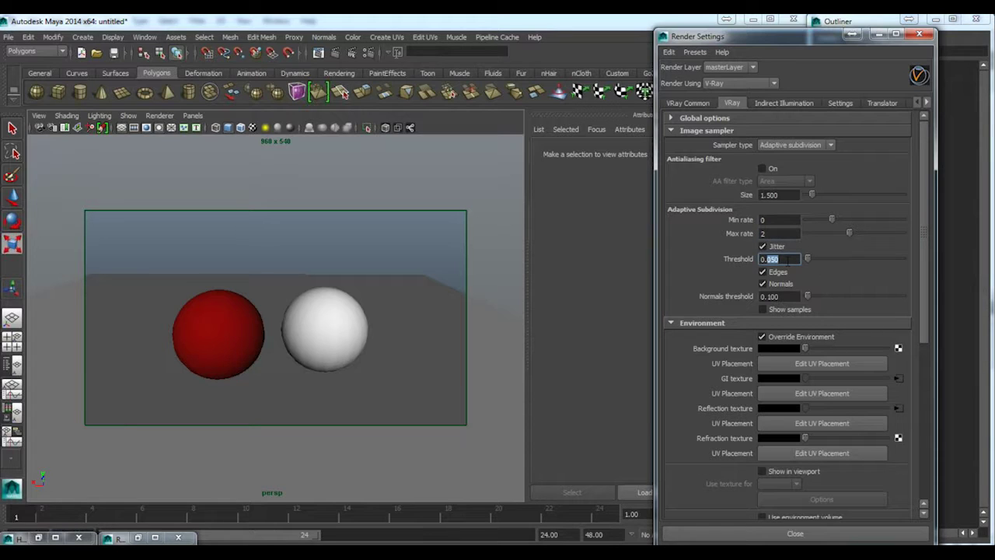
pyautogui.write('1')
pyautogui.press('Return')
pyautogui.press('BackSpace')
pyautogui.press('BackSpace')
pyautogui.press('BackSpace')
pyautogui.write('05')
pyautogui.press('Return')
# Step: Set the Adaptive subdivision threshold to 0.1
pyautogui.press('BackSpace')
pyautogui.press('BackSpace')
pyautogui.press('BackSpace')
pyautogui.write('1')
pyautogui.press('Return')
# Step: Collapse the Environment section of the V-Ray settings to bring the Color mapping options into reach
pyautogui.doubleClick(781, 233)
pyautogui.scroll(-2, 828, 303)
pyautogui.scroll(-3, 715, 219)
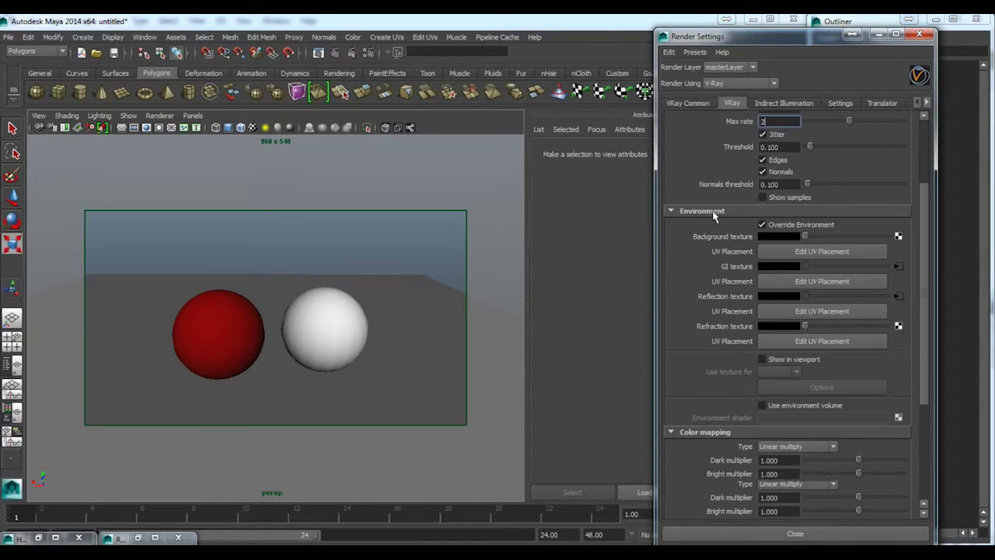
pyautogui.click(713, 213)
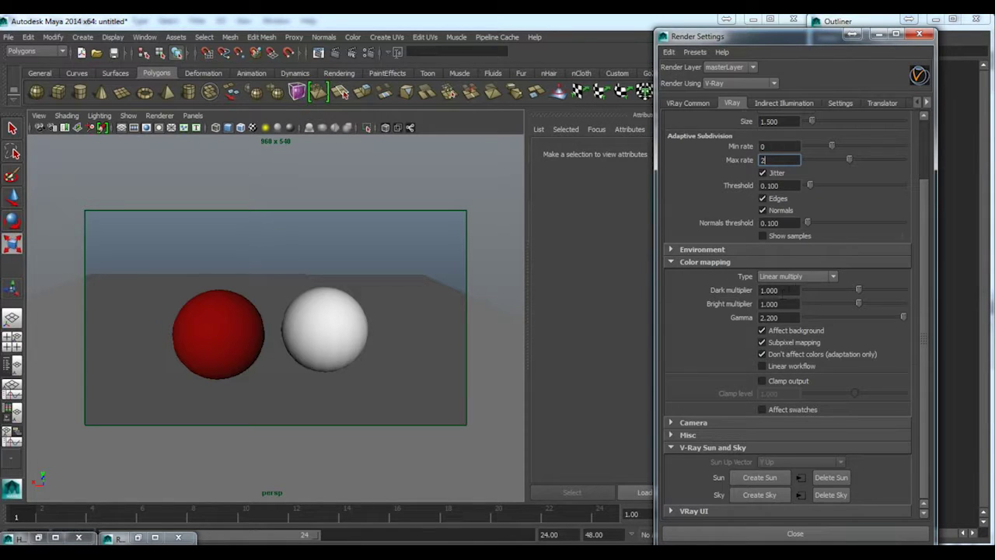
# Step: Review the Color mapping type, Bright multiplier and Gamma options in the V-Ray settings
pyautogui.click(806, 279)
pyautogui.click(808, 285)
pyautogui.click(785, 304)
pyautogui.click(783, 318)
# Step: Show the Indirect Illumination settings and try switching GI off and back on
pyautogui.click(792, 104)
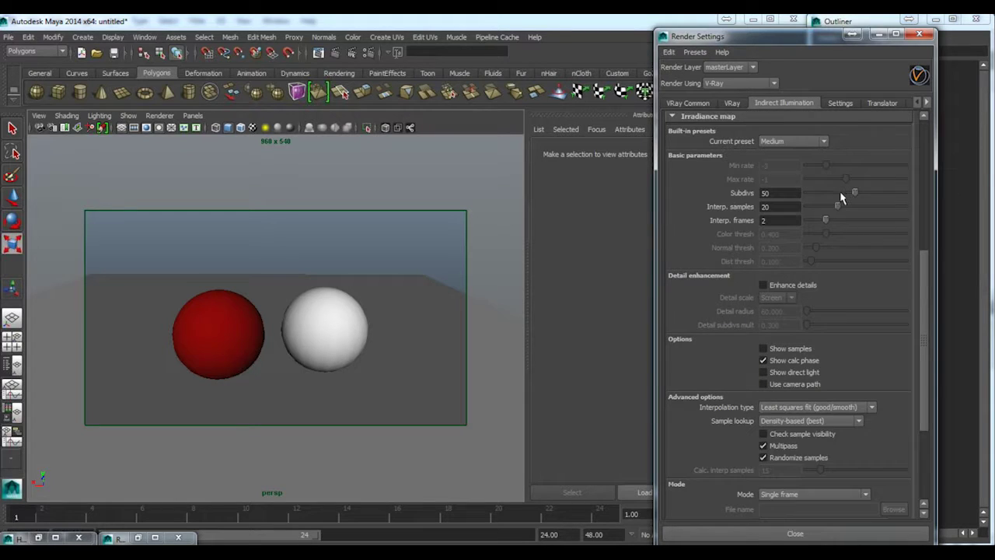
pyautogui.scroll(4, 818, 145)
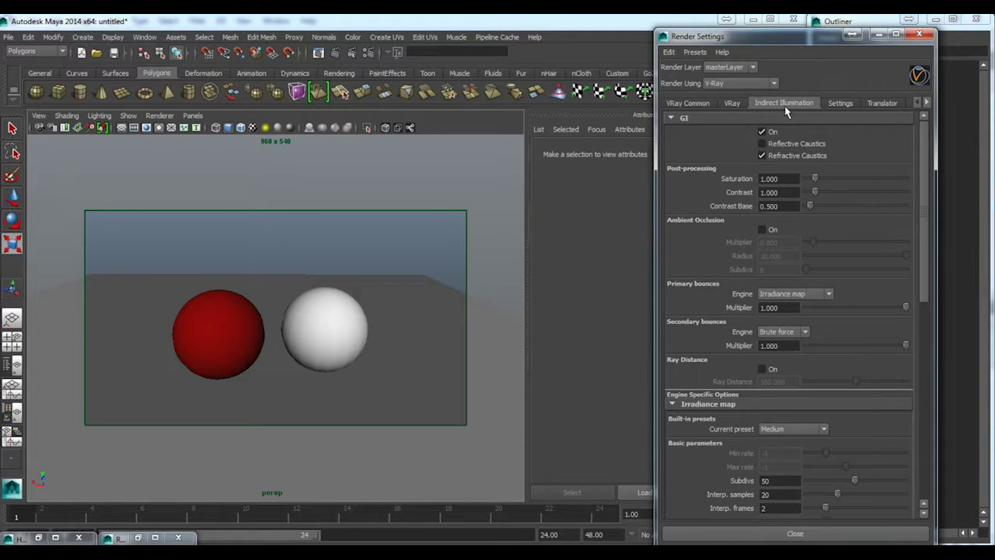
pyautogui.click(769, 132)
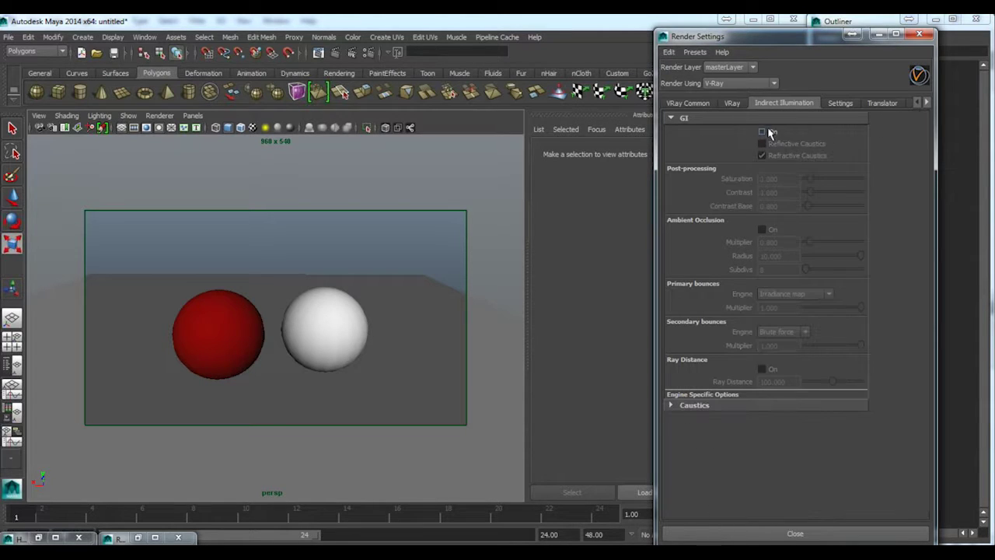
pyautogui.click(769, 132)
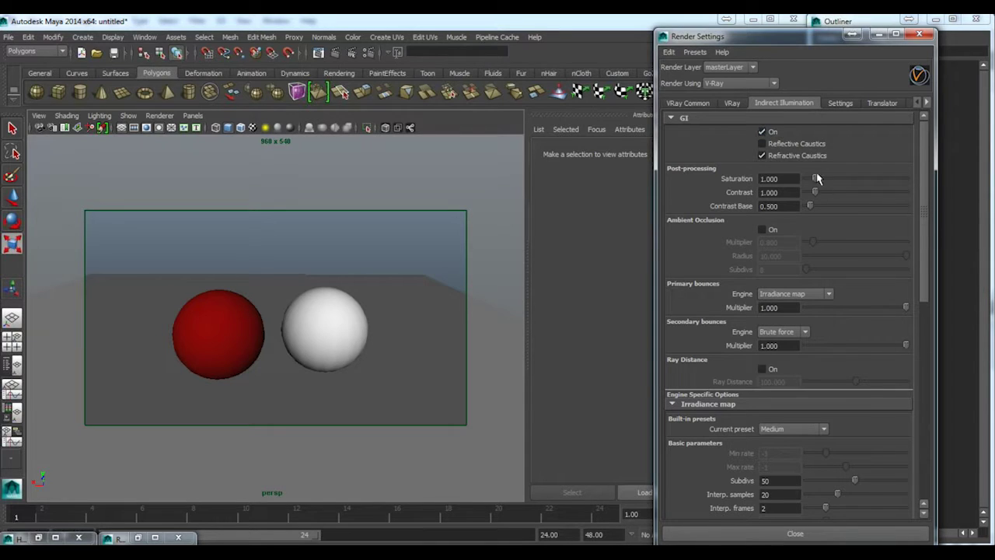
pyautogui.click(764, 134)
pyautogui.click(764, 133)
# Step: Try Brute force as the primary bounces engine and narrow the Render Settings window
pyautogui.click(816, 293)
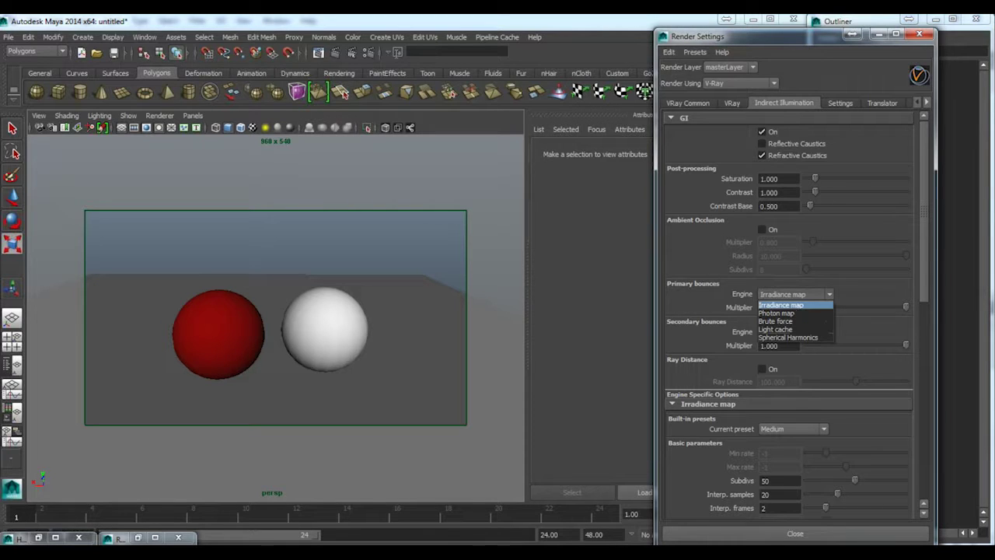
pyautogui.click(785, 322)
pyautogui.click(798, 294)
pyautogui.click(804, 305)
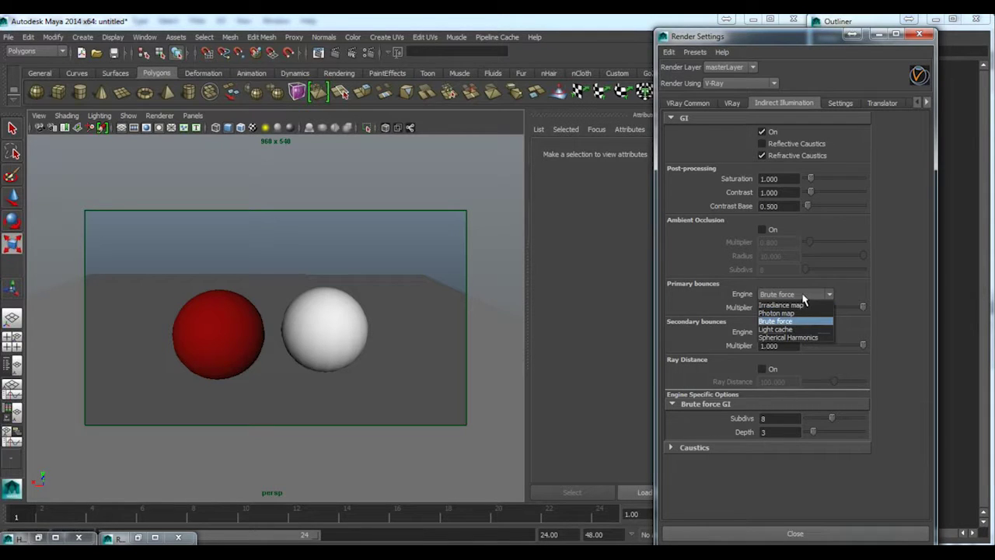
pyautogui.click(801, 295)
pyautogui.moveTo(935, 277); pyautogui.dragTo(897, 272)
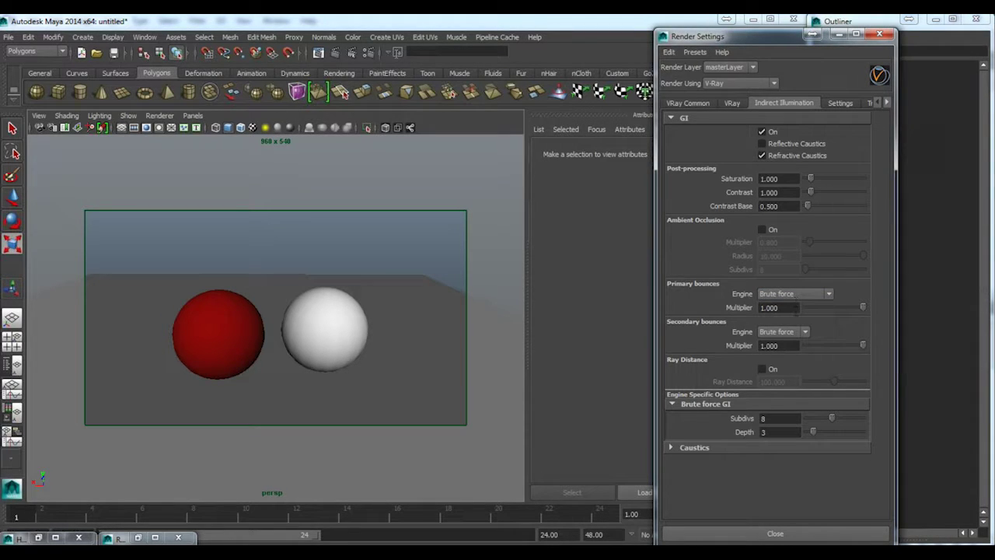
pyautogui.click(791, 296)
pyautogui.click(792, 297)
pyautogui.click(804, 296)
pyautogui.click(804, 296)
# Step: Open the Render View and place it beside the Render Settings window
pyautogui.click(321, 52)
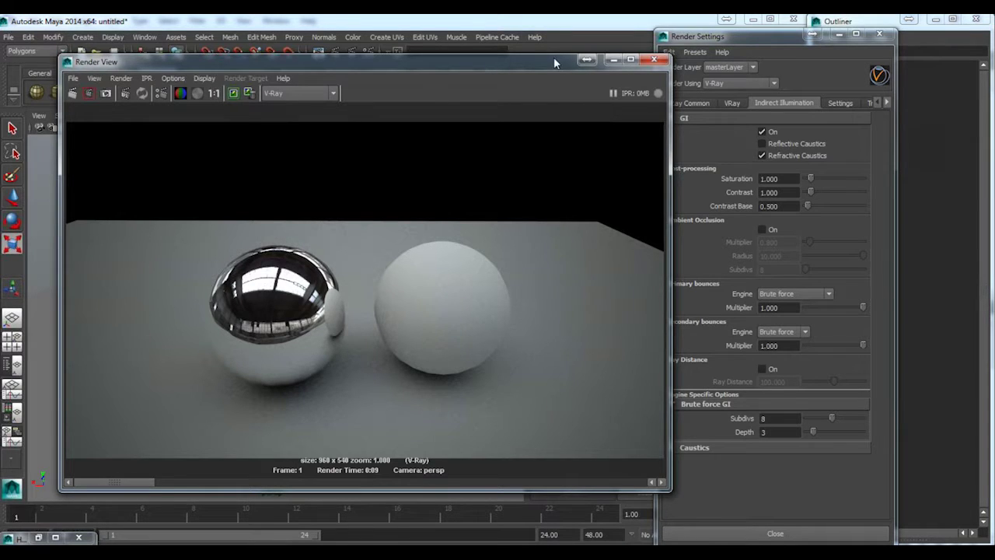
pyautogui.moveTo(553, 57); pyautogui.dragTo(519, 63)
pyautogui.click(789, 308)
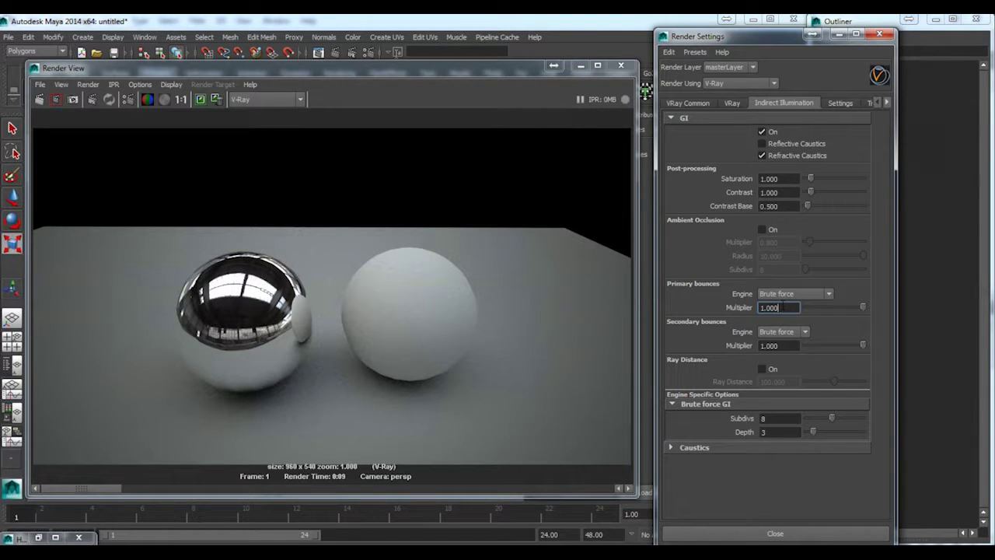
pyautogui.moveTo(509, 72); pyautogui.dragTo(524, 35)
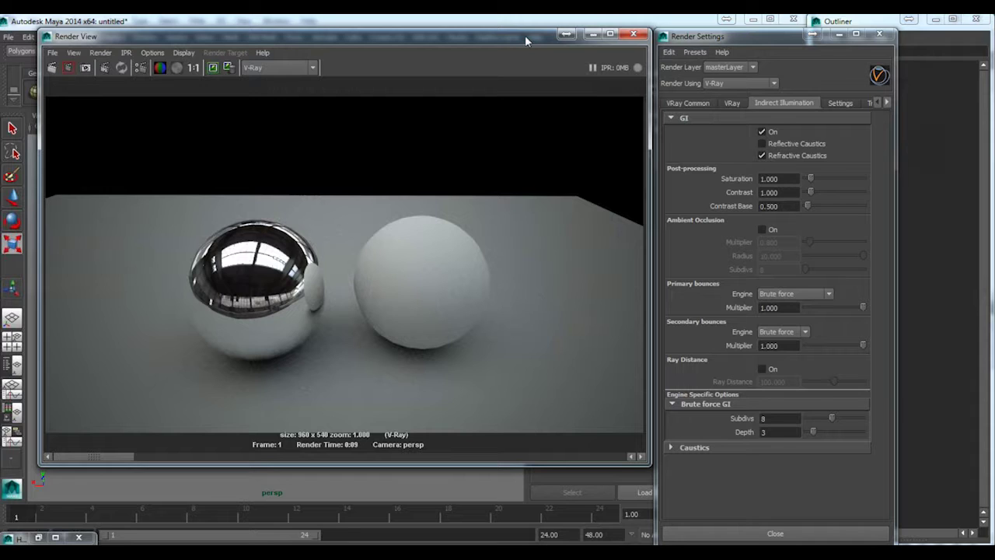
pyautogui.moveTo(525, 35); pyautogui.dragTo(493, 45)
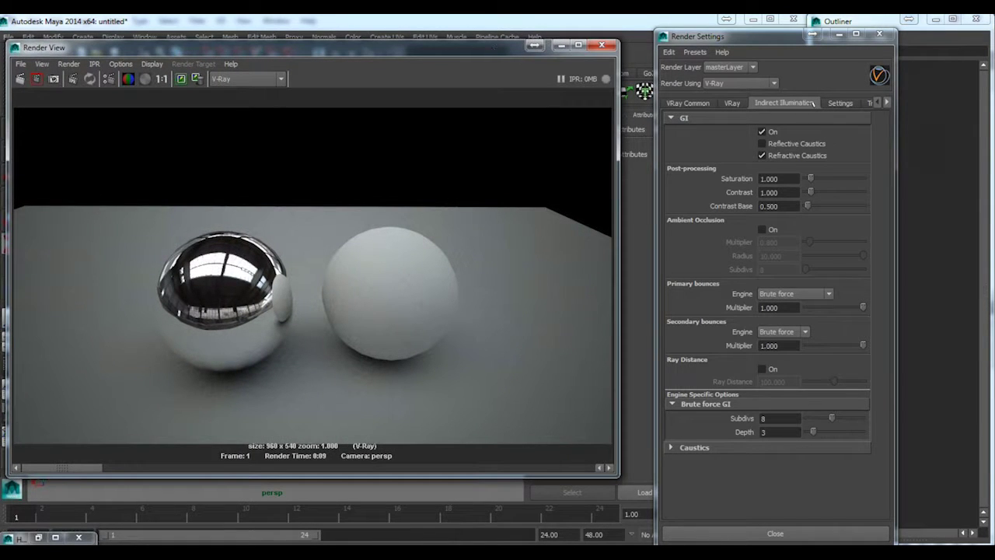
# Step: Set the primary bounces engine to Irradiance map and arrange the Render Settings window so its options are readable
pyautogui.moveTo(753, 43)
pyautogui.mouseDown()
pyautogui.moveTo(813, 46)
pyautogui.moveTo(760, 37)
pyautogui.mouseUp()
pyautogui.click(778, 293)
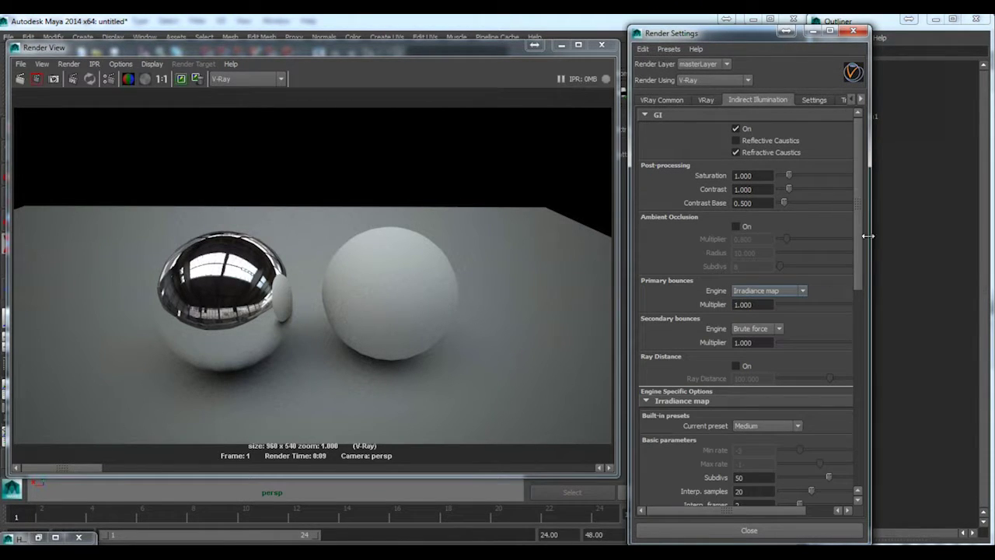
pyautogui.moveTo(869, 238); pyautogui.dragTo(880, 316)
pyautogui.scroll(-2, 716, 375)
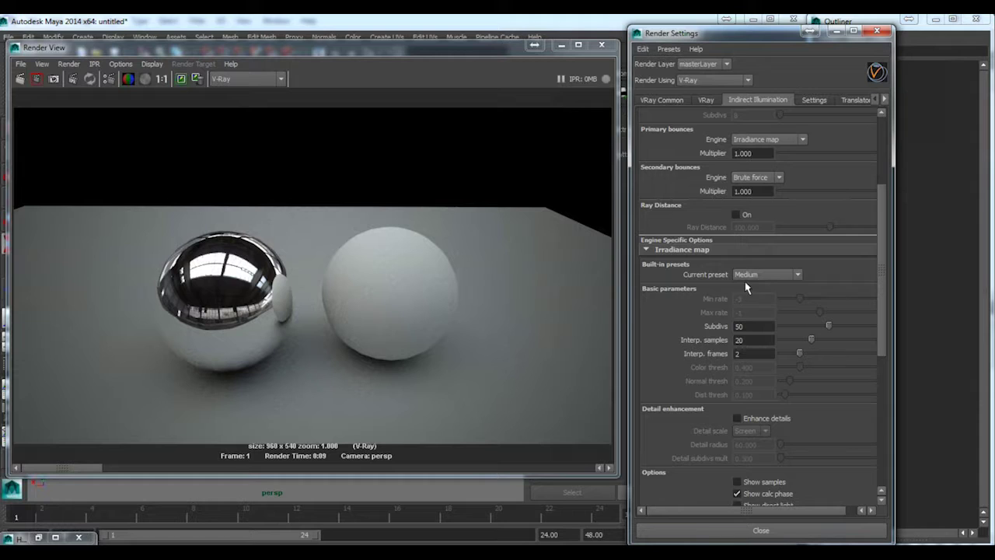
pyautogui.scroll(5, 863, 289)
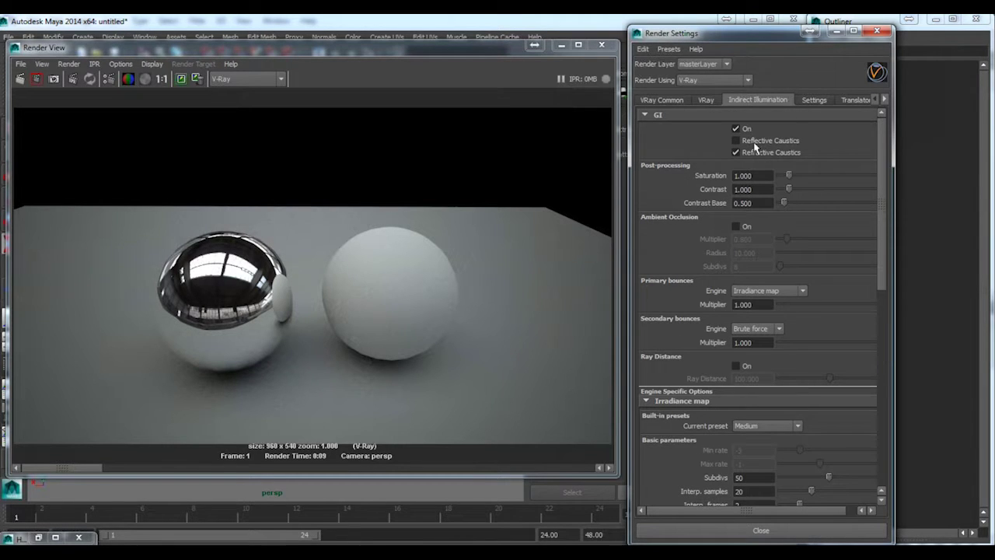
# Step: Review the engine choices for the primary and secondary bounces
pyautogui.click(773, 290)
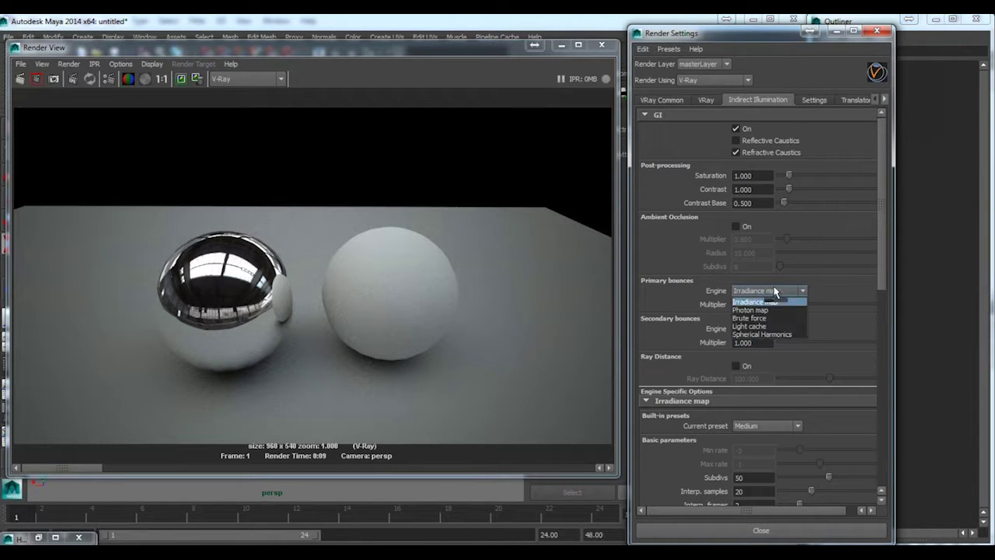
pyautogui.click(774, 291)
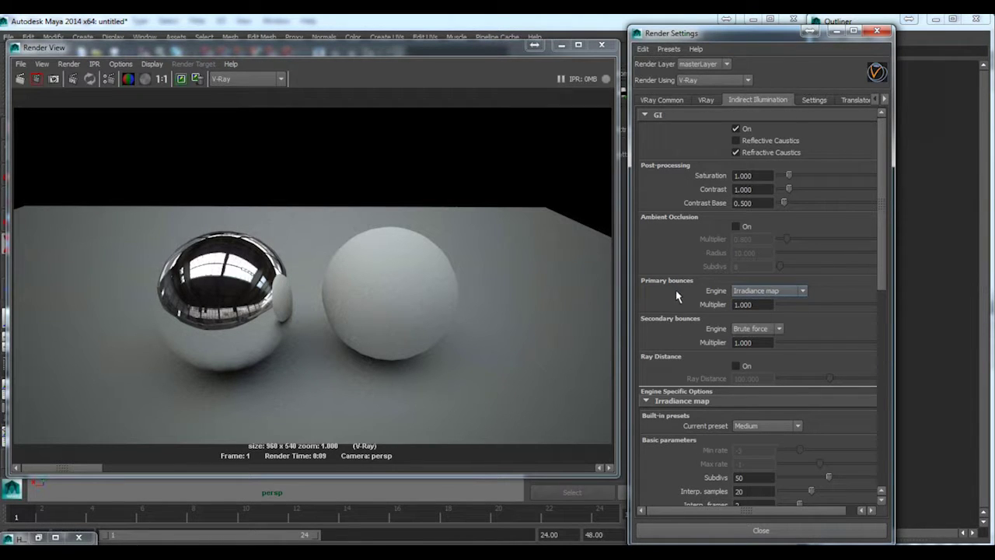
pyautogui.click(754, 332)
pyautogui.click(760, 333)
pyautogui.moveTo(882, 340); pyautogui.dragTo(905, 187)
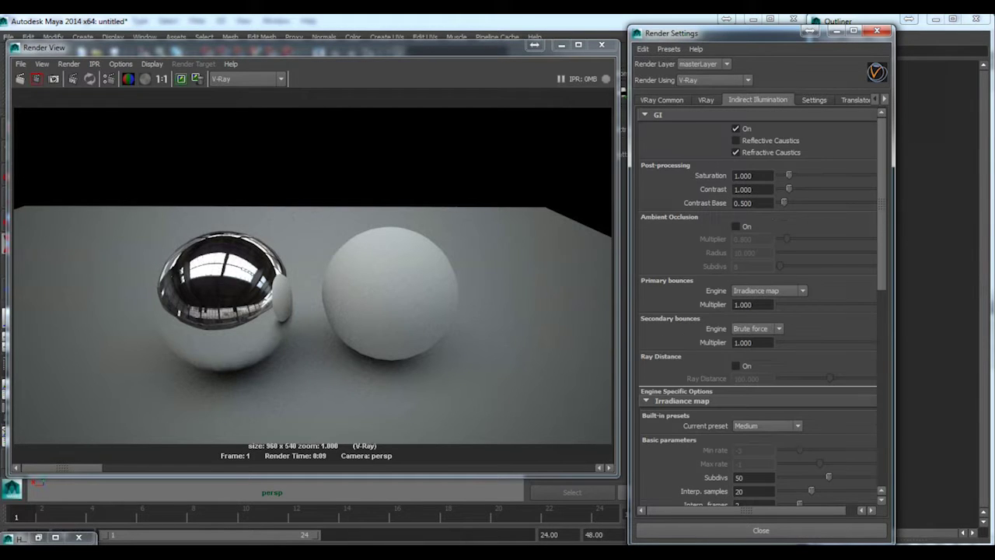
pyautogui.click(774, 292)
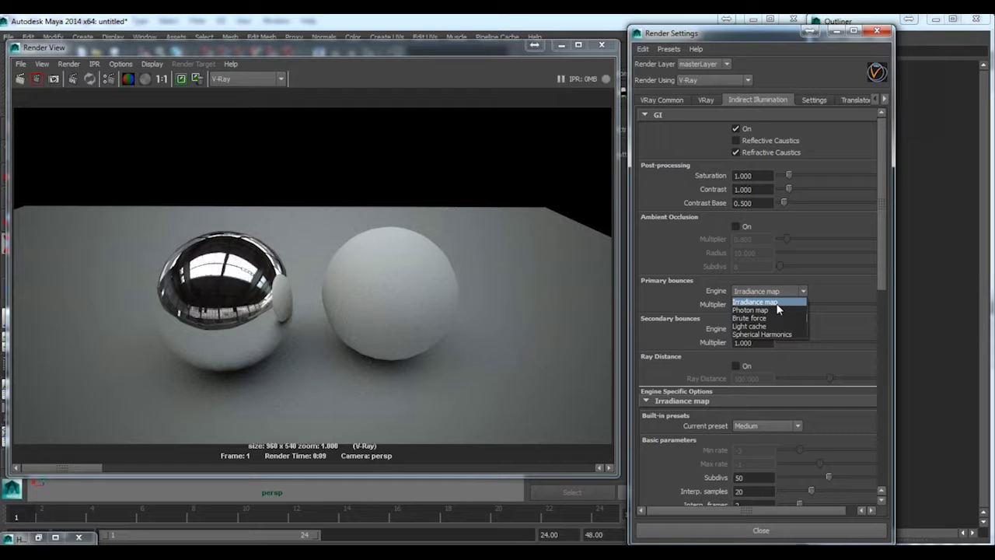
# Step: Lower the Irradiance map quality to 10 Subdivs and 5 Interp. samples
pyautogui.scroll(-2, 795, 361)
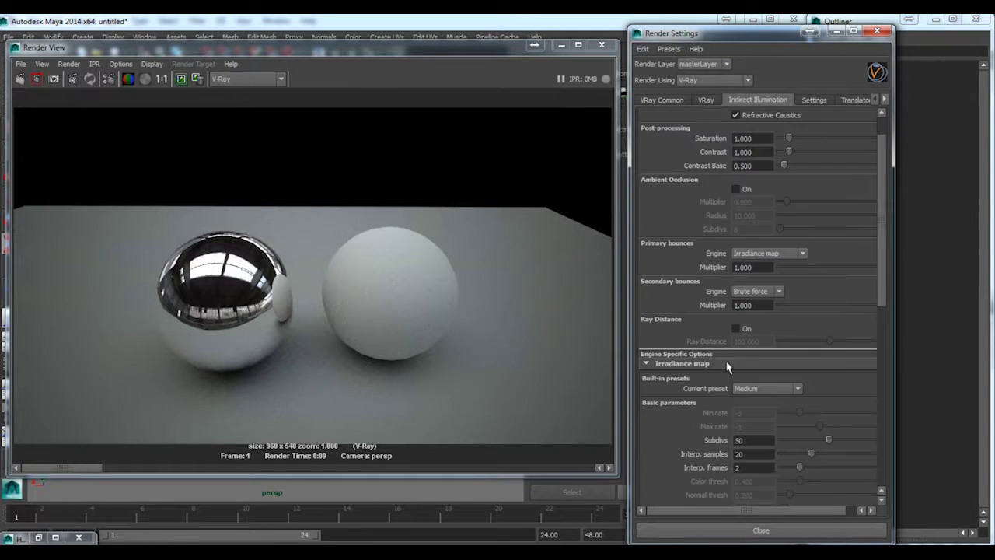
pyautogui.scroll(-2, 731, 389)
pyautogui.click(754, 365)
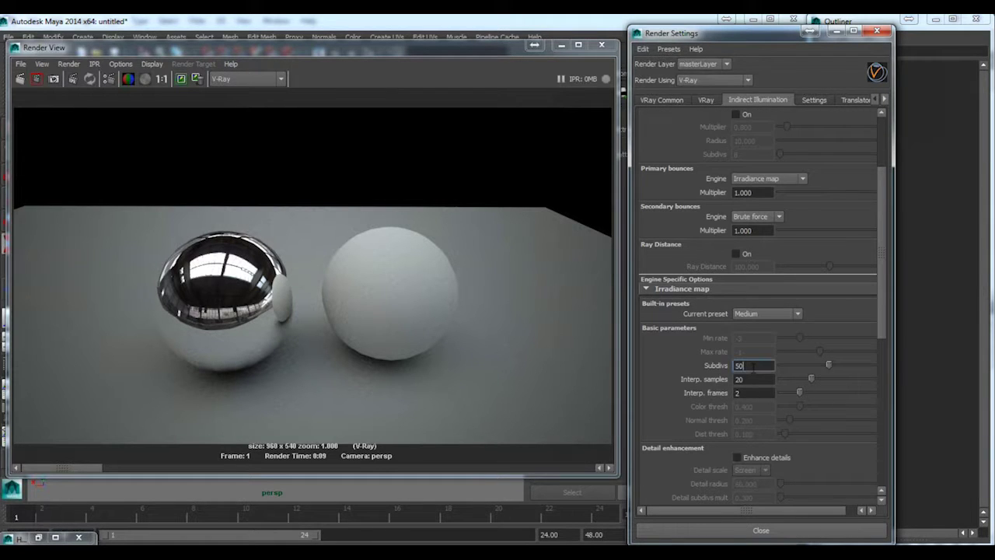
pyautogui.moveTo(752, 366); pyautogui.dragTo(676, 360)
pyautogui.write('10')
pyautogui.press('Return')
# Step: Set the secondary bounces engine to None and render the scene
pyautogui.click(756, 216)
pyautogui.click(748, 225)
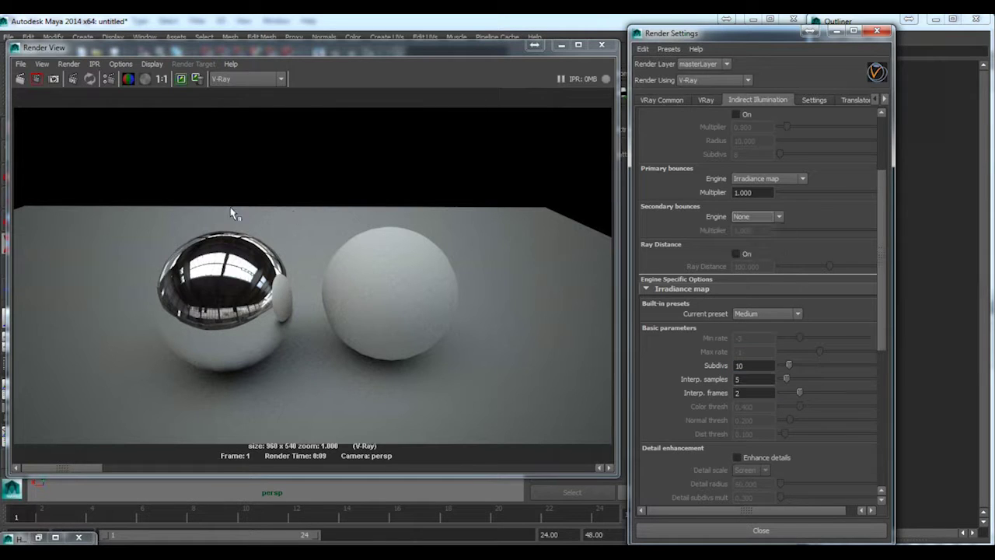
pyautogui.click(20, 81)
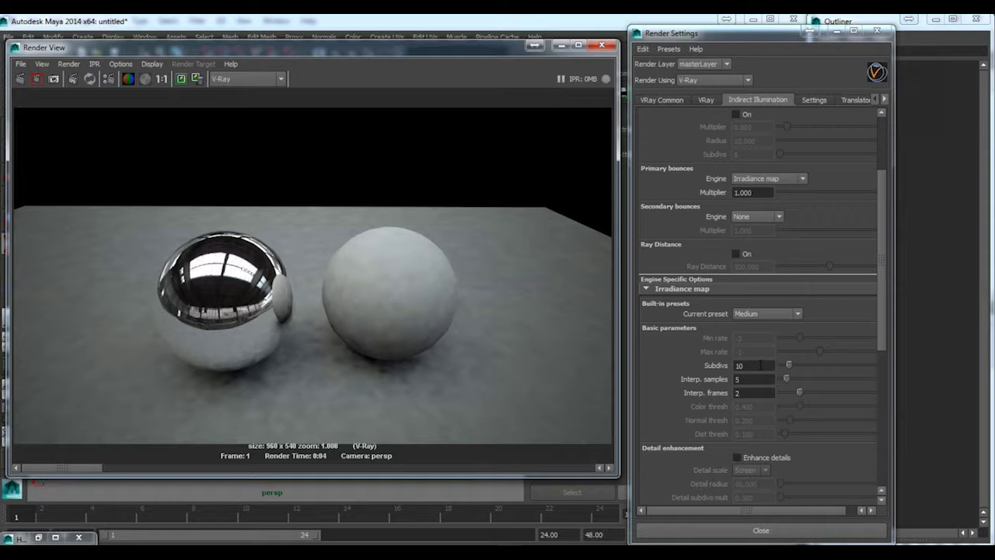
# Step: Set the Irradiance map Subdivs to 50 and Interp. samples to 20, and render the scene again
pyautogui.moveTo(760, 365); pyautogui.dragTo(711, 365)
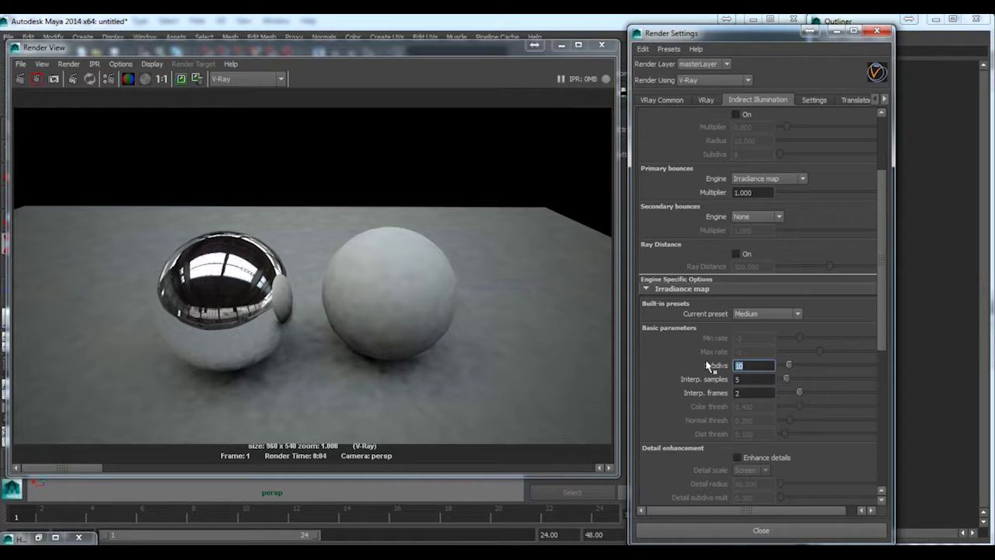
pyautogui.write('50')
pyautogui.press('Tab')
pyautogui.write('20')
pyautogui.press('Return')
pyautogui.click(755, 364)
pyautogui.click(21, 79)
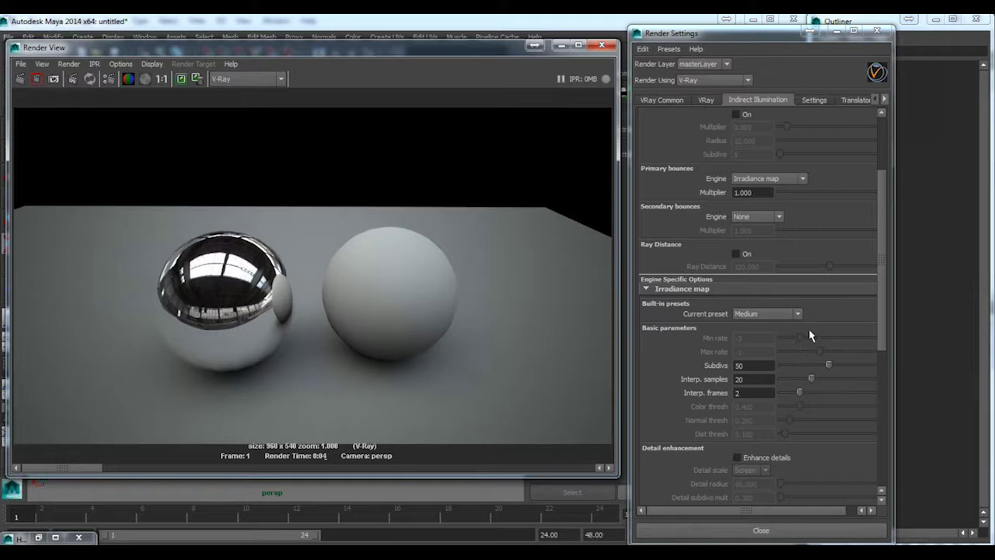
# Step: Review the remaining Irradiance map options and the DMC Sampler and System settings
pyautogui.scroll(-5, 825, 314)
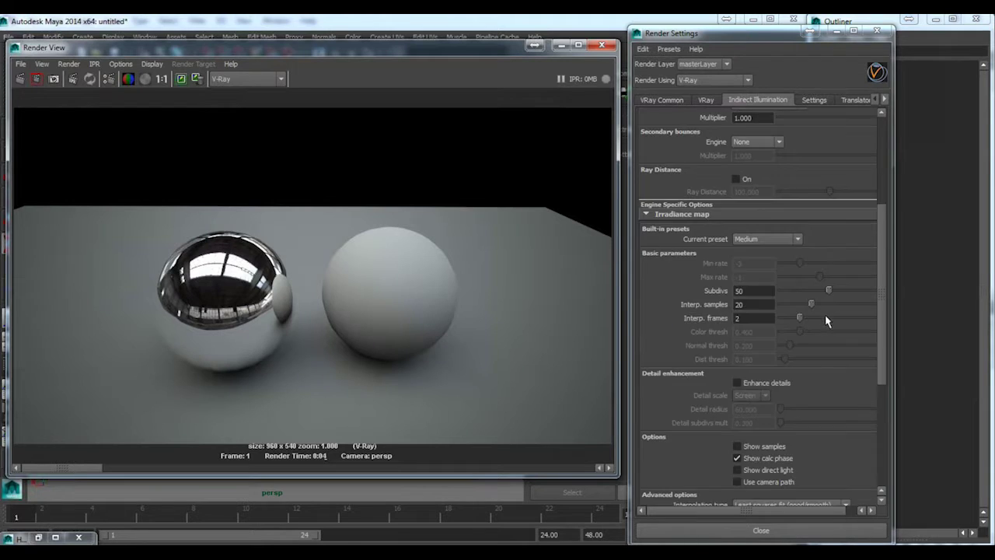
pyautogui.moveTo(894, 307); pyautogui.dragTo(905, 300)
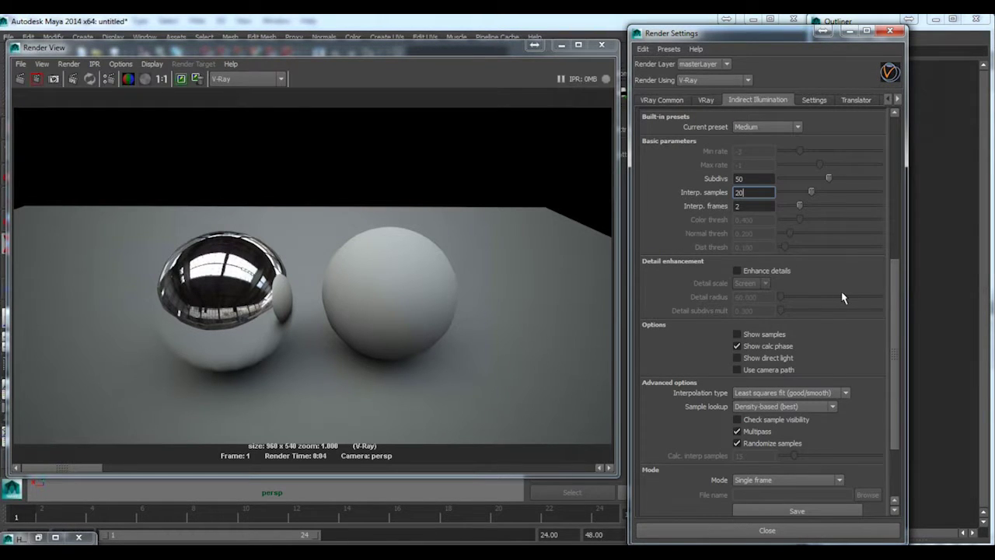
pyautogui.scroll(-3, 843, 298)
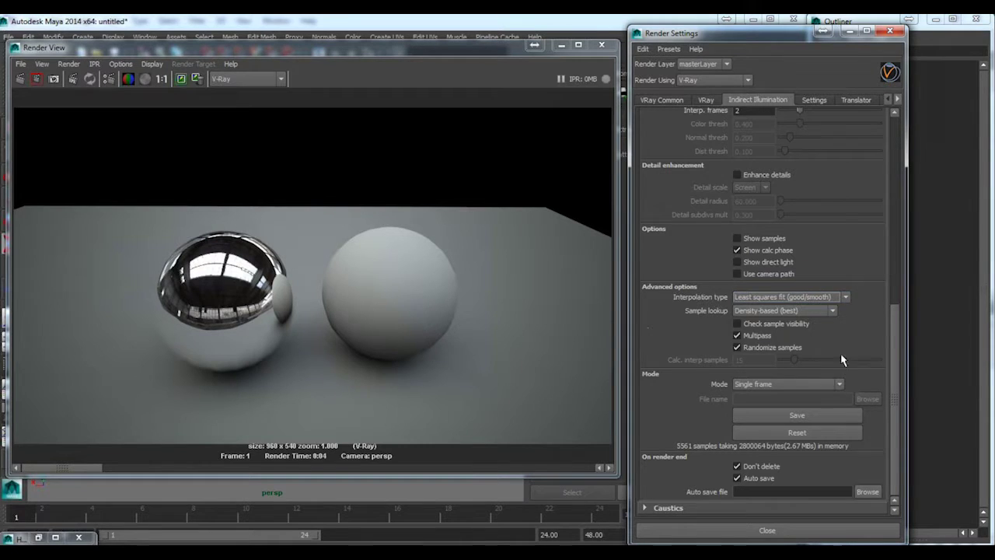
pyautogui.scroll(5, 844, 311)
pyautogui.scroll(5, 819, 116)
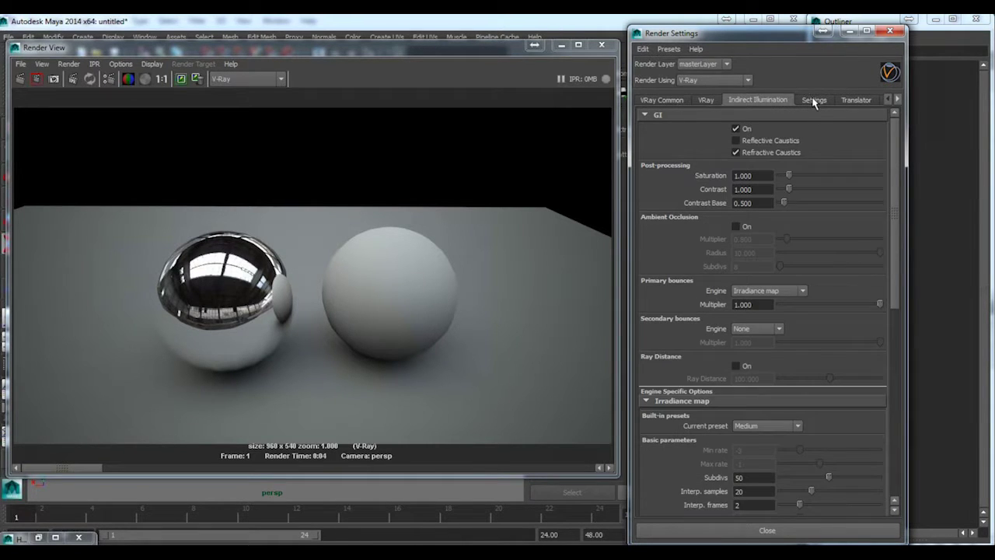
pyautogui.click(814, 101)
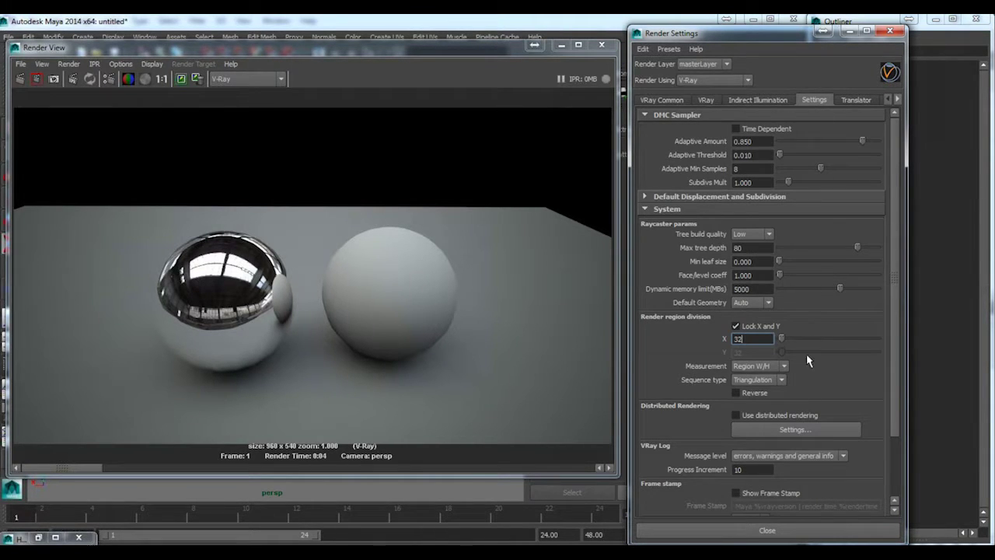
pyautogui.scroll(-3, 831, 469)
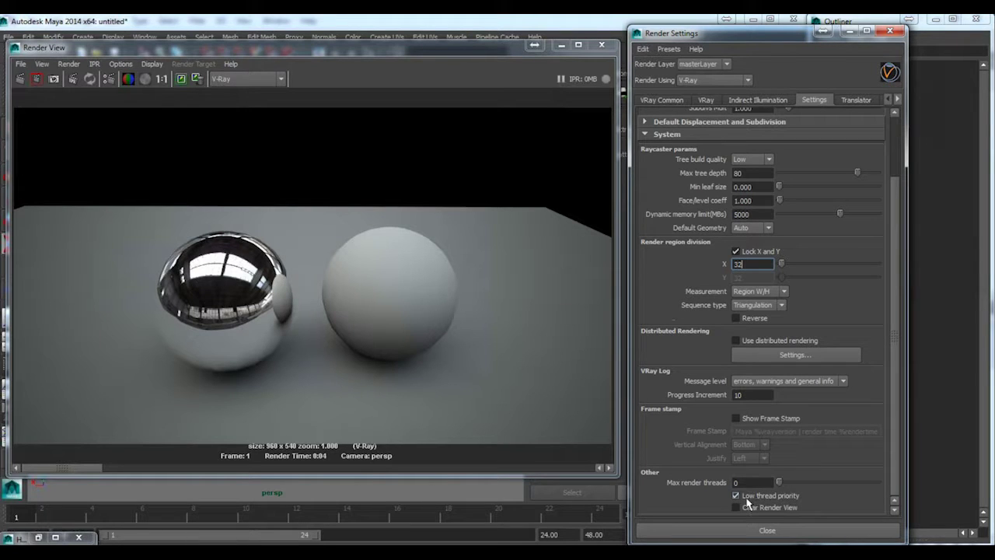
pyautogui.scroll(3, 761, 311)
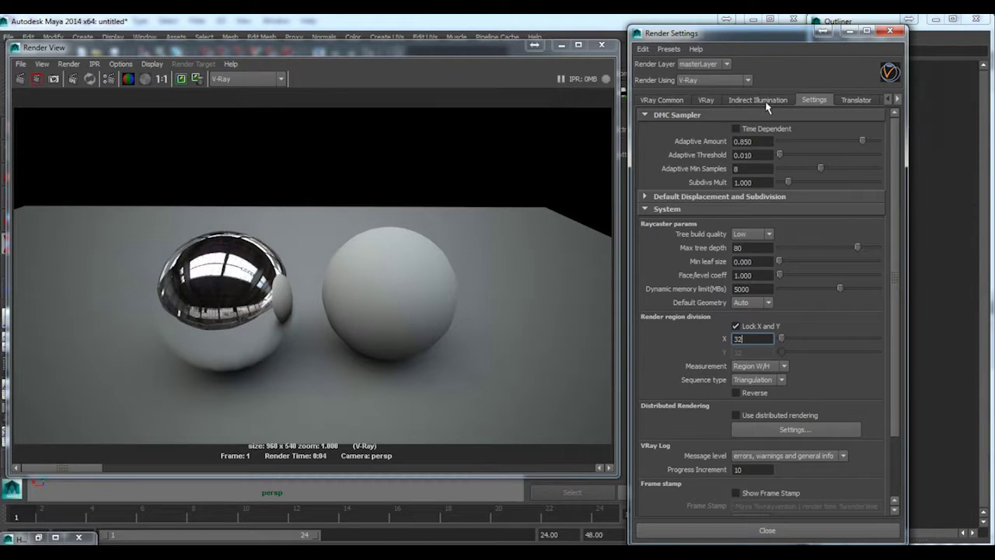
# Step: Set both the primary and secondary bounces engines to Brute force
pyautogui.click(765, 101)
pyautogui.click(773, 291)
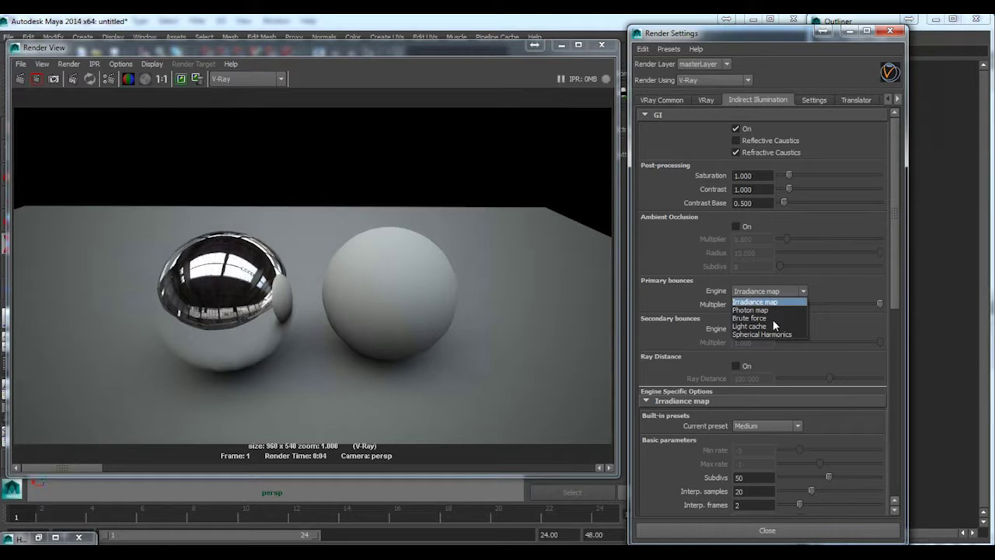
pyautogui.click(774, 318)
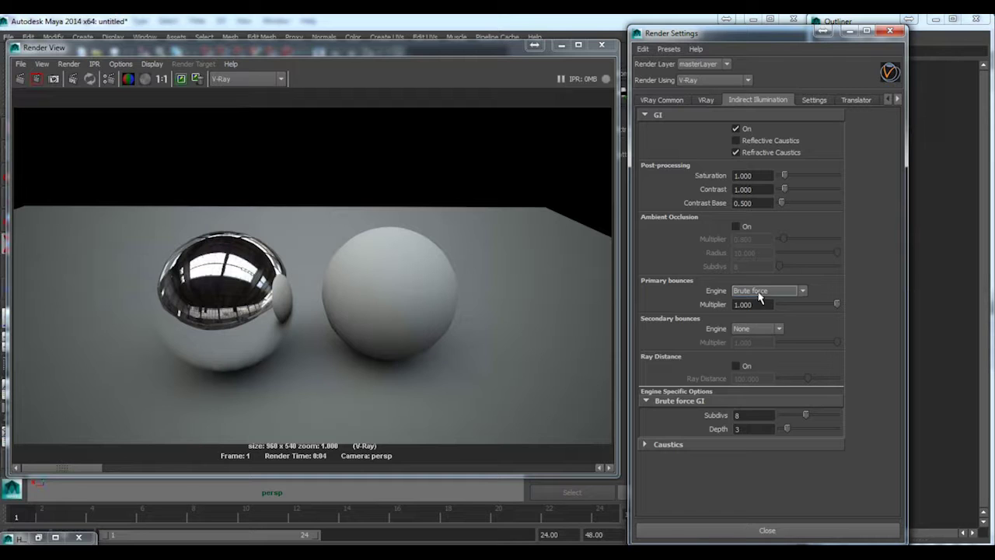
pyautogui.click(766, 331)
pyautogui.click(766, 332)
pyautogui.click(753, 332)
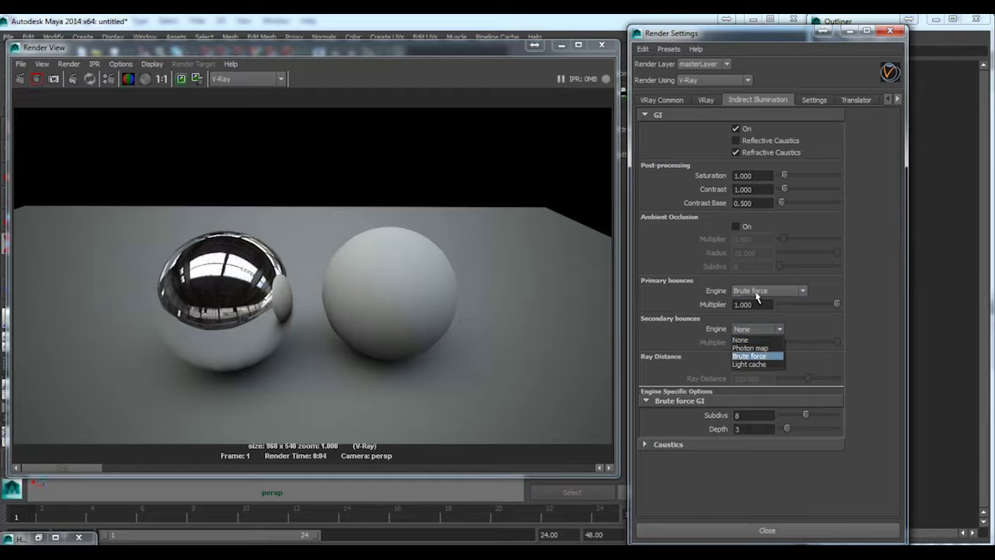
pyautogui.click(748, 355)
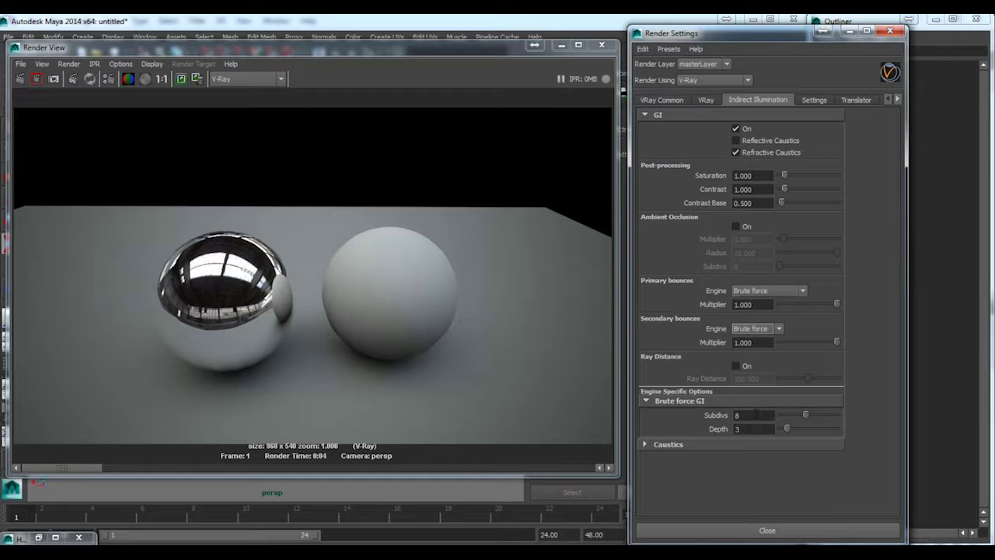
# Step: Set the Brute force GI Subdivs to 16 and render the scene for comparison
pyautogui.click(754, 414)
pyautogui.write('16')
pyautogui.press('Return')
pyautogui.click(20, 79)
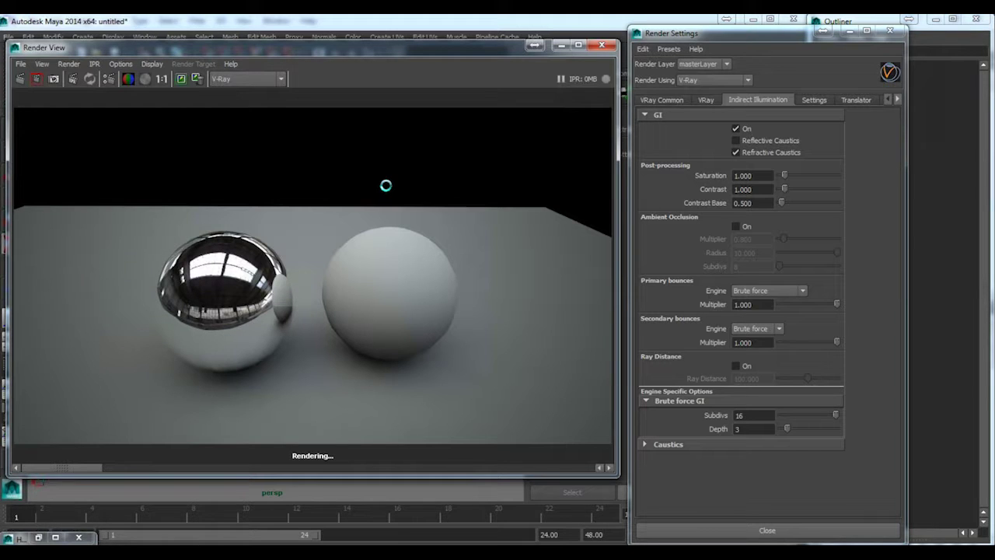
pyautogui.moveTo(22, 537); pyautogui.dragTo(394, 531)
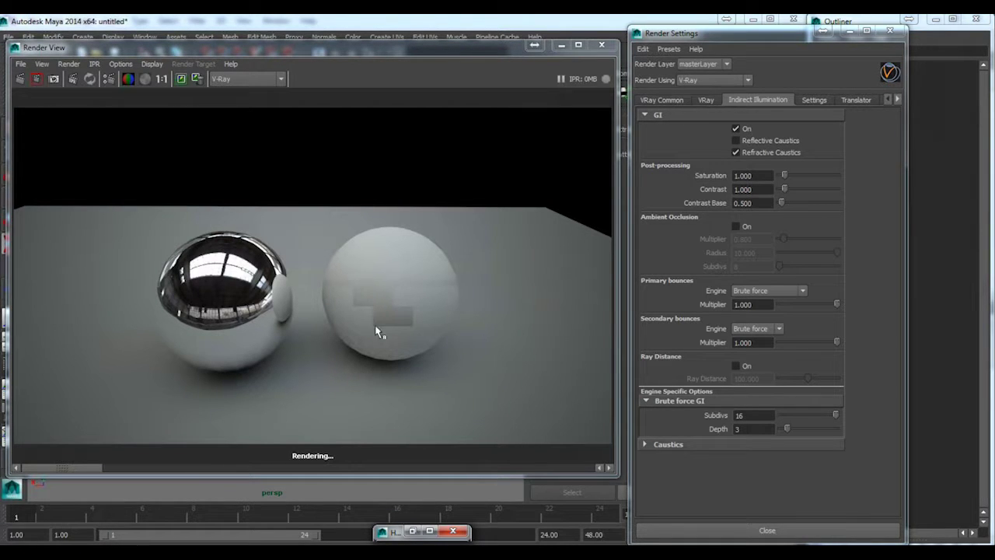
pyautogui.click(108, 469)
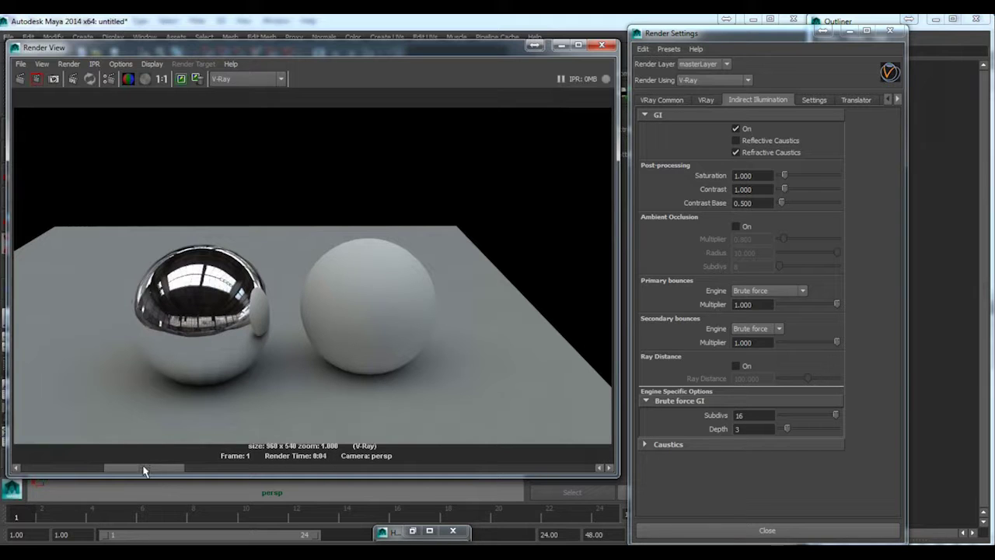
pyautogui.moveTo(143, 470); pyautogui.dragTo(66, 470)
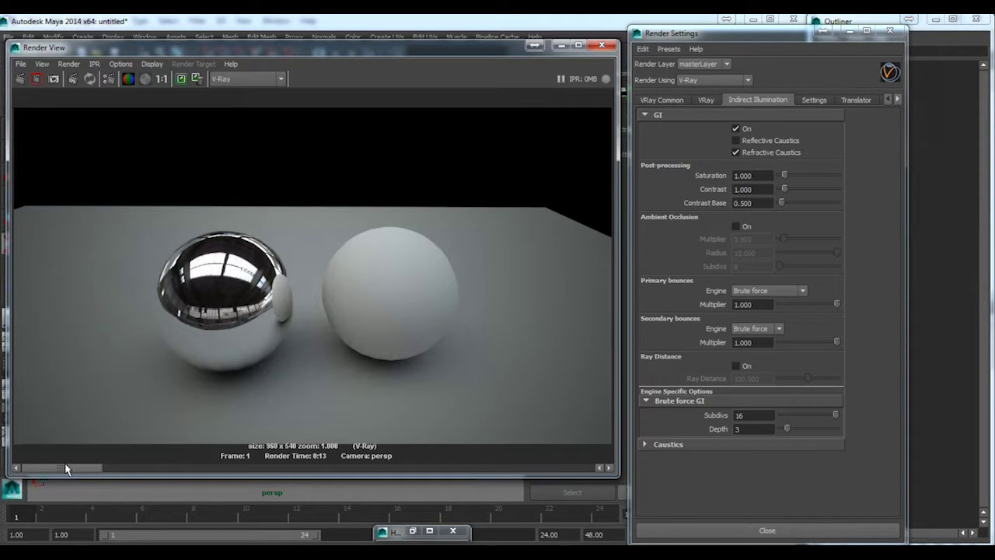
# Step: Set the adaptive subdivision threshold of the image sampler to 0.050 and render the frame
pyautogui.click(759, 415)
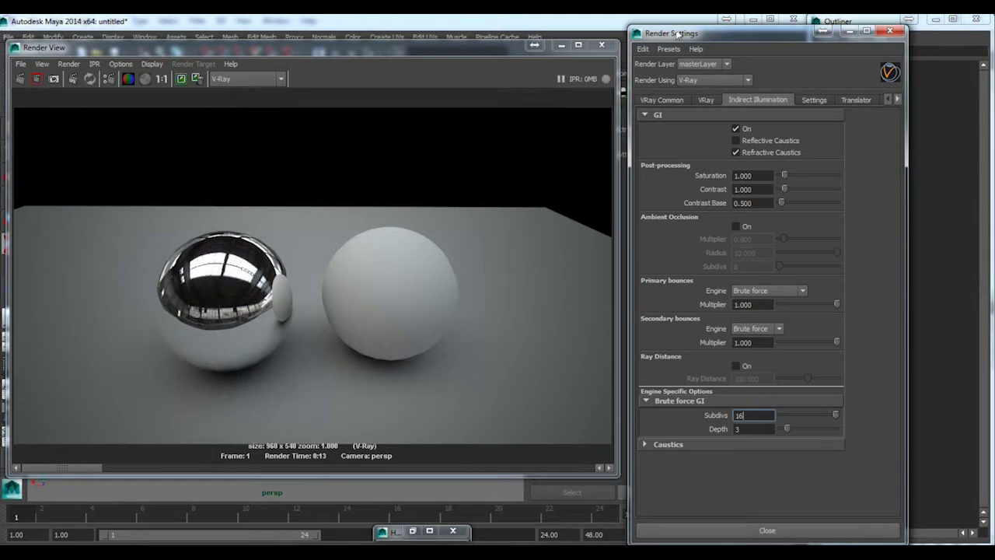
pyautogui.click(707, 99)
pyautogui.scroll(2, 762, 233)
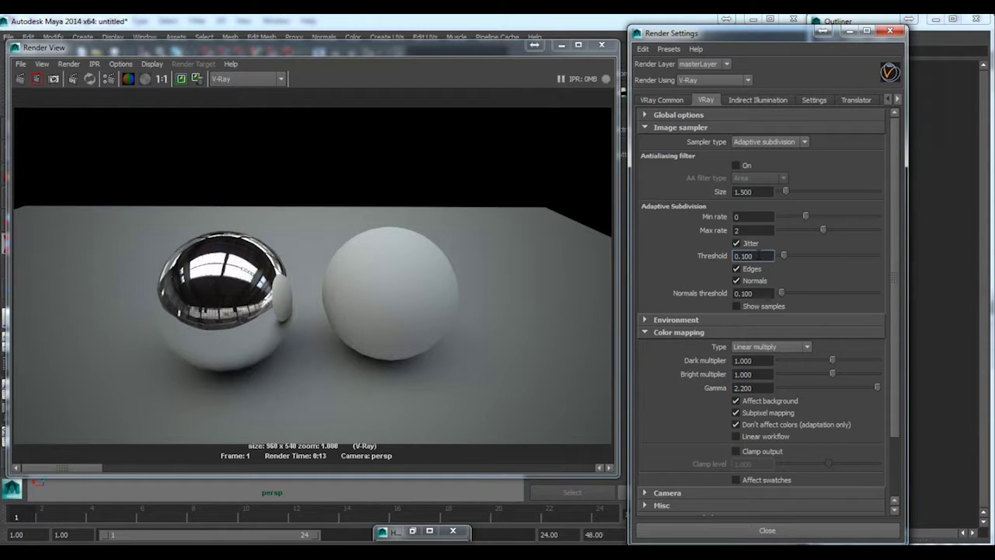
pyautogui.write('50')
pyautogui.click(20, 80)
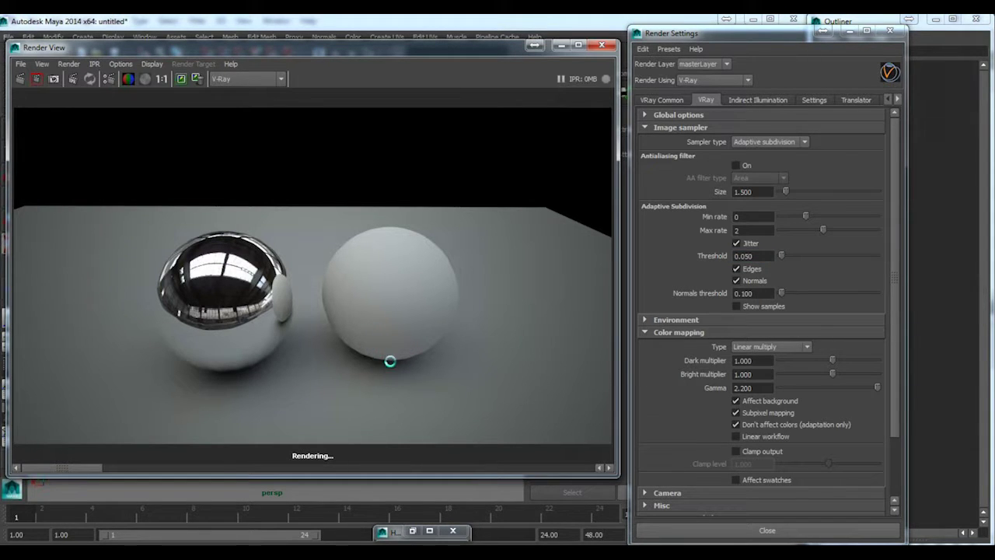
# Step: Compare the new render with the previously stored image and review the V-Ray render region and system settings
pyautogui.click(813, 99)
pyautogui.click(740, 339)
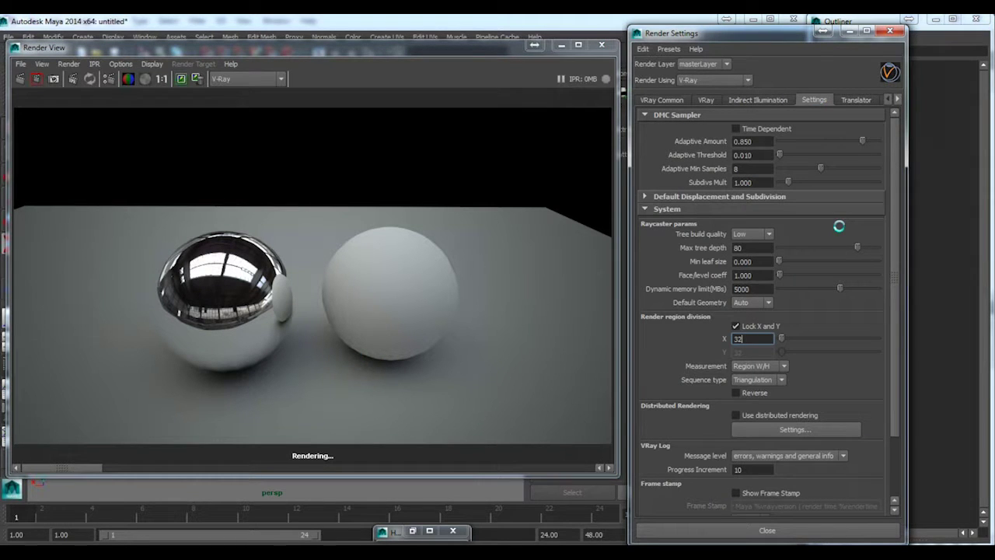
pyautogui.click(705, 99)
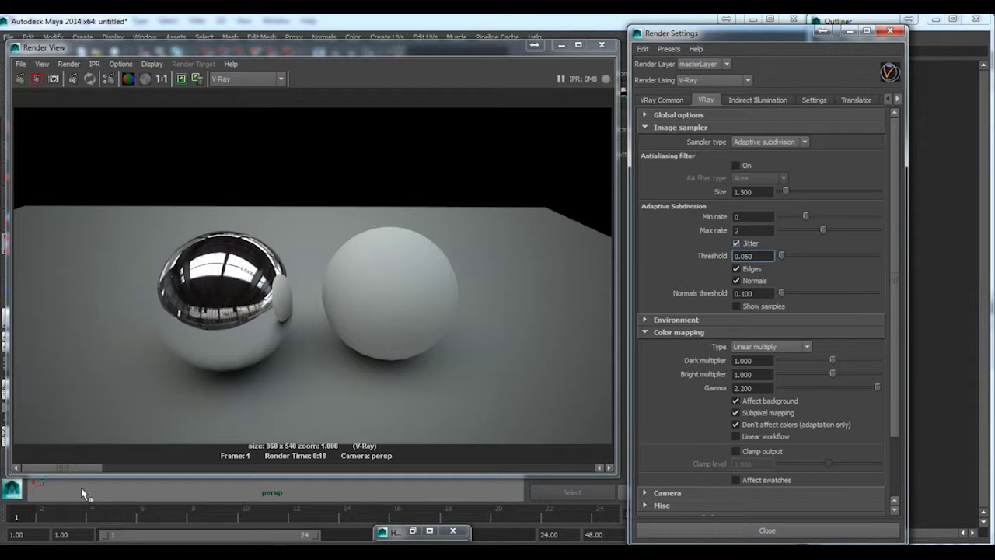
pyautogui.moveTo(61, 468); pyautogui.dragTo(143, 471)
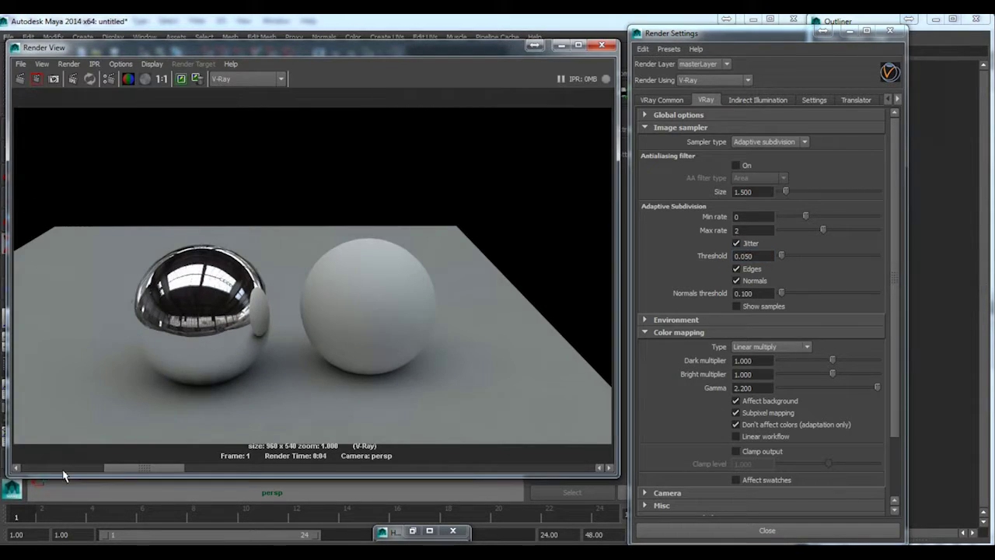
pyautogui.click(64, 469)
pyautogui.click(815, 101)
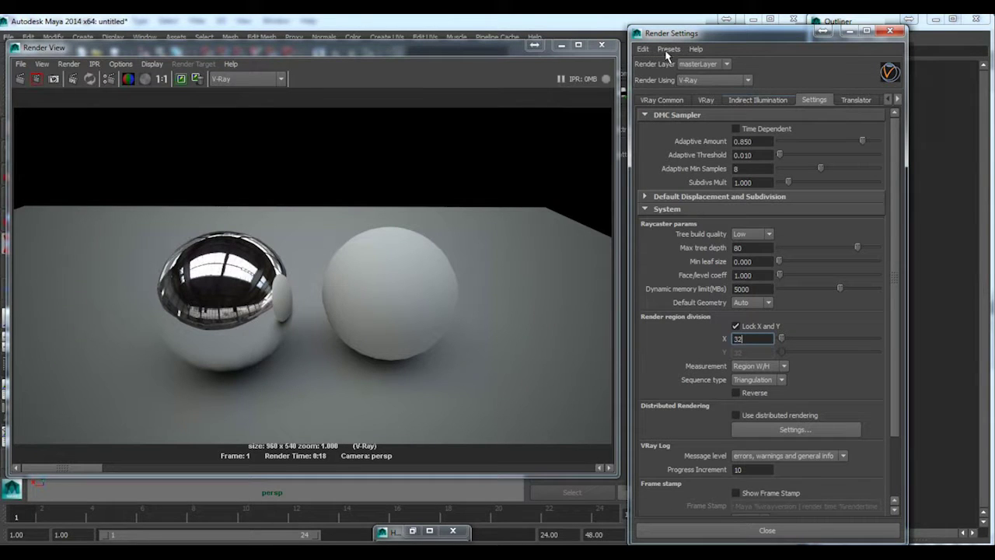
pyautogui.click(668, 50)
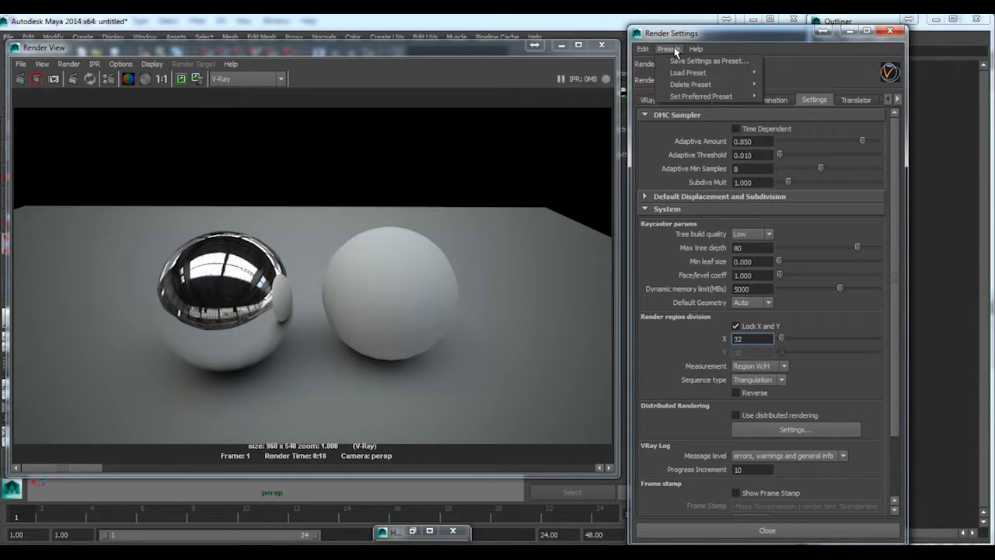
pyautogui.click(855, 60)
pyautogui.scroll(-3, 833, 490)
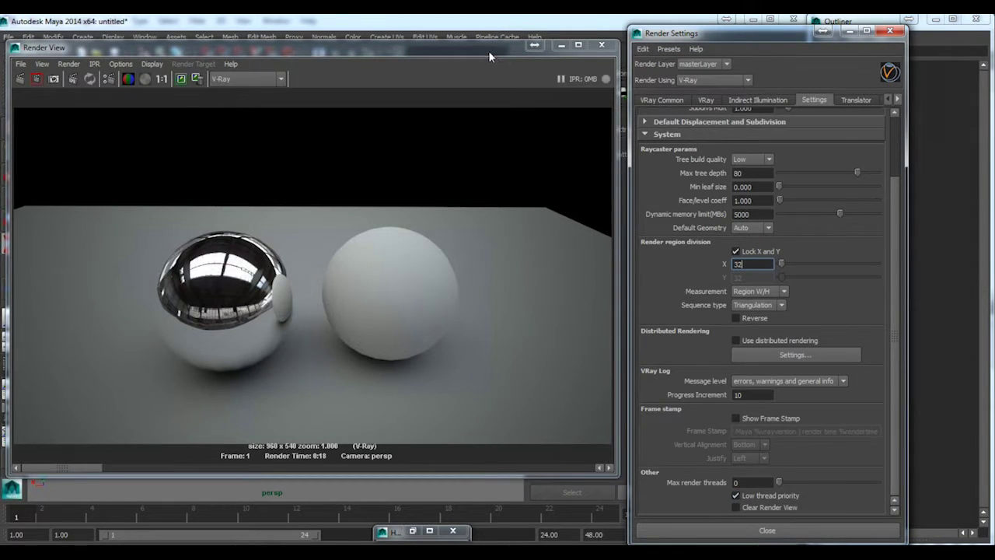
# Step: Put the rendered image out of the way and reframe the perspective camera slightly closer to the two spheres
pyautogui.moveTo(488, 51); pyautogui.dragTo(496, 72)
pyautogui.click(565, 66)
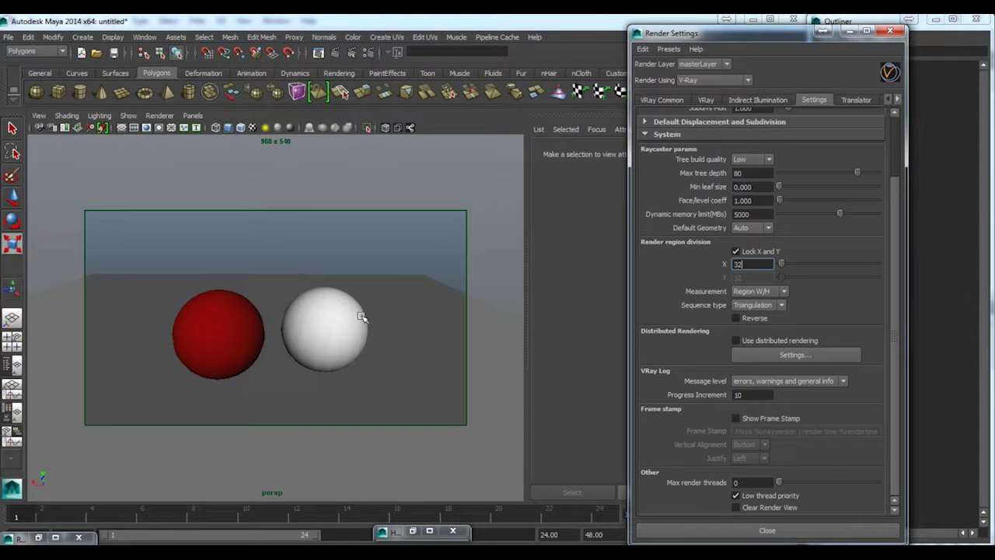
pyautogui.scroll(-5, 363, 314)
pyautogui.keyDown('alt'); pyautogui.moveTo(340, 304); pyautogui.dragTo(333, 304, button='middle'); pyautogui.keyUp('alt')
pyautogui.keyDown('alt'); pyautogui.moveTo(333, 304); pyautogui.dragTo(347, 303, button='right'); pyautogui.keyUp('alt')
pyautogui.scroll(1, 347, 303)
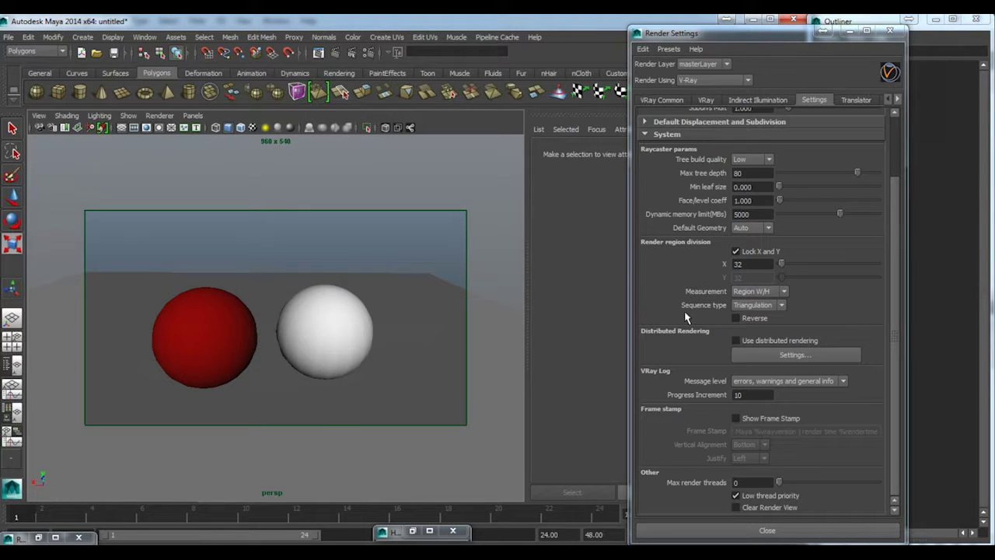
# Step: Switch to the web browser to look over the ao pass image results, and return to Maya
pyautogui.hotkey('alt', 'Tab')
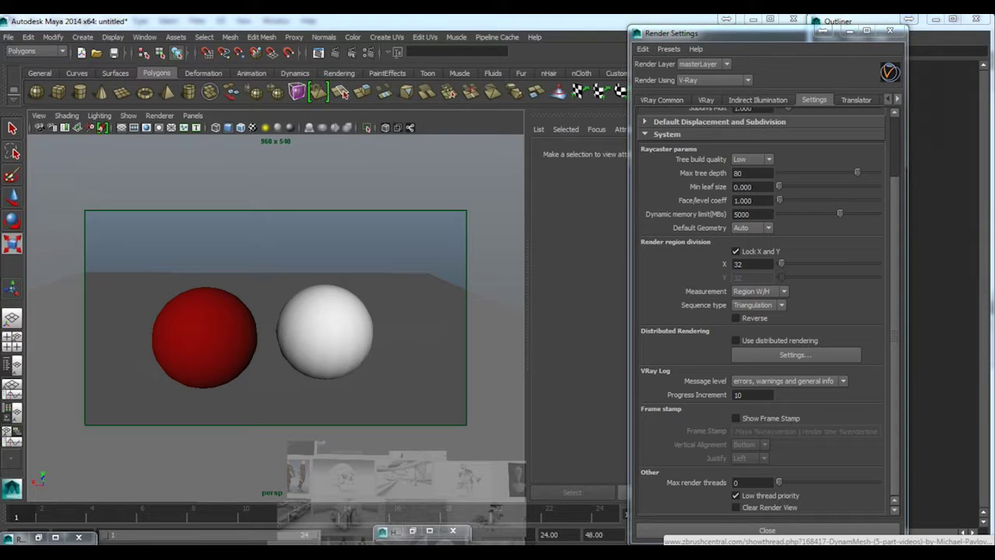
pyautogui.scroll(1, 570, 309)
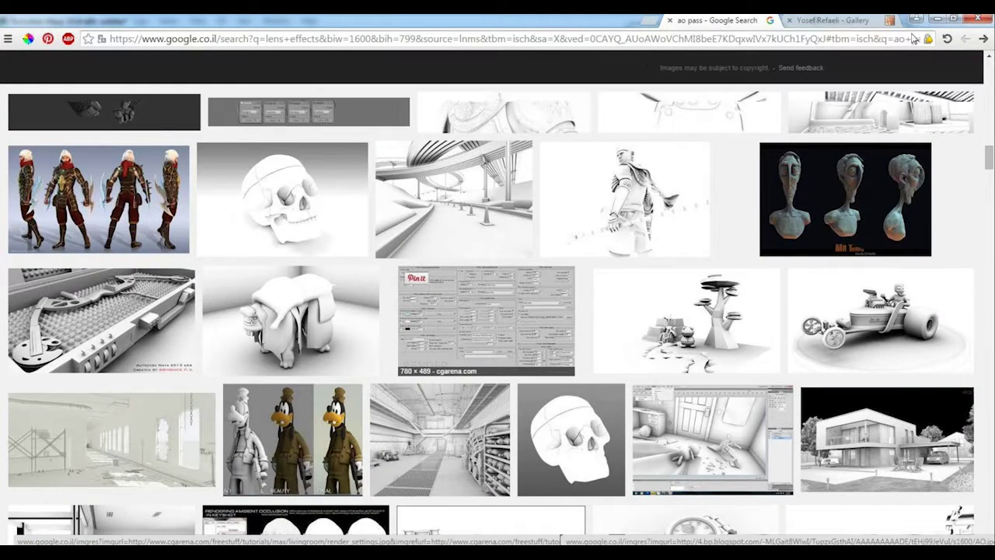
pyautogui.hotkey('alt', 'Tab')
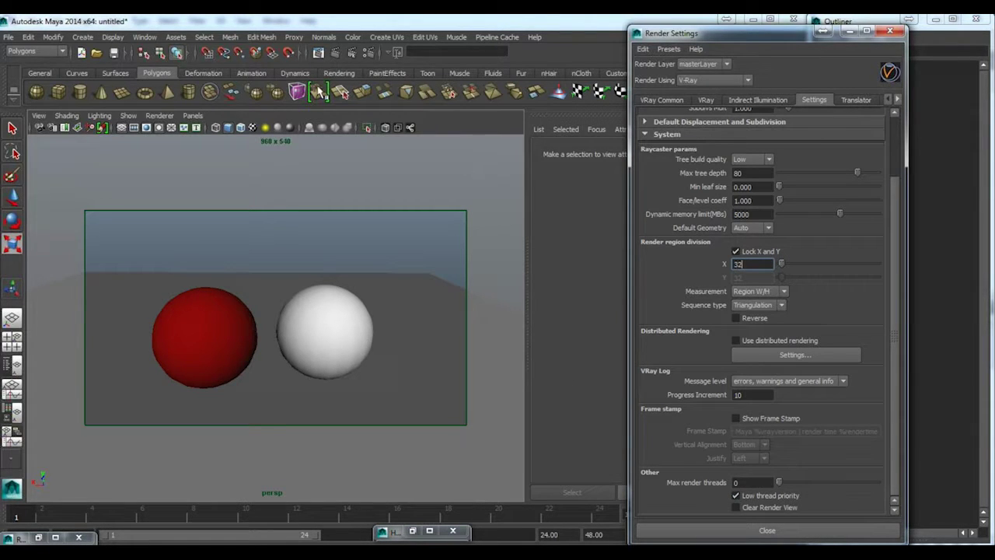
# Step: Render the reframed perspective view and move the Render View window clear of the Render Settings
pyautogui.click(334, 52)
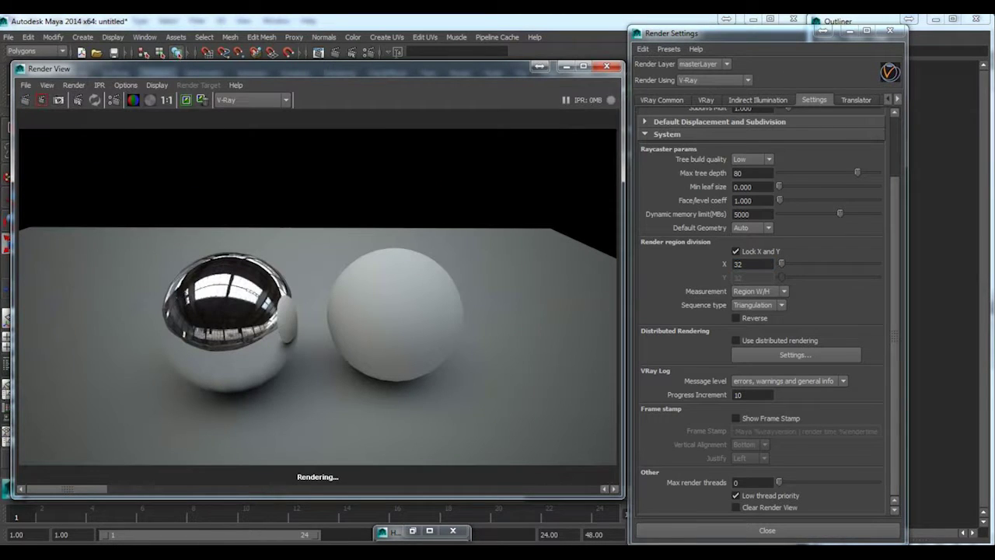
pyautogui.moveTo(372, 77); pyautogui.dragTo(698, 77)
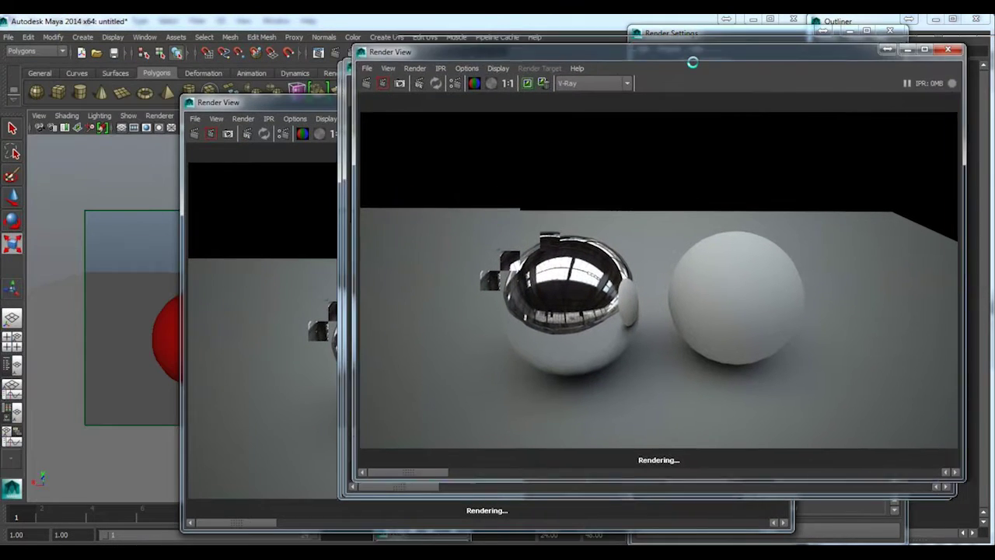
pyautogui.keyDown('alt'); pyautogui.moveTo(211, 257); pyautogui.dragTo(311, 276, button='right'); pyautogui.keyUp('alt')
pyautogui.moveTo(722, 72); pyautogui.dragTo(216, 88)
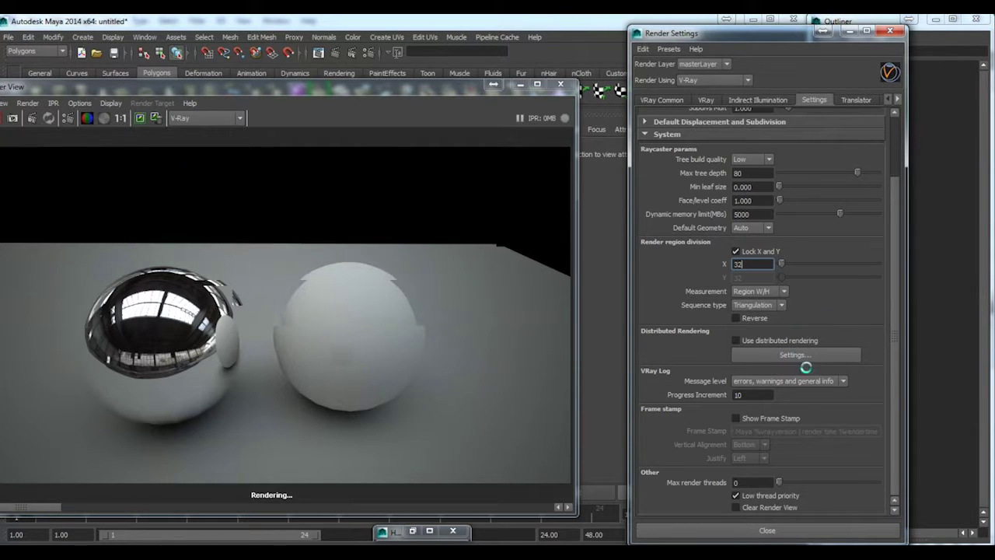
pyautogui.click(668, 49)
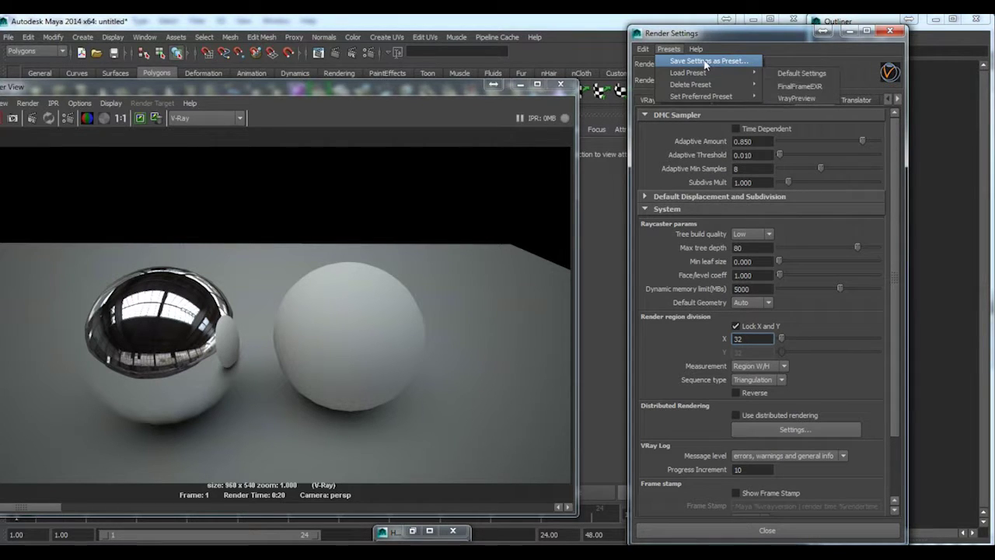
pyautogui.click(703, 61)
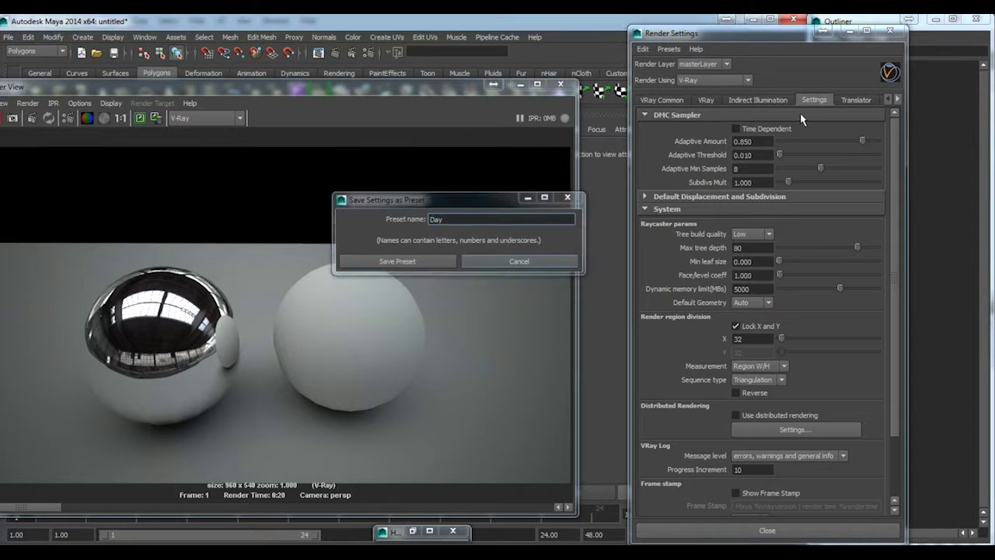
pyautogui.click(533, 262)
# Step: Set the X size of the render region division to 64 with X and Y locked
pyautogui.scroll(-3, 817, 109)
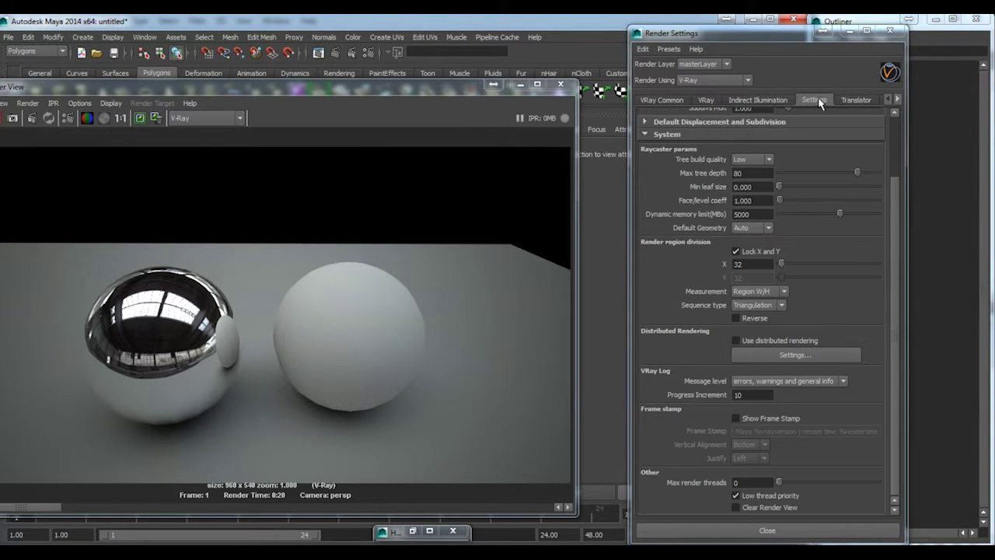
pyautogui.click(751, 497)
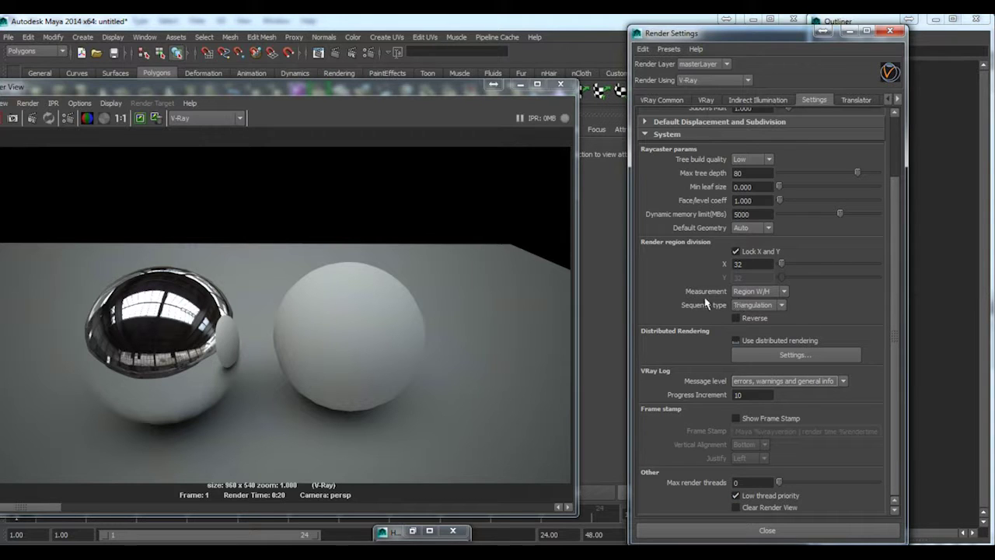
pyautogui.moveTo(751, 264); pyautogui.dragTo(699, 265)
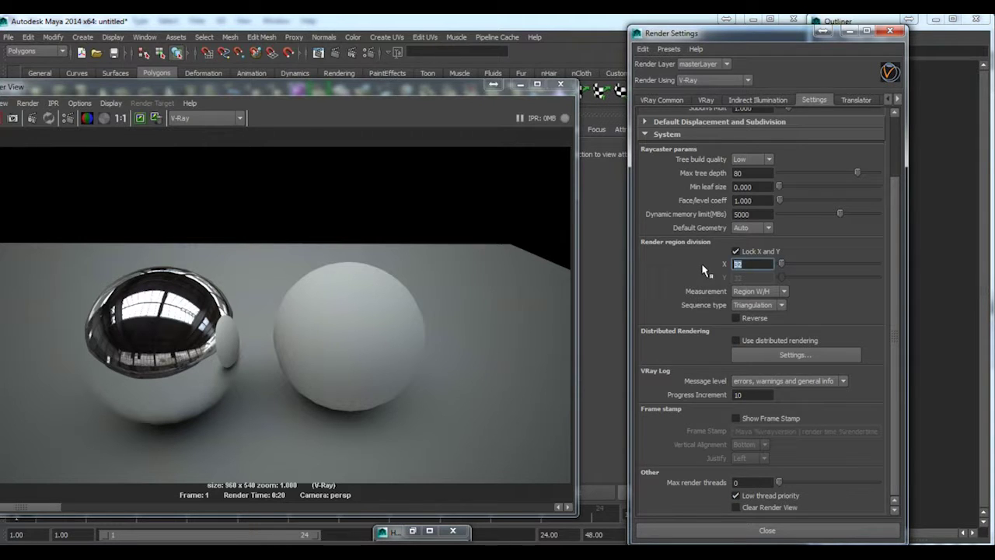
pyautogui.write('64')
pyautogui.press('Return')
pyautogui.scroll(2, 752, 277)
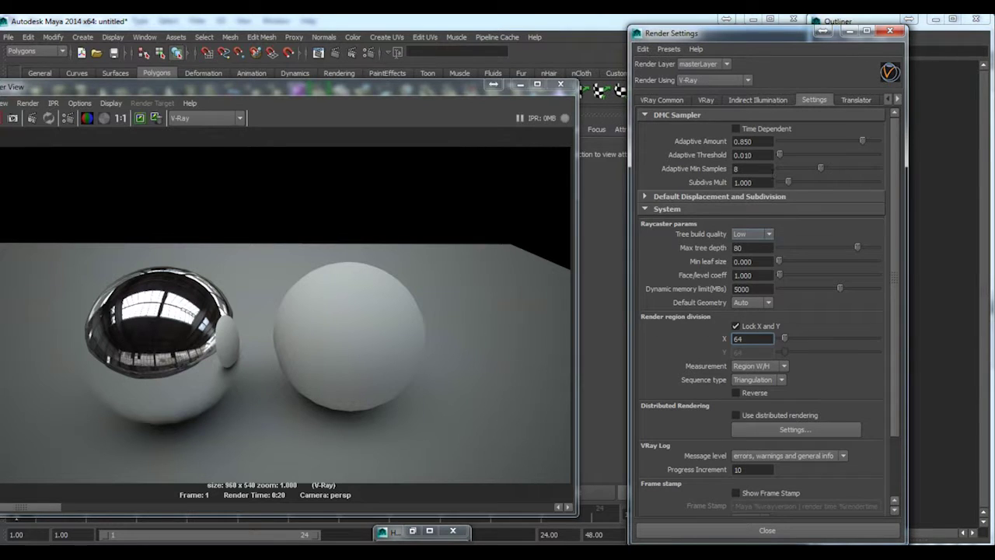
# Step: Switch to Windows Explorer and open the Users folder on Local Disk (C:) in a new window
pyautogui.hotkey('alt', 'Tab')
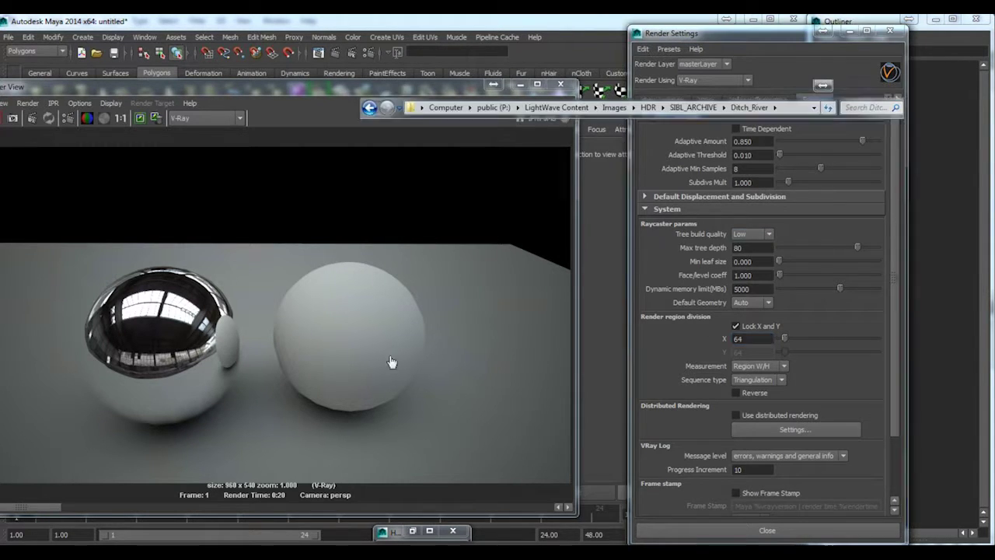
pyautogui.moveTo(566, 88); pyautogui.dragTo(435, 89)
pyautogui.rightClick(160, 551)
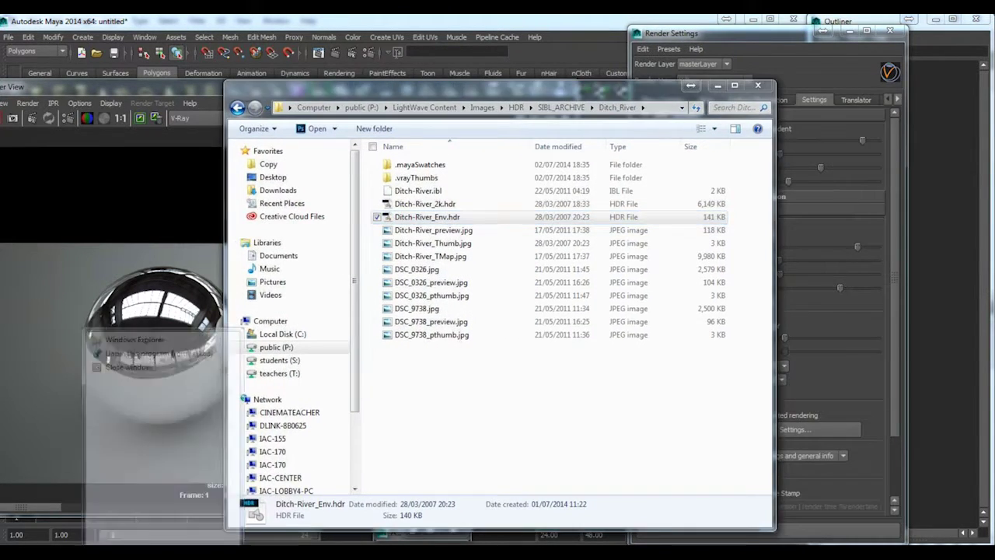
pyautogui.click(138, 500)
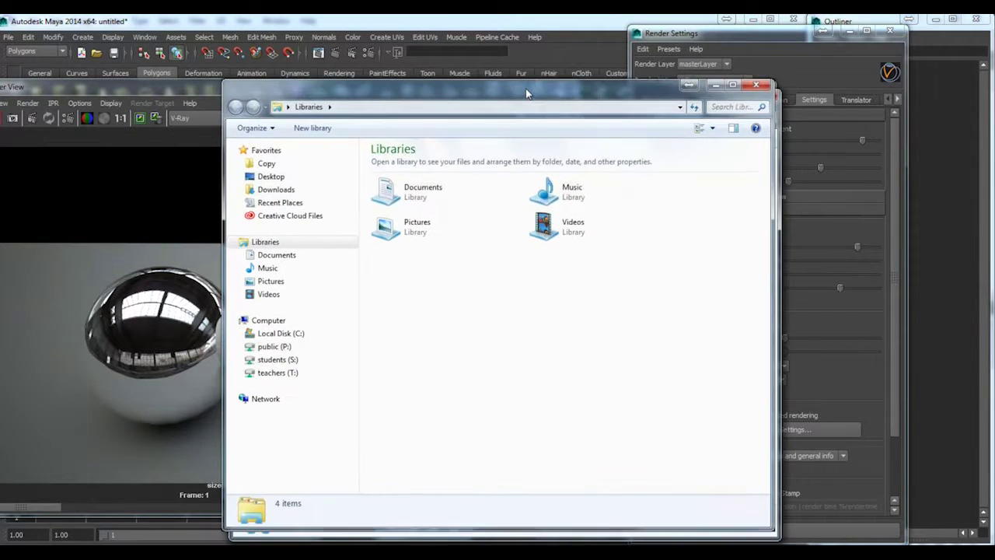
pyautogui.click(295, 332)
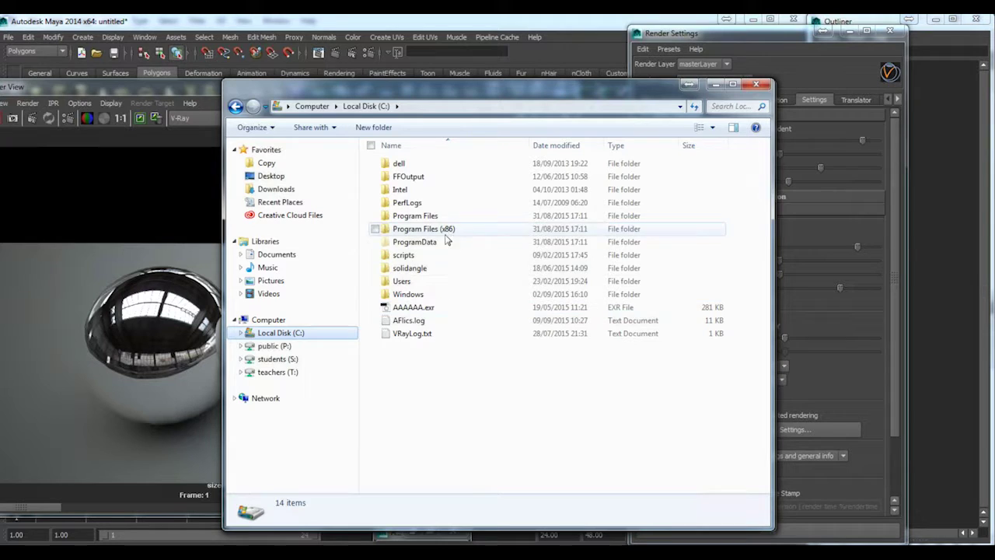
pyautogui.doubleClick(419, 284)
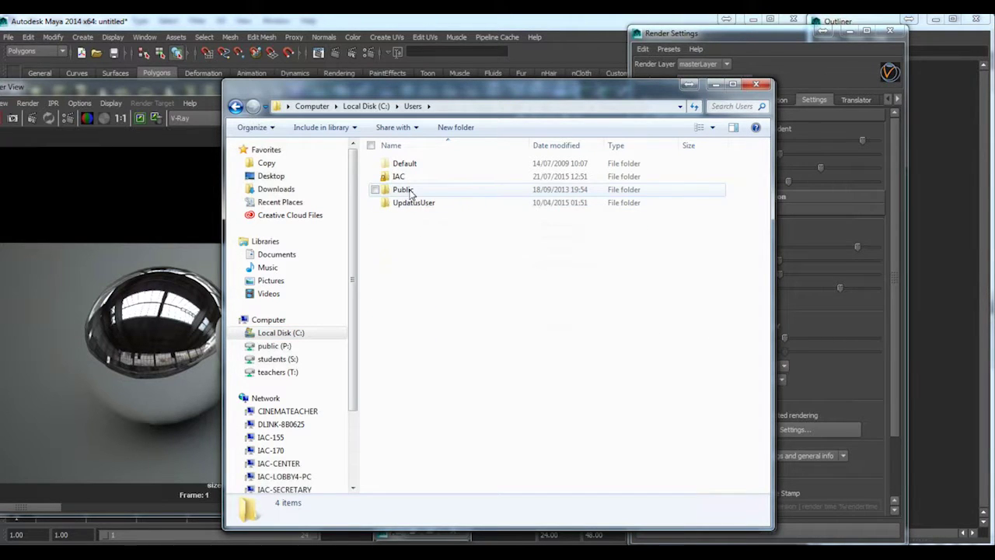
pyautogui.doubleClick(408, 165)
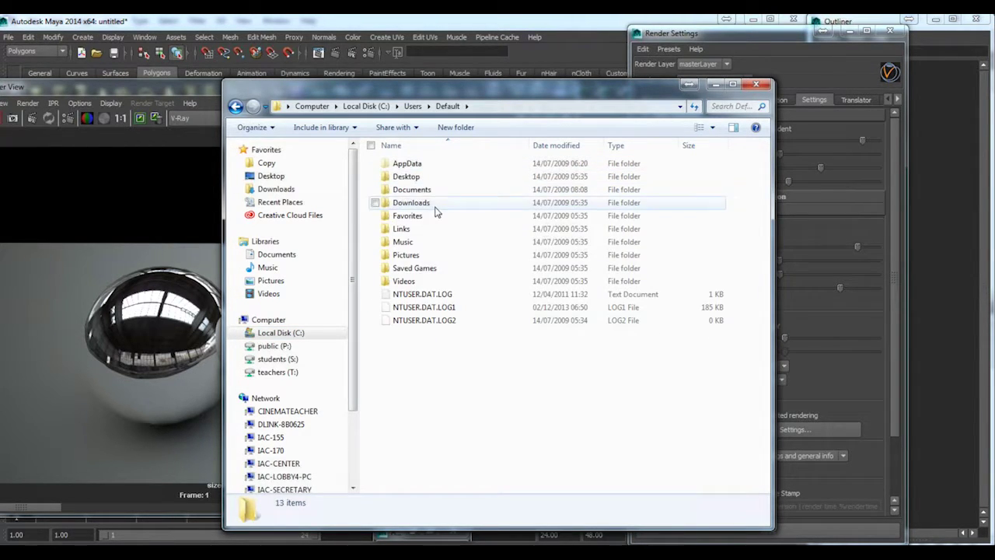
pyautogui.doubleClick(426, 192)
pyautogui.press('BackSpace')
pyautogui.press('BackSpace')
pyautogui.doubleClick(410, 192)
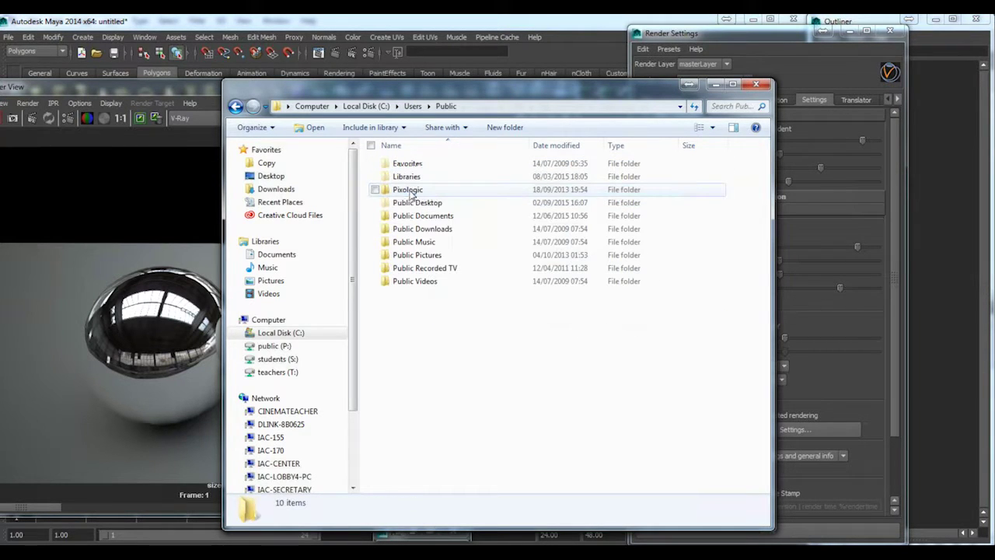
pyautogui.press('BackSpace')
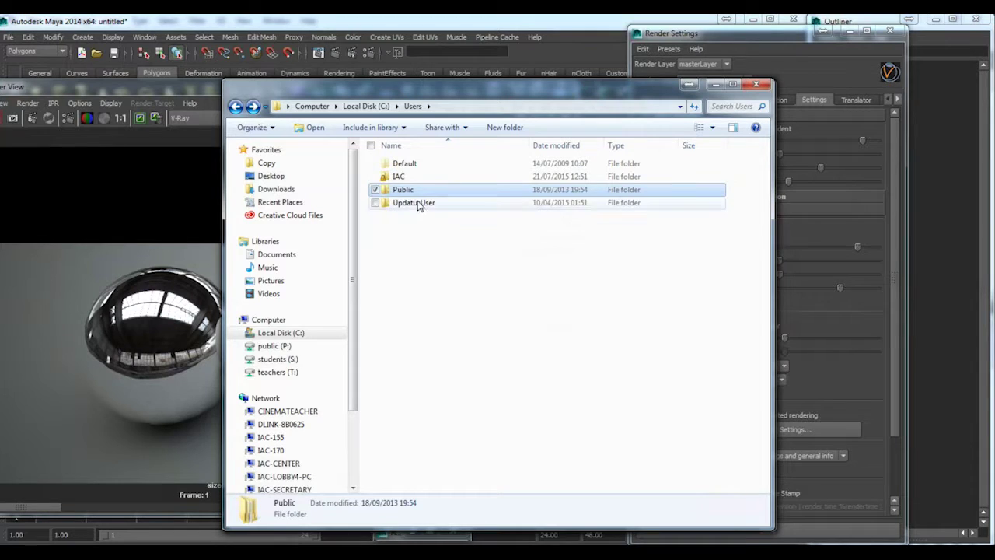
# Step: Open the Maya presets folder under Users, at IAC\My Documents\maya\2014-x64\presets
pyautogui.doubleClick(407, 179)
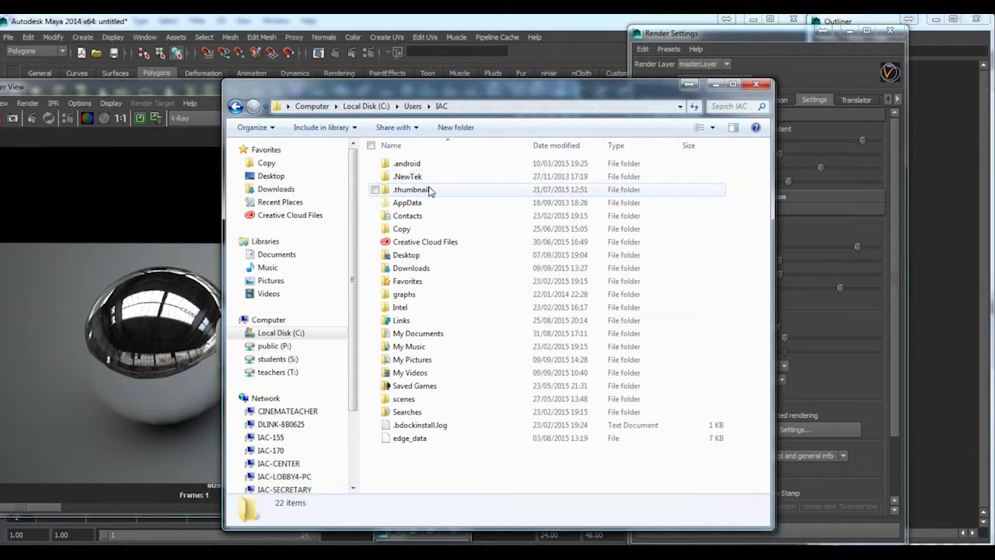
pyautogui.doubleClick(440, 334)
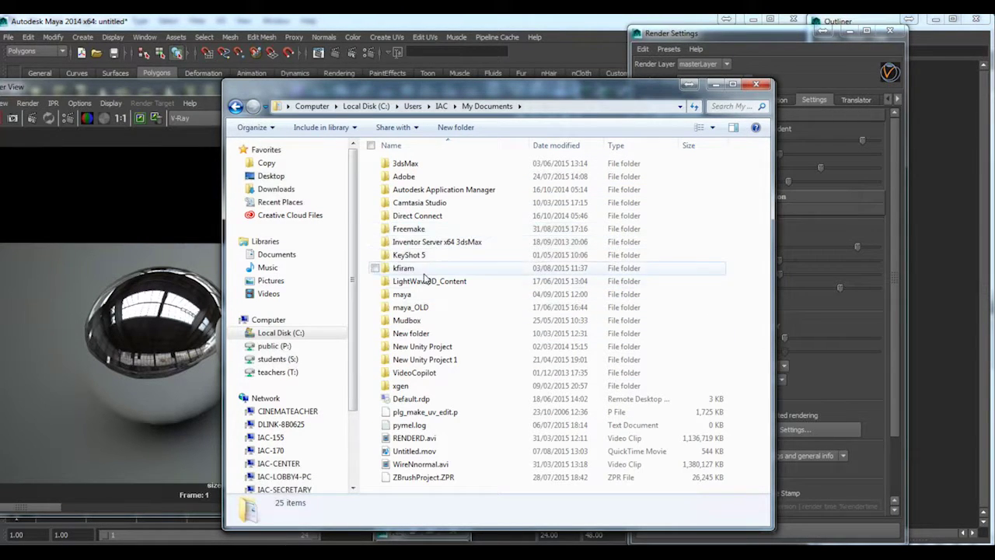
pyautogui.doubleClick(403, 294)
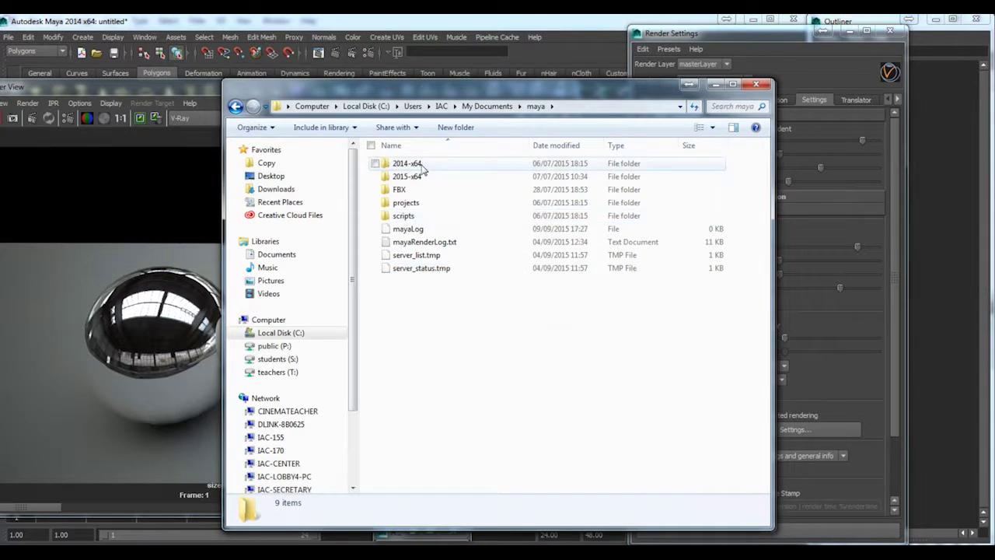
pyautogui.doubleClick(420, 166)
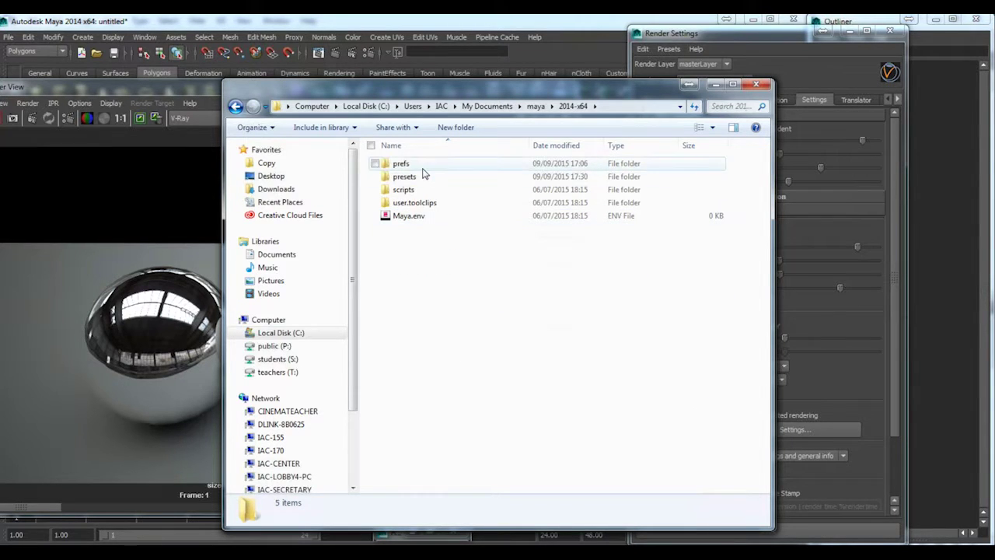
pyautogui.doubleClick(404, 176)
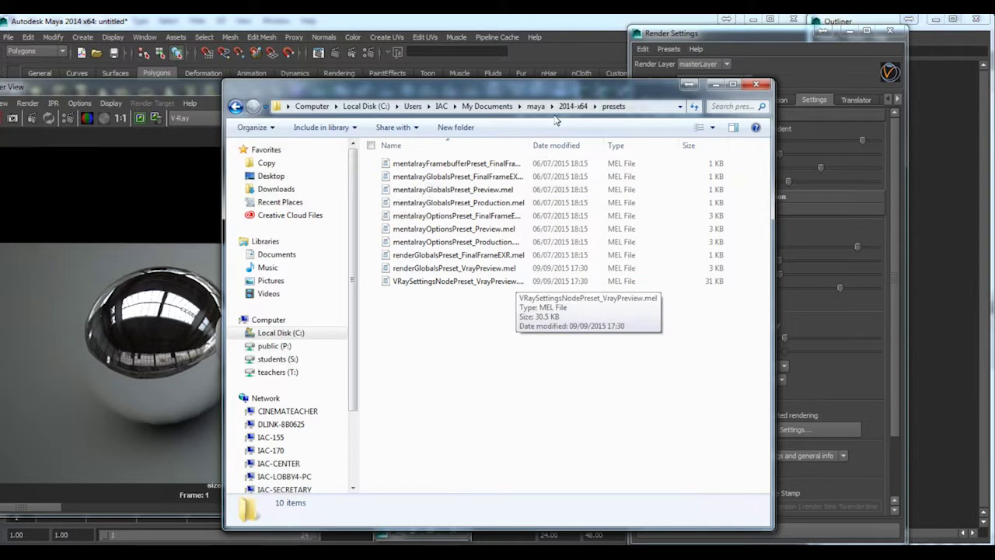
# Step: Widen the file name column and display the full path of the presets folder as text
pyautogui.moveTo(535, 141); pyautogui.dragTo(573, 141)
pyautogui.click(640, 107)
pyautogui.click(470, 106)
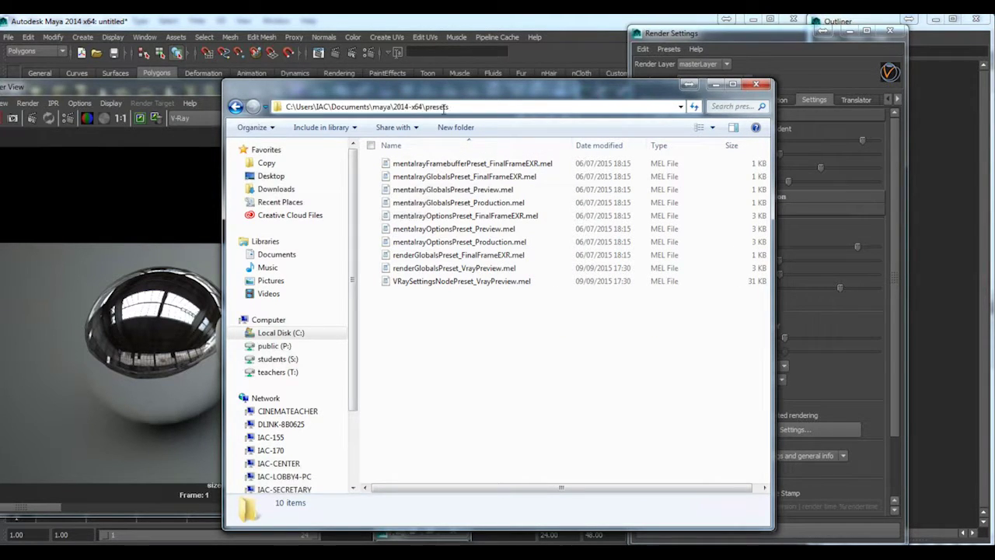
pyautogui.moveTo(444, 107); pyautogui.dragTo(281, 104)
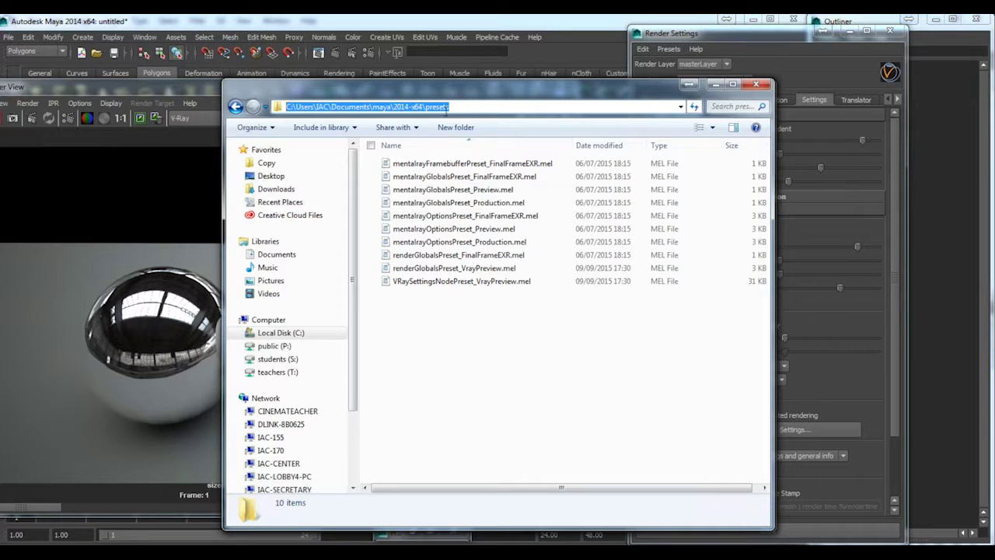
pyautogui.click(454, 109)
pyautogui.moveTo(451, 111); pyautogui.dragTo(285, 109)
pyautogui.click(454, 109)
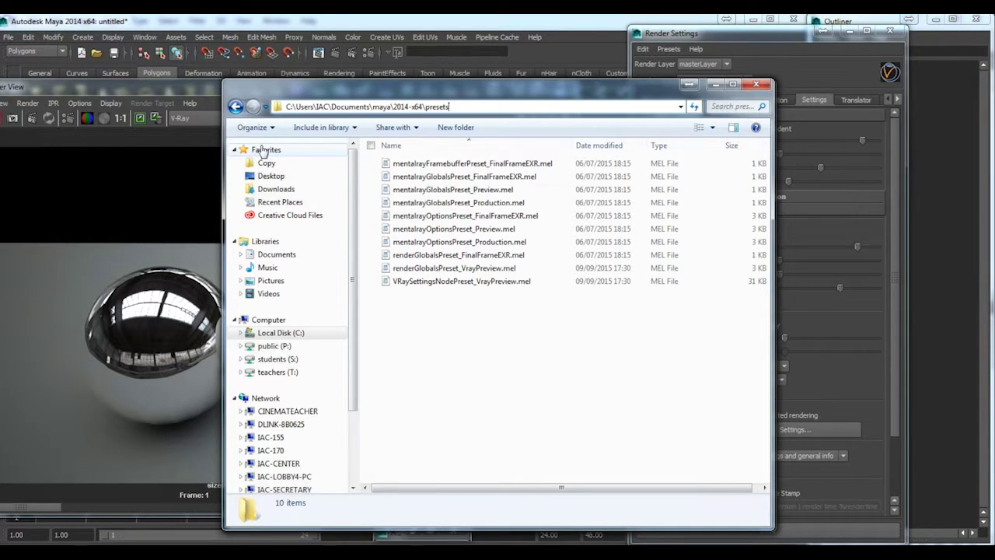
# Step: Add the presets folder to Favorites and open it from there
pyautogui.rightClick(262, 148)
pyautogui.rightClick(263, 152)
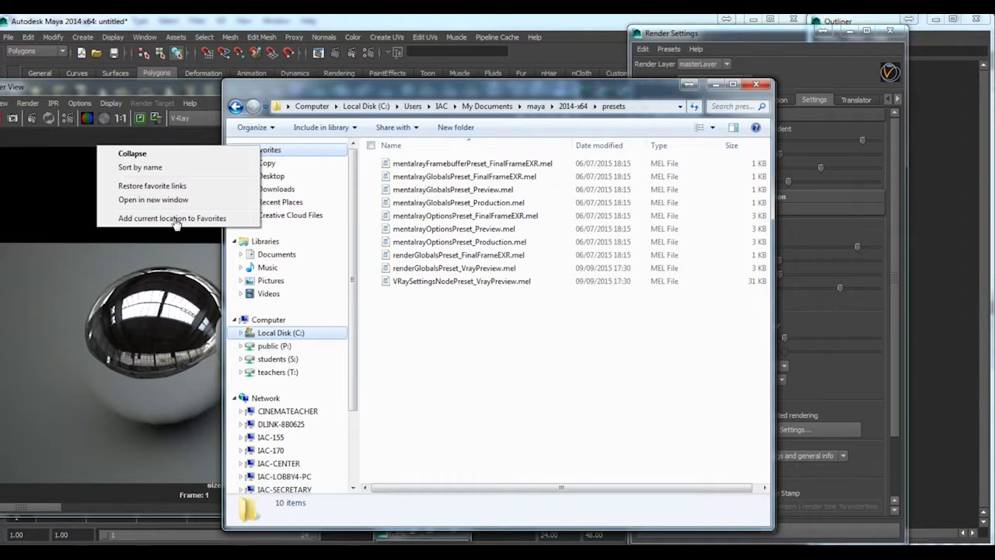
pyautogui.click(176, 220)
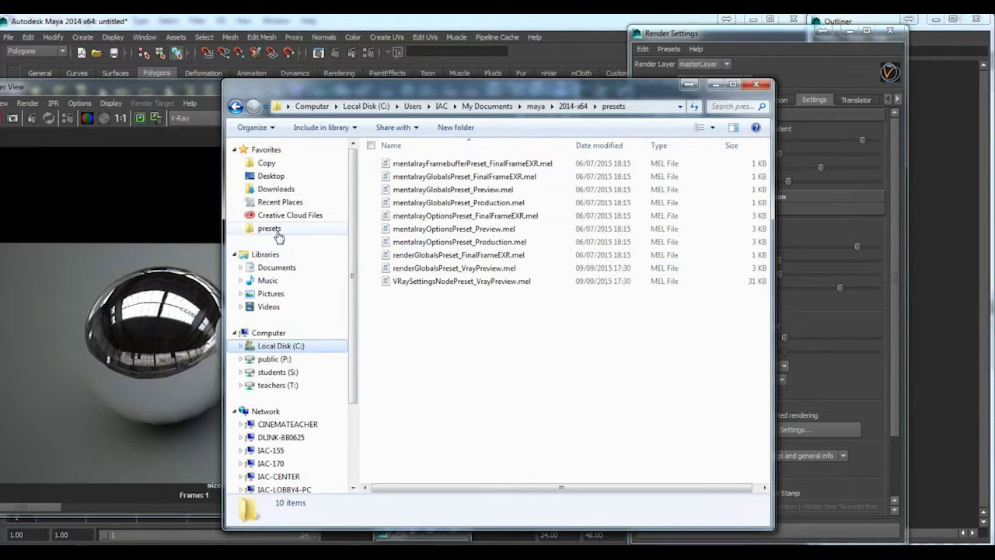
pyautogui.click(277, 232)
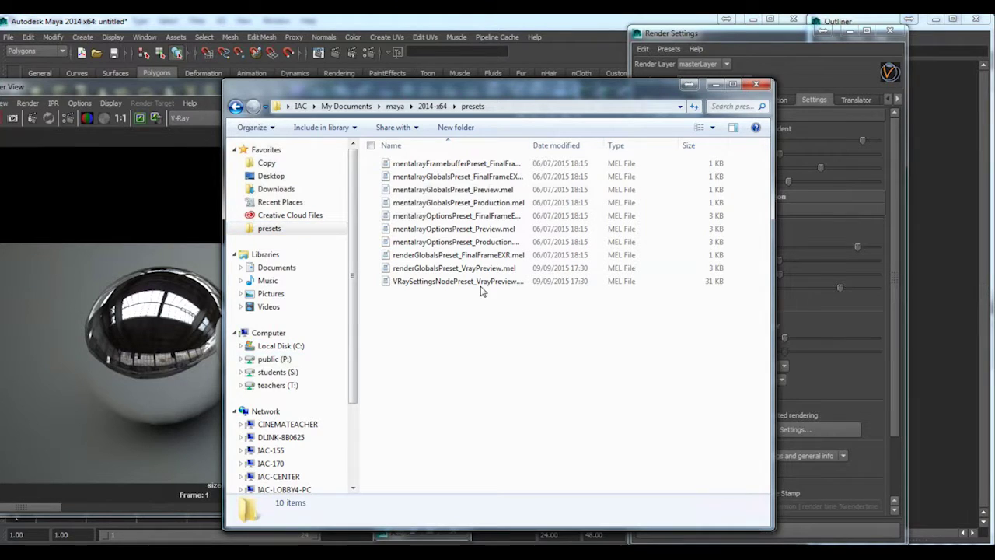
# Step: Widen the file name column and examine the preset files, ending with VRaySettingsNodePreset_VrayPreview.mel selected
pyautogui.moveTo(529, 145); pyautogui.dragTo(553, 146)
pyautogui.moveTo(412, 331); pyautogui.dragTo(466, 160)
pyautogui.click(419, 167)
pyautogui.click(430, 193)
pyautogui.click(418, 217)
pyautogui.click(420, 241)
pyautogui.click(416, 281)
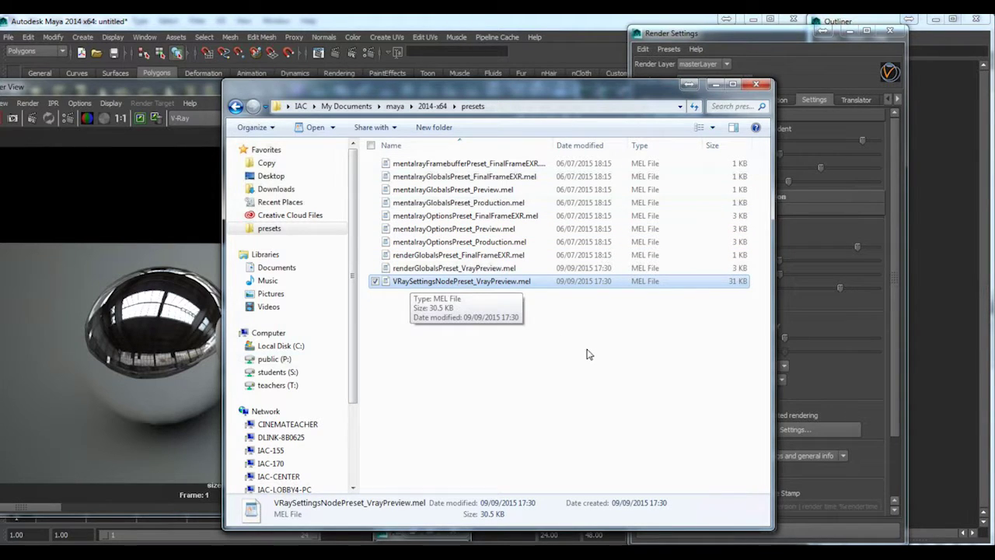
pyautogui.click(587, 355)
pyautogui.click(435, 284)
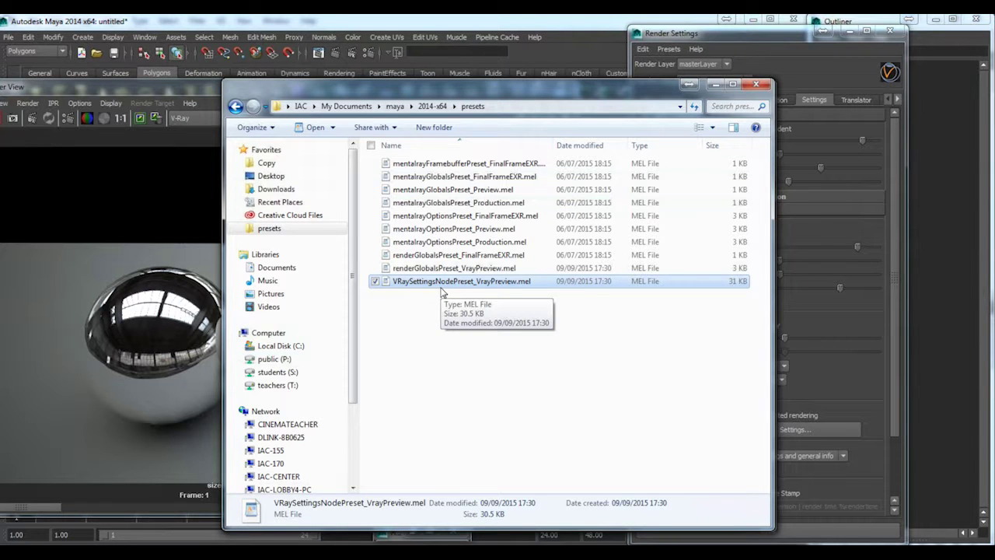
# Step: Move the presets folder window aside, check the preset commands in Maya's Render Settings, and return to the folder
pyautogui.moveTo(650, 97); pyautogui.dragTo(546, 96)
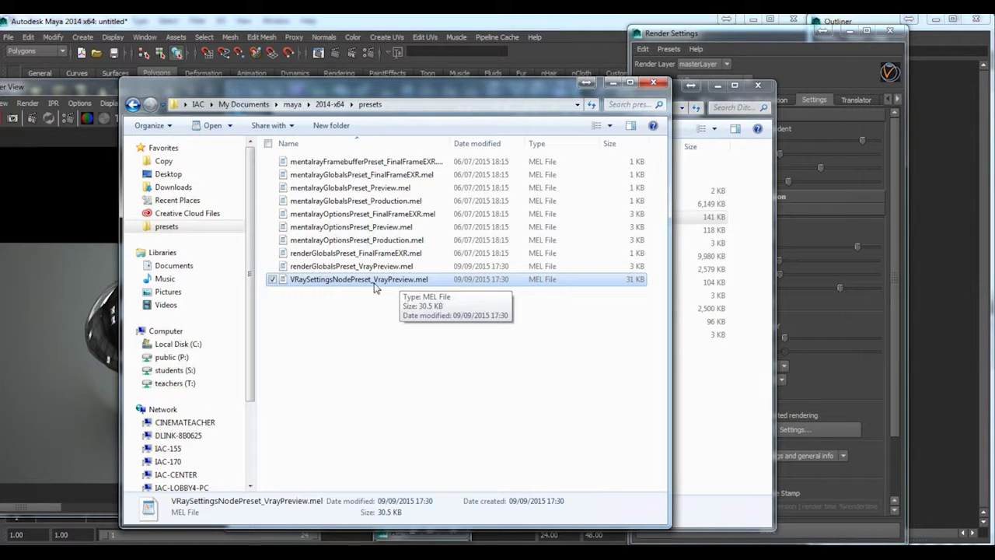
pyautogui.click(797, 50)
pyautogui.click(668, 49)
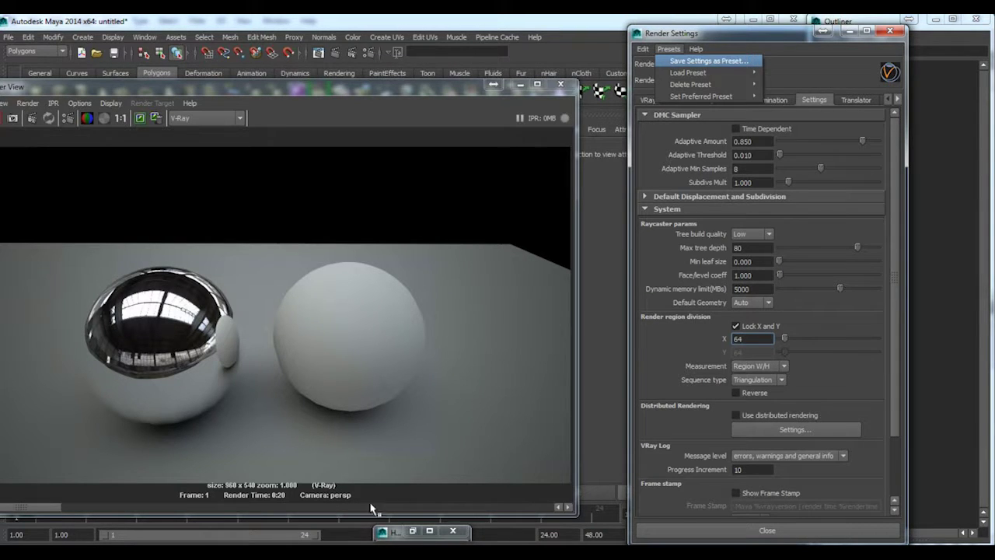
pyautogui.click(360, 553)
pyautogui.click(478, 353)
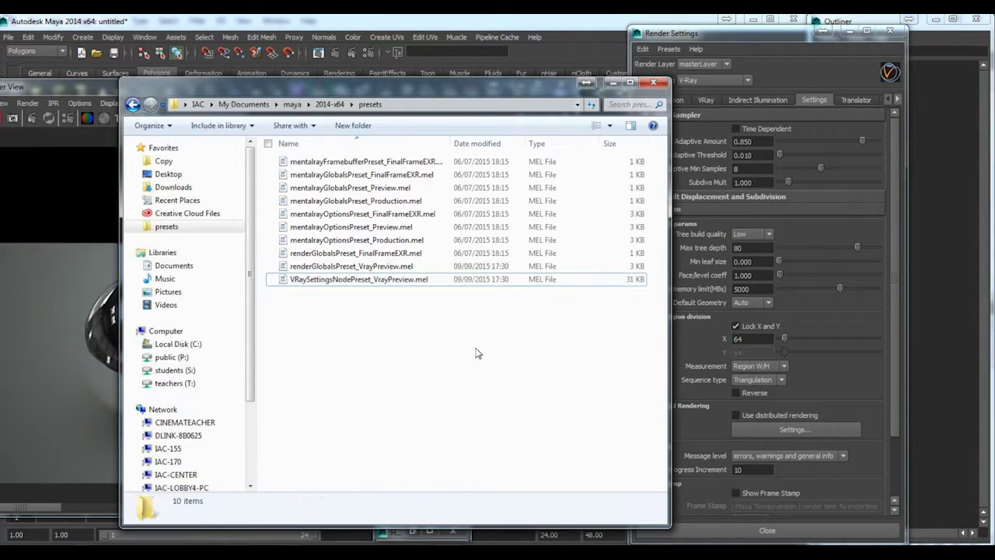
# Step: Open the Save Settings as Preset dialog in Maya's Render Settings and dismiss it without saving
pyautogui.click(669, 48)
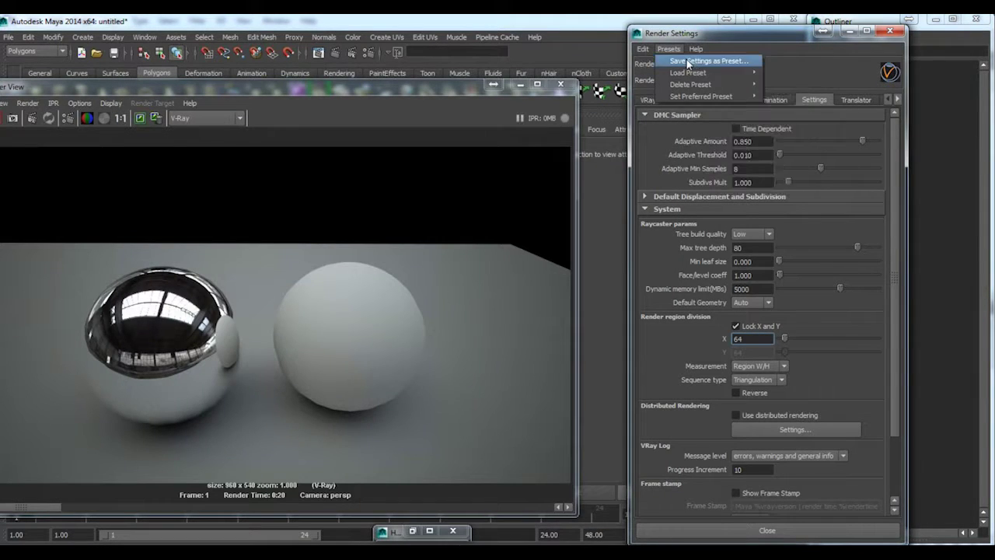
pyautogui.click(687, 61)
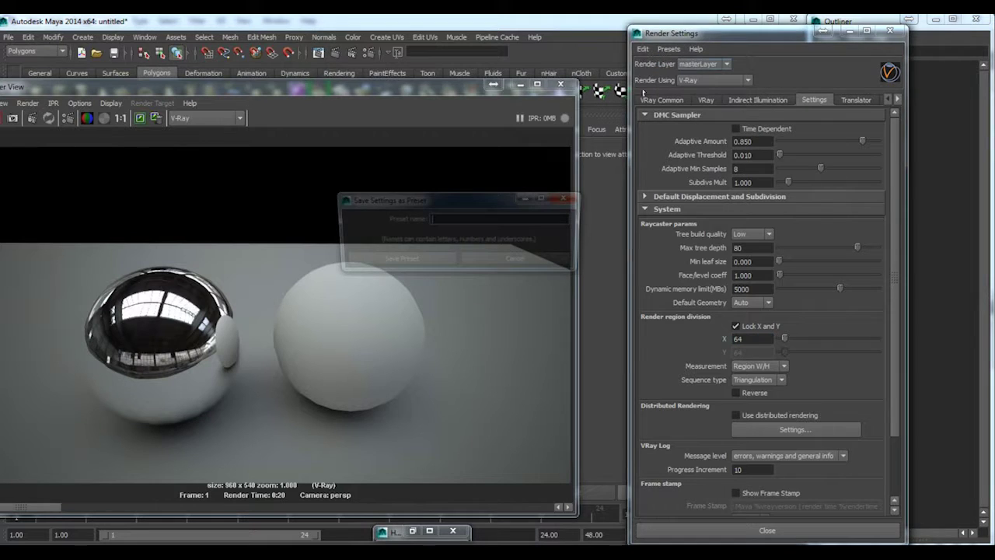
pyautogui.click(489, 264)
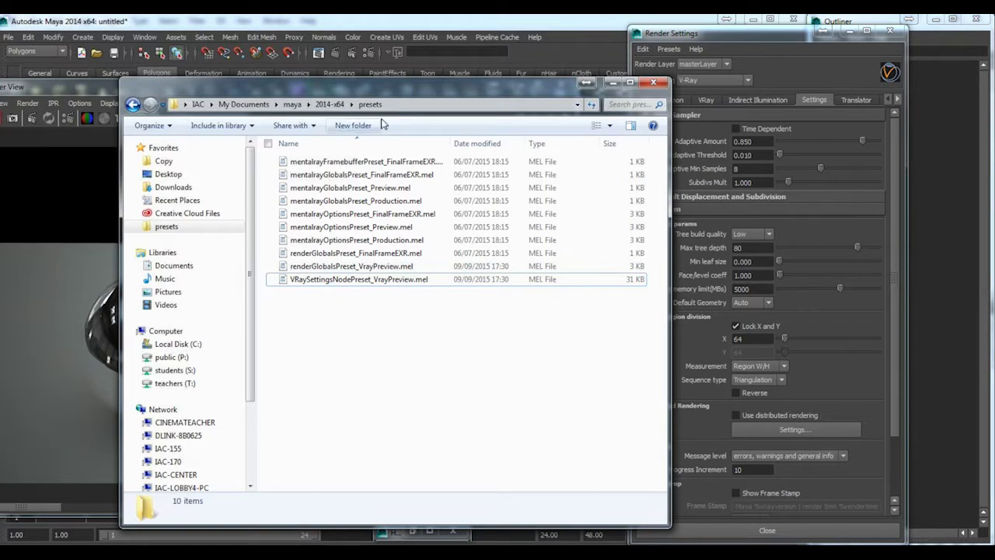
# Step: Display the full path of the presets folder once more and minimize the folder window
pyautogui.click(397, 106)
pyautogui.click(395, 106)
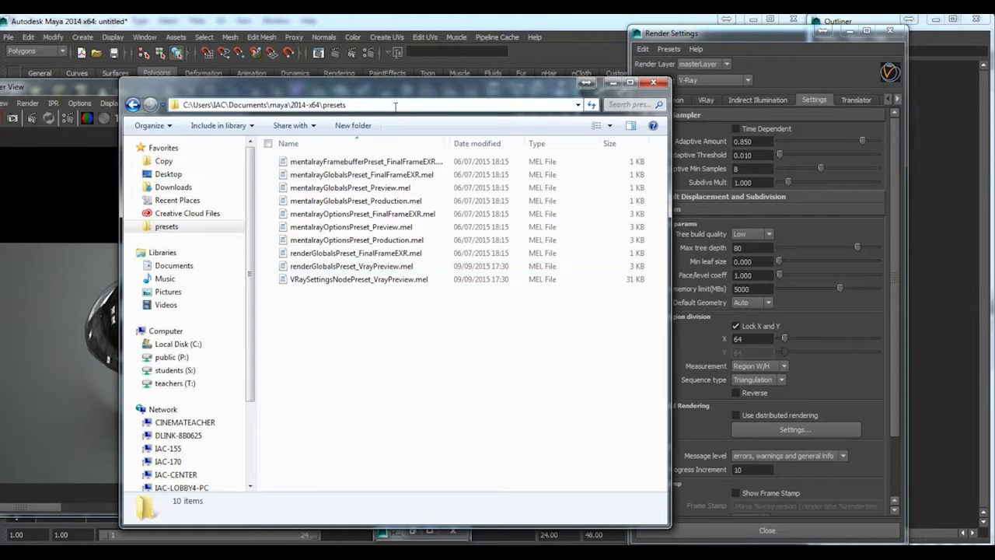
pyautogui.click(392, 321)
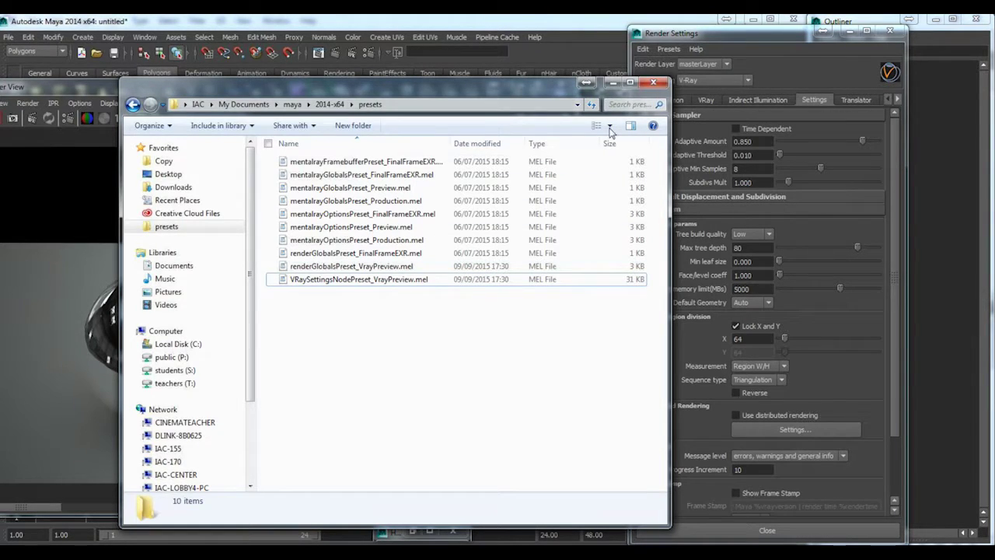
pyautogui.click(614, 84)
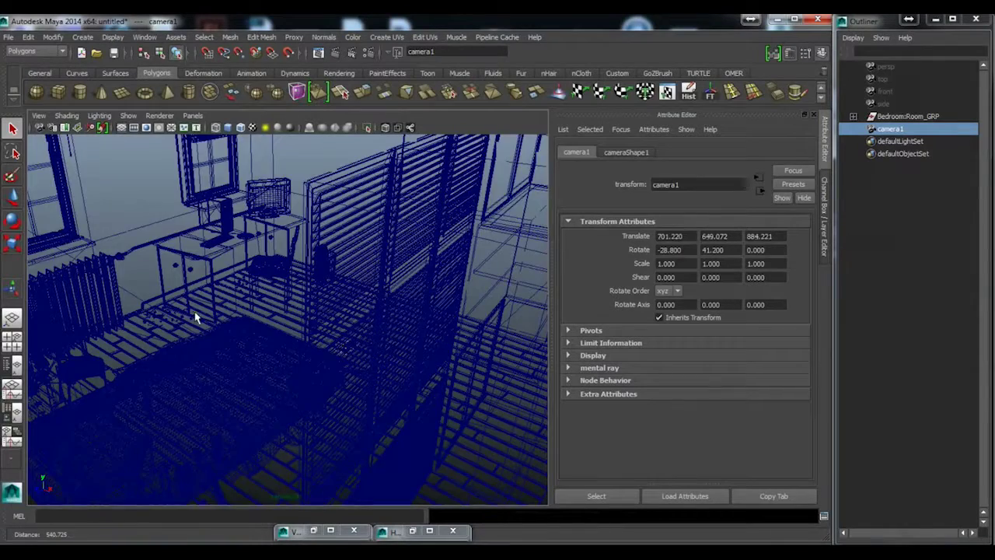
# Step: Examine the wireframe bedroom scene through camera1 from above, close up and from several sides
pyautogui.scroll(3, 206, 321)
pyautogui.scroll(-6, 233, 320)
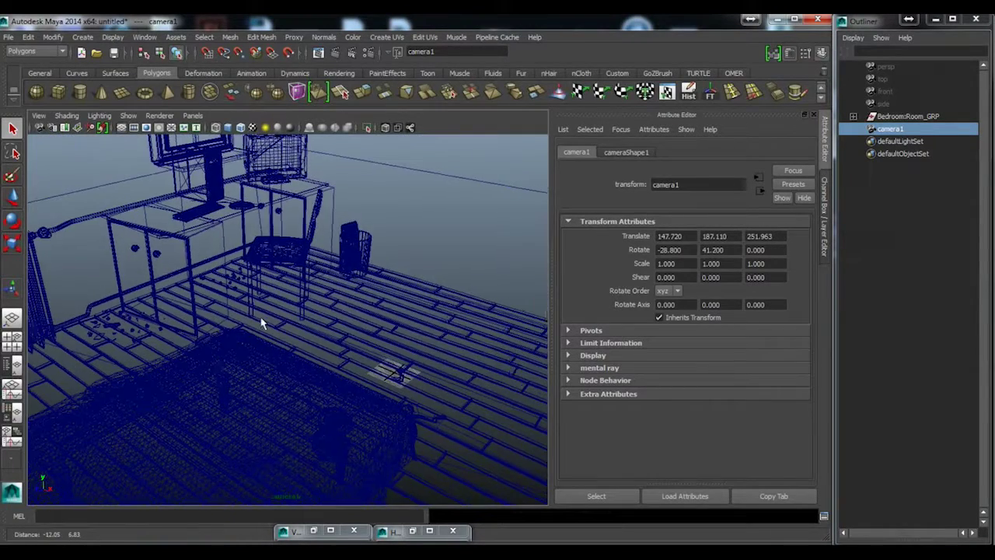
pyautogui.scroll(-3, 360, 347)
pyautogui.keyDown('alt'); pyautogui.moveTo(318, 343); pyautogui.dragTo(323, 387); pyautogui.keyUp('alt')
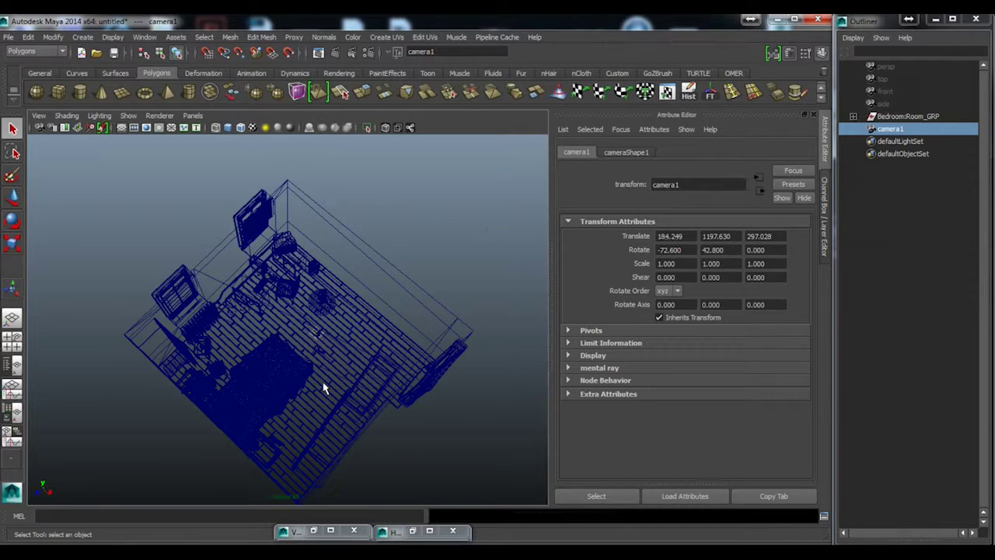
pyautogui.keyDown('alt'); pyautogui.moveTo(275, 350); pyautogui.dragTo(265, 328); pyautogui.keyUp('alt')
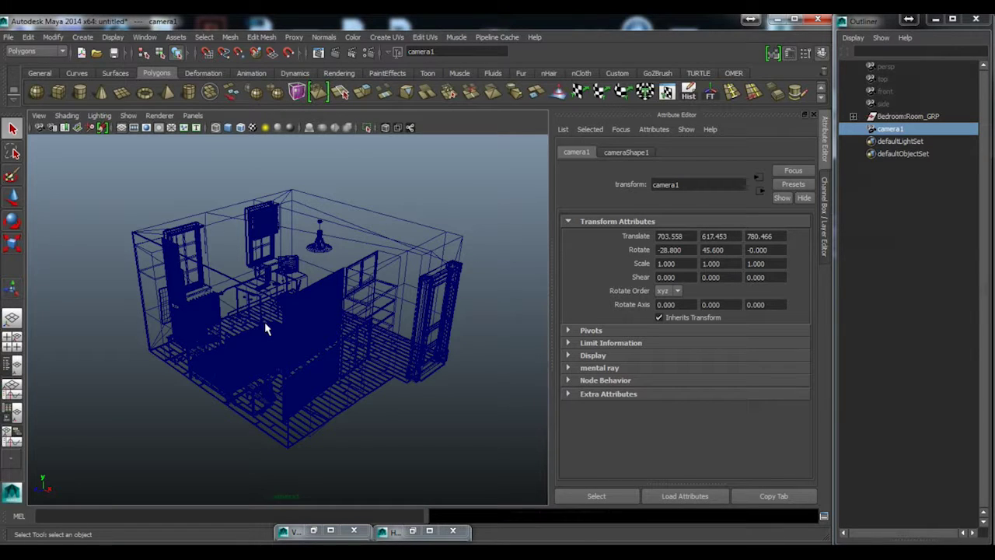
pyautogui.keyDown('alt'); pyautogui.moveTo(278, 342); pyautogui.dragTo(314, 321); pyautogui.keyUp('alt')
pyautogui.keyDown('alt'); pyautogui.moveTo(313, 321); pyautogui.dragTo(309, 326, button='right'); pyautogui.keyUp('alt')
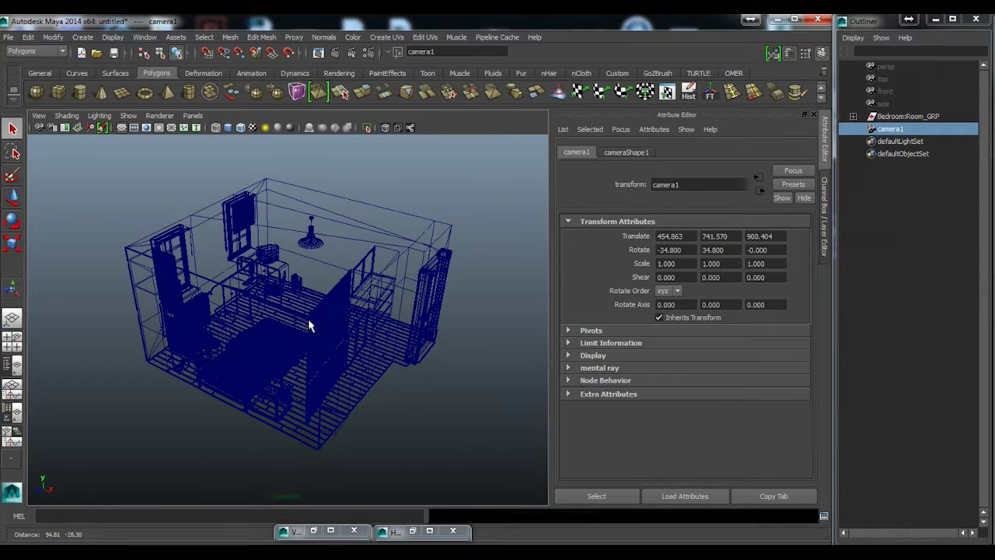
pyautogui.keyDown('alt'); pyautogui.moveTo(298, 327); pyautogui.dragTo(349, 301); pyautogui.keyUp('alt')
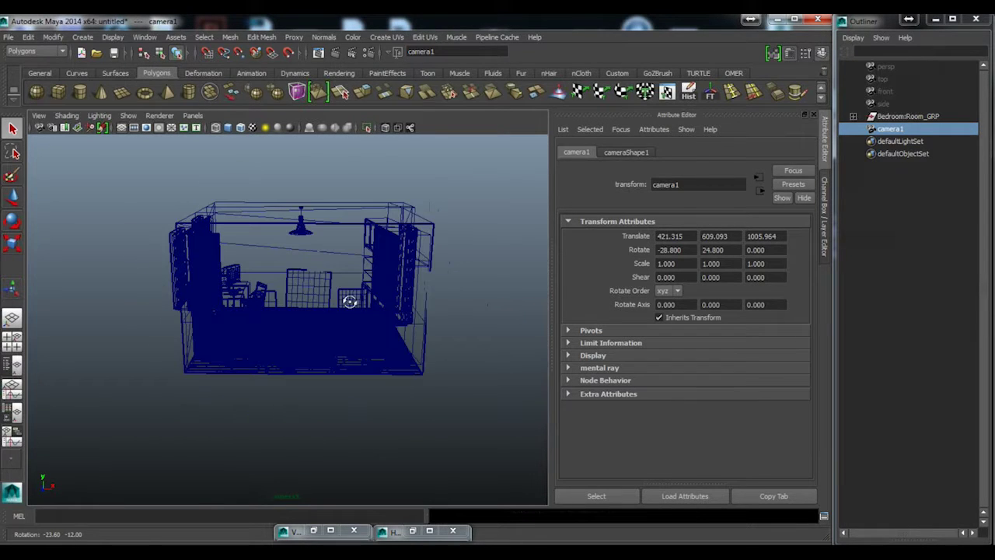
pyautogui.keyDown('alt'); pyautogui.moveTo(233, 311); pyautogui.dragTo(297, 338); pyautogui.keyUp('alt')
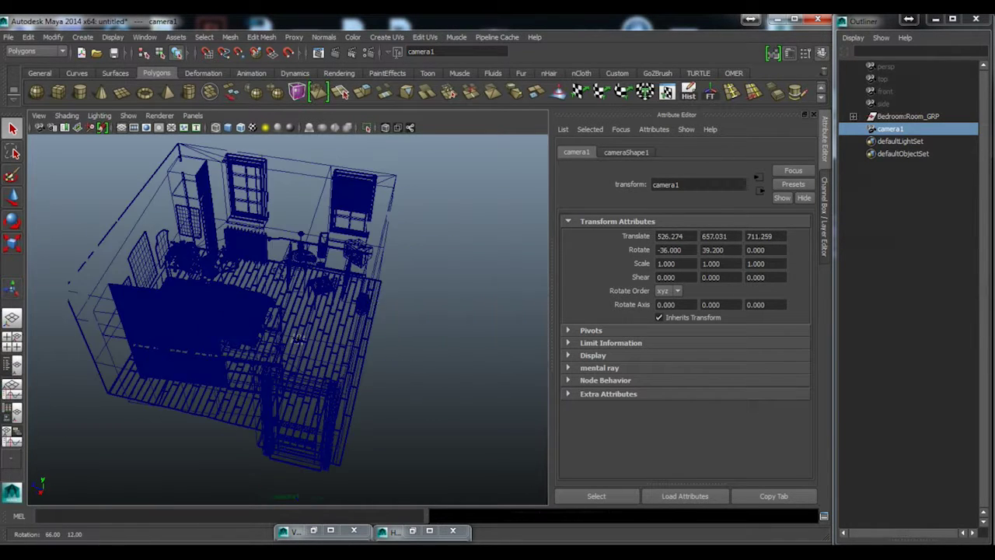
pyautogui.keyDown('alt'); pyautogui.moveTo(332, 302); pyautogui.dragTo(182, 304); pyautogui.keyUp('alt')
pyautogui.moveTo(321, 301)
pyautogui.keyDown('alt'); pyautogui.mouseDown()
pyautogui.moveTo(373, 295)
pyautogui.moveTo(282, 306)
pyautogui.moveTo(428, 291)
pyautogui.moveTo(318, 282)
pyautogui.moveTo(329, 291)
pyautogui.moveTo(317, 298)
pyautogui.mouseUp(); pyautogui.keyUp('alt')
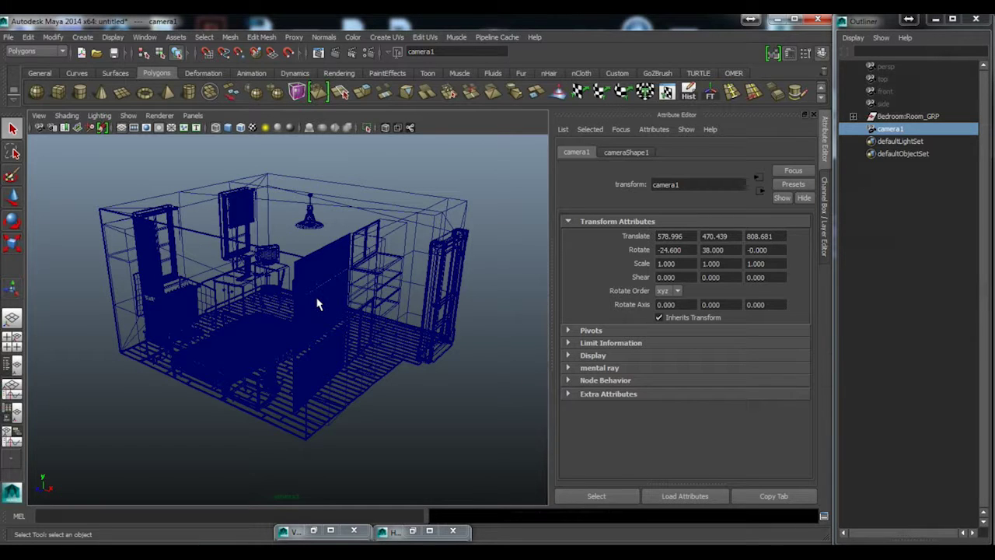
pyautogui.keyDown('alt'); pyautogui.moveTo(299, 310); pyautogui.dragTo(277, 305); pyautogui.keyUp('alt')
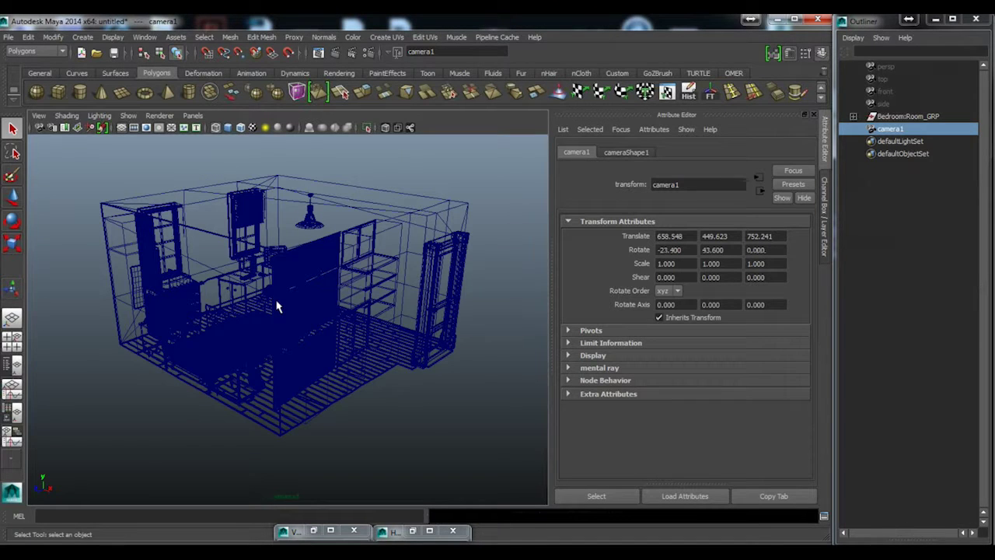
# Step: Orbit the camera1 view around the bedroom several times and step back through the previous camera views
pyautogui.press('[')
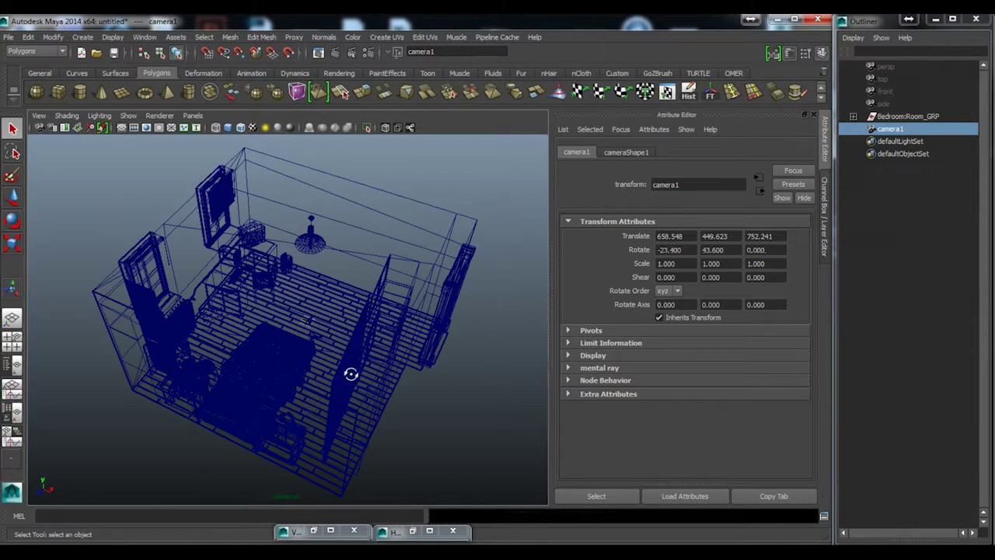
pyautogui.keyDown('alt'); pyautogui.moveTo(351, 377); pyautogui.dragTo(451, 300); pyautogui.keyUp('alt')
pyautogui.press('[')
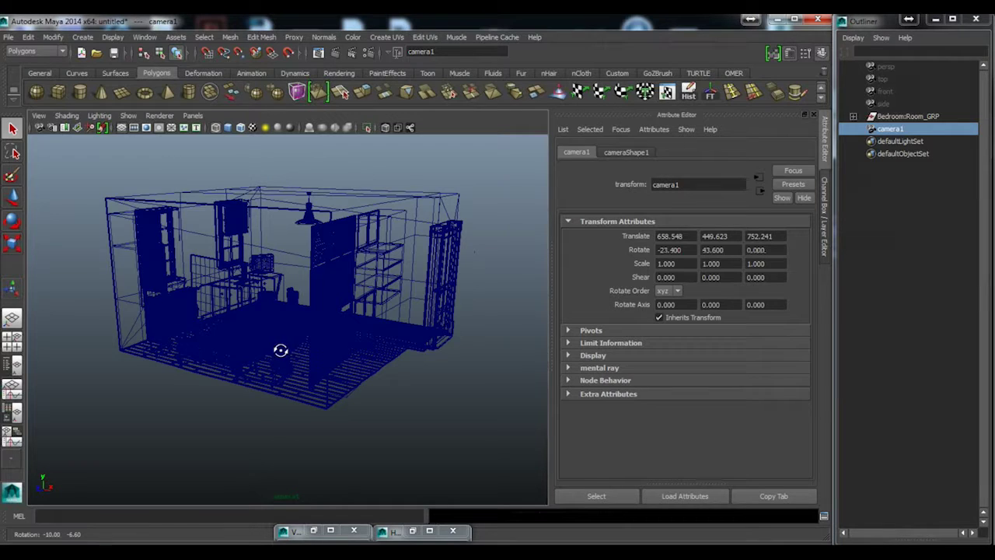
pyautogui.keyDown('alt'); pyautogui.moveTo(248, 356); pyautogui.dragTo(133, 360); pyautogui.keyUp('alt')
pyautogui.press('[')
pyautogui.keyDown('alt'); pyautogui.moveTo(337, 301); pyautogui.dragTo(296, 219); pyautogui.keyUp('alt')
pyautogui.press('[')
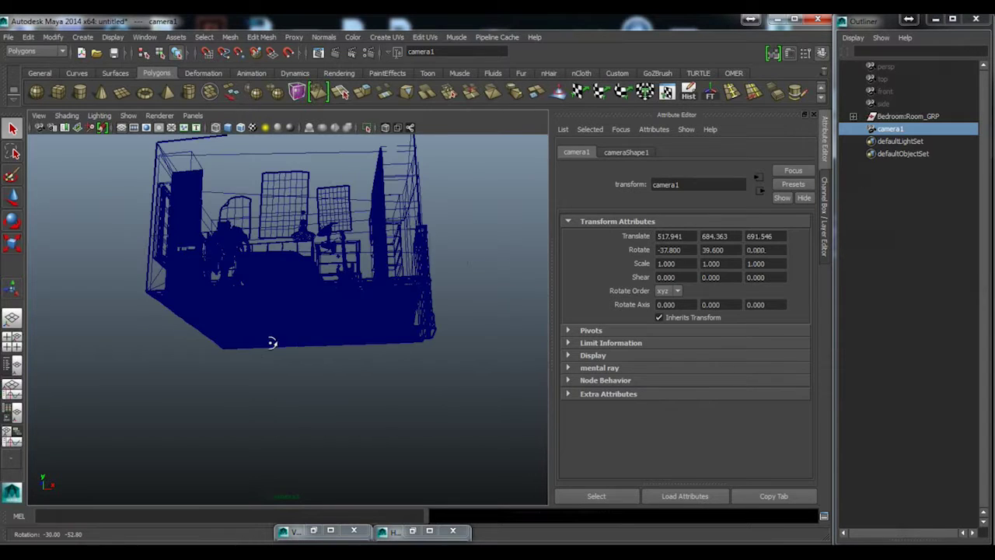
pyautogui.press('[')
pyautogui.press('[')
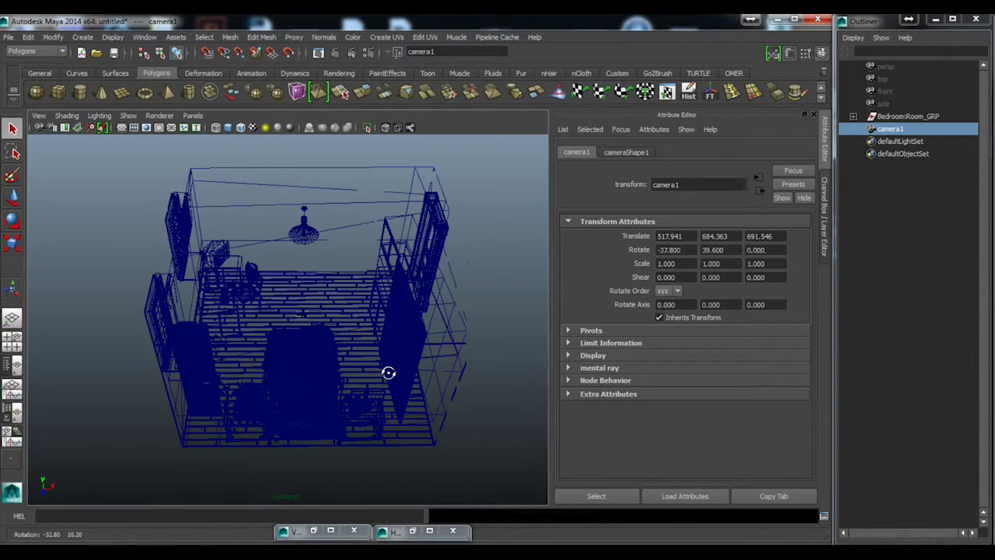
pyautogui.press('[')
pyautogui.press('[')
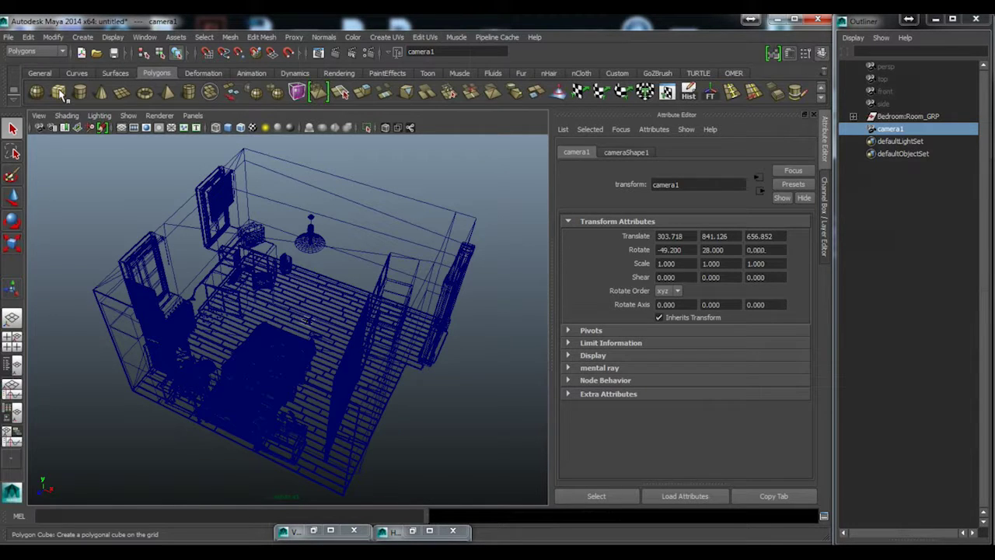
# Step: Create a polygon cube at the origin of the bedroom scene and activate the Move tool
pyautogui.click(83, 36)
pyautogui.moveTo(53, 37)
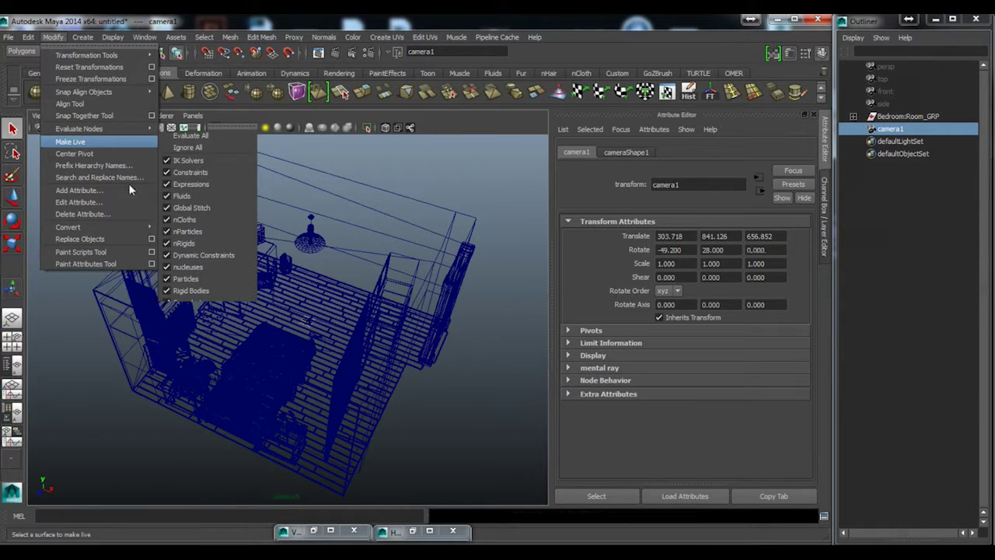
pyautogui.click(139, 24)
pyautogui.keyDown('alt'); pyautogui.moveTo(323, 335); pyautogui.dragTo(286, 328); pyautogui.keyUp('alt')
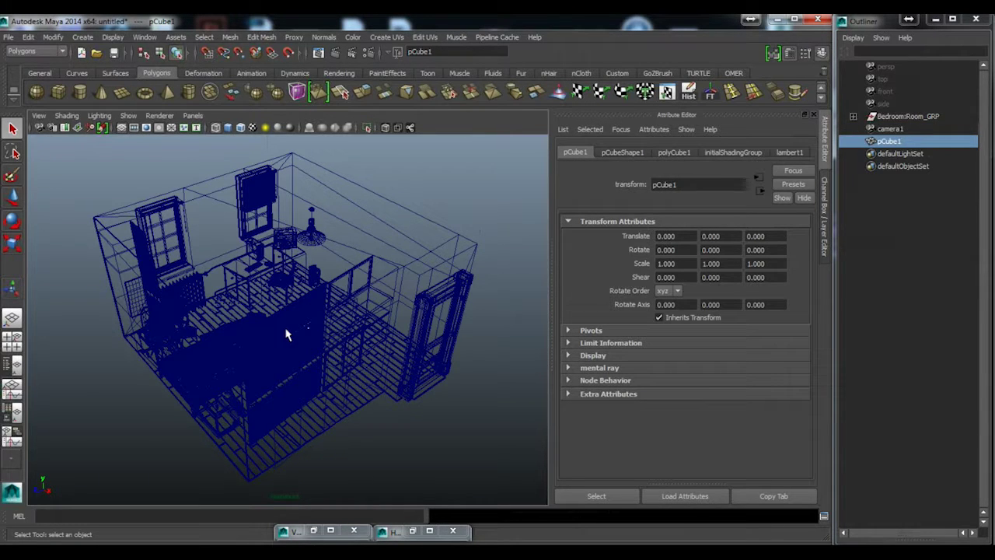
pyautogui.press('w')
pyautogui.keyDown('alt'); pyautogui.moveTo(305, 342); pyautogui.dragTo(356, 350); pyautogui.keyUp('alt')
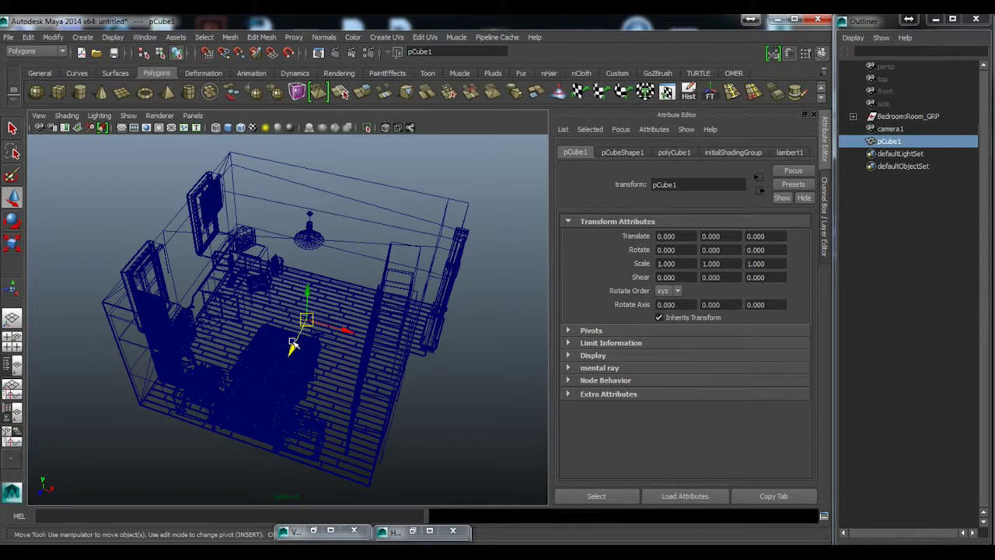
# Step: Locate the new cube on the bedroom floor and show the Channel Box in place of the Attribute Editor
pyautogui.keyDown('alt'); pyautogui.moveTo(300, 346); pyautogui.dragTo(455, 378, button='right'); pyautogui.keyUp('alt')
pyautogui.scroll(5, 386, 306)
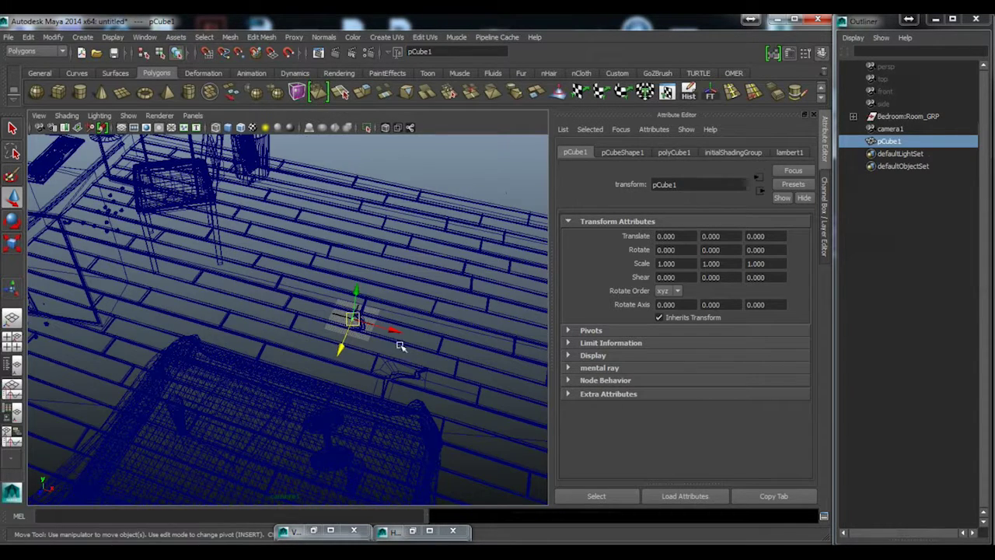
pyautogui.keyDown('alt'); pyautogui.moveTo(400, 344); pyautogui.dragTo(342, 343, button='middle'); pyautogui.keyUp('alt')
pyautogui.scroll(-4, 342, 342)
pyautogui.click(791, 55)
pyautogui.keyDown('alt'); pyautogui.moveTo(291, 346); pyautogui.dragTo(351, 349); pyautogui.keyUp('alt')
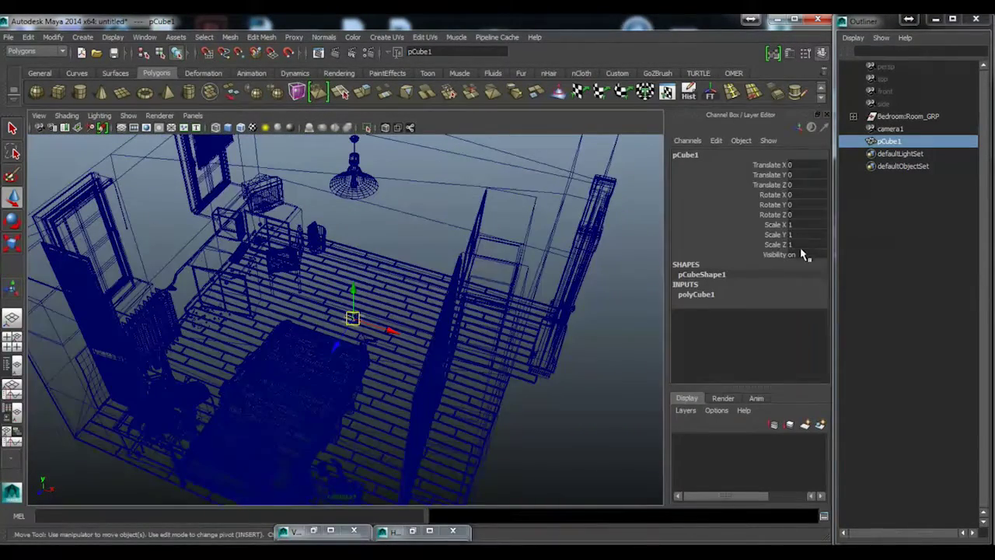
# Step: Scale the cube uniformly to about 54.7 and move it to about X -137.3 and Y 27.7
pyautogui.press('r')
pyautogui.keyDown('alt'); pyautogui.moveTo(363, 311); pyautogui.dragTo(372, 280); pyautogui.keyUp('alt')
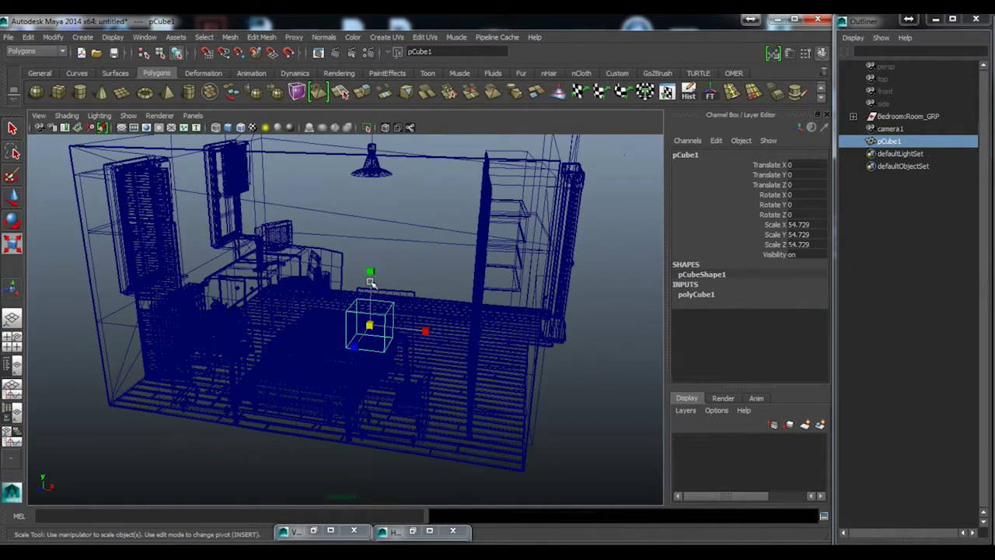
pyautogui.keyDown('alt'); pyautogui.moveTo(376, 283); pyautogui.dragTo(378, 289, button='right'); pyautogui.keyUp('alt')
pyautogui.keyDown('alt'); pyautogui.moveTo(378, 288); pyautogui.dragTo(373, 280, button='middle'); pyautogui.keyUp('alt')
pyautogui.press('w')
pyautogui.moveTo(373, 289); pyautogui.dragTo(376, 272)
pyautogui.moveTo(408, 311); pyautogui.dragTo(317, 299)
pyautogui.keyDown('alt'); pyautogui.moveTo(379, 307); pyautogui.dragTo(317, 343); pyautogui.keyUp('alt')
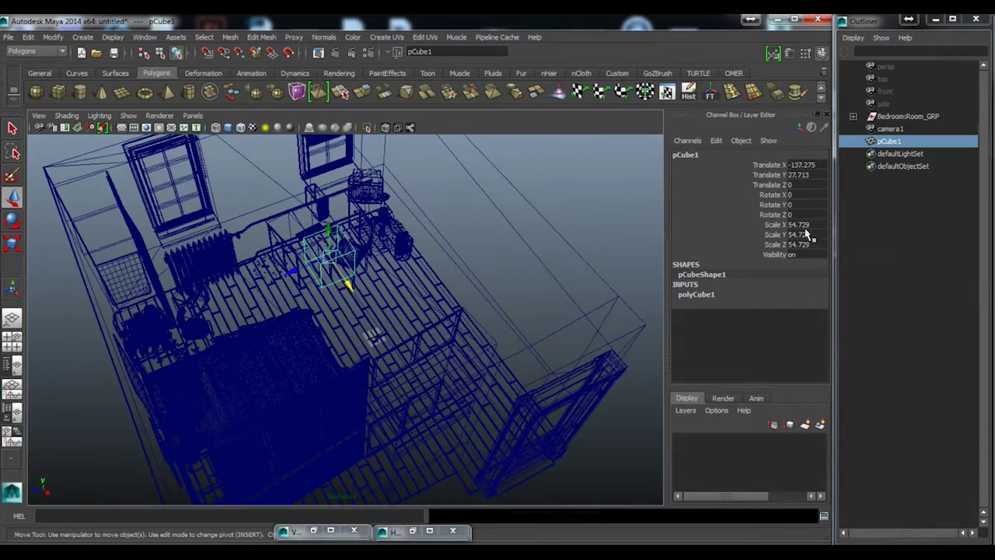
# Step: Set the cube's Scale X, Y and Z to 50
pyautogui.moveTo(814, 227); pyautogui.dragTo(812, 246)
pyautogui.click(820, 234)
pyautogui.write('50')
pyautogui.press('Return')
# Step: Stretch the cube along its Z axis into a long box across the room
pyautogui.keyDown('alt'); pyautogui.moveTo(389, 289); pyautogui.dragTo(215, 295); pyautogui.keyUp('alt')
pyautogui.keyDown('alt'); pyautogui.moveTo(276, 299); pyautogui.dragTo(186, 326); pyautogui.keyUp('alt')
pyautogui.moveTo(25, 384); pyautogui.dragTo(7, 424)
pyautogui.keyDown('alt'); pyautogui.moveTo(579, 279); pyautogui.dragTo(723, 287, button='middle'); pyautogui.keyUp('alt')
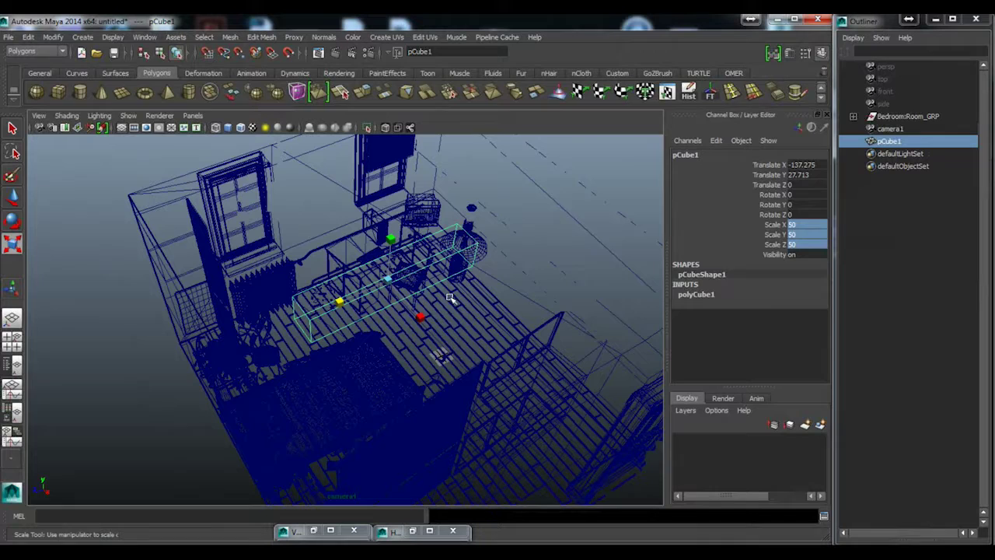
pyautogui.press('Tab')
pyautogui.write('w')
pyautogui.click(824, 517)
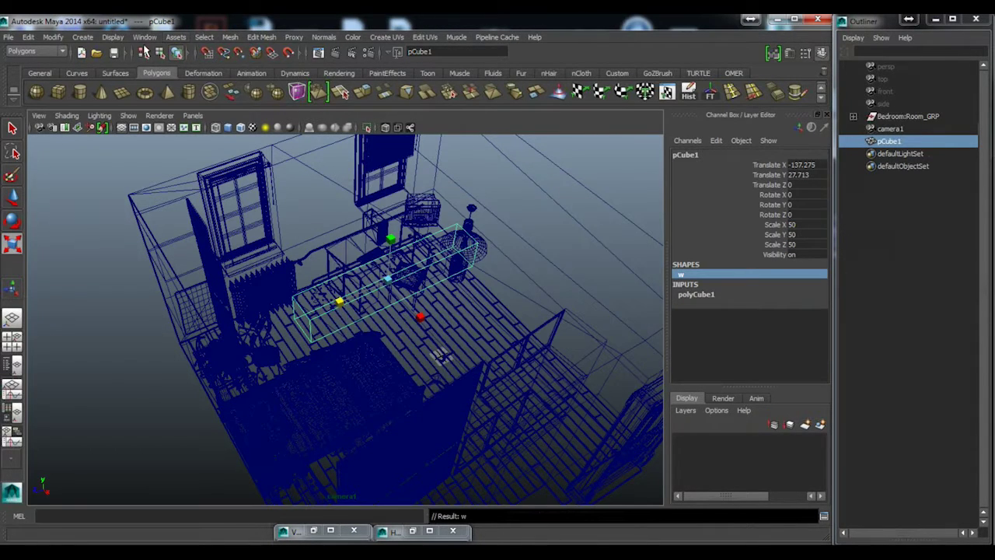
# Step: Open the UI Elements list as a floating window and turn on the Range Slider
pyautogui.click(145, 36)
pyautogui.moveTo(83, 37)
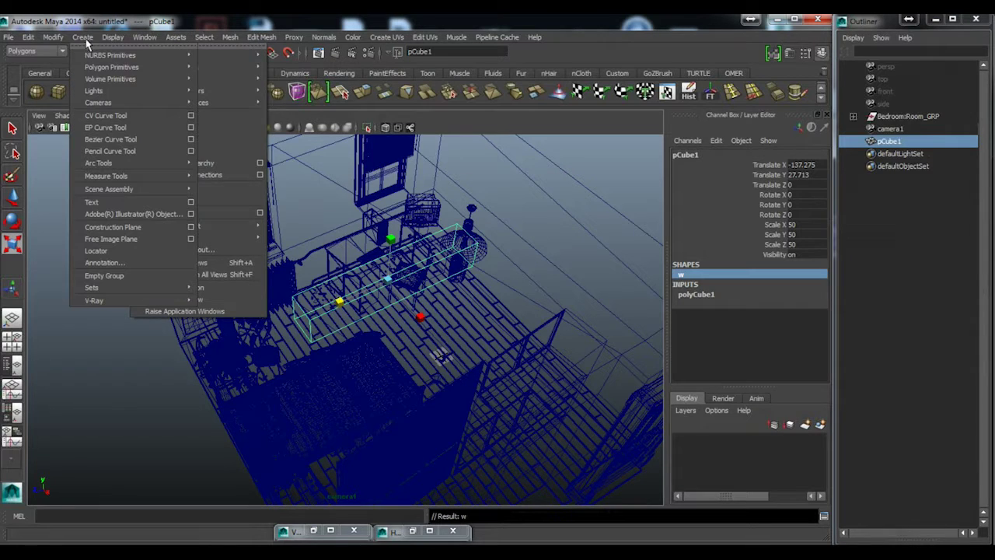
pyautogui.moveTo(116, 39)
pyautogui.moveTo(178, 79)
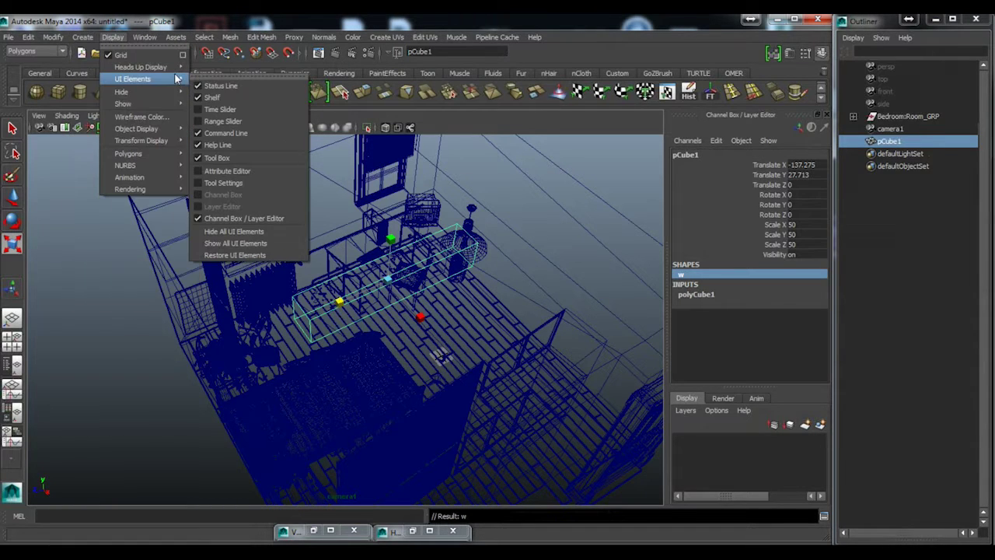
pyautogui.click(217, 84)
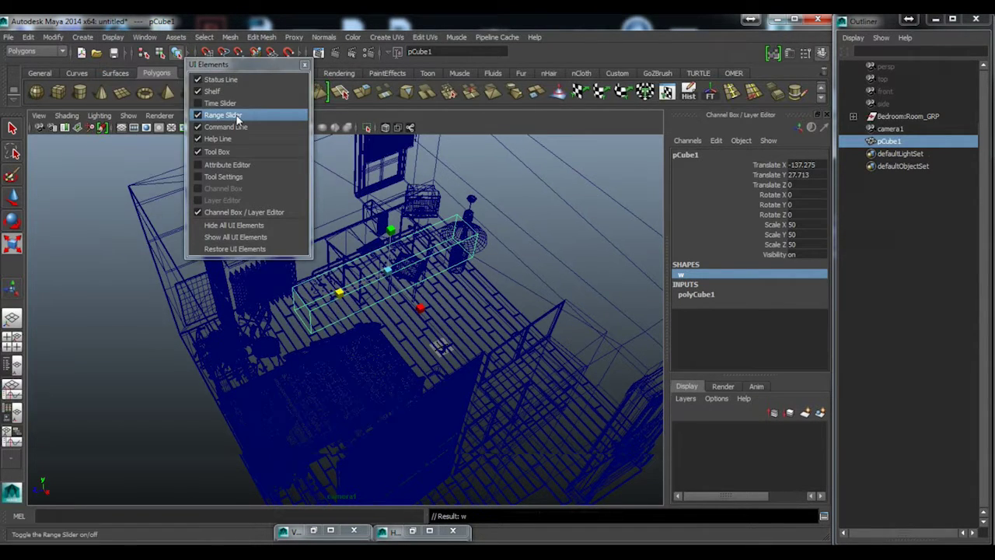
pyautogui.click(238, 115)
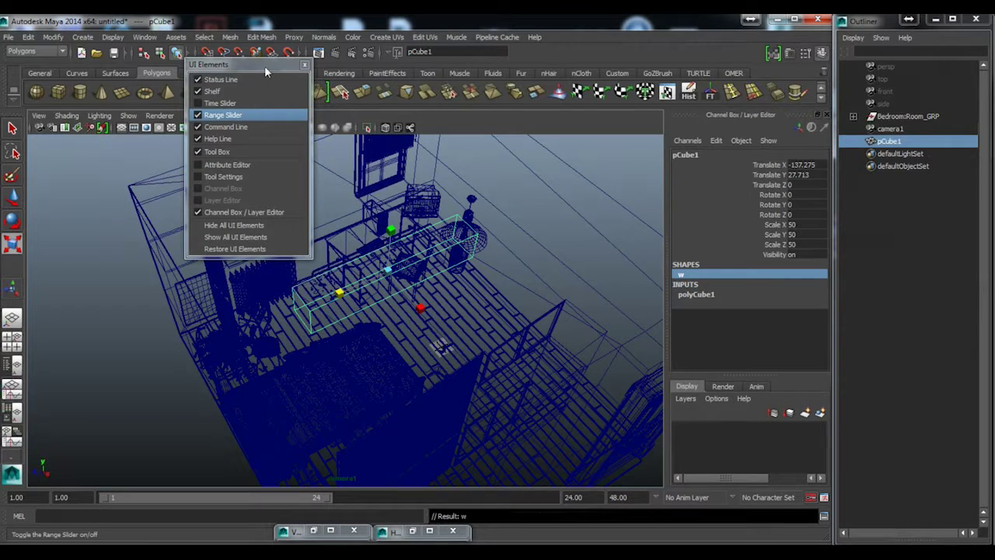
# Step: Check the working units in the general Settings preferences and close the preferences without changes
pyautogui.click(823, 496)
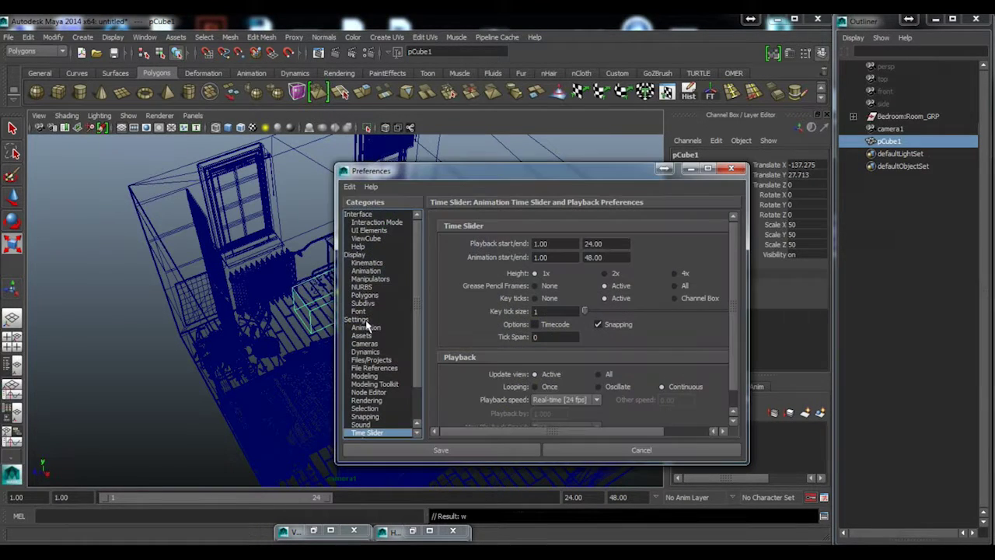
pyautogui.click(357, 320)
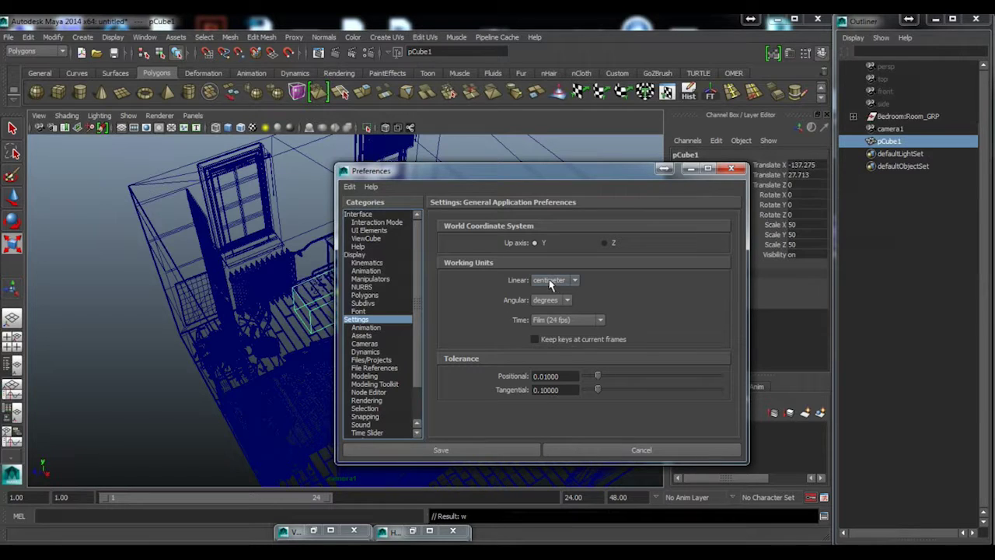
pyautogui.click(733, 169)
# Step: Move the stretched box along Z to about 42.7
pyautogui.keyDown('alt'); pyautogui.moveTo(465, 309); pyautogui.dragTo(335, 292, button='right'); pyautogui.keyUp('alt')
pyautogui.keyDown('alt'); pyautogui.moveTo(387, 315); pyautogui.dragTo(392, 345, button='middle'); pyautogui.keyUp('alt')
pyautogui.press('w')
pyautogui.moveTo(346, 317); pyautogui.dragTo(325, 328)
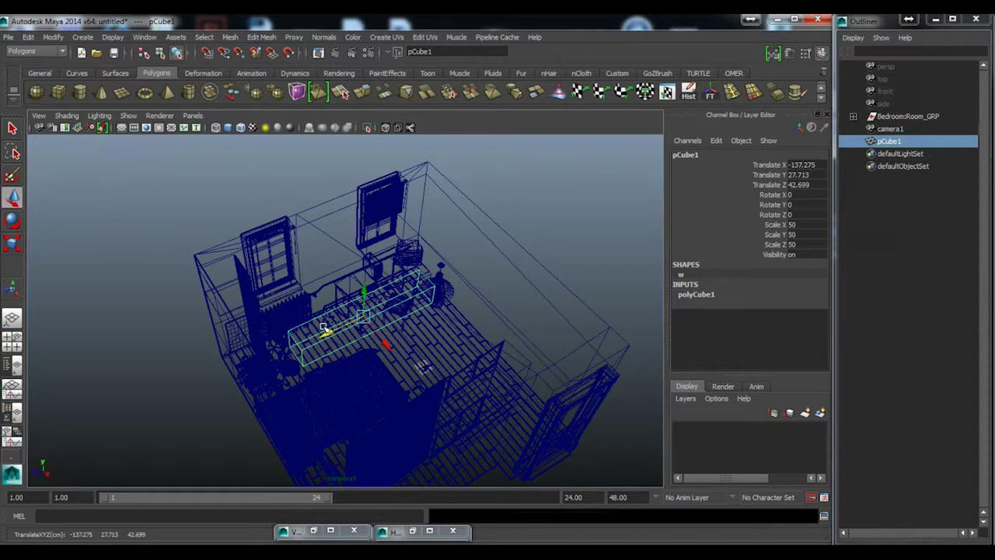
pyautogui.keyDown('alt'); pyautogui.moveTo(383, 312); pyautogui.dragTo(281, 363); pyautogui.keyUp('alt')
# Step: Lengthen the box further along Z and move it toward the window wall to about X -210.3
pyautogui.press('r')
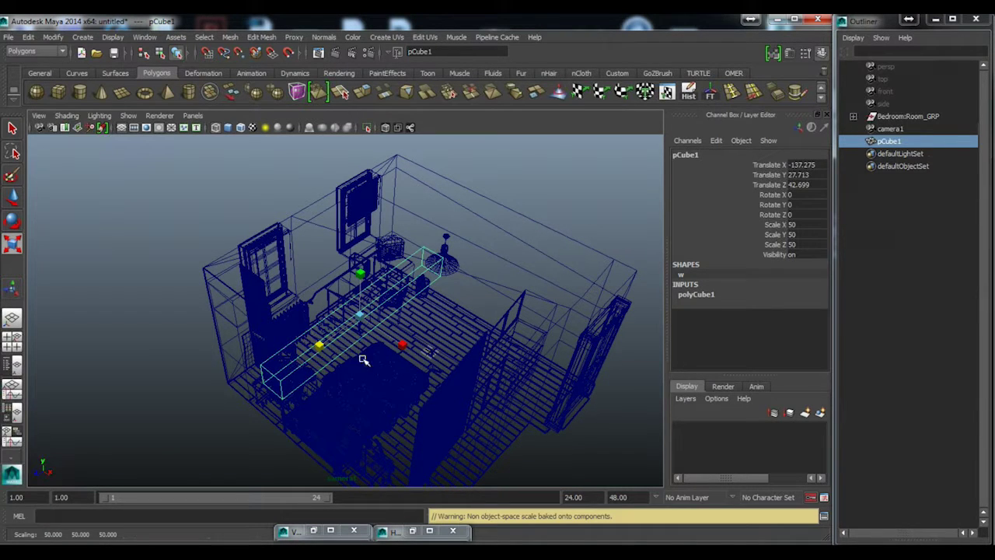
pyautogui.keyDown('alt'); pyautogui.moveTo(362, 359); pyautogui.dragTo(400, 337); pyautogui.keyUp('alt')
pyautogui.press('w')
pyautogui.keyDown('alt'); pyautogui.moveTo(388, 331); pyautogui.dragTo(386, 335, button='middle'); pyautogui.keyUp('alt')
pyautogui.moveTo(377, 335); pyautogui.dragTo(341, 316)
pyautogui.keyDown('alt'); pyautogui.moveTo(573, 278); pyautogui.dragTo(594, 294, button='middle'); pyautogui.keyUp('alt')
pyautogui.keyDown('alt'); pyautogui.moveTo(242, 335); pyautogui.dragTo(323, 327); pyautogui.keyUp('alt')
# Step: Undo the last Z scaling of the long box and delete the box
pyautogui.press('r')
pyautogui.hotkey('ctrl', 'z')
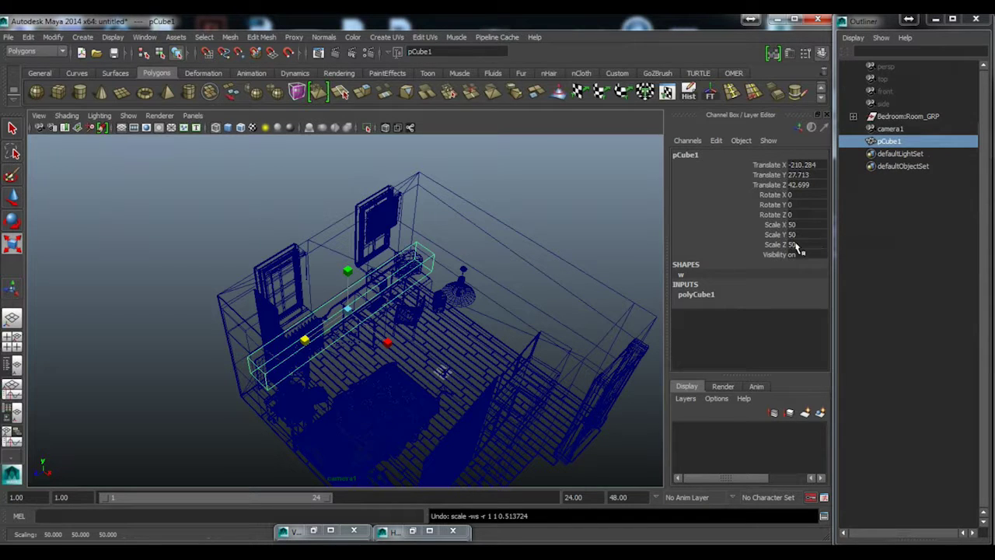
pyautogui.press('Delete')
# Step: Create another polygon cube, scale it uniformly to about 46.6 and raise it to about Y 76.1
pyautogui.click(59, 92)
pyautogui.press('r')
pyautogui.click(403, 403)
pyautogui.keyDown('alt'); pyautogui.moveTo(451, 358); pyautogui.dragTo(440, 303, button='middle'); pyautogui.keyUp('alt')
pyautogui.press('w')
pyautogui.moveTo(442, 303); pyautogui.dragTo(445, 274)
# Step: Stretch the second cube along Z into a long box and delete it
pyautogui.press('r')
pyautogui.moveTo(400, 329); pyautogui.dragTo(495, 311)
pyautogui.moveTo(402, 329); pyautogui.dragTo(368, 353)
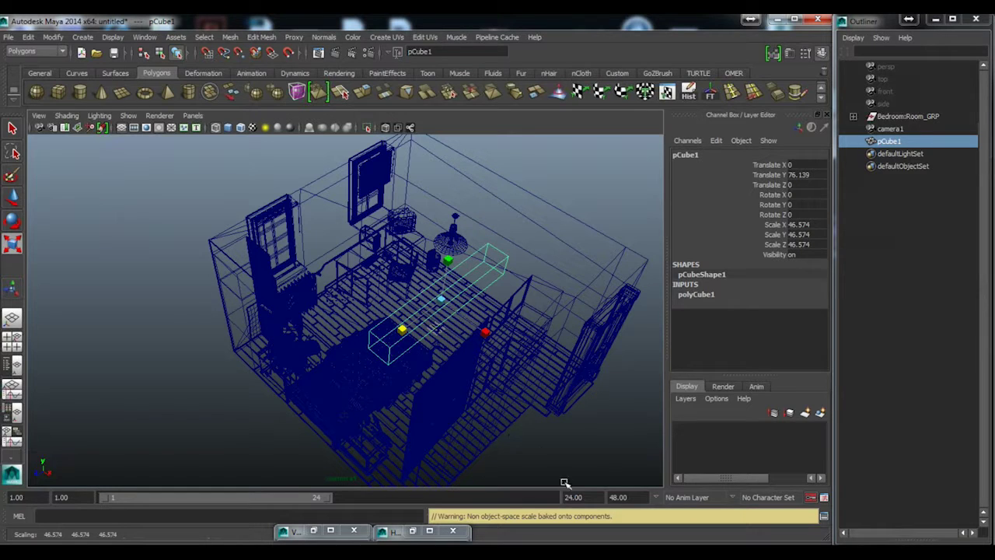
pyautogui.press('Delete')
# Step: Display the bedroom model smooth shaded and examine its outer walls, door and windows
pyautogui.keyDown('alt'); pyautogui.moveTo(382, 350); pyautogui.dragTo(393, 325); pyautogui.keyUp('alt')
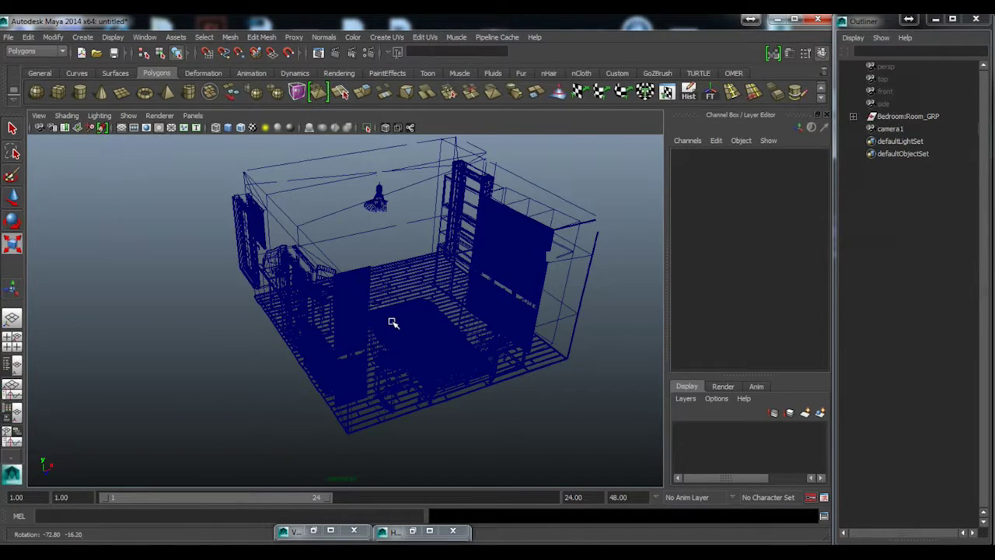
pyautogui.press('5')
pyautogui.keyDown('alt'); pyautogui.moveTo(500, 309); pyautogui.dragTo(402, 319, button='middle'); pyautogui.keyUp('alt')
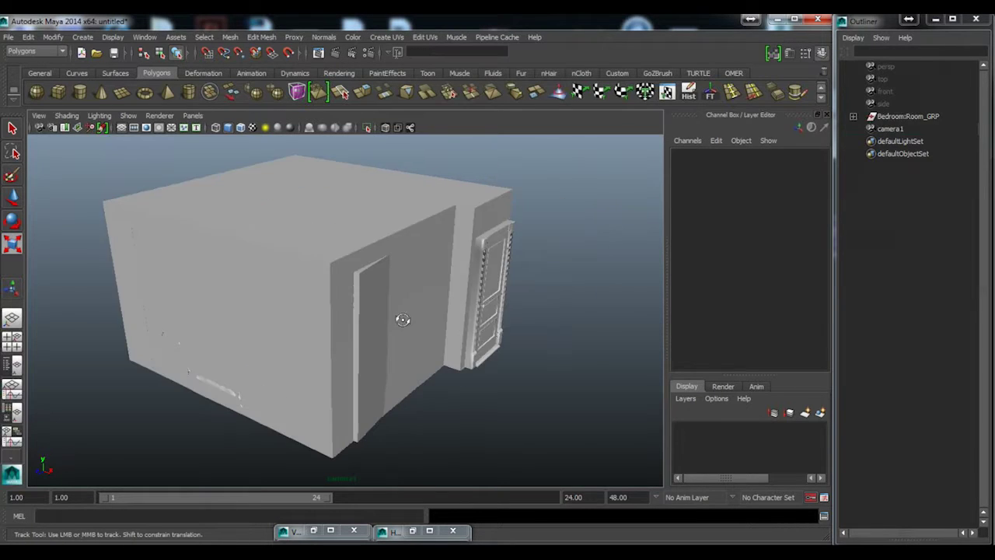
pyautogui.keyDown('alt'); pyautogui.moveTo(401, 318); pyautogui.dragTo(326, 323); pyautogui.keyUp('alt')
pyautogui.keyDown('alt'); pyautogui.moveTo(167, 307); pyautogui.dragTo(359, 319); pyautogui.keyUp('alt')
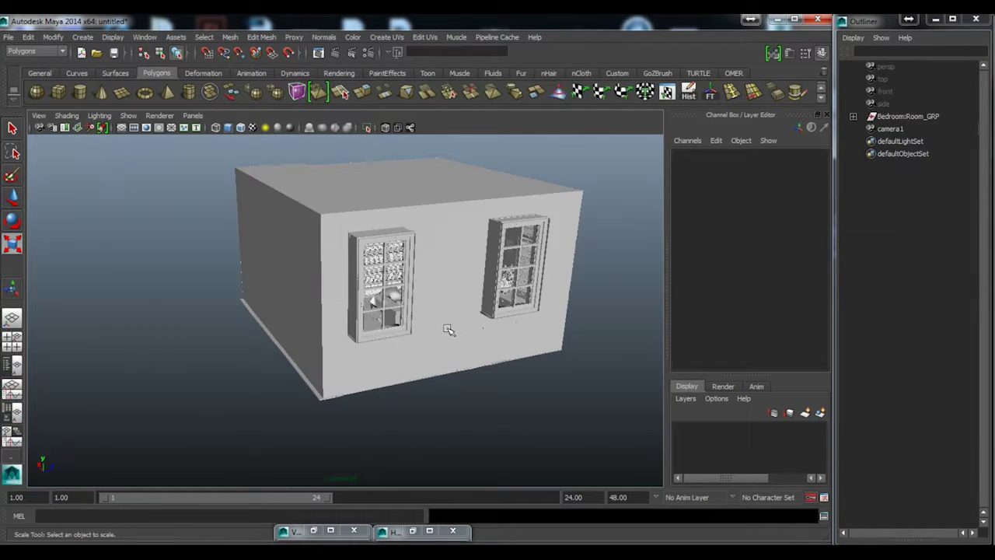
pyautogui.keyDown('alt'); pyautogui.moveTo(442, 326); pyautogui.dragTo(864, 328); pyautogui.keyUp('alt')
pyautogui.keyDown('alt'); pyautogui.moveTo(609, 335); pyautogui.dragTo(206, 328); pyautogui.keyUp('alt')
# Step: Bring the camera1 view inside the room to frame the bed, radiator and desk
pyautogui.keyDown('alt'); pyautogui.moveTo(206, 328); pyautogui.dragTo(606, 321, button='right'); pyautogui.keyUp('alt')
pyautogui.keyDown('alt'); pyautogui.moveTo(284, 313); pyautogui.dragTo(509, 332, button='middle'); pyautogui.keyUp('alt')
pyautogui.keyDown('alt'); pyautogui.moveTo(509, 330); pyautogui.dragTo(328, 298, button='right'); pyautogui.keyUp('alt')
pyautogui.keyDown('alt'); pyautogui.moveTo(434, 277); pyautogui.dragTo(462, 305, button='right'); pyautogui.keyUp('alt')
pyautogui.keyDown('alt'); pyautogui.moveTo(479, 306); pyautogui.dragTo(478, 306); pyautogui.keyUp('alt')
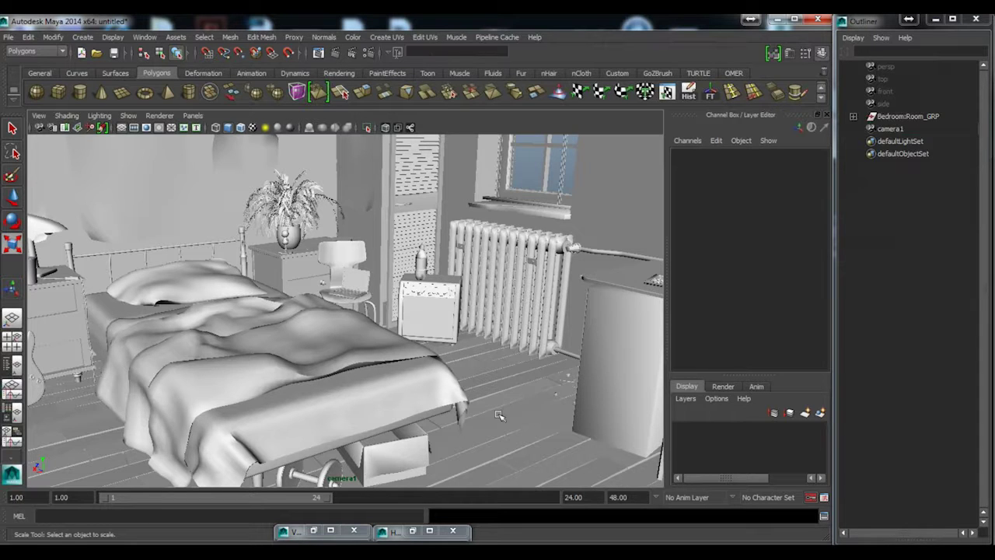
# Step: Inspect the room's separate objects by selecting the floor, table, wall poster, bedding and pillow in turn, ending on the floor
pyautogui.click(530, 422)
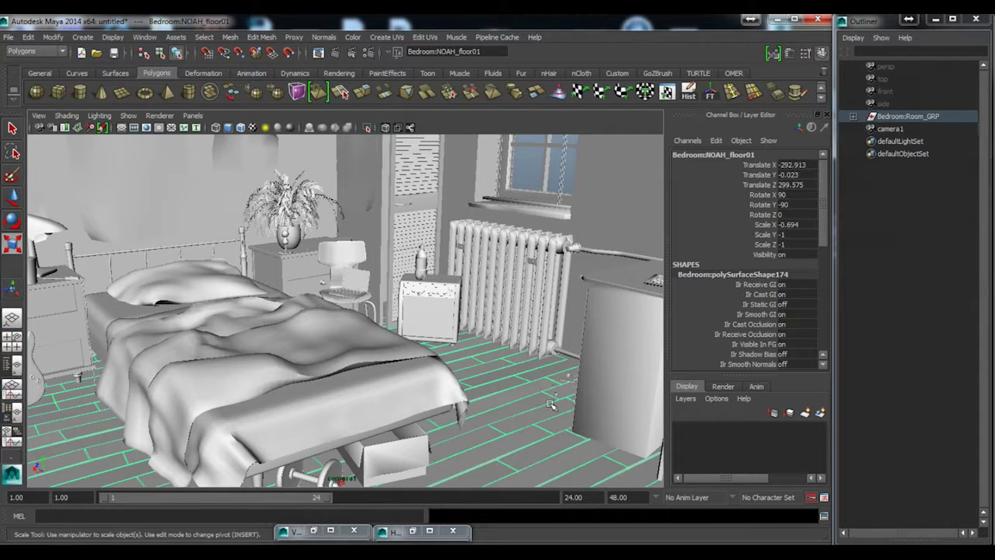
pyautogui.click(629, 346)
pyautogui.click(623, 275)
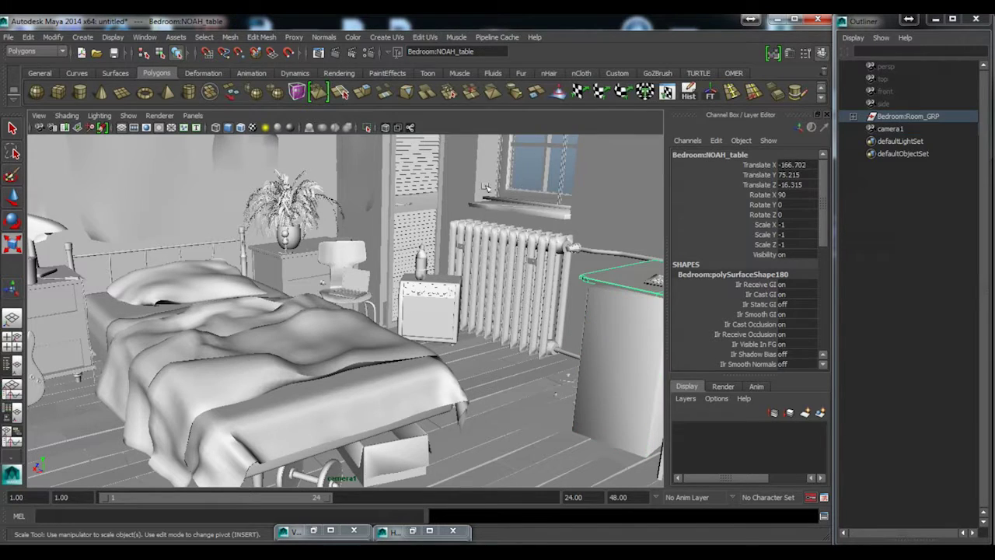
pyautogui.click(374, 172)
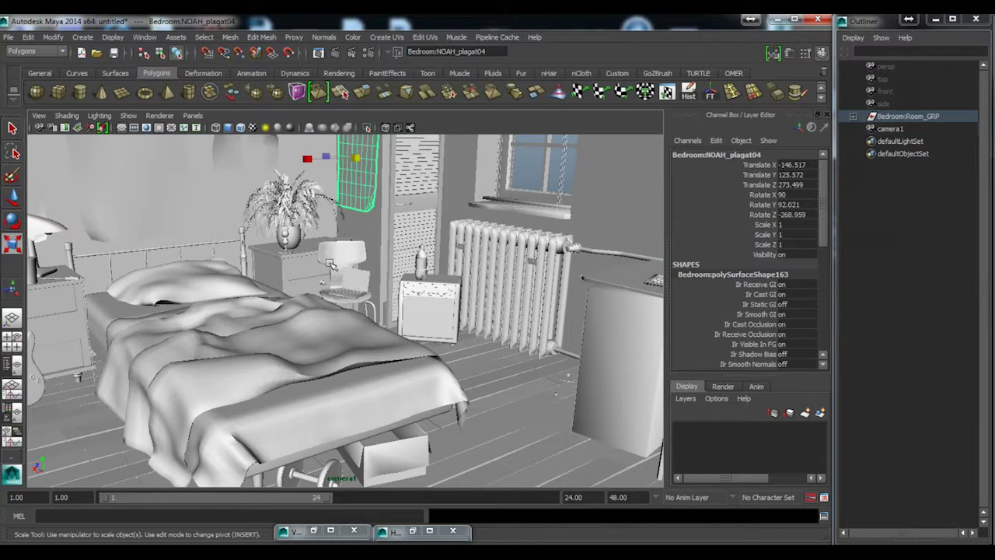
pyautogui.click(296, 327)
pyautogui.click(172, 268)
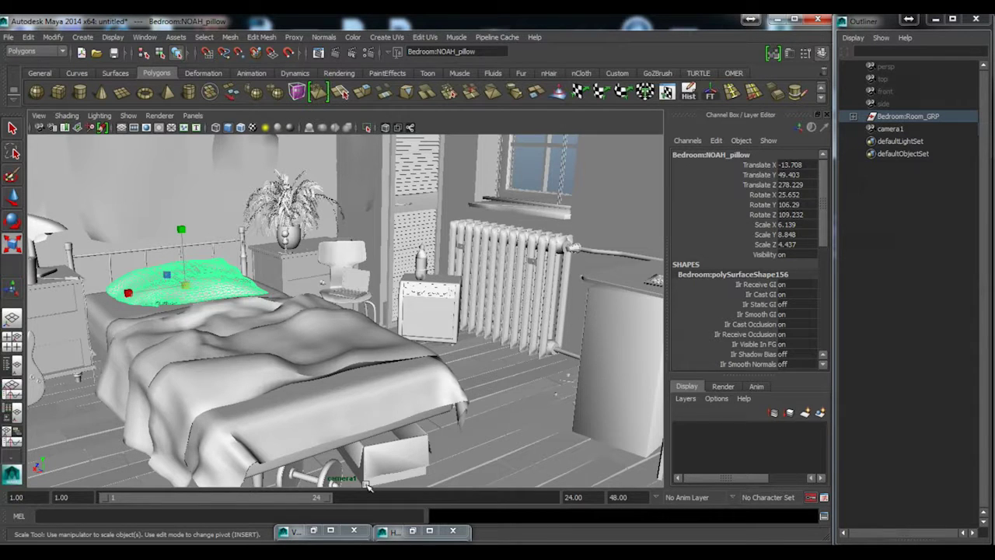
pyautogui.click(333, 351)
pyautogui.click(509, 383)
pyautogui.moveTo(510, 314)
pyautogui.keyDown('alt'); pyautogui.mouseDown(button='right')
pyautogui.moveTo(461, 297)
pyautogui.moveTo(498, 307)
pyautogui.mouseUp(button='right'); pyautogui.keyUp('alt')
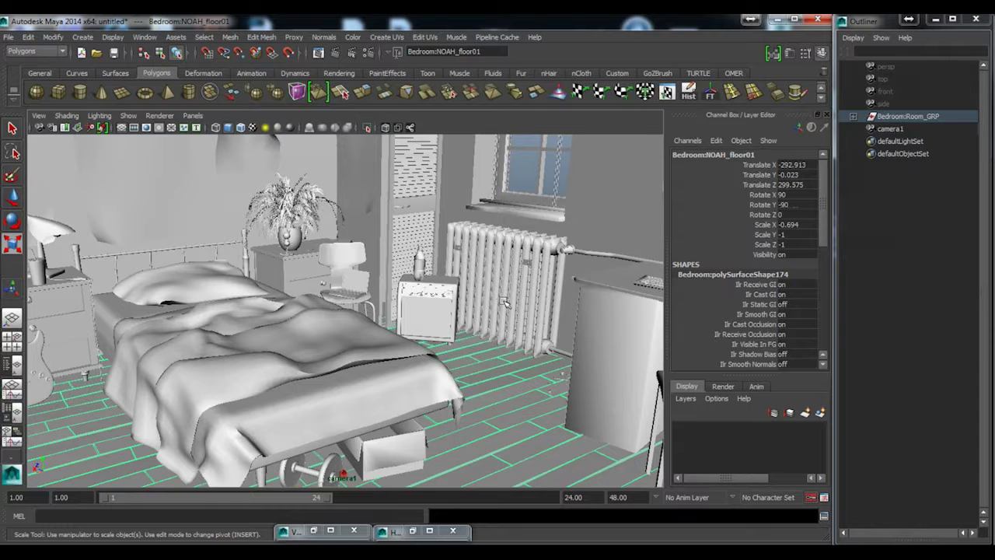
pyautogui.keyDown('alt'); pyautogui.moveTo(502, 298); pyautogui.dragTo(502, 304, button='middle'); pyautogui.keyUp('alt')
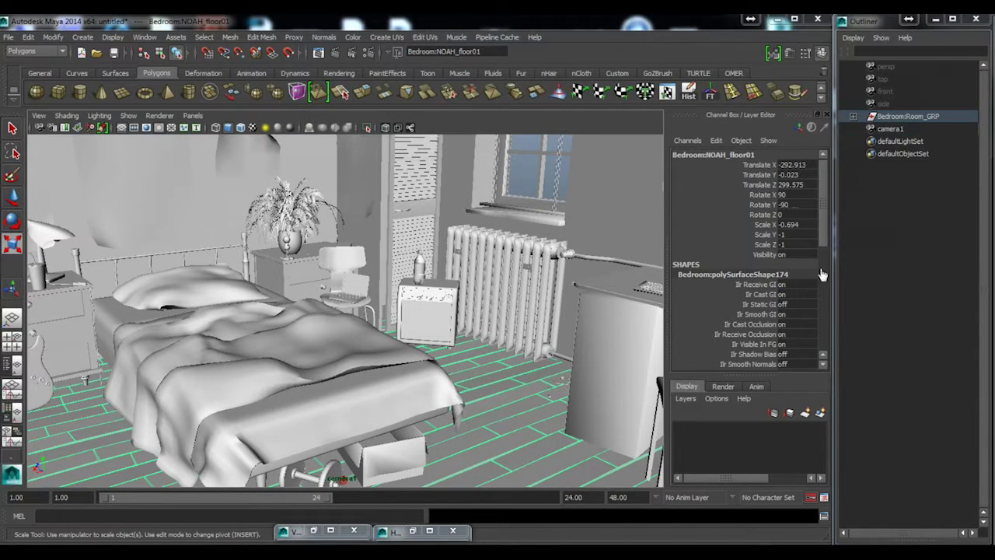
# Step: Switch to the web browser and open the Day/Night Challenge project from the artist's gallery page
pyautogui.hotkey('alt', 'Tab')
pyautogui.click(813, 27)
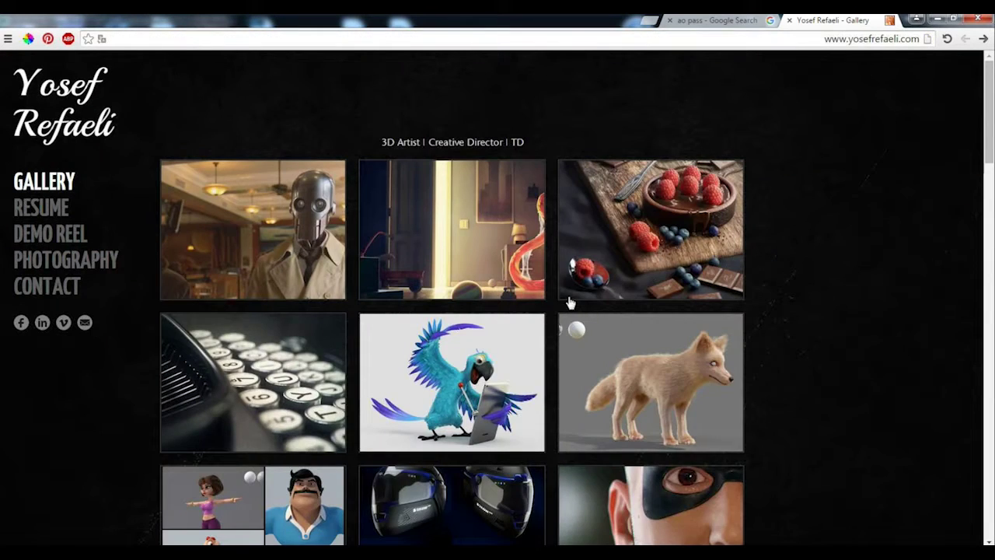
pyautogui.scroll(-5, 571, 302)
pyautogui.scroll(1, 479, 311)
pyautogui.click(479, 314)
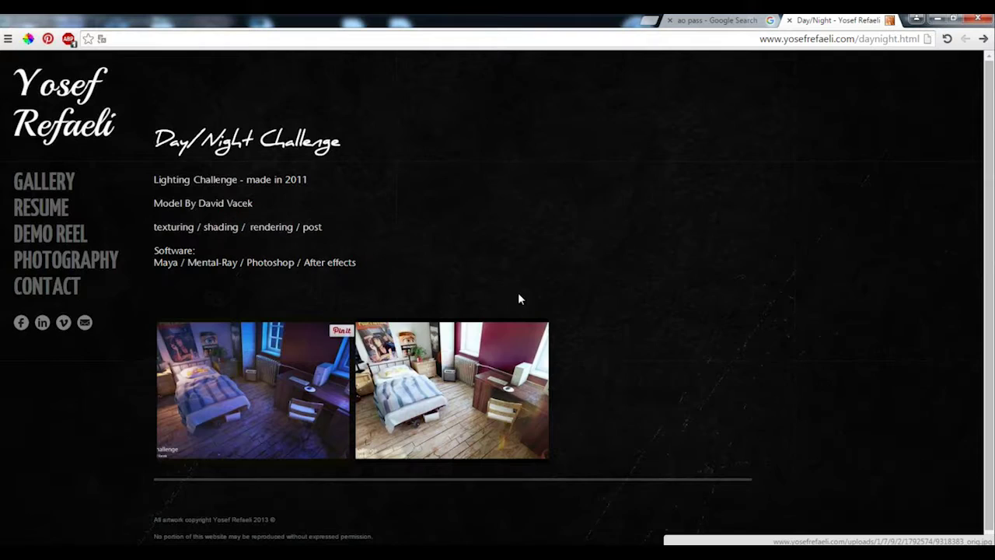
# Step: View the daytime and night-time bedroom renders enlarged, and return to Maya
pyautogui.click(528, 346)
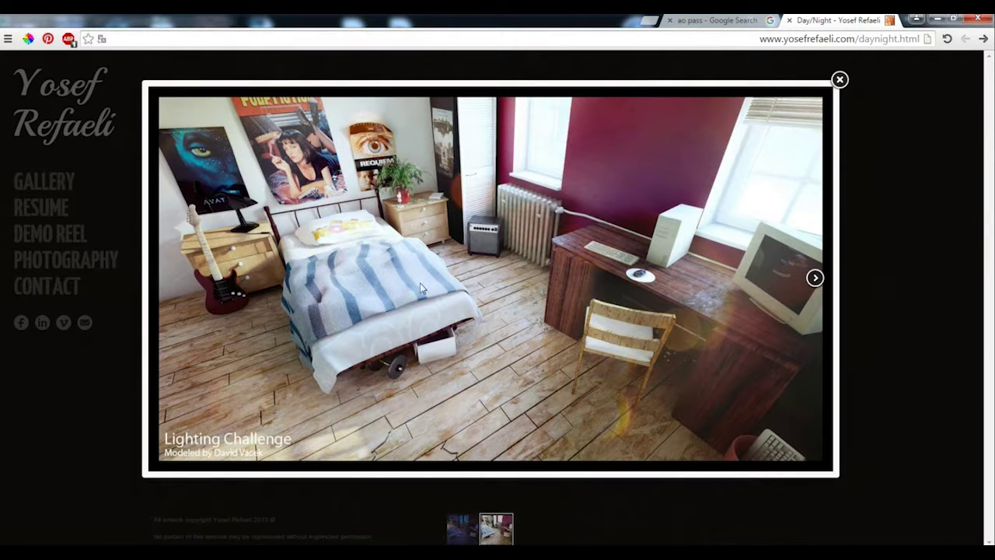
pyautogui.click(170, 295)
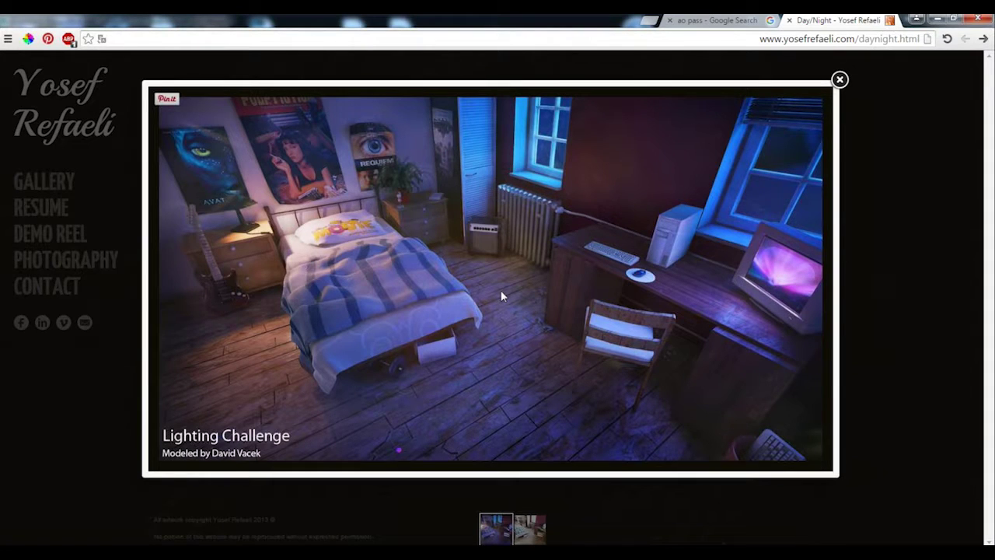
pyautogui.click(941, 20)
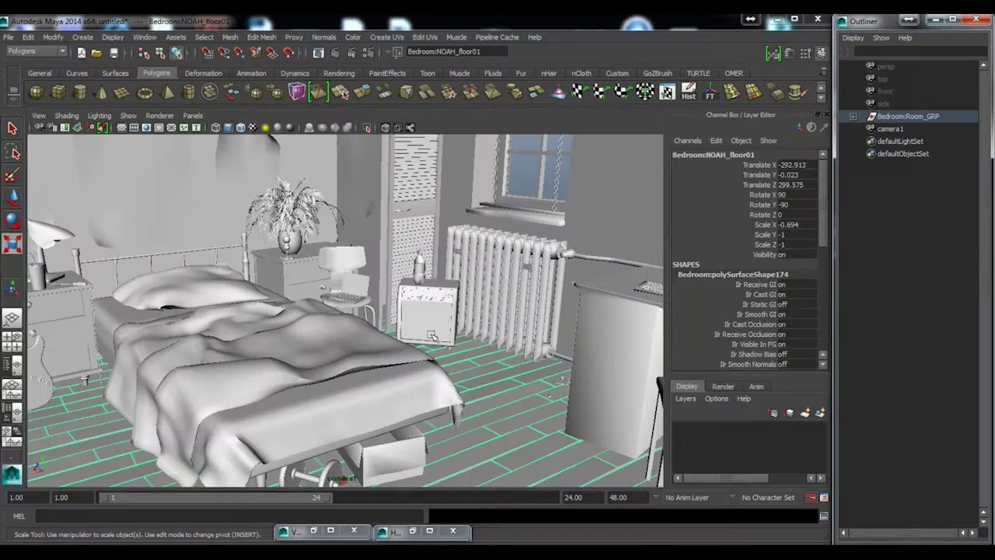
# Step: Pull the camera1 view out of the room and examine the exterior walls with the two windows
pyautogui.keyDown('alt'); pyautogui.moveTo(522, 331); pyautogui.dragTo(162, 309, button='right'); pyautogui.keyUp('alt')
pyautogui.keyDown('alt'); pyautogui.moveTo(481, 335); pyautogui.dragTo(427, 331, button='right'); pyautogui.keyUp('alt')
pyautogui.keyDown('alt'); pyautogui.moveTo(491, 337); pyautogui.dragTo(444, 315); pyautogui.keyUp('alt')
pyautogui.keyDown('alt'); pyautogui.moveTo(305, 331); pyautogui.dragTo(365, 342); pyautogui.keyUp('alt')
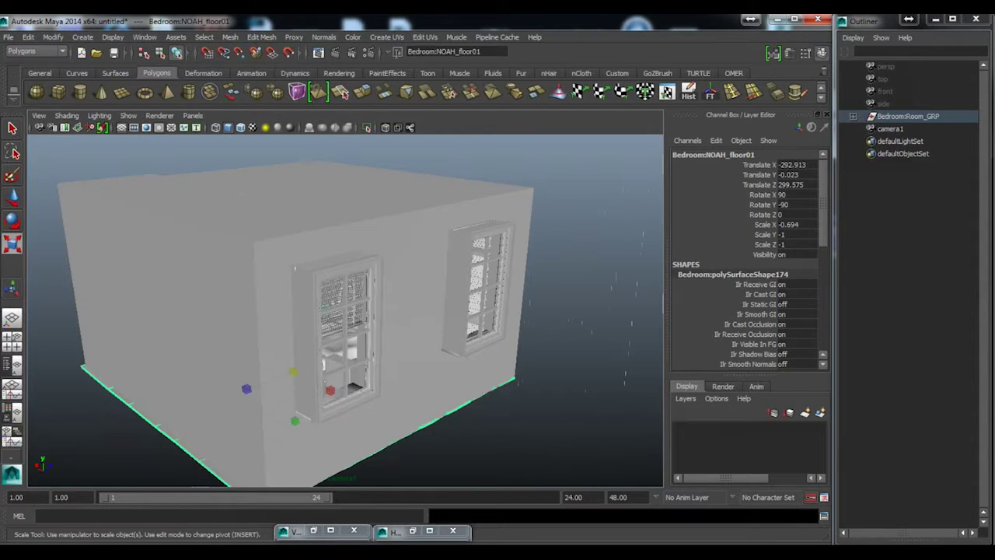
# Step: Swing the bedroom door open to about 252.6° in Rotate Y and move it to about -49.6 in Translate Z
pyautogui.keyDown('alt'); pyautogui.moveTo(267, 352); pyautogui.dragTo(459, 342); pyautogui.keyUp('alt')
pyautogui.keyDown('alt'); pyautogui.moveTo(439, 351); pyautogui.dragTo(465, 294, button='middle'); pyautogui.keyUp('alt')
pyautogui.click(335, 327)
pyautogui.press('e')
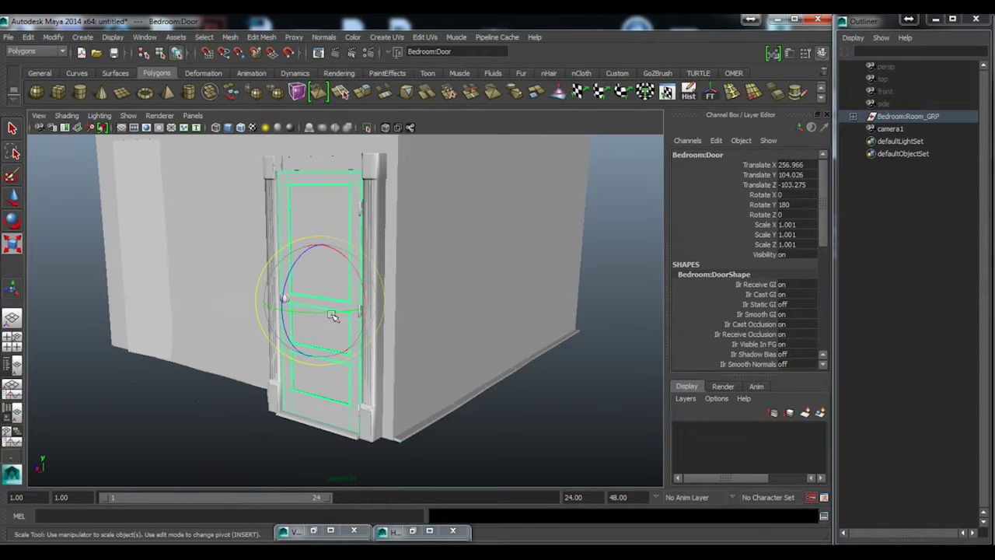
pyautogui.moveTo(350, 311); pyautogui.dragTo(386, 314)
pyautogui.keyDown('alt'); pyautogui.moveTo(386, 314); pyautogui.dragTo(342, 312); pyautogui.keyUp('alt')
pyautogui.press('w')
pyautogui.keyDown('alt'); pyautogui.moveTo(435, 327); pyautogui.dragTo(297, 300); pyautogui.keyUp('alt')
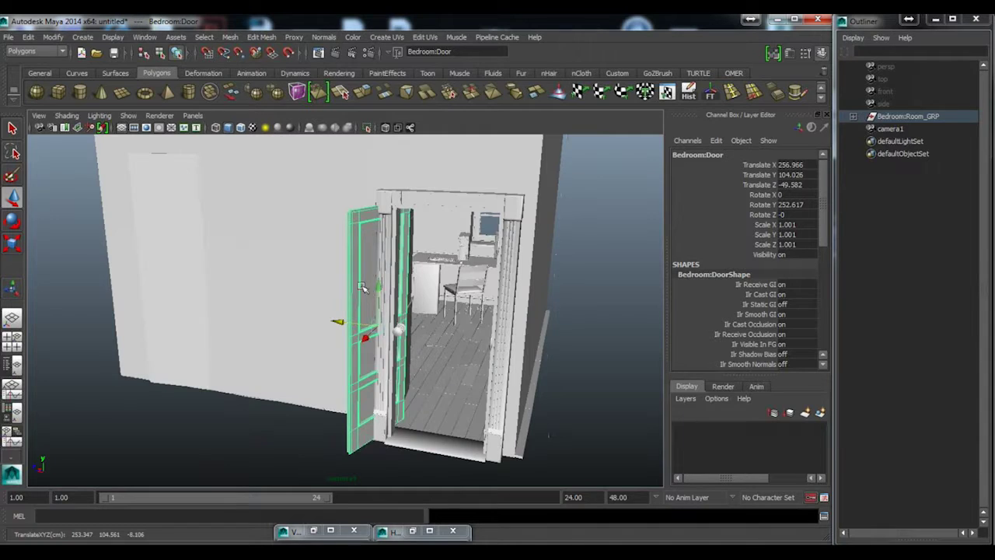
pyautogui.keyDown('alt'); pyautogui.moveTo(361, 285); pyautogui.dragTo(384, 424); pyautogui.keyUp('alt')
pyautogui.keyDown('alt'); pyautogui.moveTo(351, 350); pyautogui.dragTo(365, 272, button='middle'); pyautogui.keyUp('alt')
pyautogui.keyDown('alt'); pyautogui.moveTo(365, 272); pyautogui.dragTo(427, 359, button='right'); pyautogui.keyUp('alt')
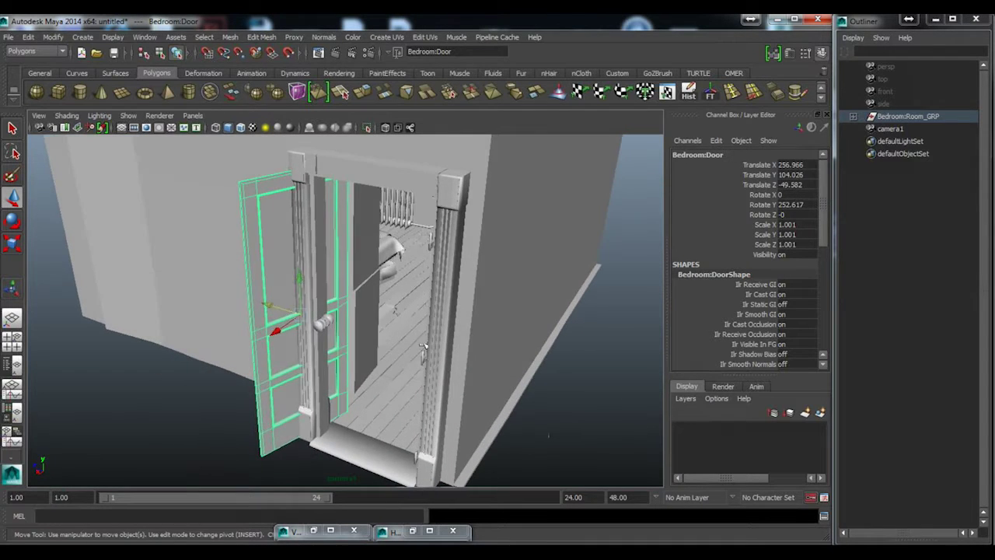
# Step: Check the night-time bedroom render in the web browser, return to Maya and bring the camera1 view back inside the room
pyautogui.hotkey('alt', 'Tab')
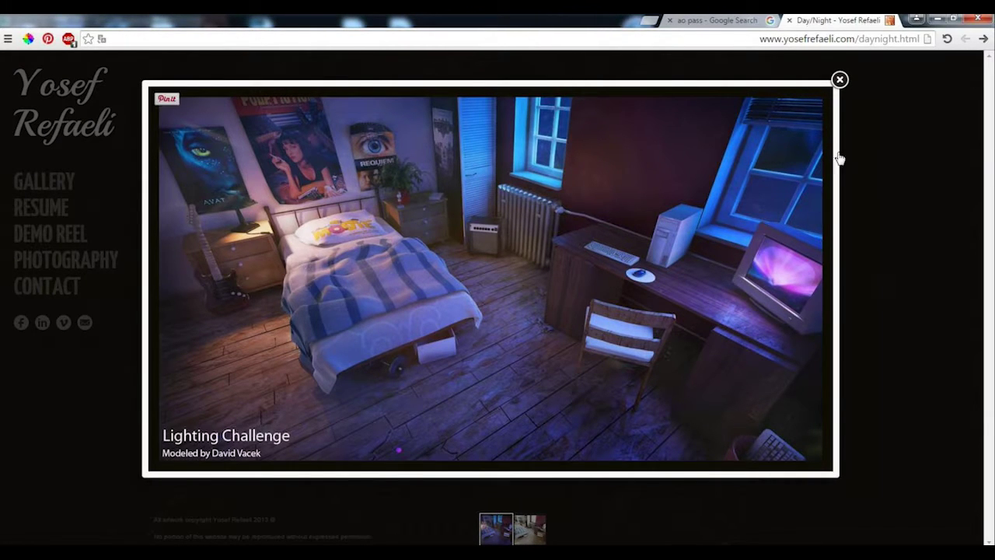
pyautogui.click(939, 20)
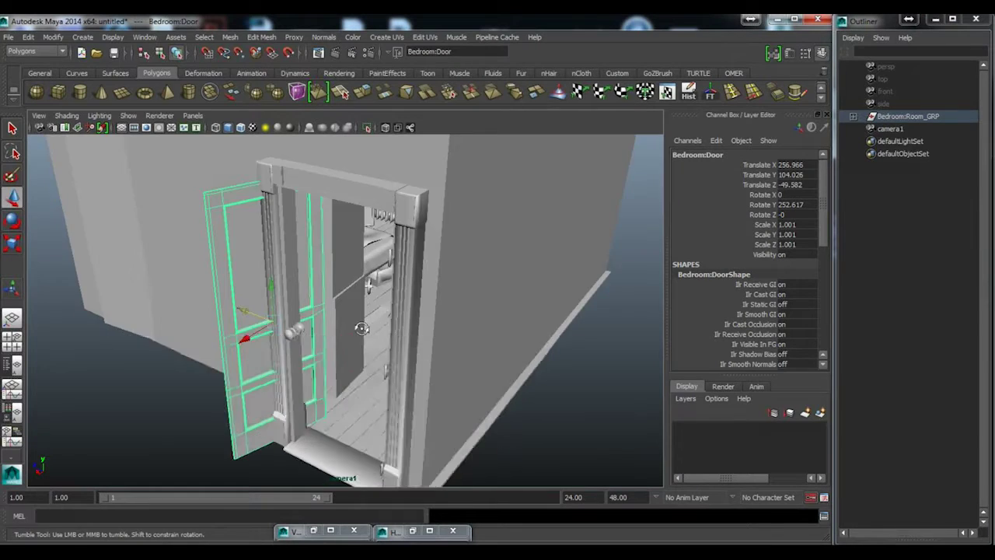
pyautogui.scroll(3, 360, 329)
pyautogui.scroll(3, 404, 311)
pyautogui.keyDown('alt'); pyautogui.moveTo(526, 307); pyautogui.dragTo(471, 375); pyautogui.keyUp('alt')
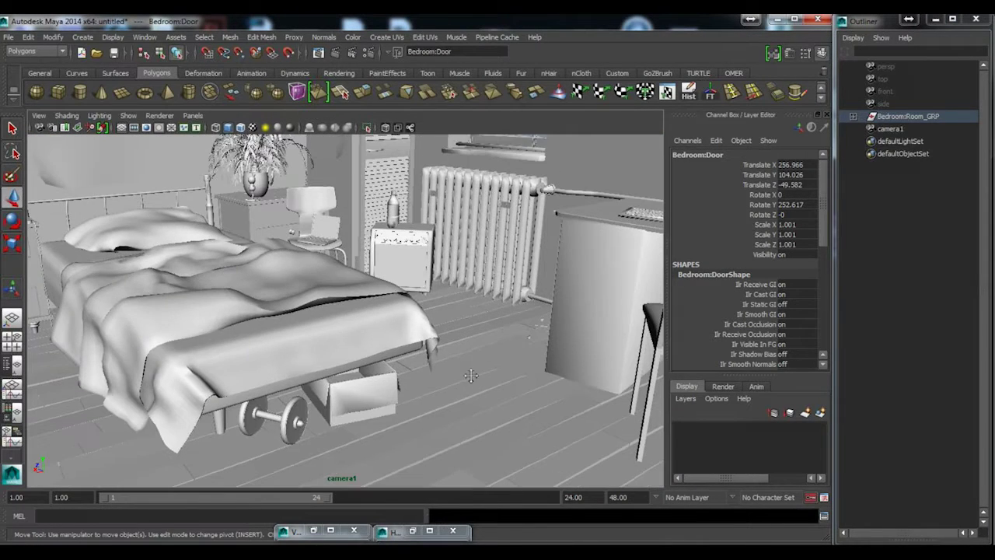
pyautogui.keyDown('alt'); pyautogui.moveTo(441, 289); pyautogui.dragTo(447, 296); pyautogui.keyUp('alt')
# Step: Switch the viewport to the persp camera and split the layout into two panes side by side
pyautogui.click(192, 115)
pyautogui.moveTo(235, 127)
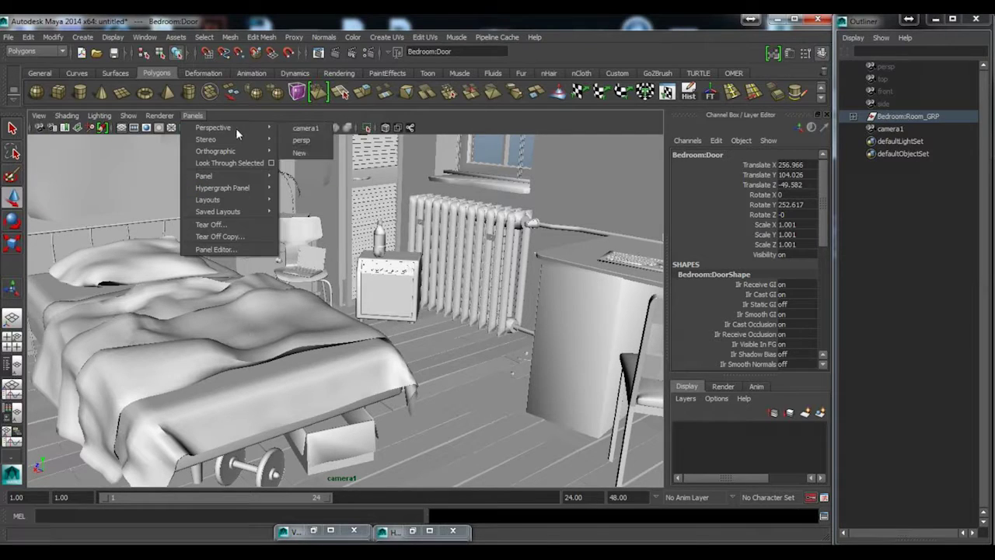
pyautogui.click(315, 141)
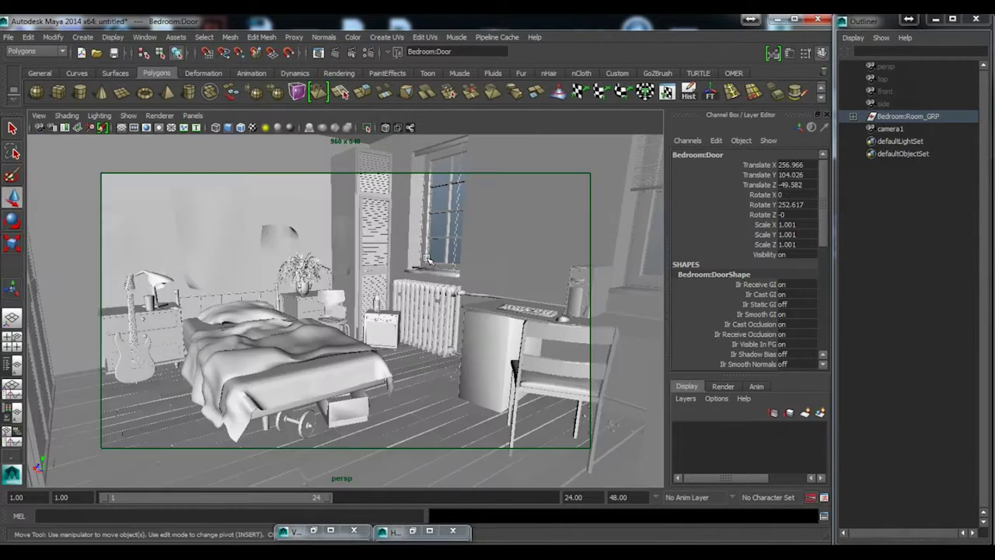
pyautogui.click(191, 115)
pyautogui.moveTo(249, 177)
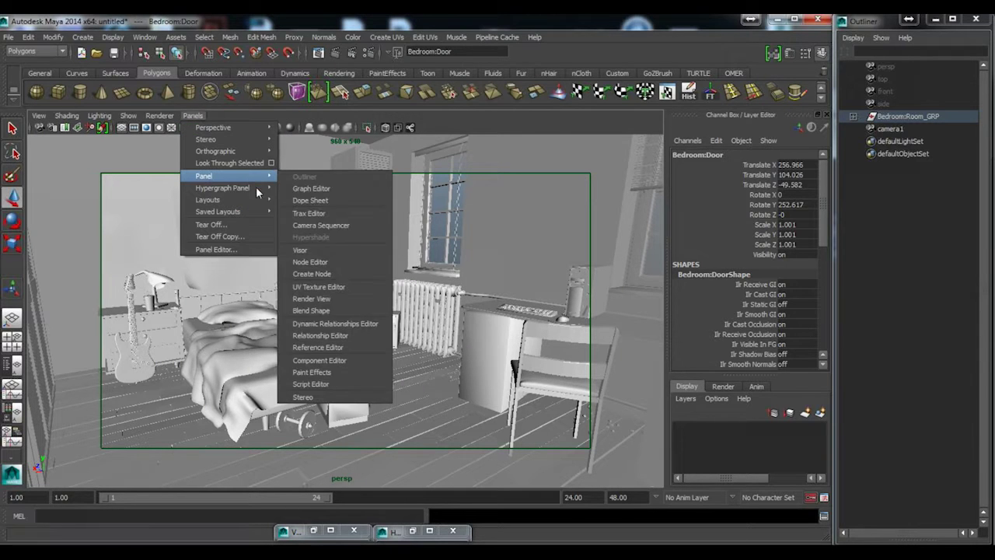
pyautogui.click(327, 219)
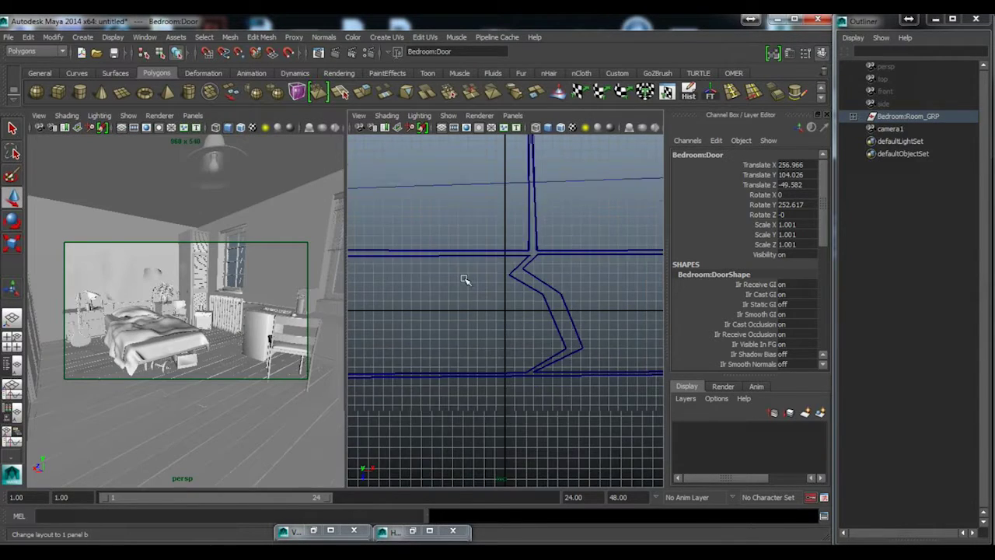
# Step: Set the second pane to look through camera1 and pull its view back to show the whole room from outside
pyautogui.press('space')
pyautogui.moveTo(439, 284); pyautogui.dragTo(434, 255)
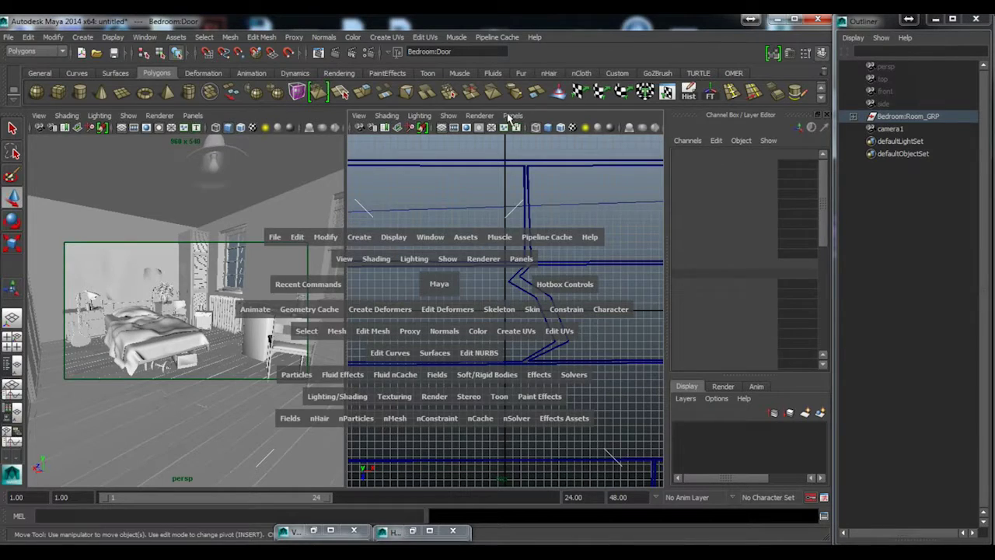
pyautogui.click(510, 116)
pyautogui.moveTo(564, 129)
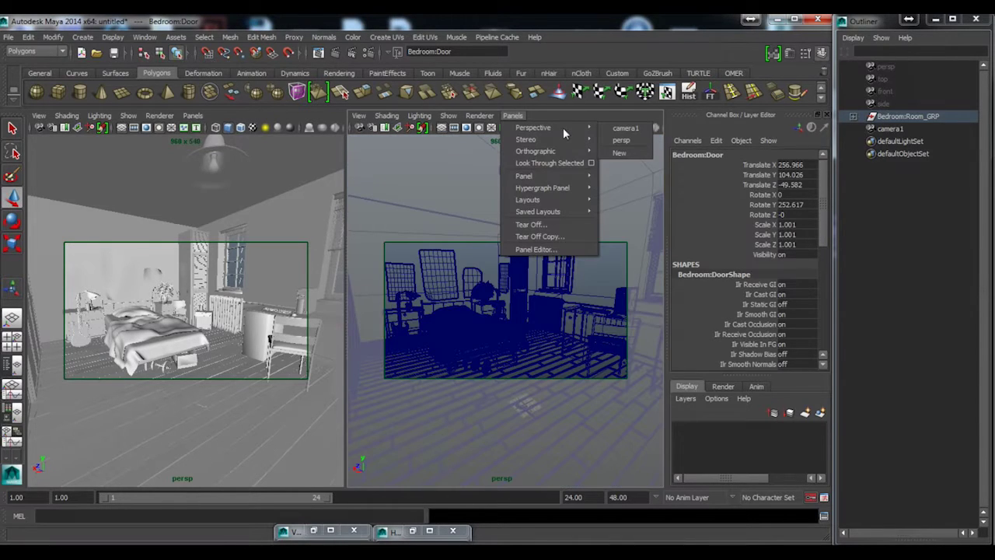
pyautogui.click(636, 136)
pyautogui.keyDown('alt'); pyautogui.moveTo(539, 290); pyautogui.dragTo(502, 257); pyautogui.keyUp('alt')
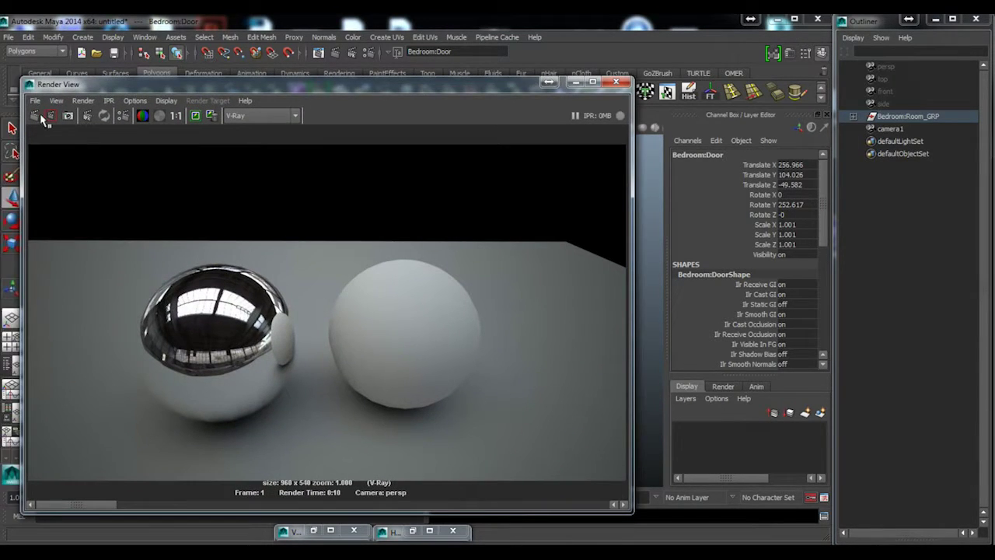
# Step: Render the persp view with V-Ray and compare the alpha and RGB channels in the frame buffer
pyautogui.click(43, 117)
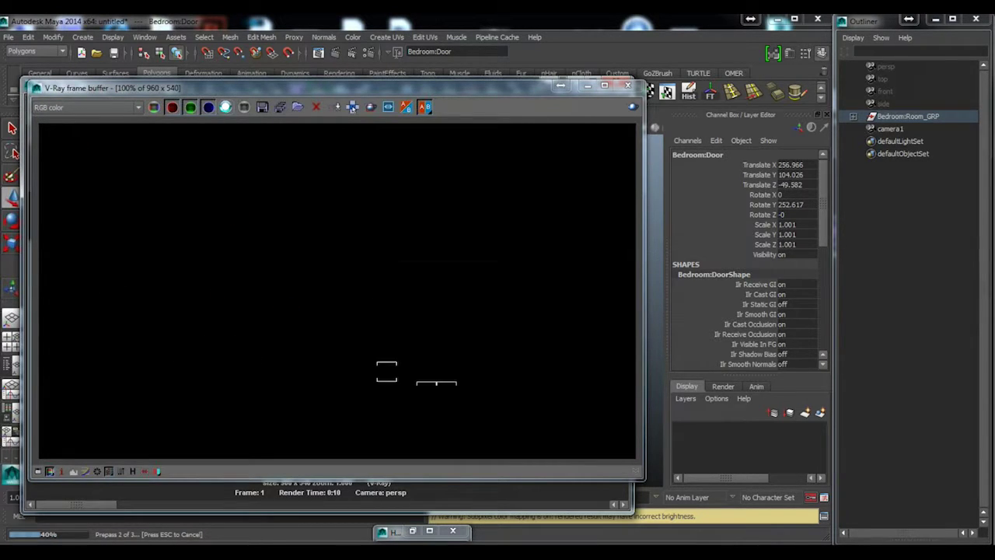
pyautogui.click(225, 107)
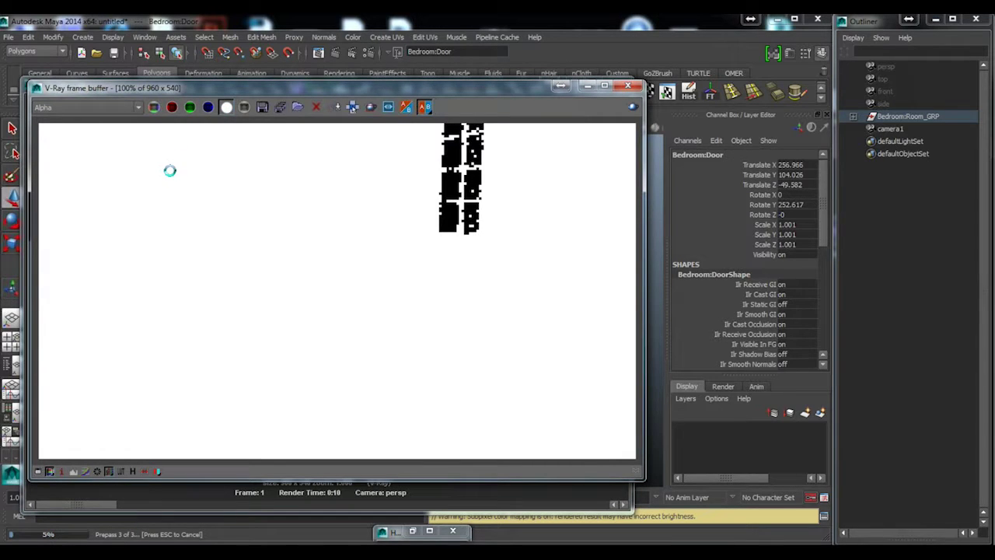
pyautogui.click(226, 106)
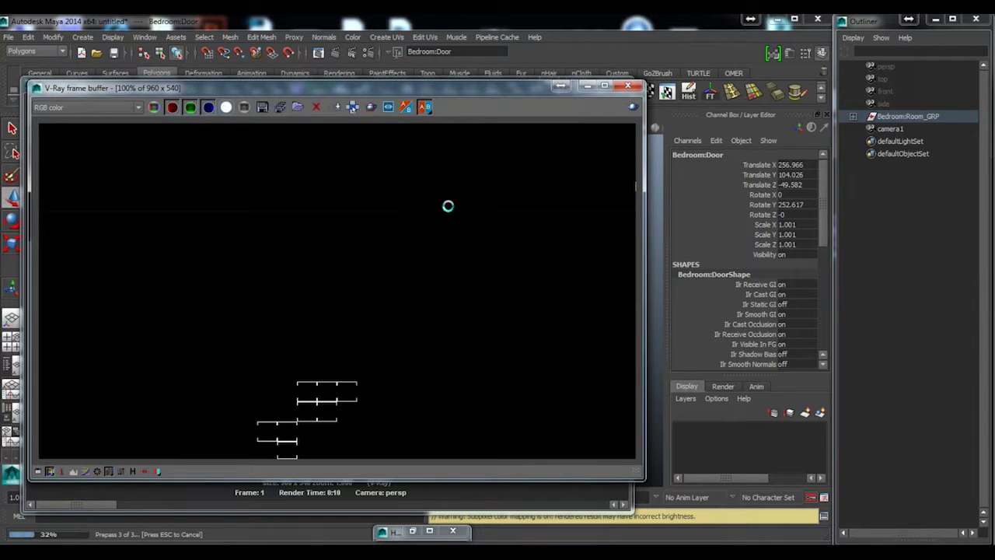
pyautogui.click(225, 107)
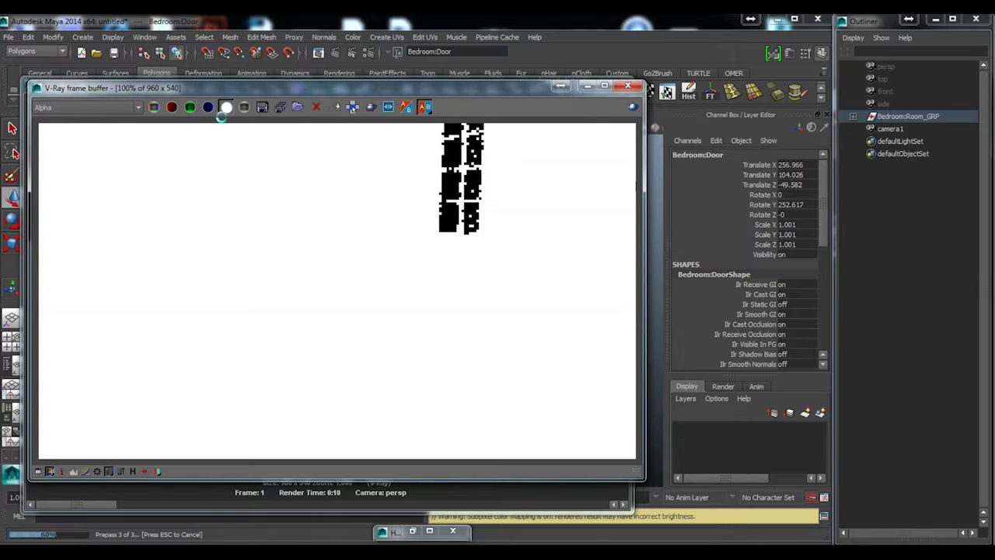
pyautogui.click(225, 107)
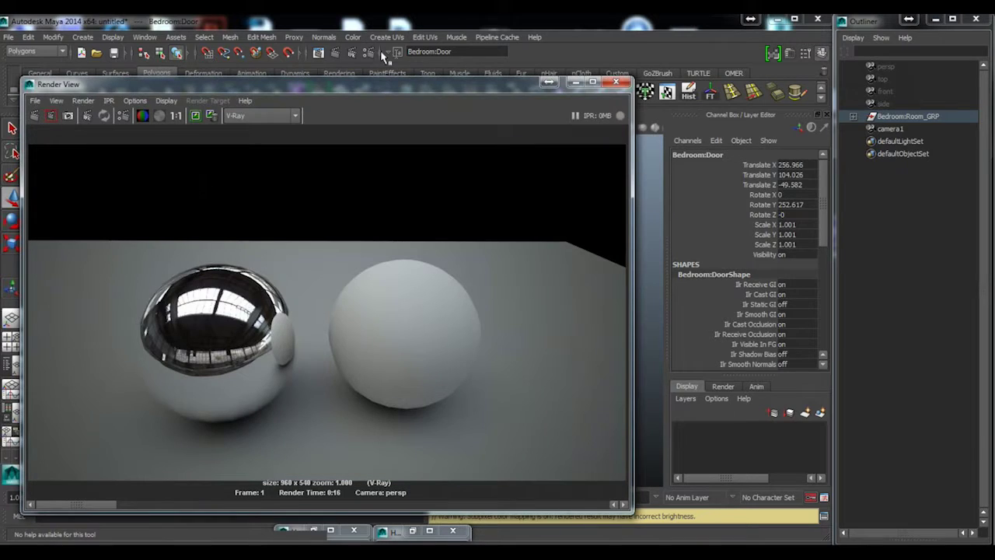
pyautogui.click(368, 52)
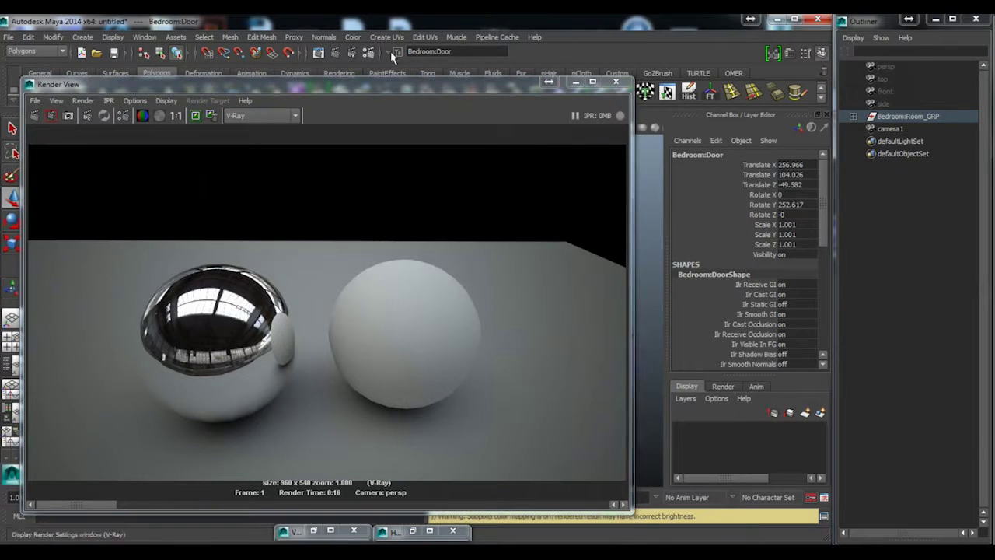
pyautogui.click(760, 92)
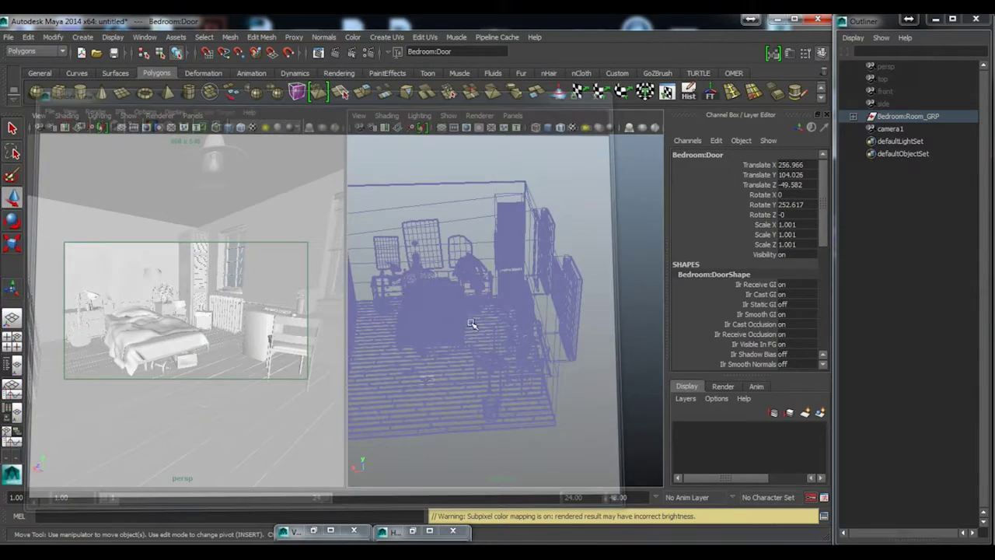
# Step: Hide the resolution gate in the persp pane and widen the camera1 pane
pyautogui.keyDown('alt'); pyautogui.moveTo(471, 323); pyautogui.dragTo(556, 297); pyautogui.keyUp('alt')
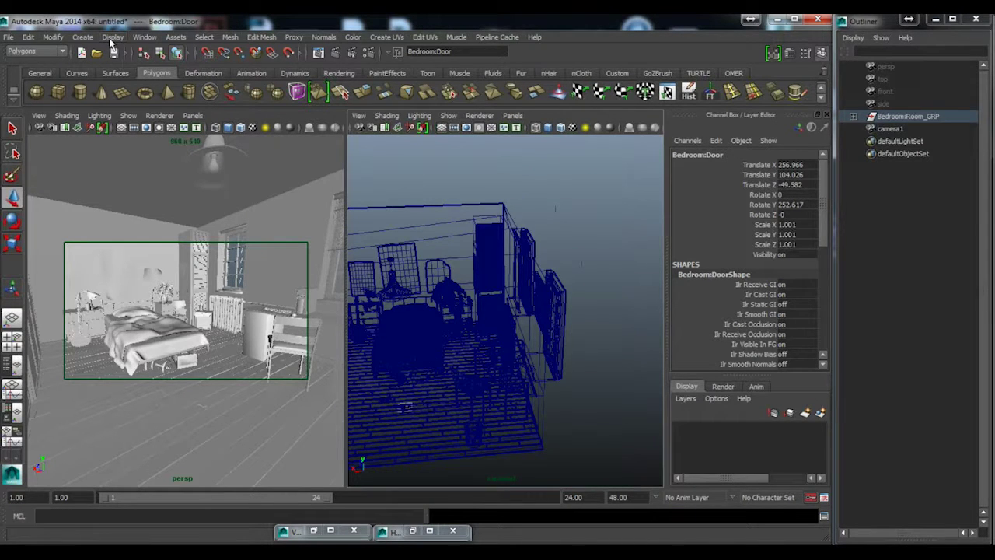
pyautogui.keyDown('alt'); pyautogui.moveTo(532, 330); pyautogui.dragTo(472, 338); pyautogui.keyUp('alt')
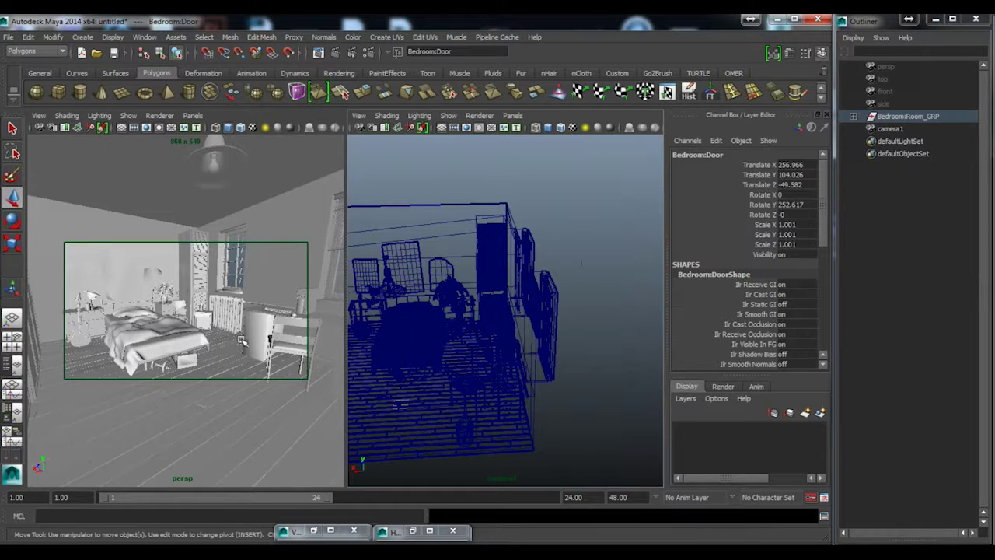
pyautogui.click(103, 128)
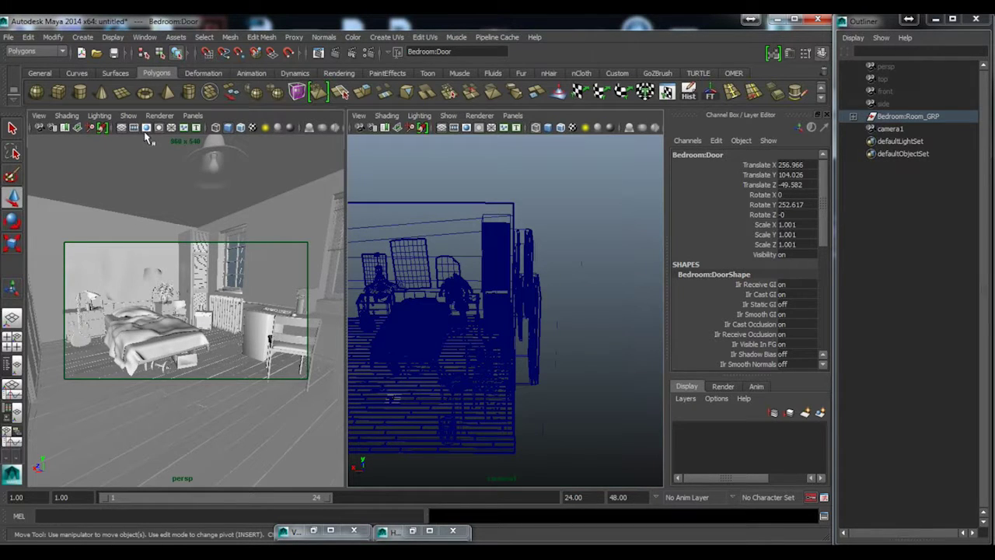
pyautogui.moveTo(345, 271); pyautogui.dragTo(313, 401)
# Step: Create a V-Ray Rect Light, move it outside the room to about -295 in X and scale it uniformly to about 67.2
pyautogui.click(82, 37)
pyautogui.moveTo(109, 89)
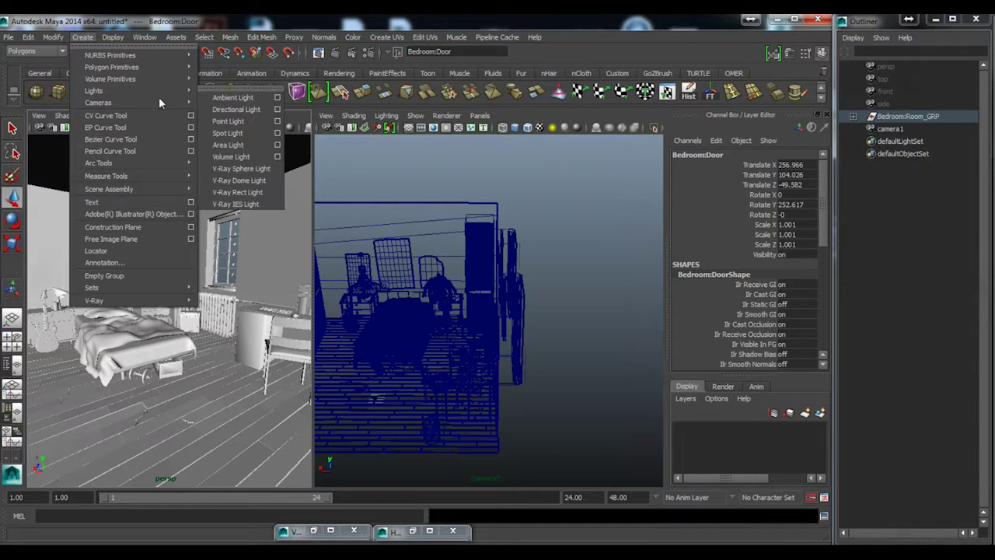
pyautogui.click(257, 192)
pyautogui.keyDown('alt'); pyautogui.moveTo(333, 392); pyautogui.dragTo(345, 395); pyautogui.keyUp('alt')
pyautogui.moveTo(345, 395); pyautogui.dragTo(500, 403)
pyautogui.press('r')
pyautogui.keyDown('alt'); pyautogui.moveTo(610, 426); pyautogui.dragTo(516, 418); pyautogui.keyUp('alt')
# Step: Show the camera1 pane shaded, rotate the rect light toward the window wall and set its Rotate Y to -90
pyautogui.press('e')
pyautogui.press('5')
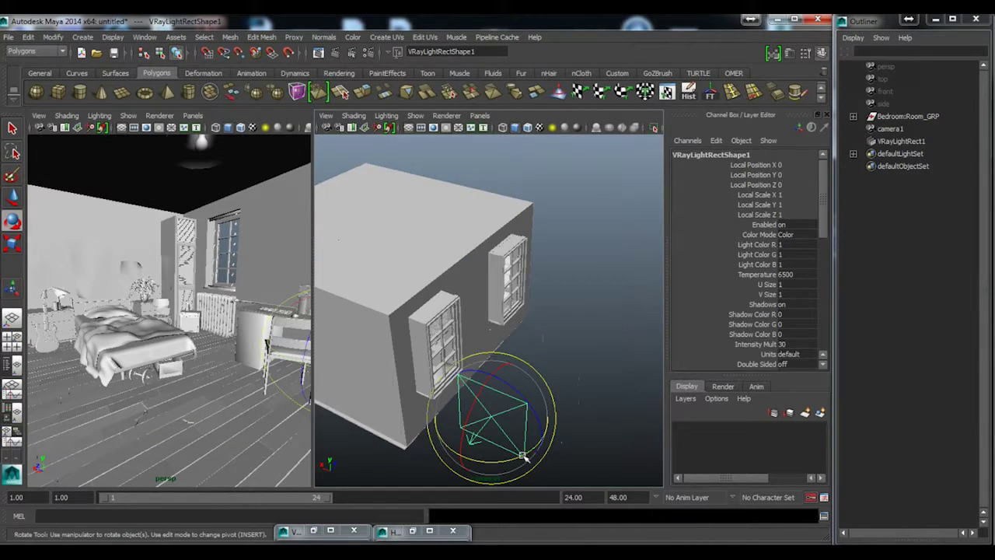
pyautogui.moveTo(458, 460); pyautogui.dragTo(623, 365)
pyautogui.scroll(-5, 772, 232)
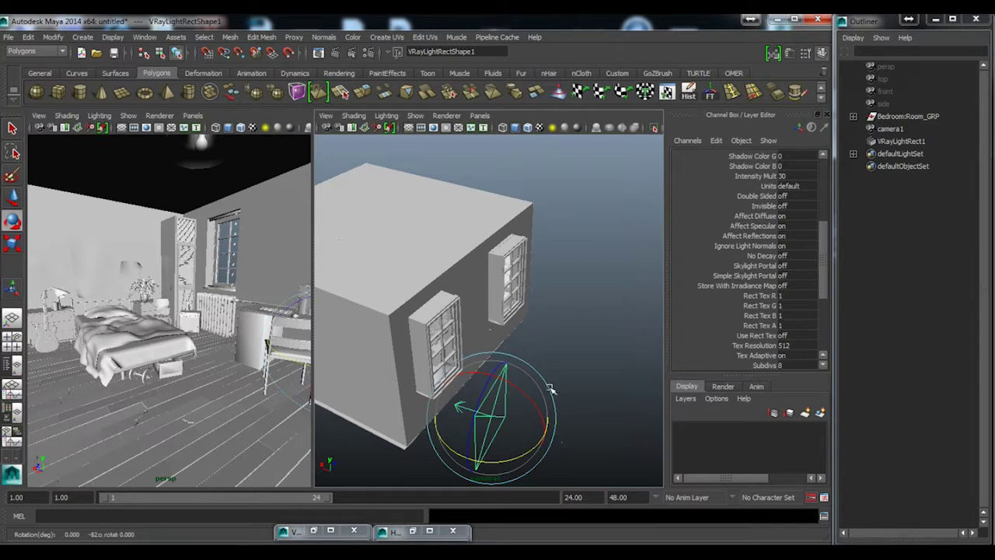
pyautogui.click(498, 385)
pyautogui.click(507, 381)
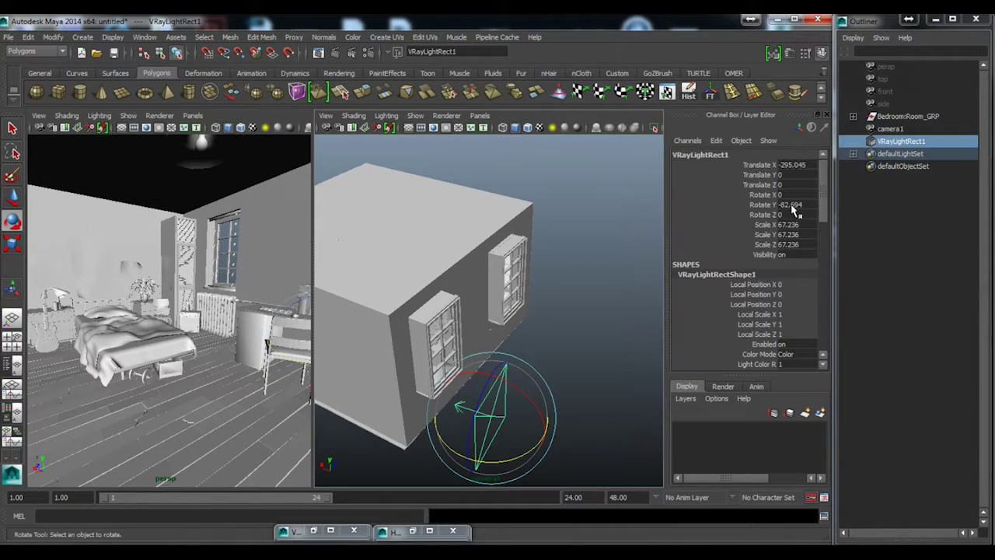
pyautogui.doubleClick(792, 205)
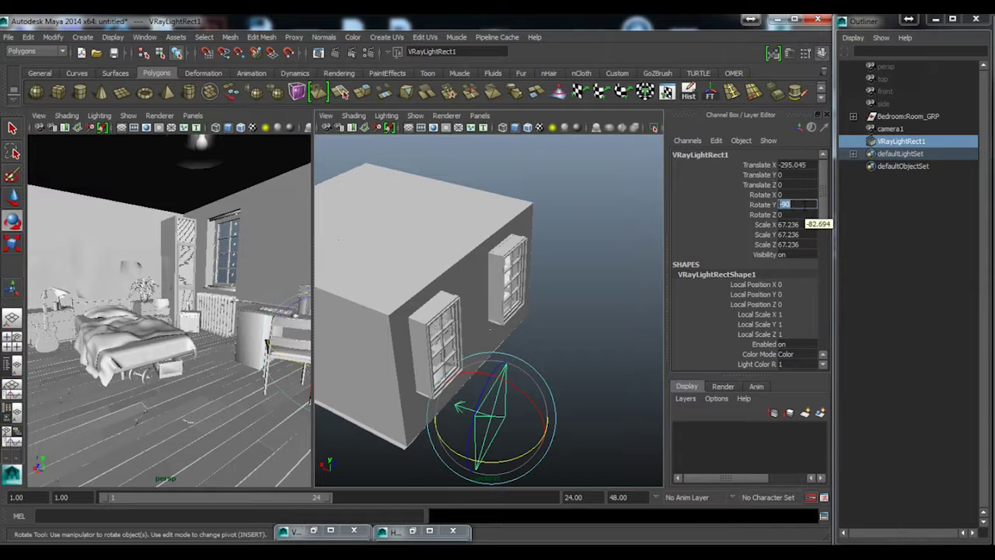
# Step: Raise the rect light to about 161.7 in Y and slide it along Z in front of the window with the blinds
pyautogui.keyDown('alt'); pyautogui.moveTo(493, 403); pyautogui.dragTo(470, 276); pyautogui.keyUp('alt')
pyautogui.press('w')
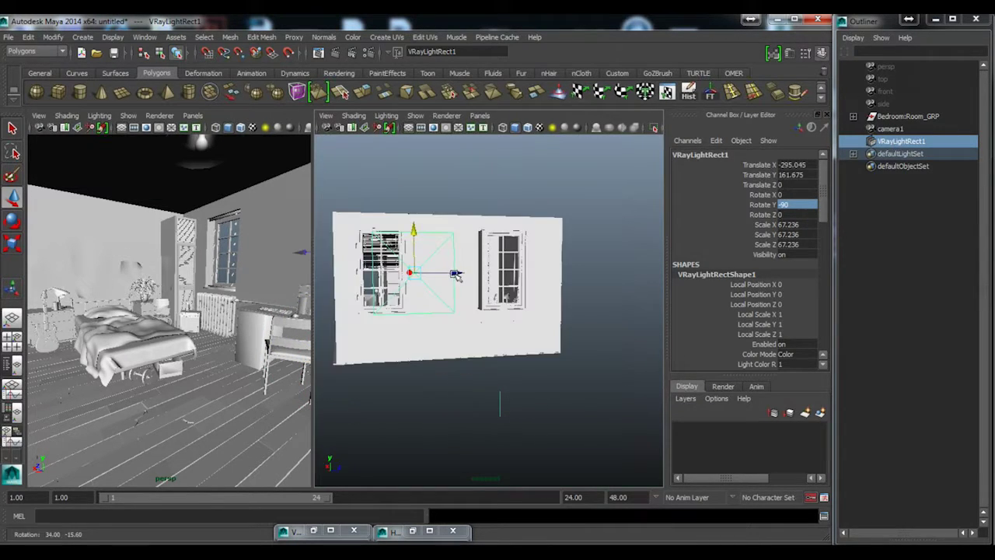
pyautogui.moveTo(455, 274); pyautogui.dragTo(423, 271)
pyautogui.keyDown('alt'); pyautogui.moveTo(459, 285); pyautogui.dragTo(484, 293, button='middle'); pyautogui.keyUp('alt')
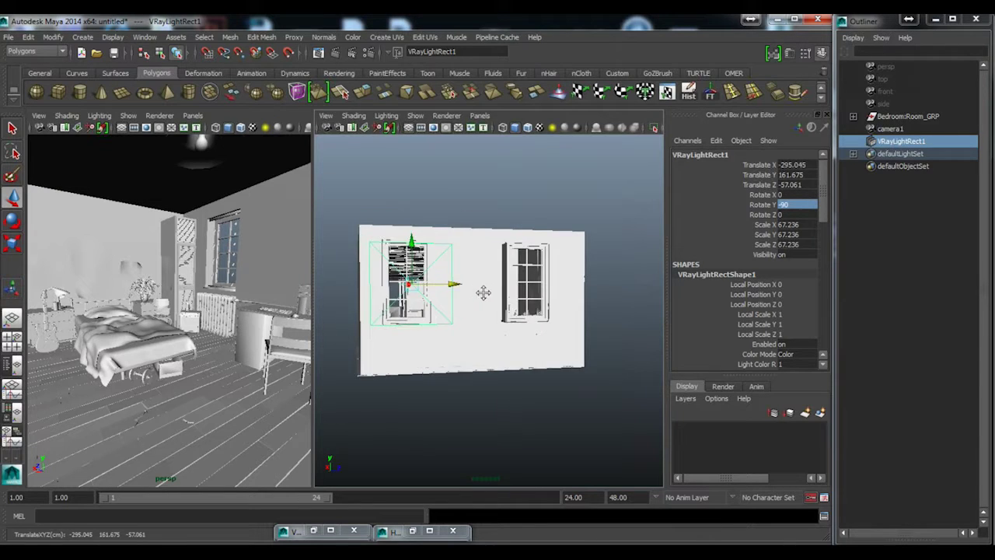
# Step: Try to enlarge the rect light to a scale of about 211.8 and centre it over the whole window wall
pyautogui.press('r')
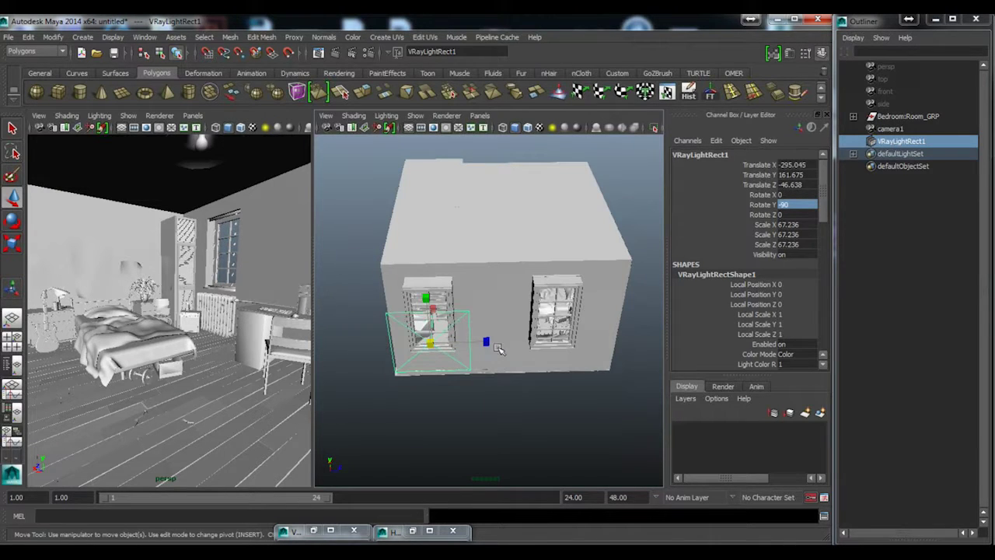
pyautogui.keyDown('alt'); pyautogui.moveTo(476, 304); pyautogui.dragTo(475, 304, button='middle'); pyautogui.keyUp('alt')
pyautogui.keyDown('alt'); pyautogui.moveTo(493, 347); pyautogui.dragTo(470, 327, button='middle'); pyautogui.keyUp('alt')
pyautogui.click(464, 324)
pyautogui.moveTo(412, 330); pyautogui.dragTo(468, 331)
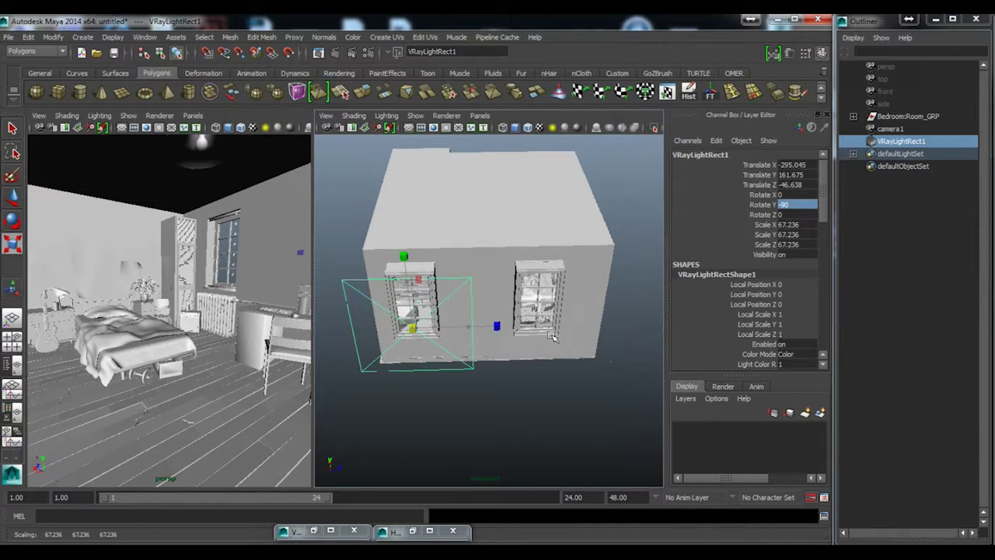
pyautogui.moveTo(550, 334); pyautogui.dragTo(591, 334)
pyautogui.press('w')
pyautogui.moveTo(456, 327); pyautogui.dragTo(411, 257)
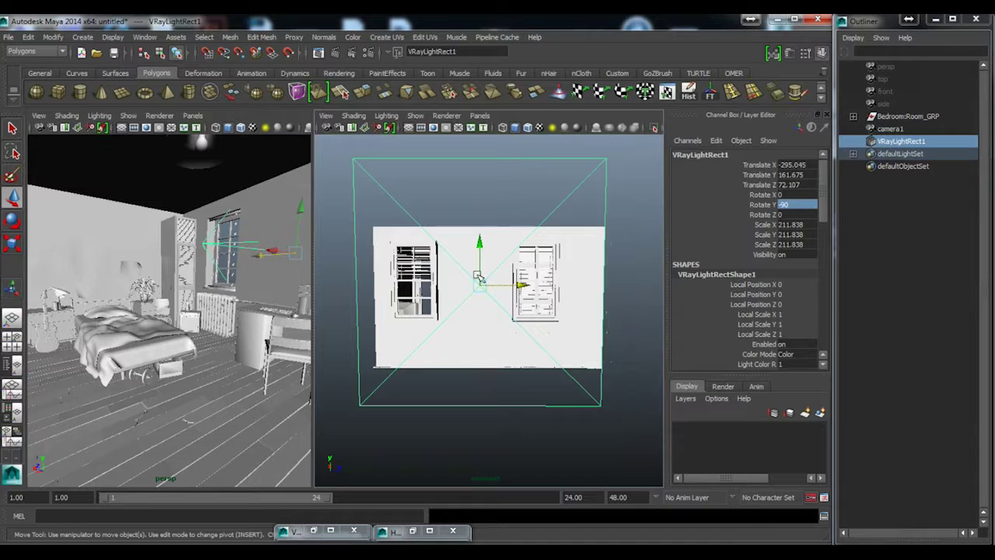
pyautogui.hotkey('ctrl', 'z')
pyautogui.hotkey('ctrl', 'z')
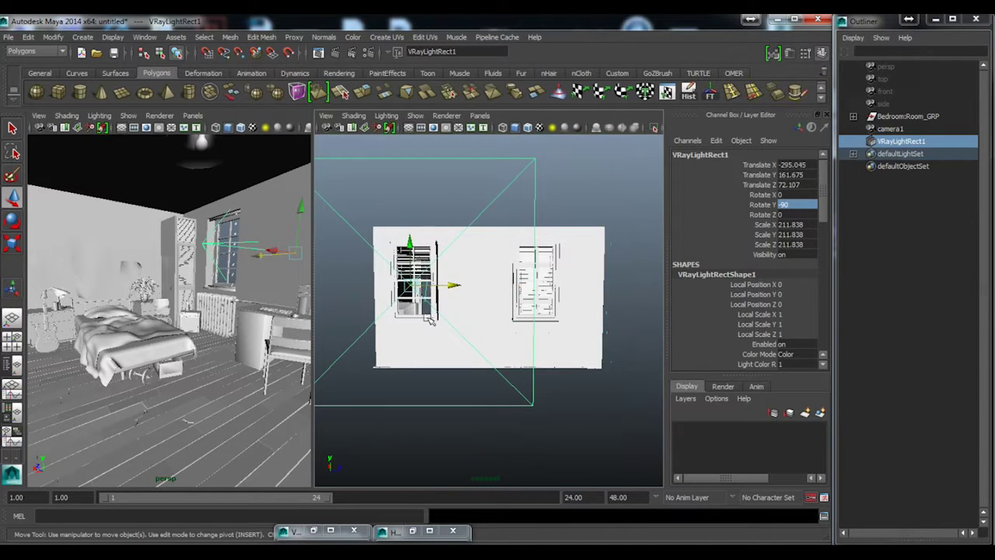
# Step: Move the rect light closer to the window with the blinds, to about -243.6 in Translate X
pyautogui.keyDown('alt'); pyautogui.moveTo(490, 334); pyautogui.dragTo(539, 358, button='middle'); pyautogui.keyUp('alt')
pyautogui.keyDown('alt'); pyautogui.moveTo(538, 356); pyautogui.dragTo(466, 318); pyautogui.keyUp('alt')
pyautogui.keyDown('alt'); pyautogui.moveTo(503, 350); pyautogui.dragTo(534, 354); pyautogui.keyUp('alt')
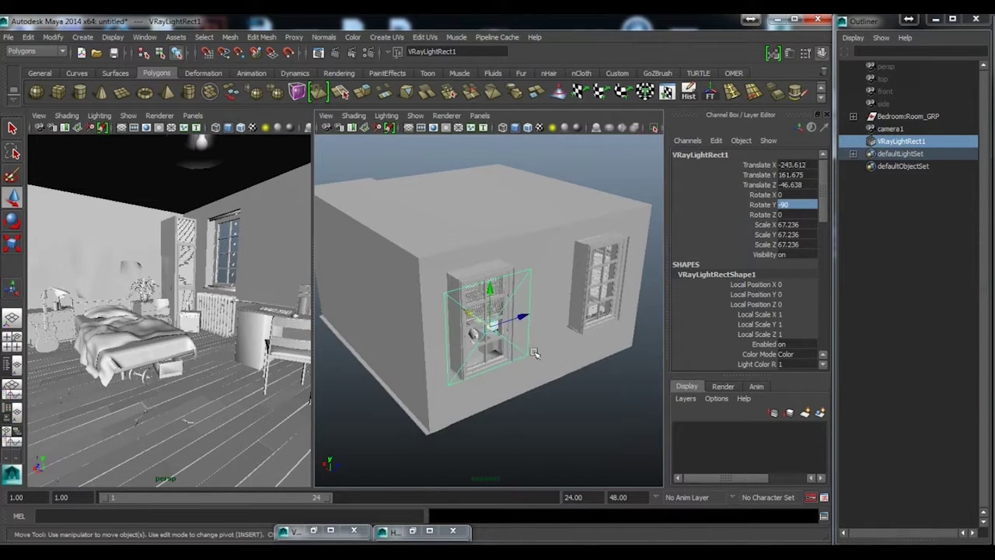
# Step: Fit the rect light to the window with U size 0.559 and V size 0.909, and set its Color Mode to Temperature at about 4084
pyautogui.hotkey('ctrl', 'a')
pyautogui.moveTo(712, 364)
pyautogui.mouseDown()
pyautogui.moveTo(704, 375)
pyautogui.moveTo(714, 380)
pyautogui.mouseUp()
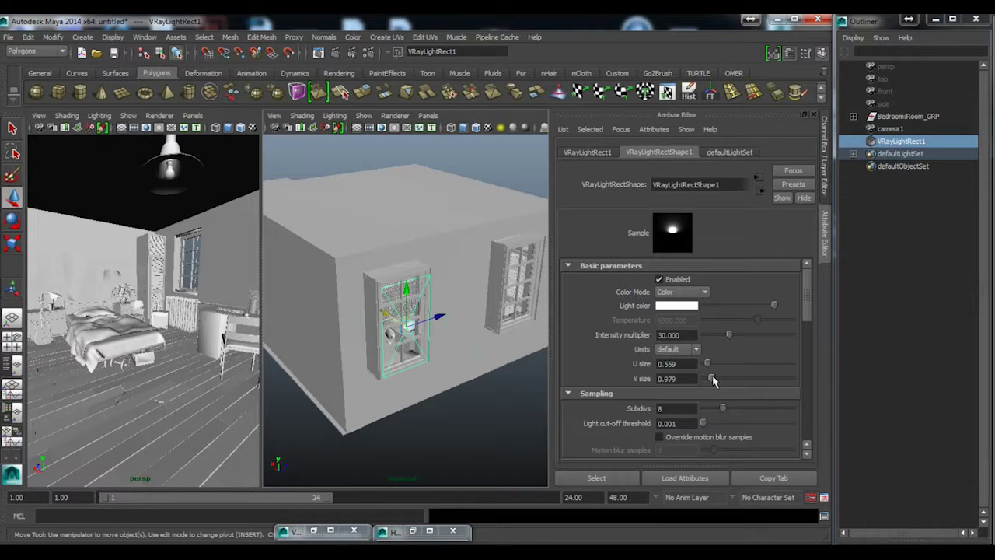
pyautogui.click(683, 293)
pyautogui.click(688, 306)
pyautogui.click(742, 319)
pyautogui.moveTo(743, 320); pyautogui.dragTo(738, 321)
pyautogui.click(753, 321)
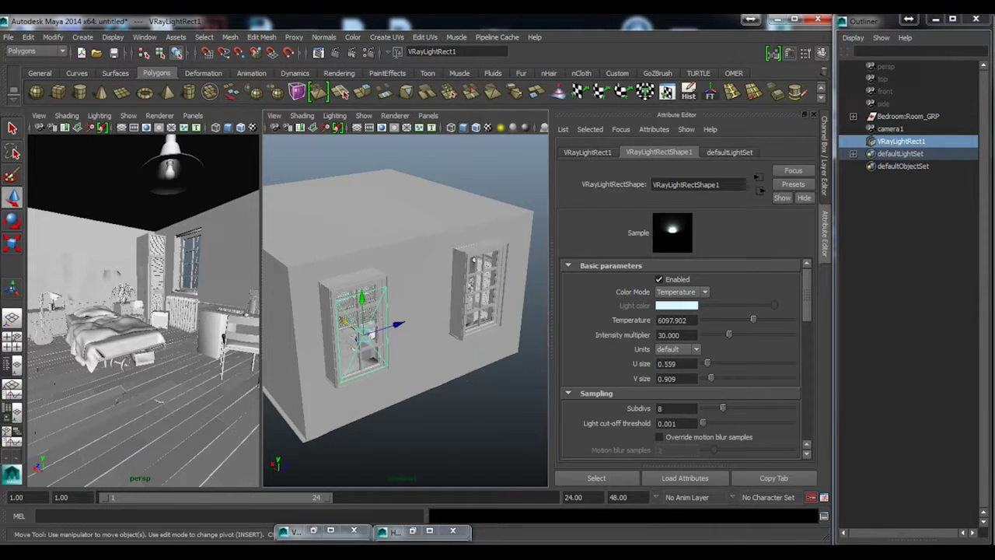
pyautogui.keyDown('alt'); pyautogui.moveTo(470, 336); pyautogui.dragTo(453, 331, button='middle'); pyautogui.keyUp('alt')
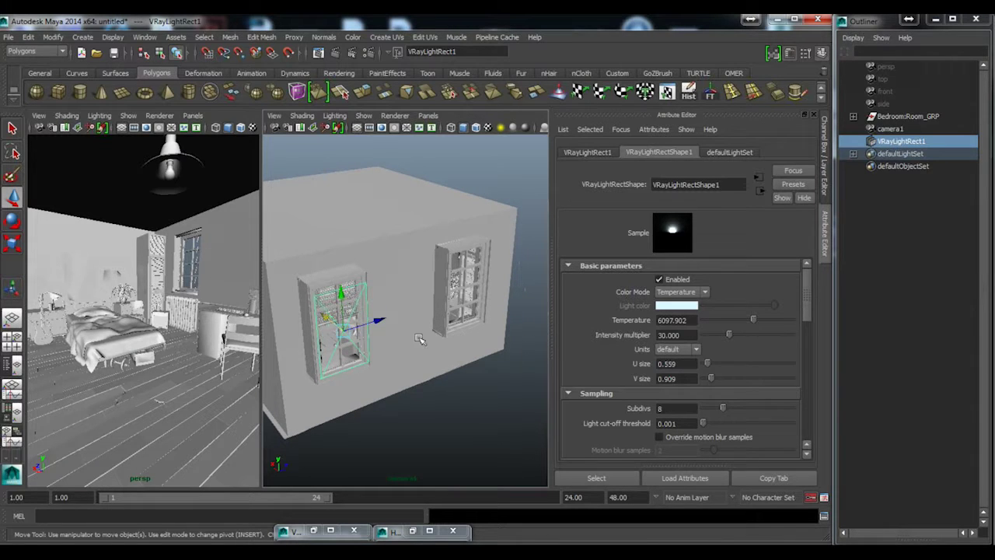
pyautogui.moveTo(751, 321); pyautogui.dragTo(738, 320)
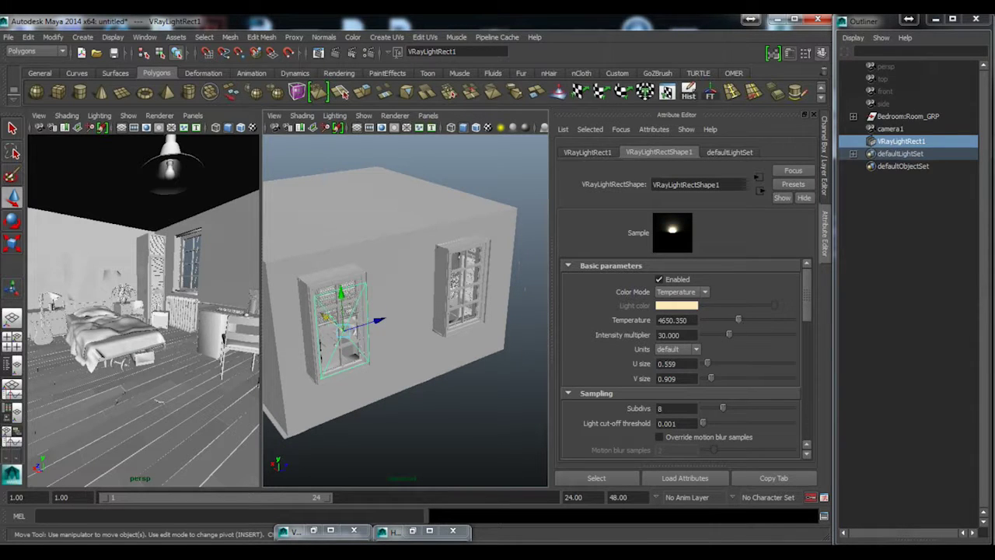
# Step: Duplicate the rect light and slide the copy along Z to about 177.1, in front of the second window
pyautogui.keyDown('alt'); pyautogui.moveTo(359, 380); pyautogui.dragTo(376, 387, button='middle'); pyautogui.keyUp('alt')
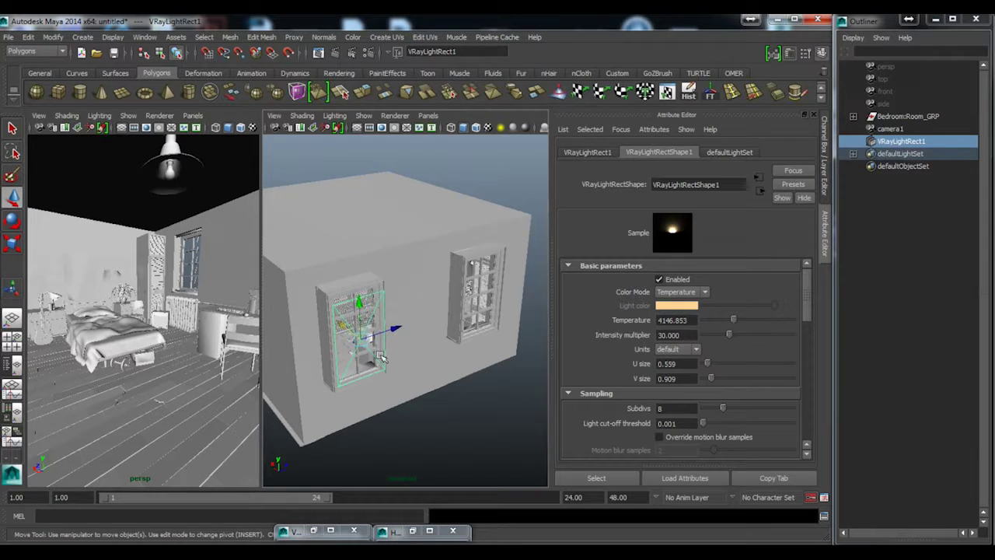
pyautogui.hotkey('ctrl', 'd')
pyautogui.moveTo(395, 330); pyautogui.dragTo(519, 307)
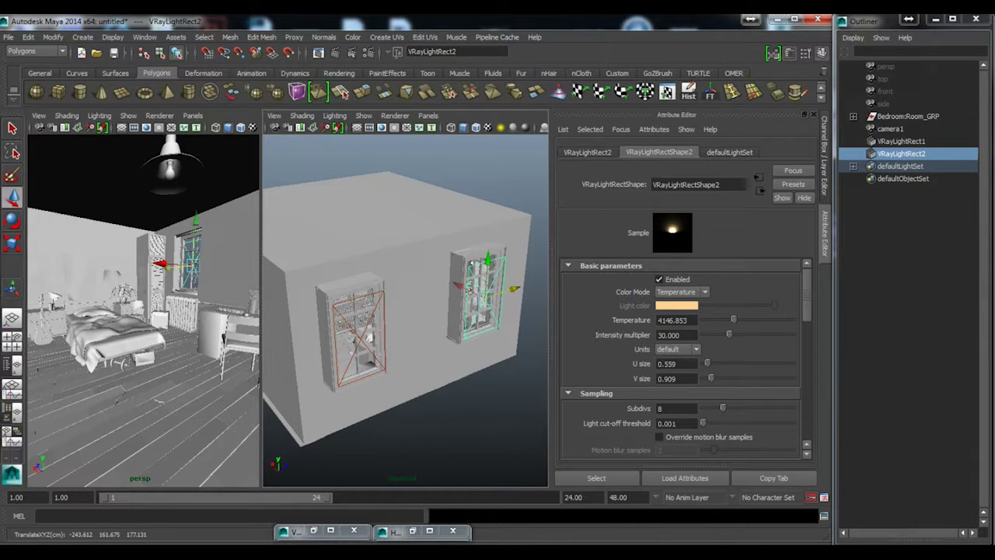
# Step: Show the persp view alone and render the bedroom into the V-Ray frame buffer
pyautogui.press('space')
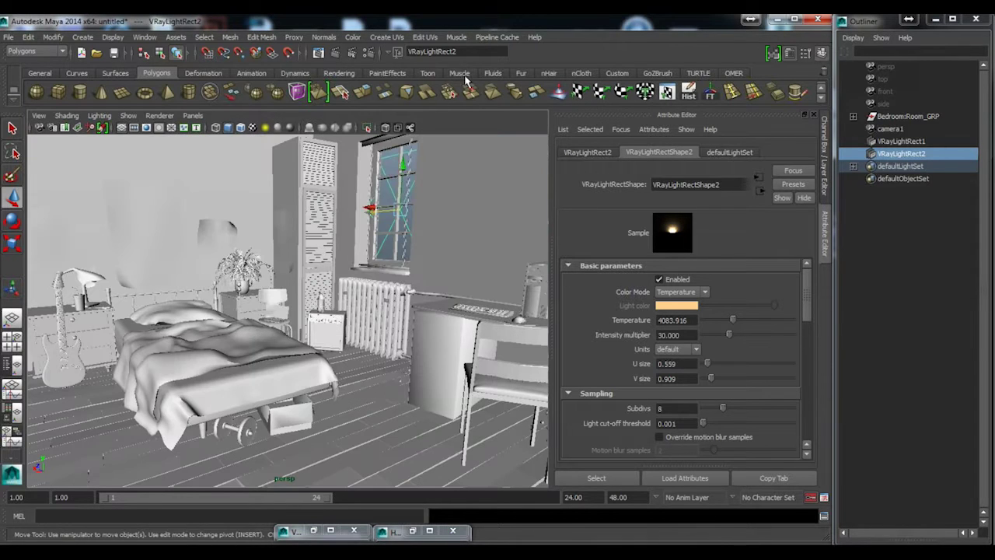
pyautogui.click(336, 52)
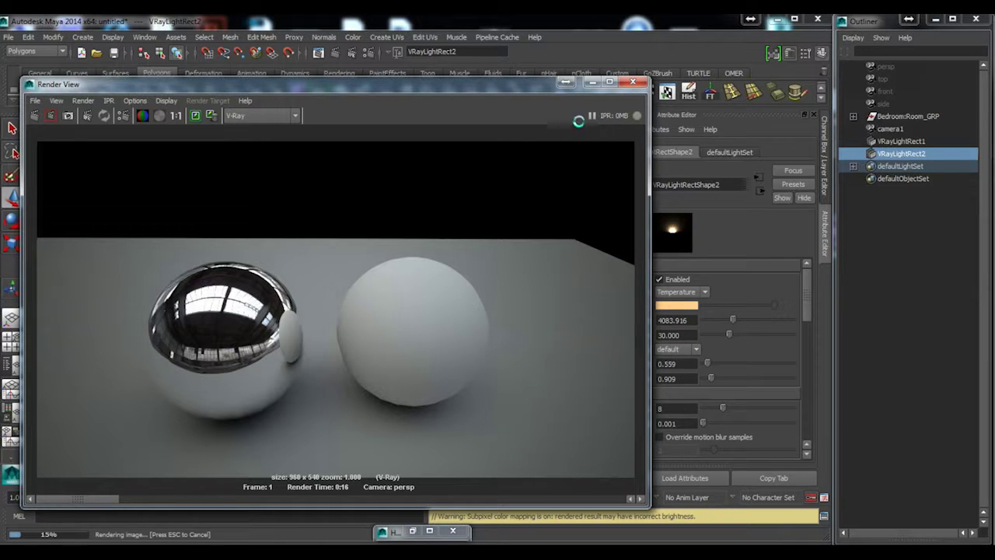
pyautogui.click(590, 83)
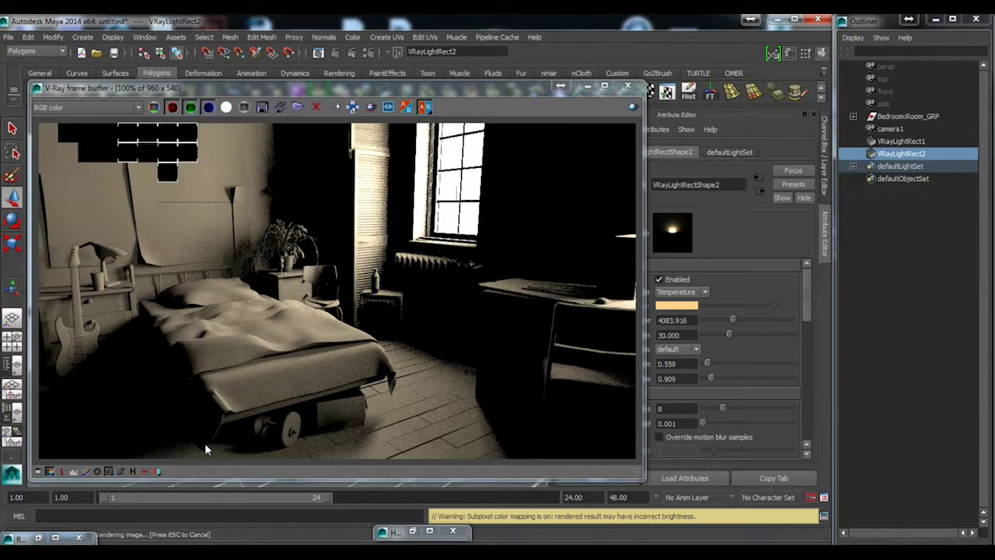
pyautogui.moveTo(524, 96)
pyautogui.mouseDown()
pyautogui.moveTo(505, 98)
pyautogui.moveTo(519, 99)
pyautogui.mouseUp()
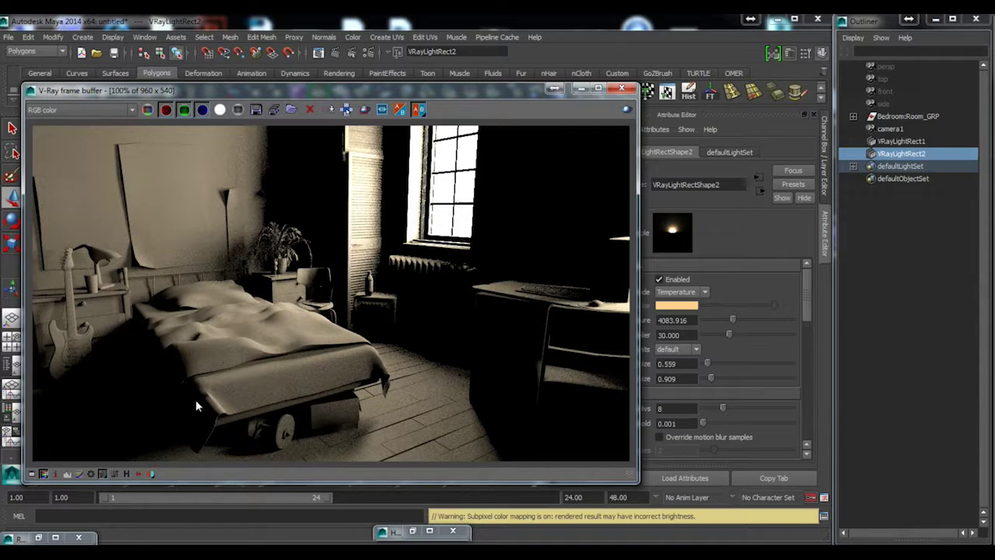
# Step: Turn on GI in the V-Ray indirect illumination settings and render the bedroom again
pyautogui.click(368, 52)
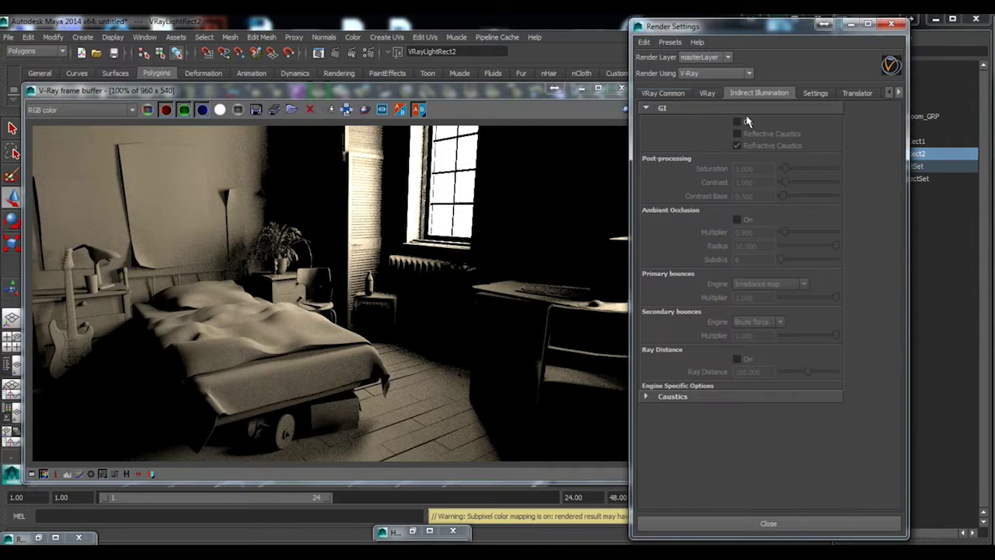
pyautogui.click(743, 124)
pyautogui.moveTo(446, 93); pyautogui.dragTo(445, 88)
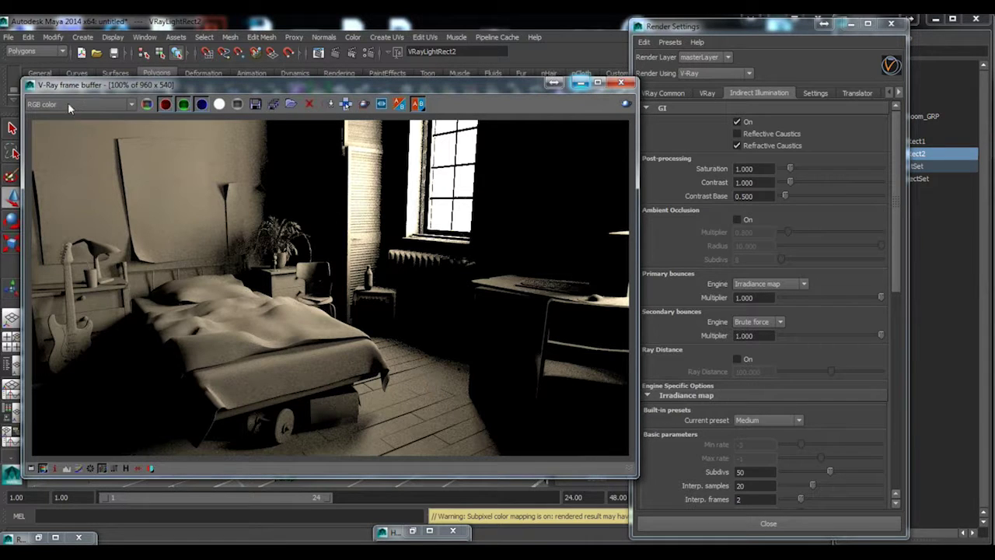
pyautogui.click(627, 104)
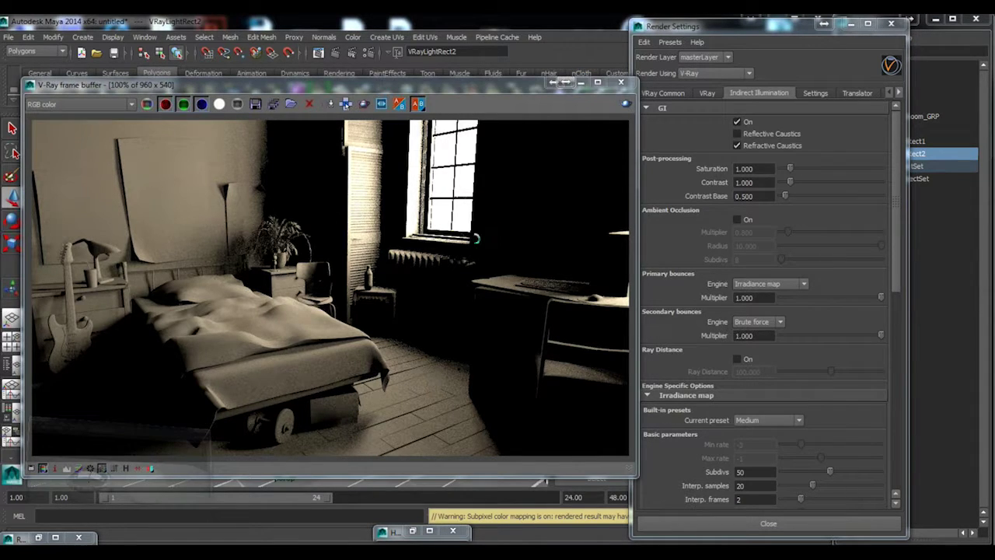
pyautogui.click(593, 83)
# Step: Review the V-Ray common and irradiance map settings during the render, and put the frame buffer away
pyautogui.click(671, 94)
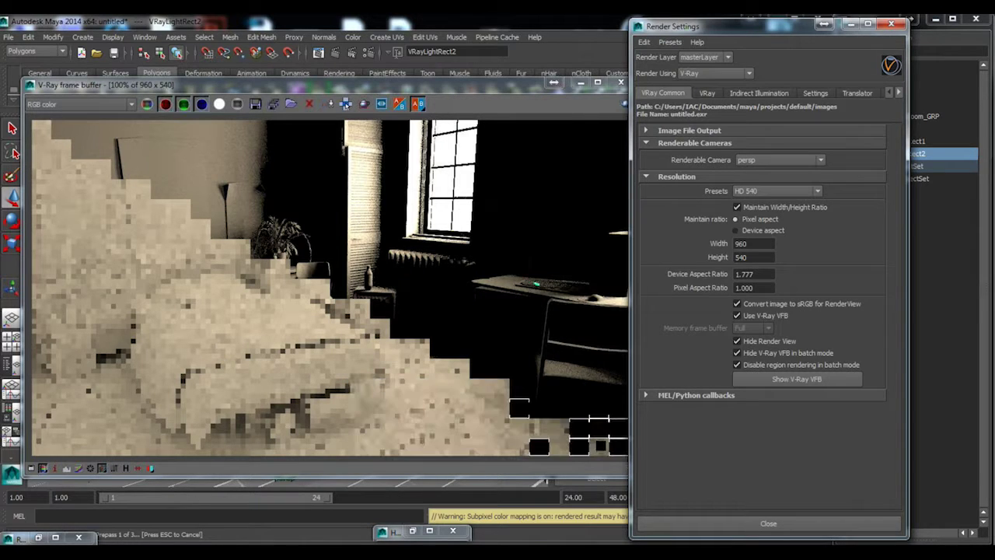
pyautogui.moveTo(764, 30); pyautogui.dragTo(796, 35)
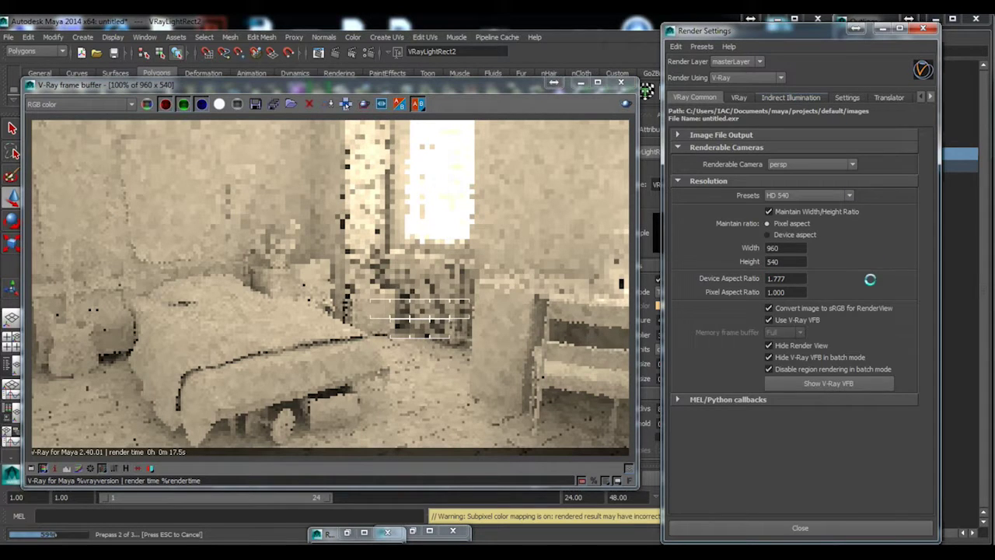
pyautogui.scroll(-3, 836, 356)
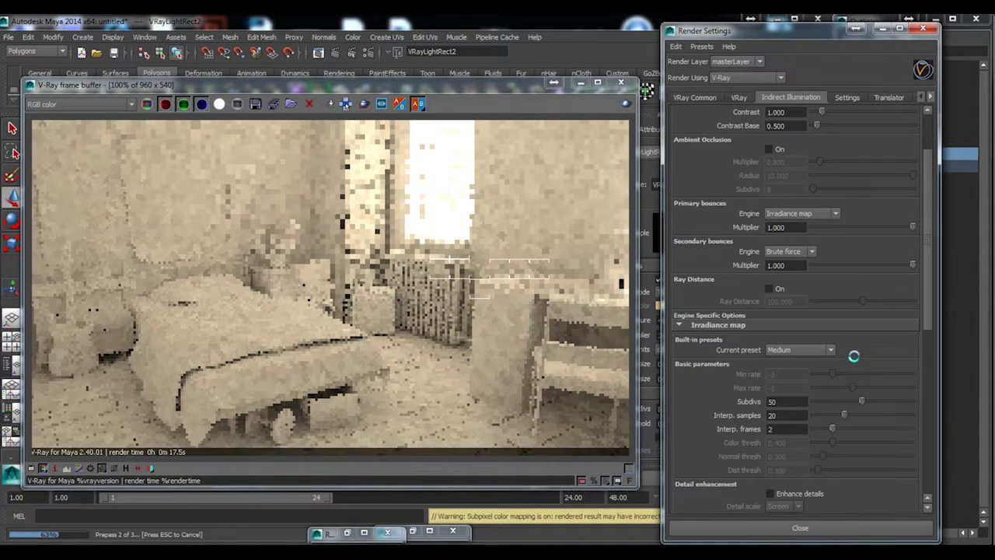
pyautogui.scroll(2, 854, 355)
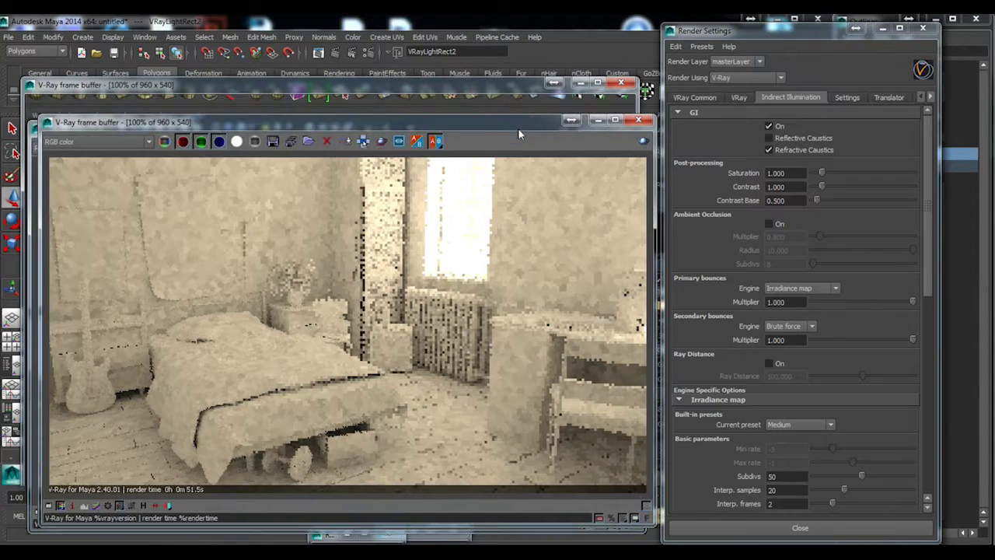
pyautogui.moveTo(515, 88); pyautogui.dragTo(504, 123)
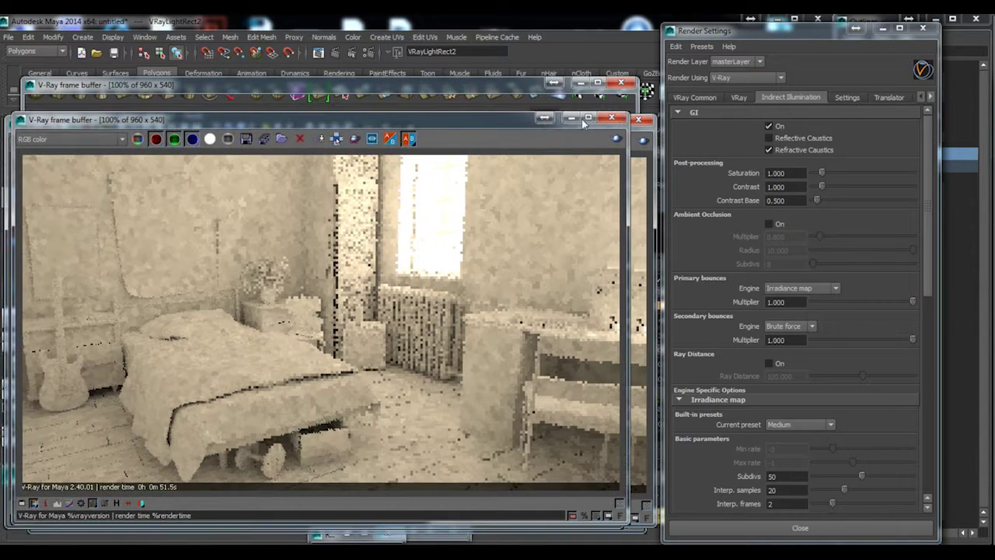
pyautogui.click(570, 116)
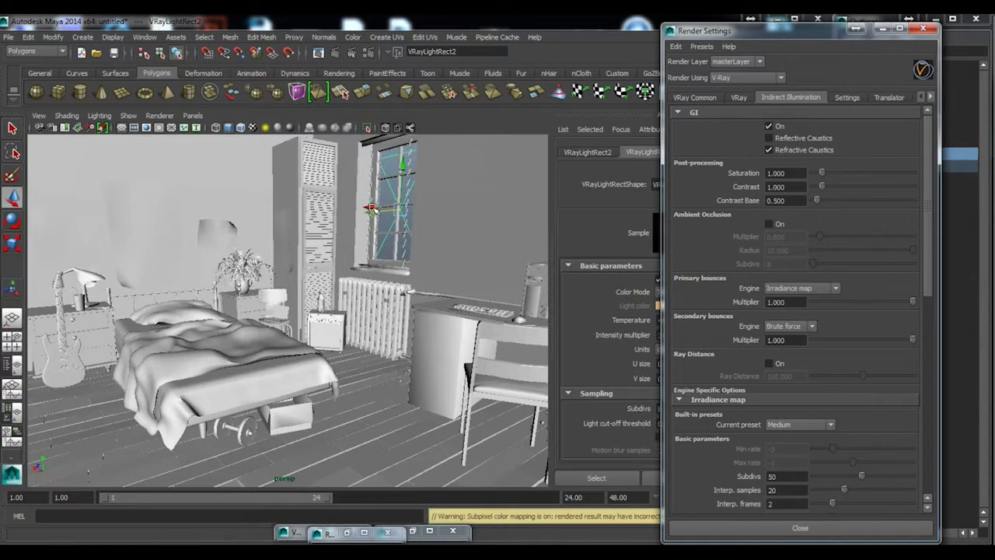
# Step: Delete both rect lights from the windows
pyautogui.click(458, 136)
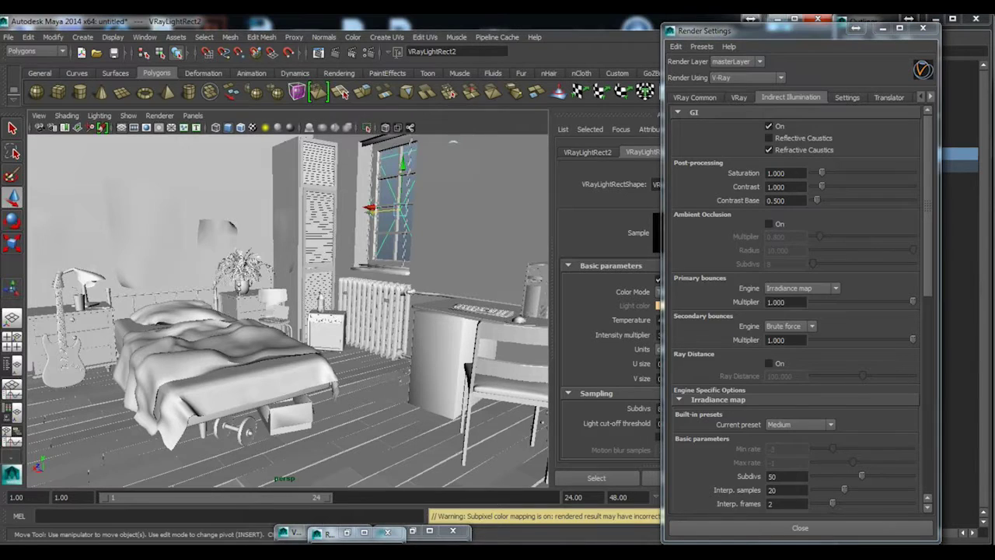
pyautogui.press('space')
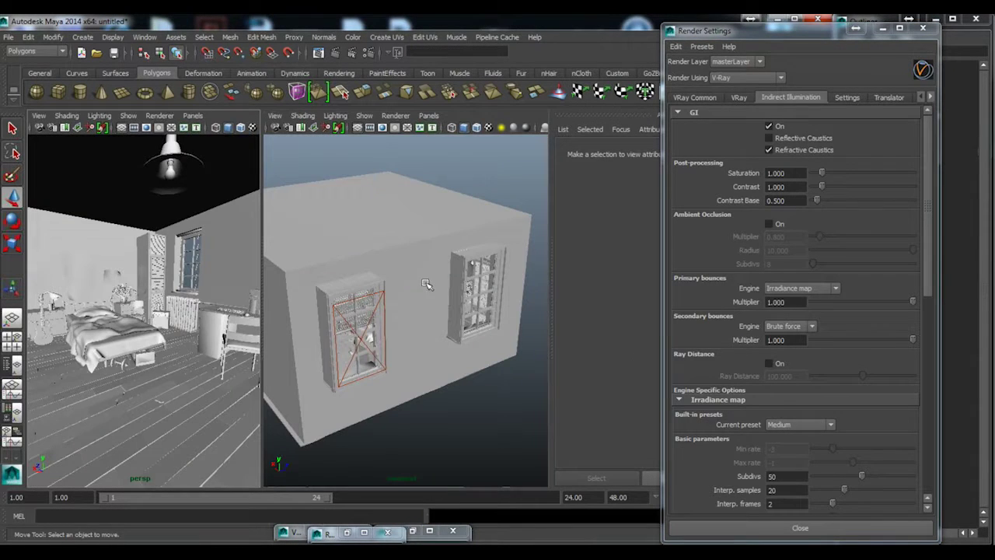
pyautogui.click(386, 352)
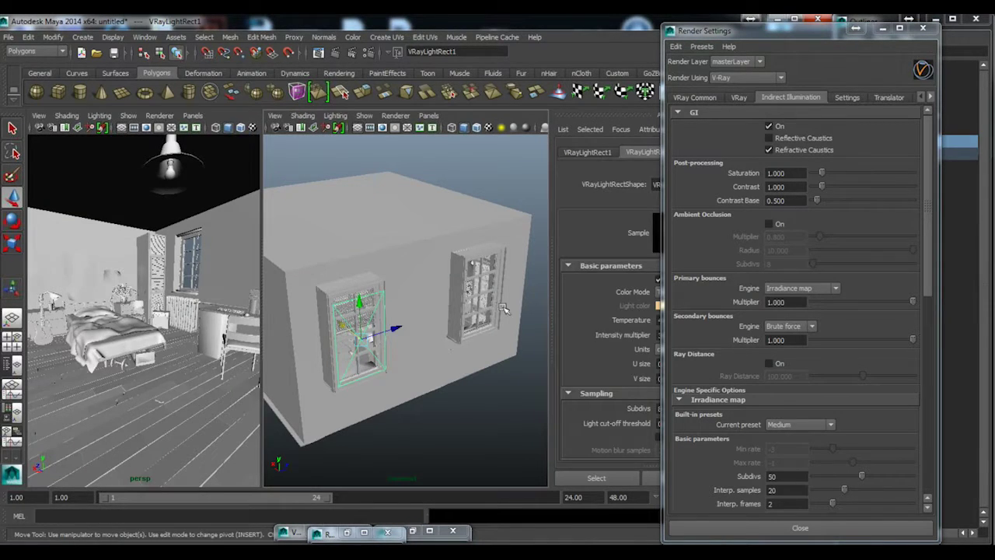
pyautogui.press('Delete')
# Step: Create a V-Ray sun and sky with the Y Up sun vector, and close the render settings
pyautogui.scroll(-3, 824, 459)
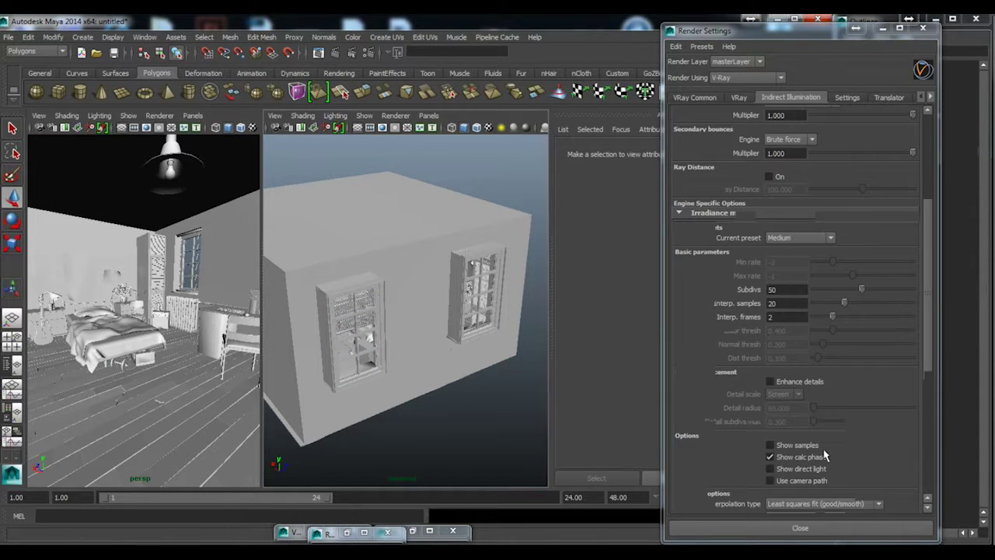
pyautogui.scroll(-4, 774, 328)
pyautogui.click(737, 98)
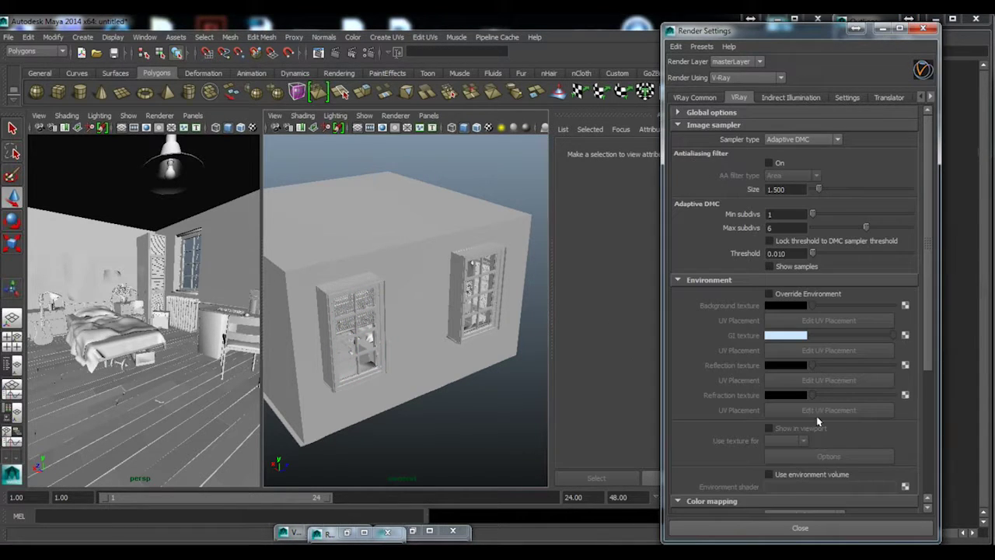
pyautogui.scroll(-3, 803, 467)
pyautogui.click(743, 493)
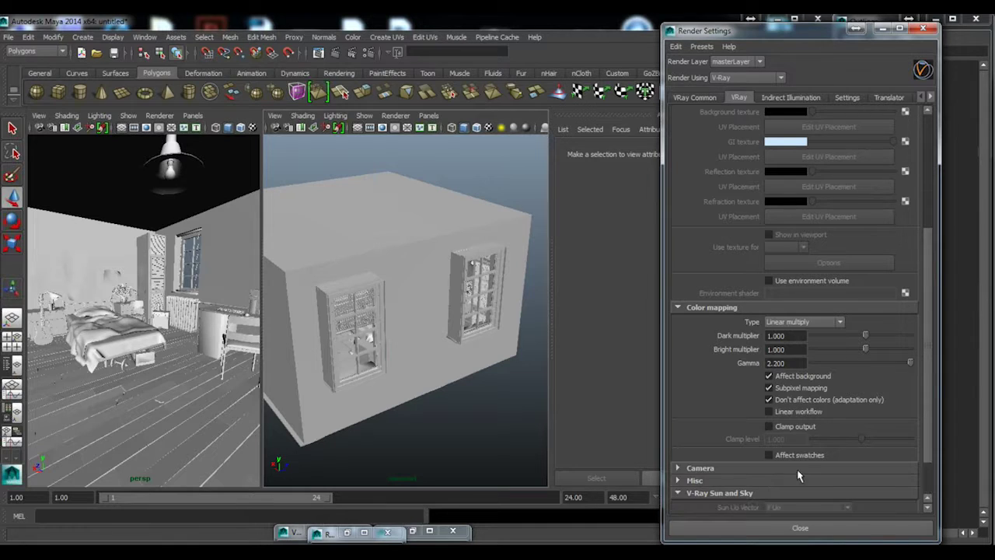
pyautogui.scroll(-1, 763, 473)
pyautogui.click(765, 472)
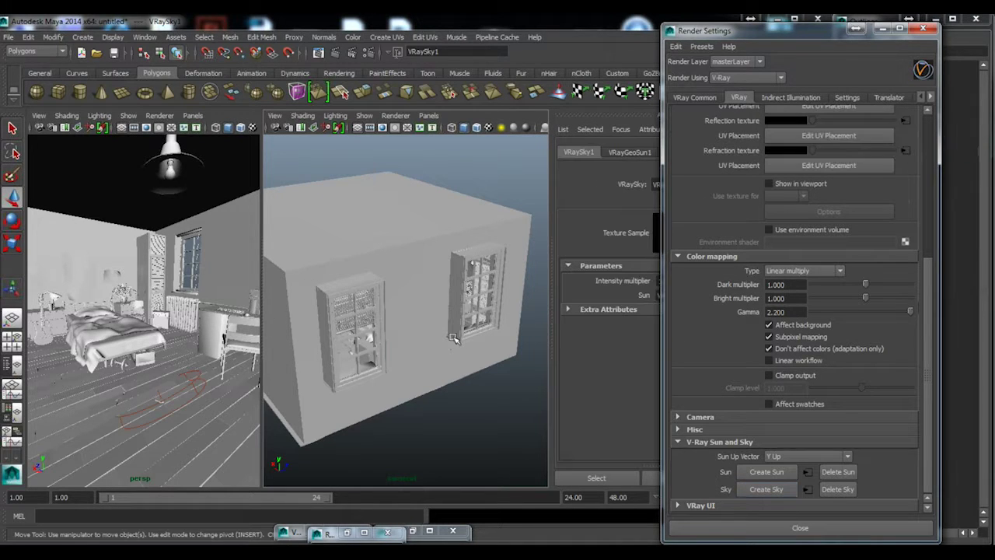
pyautogui.keyDown('alt'); pyautogui.moveTo(456, 337); pyautogui.dragTo(338, 329, button='right'); pyautogui.keyUp('alt')
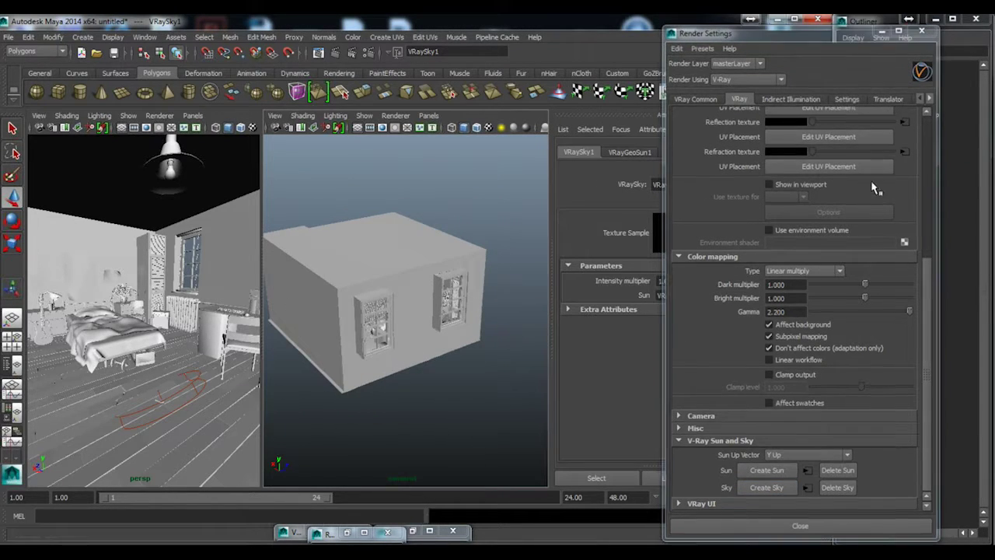
pyautogui.click(923, 29)
# Step: Try moving the sun's parent group transform1 away from the room floor, and undo each move
pyautogui.click(894, 141)
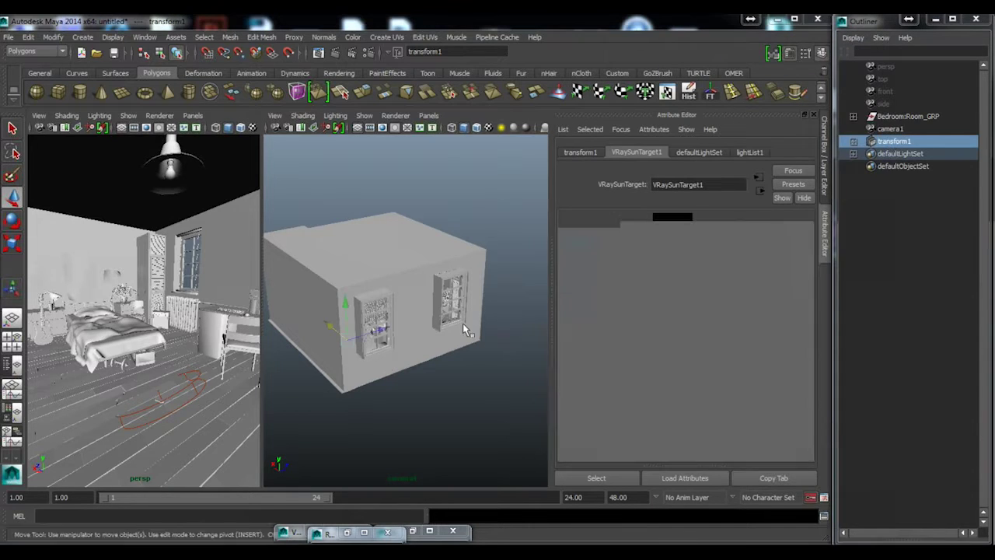
pyautogui.press('f')
pyautogui.press('w')
pyautogui.moveTo(327, 371); pyautogui.dragTo(484, 278)
pyautogui.hotkey('ctrl', 'z')
pyautogui.moveTo(320, 330); pyautogui.dragTo(344, 236)
pyautogui.hotkey('ctrl', 'z')
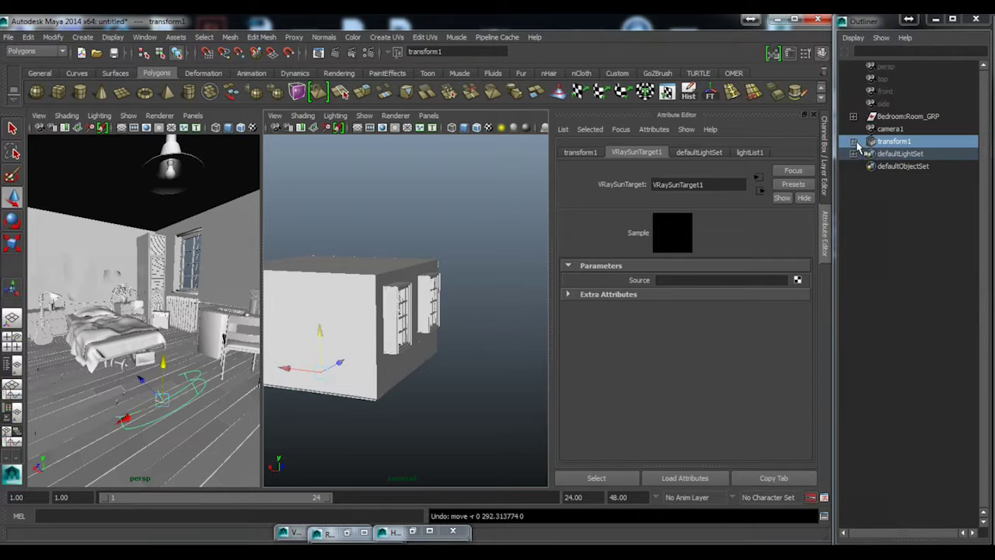
# Step: Move VRayGeoSun1 high outside the window wall, to about -793, 843, 349, and render the scene
pyautogui.click(853, 141)
pyautogui.click(905, 153)
pyautogui.keyDown('alt'); pyautogui.moveTo(359, 349); pyautogui.dragTo(349, 349, button='right'); pyautogui.keyUp('alt')
pyautogui.moveTo(349, 349); pyautogui.dragTo(489, 233)
pyautogui.keyDown('alt'); pyautogui.moveTo(508, 322); pyautogui.dragTo(446, 307, button='right'); pyautogui.keyUp('alt')
pyautogui.keyDown('alt'); pyautogui.moveTo(447, 308); pyautogui.dragTo(388, 321, button='middle'); pyautogui.keyUp('alt')
pyautogui.keyDown('alt'); pyautogui.moveTo(388, 322); pyautogui.dragTo(444, 223); pyautogui.keyUp('alt')
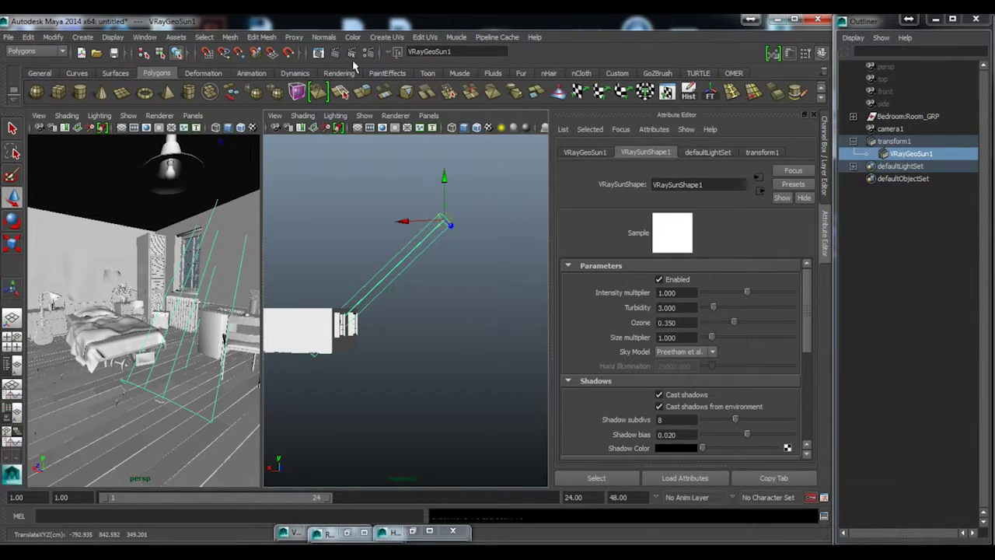
pyautogui.click(319, 53)
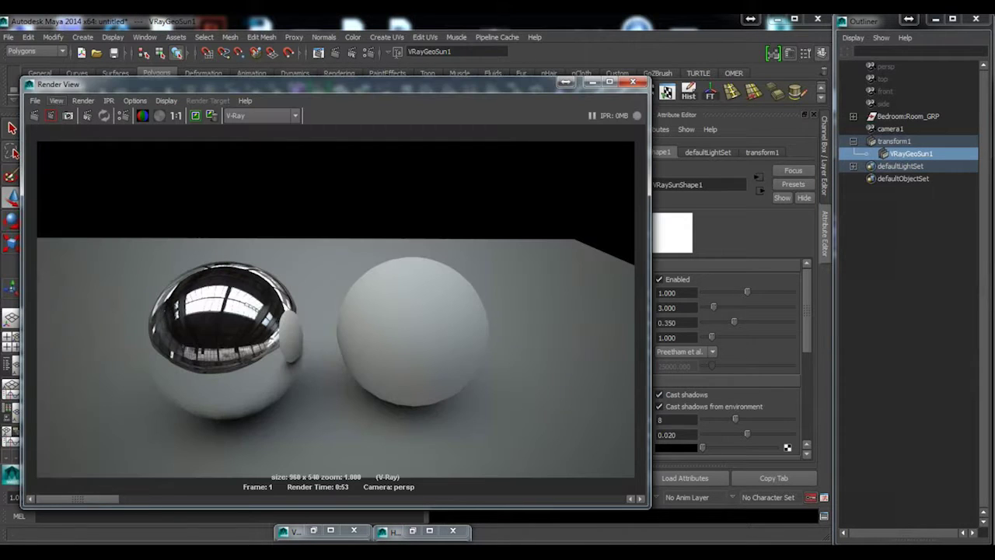
pyautogui.click(36, 116)
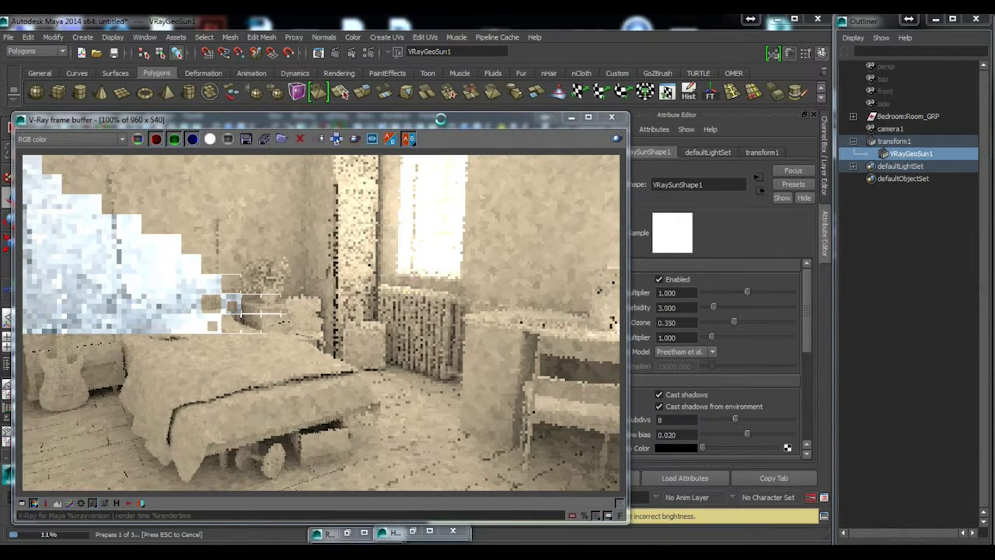
# Step: Set the V-Ray sun's intensity multiplier to 0.1 and render the bedroom again
pyautogui.moveTo(684, 292); pyautogui.dragTo(601, 293)
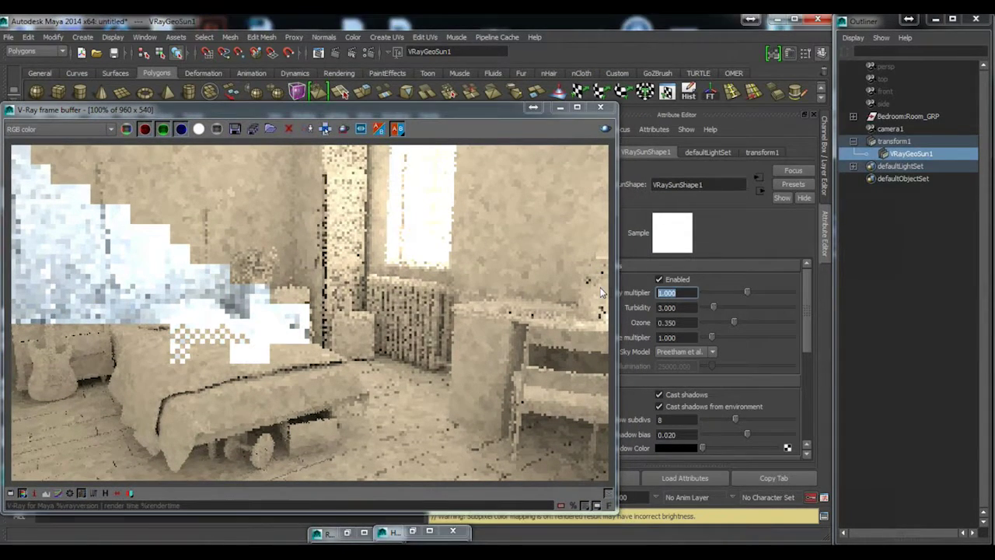
pyautogui.write('.1')
pyautogui.press('Return')
pyautogui.click(606, 129)
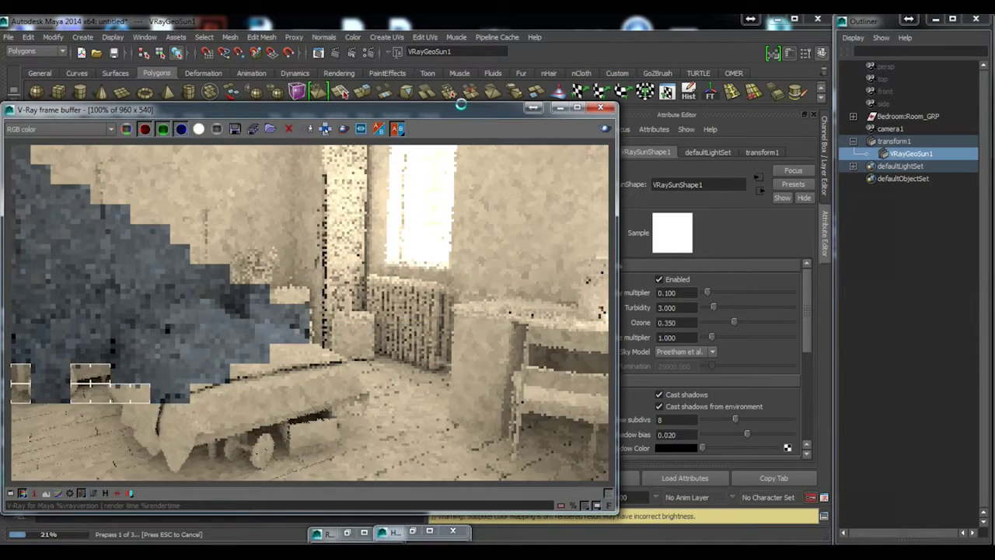
pyautogui.moveTo(461, 104); pyautogui.dragTo(490, 86)
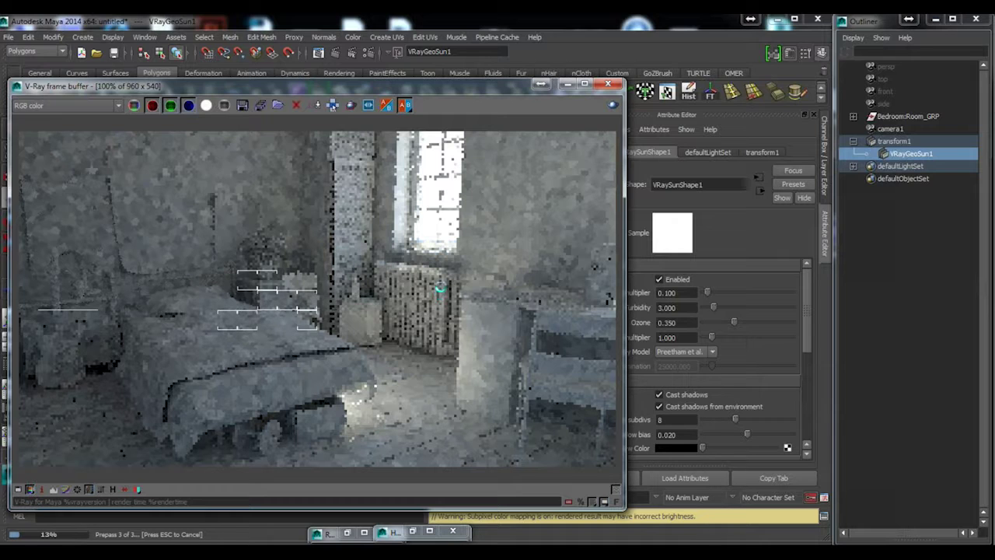
# Step: Open the render settings and review the GI and irradiance map options while the bedroom render runs
pyautogui.click(368, 52)
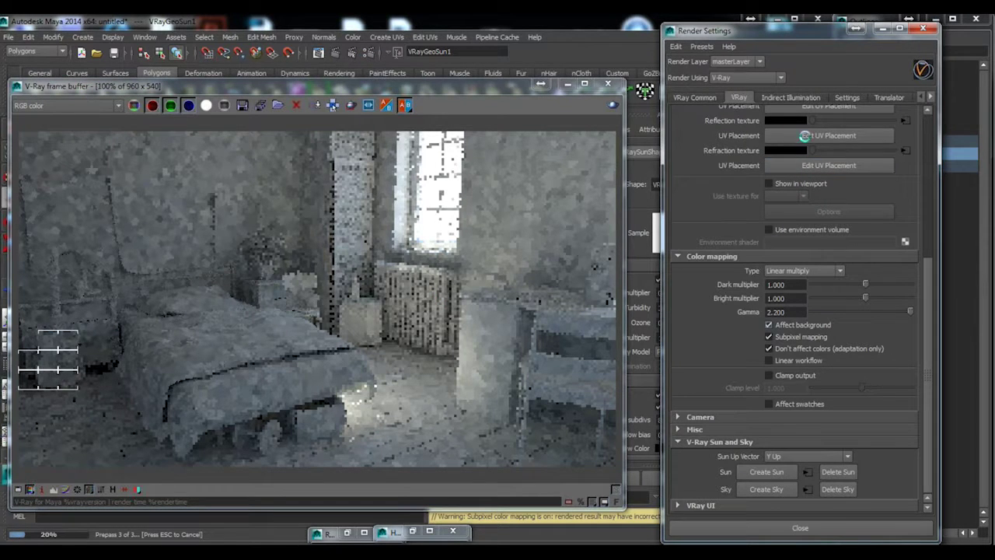
pyautogui.click(789, 97)
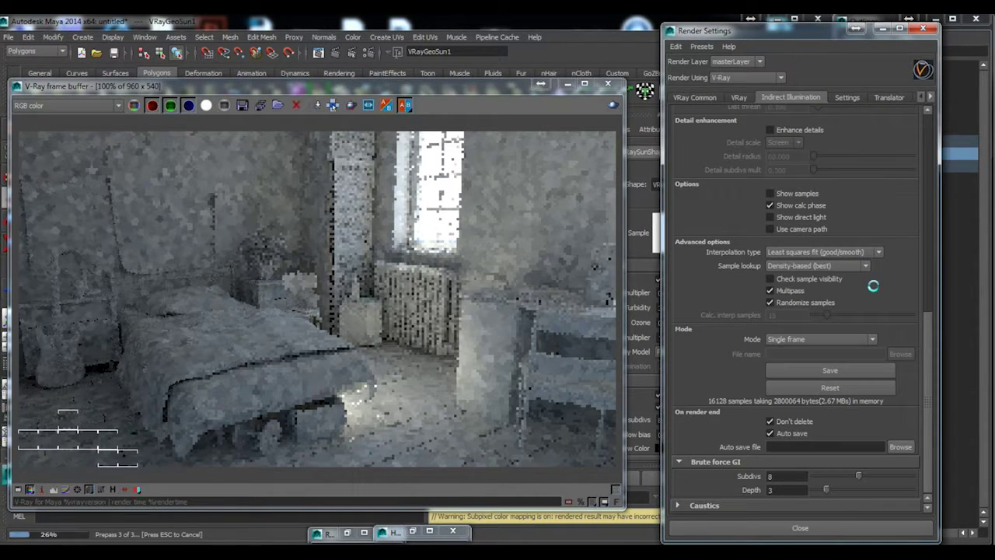
pyautogui.scroll(5, 873, 285)
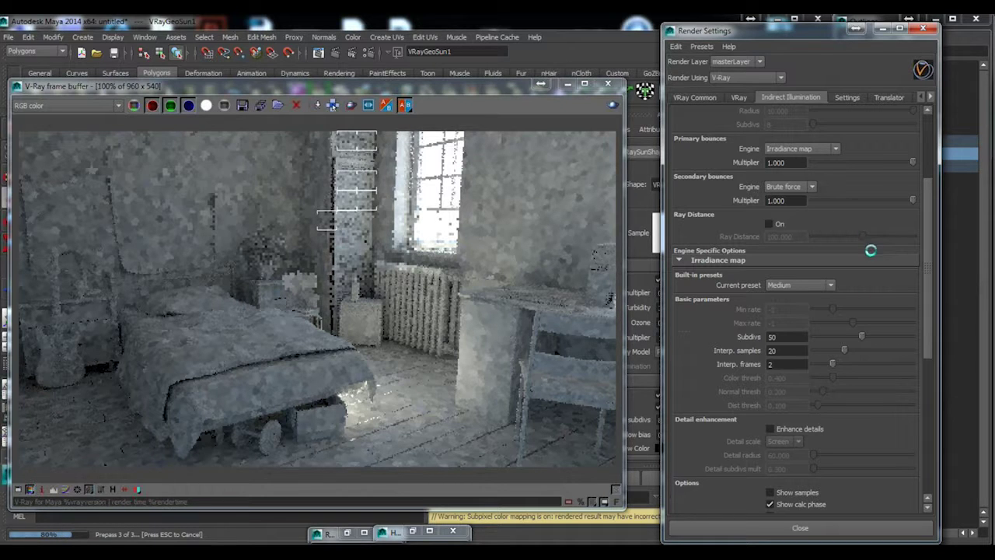
pyautogui.scroll(-4, 866, 255)
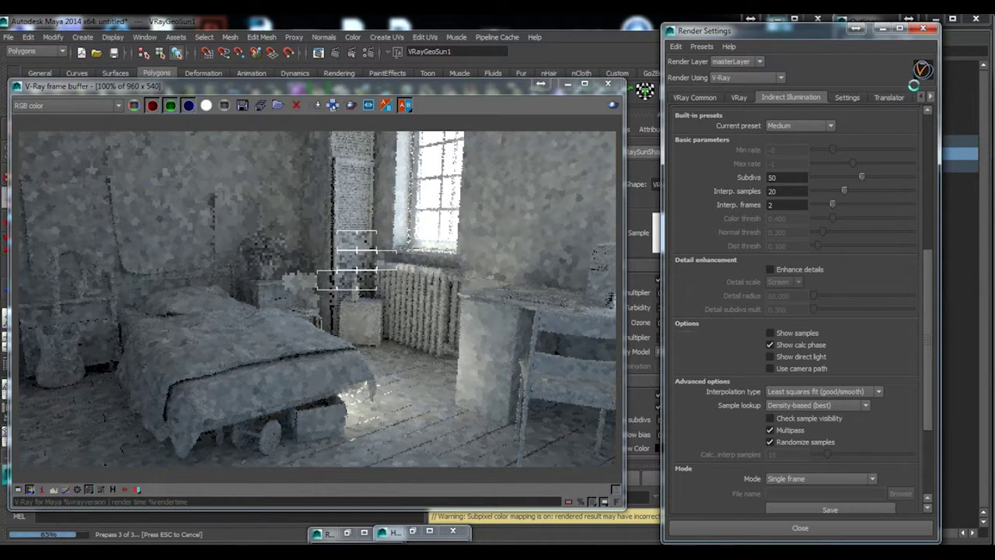
pyautogui.scroll(6, 858, 254)
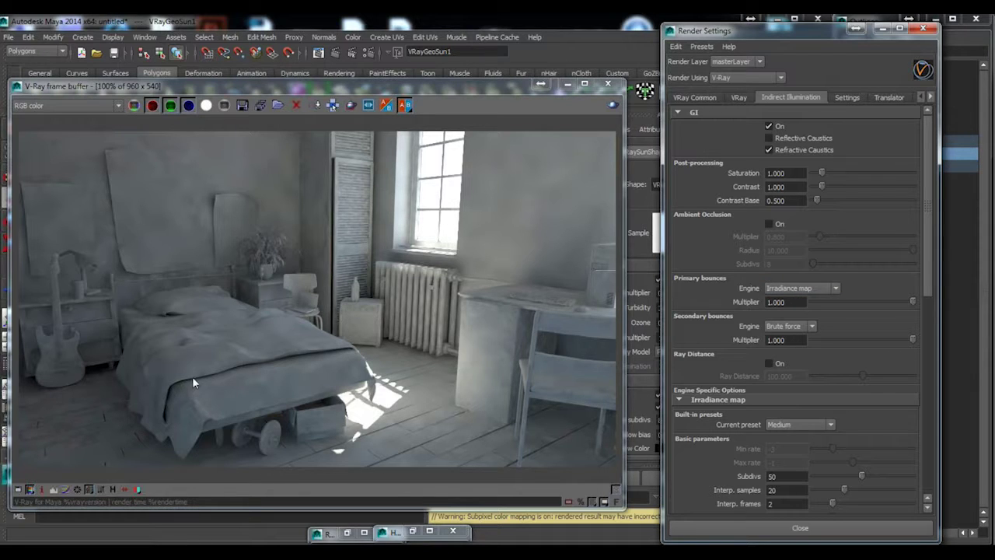
# Step: Stamp the V-Ray version and render time onto the rendered image, keeping the stamp's font as it is
pyautogui.click(626, 499)
pyautogui.click(616, 503)
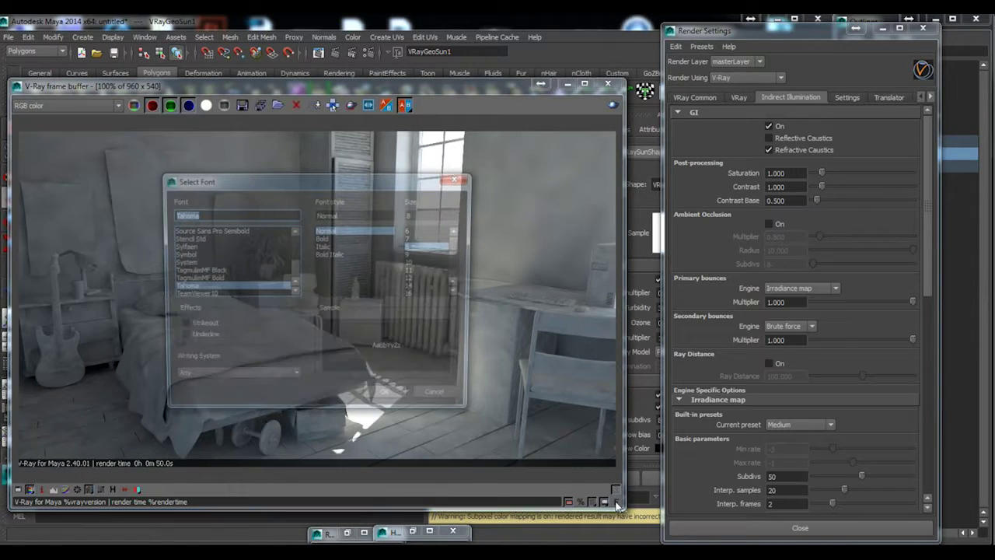
pyautogui.press('Escape')
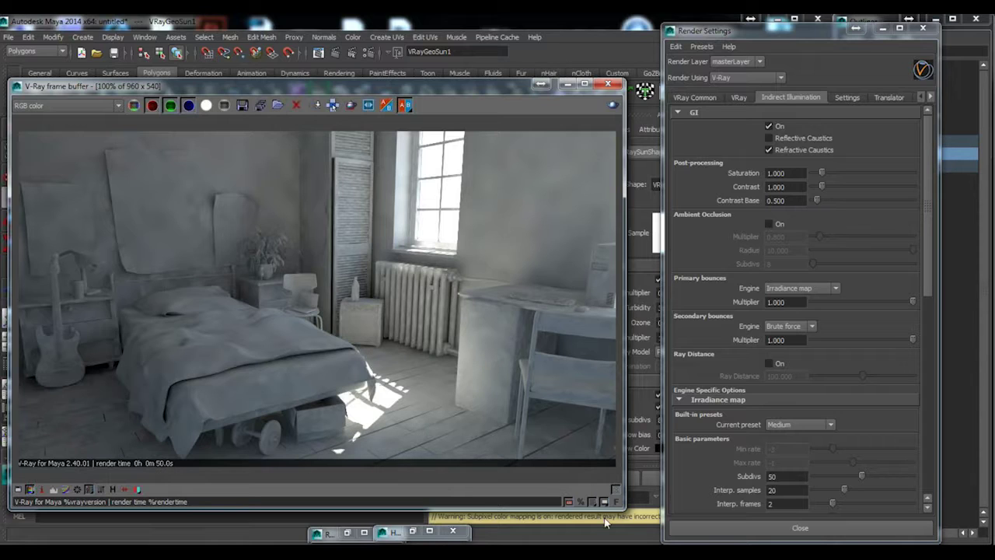
pyautogui.click(569, 502)
pyautogui.click(569, 503)
# Step: Set the irradiance map's current preset to Medium animation
pyautogui.moveTo(931, 269); pyautogui.dragTo(940, 332)
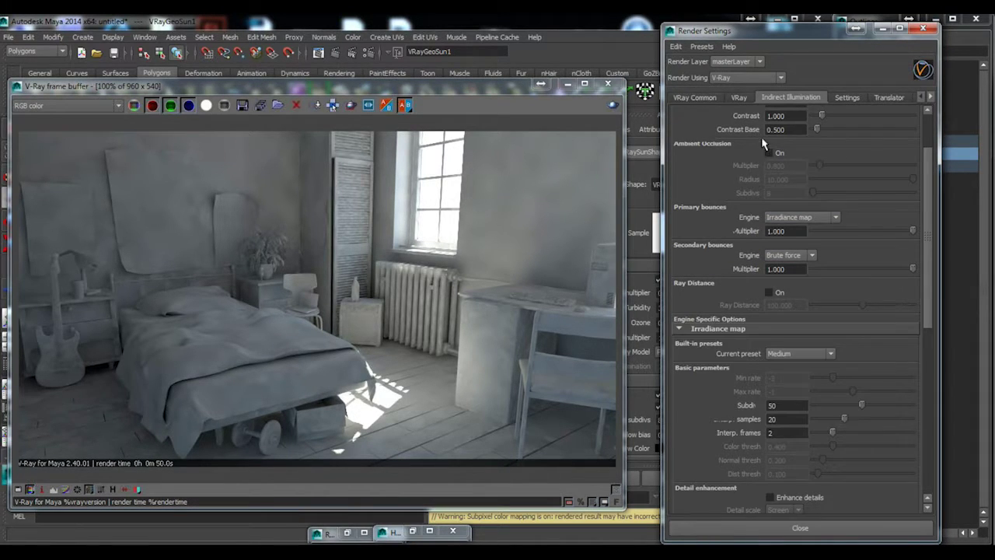
pyautogui.scroll(-2, 764, 140)
pyautogui.click(815, 139)
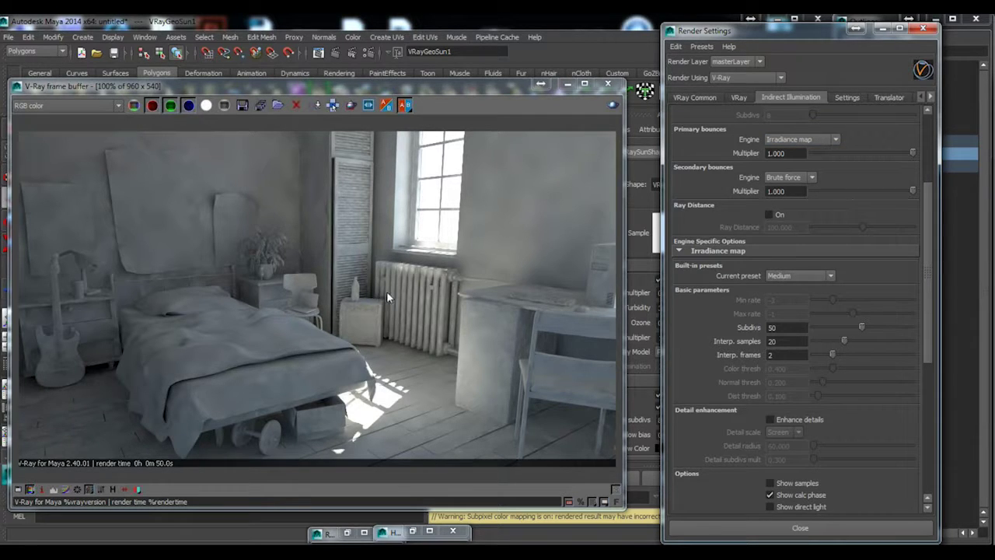
pyautogui.click(782, 341)
pyautogui.click(783, 328)
pyautogui.click(783, 341)
pyautogui.click(791, 277)
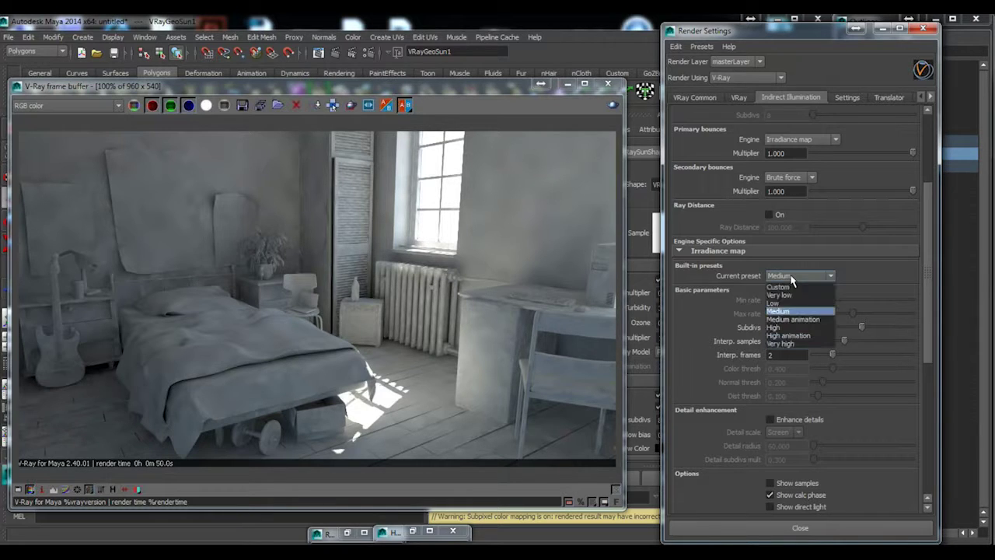
pyautogui.click(778, 287)
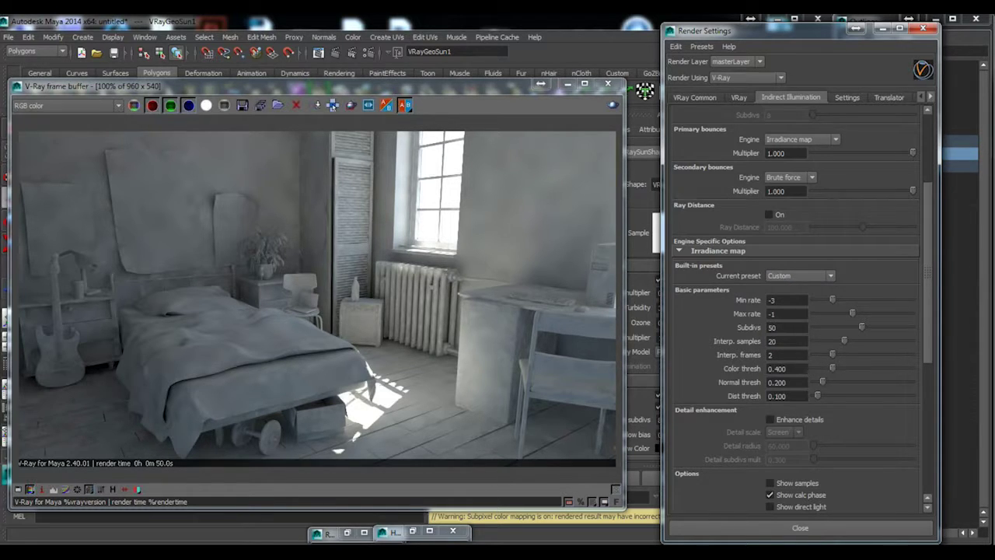
pyautogui.click(802, 277)
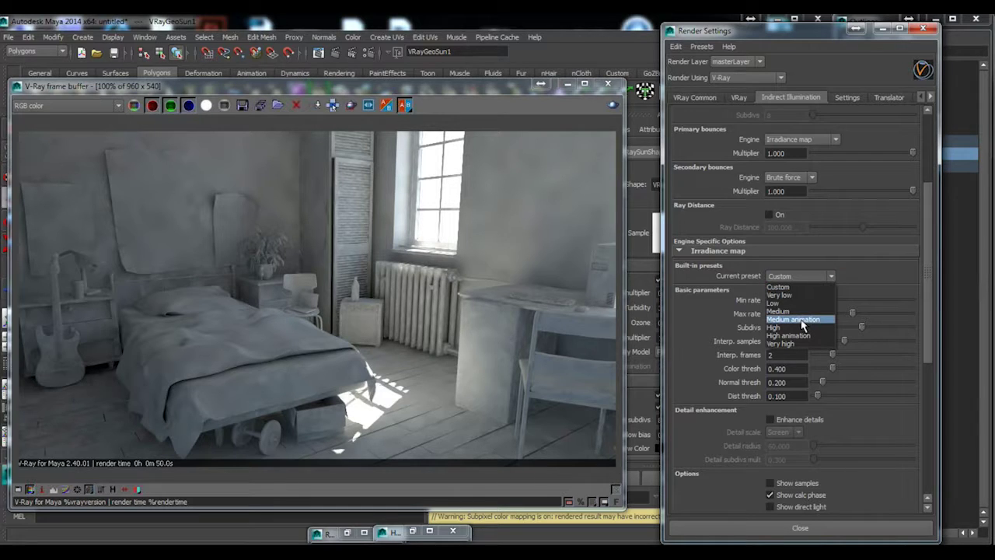
pyautogui.click(800, 319)
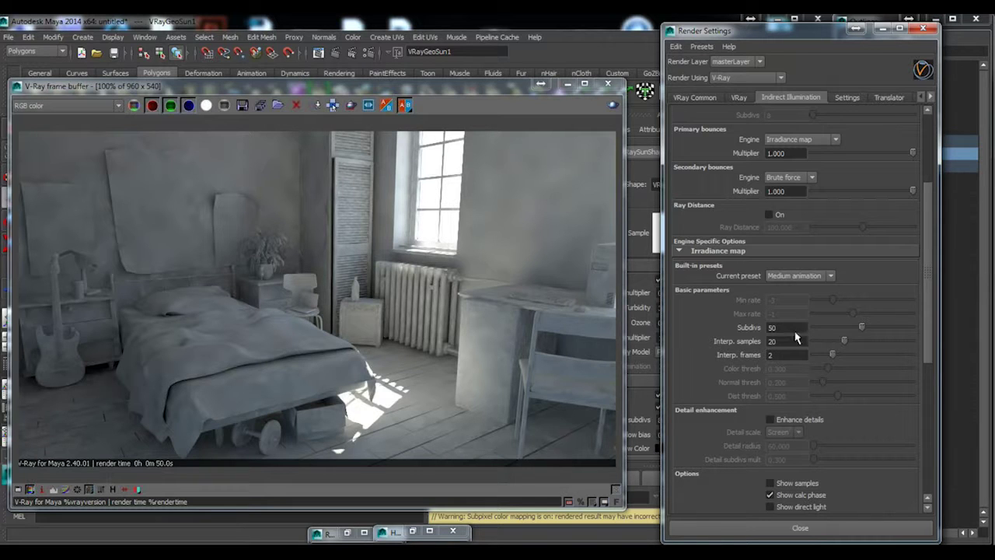
pyautogui.click(795, 327)
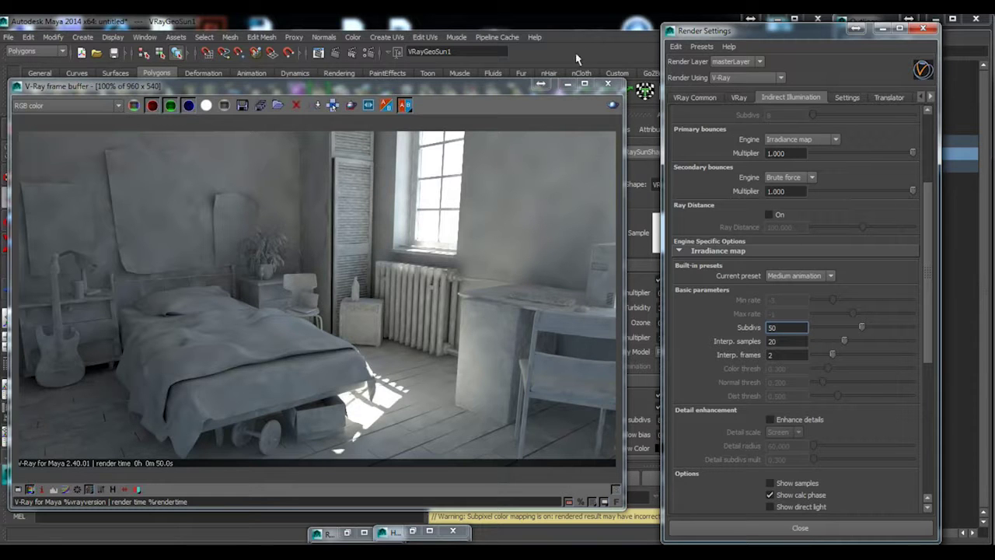
# Step: Compare the finished render with the frame buffer's sRGB display correction off and on
pyautogui.moveTo(502, 84); pyautogui.dragTo(540, 59)
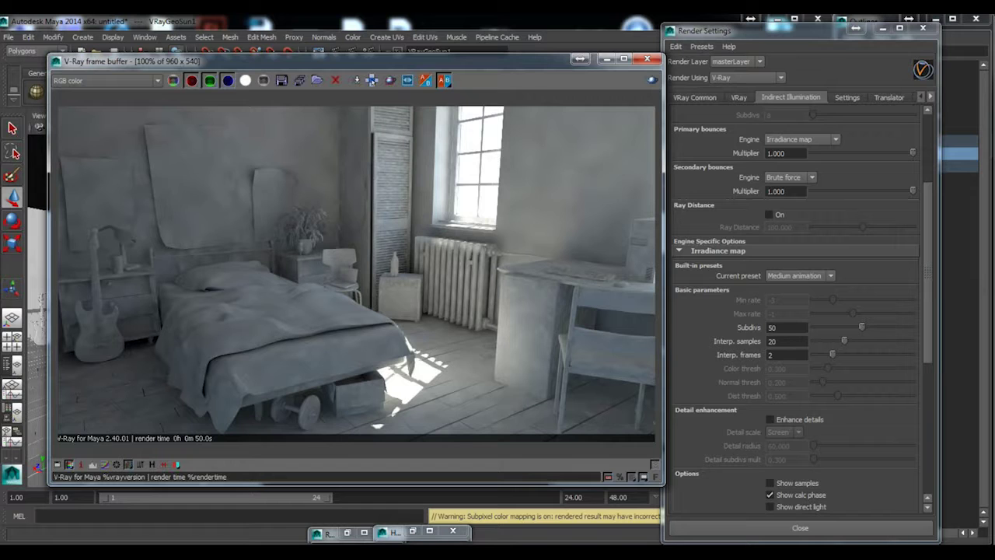
pyautogui.moveTo(542, 60); pyautogui.dragTo(534, 53)
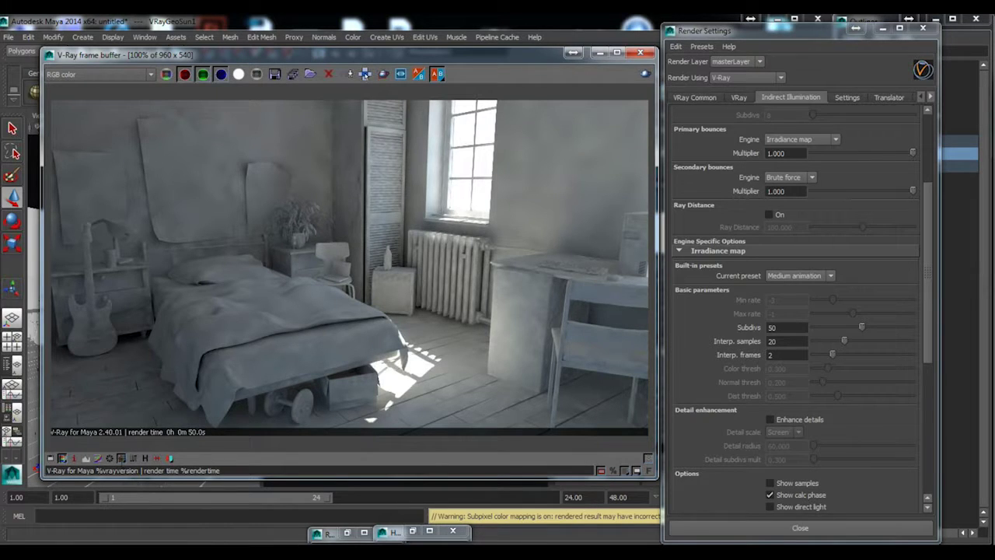
pyautogui.click(122, 458)
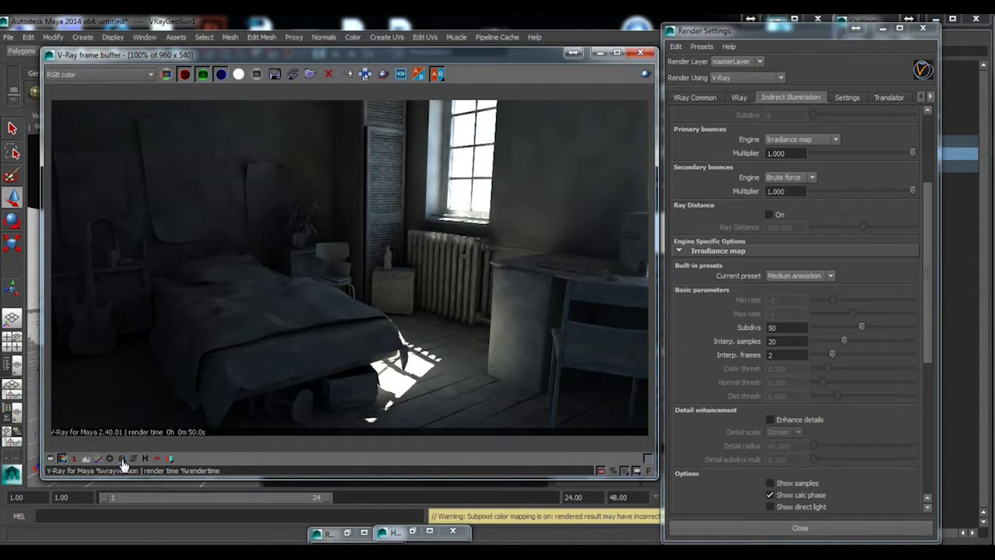
pyautogui.click(122, 459)
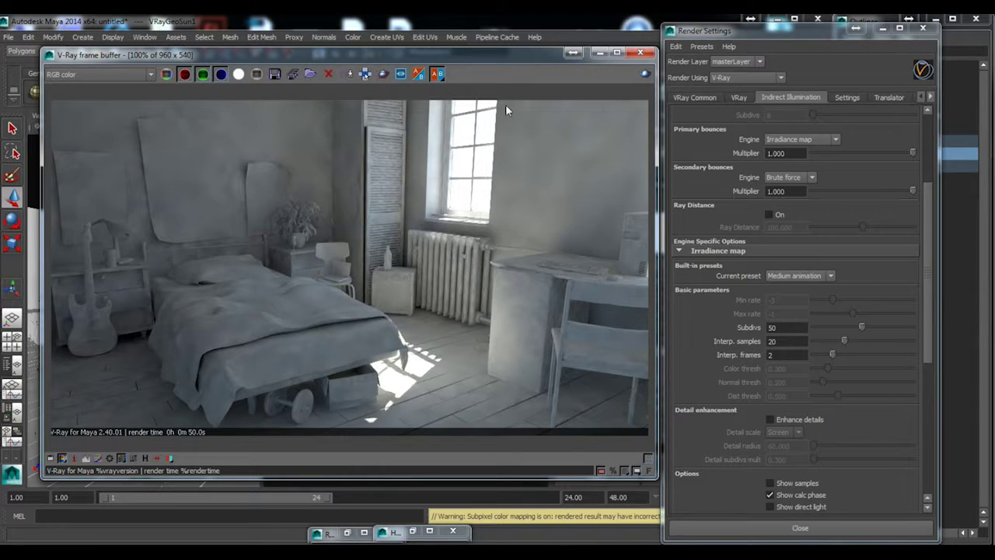
# Step: Lower VRayGeoSun1 outside the window to about the height of the room
pyautogui.click(596, 52)
pyautogui.moveTo(464, 245); pyautogui.dragTo(503, 312)
pyautogui.moveTo(453, 365)
pyautogui.keyDown('alt'); pyautogui.mouseDown()
pyautogui.moveTo(379, 391)
pyautogui.moveTo(337, 373)
pyautogui.moveTo(446, 351)
pyautogui.mouseUp(); pyautogui.keyUp('alt')
pyautogui.moveTo(504, 310); pyautogui.dragTo(510, 327)
# Step: Dismiss the stray render of the room's exterior and render the bedroom's interior view with the lowered sun
pyautogui.click(318, 52)
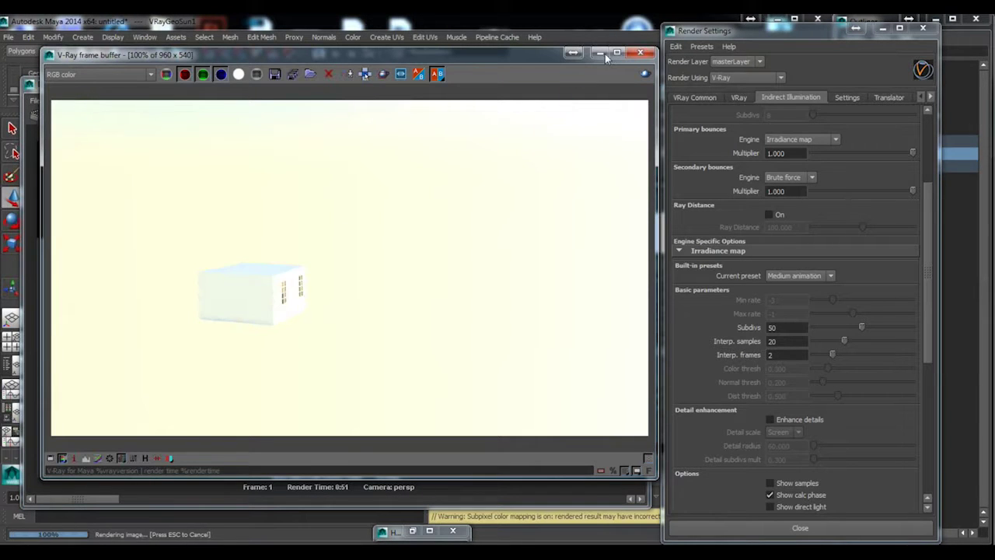
pyautogui.click(599, 52)
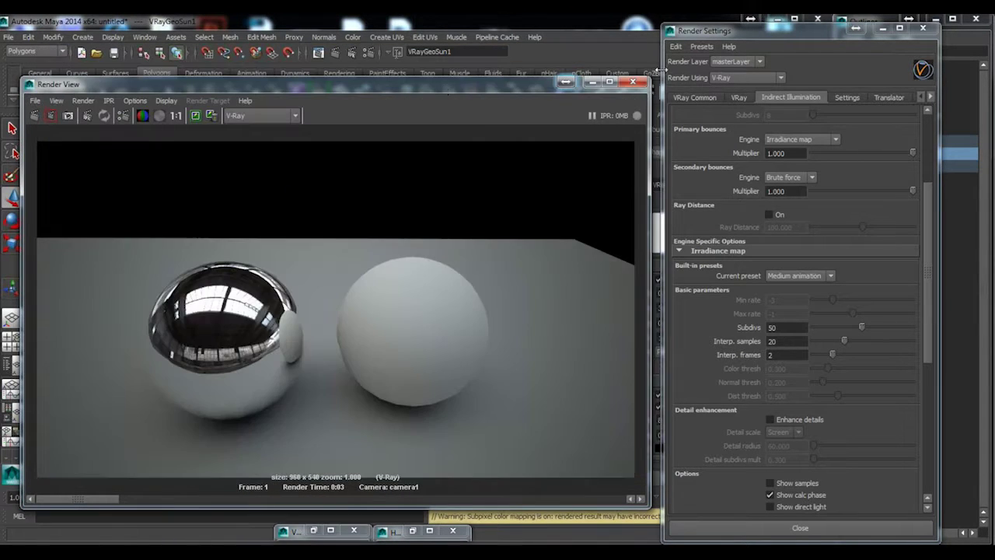
pyautogui.click(593, 81)
pyautogui.keyDown('alt'); pyautogui.moveTo(526, 379); pyautogui.dragTo(467, 355); pyautogui.keyUp('alt')
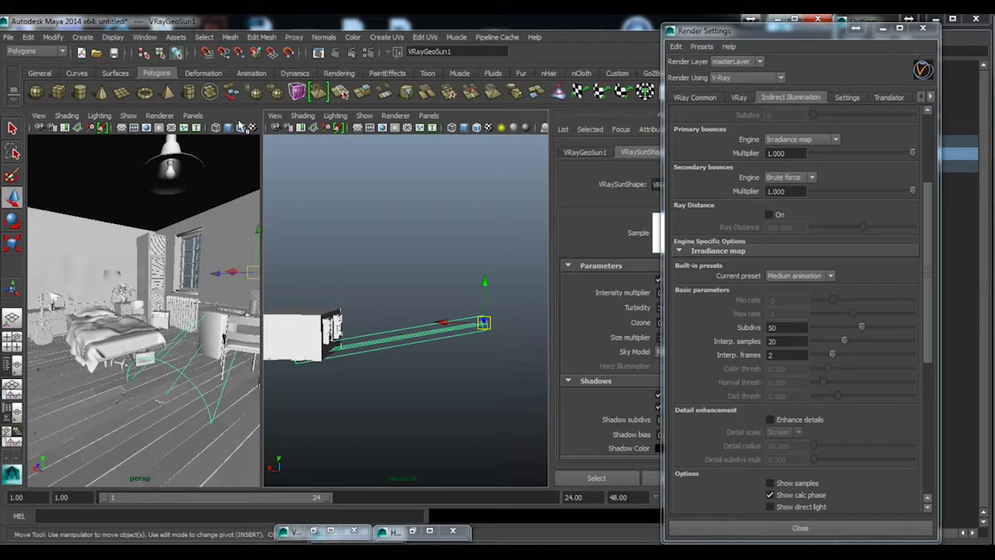
pyautogui.click(336, 54)
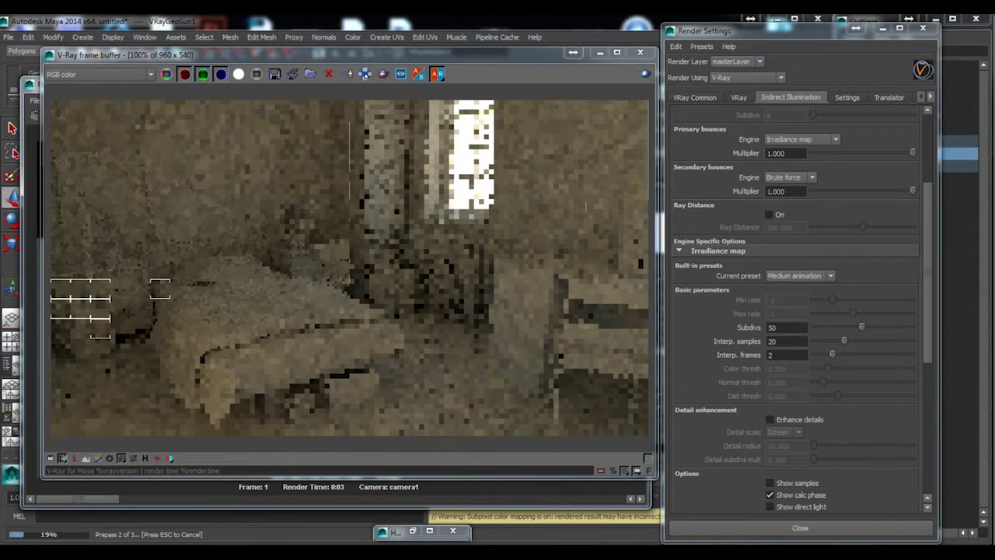
pyautogui.moveTo(532, 57); pyautogui.dragTo(536, 64)
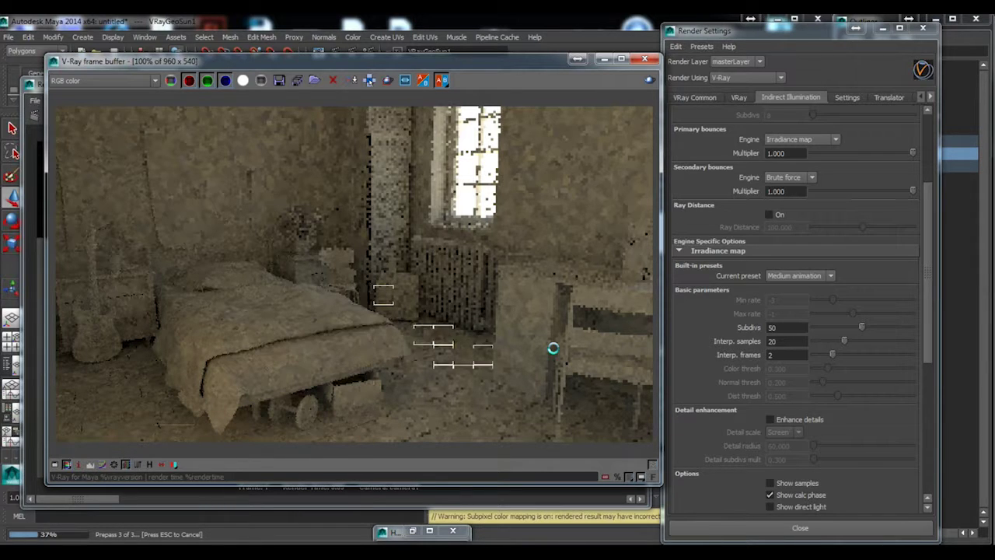
# Step: Switch the irradiance map preset to Custom and set its max rate to -2
pyautogui.click(737, 97)
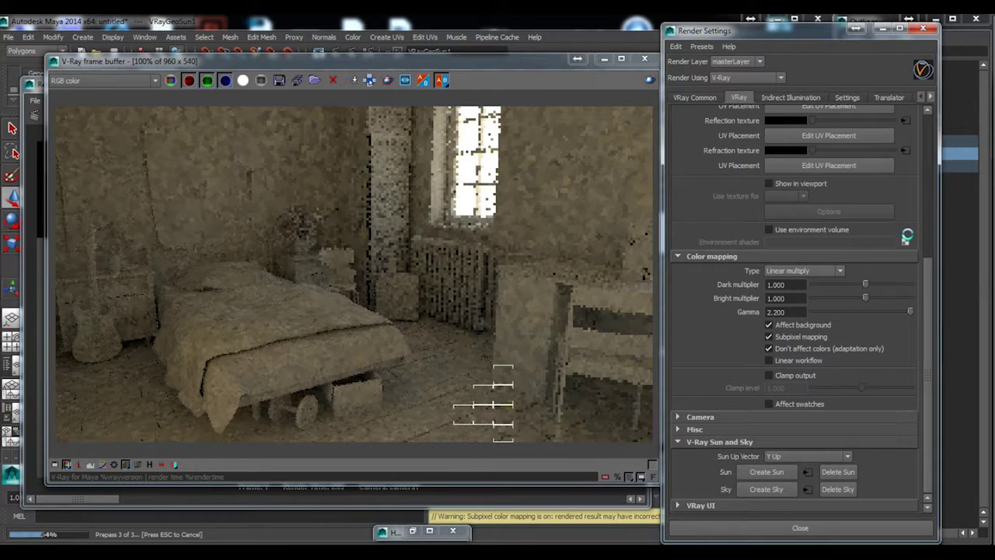
pyautogui.scroll(3, 904, 232)
pyautogui.scroll(1, 904, 232)
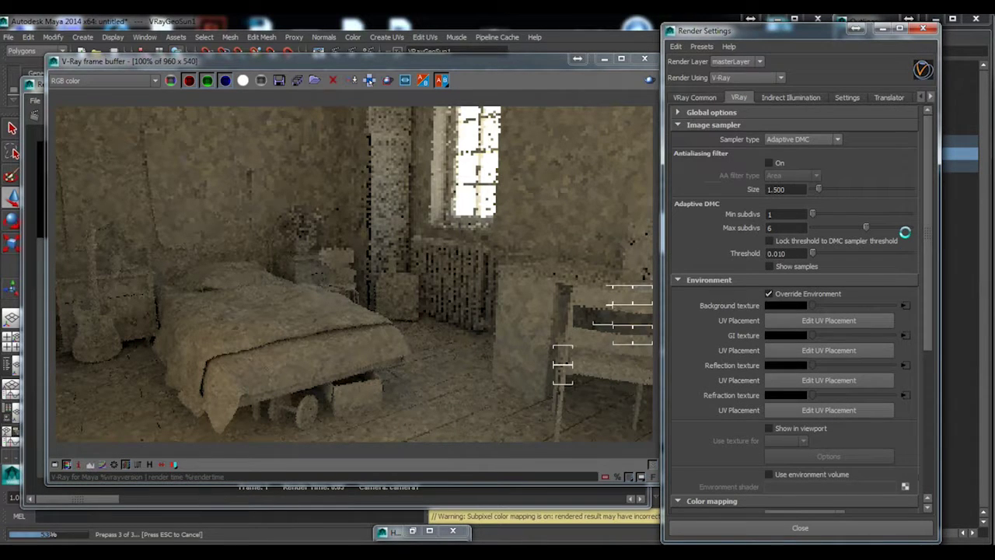
pyautogui.scroll(-6, 906, 237)
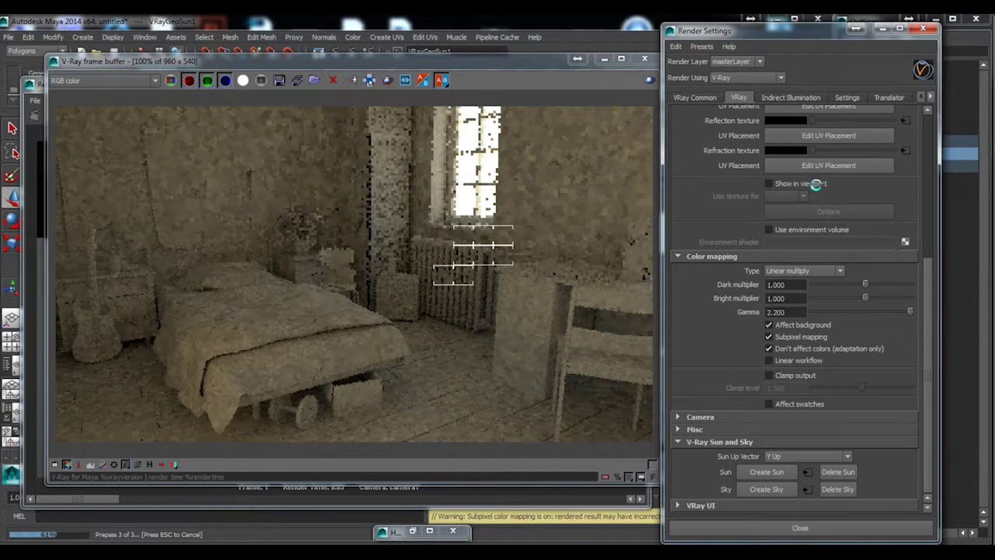
pyautogui.scroll(6, 816, 184)
pyautogui.click(789, 97)
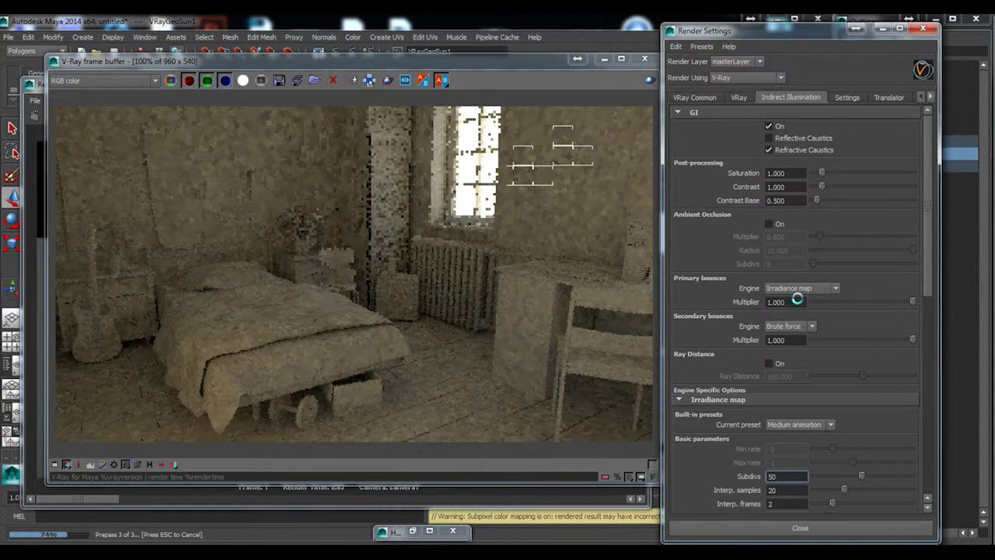
pyautogui.scroll(-4, 798, 292)
pyautogui.click(800, 276)
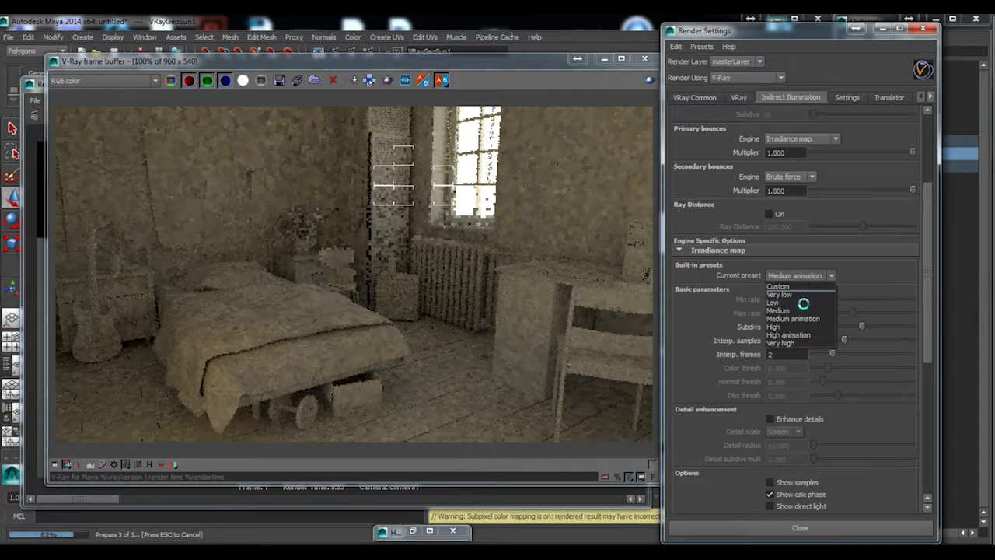
pyautogui.click(797, 289)
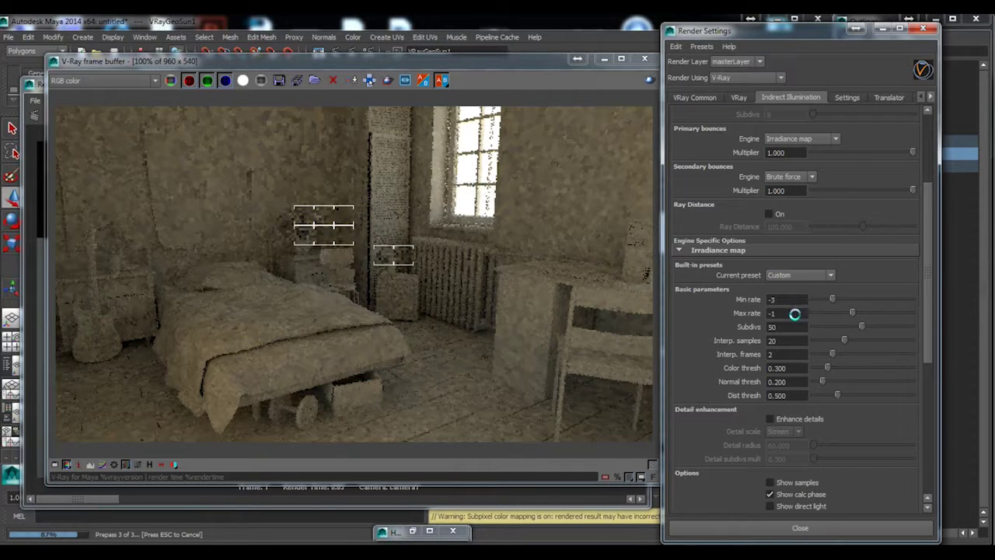
pyautogui.click(744, 313)
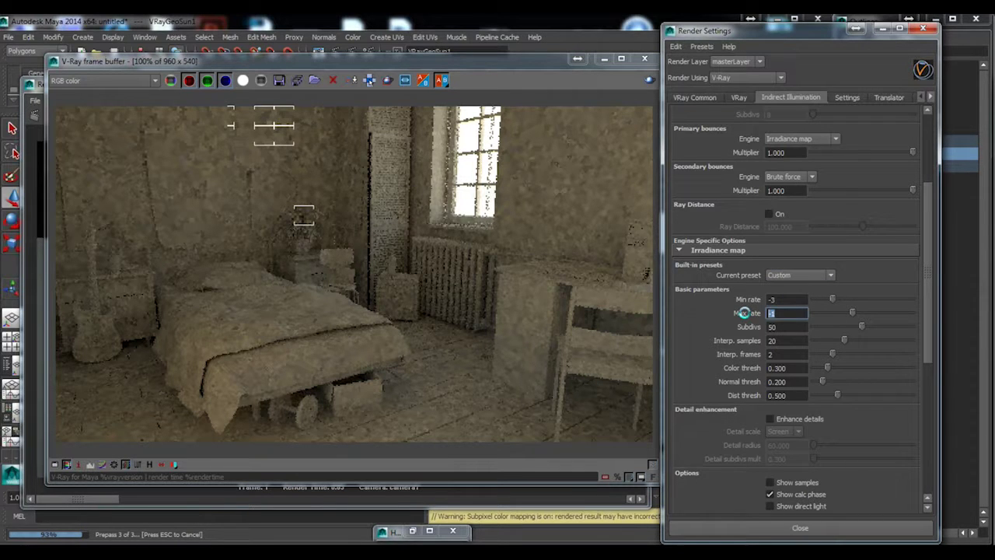
pyautogui.write('-2')
pyautogui.press('Return')
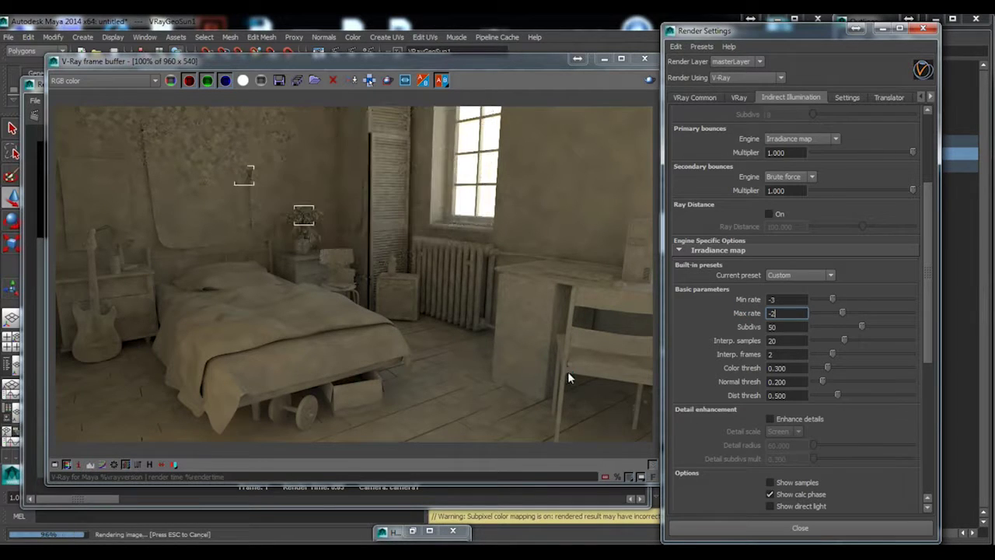
# Step: Examine the sun's position and angle relative to the room from outside, and the light types available for creation
pyautogui.moveTo(450, 52); pyautogui.dragTo(518, 56)
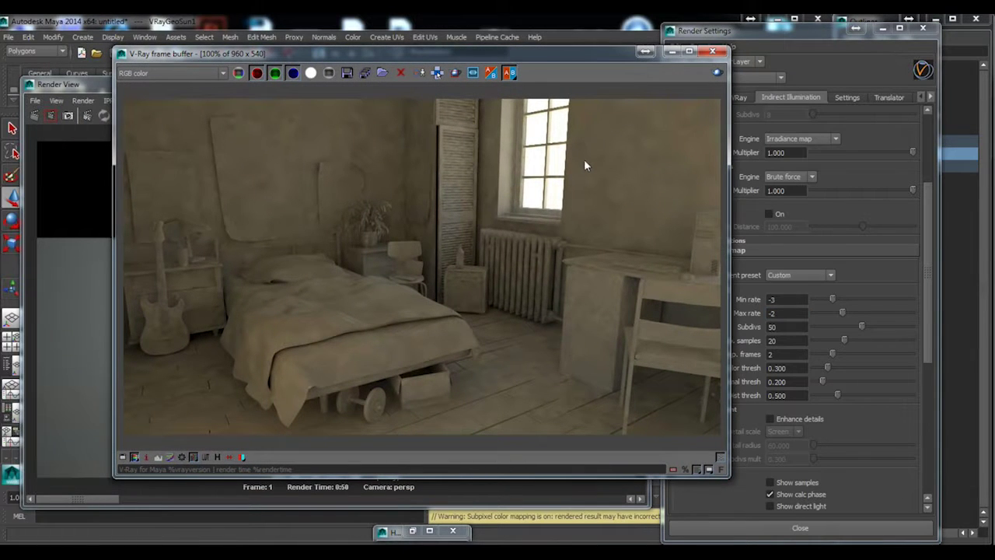
pyautogui.moveTo(587, 53); pyautogui.dragTo(470, 435)
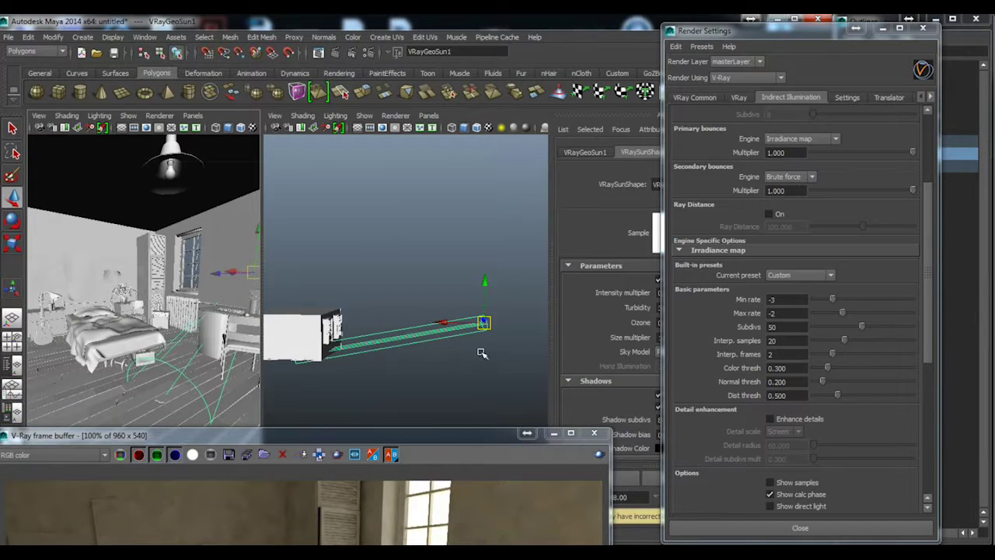
pyautogui.keyDown('alt'); pyautogui.moveTo(431, 351); pyautogui.dragTo(467, 359); pyautogui.keyUp('alt')
pyautogui.moveTo(457, 440); pyautogui.dragTo(547, 438)
pyautogui.keyDown('alt'); pyautogui.moveTo(420, 325); pyautogui.dragTo(362, 300, button='middle'); pyautogui.keyUp('alt')
pyautogui.keyDown('alt'); pyautogui.moveTo(363, 300); pyautogui.dragTo(393, 312, button='right'); pyautogui.keyUp('alt')
pyautogui.scroll(2, 364, 317)
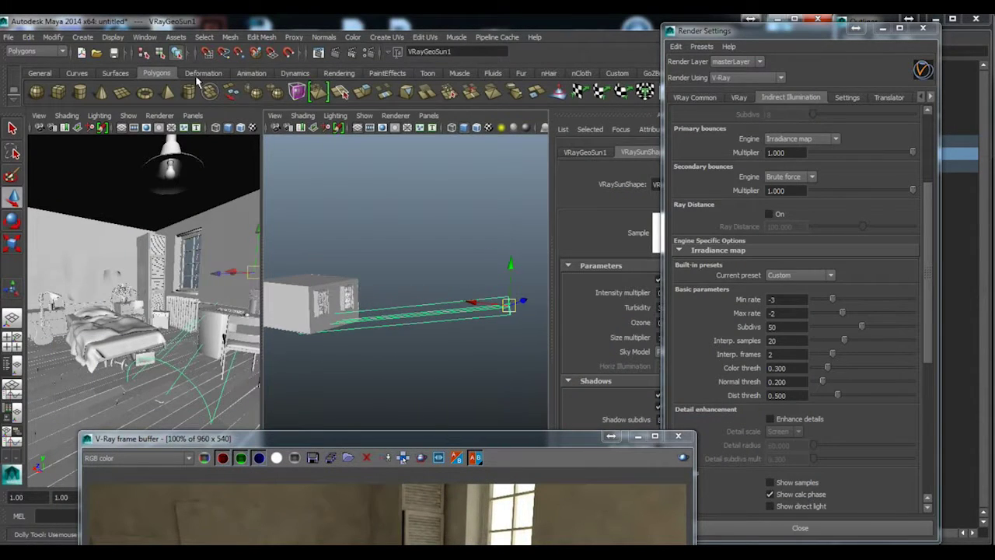
pyautogui.click(83, 37)
pyautogui.moveTo(153, 90)
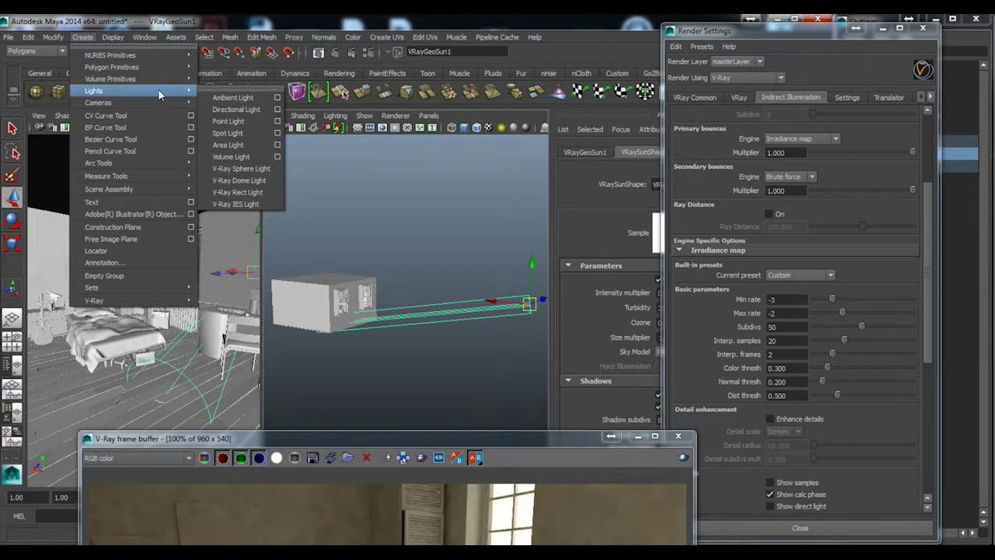
pyautogui.keyDown('alt'); pyautogui.moveTo(431, 317); pyautogui.dragTo(472, 321); pyautogui.keyUp('alt')
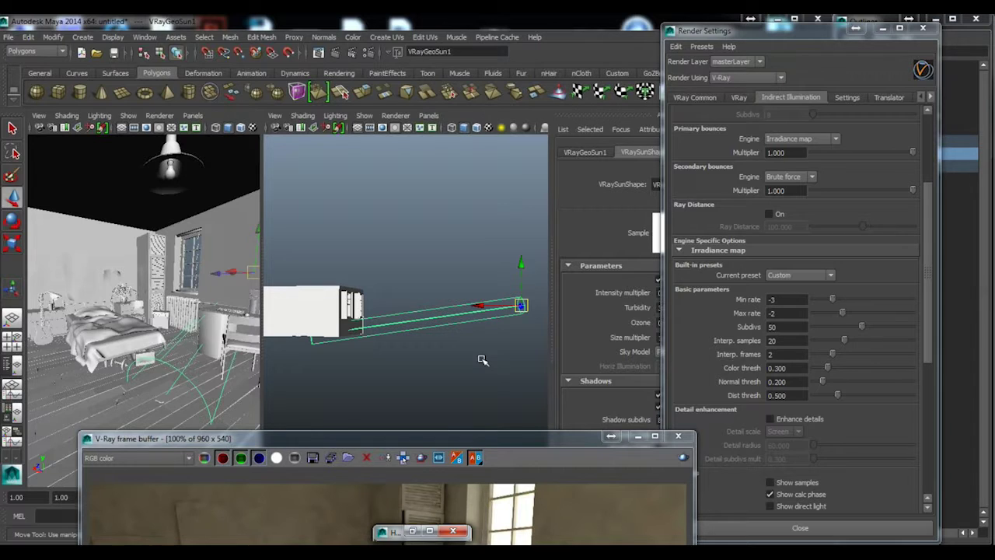
# Step: Raise VRayGeoSun1 vertically in front of the windows by nearly the height of the room
pyautogui.keyDown('alt'); pyautogui.moveTo(509, 369); pyautogui.dragTo(348, 377); pyautogui.keyUp('alt')
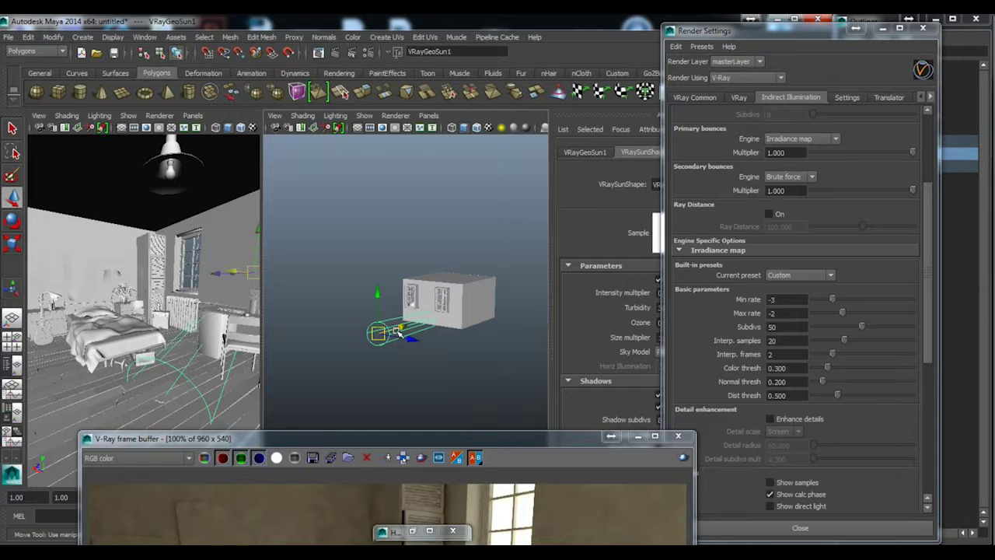
pyautogui.keyDown('alt'); pyautogui.moveTo(398, 332); pyautogui.dragTo(458, 354); pyautogui.keyUp('alt')
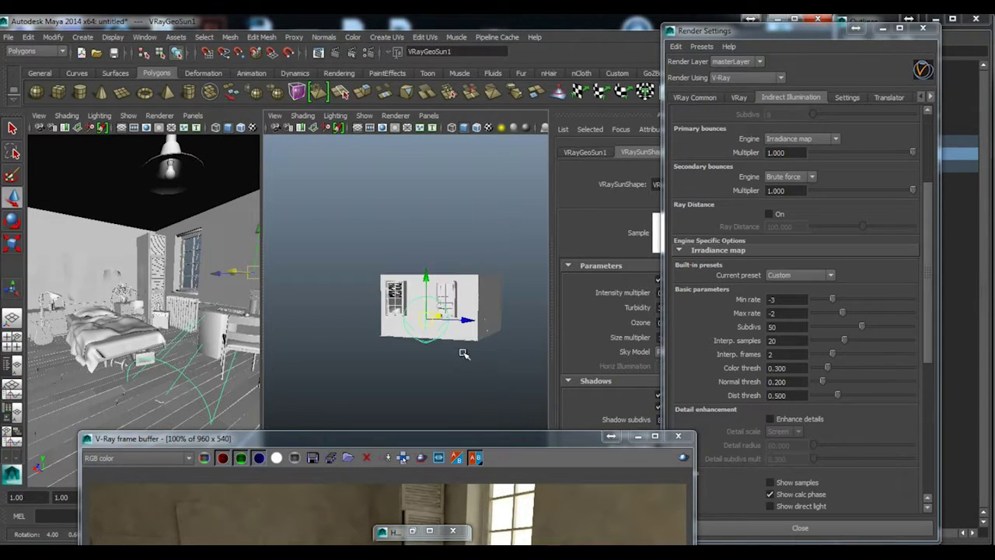
pyautogui.moveTo(416, 328)
pyautogui.keyDown('alt'); pyautogui.mouseDown()
pyautogui.moveTo(390, 323)
pyautogui.moveTo(422, 324)
pyautogui.mouseUp(); pyautogui.keyUp('alt')
pyautogui.moveTo(432, 282); pyautogui.dragTo(435, 224)
pyautogui.keyDown('alt'); pyautogui.moveTo(445, 328); pyautogui.dragTo(447, 370); pyautogui.keyUp('alt')
# Step: Render only a vertical region of the bedroom from the middle of the bed to the window with the raised sun
pyautogui.moveTo(455, 437); pyautogui.dragTo(453, 45)
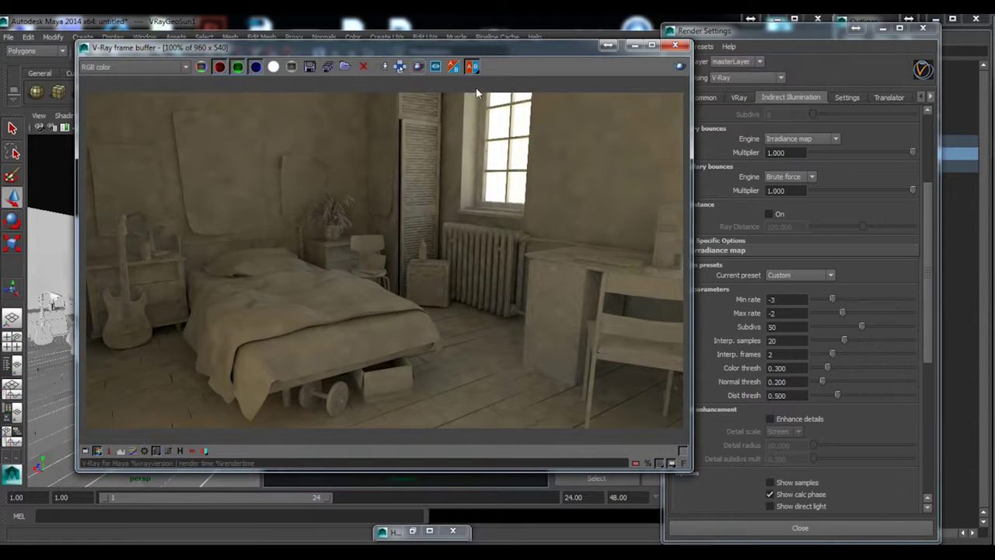
pyautogui.click(418, 67)
pyautogui.click(677, 67)
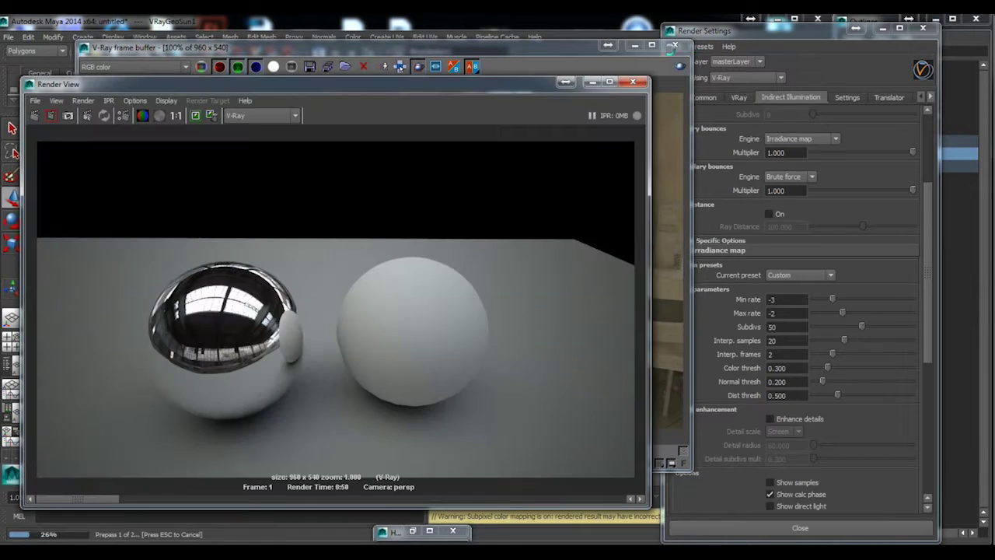
pyautogui.click(596, 82)
pyautogui.click(696, 97)
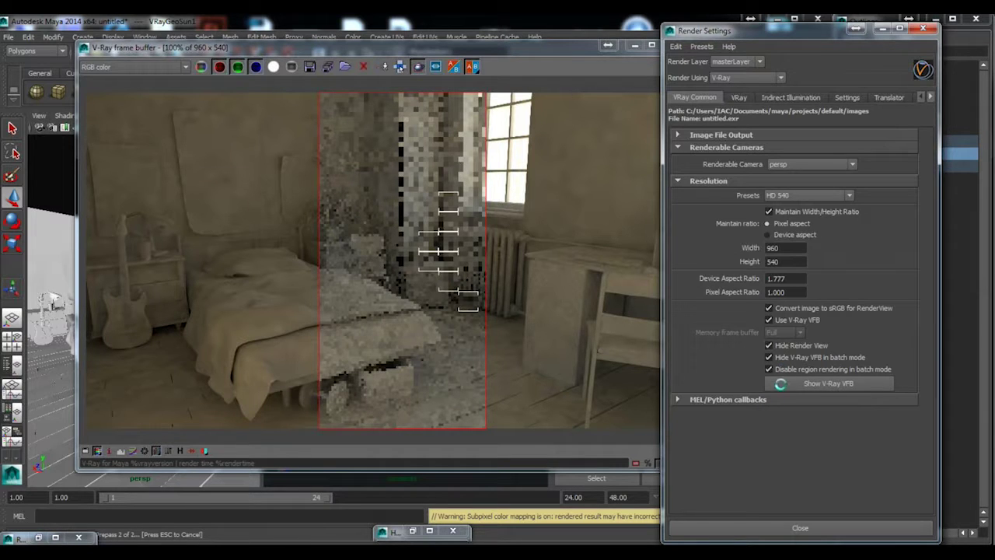
pyautogui.moveTo(553, 51); pyautogui.dragTo(535, 51)
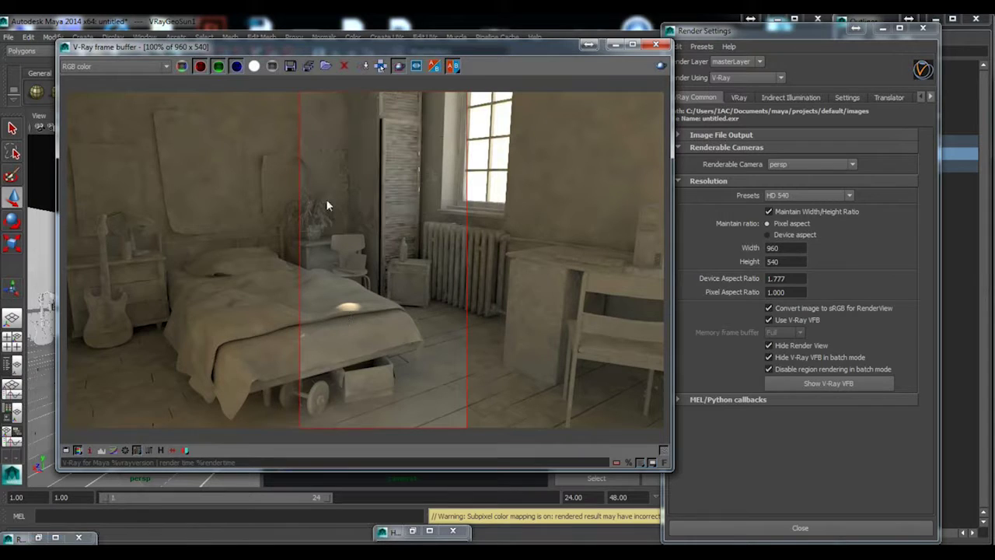
# Step: Redraw the render region over the guitar and pillow side of the bedroom and render it
pyautogui.moveTo(313, 92); pyautogui.dragTo(66, 430)
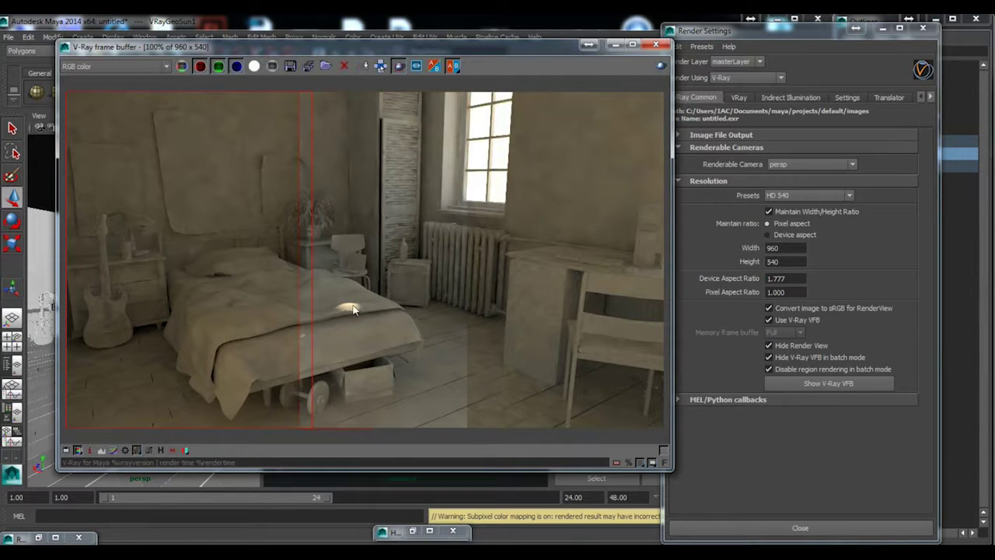
pyautogui.click(660, 67)
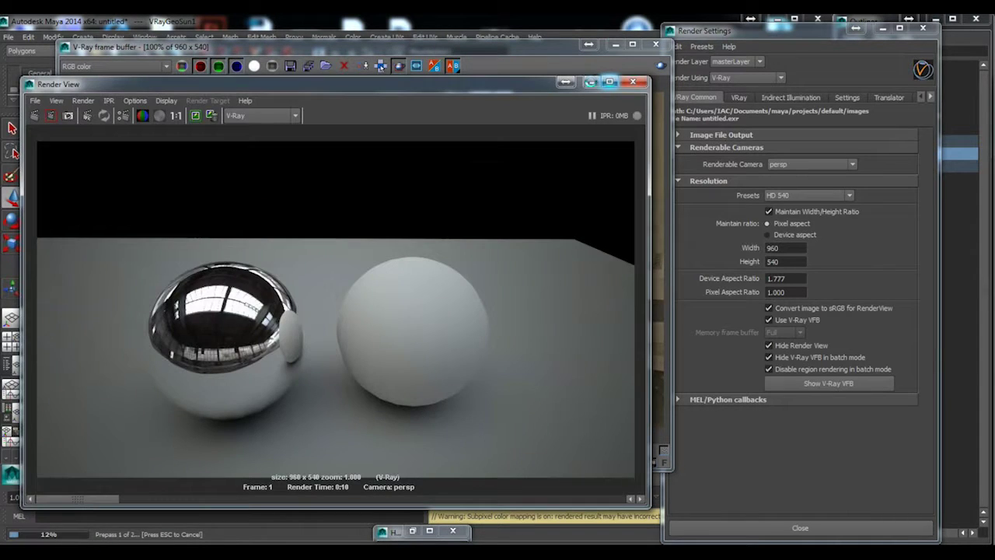
pyautogui.click(591, 81)
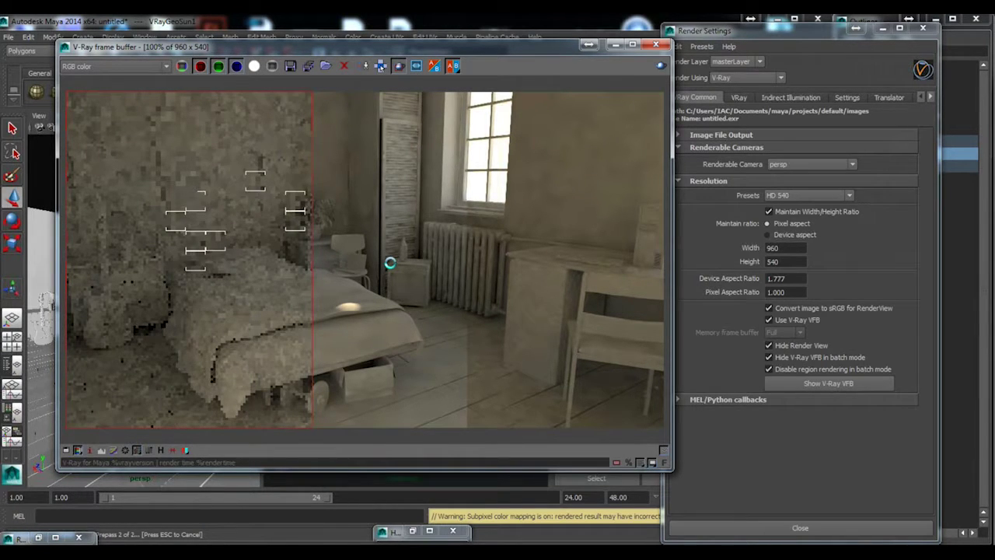
# Step: Change the GI primary bounces engine to Brute force
pyautogui.click(788, 100)
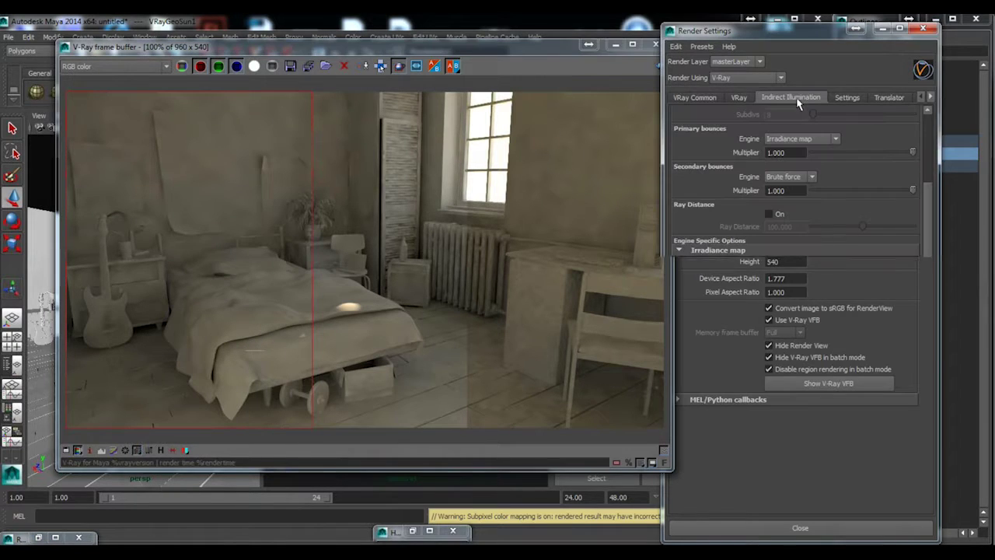
pyautogui.scroll(4, 825, 284)
pyautogui.click(810, 289)
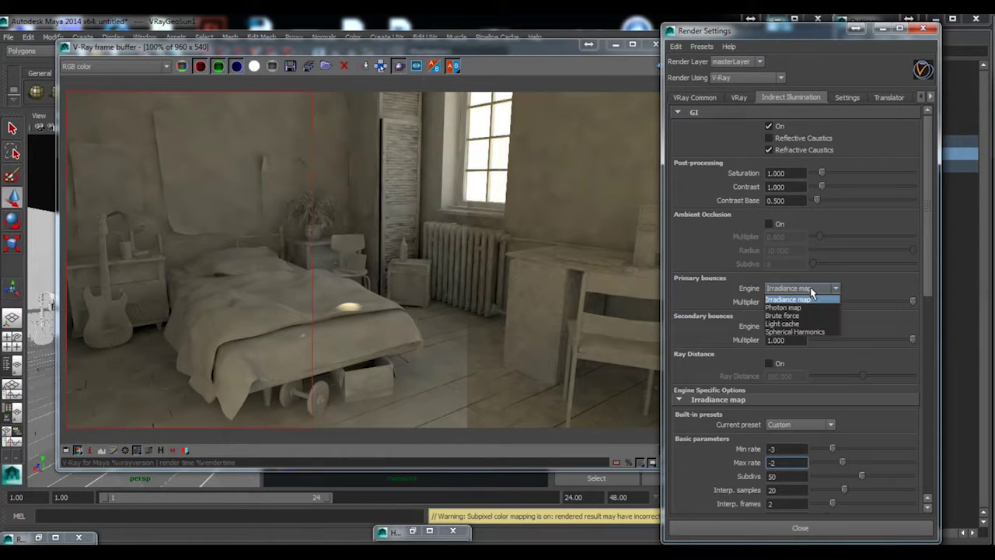
pyautogui.click(810, 315)
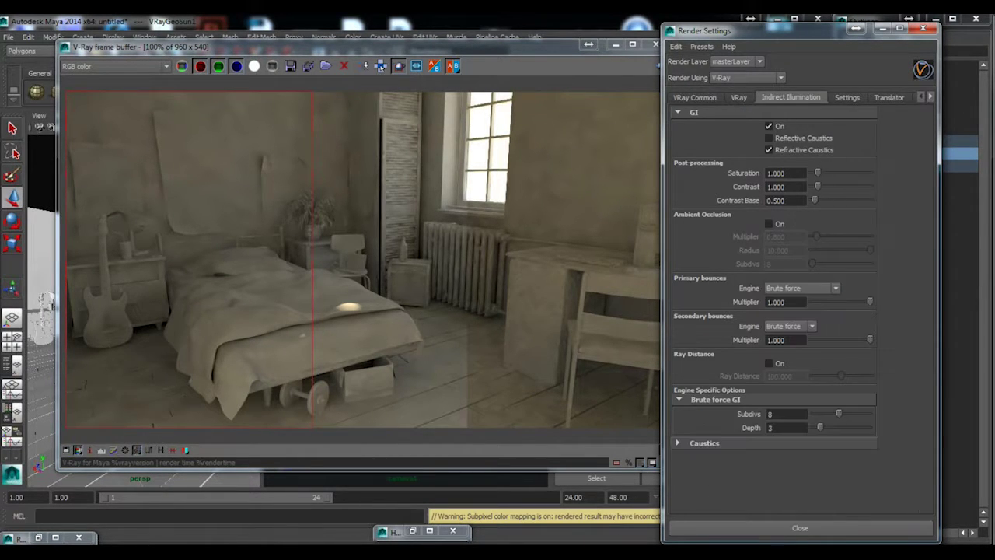
# Step: Turn off region rendering and render the full bedroom frame with Brute force primary bounces
pyautogui.click(396, 68)
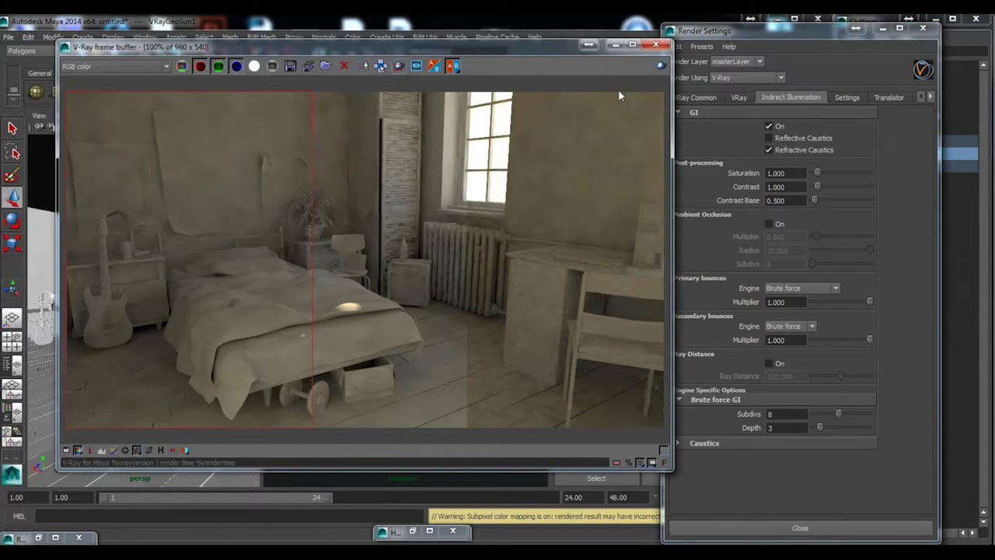
pyautogui.click(659, 67)
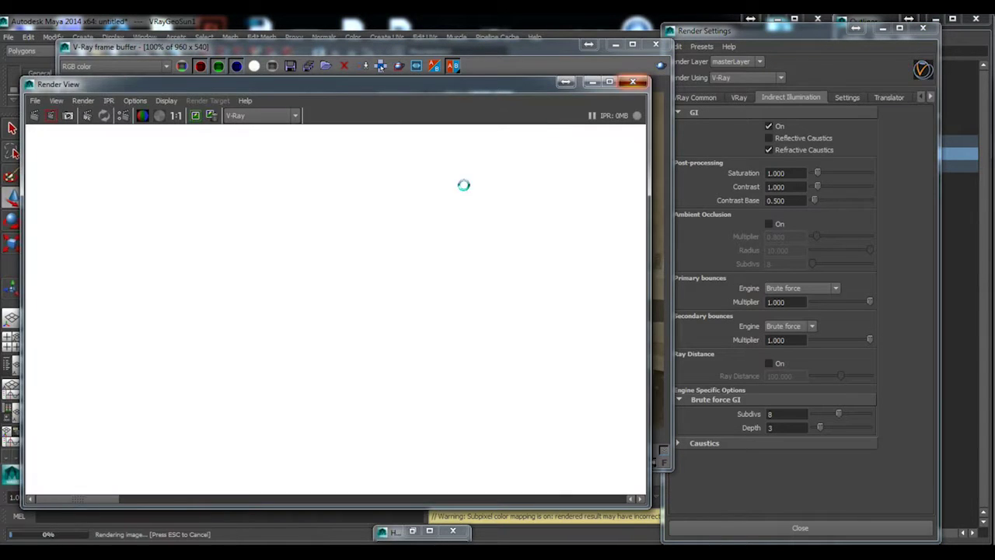
pyautogui.click(632, 81)
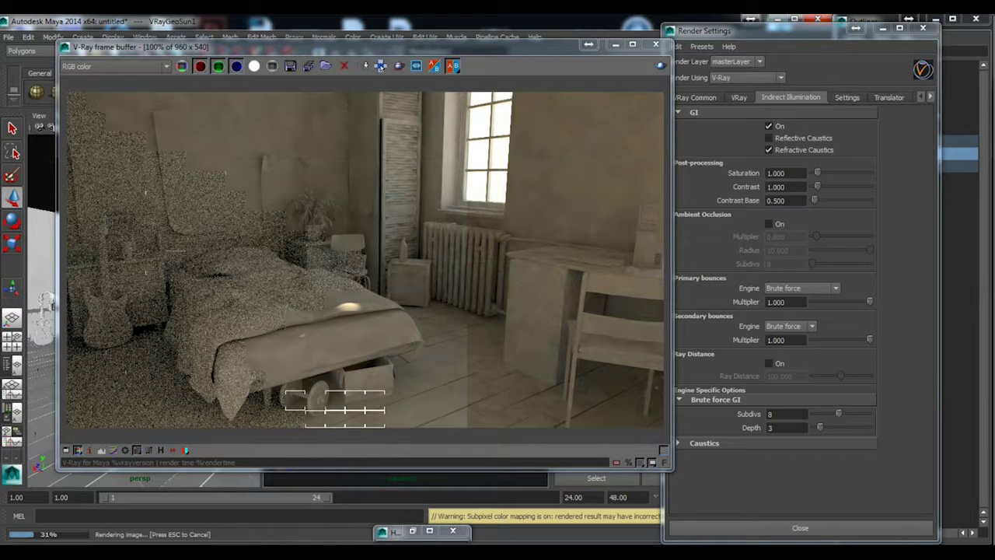
# Step: Try Light cache as the secondary bounces engine and restore Brute force while the render runs
pyautogui.click(784, 326)
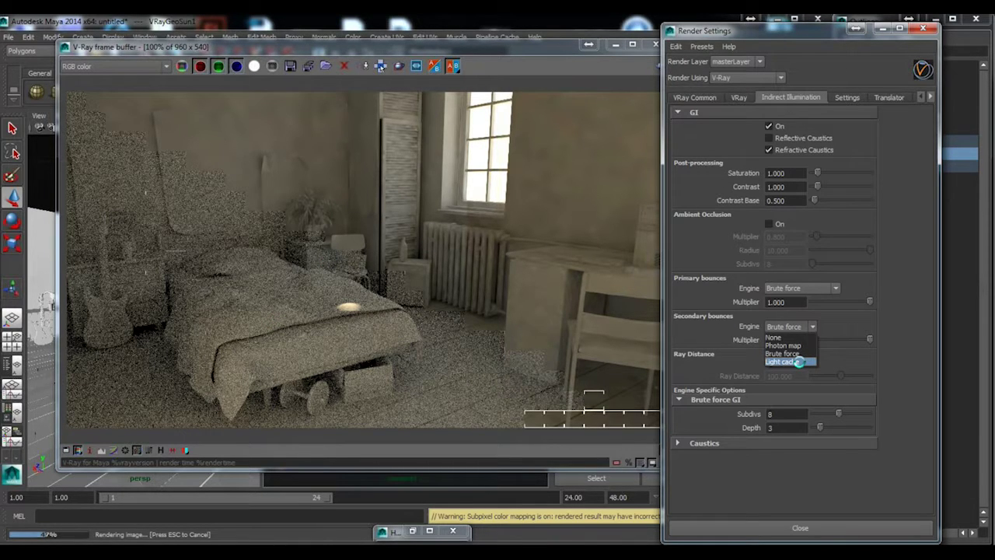
pyautogui.click(799, 362)
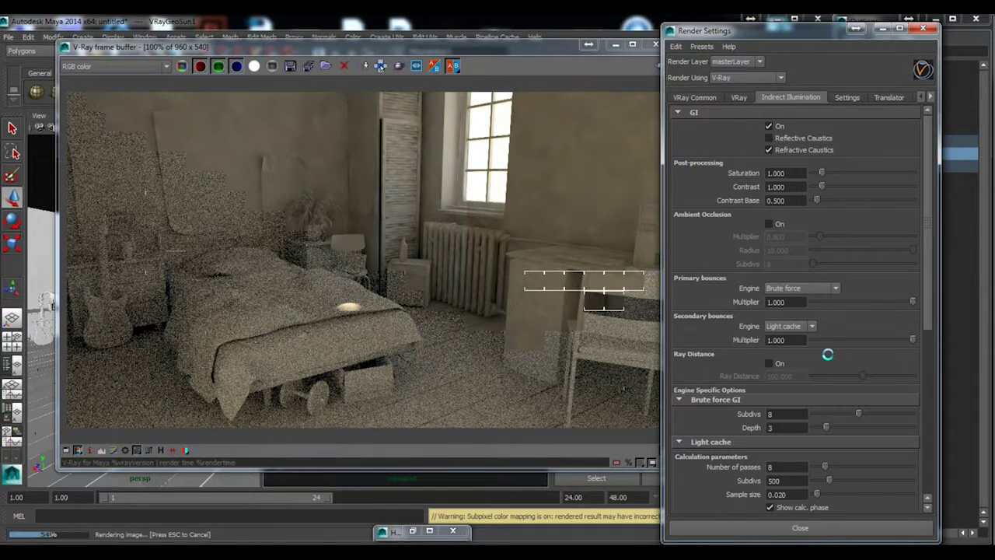
pyautogui.click(797, 326)
pyautogui.click(805, 354)
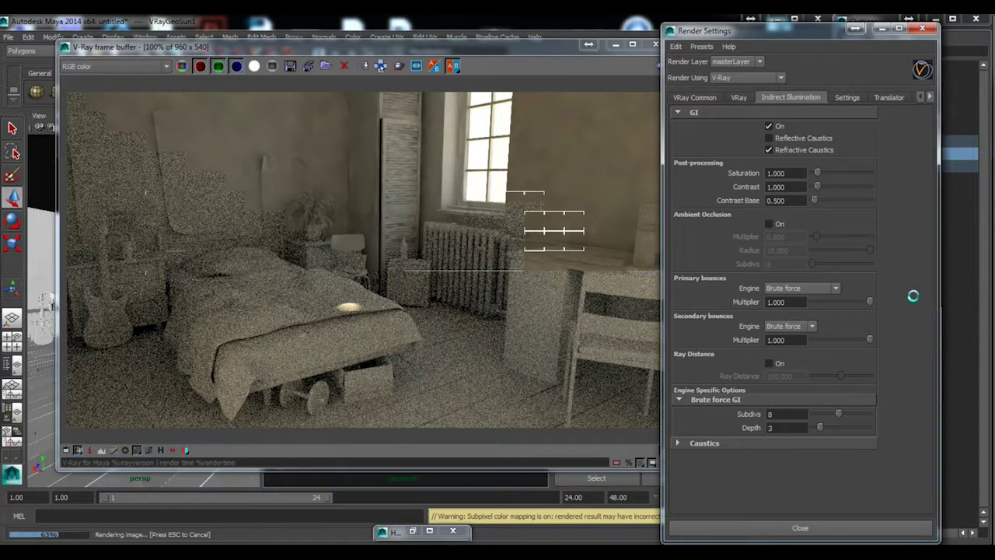
pyautogui.moveTo(914, 295); pyautogui.dragTo(892, 294)
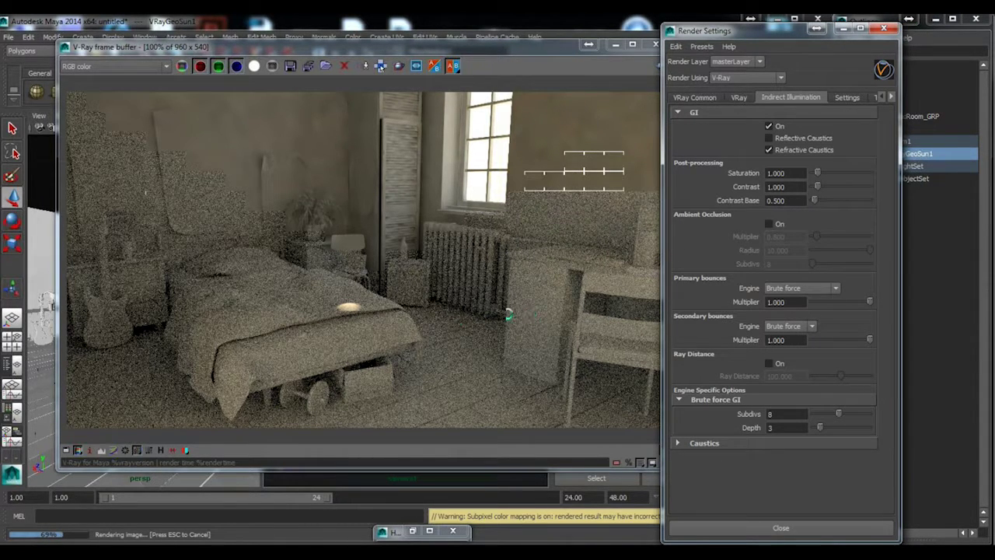
pyautogui.click(790, 326)
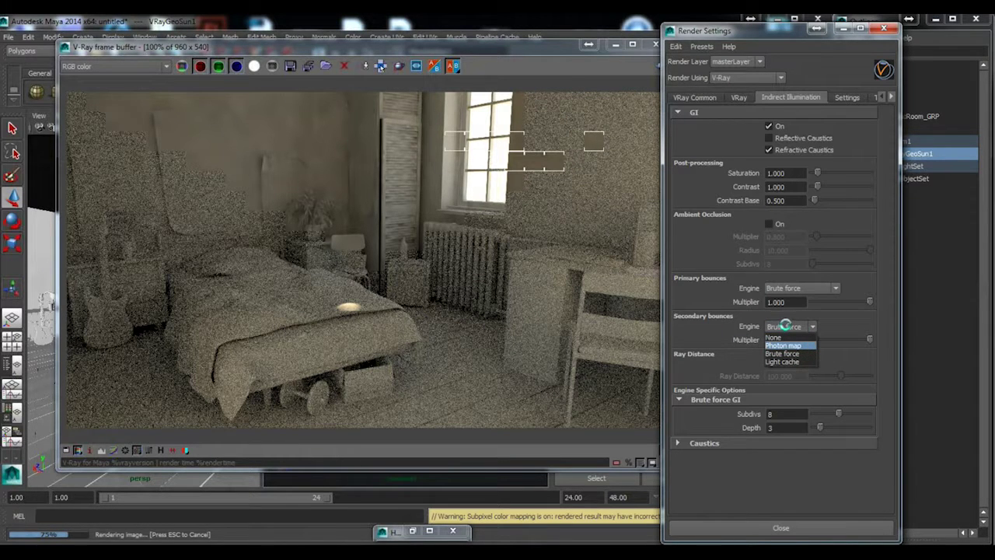
pyautogui.click(710, 327)
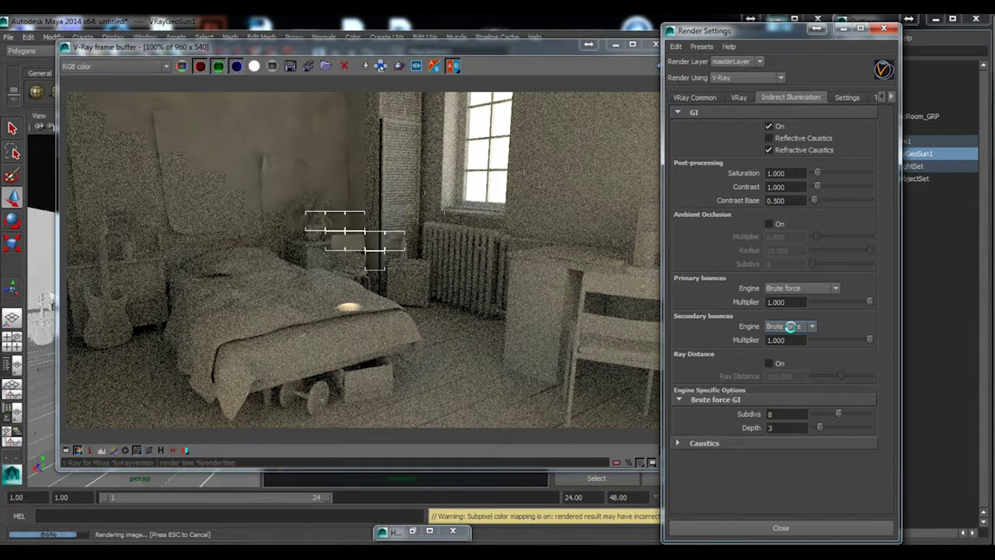
pyautogui.click(790, 326)
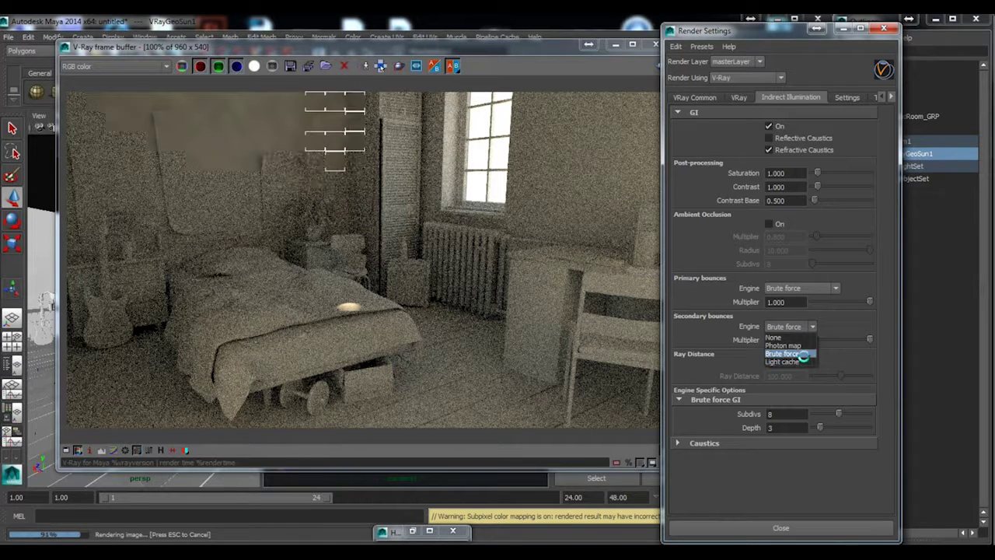
# Step: Switch the primary bounces engine to Irradiance map and show the render time stamp in the frame buffer
pyautogui.click(804, 290)
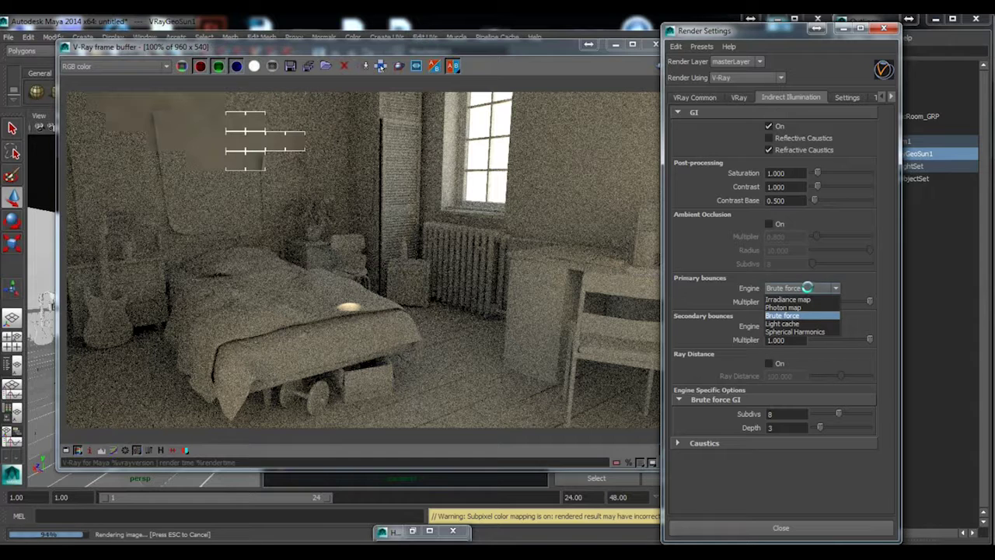
pyautogui.click(793, 299)
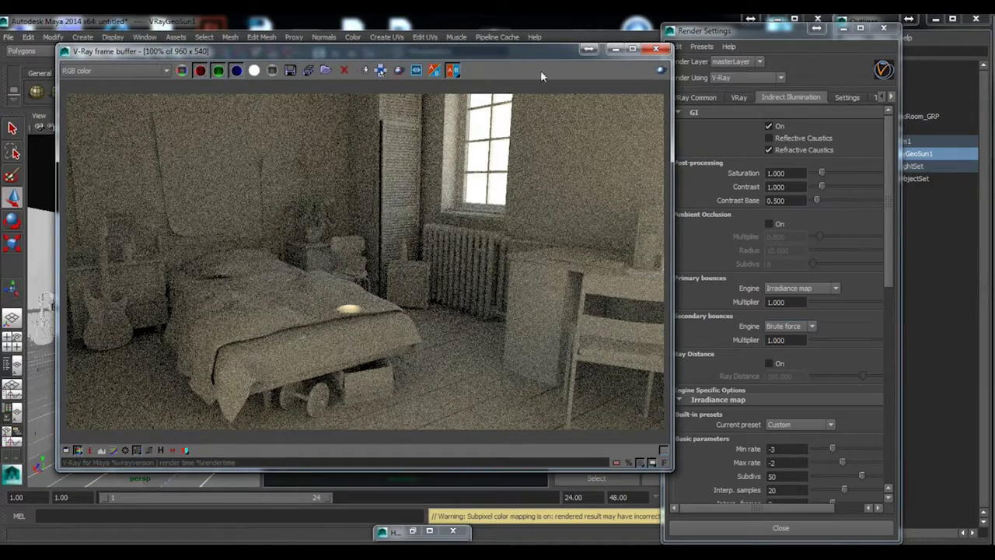
pyautogui.click(598, 464)
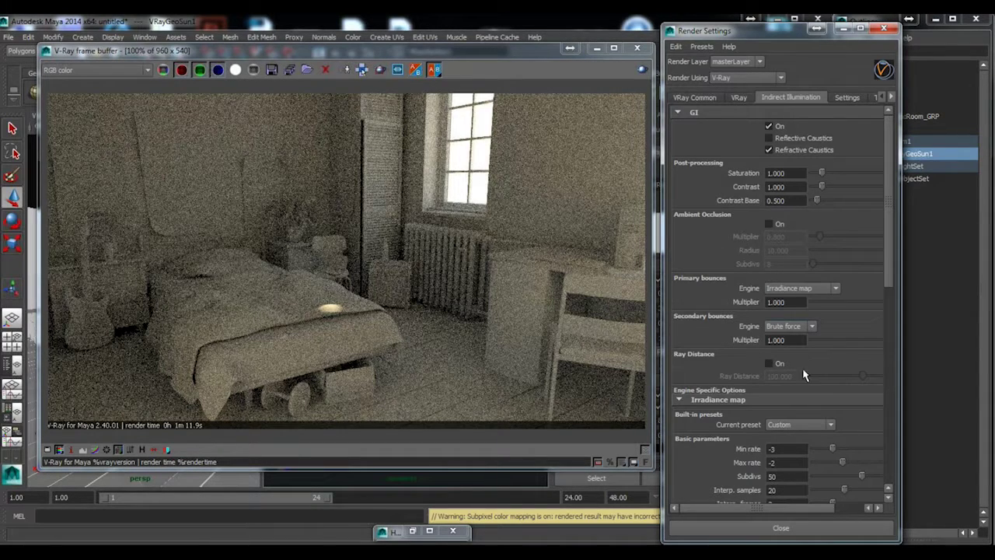
# Step: Set the primary bounces engine to Brute force with 32 subdivs
pyautogui.click(801, 289)
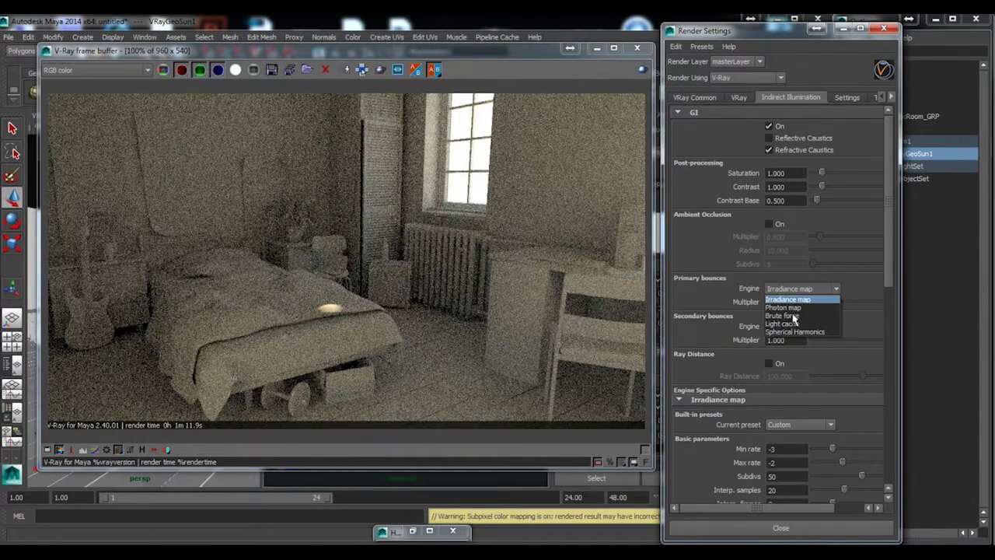
pyautogui.click(785, 315)
pyautogui.moveTo(793, 414); pyautogui.dragTo(712, 415)
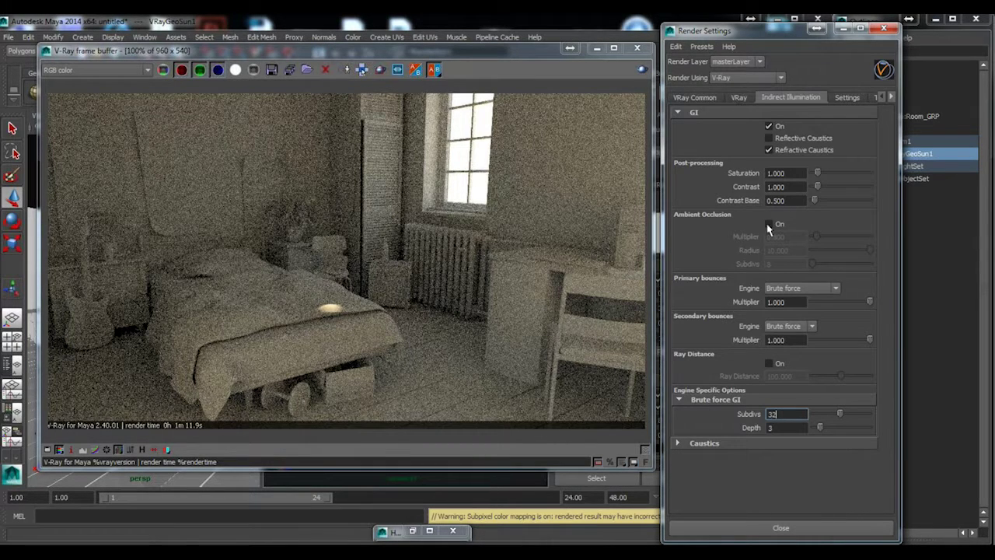
# Step: Check the Adaptive DMC image sampler settings and return to the indirect illumination settings
pyautogui.click(738, 97)
pyautogui.moveTo(902, 227); pyautogui.dragTo(933, 227)
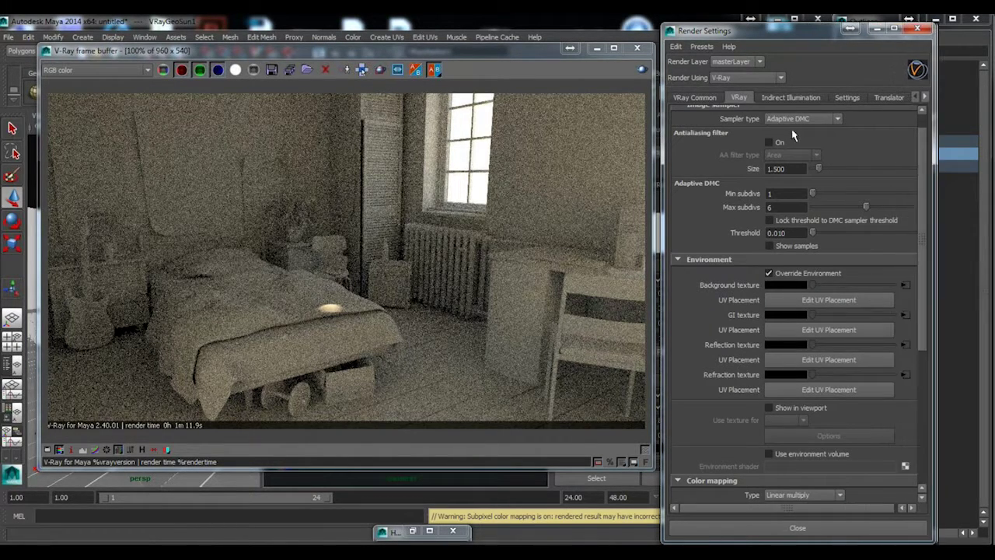
pyautogui.click(790, 97)
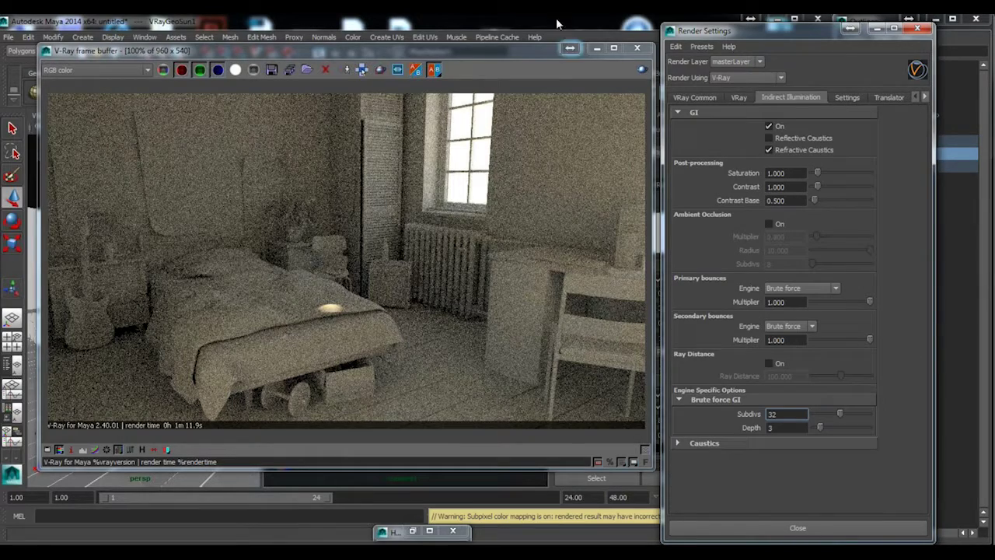
pyautogui.moveTo(543, 51); pyautogui.dragTo(542, 44)
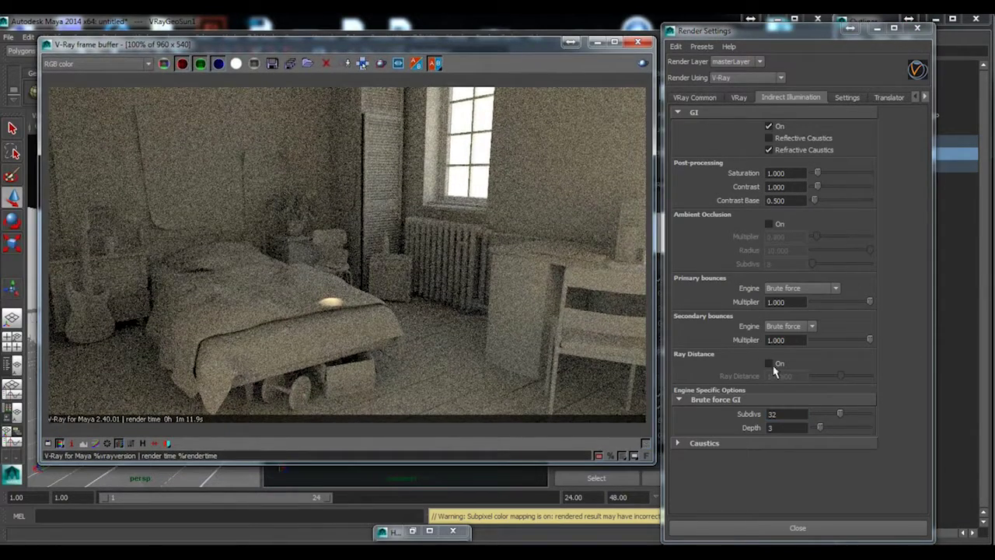
# Step: Render only a small region of the back wall above the bed with the current brute force settings
pyautogui.click(737, 98)
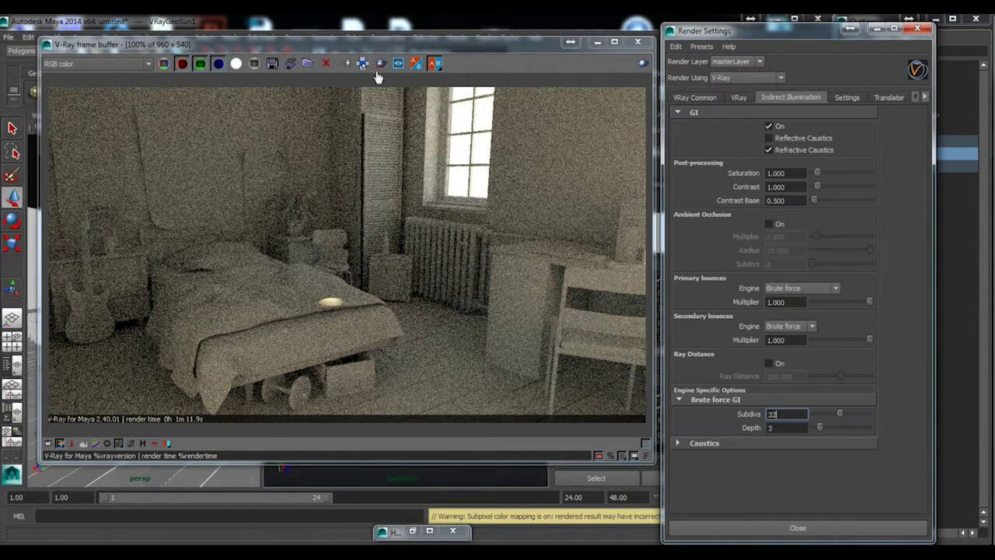
pyautogui.click(380, 67)
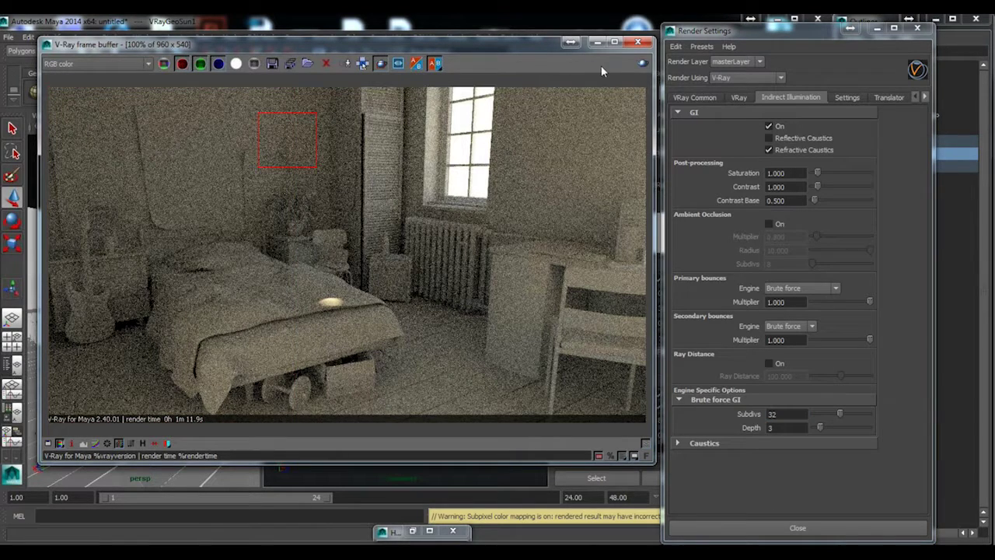
pyautogui.click(643, 64)
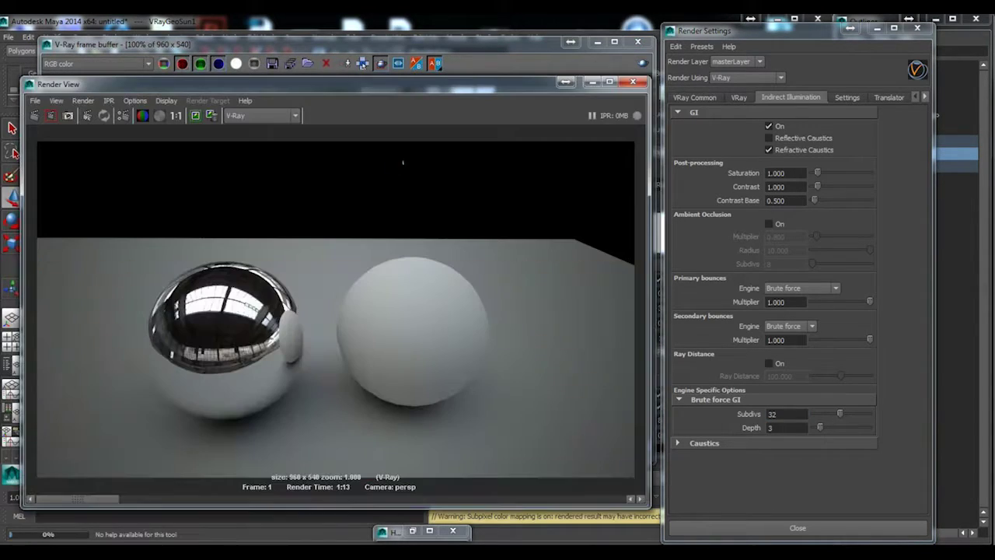
pyautogui.click(591, 81)
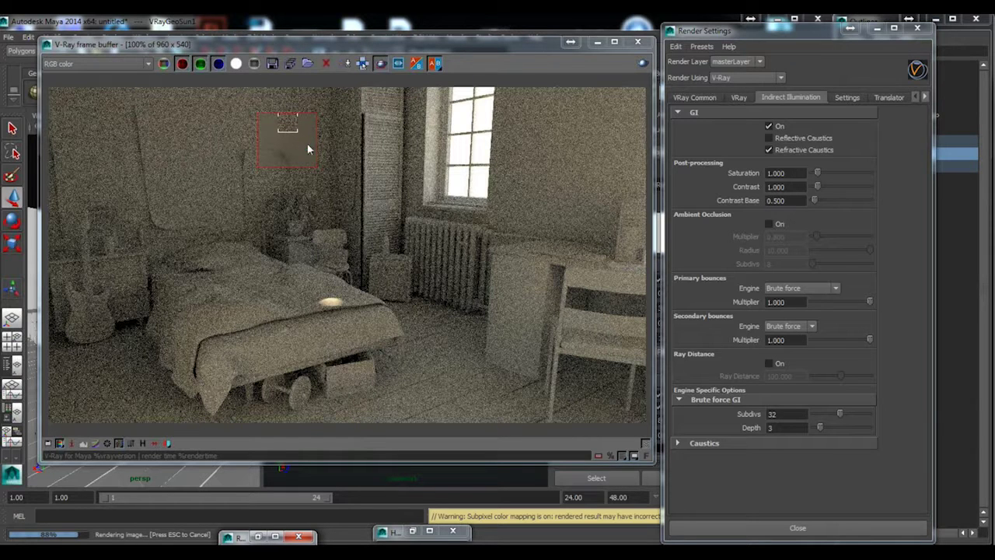
# Step: Set the Adaptive DMC threshold to 0.007
pyautogui.click(739, 99)
pyautogui.click(790, 232)
pyautogui.press('BackSpace')
pyautogui.press('BackSpace')
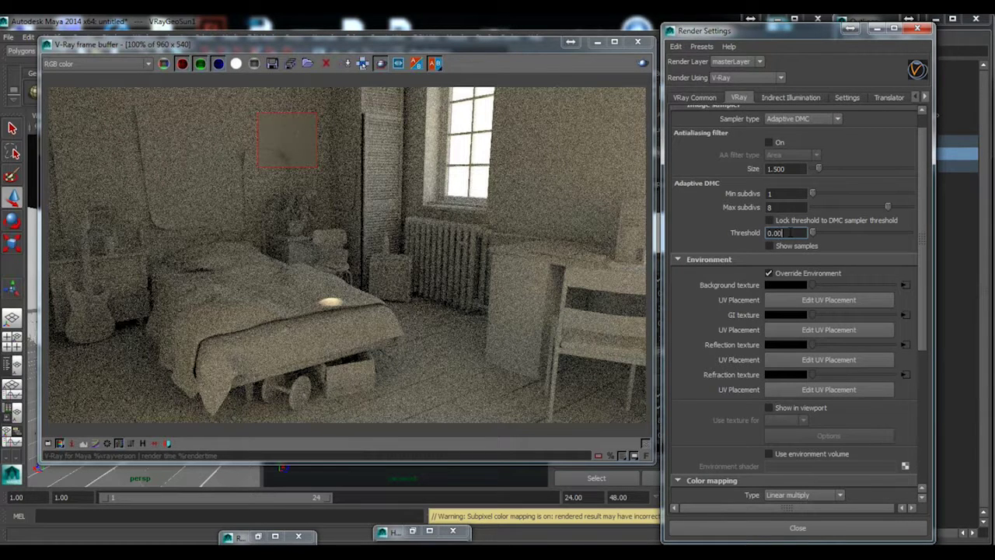
# Step: Set the secondary bounces engine to Light cache and render the full frame with the render buckets following the mouse
pyautogui.click(791, 98)
pyautogui.click(787, 326)
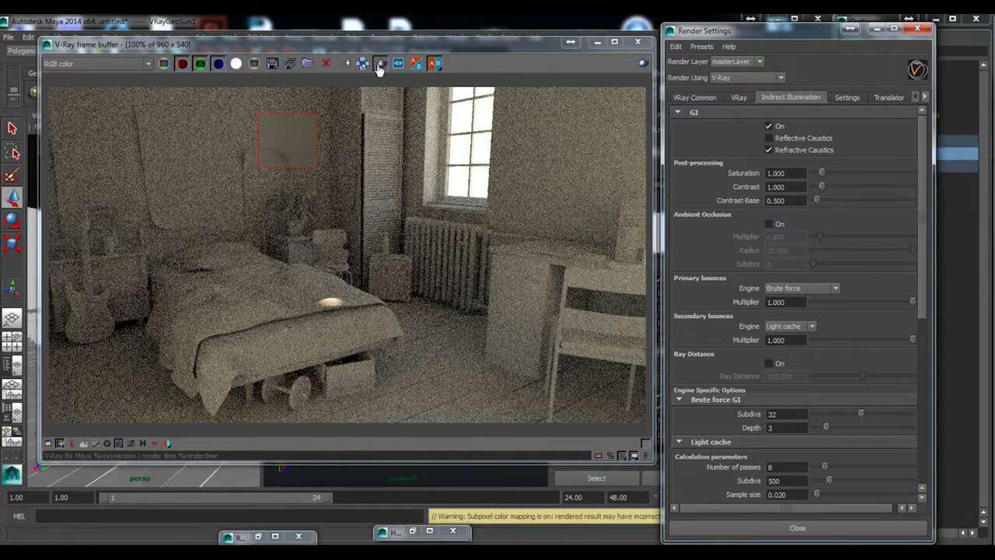
pyautogui.click(380, 68)
pyautogui.click(642, 64)
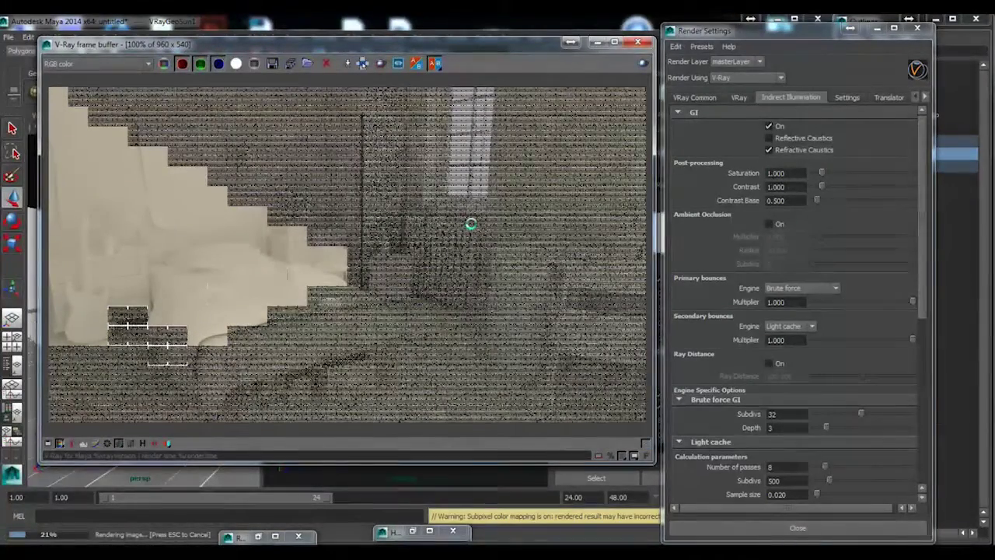
pyautogui.moveTo(517, 42); pyautogui.dragTo(520, 28)
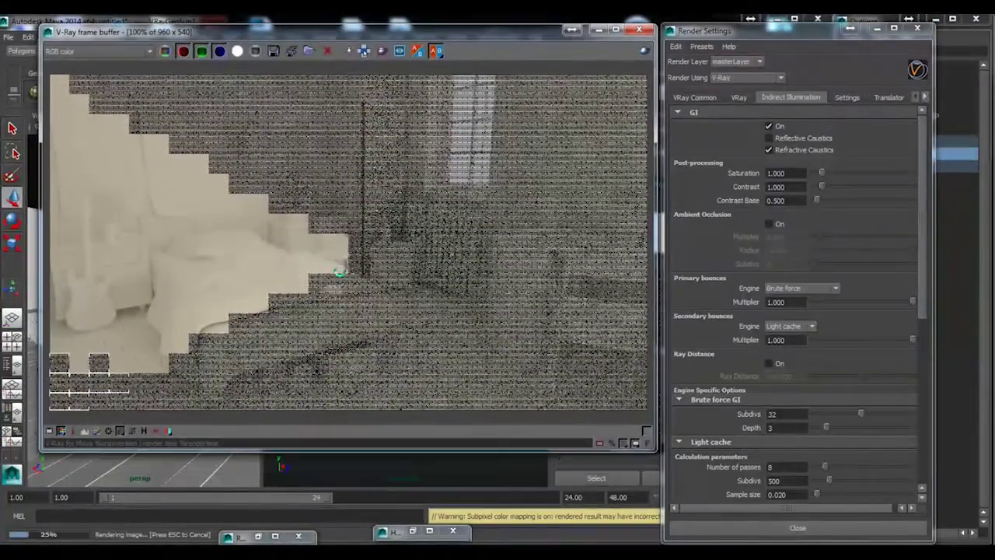
pyautogui.click(364, 50)
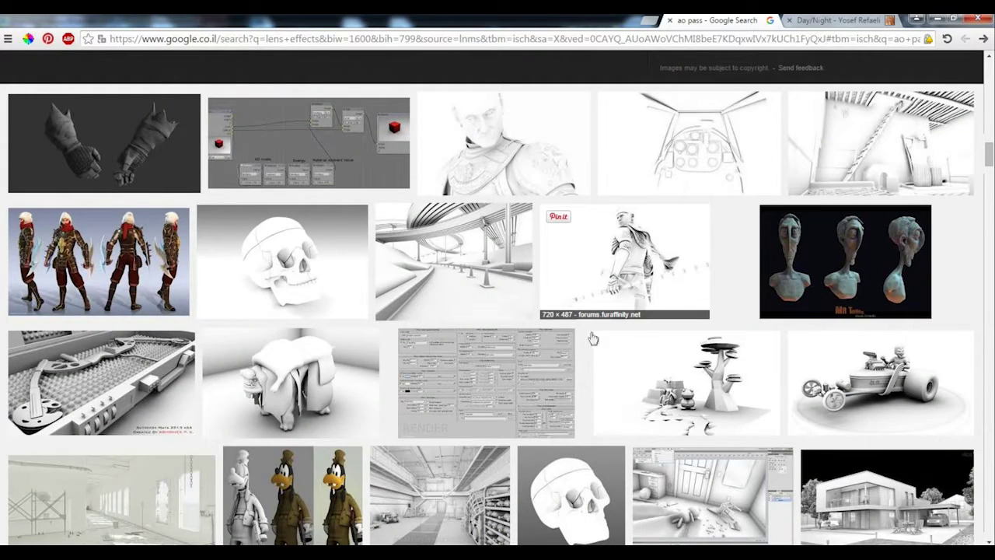
# Step: Examine an enlarged ambient occlusion pass example in the web image results and return to the running render
pyautogui.click(909, 163)
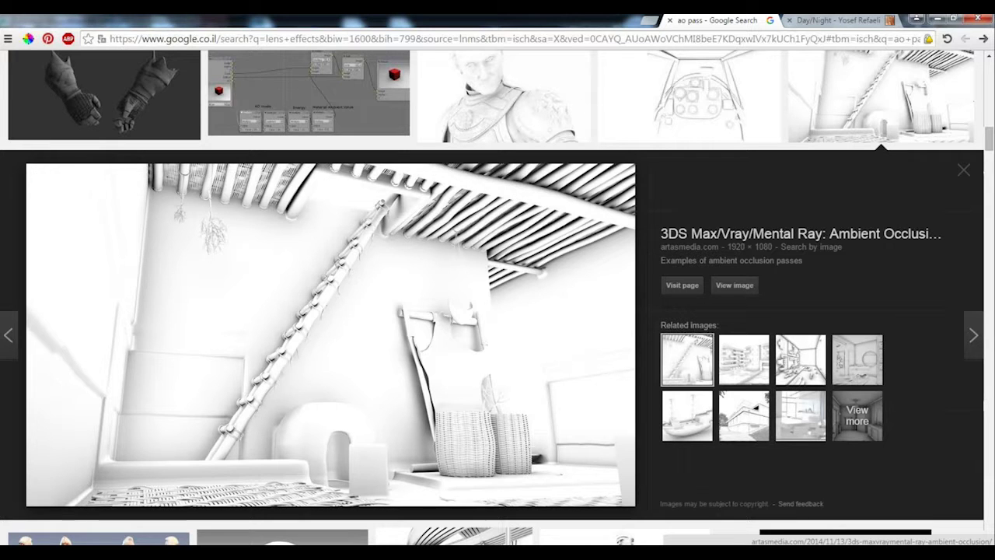
pyautogui.hotkey('alt', 'Tab')
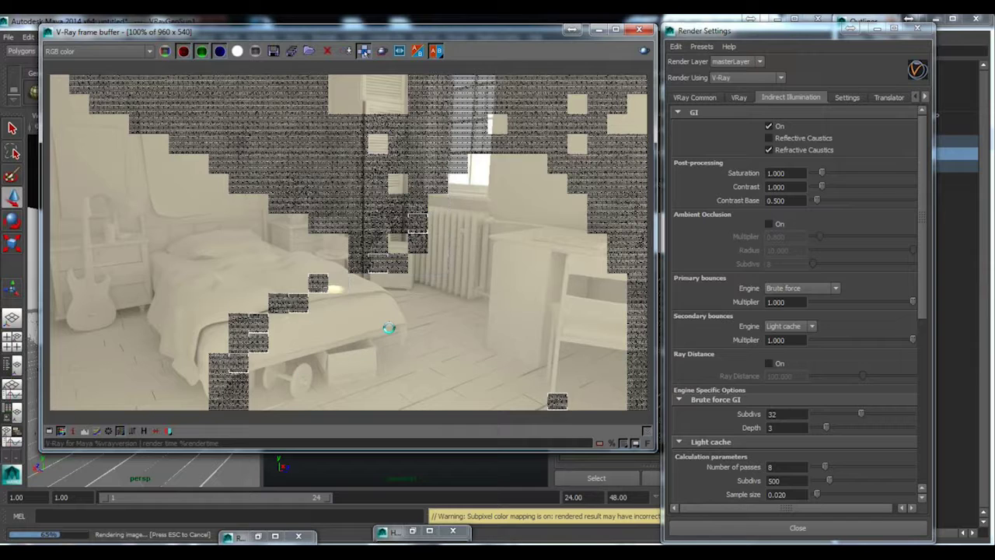
# Step: Show the render time stamp on the finished brute force and light cache render
pyautogui.moveTo(522, 34); pyautogui.dragTo(529, 69)
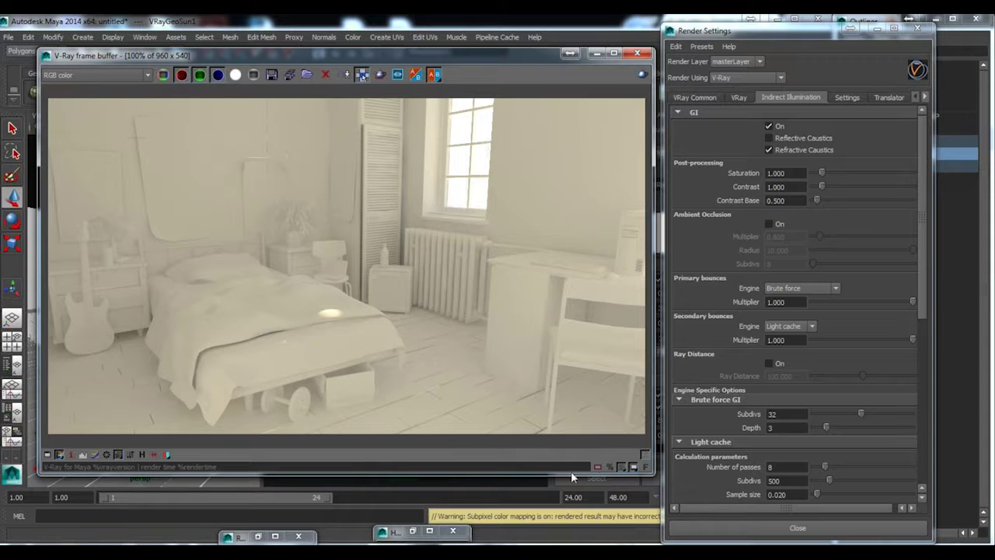
pyautogui.click(597, 467)
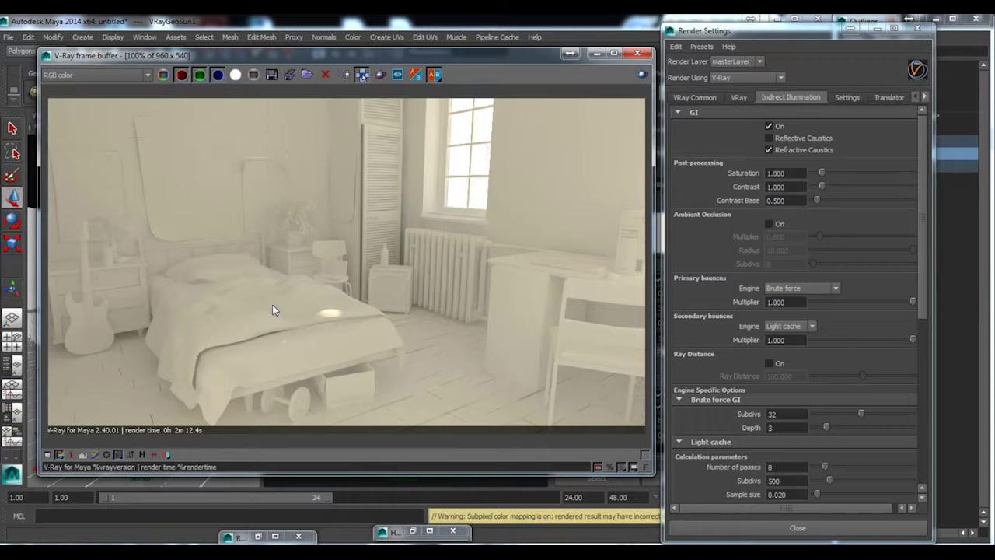
pyautogui.moveTo(439, 54); pyautogui.dragTo(446, 50)
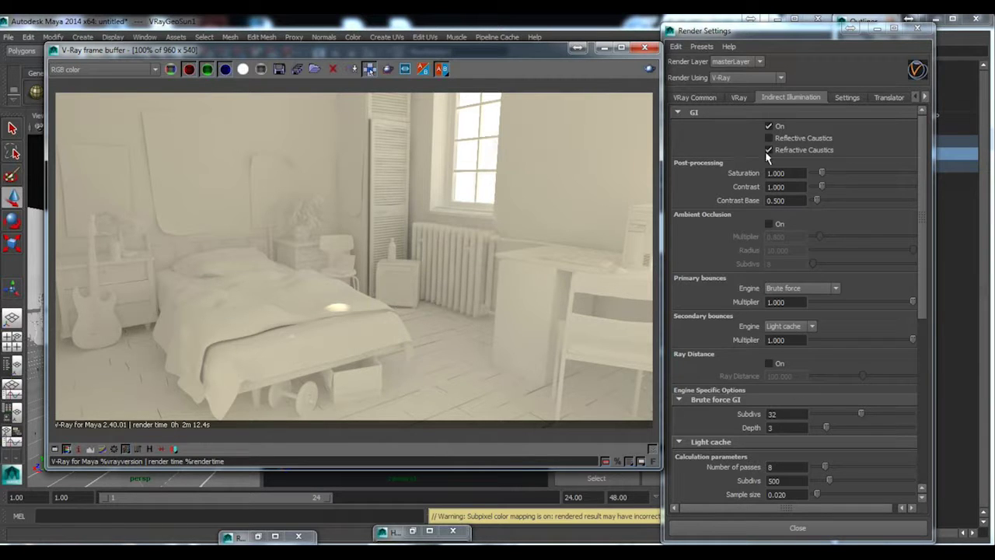
# Step: Set the primary bounces engine to Irradiance map
pyautogui.moveTo(785, 416); pyautogui.dragTo(727, 415)
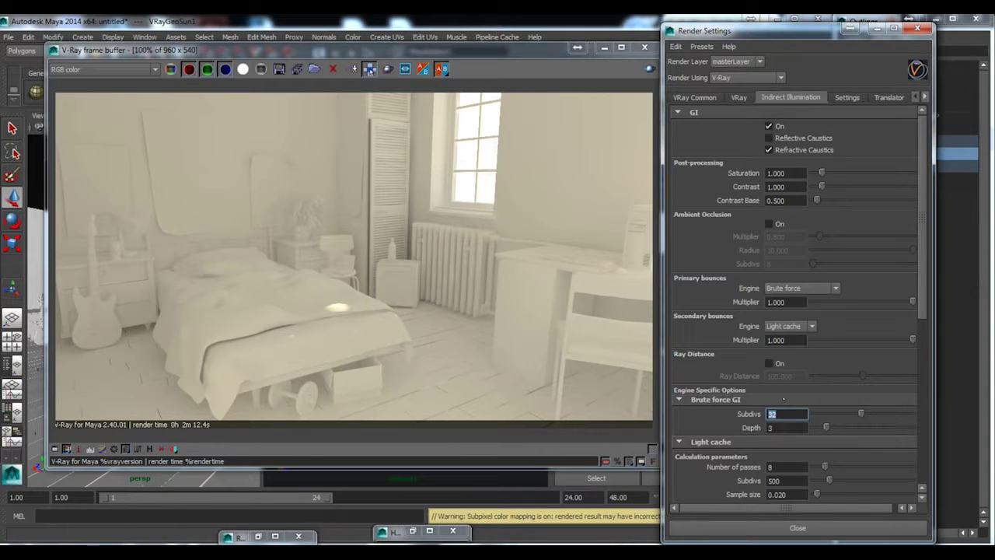
pyautogui.click(805, 288)
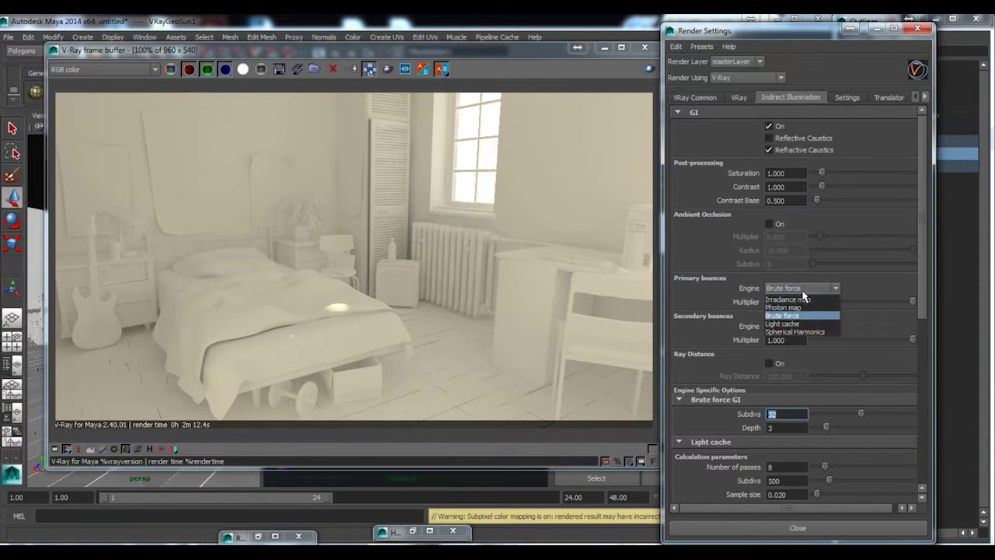
pyautogui.click(788, 299)
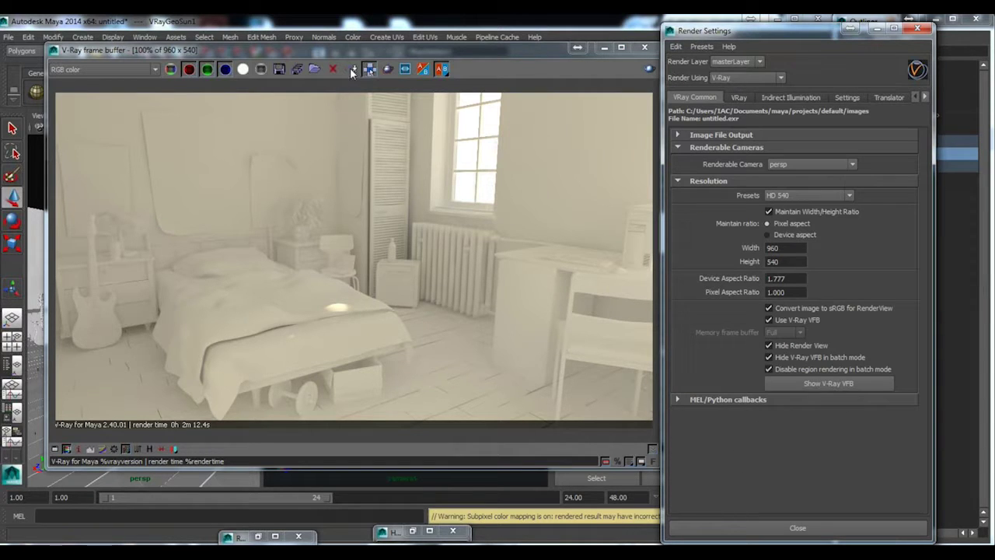
# Step: Close the V-Ray frame buffer, disable Use V-Ray VFB and open Maya's Render View
pyautogui.click(386, 70)
pyautogui.click(646, 49)
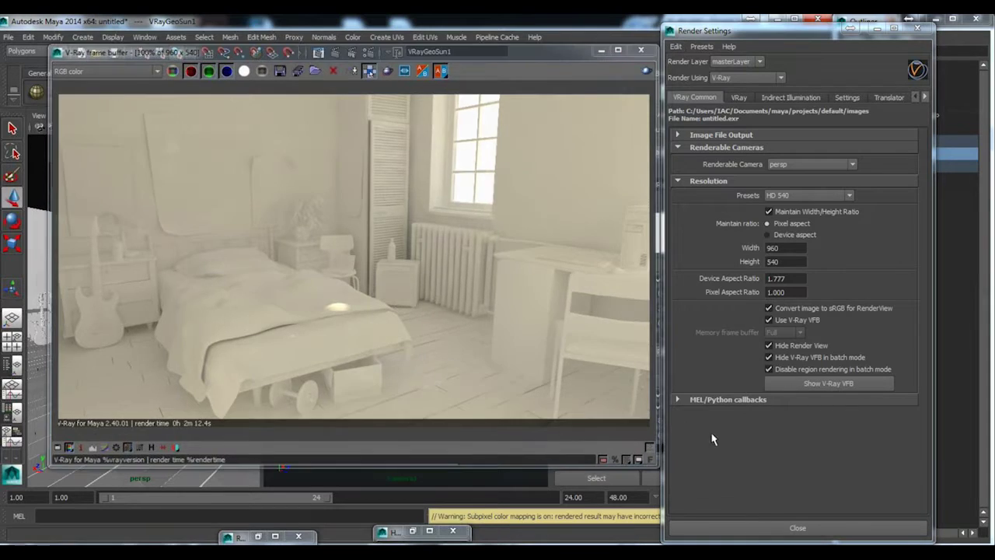
pyautogui.click(779, 322)
pyautogui.click(319, 52)
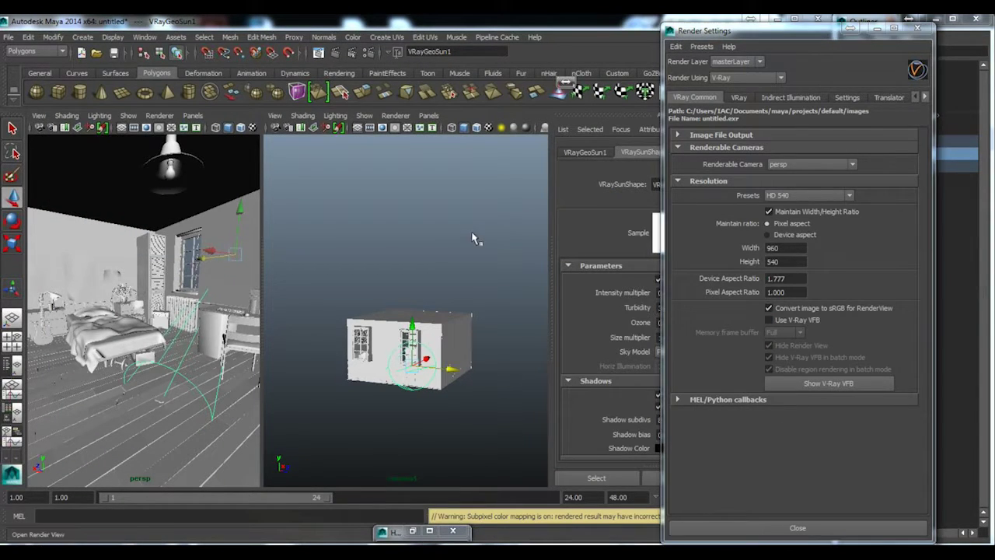
# Step: Delete the V-Ray sun and sky from the scene
pyautogui.moveTo(553, 87); pyautogui.dragTo(588, 474)
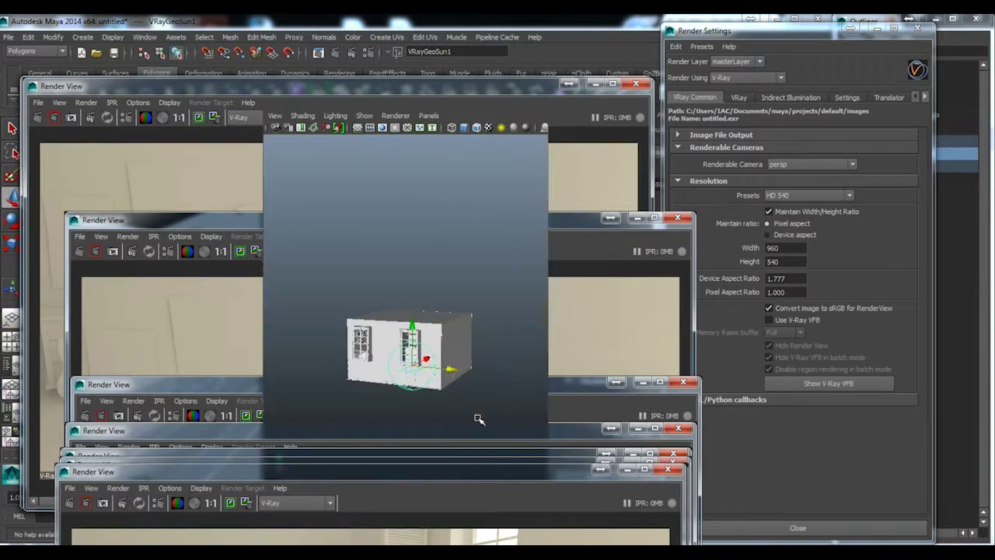
pyautogui.keyDown('alt'); pyautogui.moveTo(477, 419); pyautogui.dragTo(404, 363, button='right'); pyautogui.keyUp('alt')
pyautogui.keyDown('alt'); pyautogui.moveTo(405, 363); pyautogui.dragTo(513, 376); pyautogui.keyUp('alt')
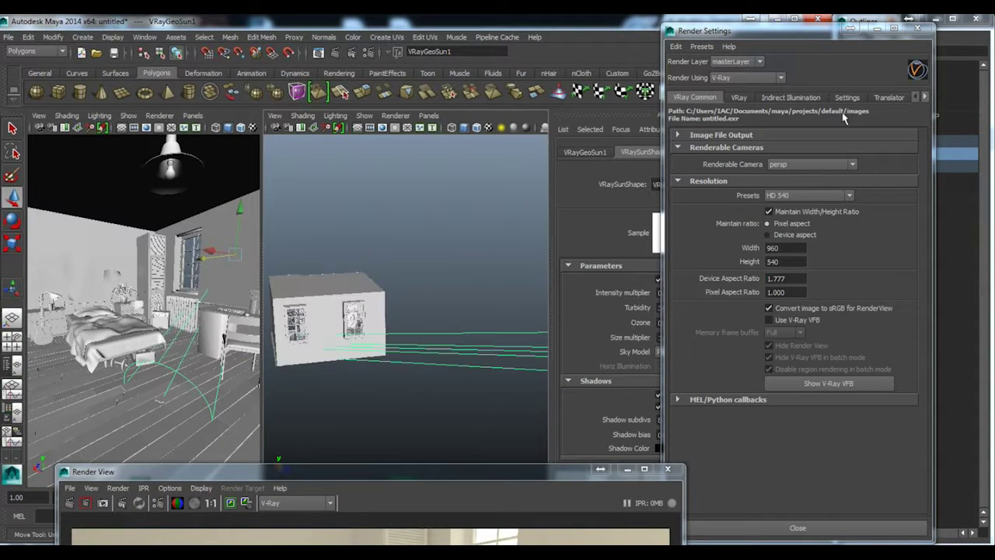
pyautogui.click(738, 98)
pyautogui.scroll(-5, 821, 454)
pyautogui.scroll(-5, 825, 456)
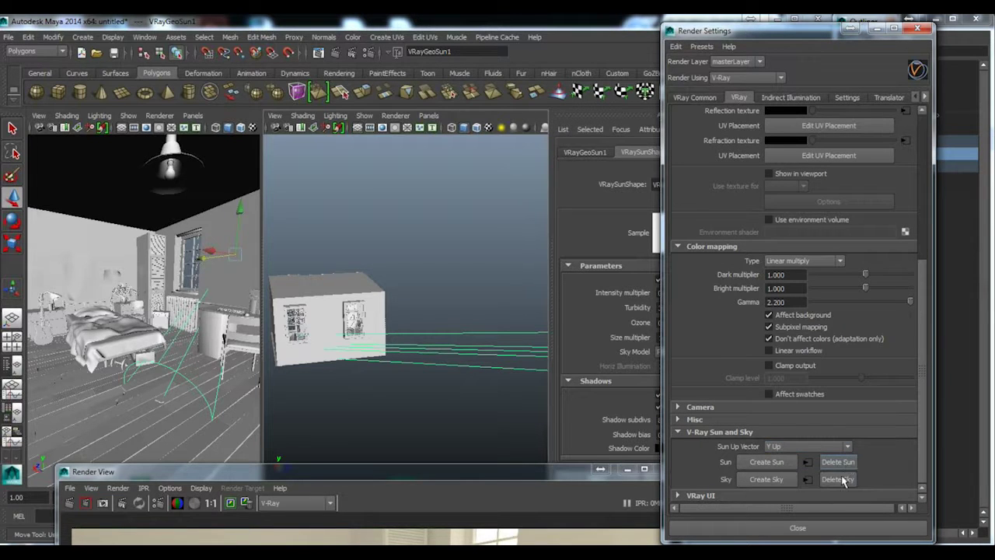
pyautogui.click(838, 462)
# Step: Bring the Render View back into sight and enable Override Environment in the V-Ray environment settings
pyautogui.moveTo(426, 467); pyautogui.dragTo(406, 71)
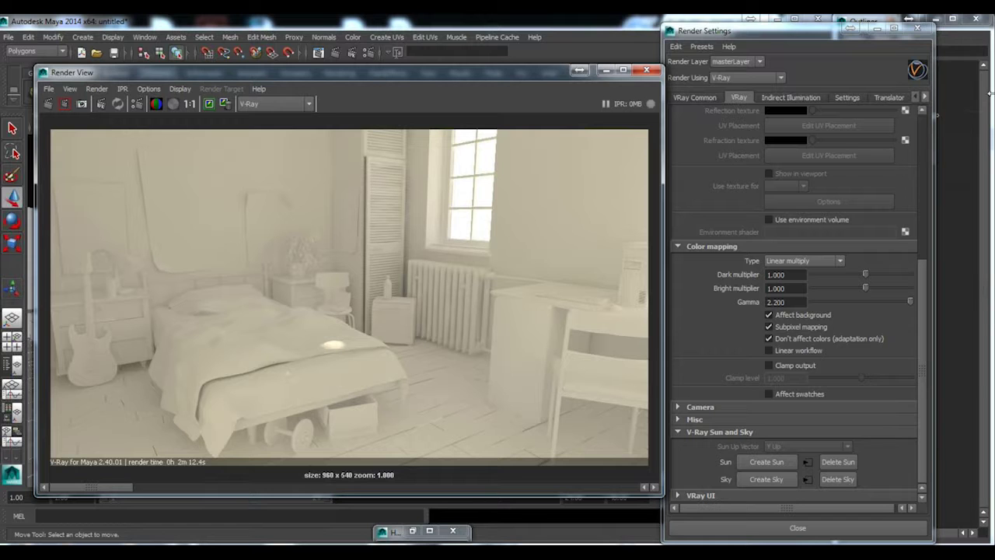
pyautogui.moveTo(530, 76); pyautogui.dragTo(520, 71)
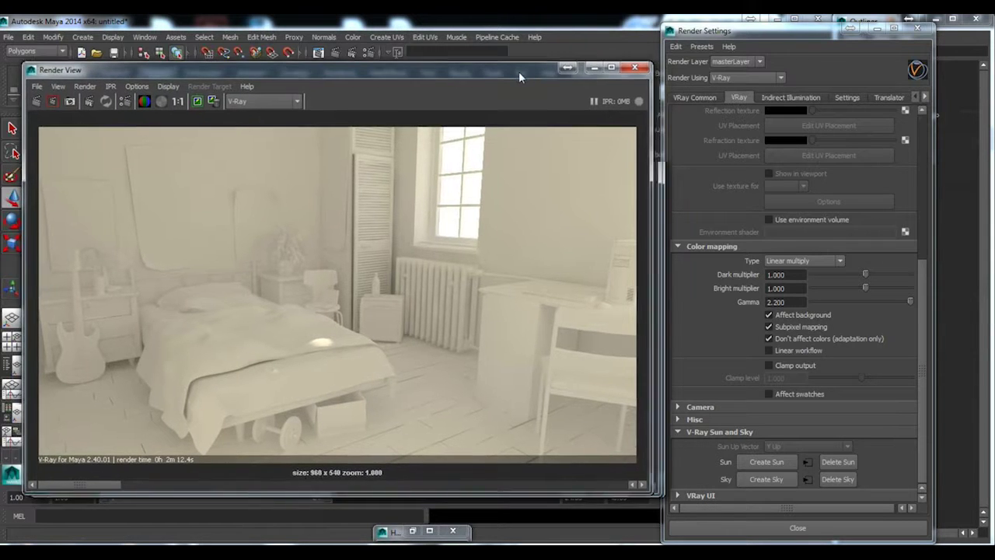
pyautogui.scroll(5, 843, 311)
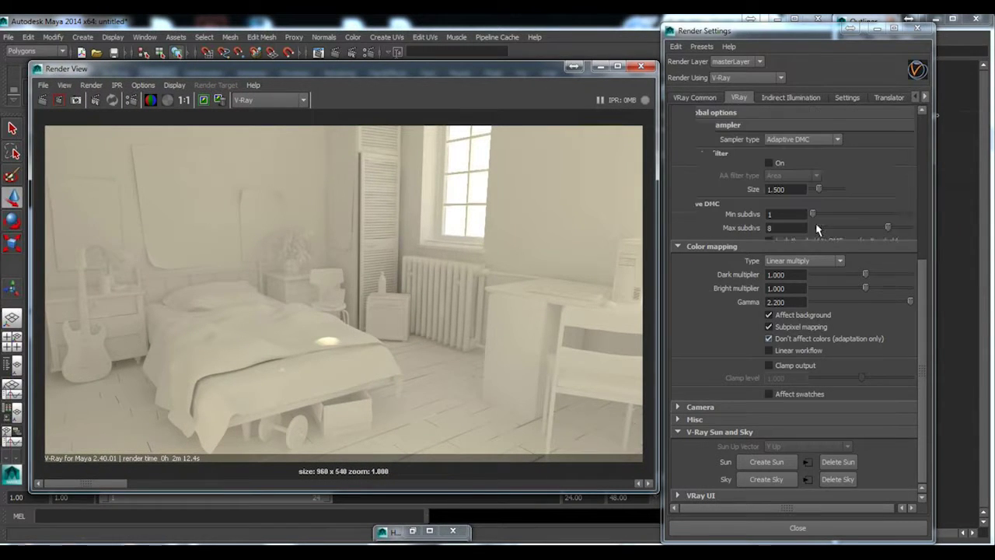
pyautogui.click(813, 295)
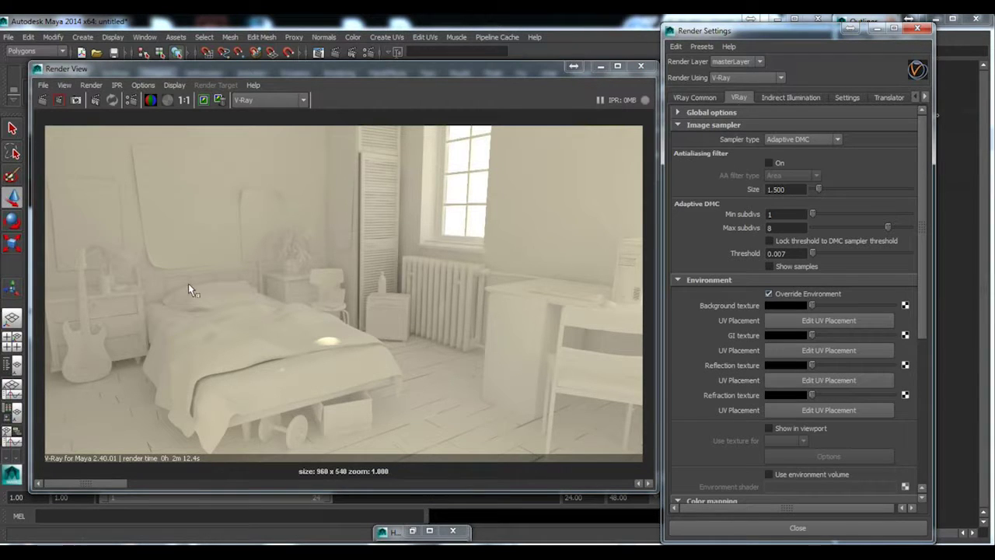
# Step: Render the bedroom in the Render View without the sun and sky
pyautogui.moveTo(555, 75); pyautogui.dragTo(387, 477)
pyautogui.keyDown('alt'); pyautogui.moveTo(423, 343); pyautogui.dragTo(405, 435); pyautogui.keyUp('alt')
pyautogui.moveTo(363, 478); pyautogui.dragTo(576, 85)
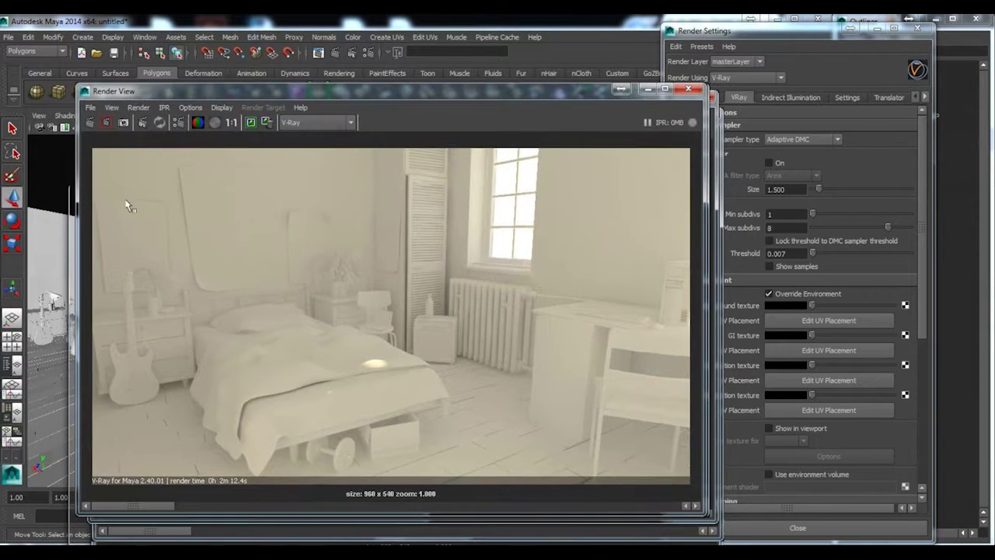
pyautogui.click(90, 123)
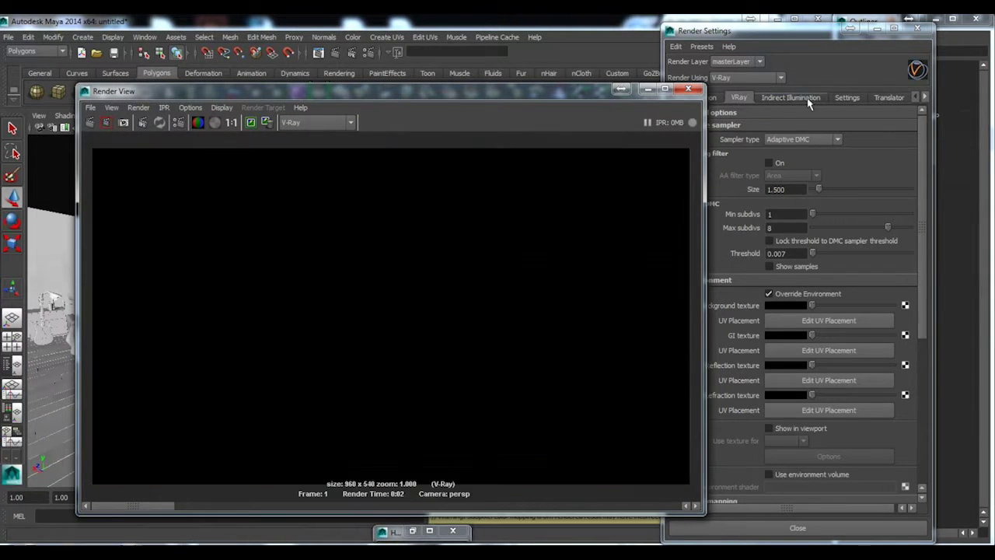
# Step: Check the indirect illumination settings and the render's alpha channel, then restore the RGB display
pyautogui.click(790, 97)
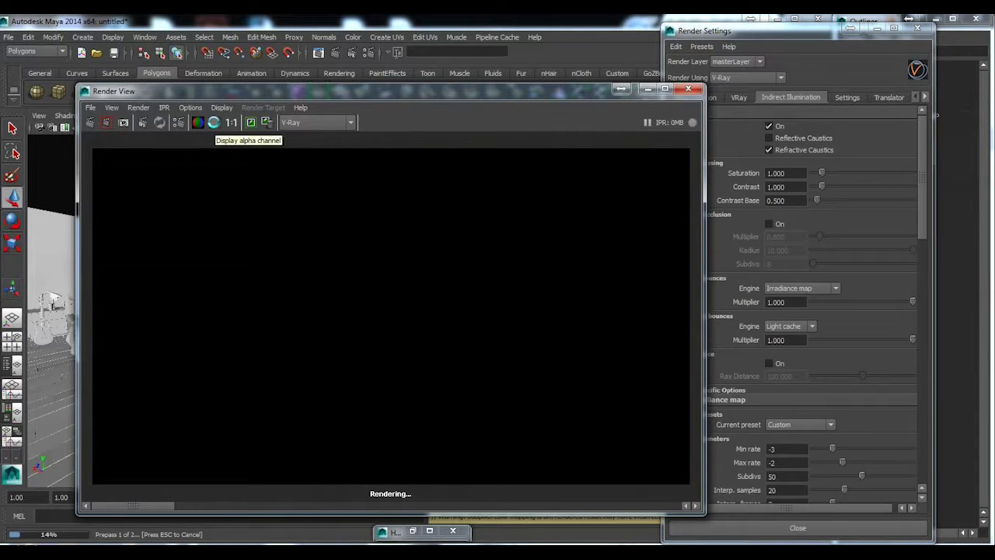
pyautogui.click(214, 123)
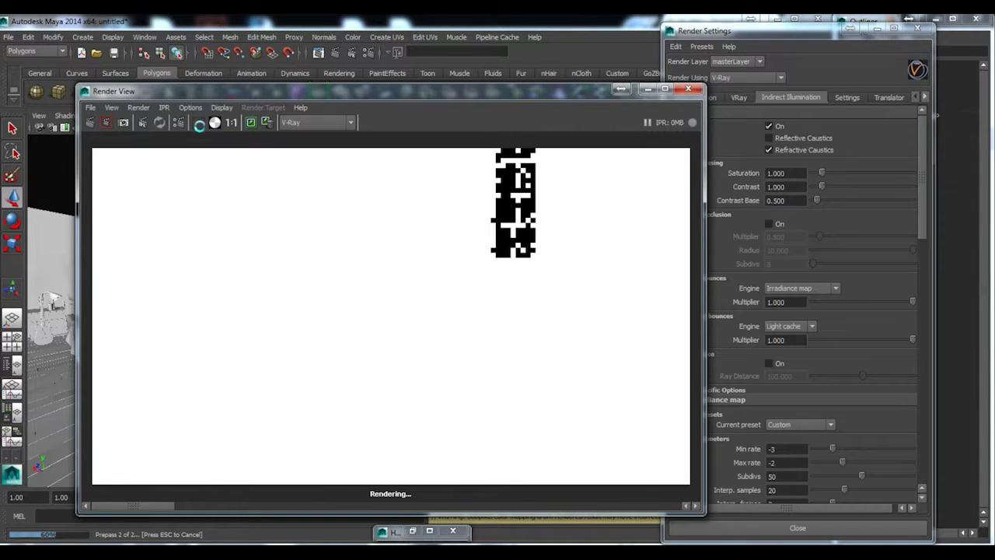
pyautogui.click(198, 123)
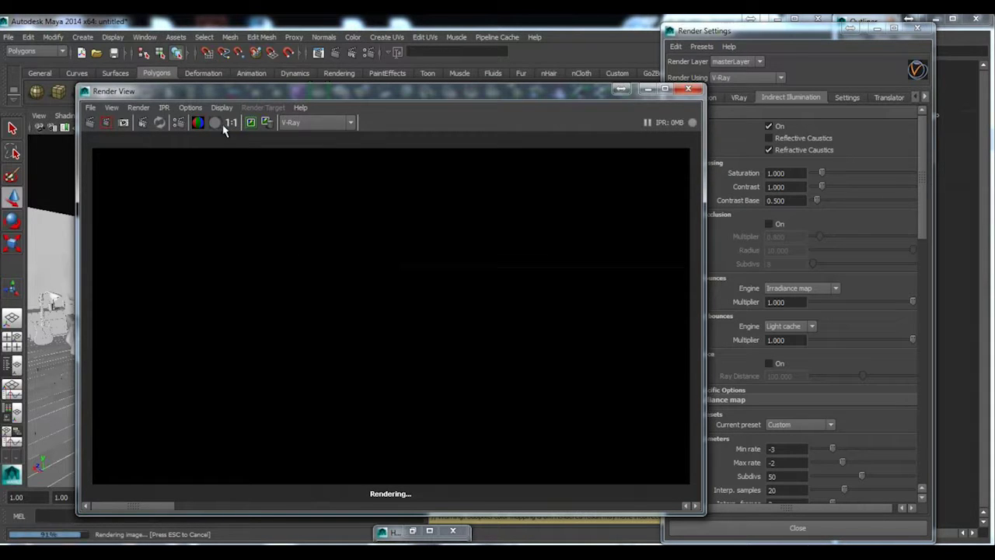
pyautogui.moveTo(266, 97); pyautogui.dragTo(226, 91)
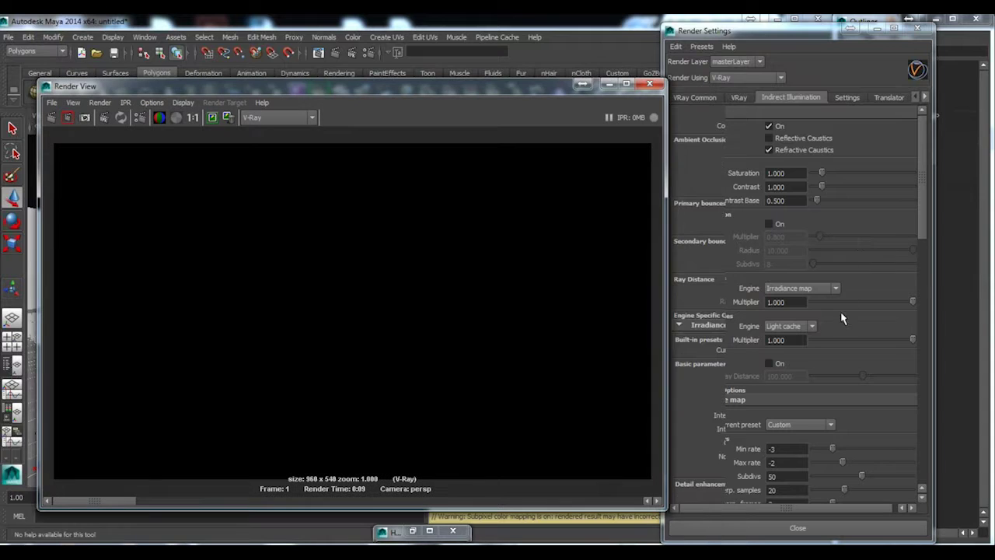
# Step: Set the environment GI texture to a dark violet-blue, with hue 242.697, saturation 0.669 and value about 0.53, and render the bedroom
pyautogui.click(736, 98)
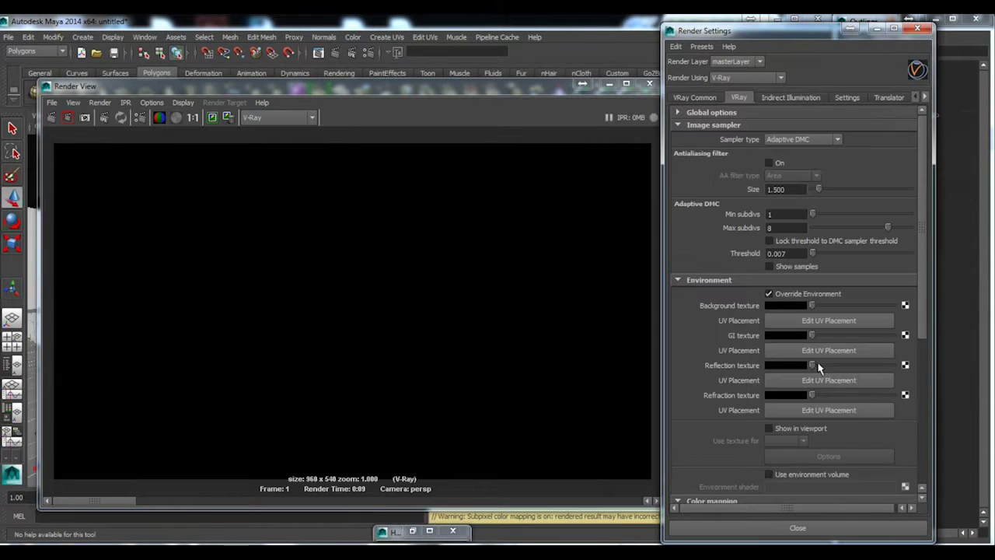
pyautogui.click(788, 336)
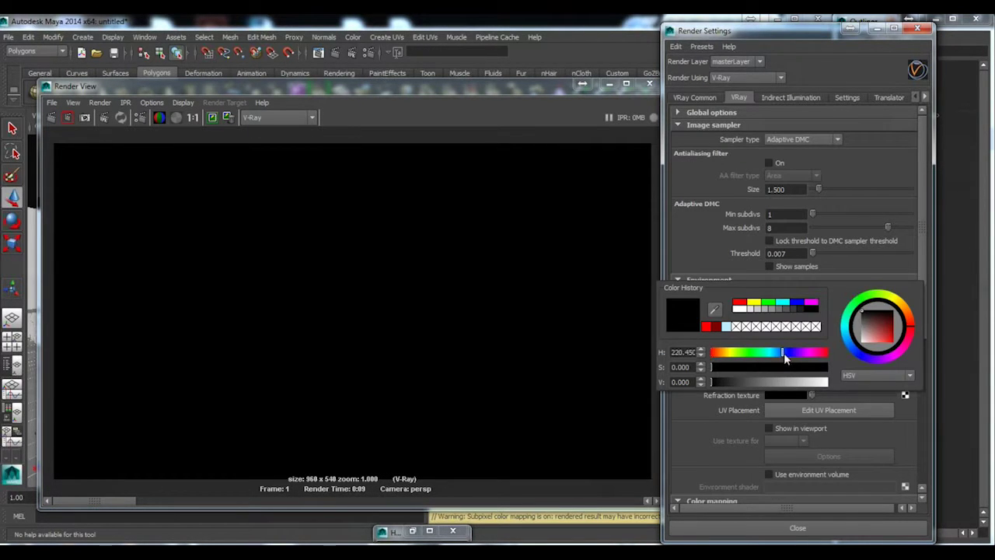
pyautogui.click(780, 365)
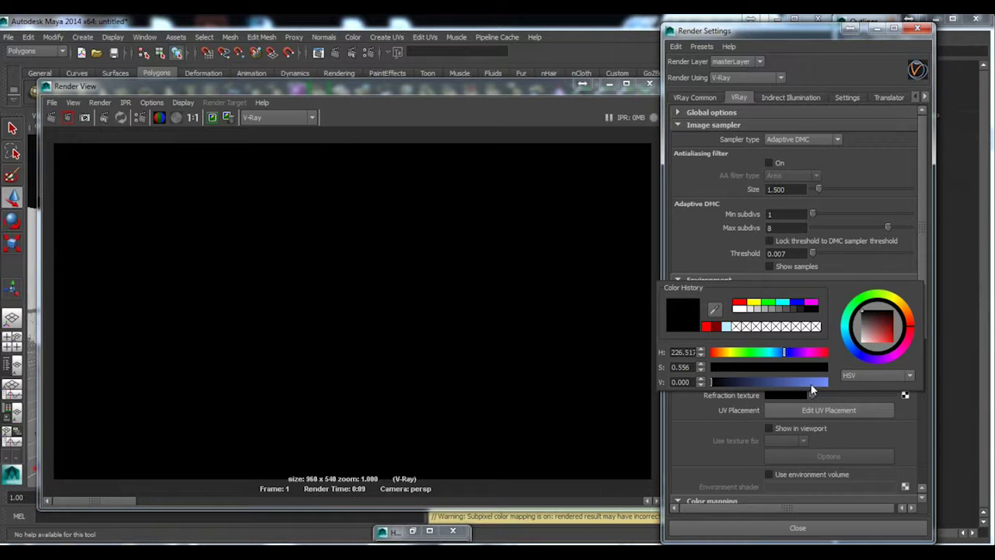
pyautogui.click(813, 384)
pyautogui.click(791, 368)
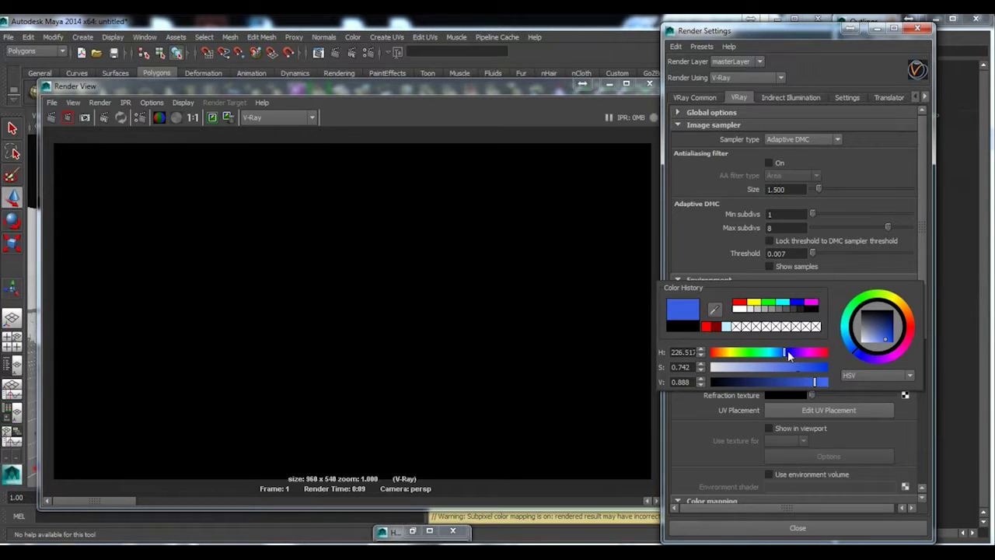
pyautogui.moveTo(787, 350); pyautogui.dragTo(793, 353)
pyautogui.click(790, 354)
pyautogui.click(789, 366)
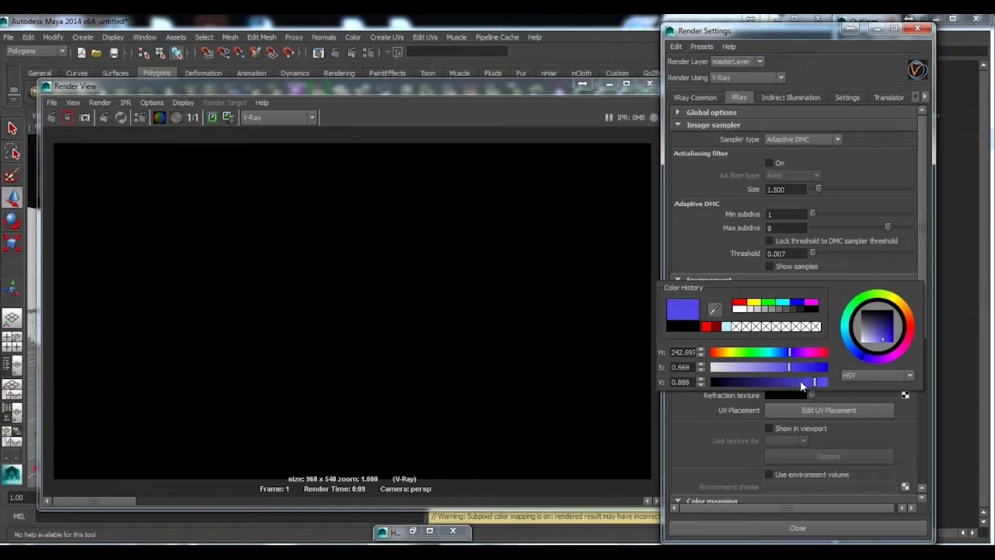
pyautogui.click(759, 383)
pyautogui.click(758, 382)
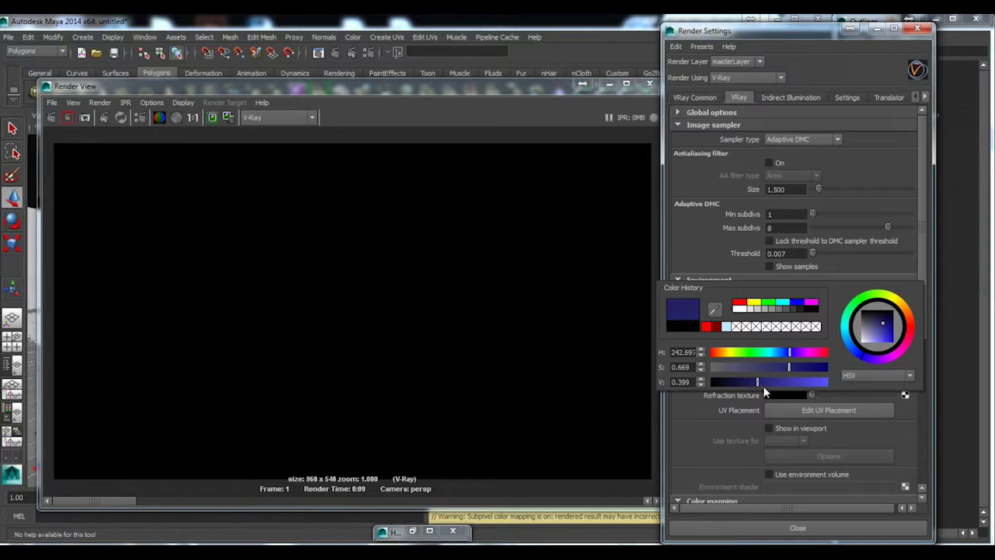
pyautogui.click(773, 384)
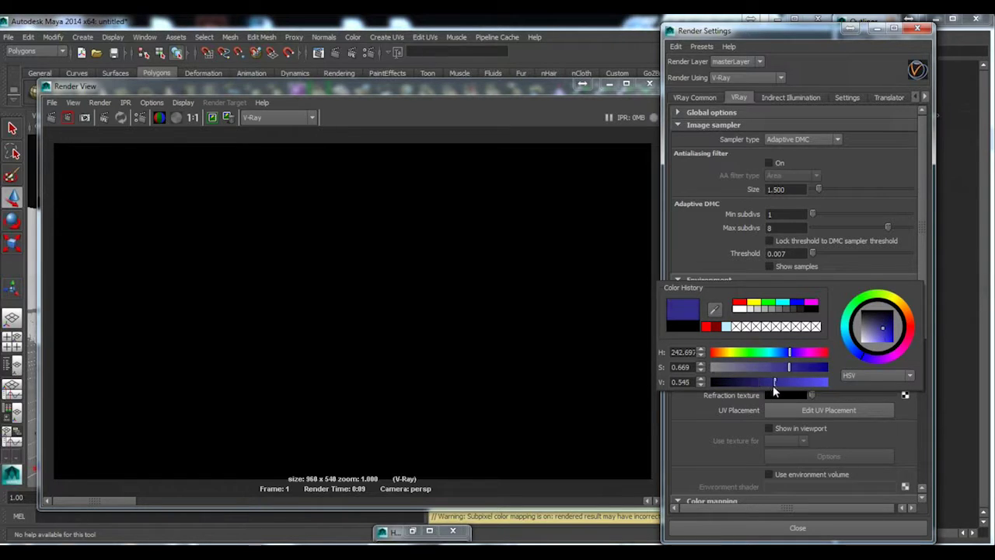
pyautogui.click(785, 97)
pyautogui.click(257, 145)
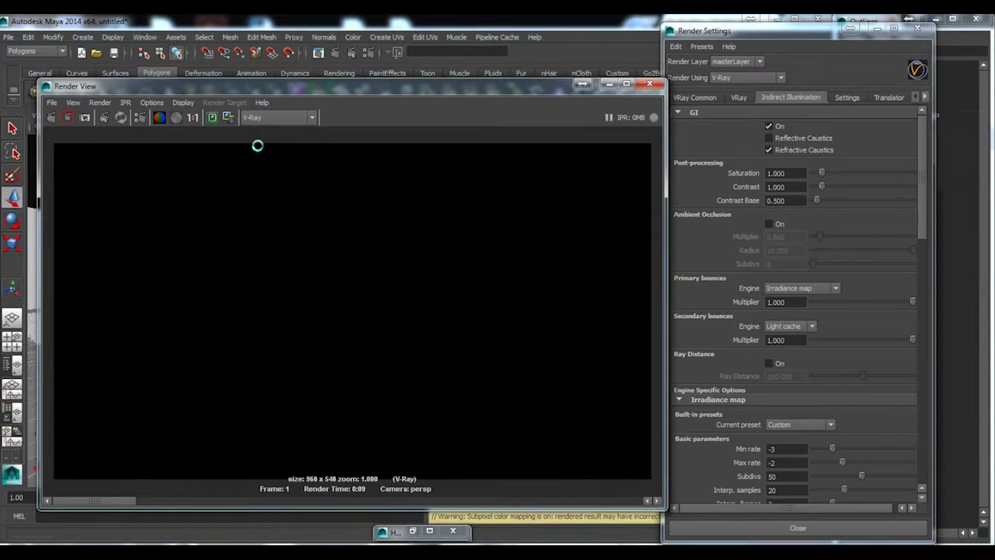
# Step: Change the GI texture to a lighter, greyer blue with hue 230.562, saturation 0.449 and value 0.652, and render again
pyautogui.click(738, 97)
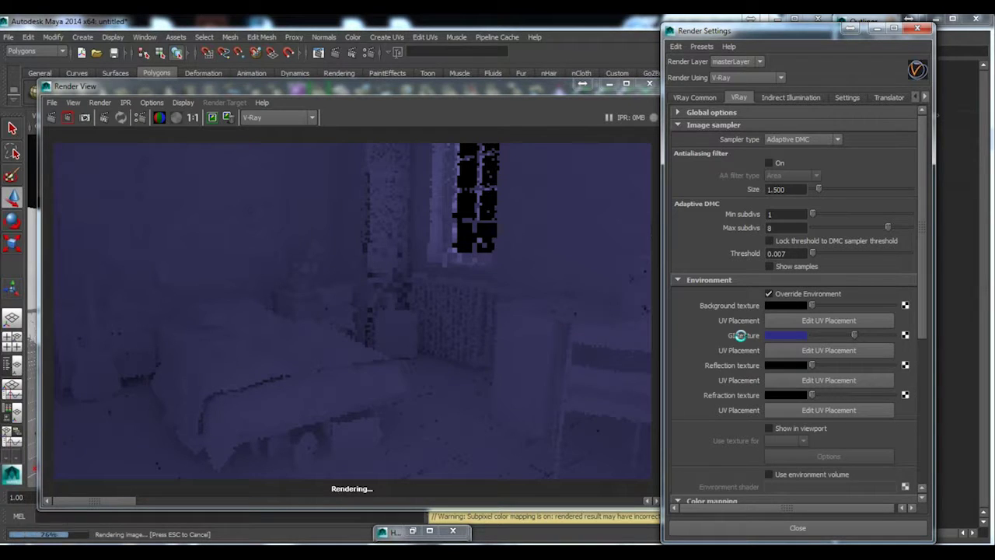
pyautogui.click(788, 336)
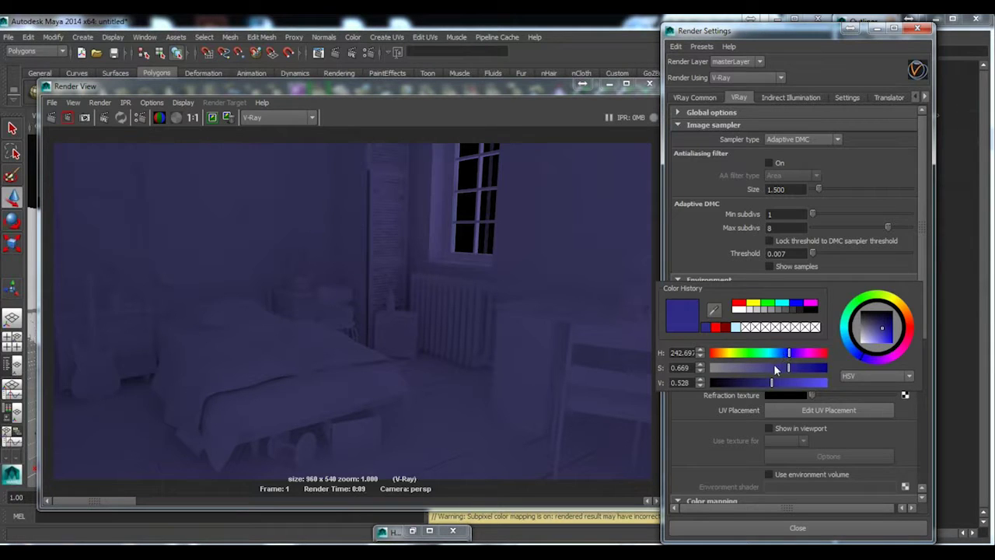
pyautogui.moveTo(775, 370); pyautogui.dragTo(761, 370)
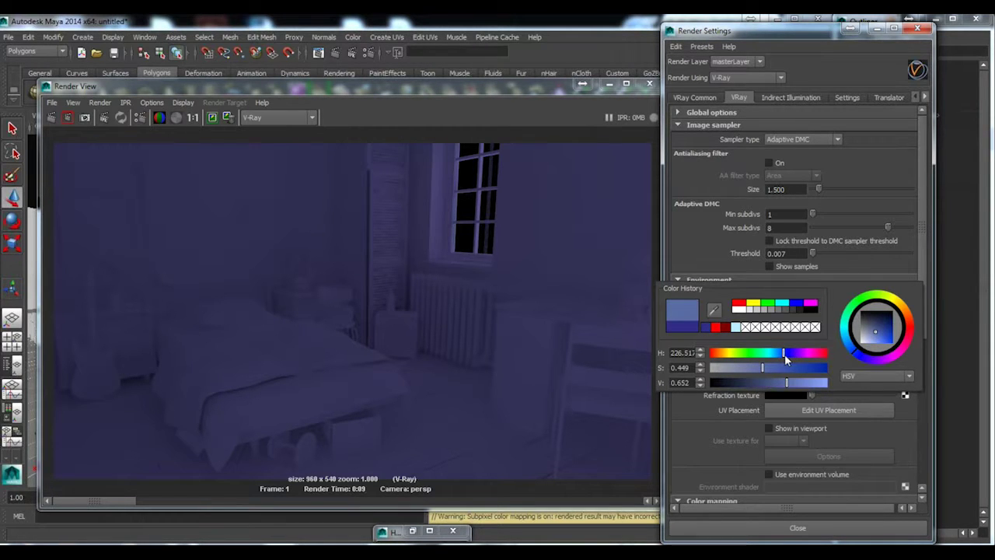
pyautogui.click(785, 353)
pyautogui.click(52, 118)
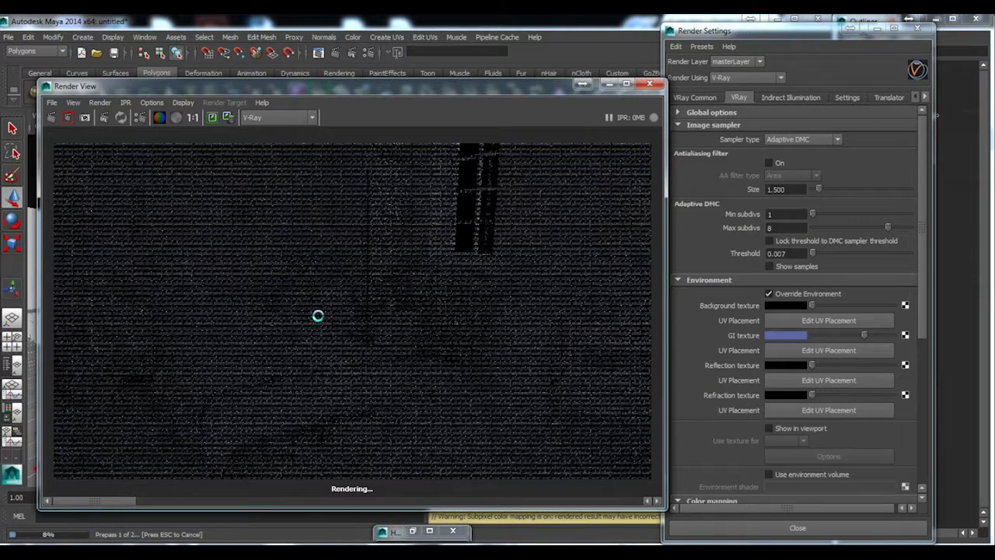
# Step: Raise the GI texture color's saturation to 0.758 and re-render the bedroom
pyautogui.click(795, 335)
pyautogui.click(803, 371)
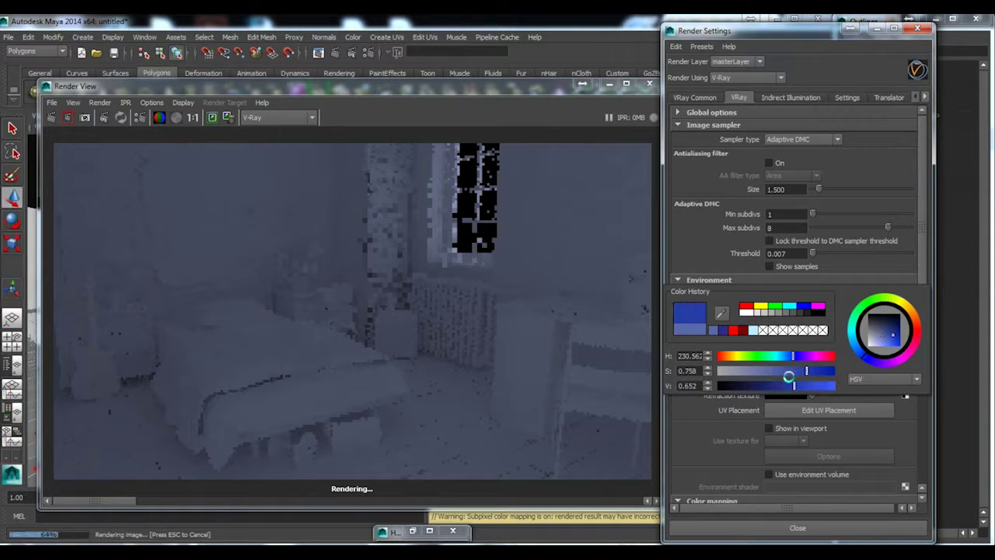
pyautogui.click(52, 118)
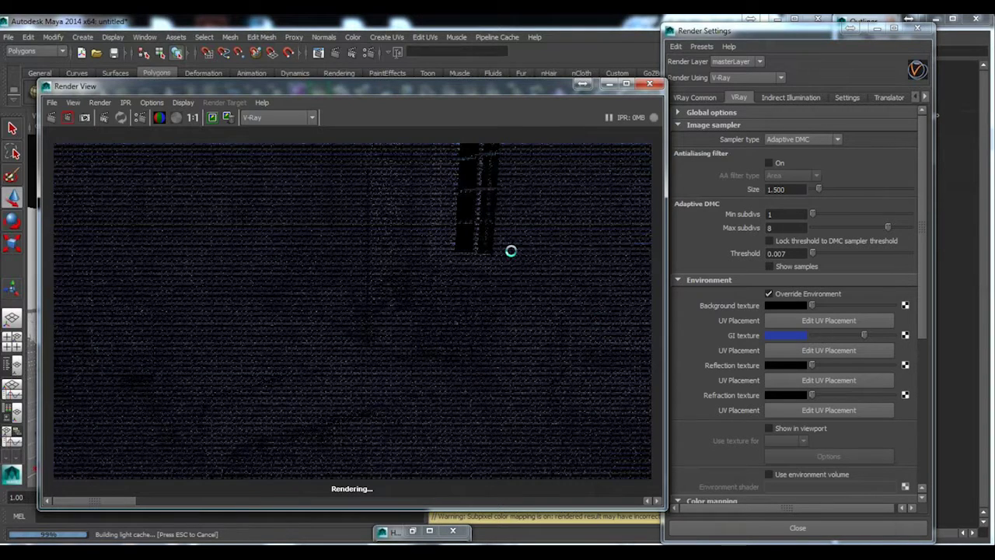
# Step: Darken the blue GI texture color, render the room again, and move the Render View aside to uncover the viewports
pyautogui.moveTo(862, 335); pyautogui.dragTo(838, 335)
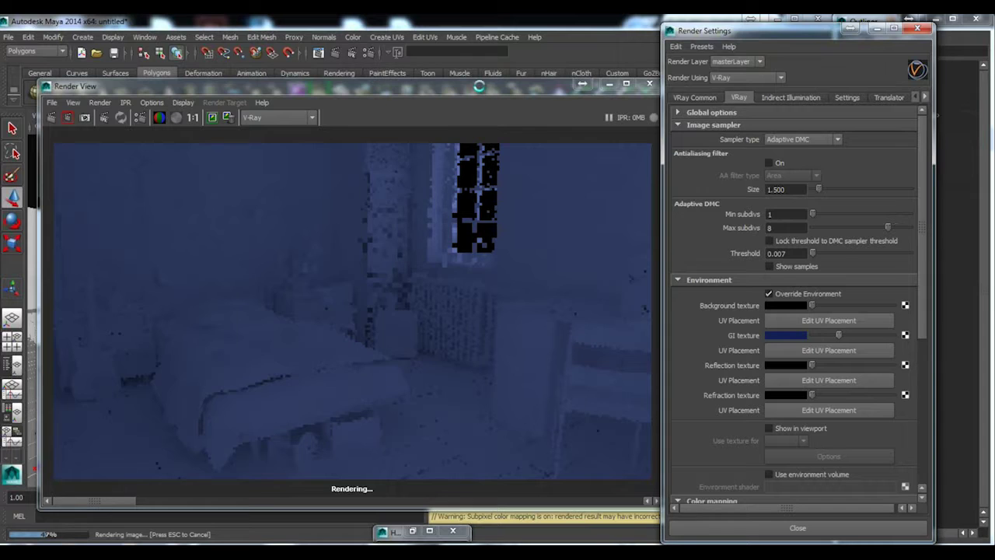
pyautogui.moveTo(488, 88); pyautogui.dragTo(580, 87)
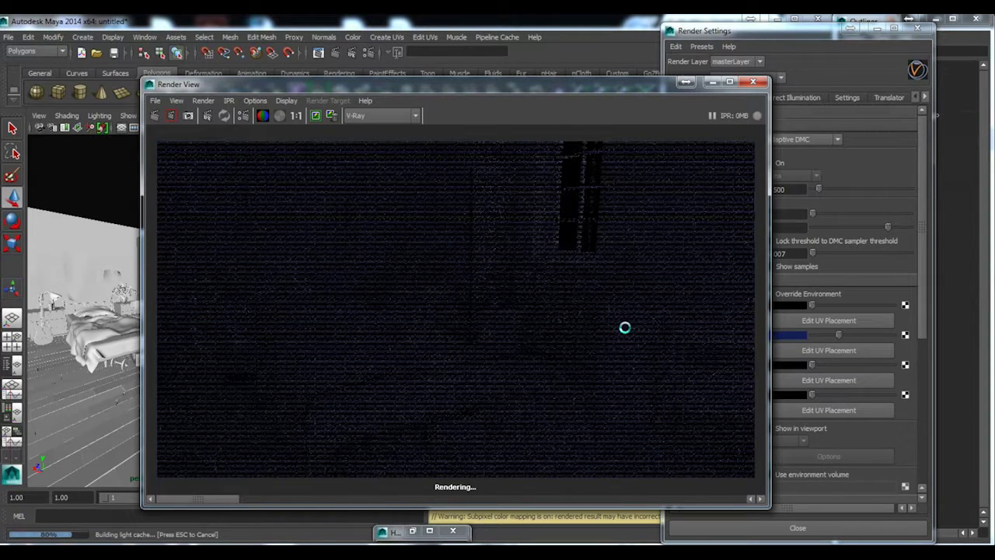
pyautogui.moveTo(512, 84); pyautogui.dragTo(697, 81)
pyautogui.moveTo(471, 86); pyautogui.dragTo(665, 92)
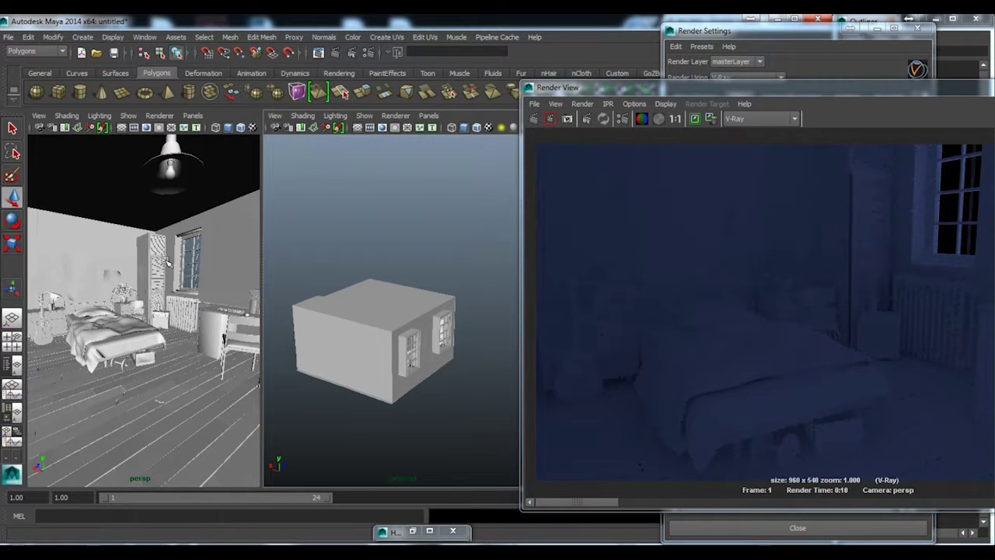
# Step: Create a V-Ray sphere light and show the room in wireframe in the exterior viewport
pyautogui.click(82, 36)
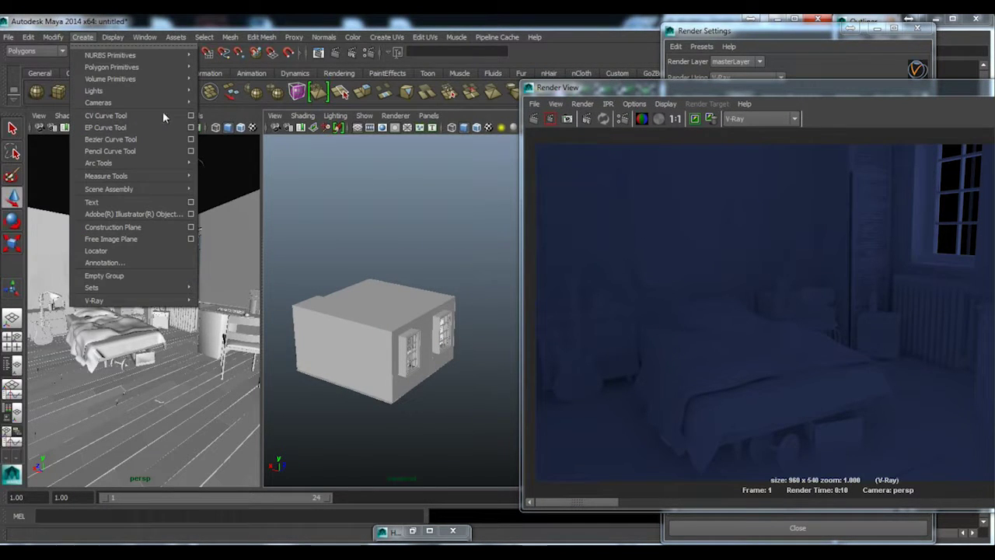
pyautogui.moveTo(166, 92)
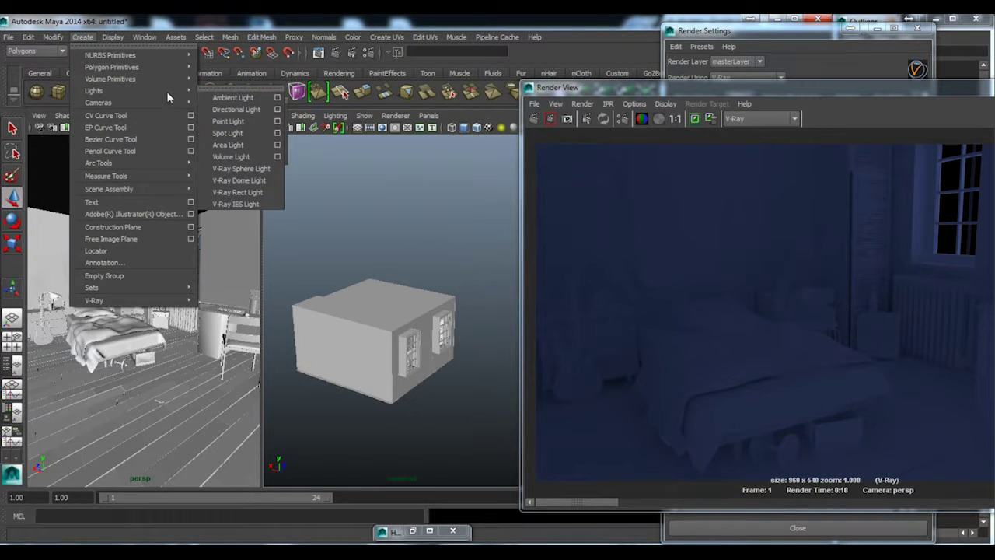
pyautogui.click(259, 169)
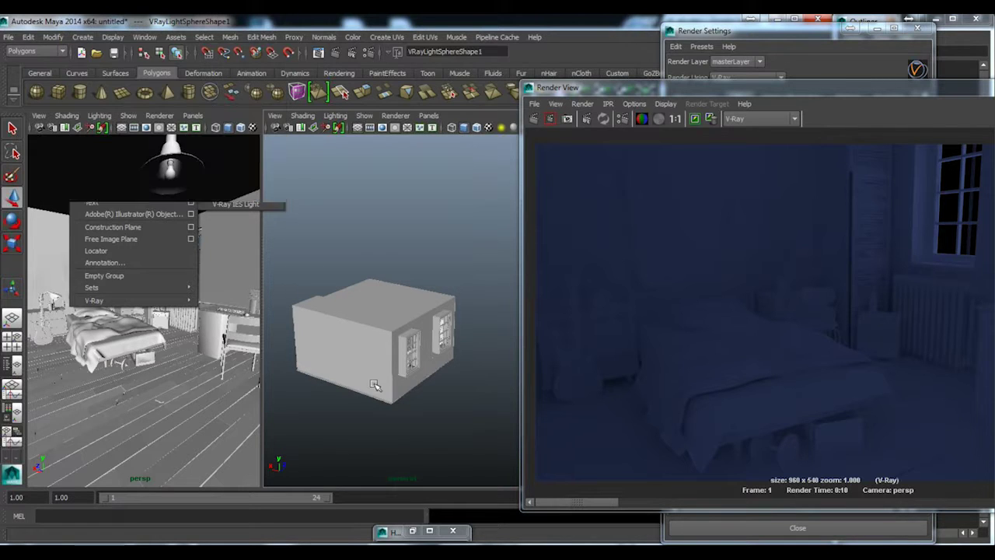
pyautogui.keyDown('alt'); pyautogui.moveTo(404, 381); pyautogui.dragTo(394, 345); pyautogui.keyUp('alt')
pyautogui.press('4')
pyautogui.moveTo(455, 313)
pyautogui.keyDown('alt'); pyautogui.mouseDown(button='right')
pyautogui.moveTo(473, 259)
pyautogui.moveTo(386, 257)
pyautogui.moveTo(371, 247)
pyautogui.moveTo(451, 315)
pyautogui.mouseUp(button='right'); pyautogui.keyUp('alt')
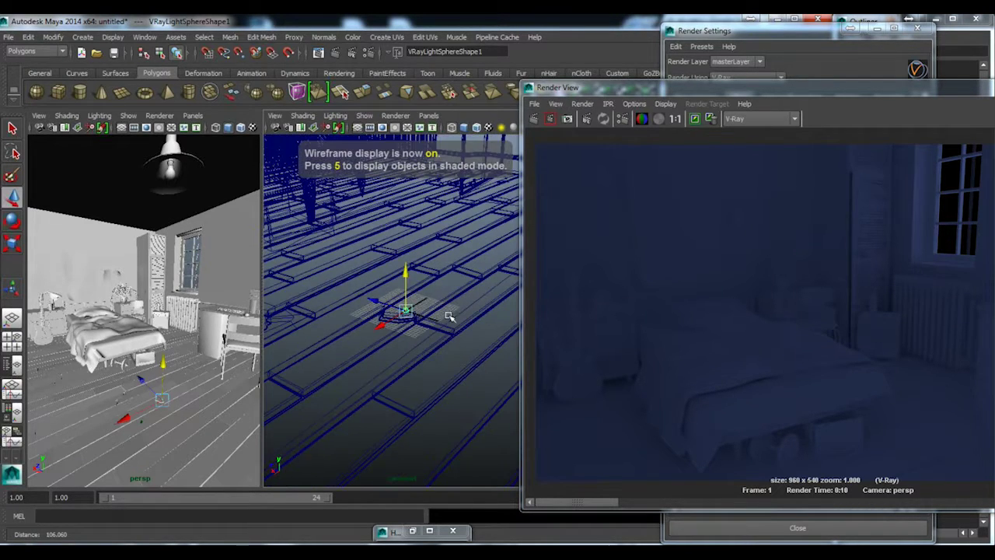
pyautogui.keyDown('alt'); pyautogui.moveTo(451, 316); pyautogui.dragTo(437, 349, button='middle'); pyautogui.keyUp('alt')
# Step: Snap the sphere light to the bulb of the bedside lamp and lower it to just below the lampshade
pyautogui.press('r')
pyautogui.keyDown('alt'); pyautogui.moveTo(455, 351); pyautogui.dragTo(415, 351); pyautogui.keyUp('alt')
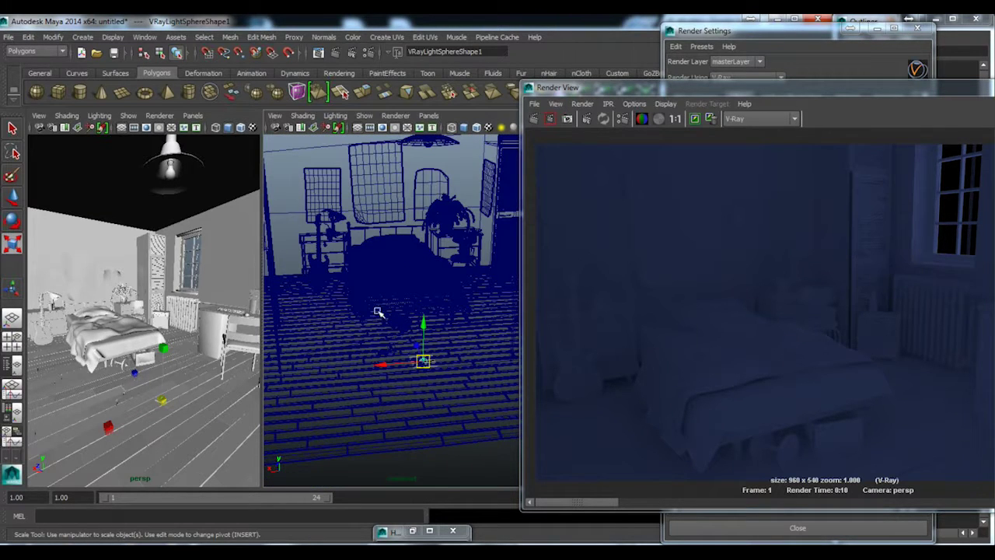
pyautogui.press('w')
pyautogui.press('v')
pyautogui.middleClick(340, 219)
pyautogui.press('f')
pyautogui.keyDown('alt'); pyautogui.moveTo(431, 283); pyautogui.dragTo(231, 233, button='right'); pyautogui.keyUp('alt')
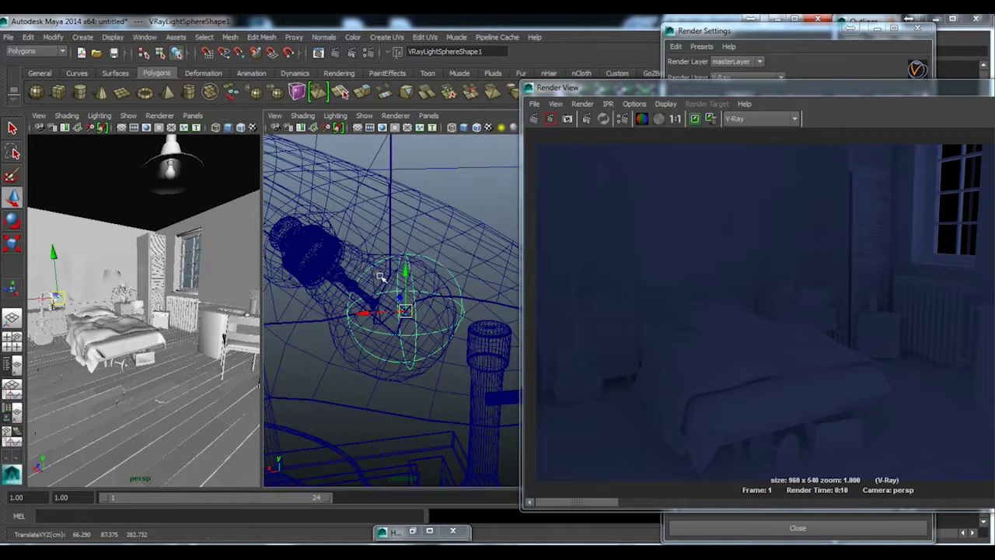
pyautogui.keyDown('alt'); pyautogui.moveTo(443, 285); pyautogui.dragTo(403, 226, button='middle'); pyautogui.keyUp('alt')
pyautogui.moveTo(380, 219); pyautogui.dragTo(380, 263)
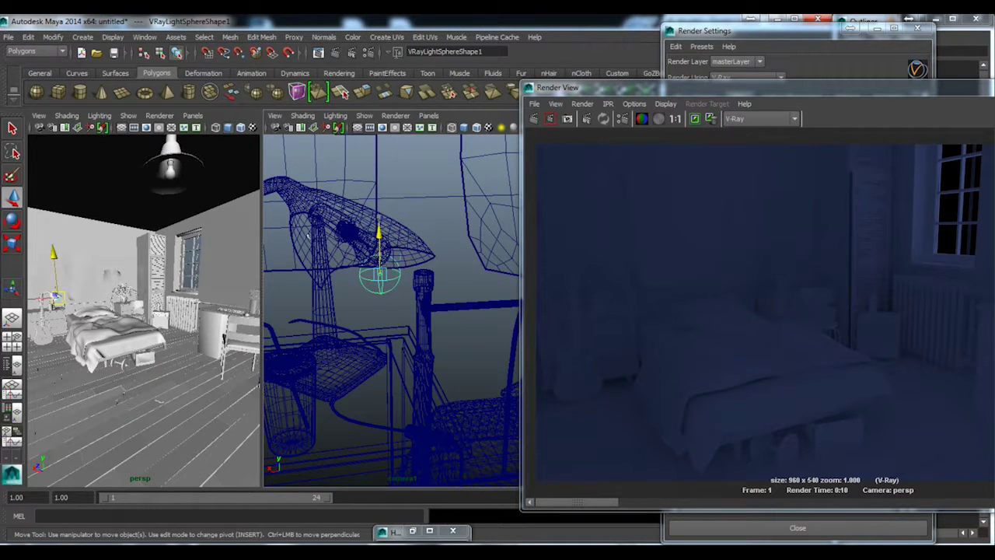
pyautogui.click(113, 37)
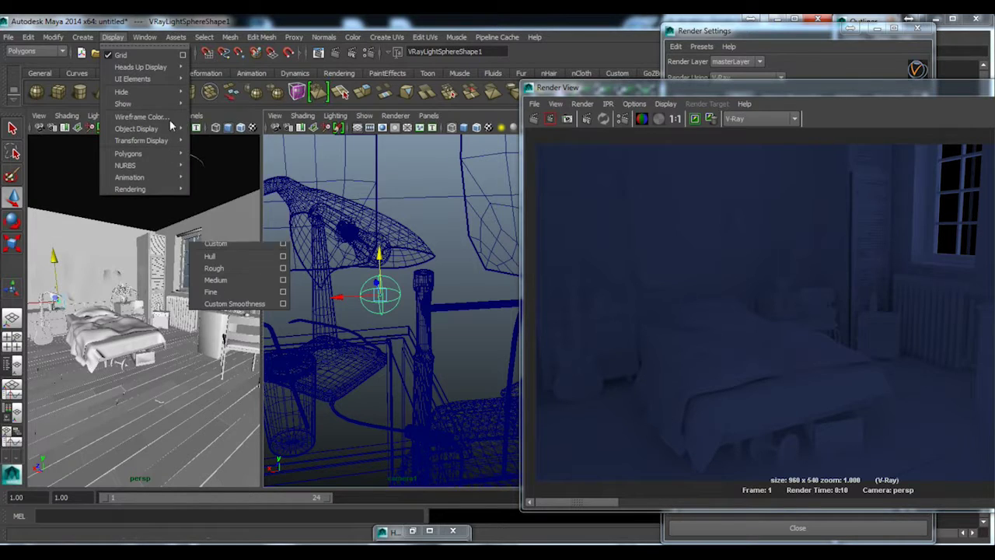
pyautogui.moveTo(83, 36)
pyautogui.moveTo(181, 91)
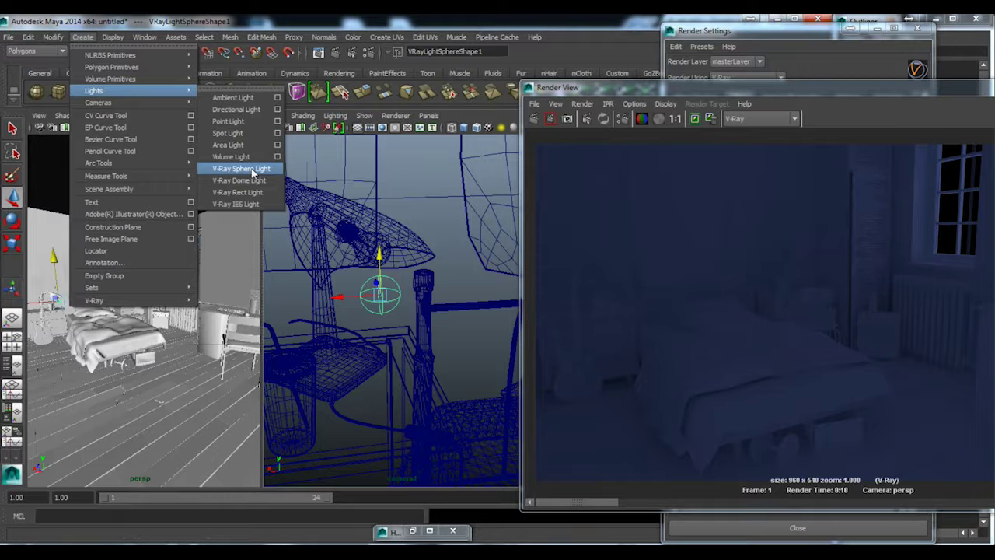
pyautogui.keyDown('alt'); pyautogui.moveTo(422, 311); pyautogui.dragTo(478, 332); pyautogui.keyUp('alt')
# Step: Close the render settings and set the sphere light's color mode to Temperature with a warm temperature of 3517.482
pyautogui.moveTo(801, 91); pyautogui.dragTo(295, 69)
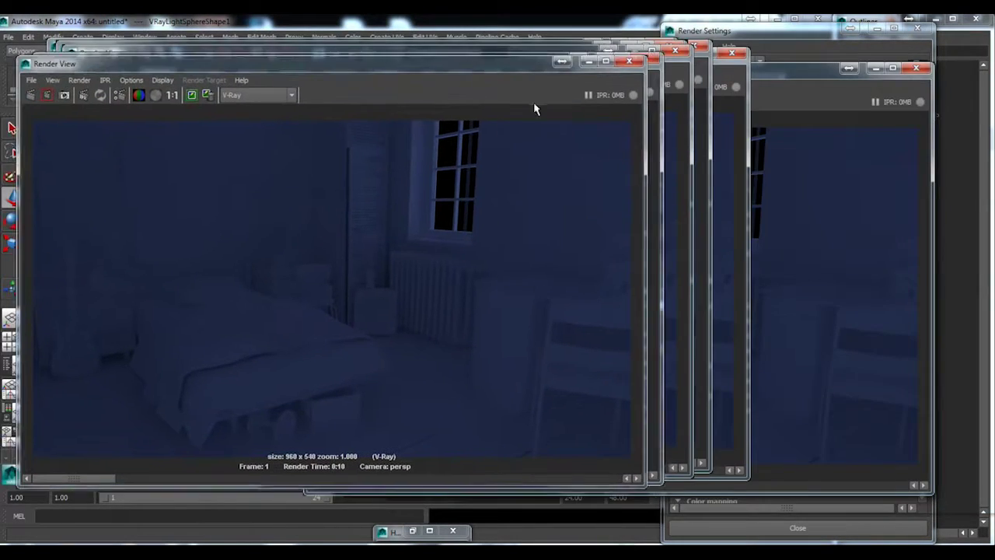
pyautogui.click(918, 28)
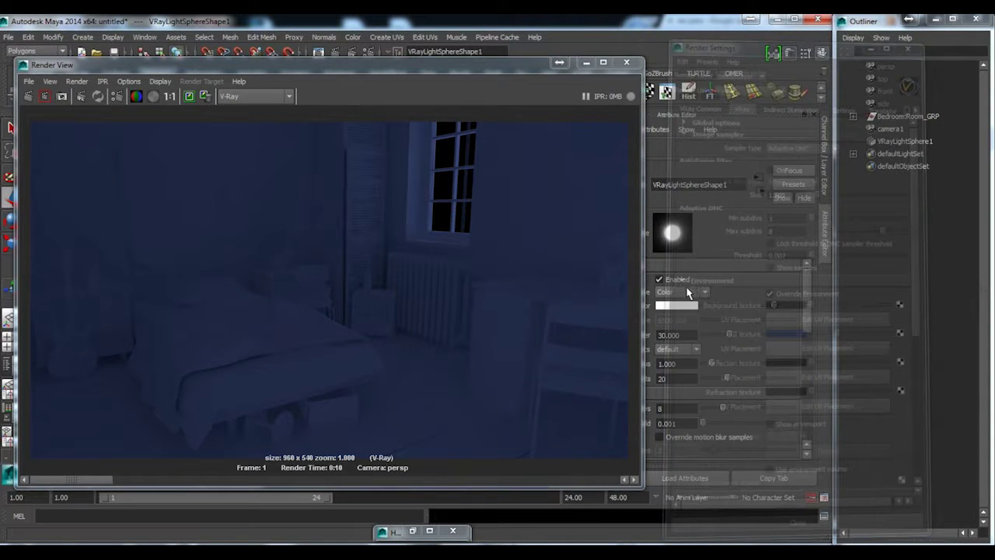
pyautogui.click(688, 292)
pyautogui.press('Down')
pyautogui.press('Return')
pyautogui.moveTo(738, 320); pyautogui.dragTo(726, 319)
# Step: Render the bedroom with the warm sphere light at the bedside lamp
pyautogui.moveTo(270, 67); pyautogui.dragTo(283, 61)
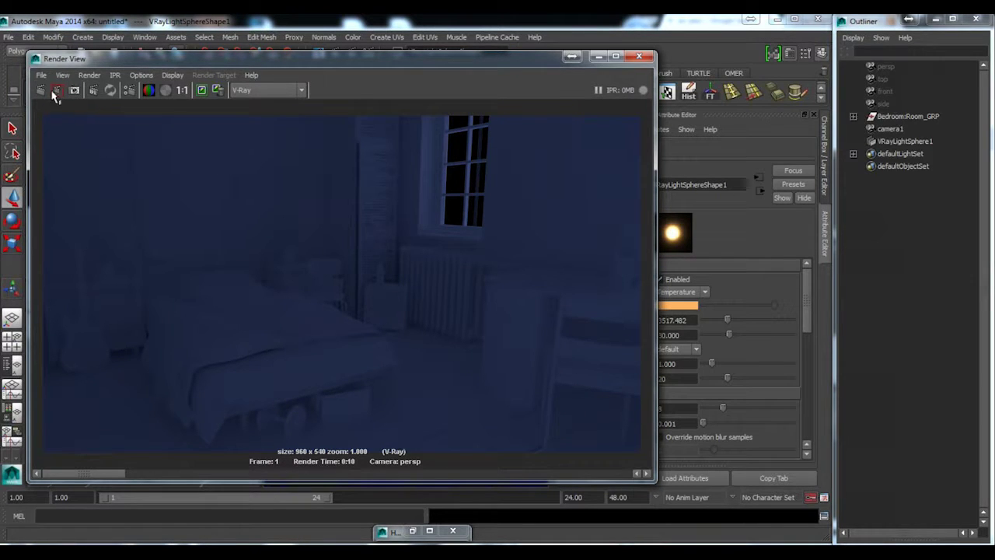
pyautogui.click(202, 91)
pyautogui.click(45, 90)
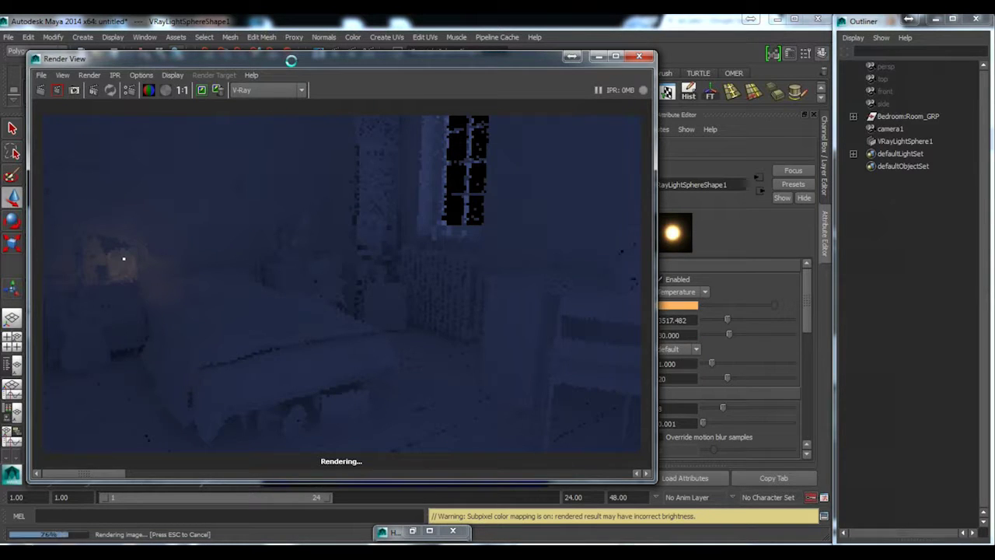
# Step: Set the sphere light's intensity multiplier to 100 and render the bedroom again
pyautogui.moveTo(687, 335); pyautogui.dragTo(644, 338)
pyautogui.write('100')
pyautogui.press('Return')
pyautogui.click(41, 91)
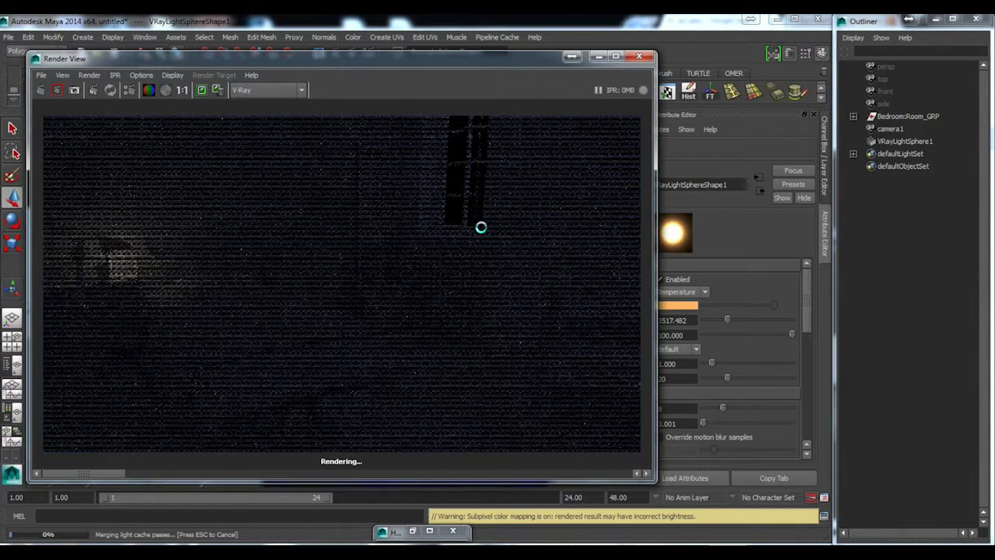
# Step: Look over the sphere light's shadow and visibility options, and set its intensity multiplier to 200
pyautogui.moveTo(806, 318); pyautogui.dragTo(802, 360)
pyautogui.moveTo(505, 64); pyautogui.dragTo(478, 66)
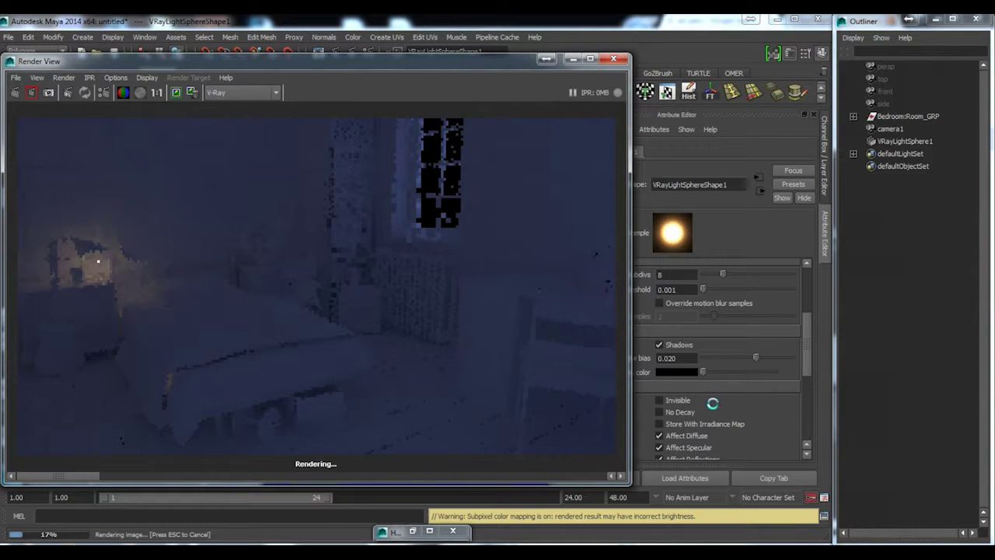
pyautogui.scroll(-2, 682, 373)
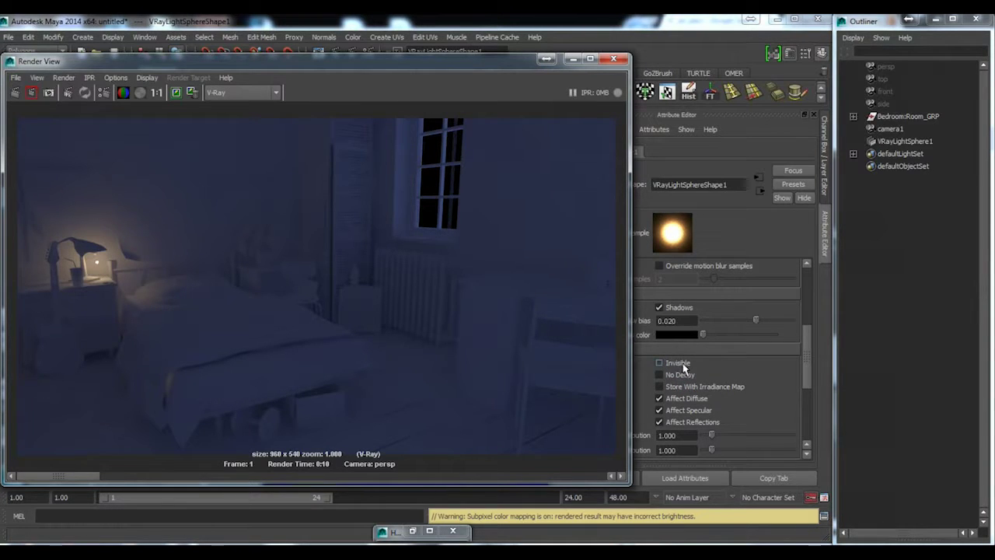
pyautogui.moveTo(804, 349); pyautogui.dragTo(806, 292)
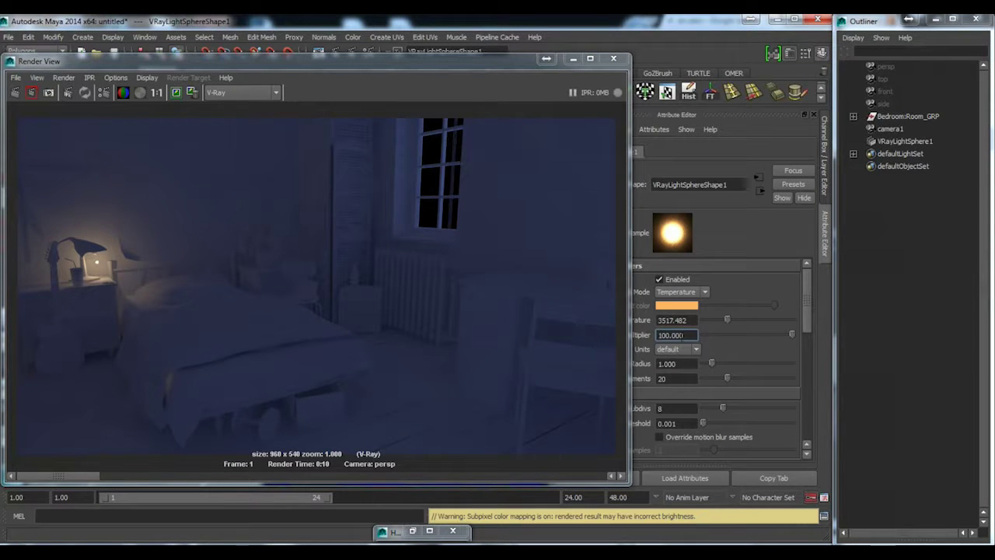
pyautogui.click(560, 357)
pyautogui.write('200')
pyautogui.press('Return')
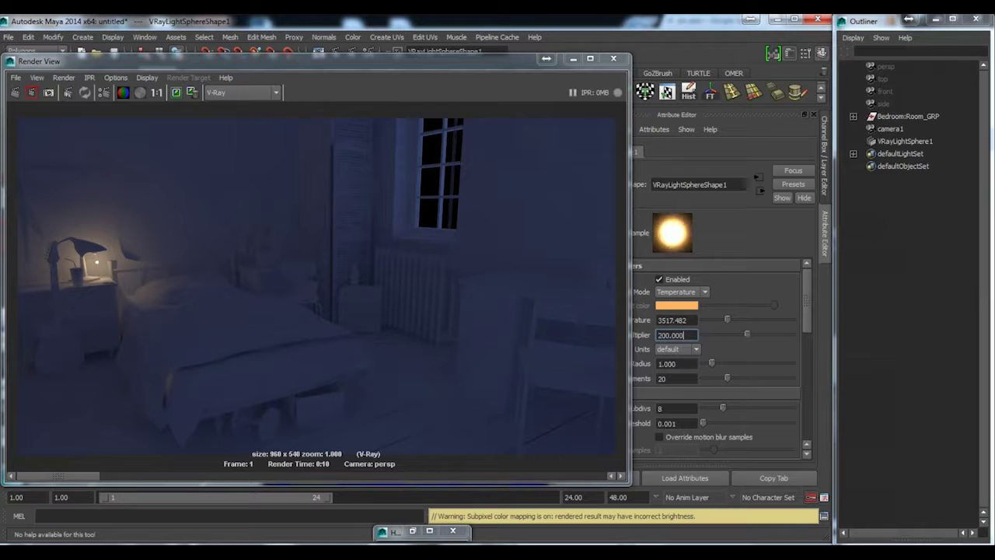
# Step: Render the bedroom with the sphere light at intensity 200 and compare it with the Day/Night reference image in the browser
pyautogui.click(15, 92)
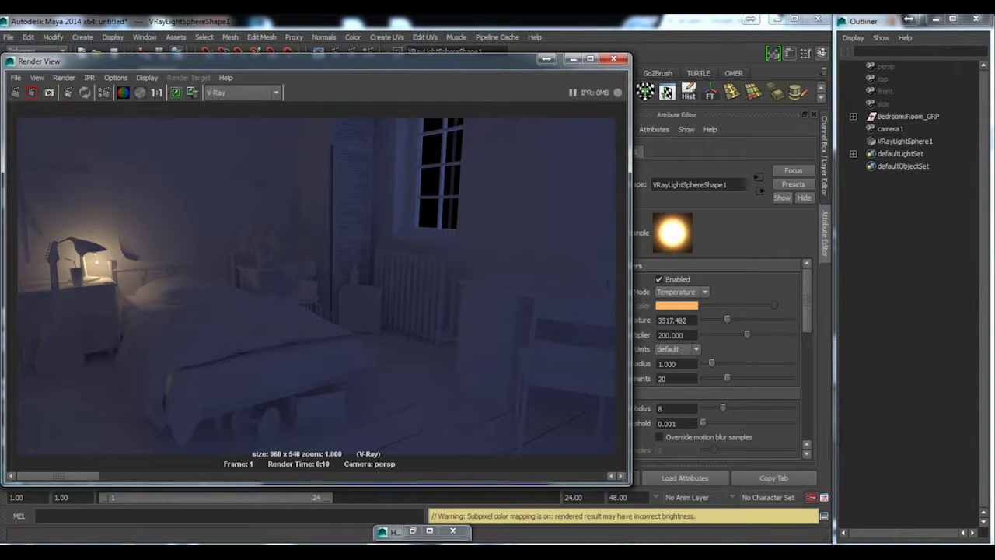
pyautogui.click(362, 548)
pyautogui.click(814, 25)
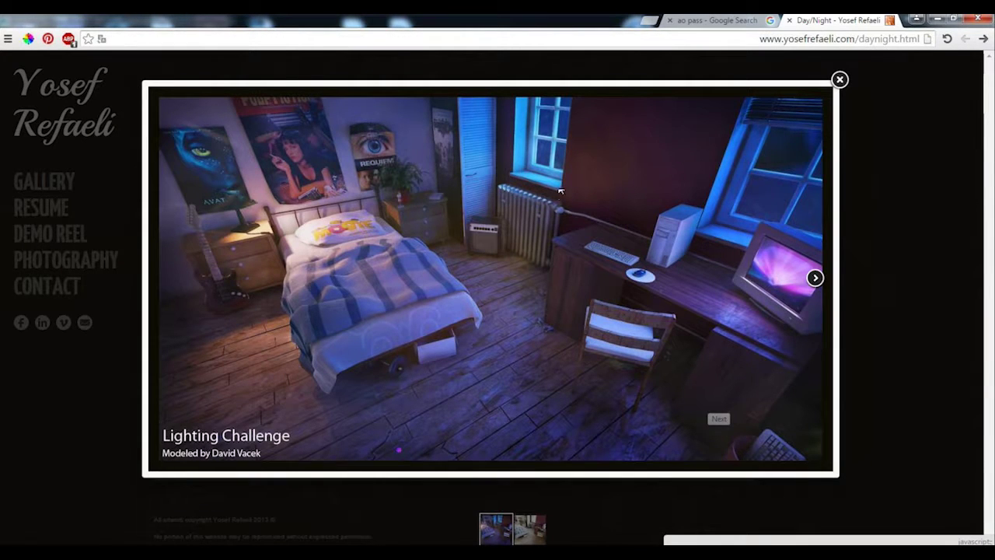
pyautogui.click(941, 20)
# Step: Compare the current night render with an earlier kept image in the Render View
pyautogui.moveTo(470, 64); pyautogui.dragTo(526, 53)
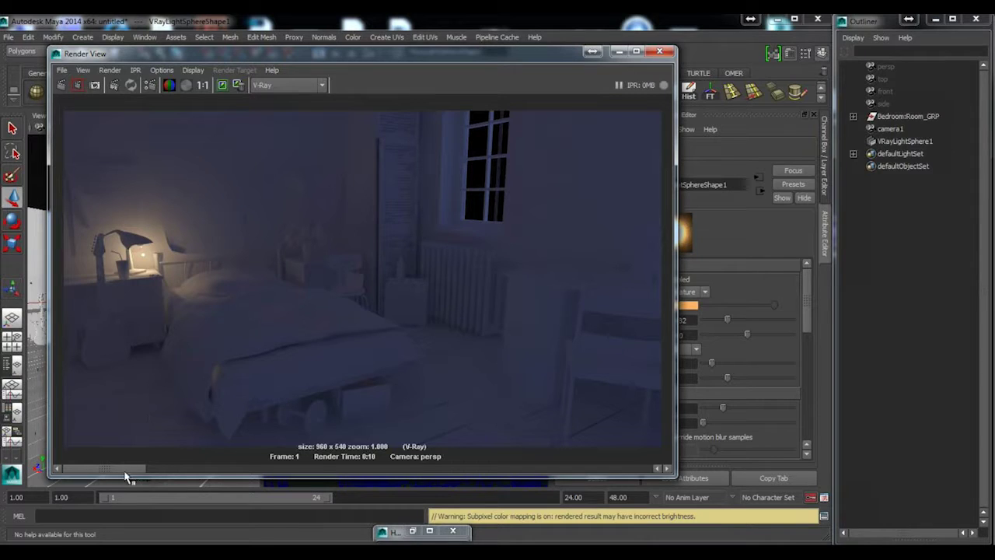
pyautogui.click(267, 469)
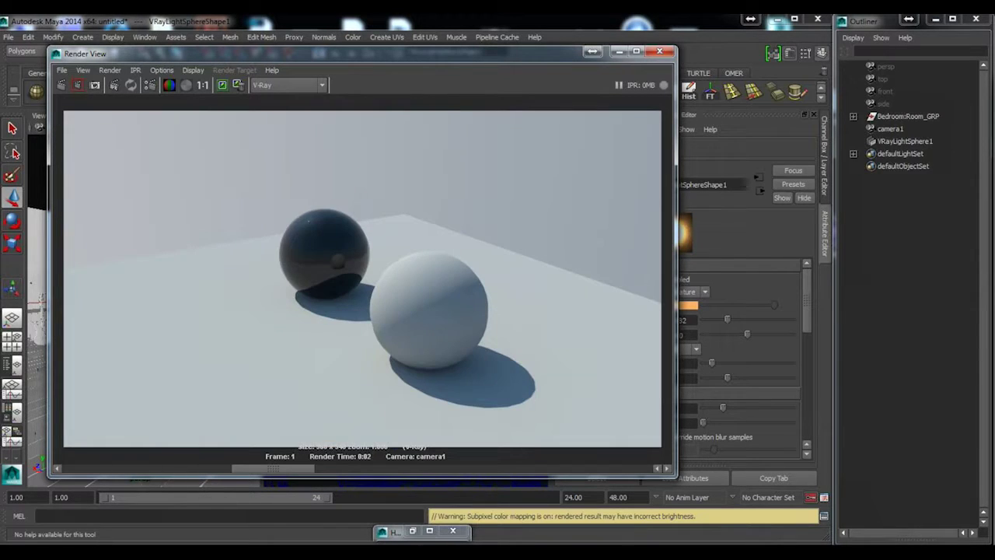
pyautogui.click(69, 468)
pyautogui.moveTo(517, 56); pyautogui.dragTo(579, 58)
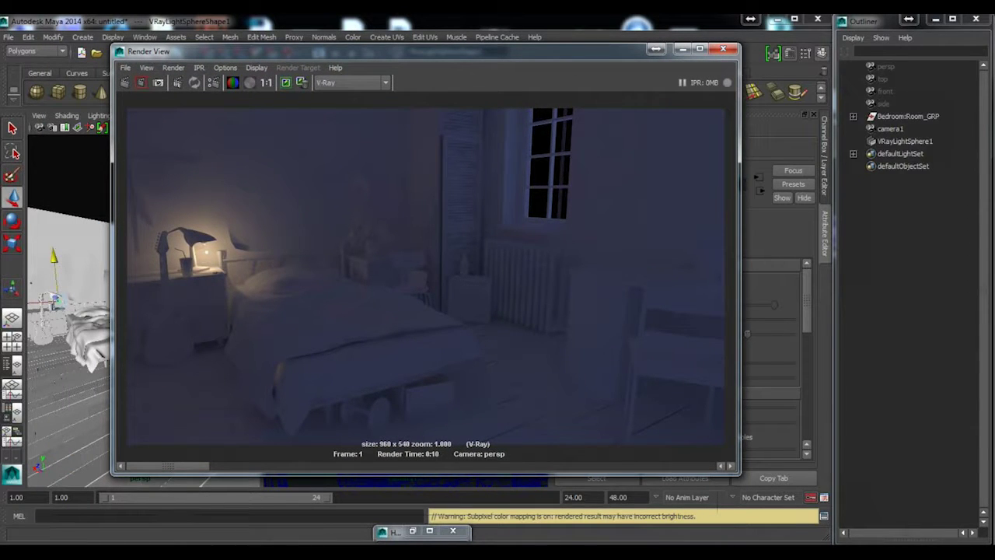
# Step: Switch to Windows Explorer and open the instructor's folder on the teachers (T:) drive to find Bedroom.ma
pyautogui.moveTo(147, 552)
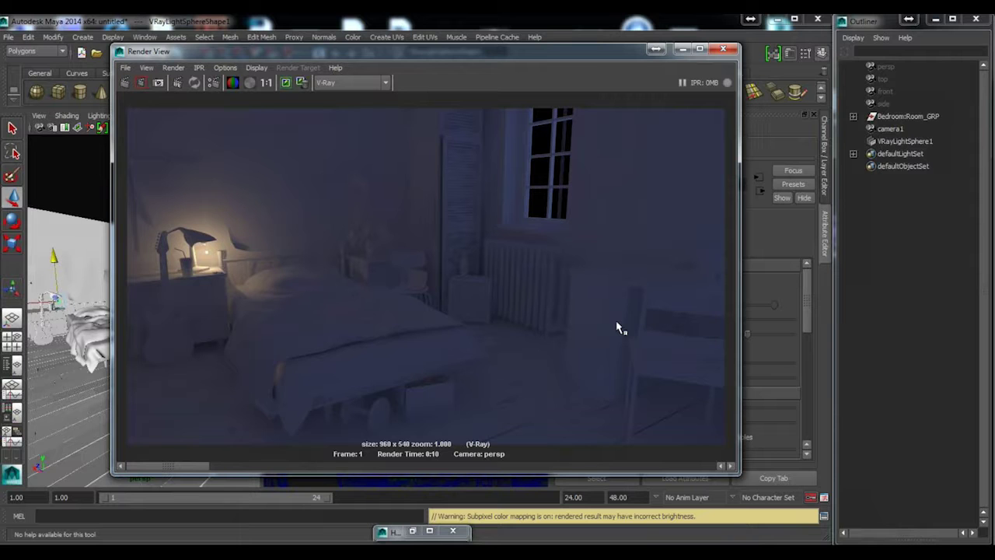
pyautogui.hotkey('alt', 'Tab')
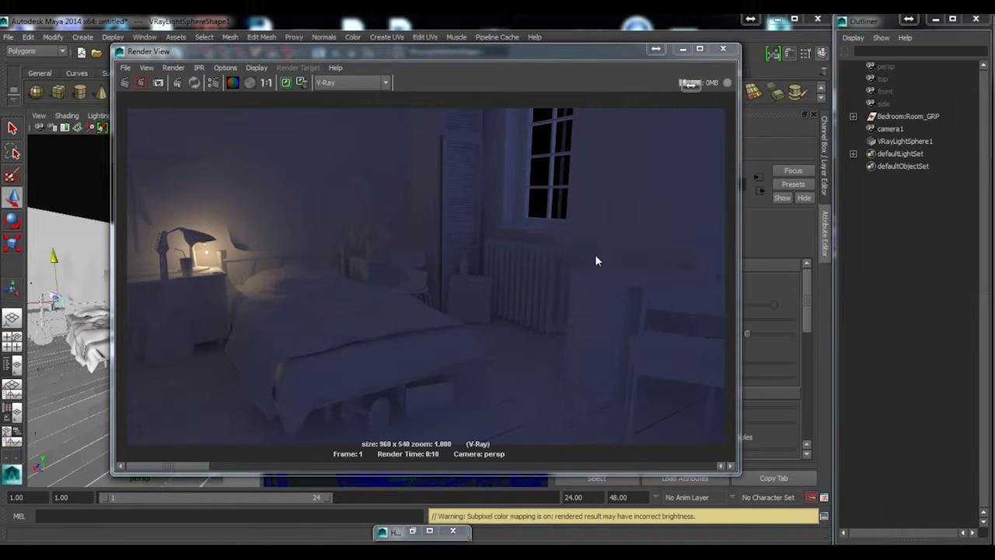
pyautogui.hotkey('alt', 'Tab')
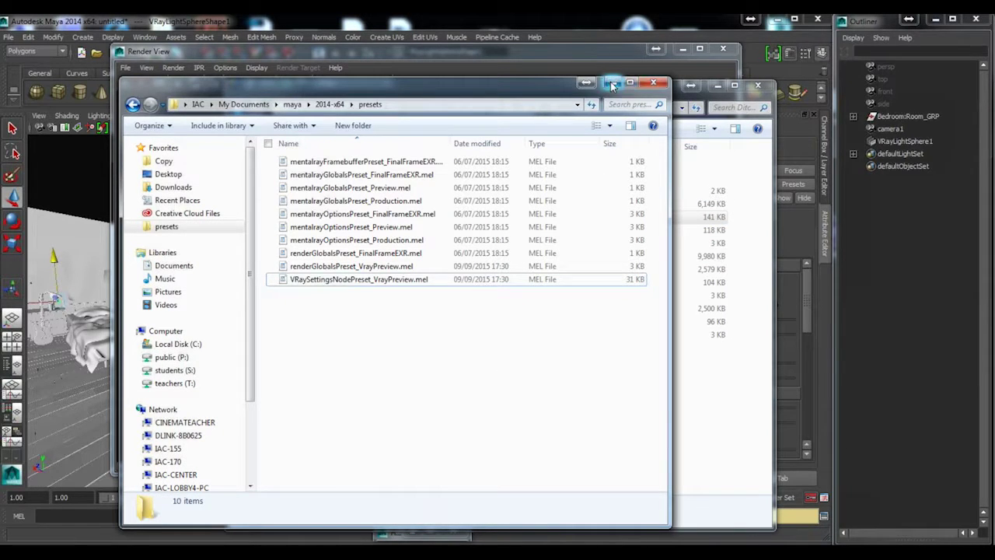
pyautogui.click(185, 383)
pyautogui.click(325, 256)
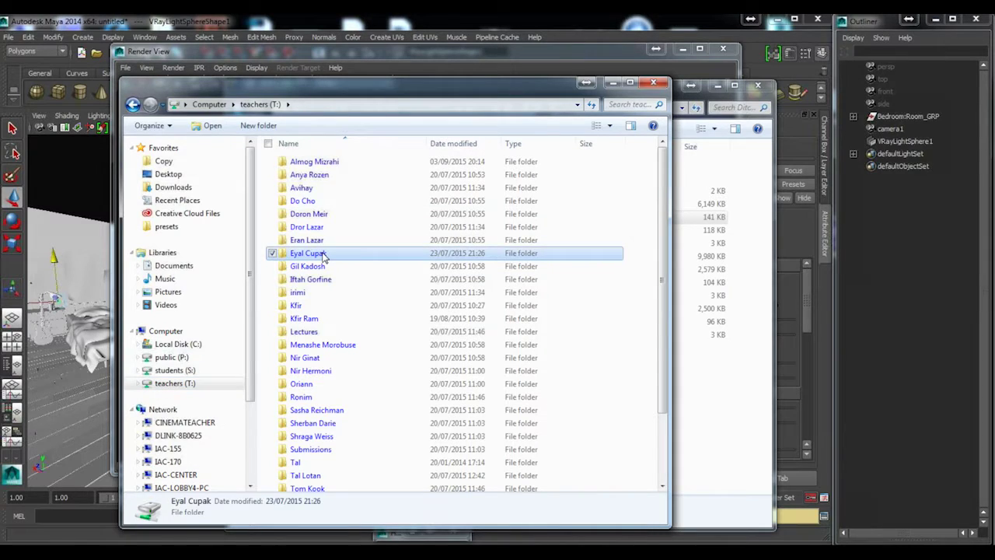
pyautogui.scroll(-2, 324, 256)
pyautogui.click(319, 429)
pyautogui.doubleClick(319, 430)
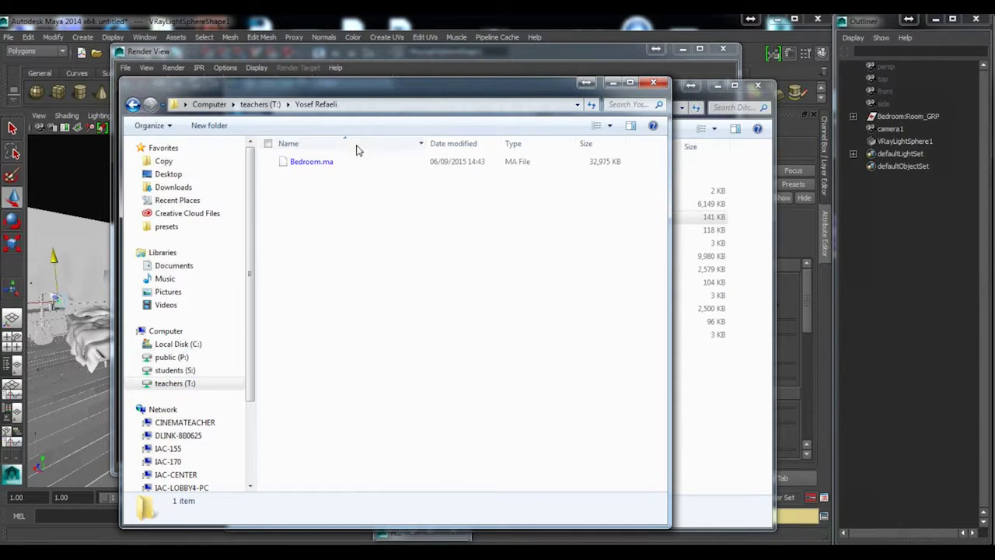
pyautogui.click(308, 166)
pyautogui.click(324, 211)
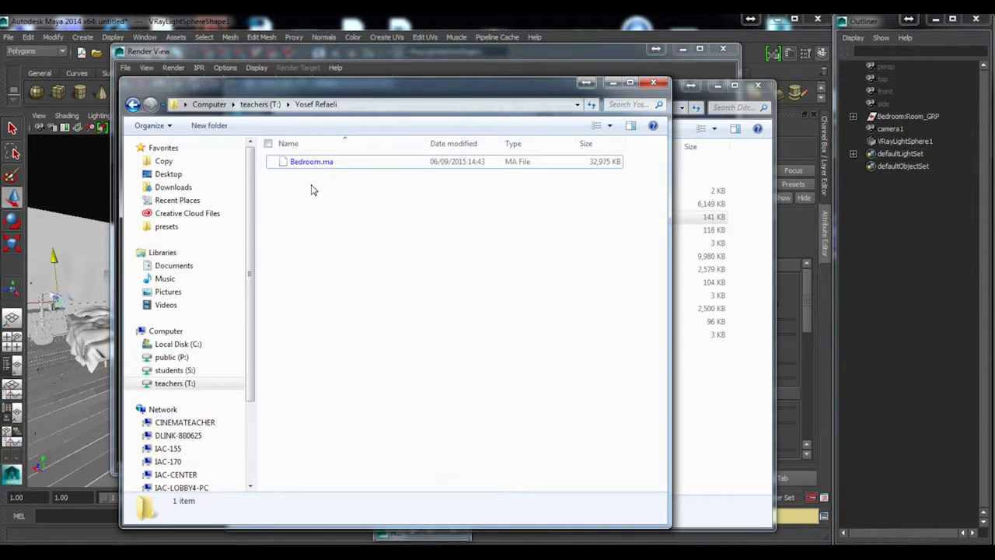
# Step: Show the full path of the folder holding Bedroom.ma, and put the Explorer windows away
pyautogui.click(717, 86)
pyautogui.click(351, 105)
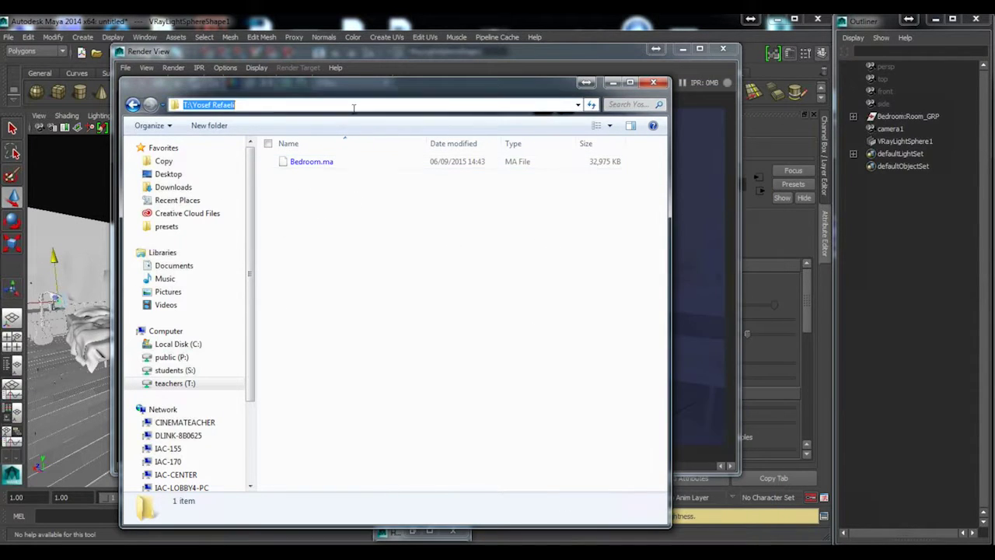
pyautogui.click(326, 206)
pyautogui.moveTo(541, 95); pyautogui.dragTo(614, 121)
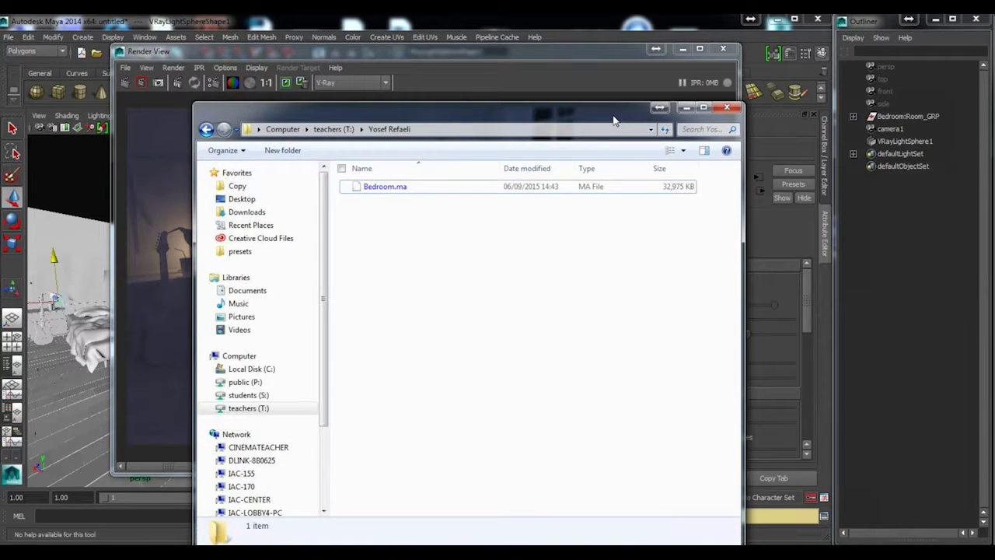
pyautogui.moveTo(613, 116); pyautogui.dragTo(616, 132)
pyautogui.click(688, 122)
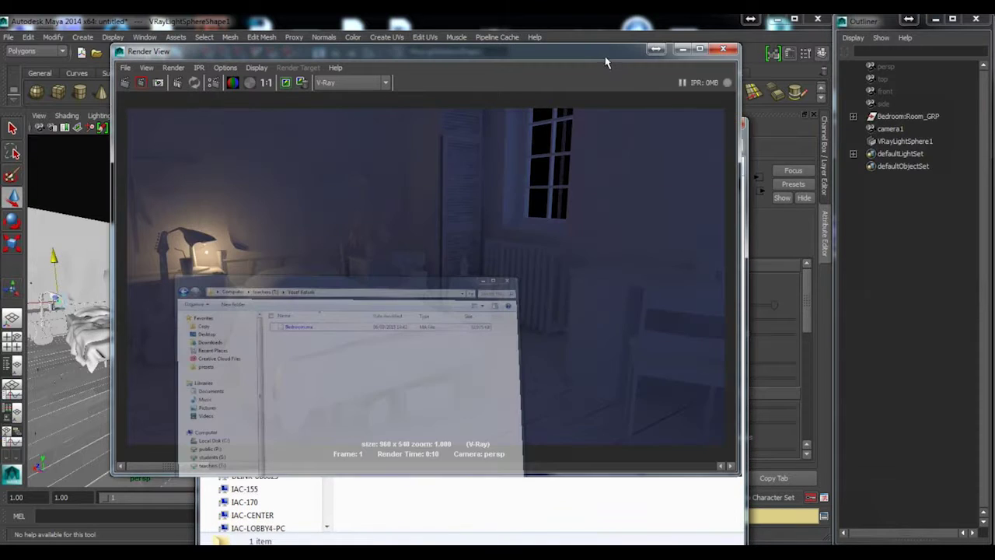
# Step: Enable Use V-Ray VFB in the common render settings and show the V-Ray frame buffer
pyautogui.moveTo(606, 59); pyautogui.dragTo(551, 84)
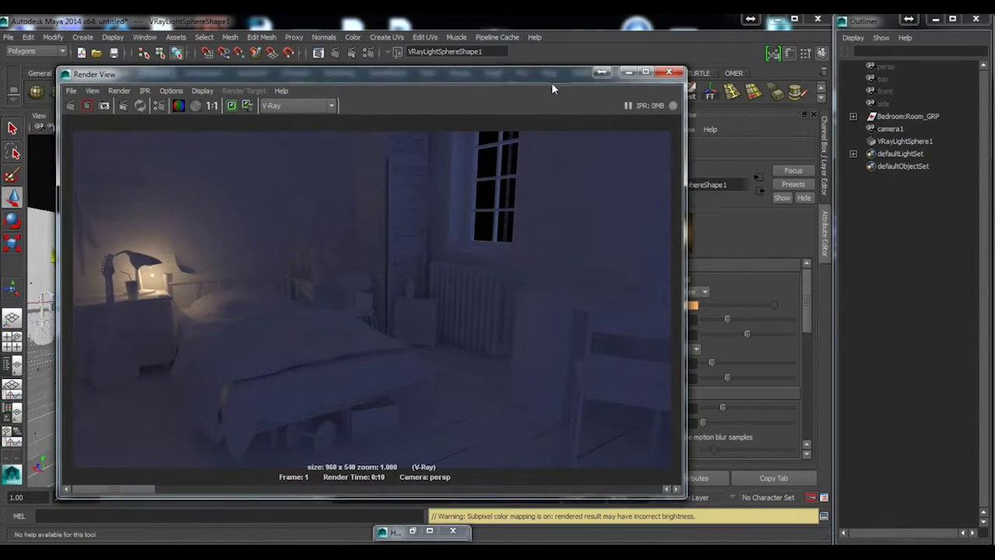
pyautogui.click(364, 53)
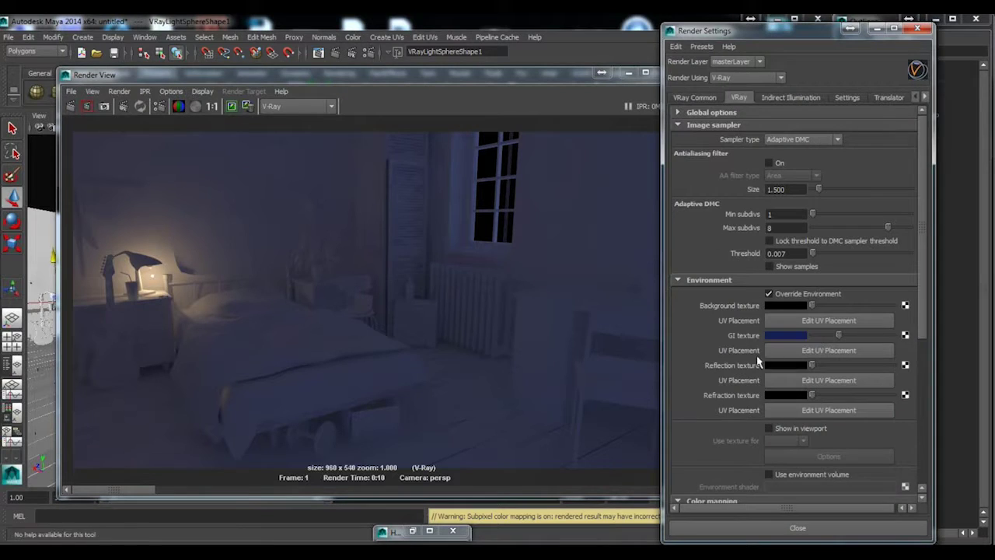
pyautogui.scroll(-5, 692, 148)
pyautogui.click(694, 97)
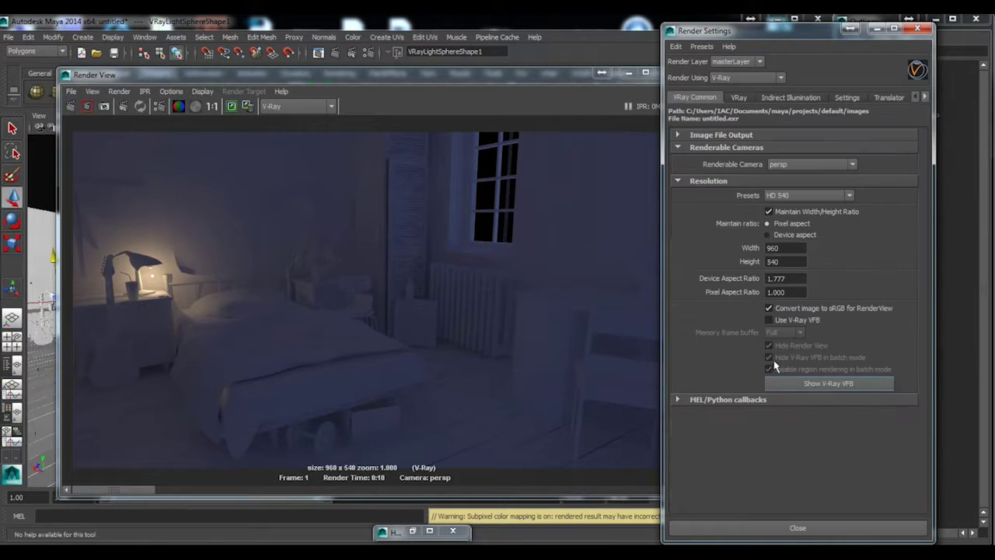
pyautogui.click(775, 322)
pyautogui.click(803, 389)
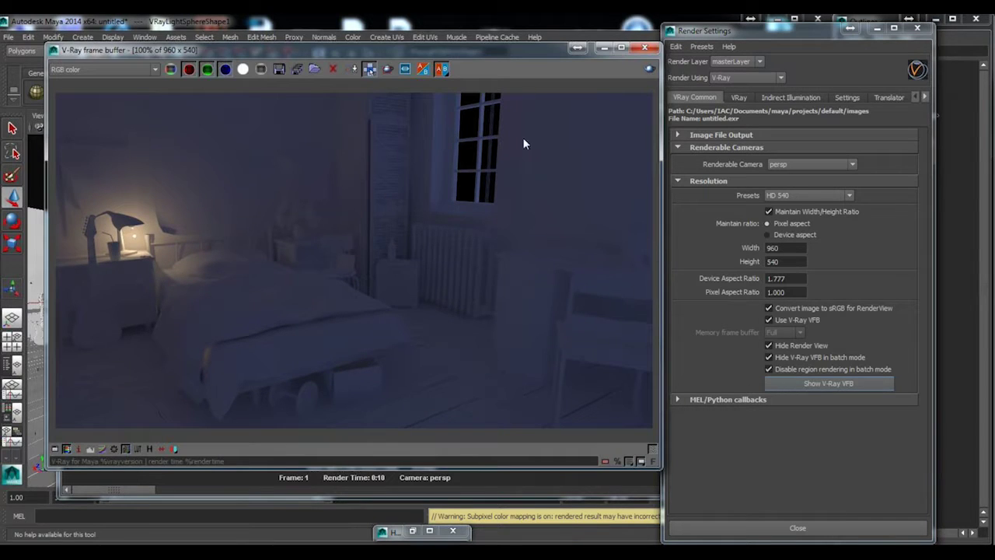
pyautogui.moveTo(507, 49); pyautogui.dragTo(524, 83)
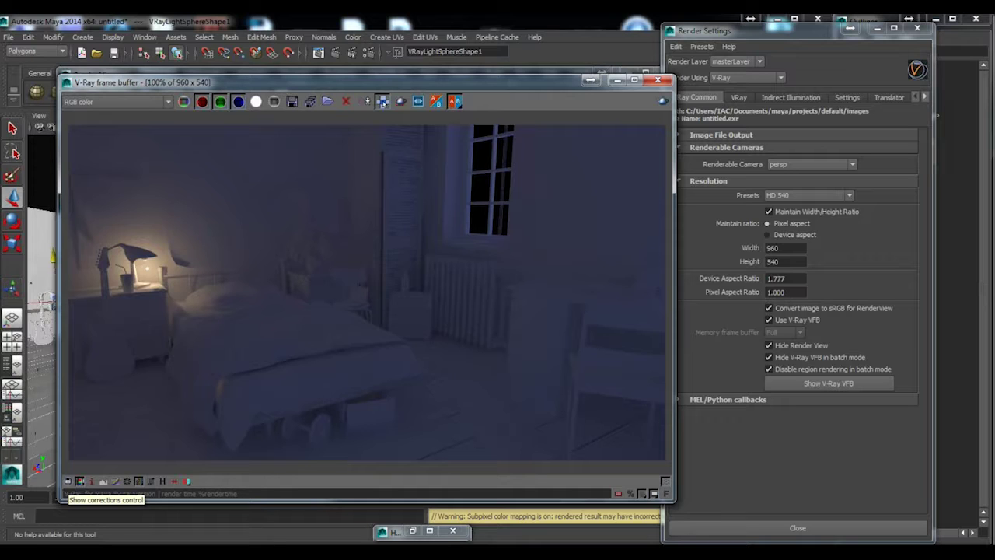
# Step: Disable Use V-Ray VFB, and close the V-Ray frame buffer and the render settings
pyautogui.click(777, 321)
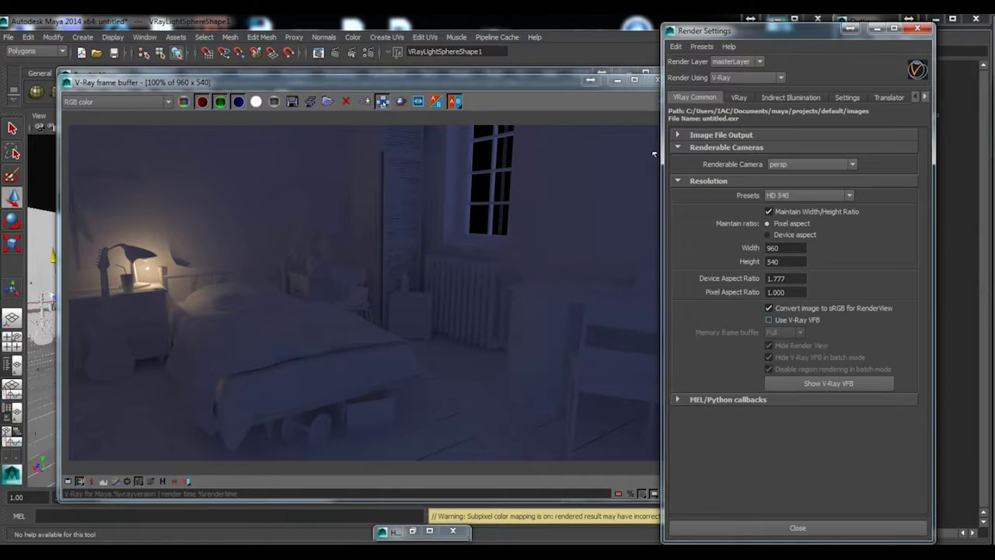
pyautogui.click(651, 81)
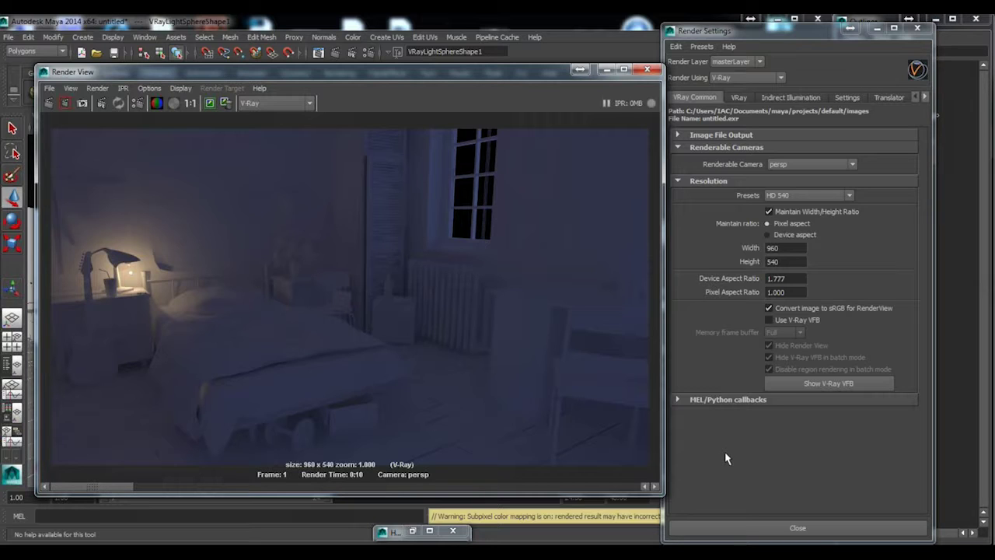
pyautogui.click(916, 29)
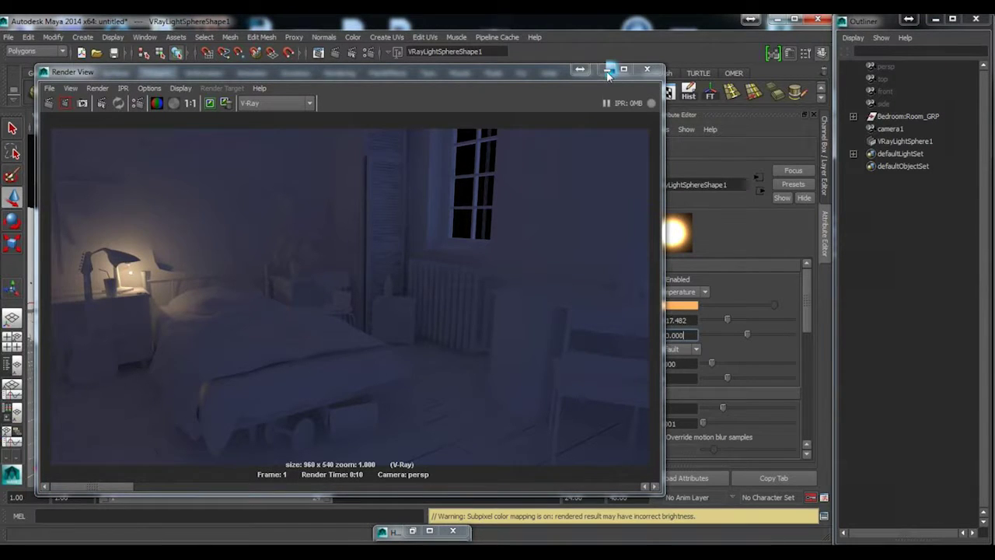
# Step: Expand the subgroups of Bedroom:Room_GRP in the Outliner, and select and unhide the window blinds mesh Bedroom:polySurface8944
pyautogui.click(606, 69)
pyautogui.click(854, 115)
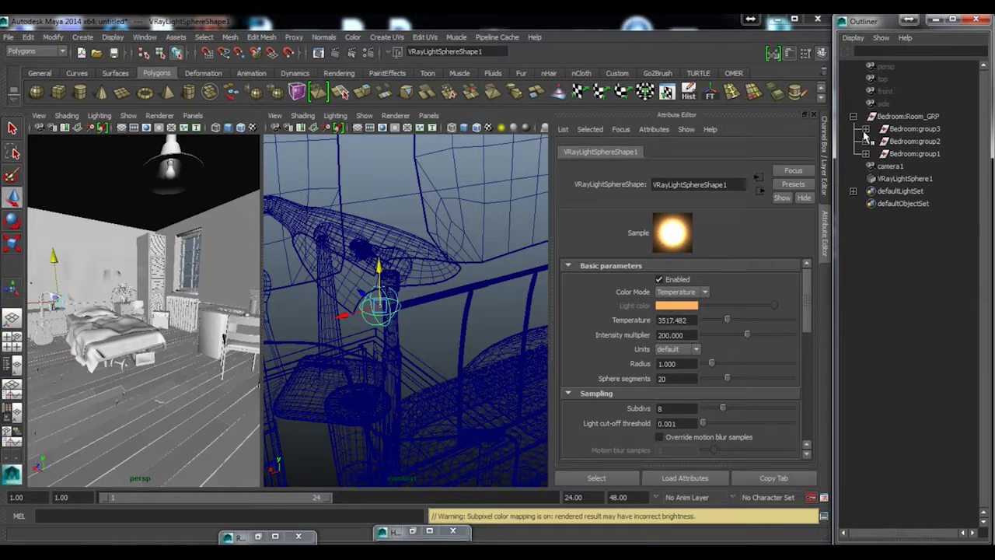
pyautogui.click(865, 129)
pyautogui.scroll(-3, 933, 422)
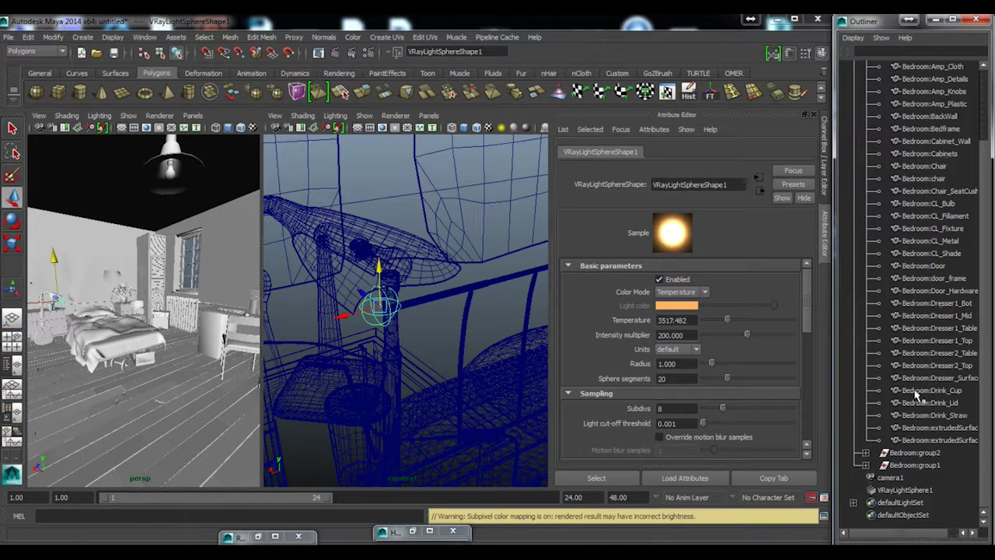
pyautogui.click(865, 452)
pyautogui.scroll(-10, 880, 443)
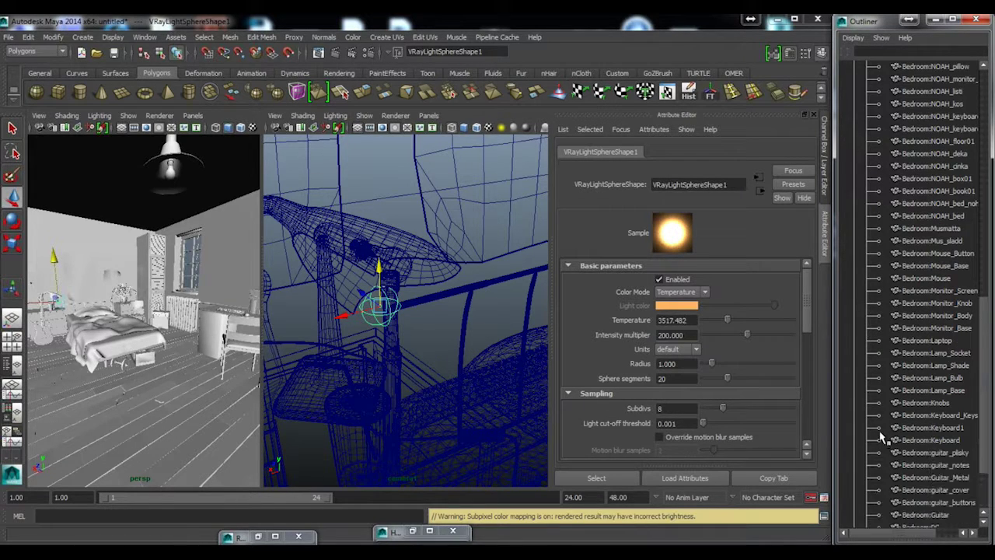
pyautogui.scroll(-2, 877, 436)
pyautogui.click(867, 469)
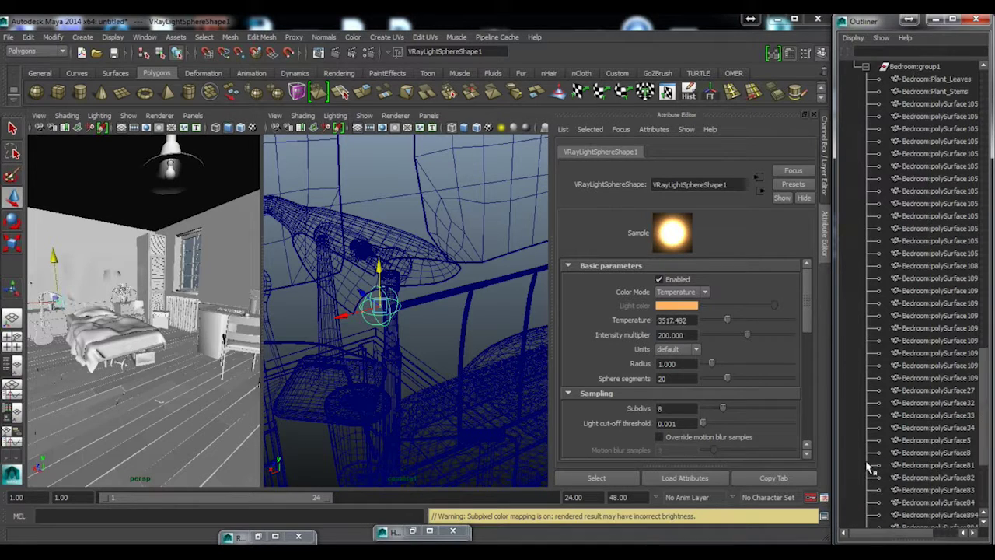
pyautogui.scroll(-4, 939, 359)
pyautogui.click(933, 377)
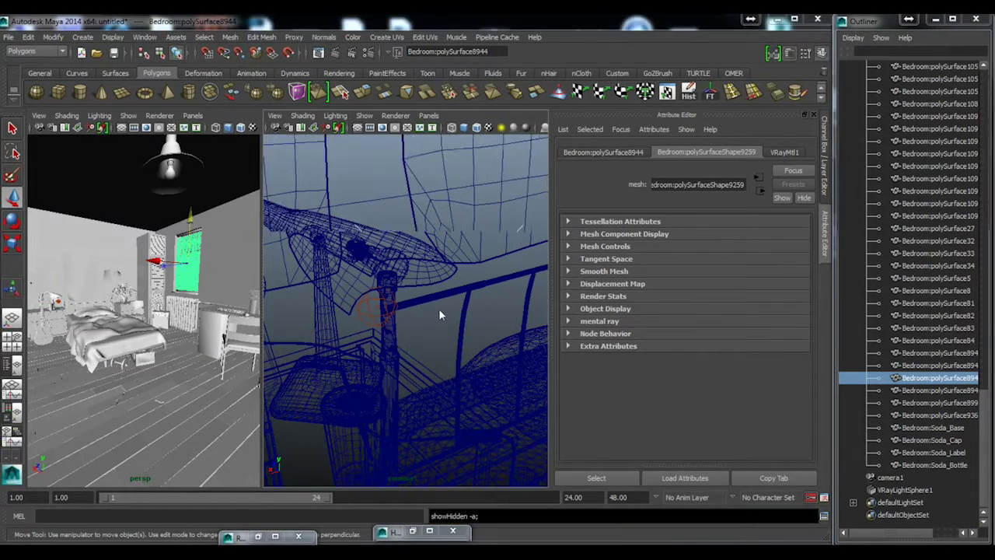
# Step: Close the Attribute Editor and examine the window blinds in a maximized, shaded camera1 view
pyautogui.press('space')
pyautogui.keyDown('alt'); pyautogui.moveTo(456, 278); pyautogui.dragTo(289, 271, button='right'); pyautogui.keyUp('alt')
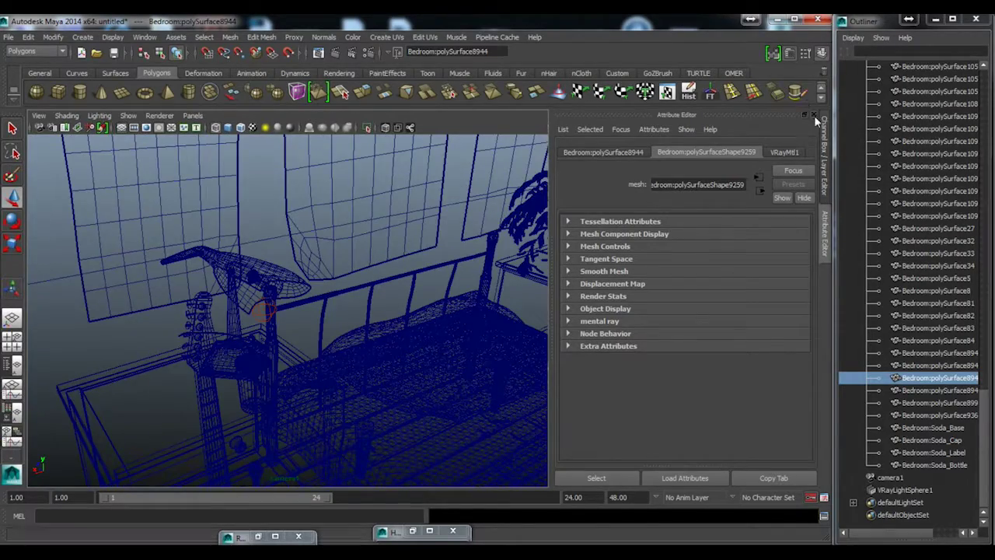
pyautogui.click(814, 115)
pyautogui.keyDown('alt'); pyautogui.moveTo(449, 312); pyautogui.dragTo(321, 311, button='right'); pyautogui.keyUp('alt')
pyautogui.keyDown('alt'); pyautogui.moveTo(322, 311); pyautogui.dragTo(497, 289); pyautogui.keyUp('alt')
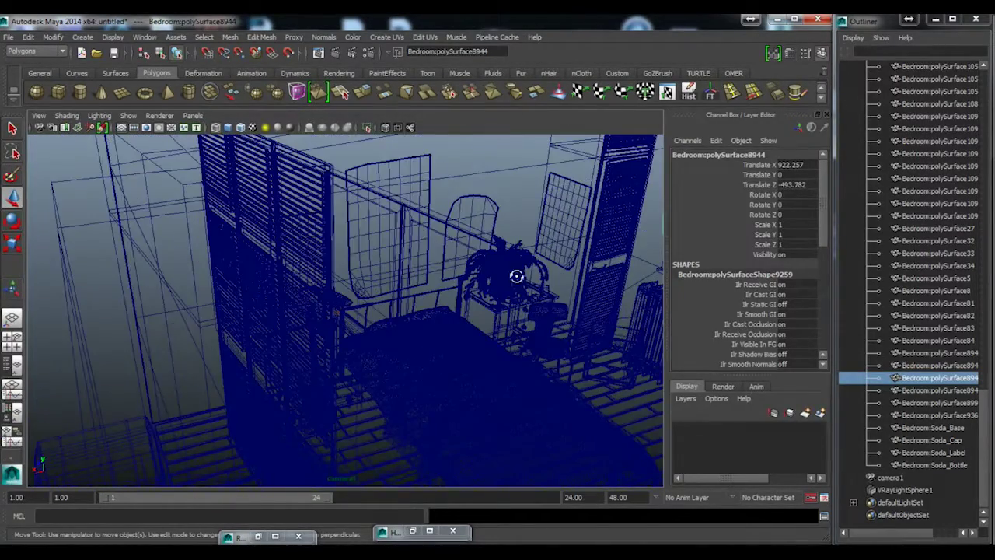
pyautogui.keyDown('alt'); pyautogui.moveTo(518, 275); pyautogui.dragTo(412, 303, button='middle'); pyautogui.keyUp('alt')
pyautogui.moveTo(348, 320)
pyautogui.keyDown('alt'); pyautogui.mouseDown()
pyautogui.moveTo(453, 294)
pyautogui.moveTo(367, 330)
pyautogui.moveTo(463, 278)
pyautogui.moveTo(453, 263)
pyautogui.moveTo(477, 276)
pyautogui.moveTo(468, 263)
pyautogui.mouseUp(); pyautogui.keyUp('alt')
pyautogui.press('5')
pyautogui.moveTo(471, 303)
pyautogui.keyDown('alt'); pyautogui.mouseDown(button='right')
pyautogui.moveTo(519, 306)
pyautogui.moveTo(471, 302)
pyautogui.mouseUp(button='right'); pyautogui.keyUp('alt')
pyautogui.scroll(-1, 483, 173)
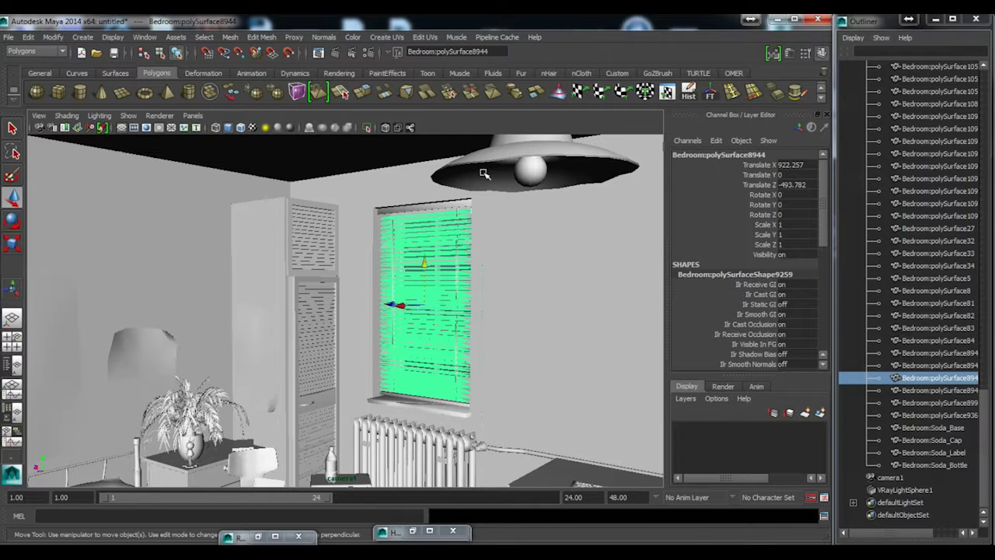
# Step: Hide the window blinds mesh again
pyautogui.keyDown('alt'); pyautogui.moveTo(515, 288); pyautogui.dragTo(507, 300, button='middle'); pyautogui.keyUp('alt')
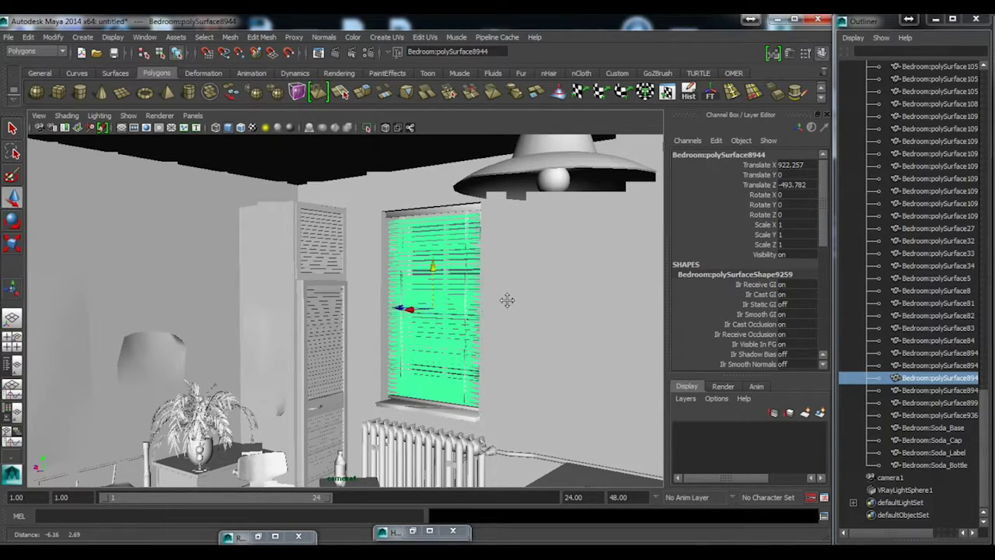
pyautogui.click(482, 183)
pyautogui.keyDown('alt'); pyautogui.moveTo(435, 322); pyautogui.dragTo(446, 305, button='middle'); pyautogui.keyUp('alt')
pyautogui.click(443, 306)
pyautogui.hotkey('ctrl', 'h')
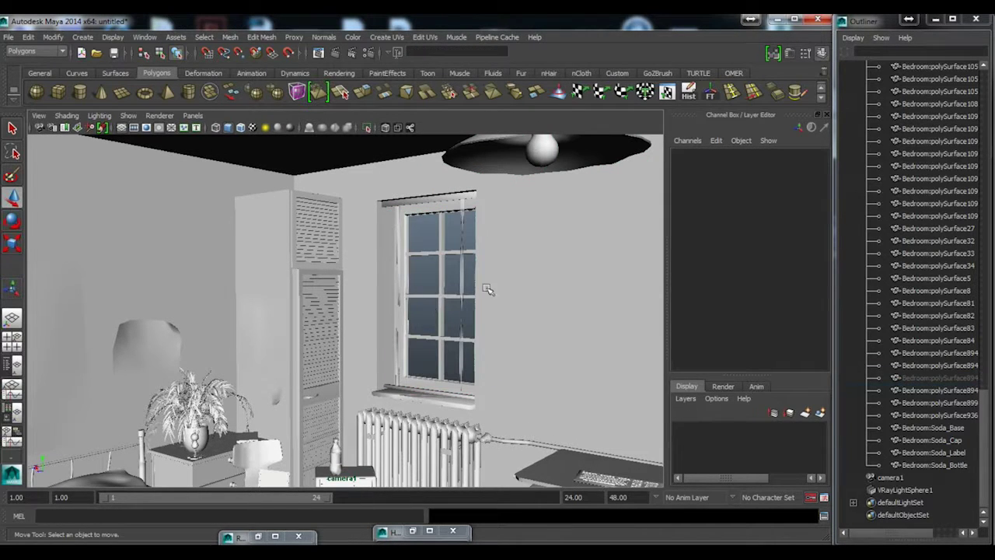
# Step: Examine the bed and window area in the camera1 view and check the last bedroom render again
pyautogui.keyDown('alt'); pyautogui.moveTo(513, 290); pyautogui.dragTo(436, 275); pyautogui.keyUp('alt')
pyautogui.keyDown('alt'); pyautogui.moveTo(435, 275); pyautogui.dragTo(445, 263, button='middle'); pyautogui.keyUp('alt')
pyautogui.keyDown('alt'); pyautogui.moveTo(566, 149); pyautogui.dragTo(506, 276); pyautogui.keyUp('alt')
pyautogui.keyDown('alt'); pyautogui.moveTo(447, 326); pyautogui.dragTo(416, 262, button='middle'); pyautogui.keyUp('alt')
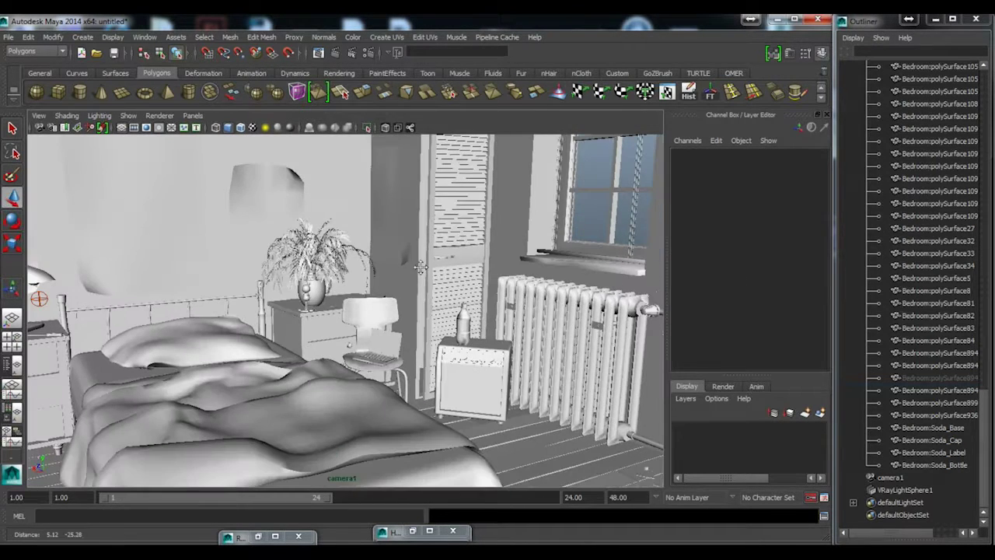
pyautogui.click(318, 53)
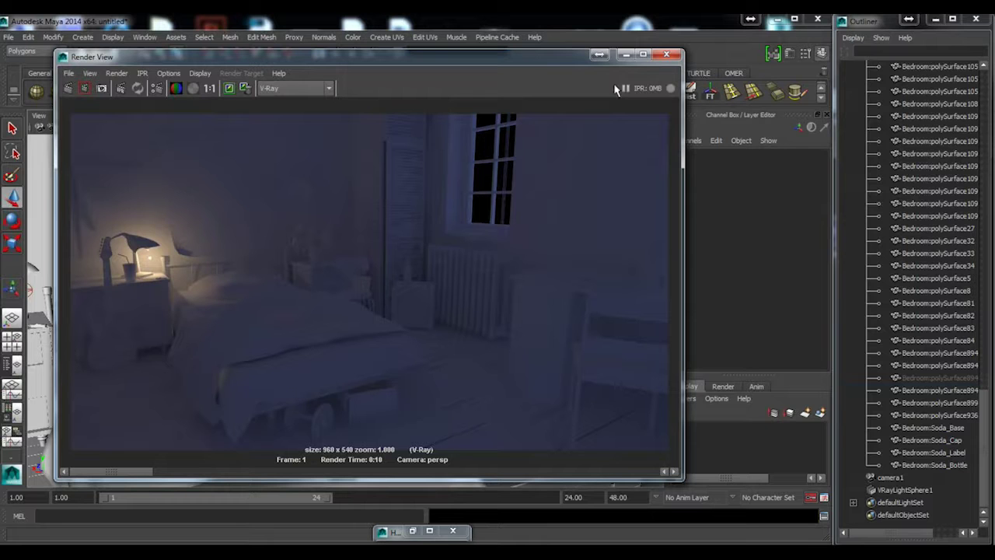
pyautogui.click(626, 55)
# Step: Select the bedside V-Ray sphere light in a wireframe view of the bedroom and duplicate it
pyautogui.scroll(-2, 404, 304)
pyautogui.keyDown('alt'); pyautogui.moveTo(404, 304); pyautogui.dragTo(494, 297, button='middle'); pyautogui.keyUp('alt')
pyautogui.click(173, 282)
pyautogui.press('4')
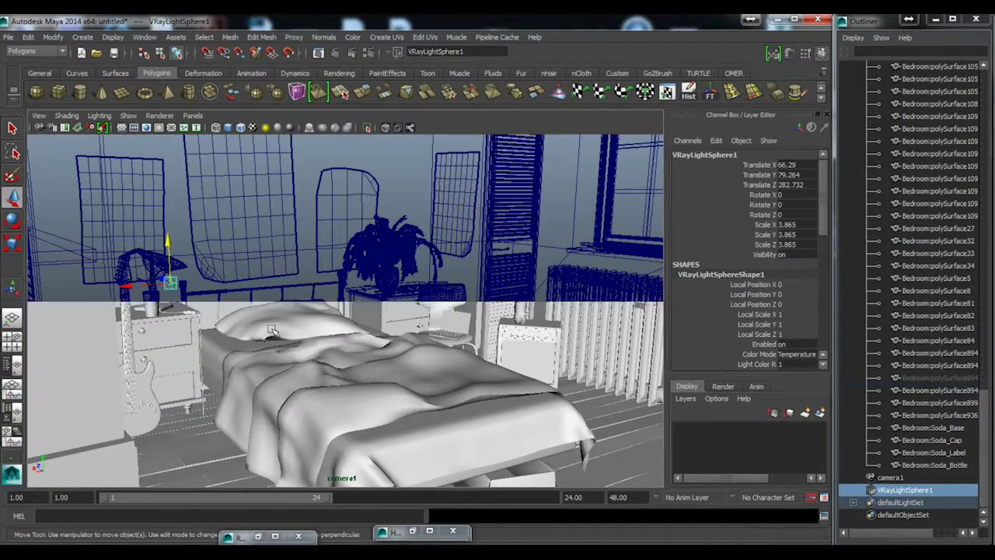
pyautogui.hotkey('ctrl', 'd')
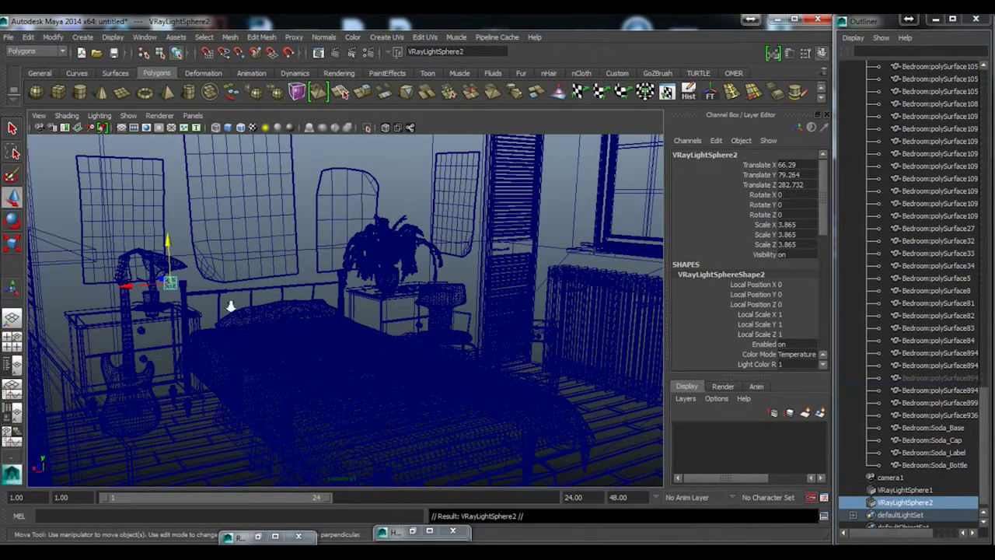
# Step: Move the duplicated sphere light horizontally from the bedside to the middle of the room, under the ceiling lamp
pyautogui.press('a')
pyautogui.keyDown('alt'); pyautogui.moveTo(391, 391); pyautogui.dragTo(413, 366); pyautogui.keyUp('alt')
pyautogui.keyDown('alt'); pyautogui.moveTo(414, 365); pyautogui.dragTo(439, 320, button='middle'); pyautogui.keyUp('alt')
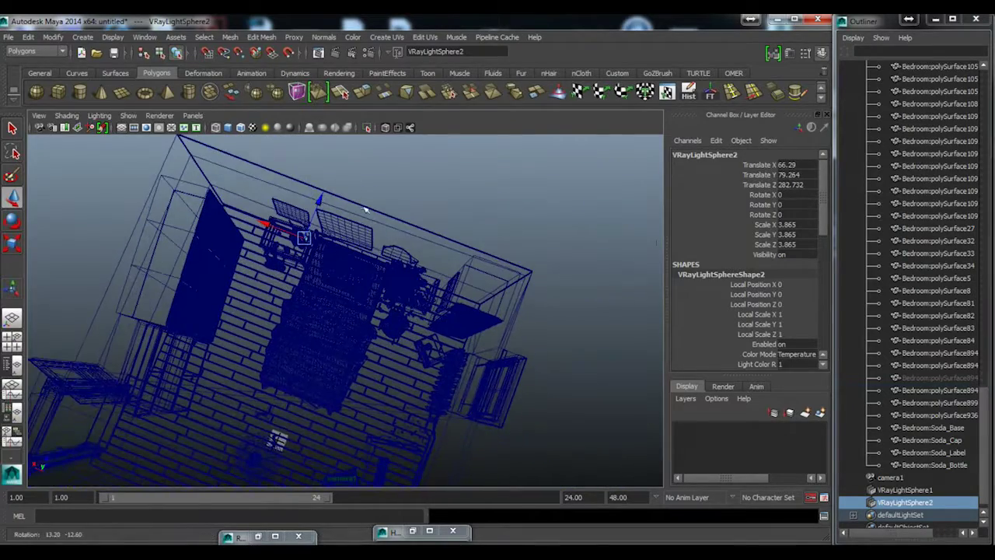
pyautogui.moveTo(337, 175); pyautogui.dragTo(322, 394)
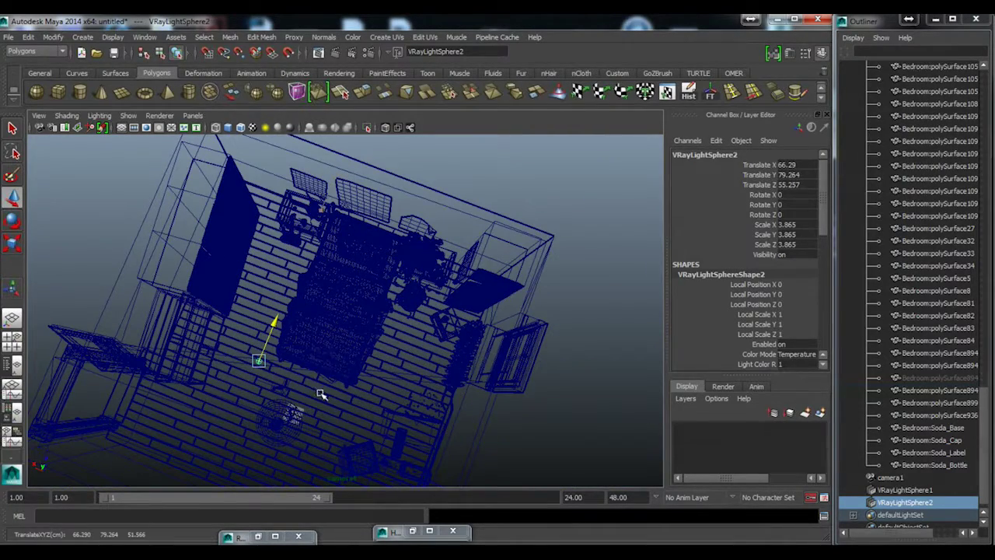
pyautogui.keyDown('alt'); pyautogui.moveTo(320, 394); pyautogui.dragTo(359, 334, button='middle'); pyautogui.keyUp('alt')
pyautogui.keyDown('alt'); pyautogui.moveTo(329, 336); pyautogui.dragTo(362, 252); pyautogui.keyUp('alt')
pyautogui.moveTo(251, 290); pyautogui.dragTo(323, 290)
# Step: Raise the duplicated light and center it just below the hanging bulb, at about X -2.1, Y 201.9, Z -0.7
pyautogui.moveTo(352, 248); pyautogui.dragTo(351, 153)
pyautogui.press('f')
pyautogui.keyDown('alt'); pyautogui.moveTo(528, 199); pyautogui.dragTo(310, 323); pyautogui.keyUp('alt')
pyautogui.moveTo(384, 296); pyautogui.dragTo(457, 270)
pyautogui.keyDown('alt'); pyautogui.moveTo(432, 251); pyautogui.dragTo(397, 405); pyautogui.keyUp('alt')
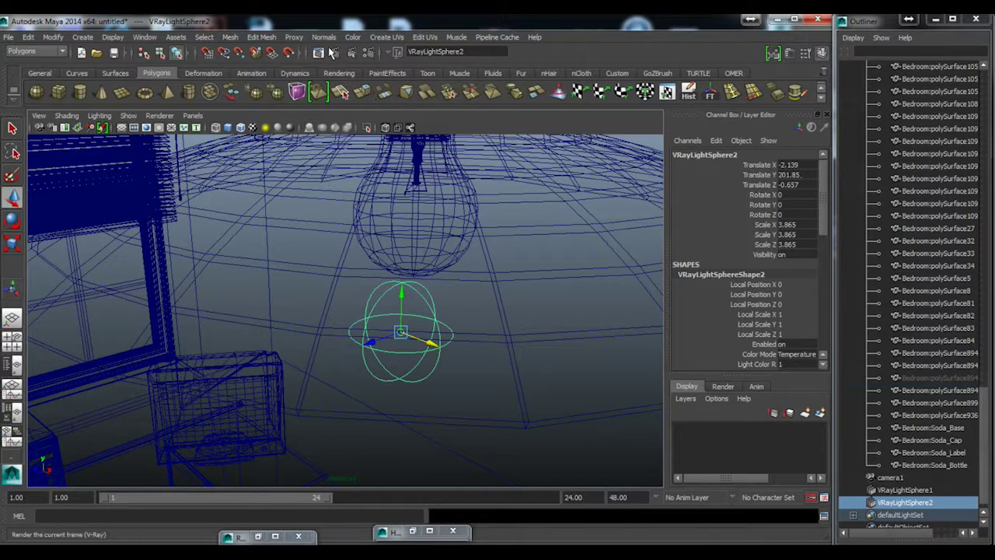
# Step: Render the bedroom again with V-Ray with the second sphere light under the ceiling bulb
pyautogui.click(332, 52)
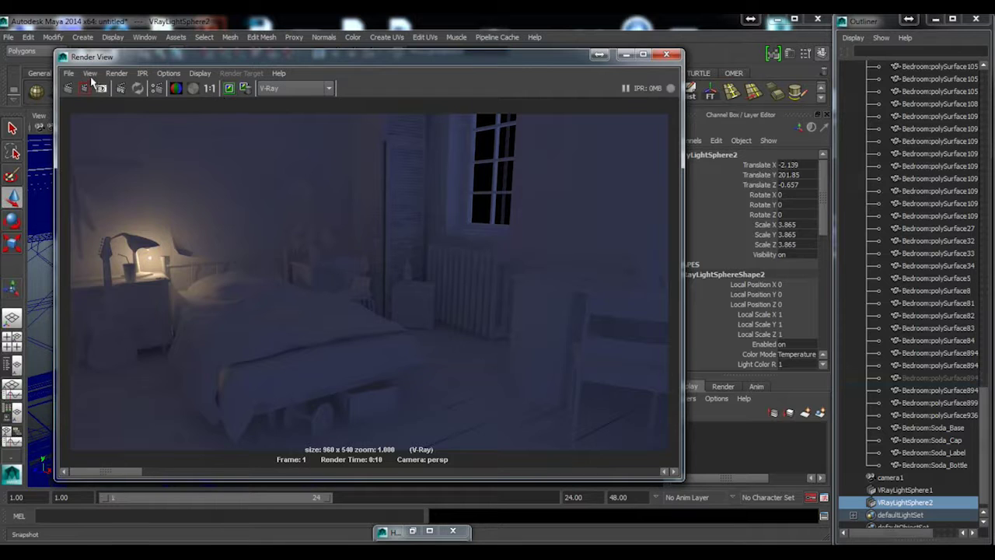
pyautogui.click(68, 88)
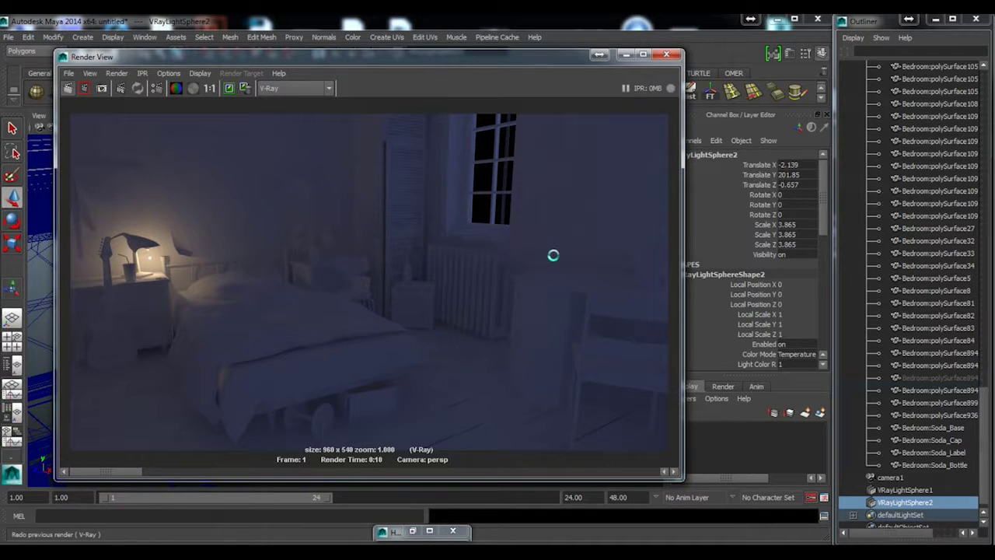